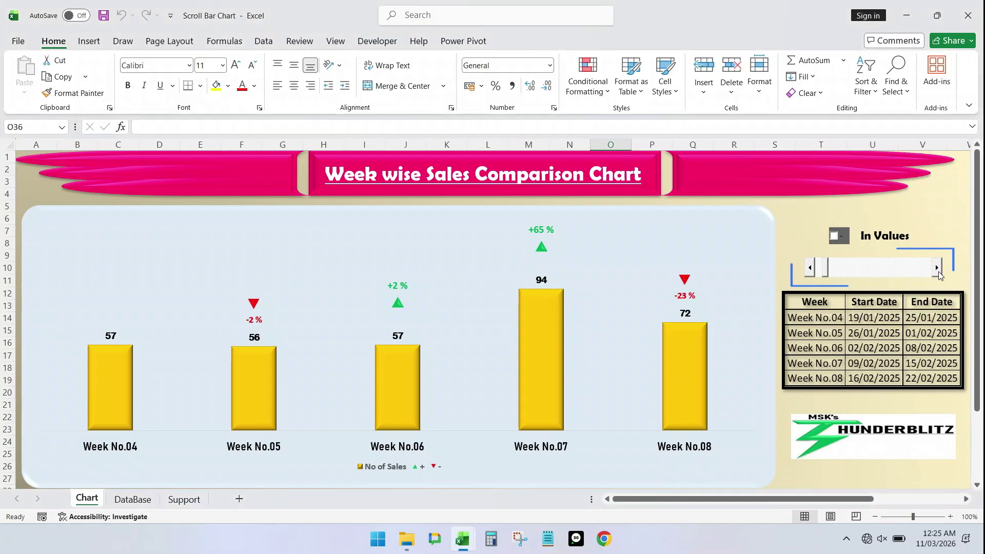
Examine the finished Week wise Sales Comparison Chart by moving its week range forward and back and toggling the In Values option
click(937, 267)
click(937, 267)
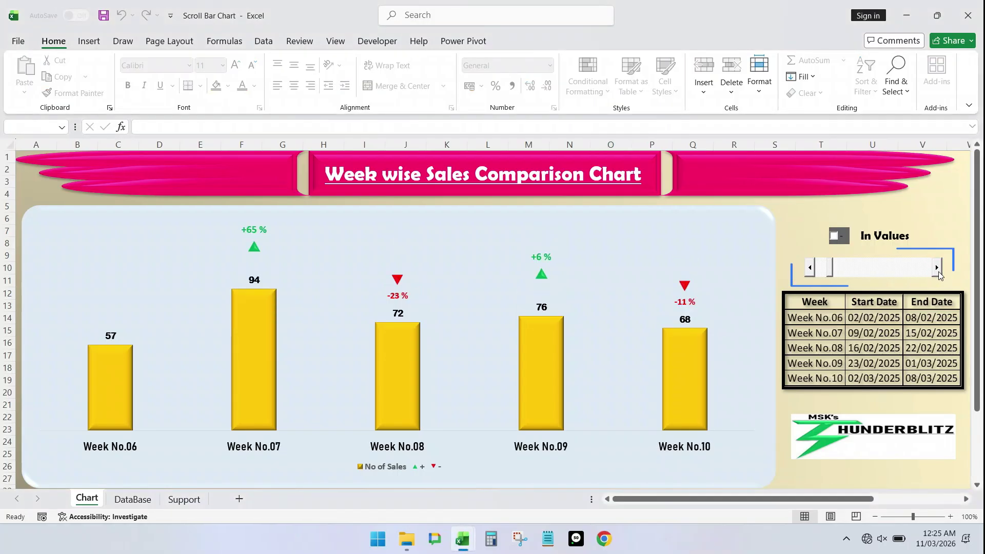
click(937, 267)
click(936, 268)
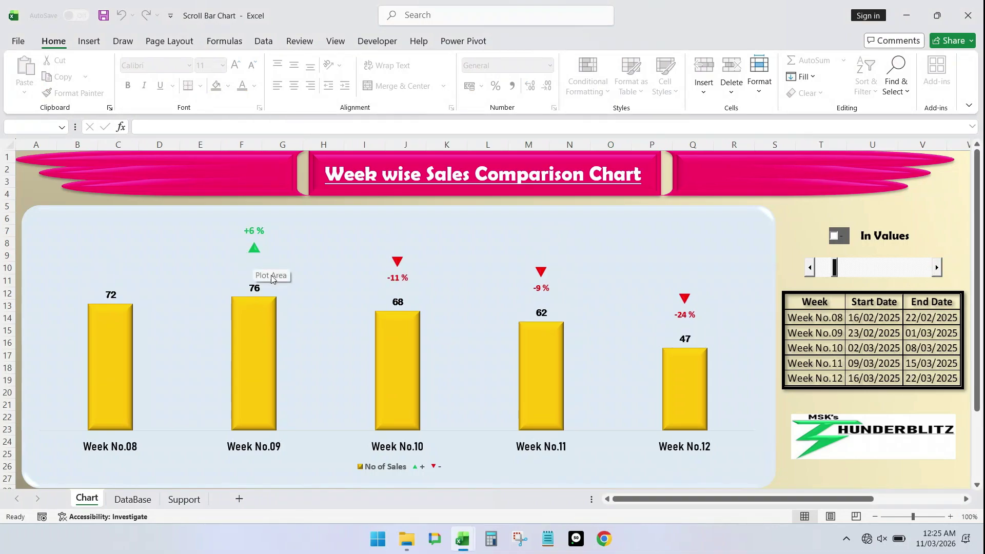
mouse_move(256, 305)
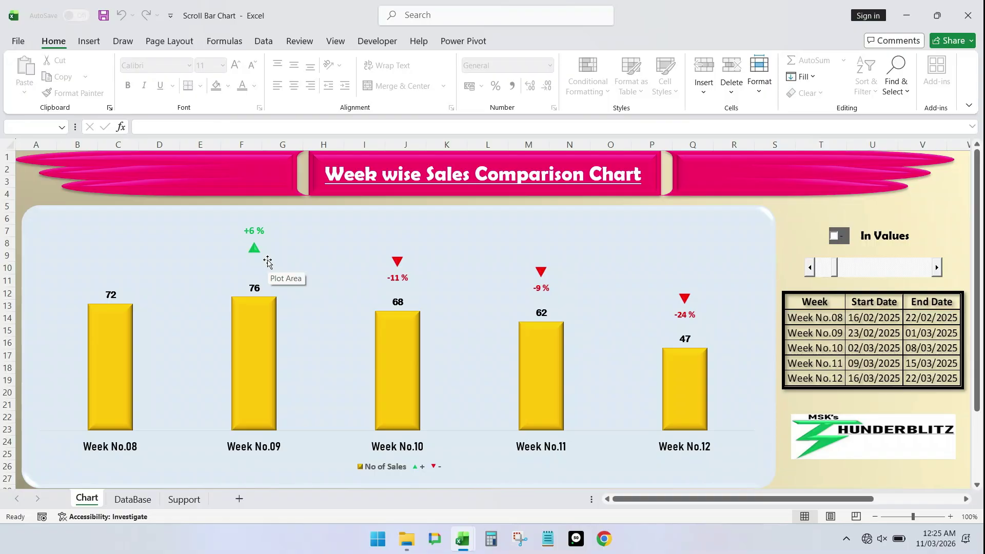
double_click(809, 268)
click(811, 268)
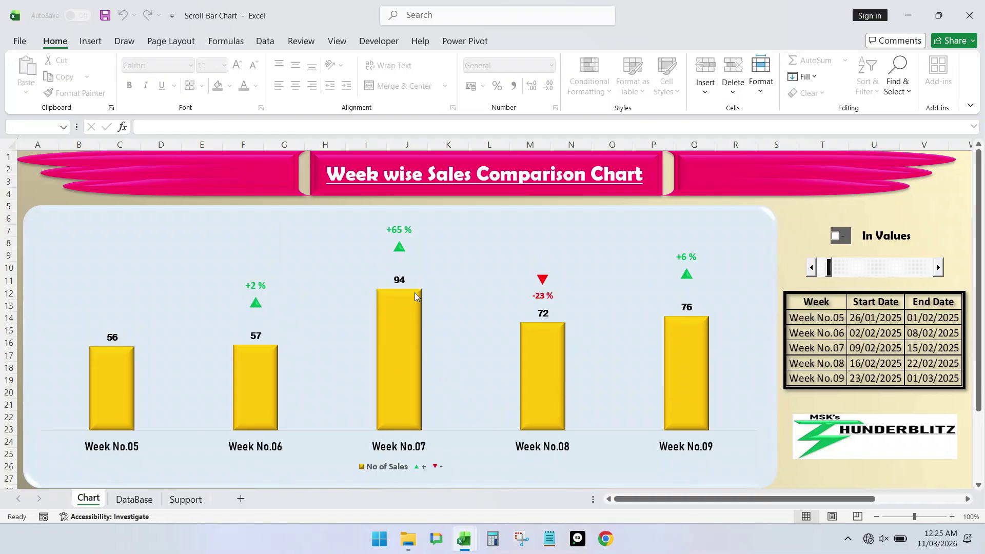
mouse_move(416, 292)
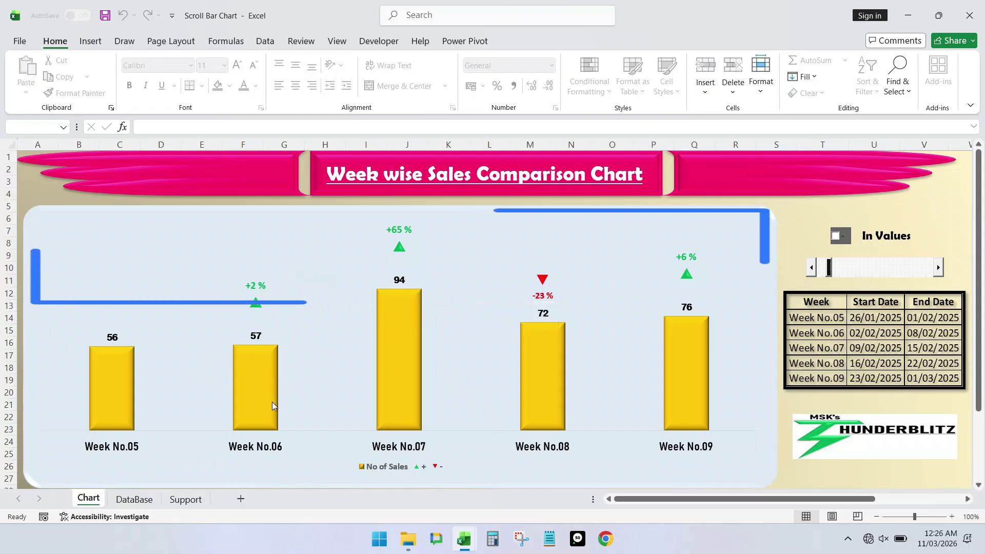
mouse_move(272, 399)
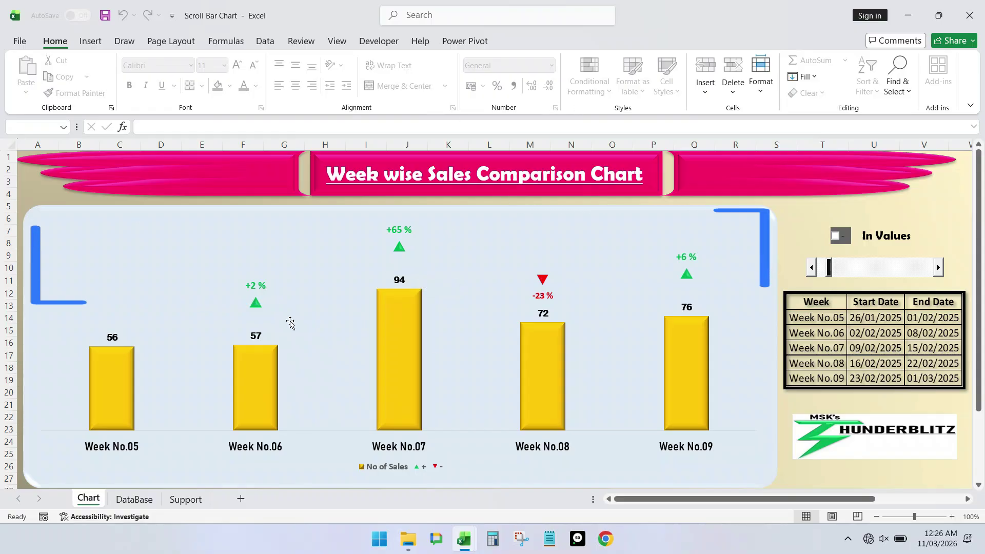
click(835, 236)
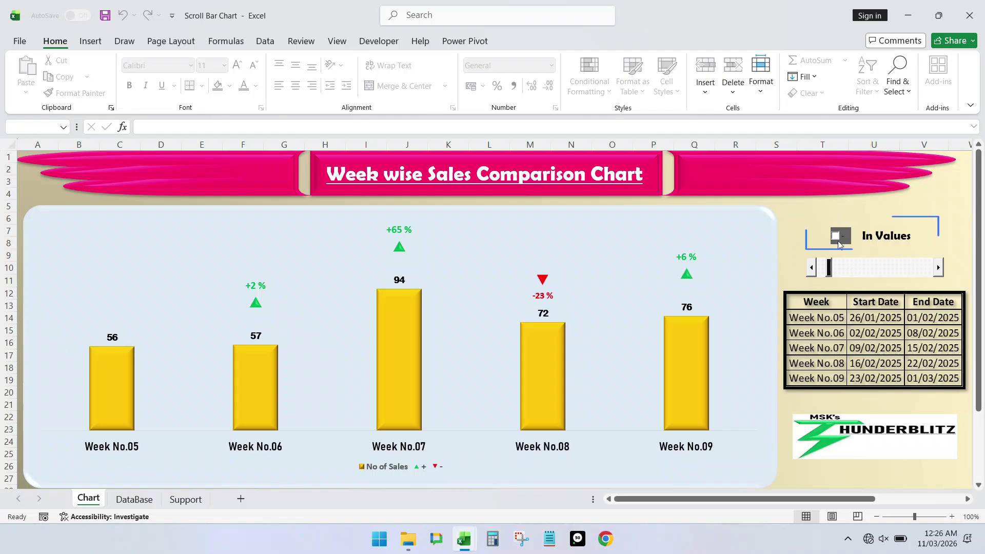
click(837, 240)
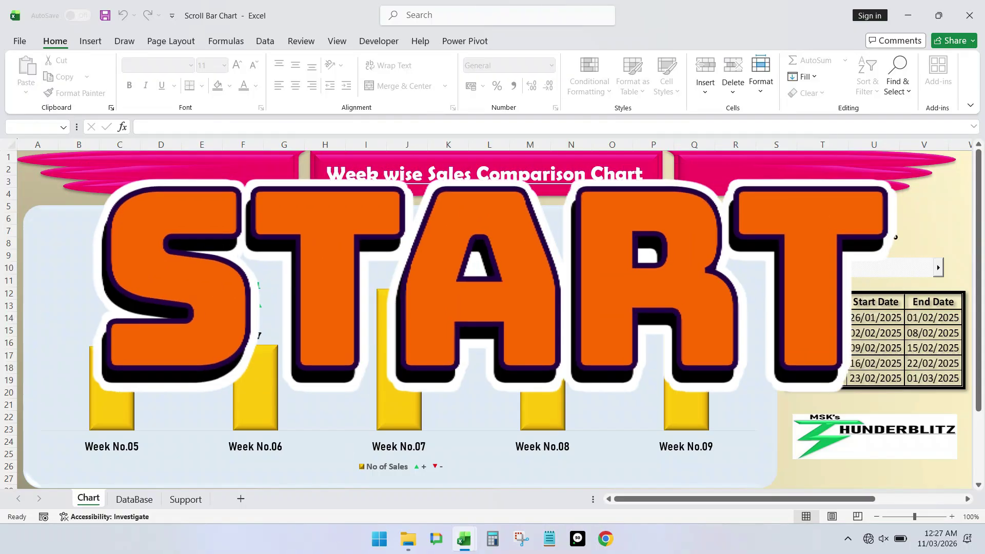
Copy the entire data table from the DataBase sheet into cell A1 of a new blank workbook
click(138, 501)
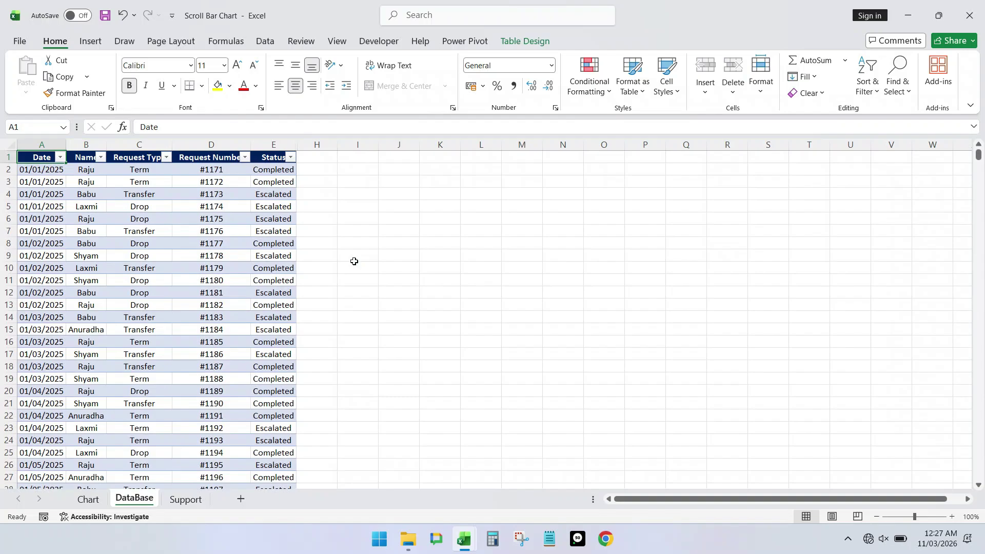
key(ctrl+shift+Right)
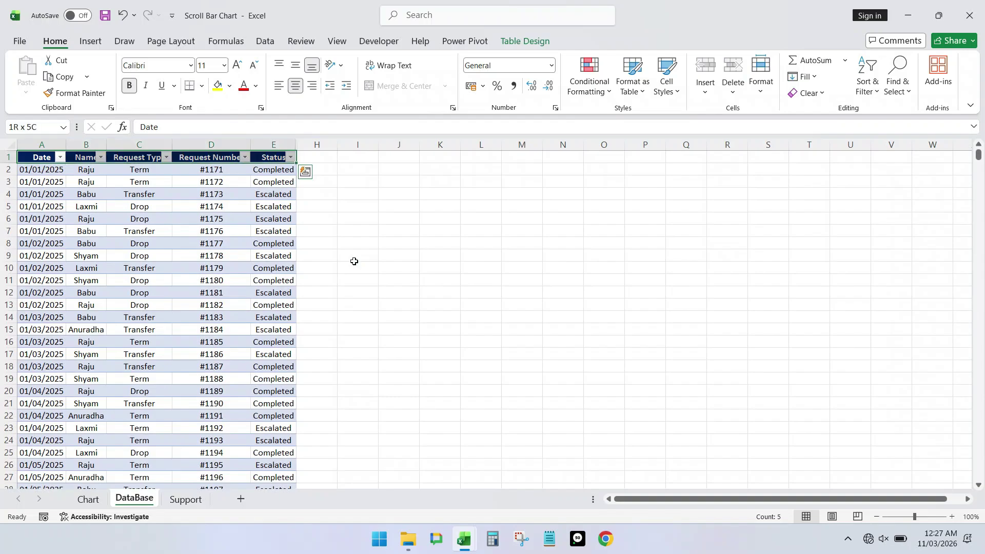
key(ctrl+shift+Down)
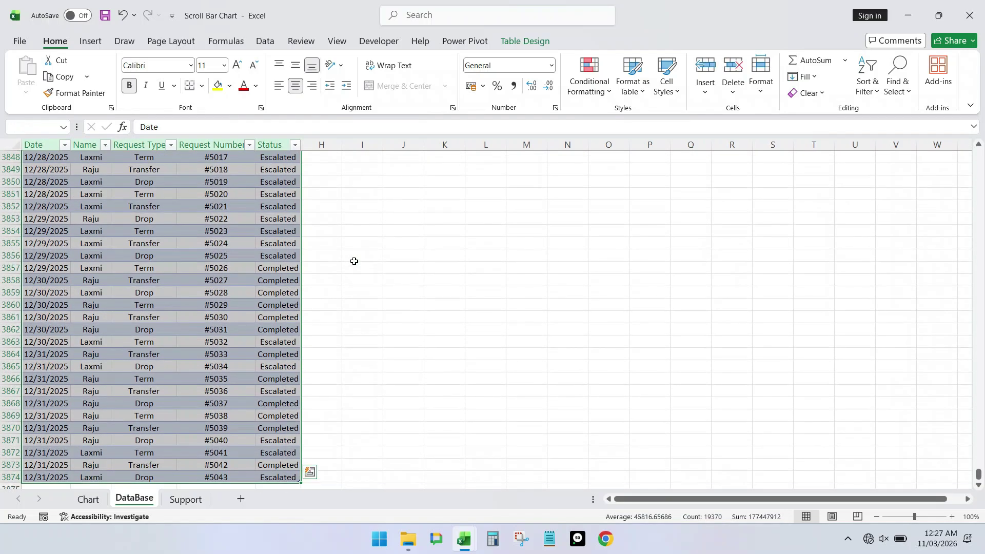
key(ctrl+c)
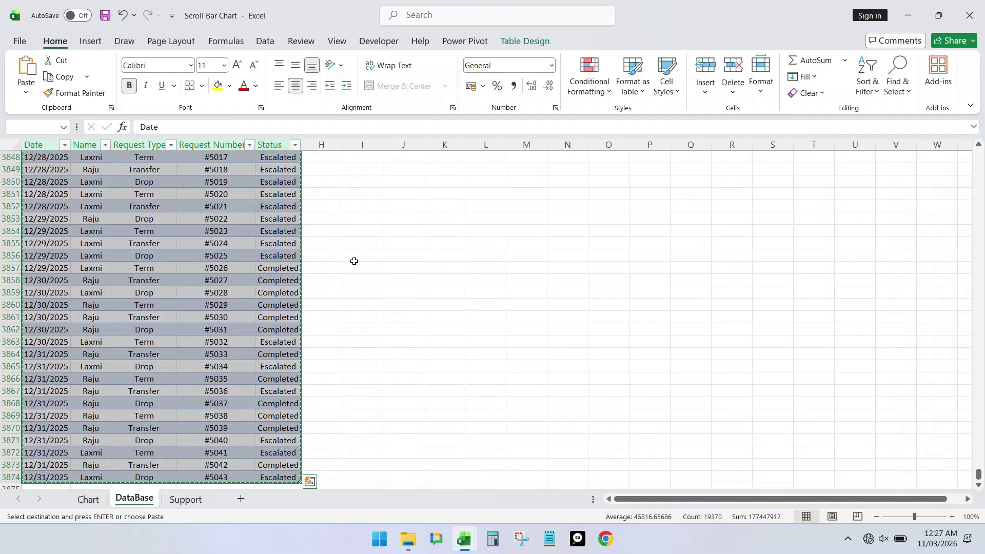
key(ctrl+n)
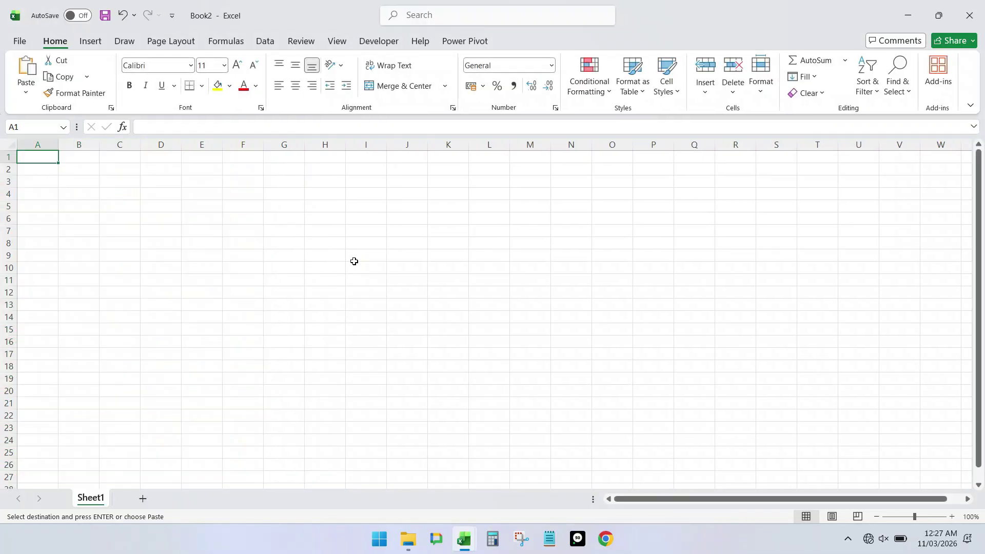
key(ctrl+v)
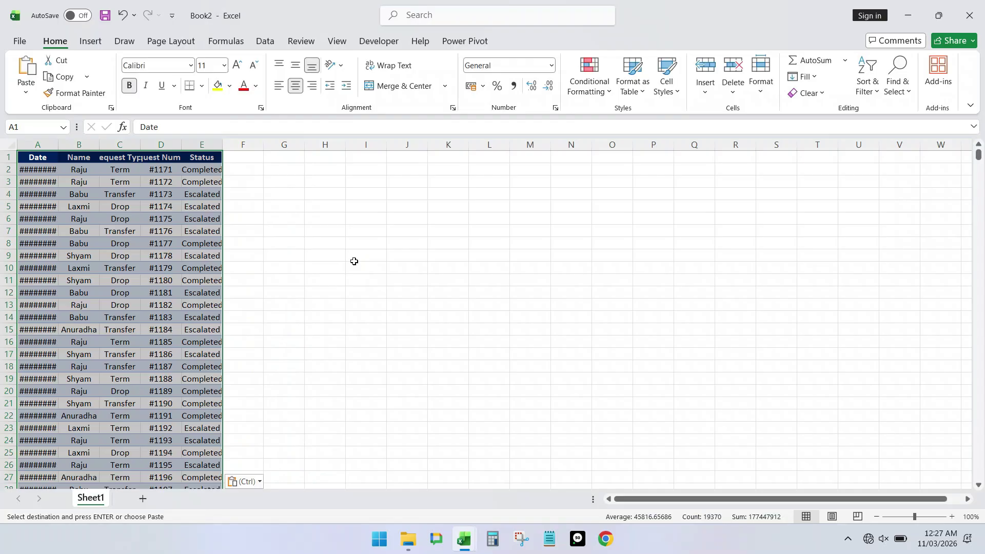
AutoFit the column widths of the pasted data
key(alt)
key(h)
key(o)
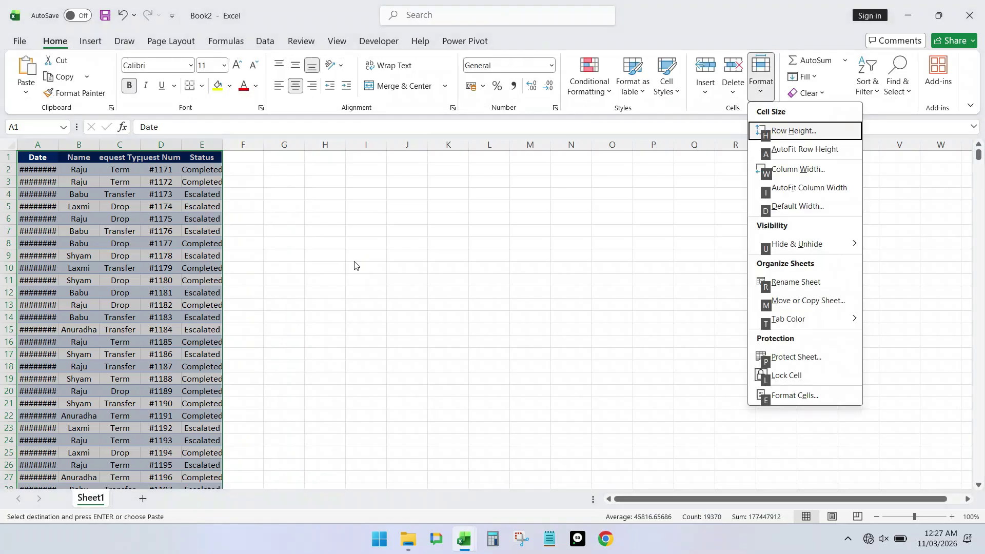
key(i)
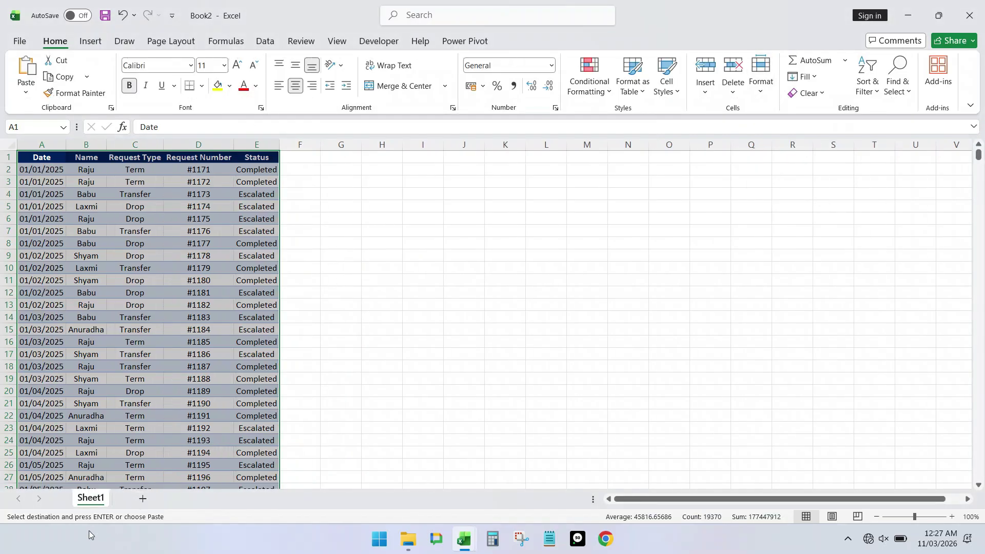
Rename the sheet as DataBase and convert the range A1:E3874 into a table with headers
double_click(96, 499)
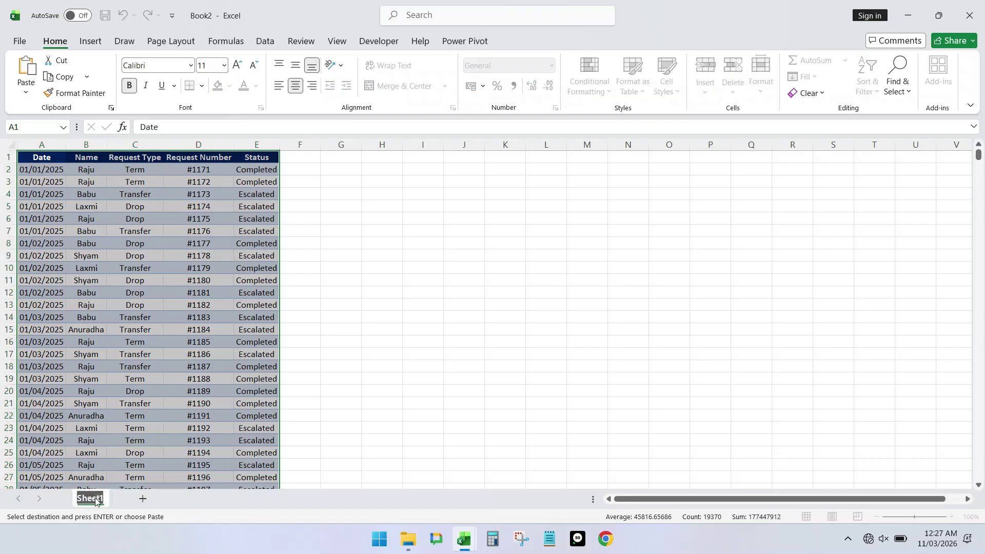
text(DataBase)
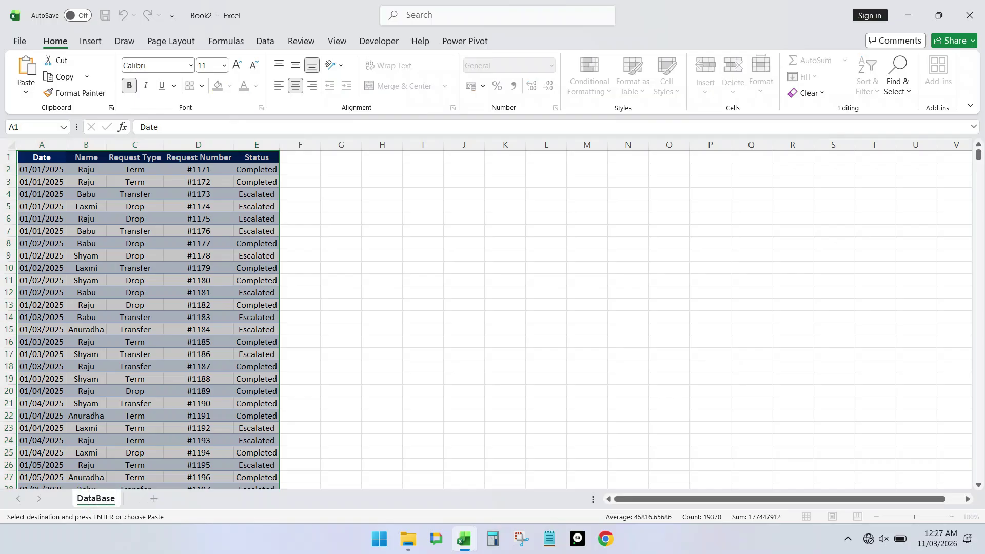
key(Return)
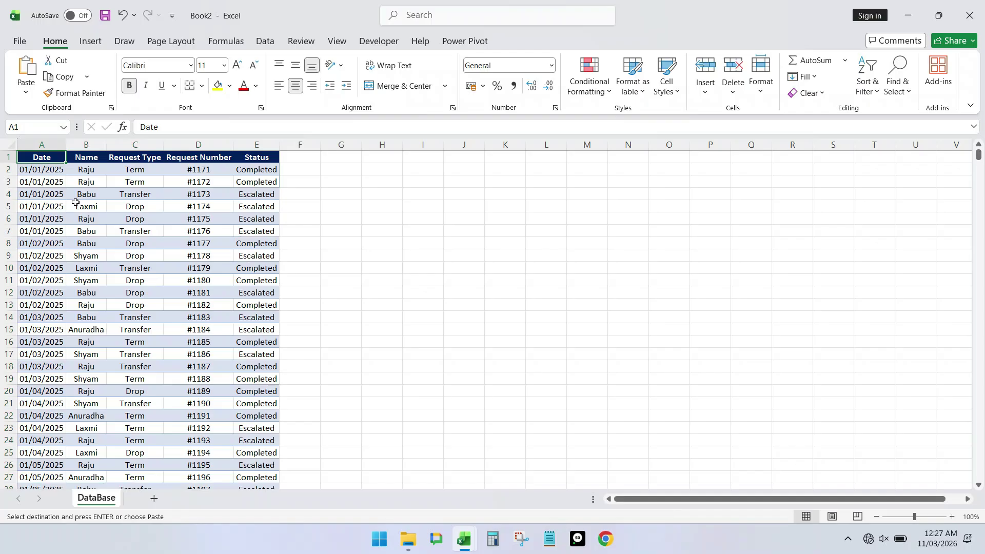
key(ctrl+t)
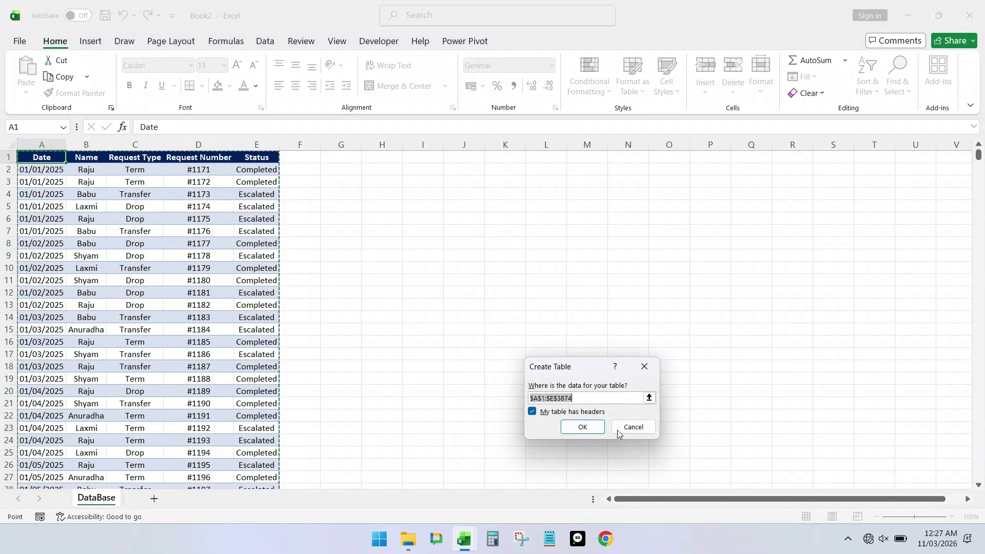
click(583, 427)
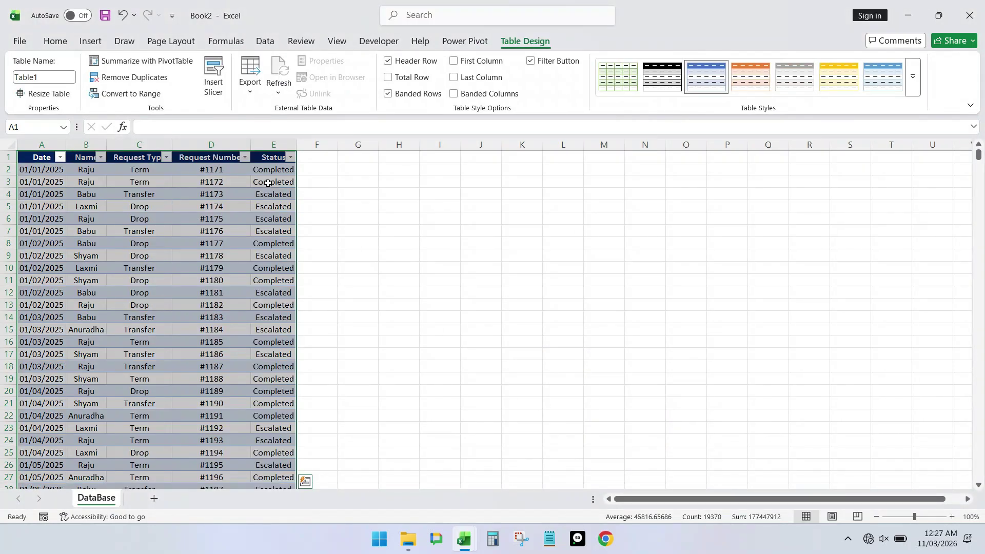
click(314, 170)
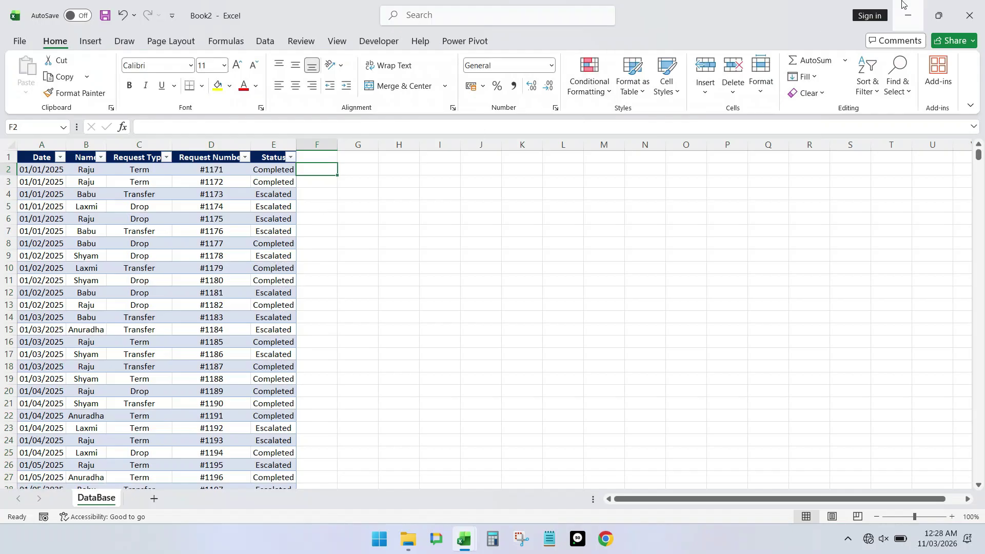
text(=week)
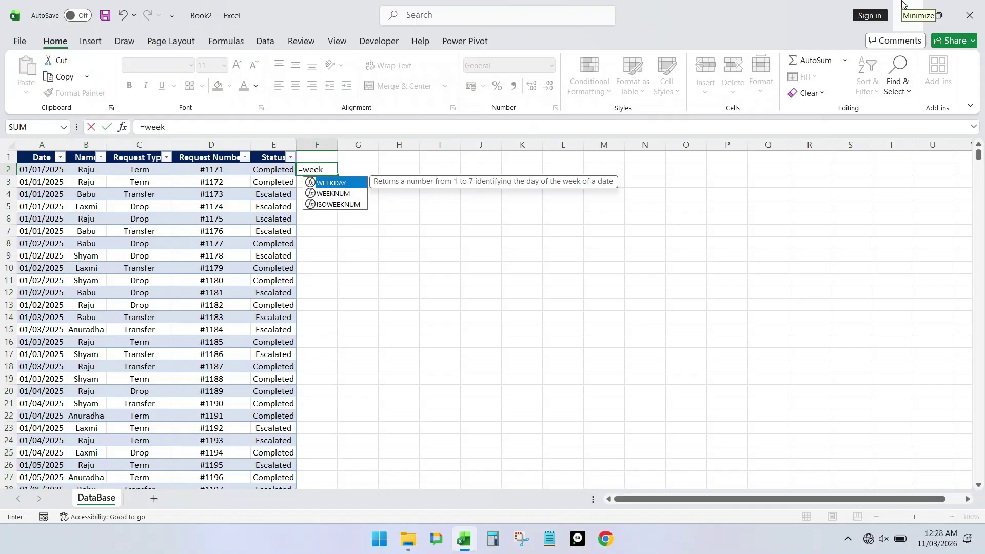
key(Down)
key(Tab)
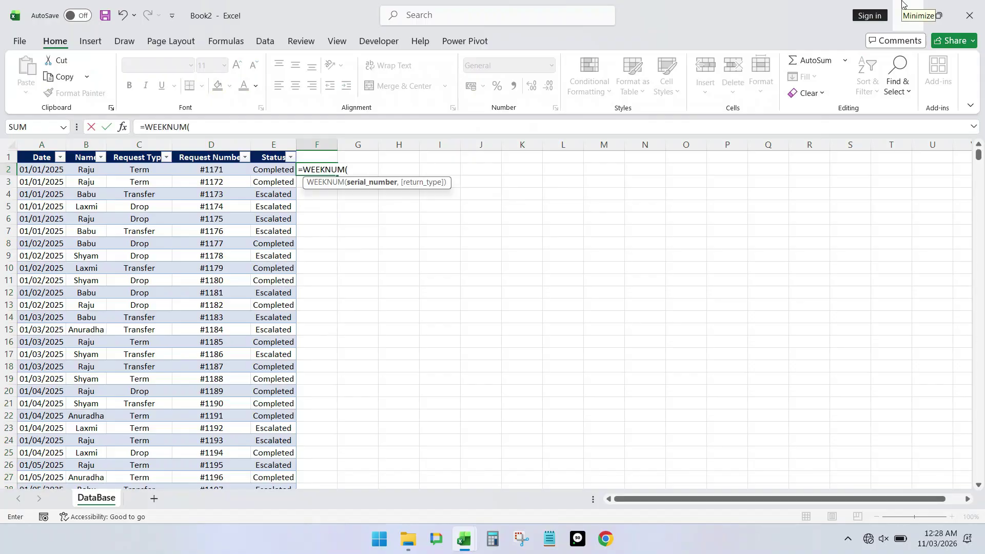
key(Left)
key(ctrl+Left)
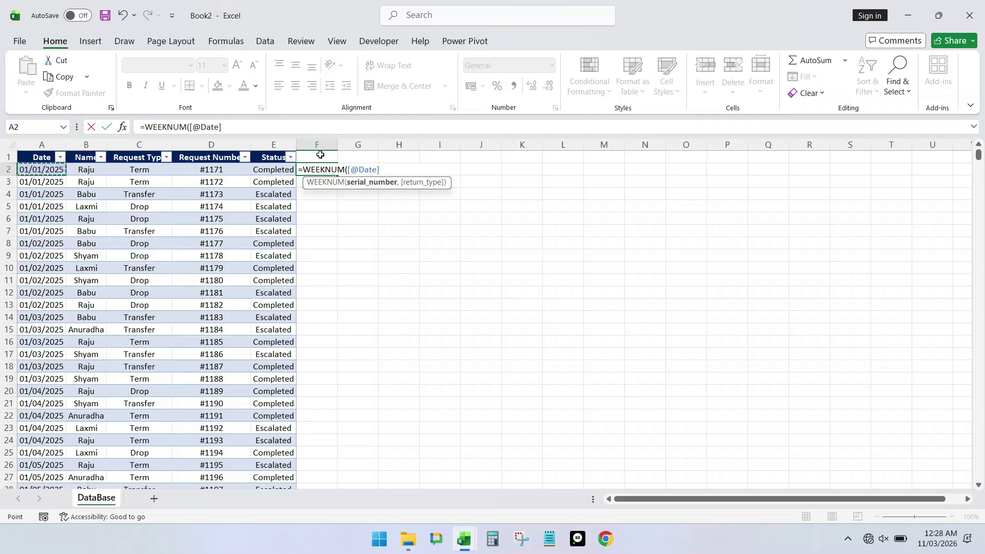
key(ctrl+Return)
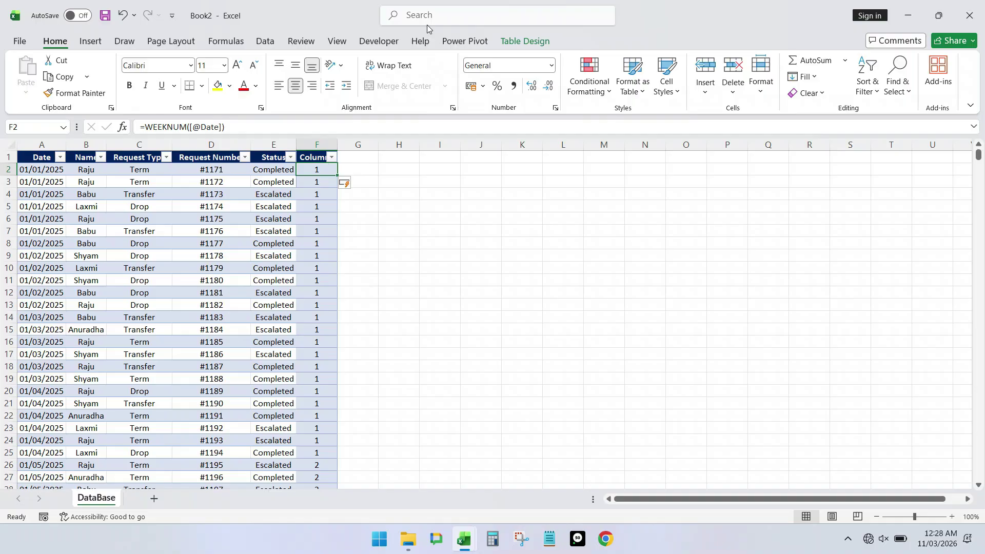
click(147, 129)
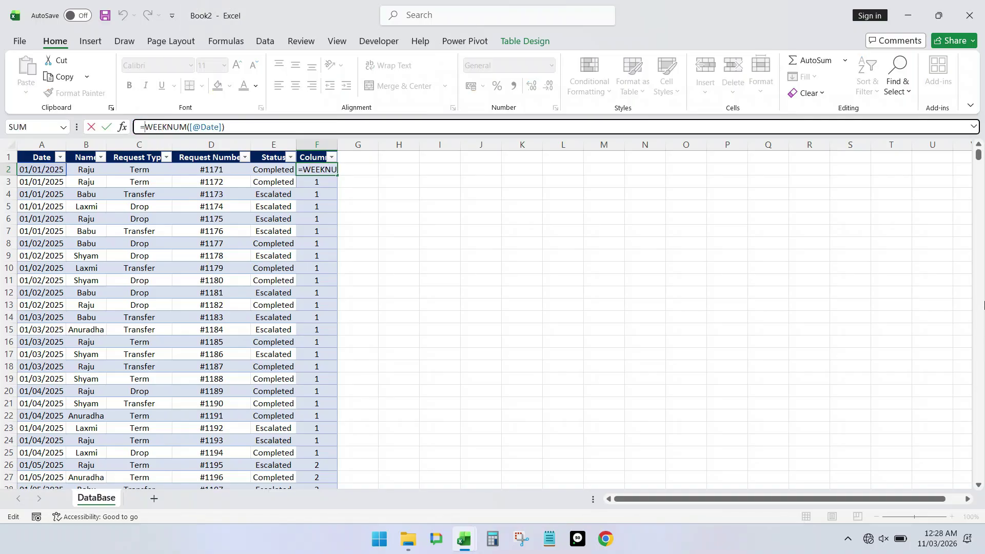
text(")
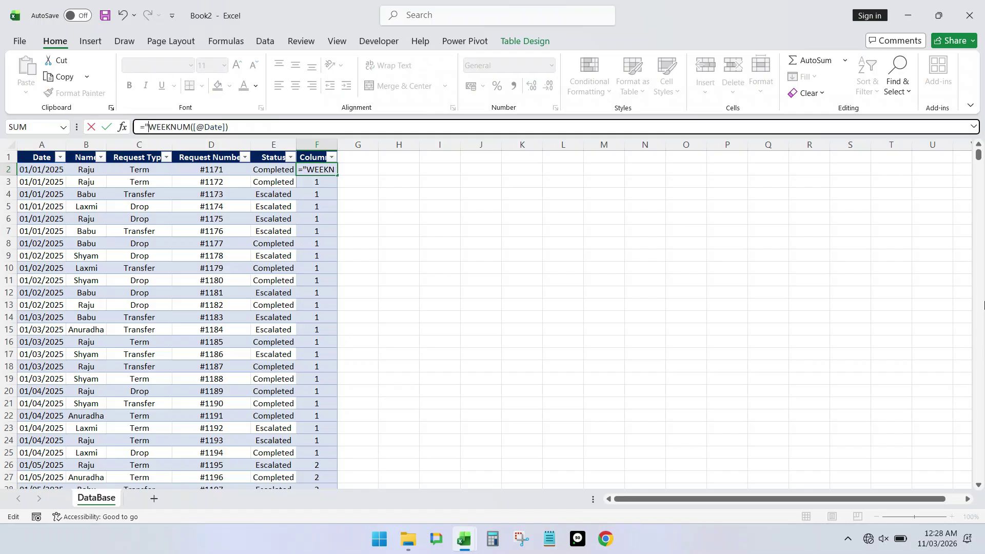
text(Week )
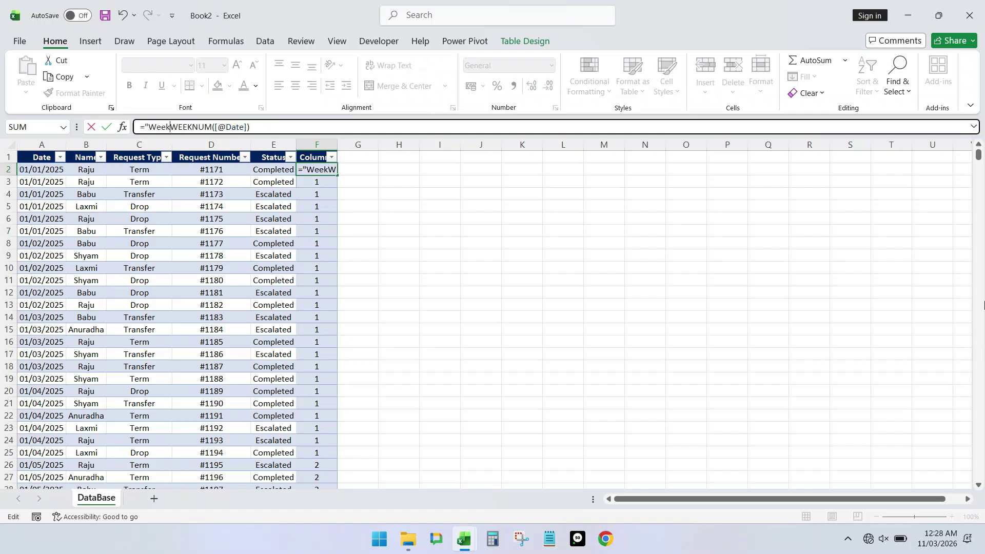
text(No)
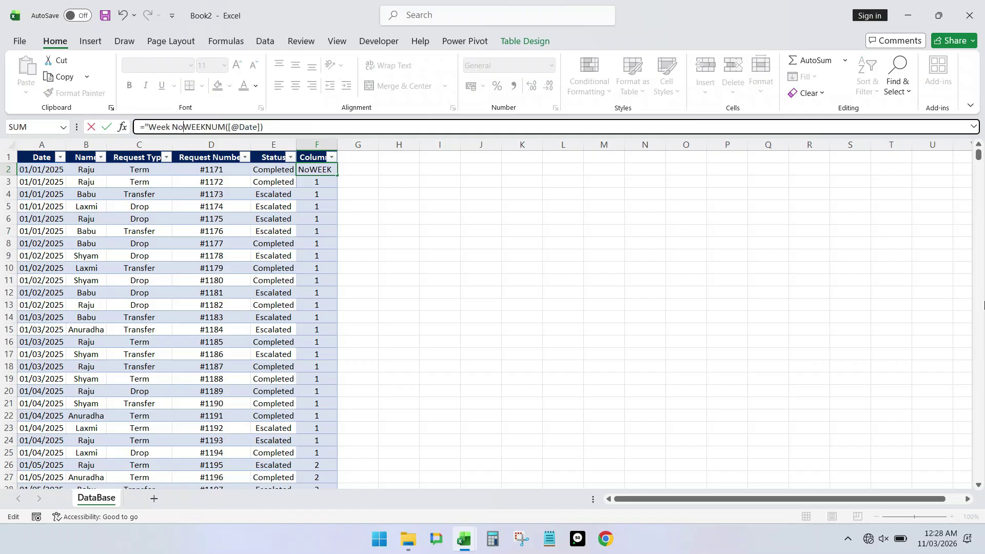
text(.)
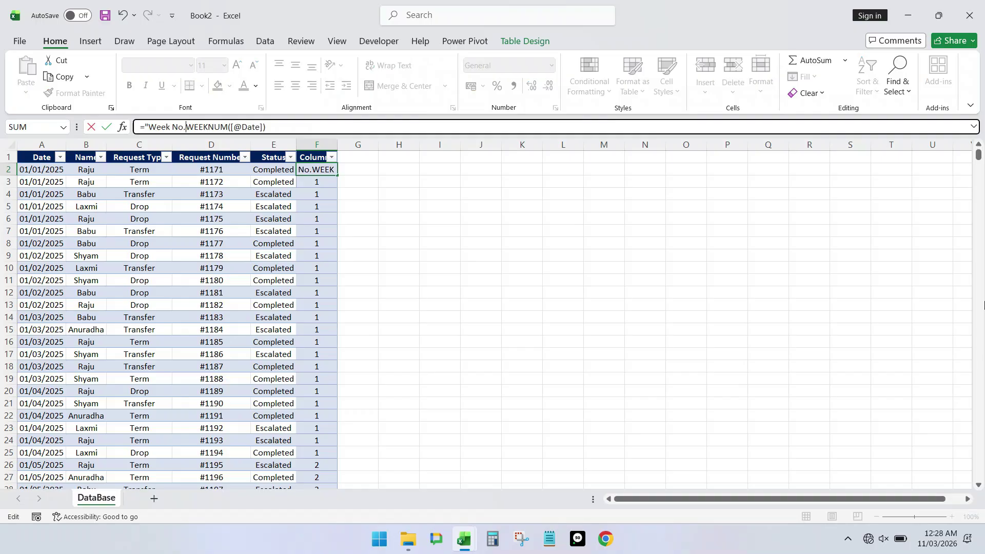
text(")
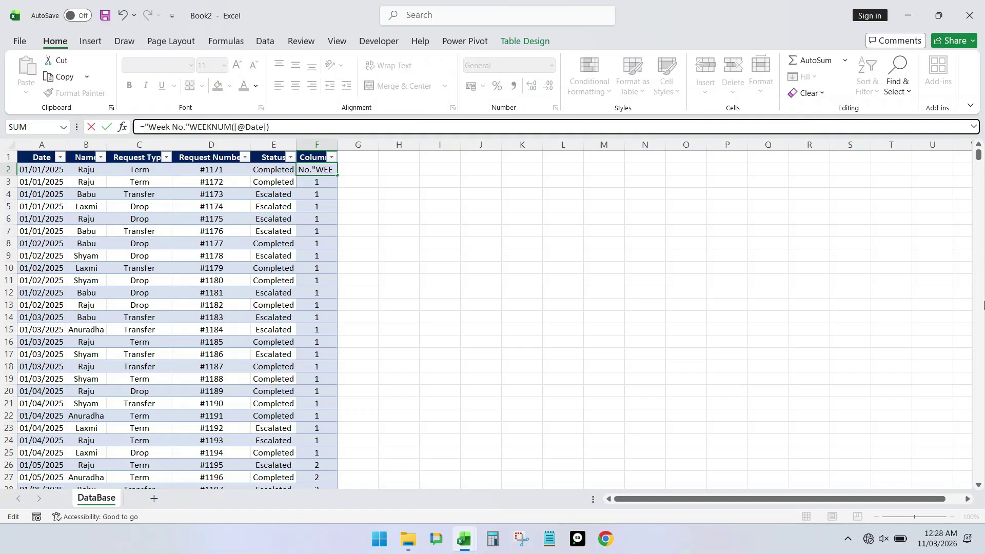
text( &)
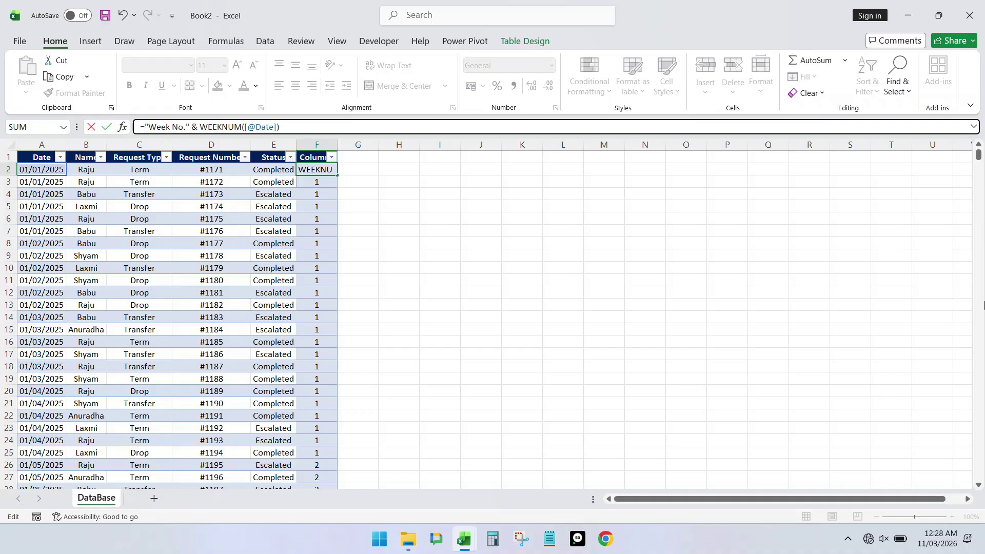
key(Return)
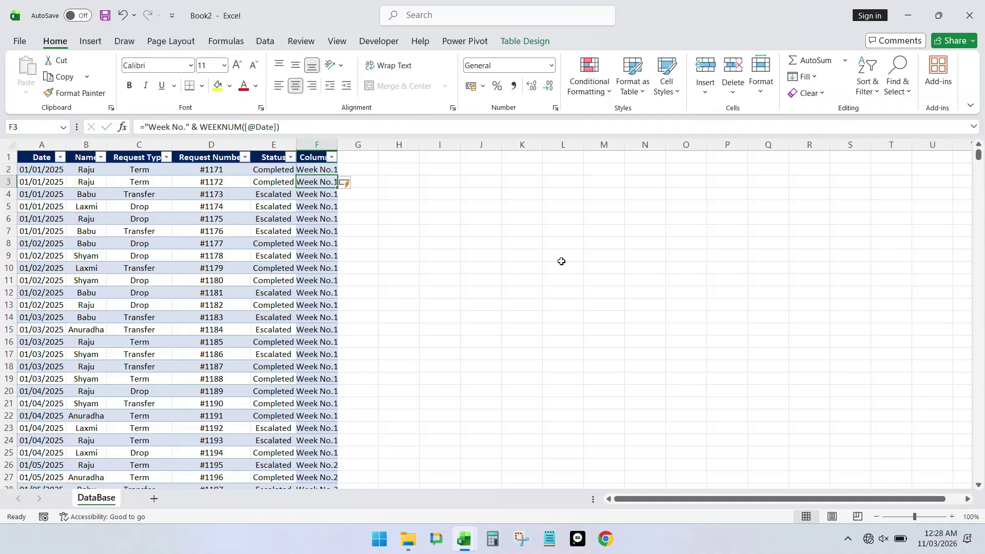
double_click(333, 139)
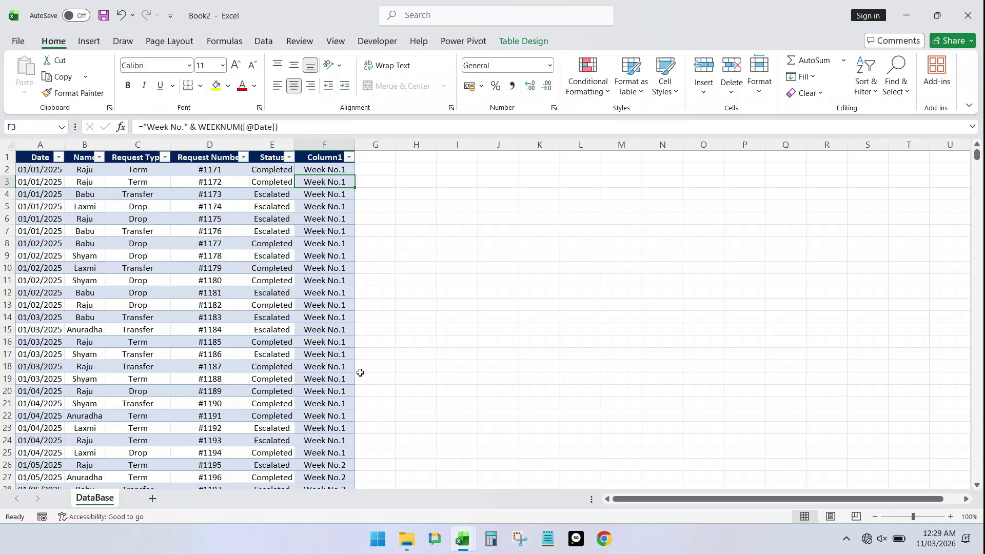
click(200, 126)
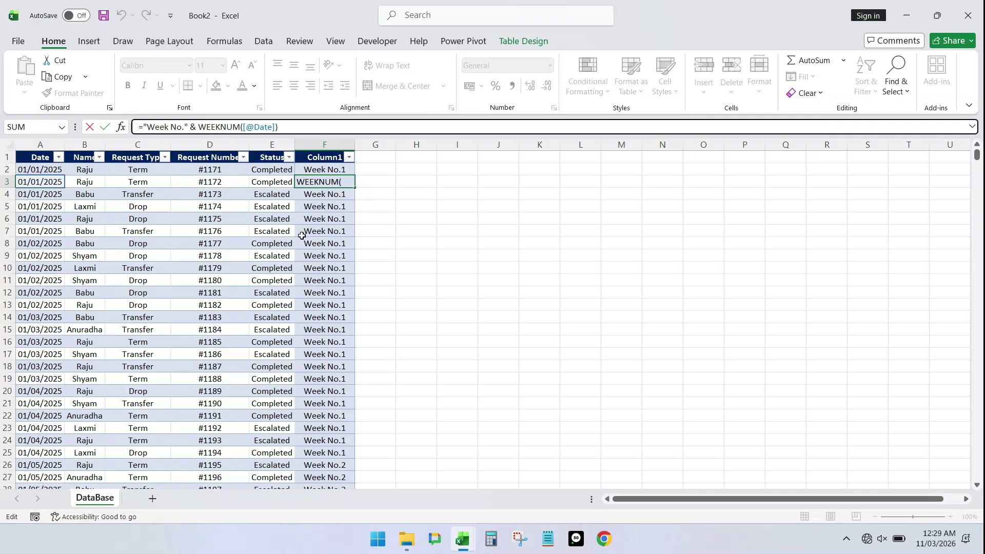
text(tect)
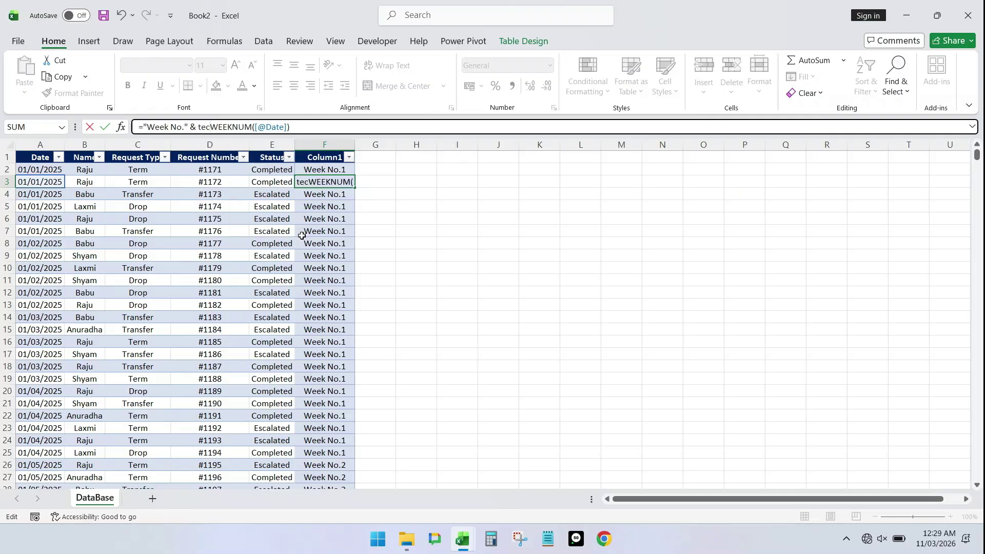
key(Num_Lock)
key(Num_Lock)
key(BackSpace)
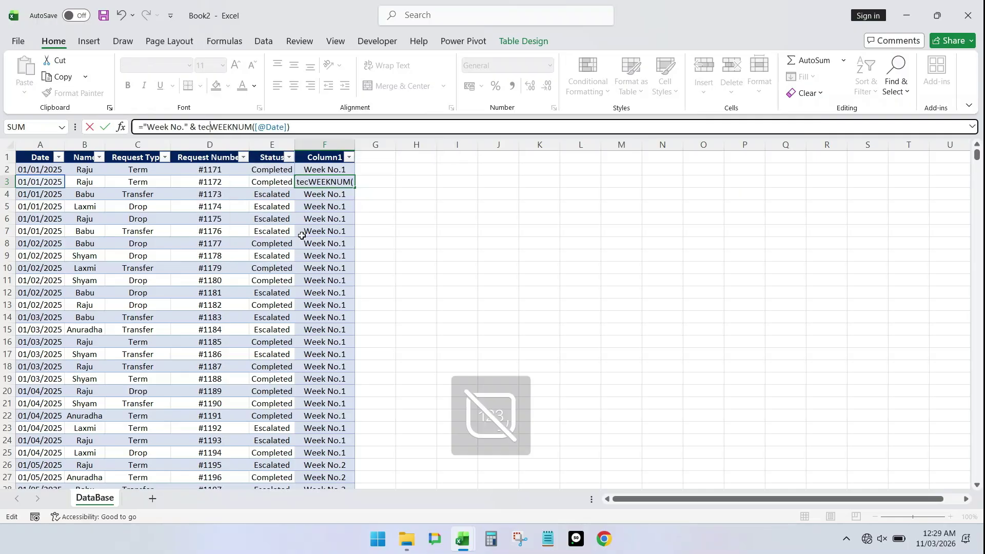
key(BackSpace)
text(xt)
key(Tab)
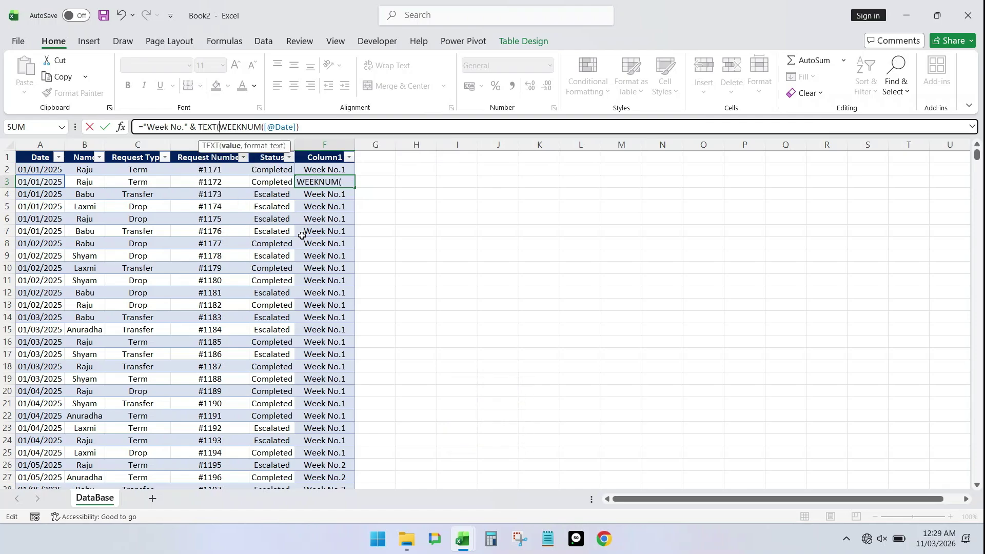
text(()
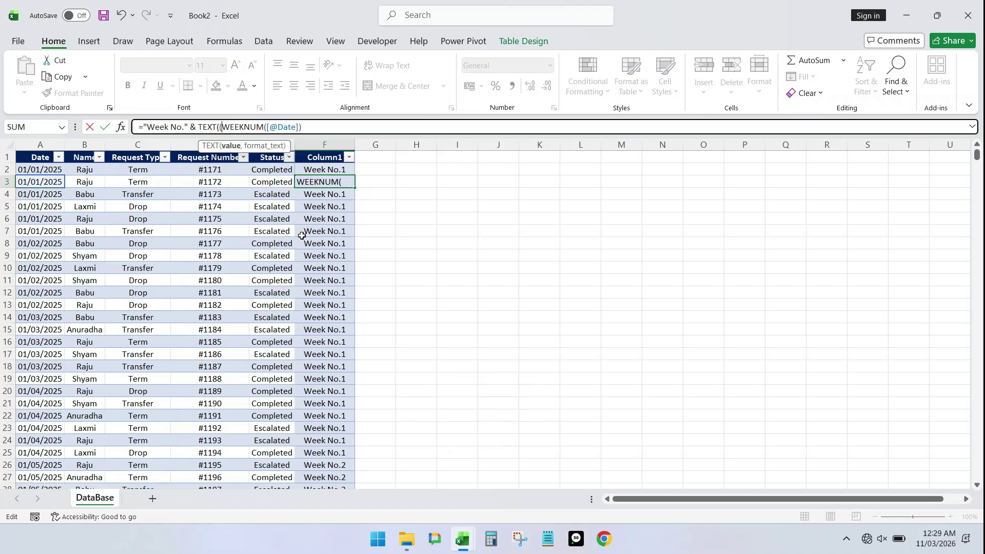
click(322, 125)
text(),)
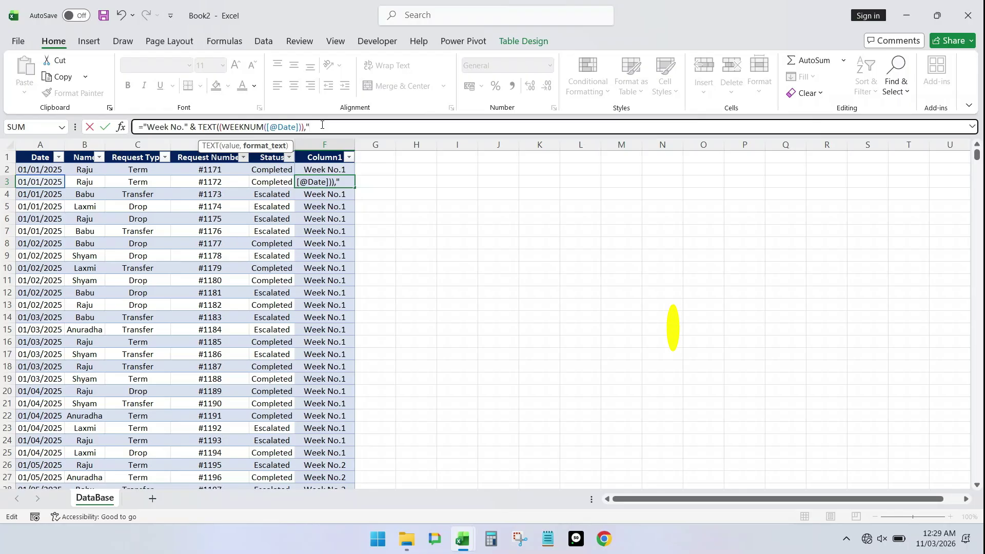
key(Num_Lock)
text(")
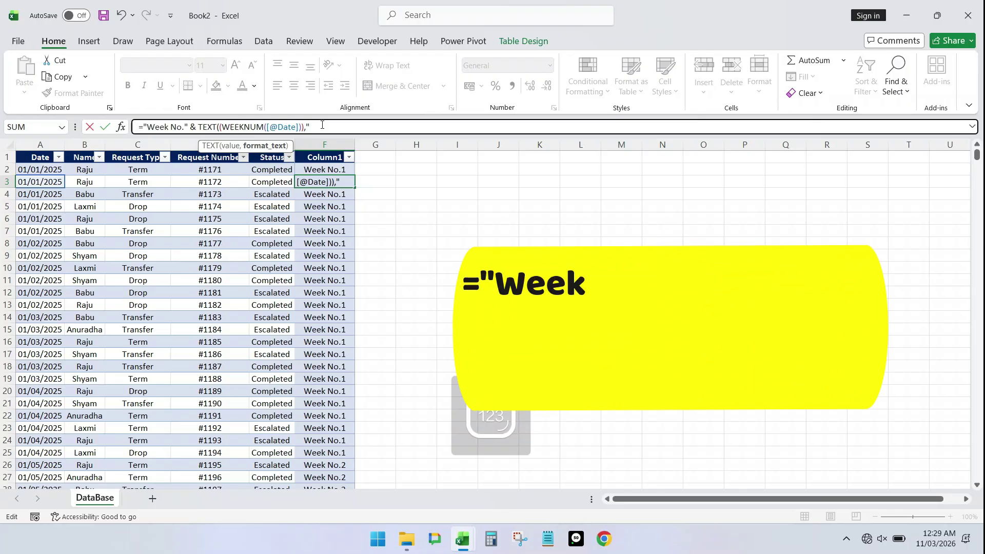
text(00)
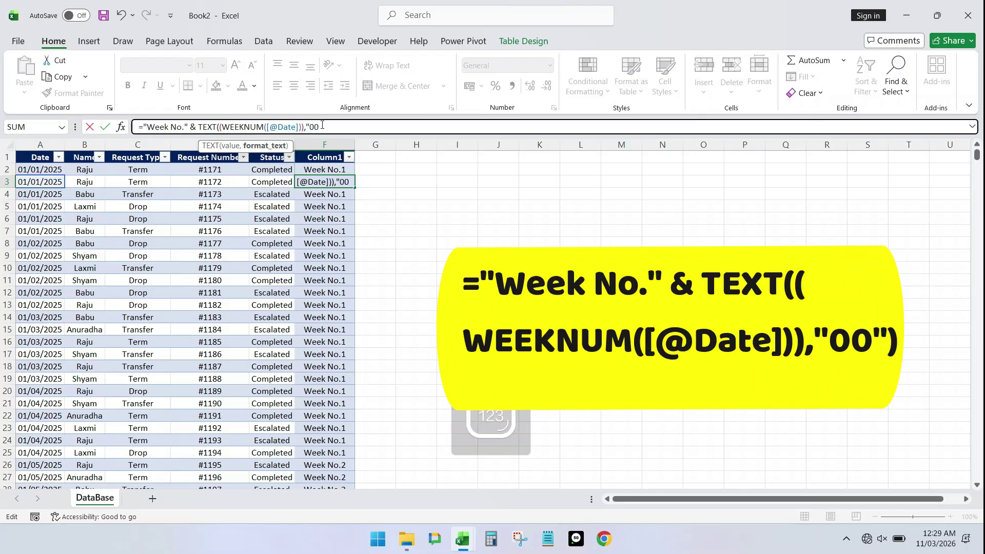
text(")
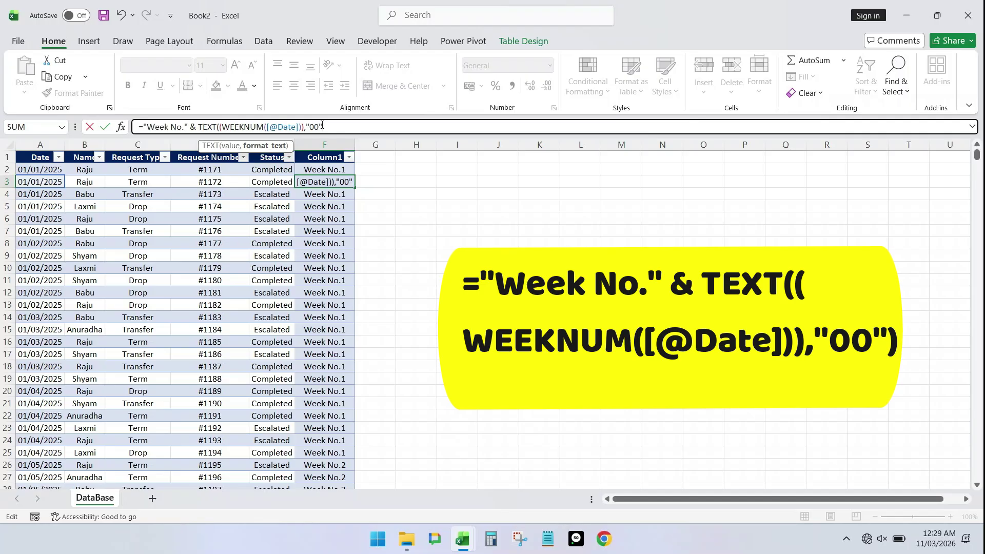
key(Return)
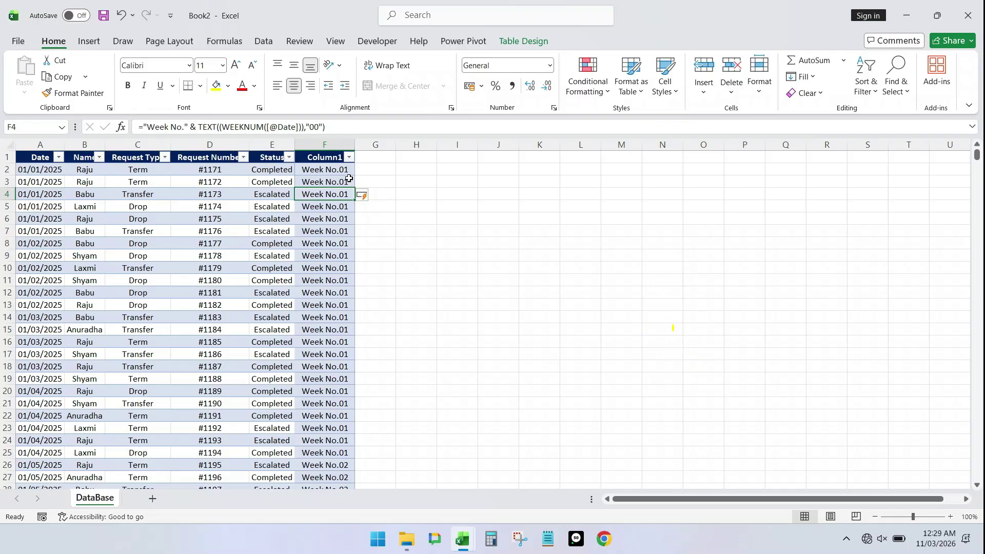
Rename the table's Column1 header in F1 as Week No
click(18, 150)
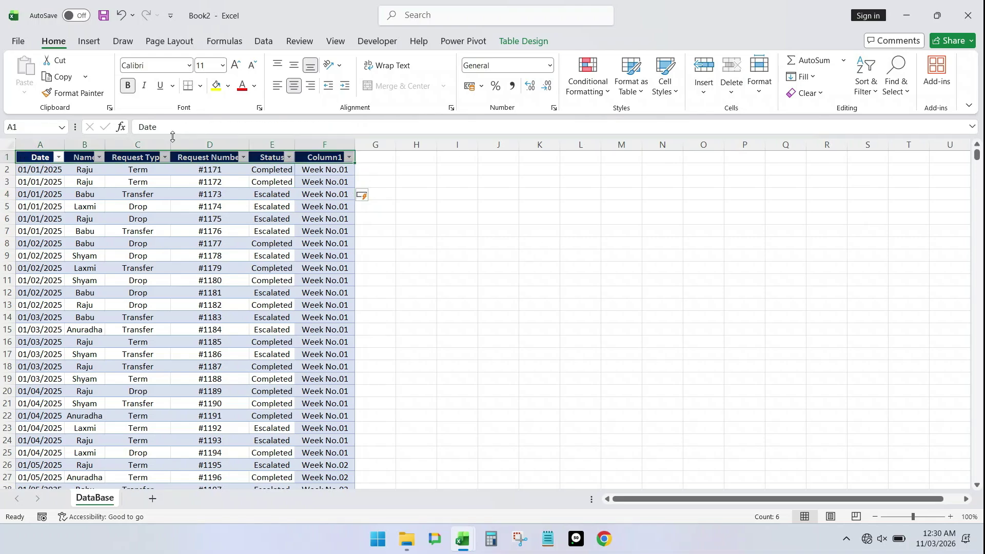
click(321, 156)
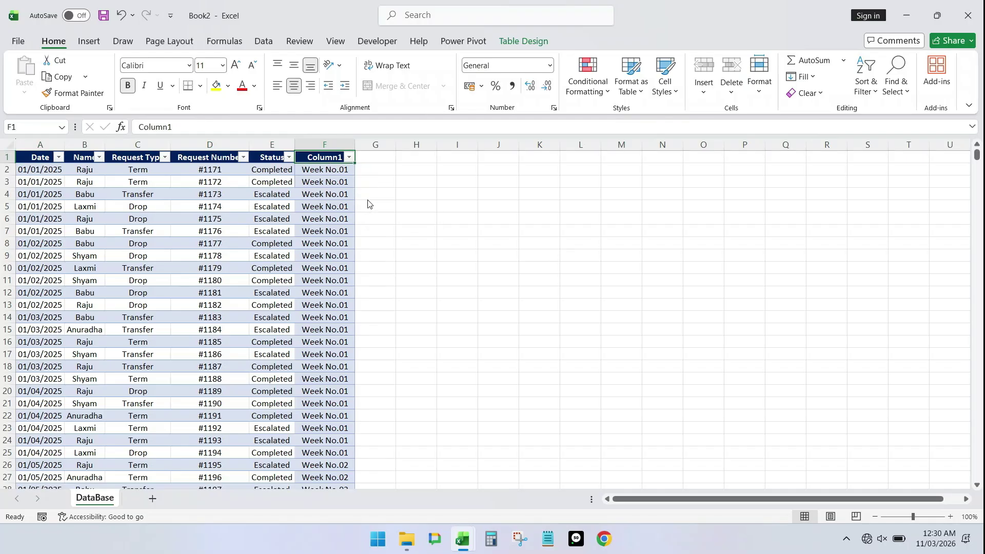
text(Week No.)
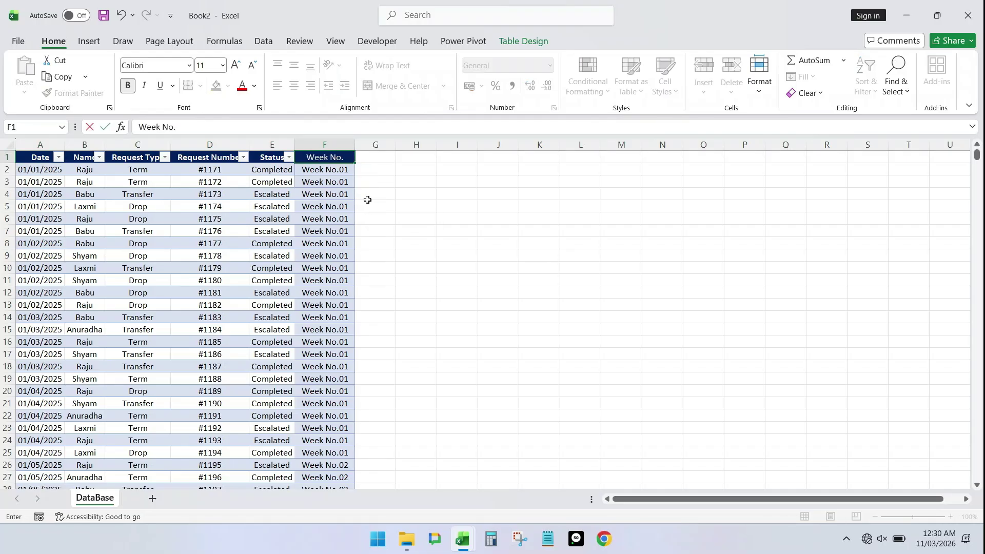
Create a PivotTable from Table1 on a new worksheet, with Week No. as rows and Count of Week No. as values
click(39, 161)
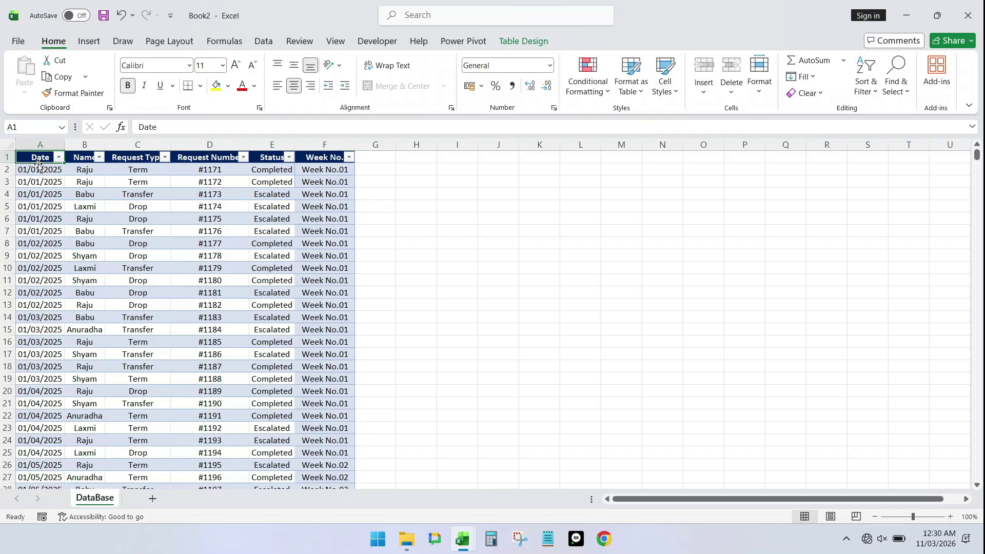
key(alt)
key(n)
key(v)
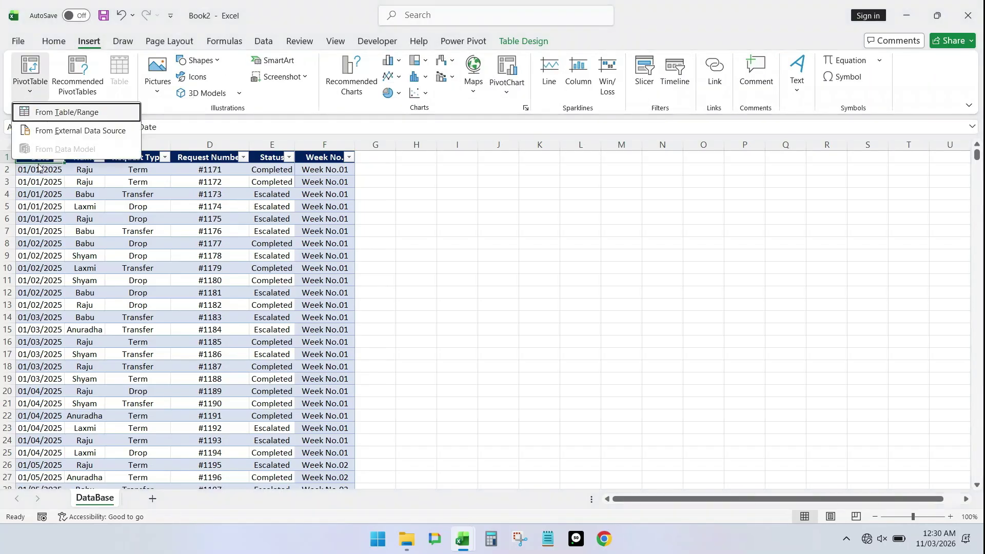
key(t)
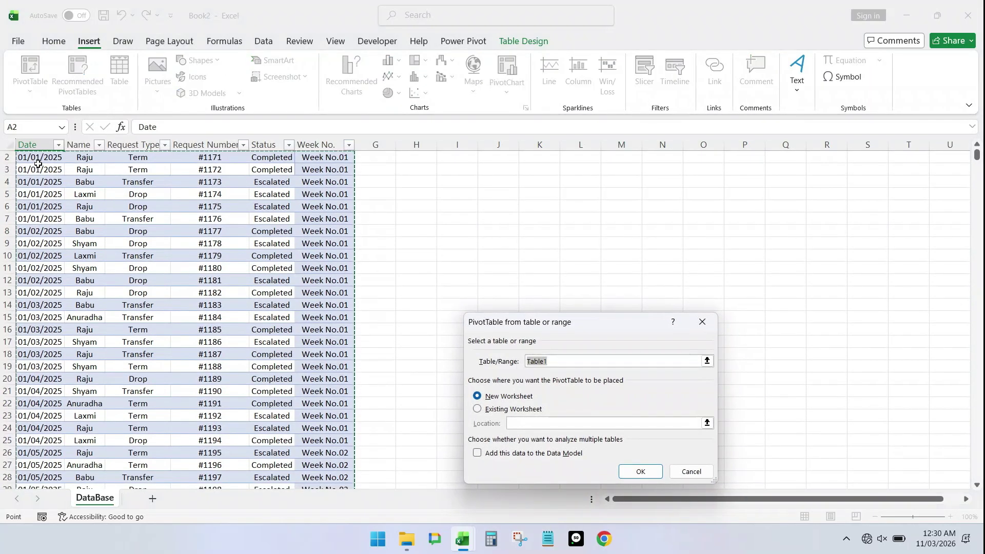
key(Return)
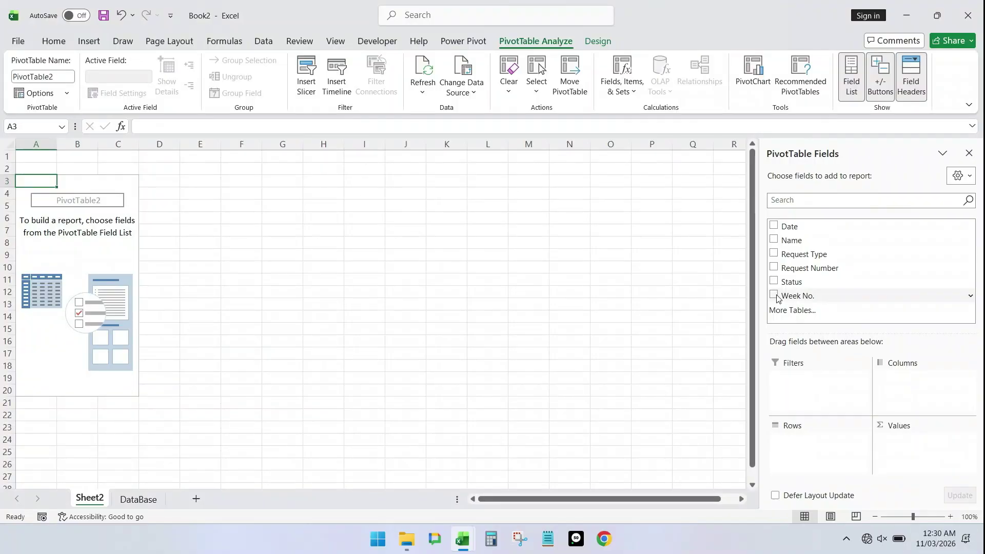
drag(775, 295, 819, 442)
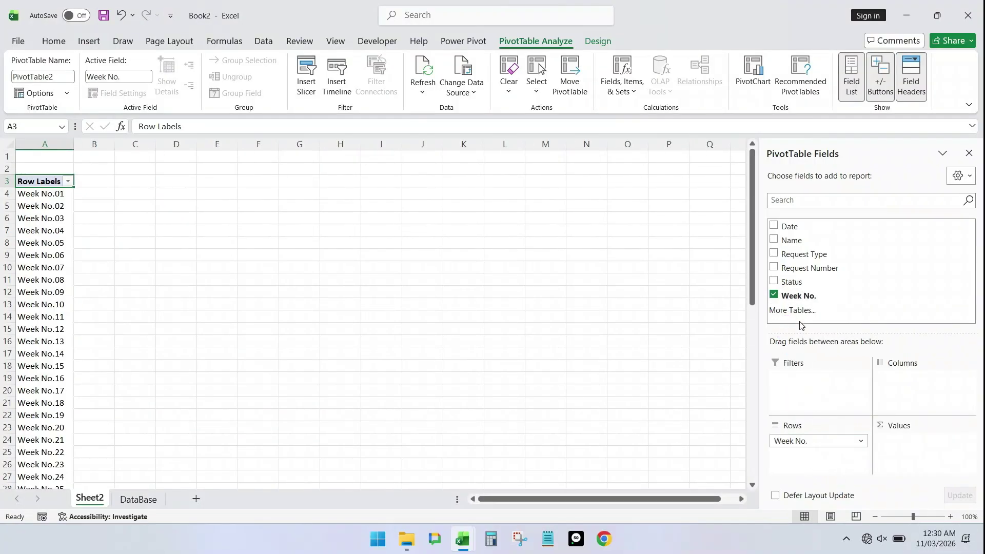
drag(773, 299, 929, 469)
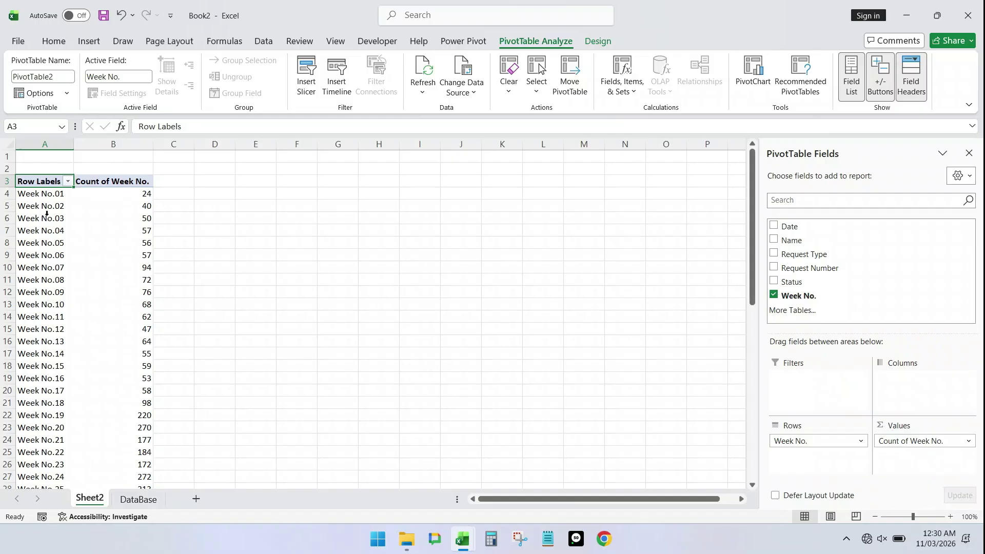
Rename the PivotTable's worksheet as Support
click(151, 505)
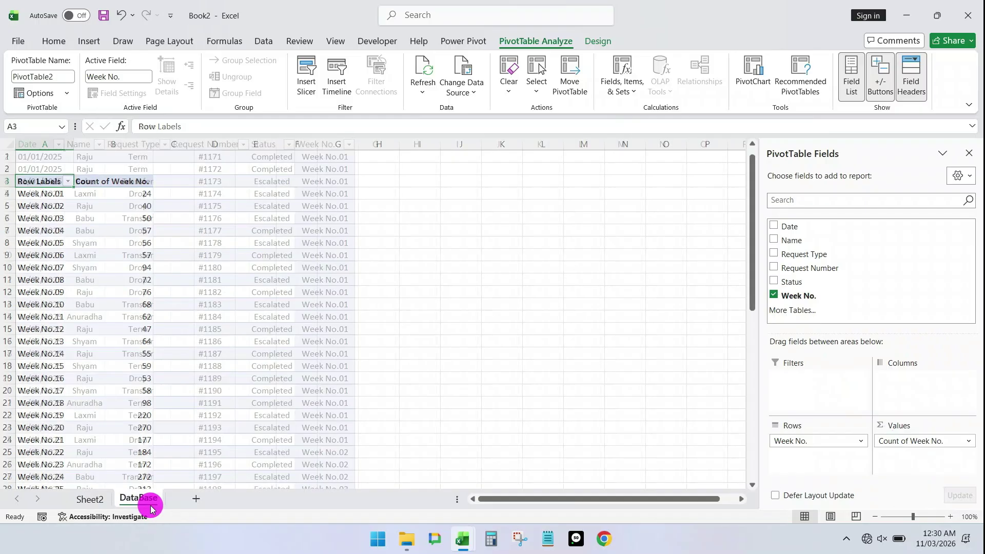
scroll(42, 210, up, 1)
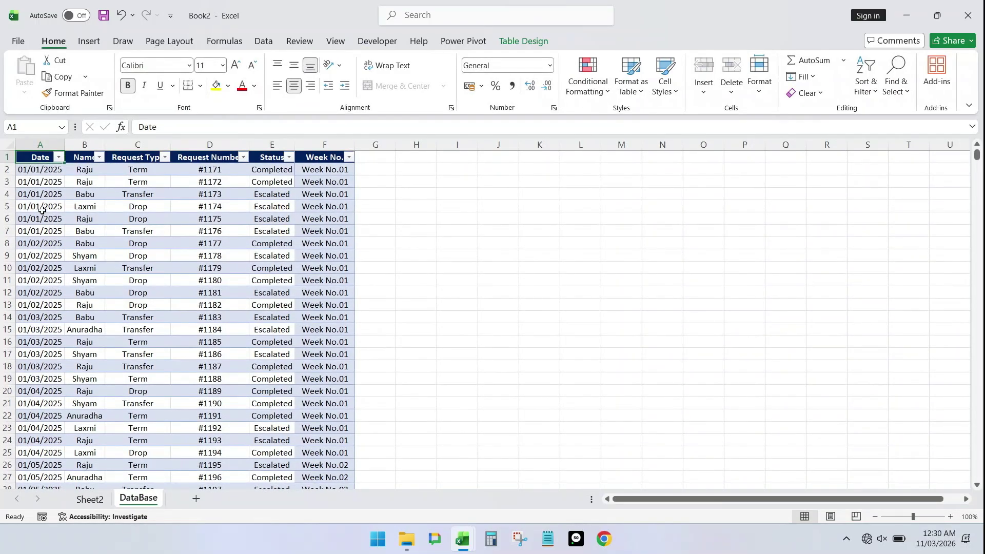
click(92, 502)
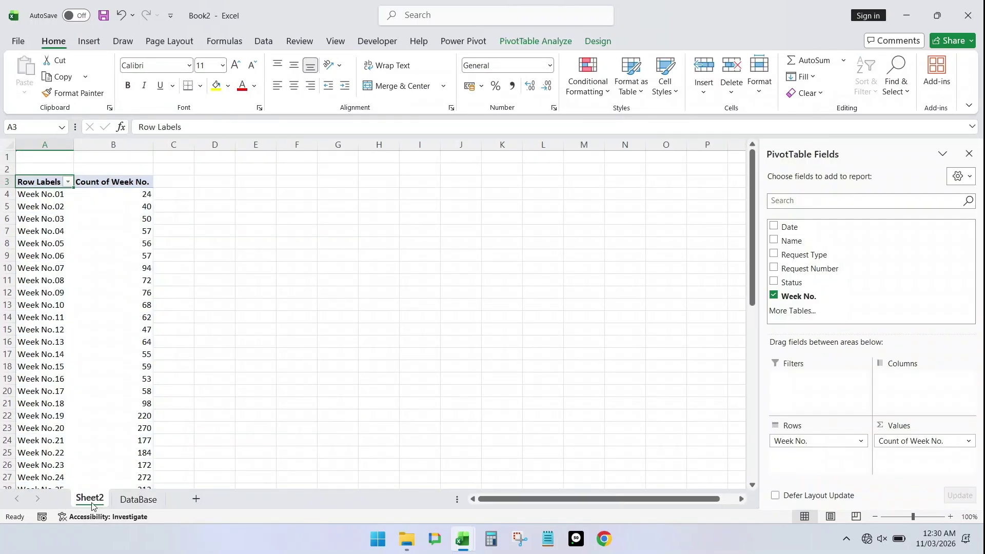
double_click(91, 500)
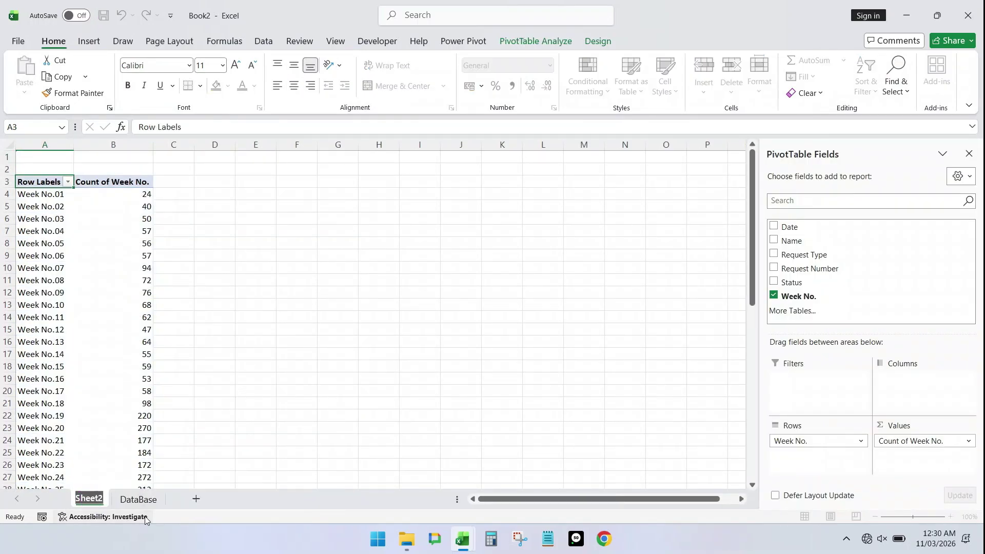
text(Support)
key(Return)
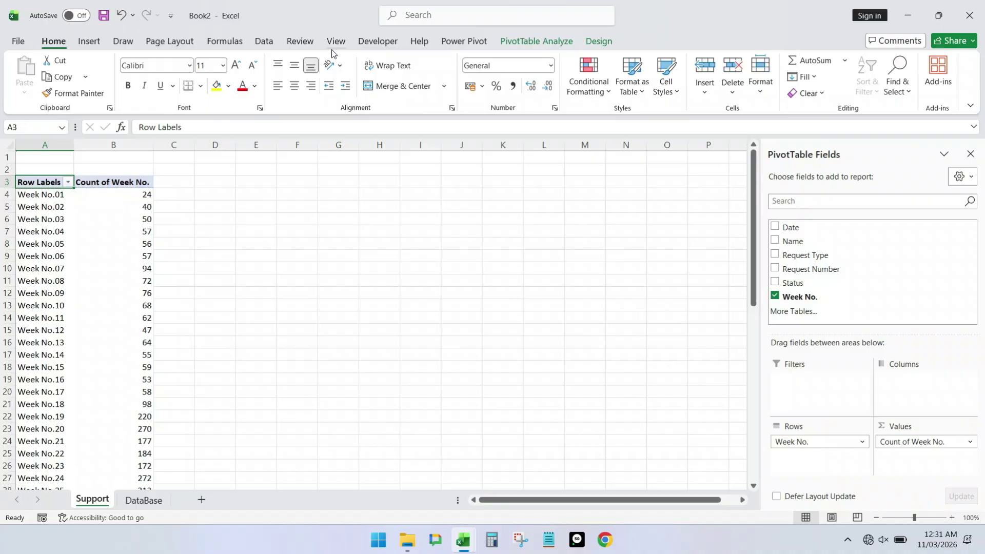
Check in the ribbon customization options whether the Developer tab is enabled
right_click(278, 46)
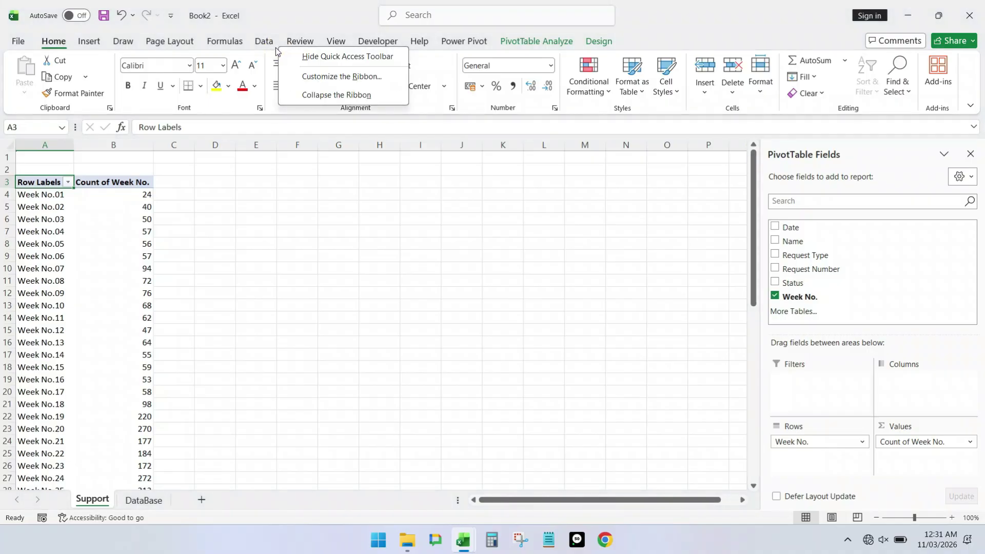
click(366, 75)
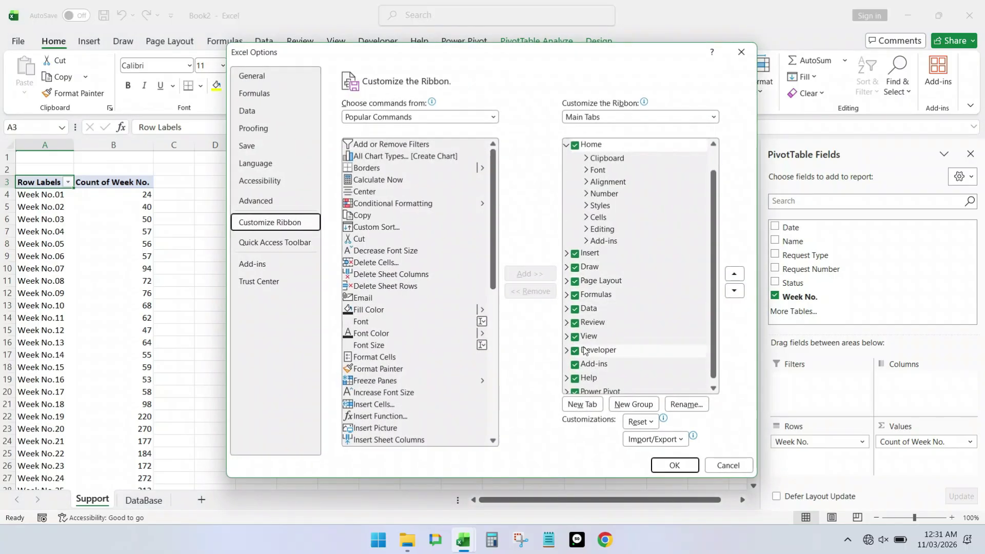
click(689, 464)
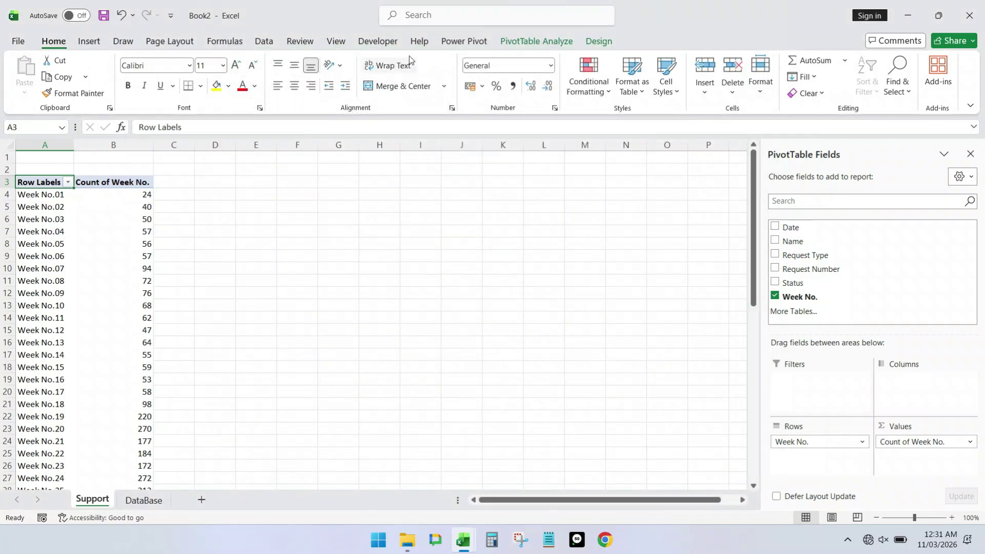
Draw a horizontal ActiveX scroll bar over K3:O4 on the Support sheet, about 241 wide and 23 high
click(385, 45)
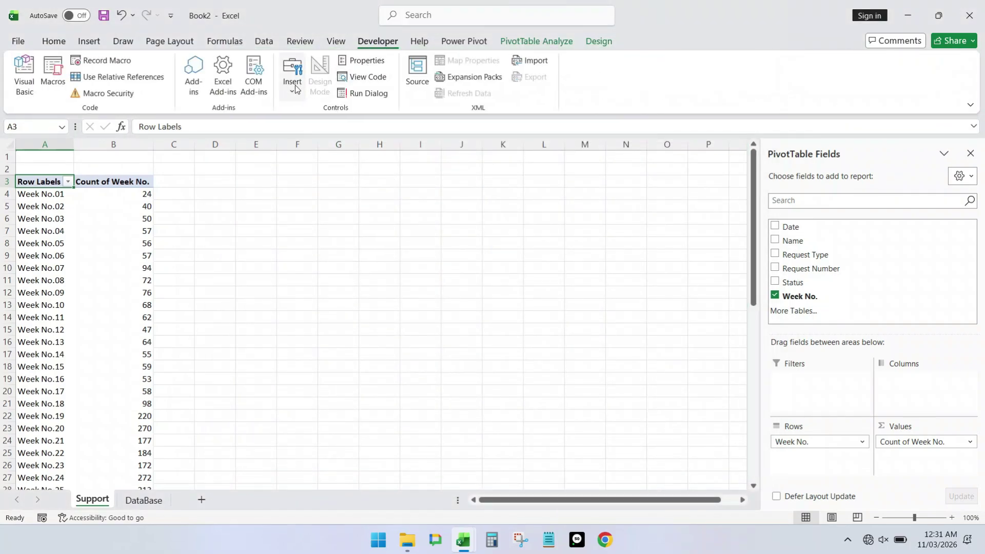
click(291, 76)
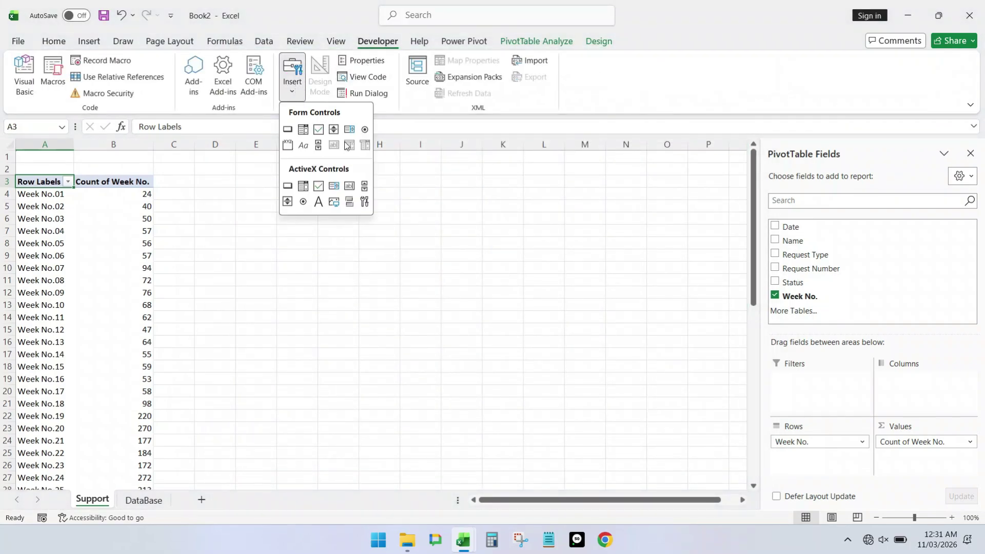
click(364, 188)
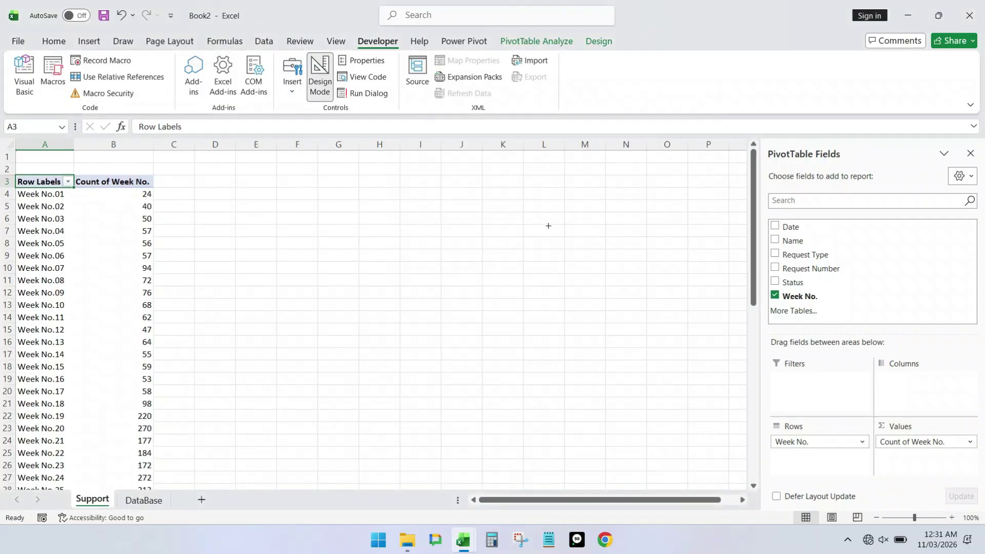
drag(481, 179, 687, 196)
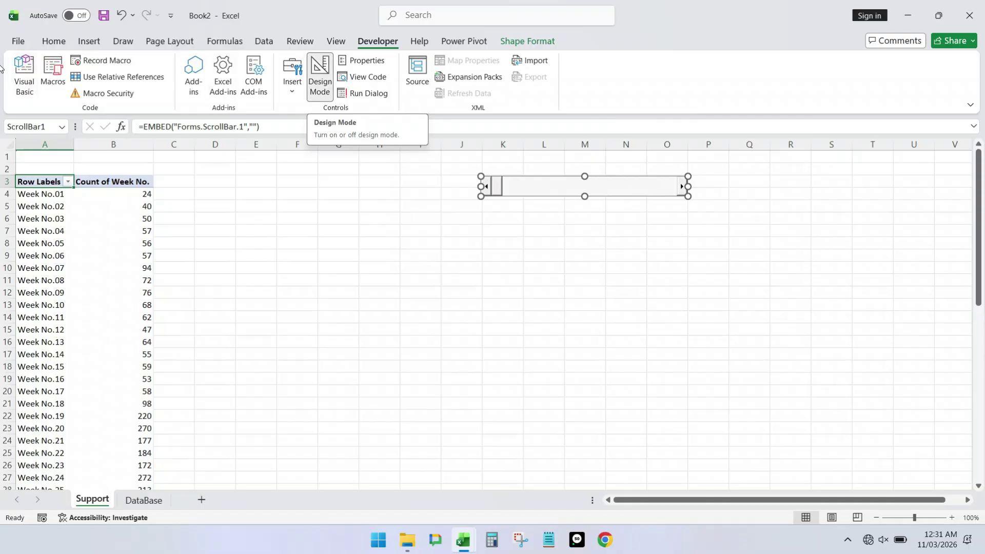
Set the scroll bar's LinkedCell property to I1
click(375, 62)
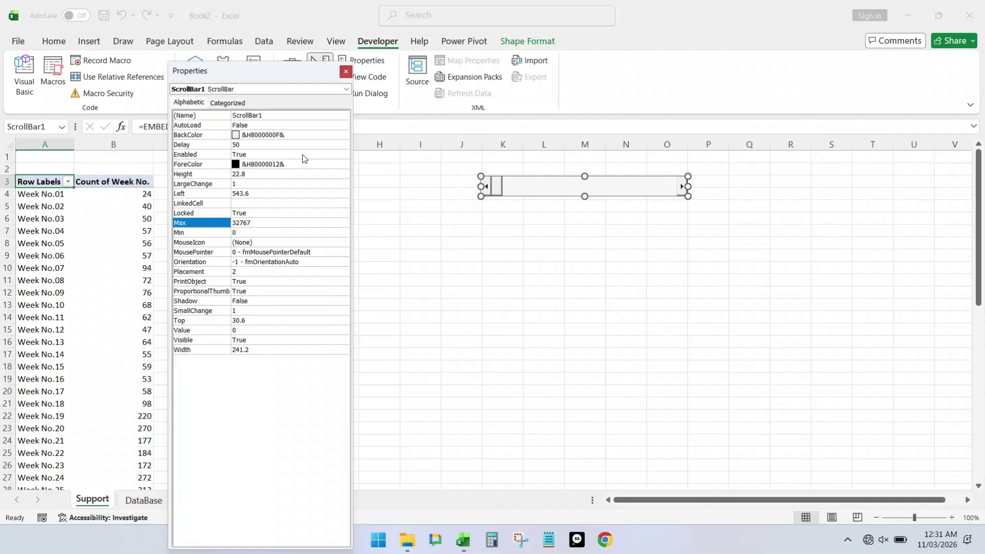
click(255, 204)
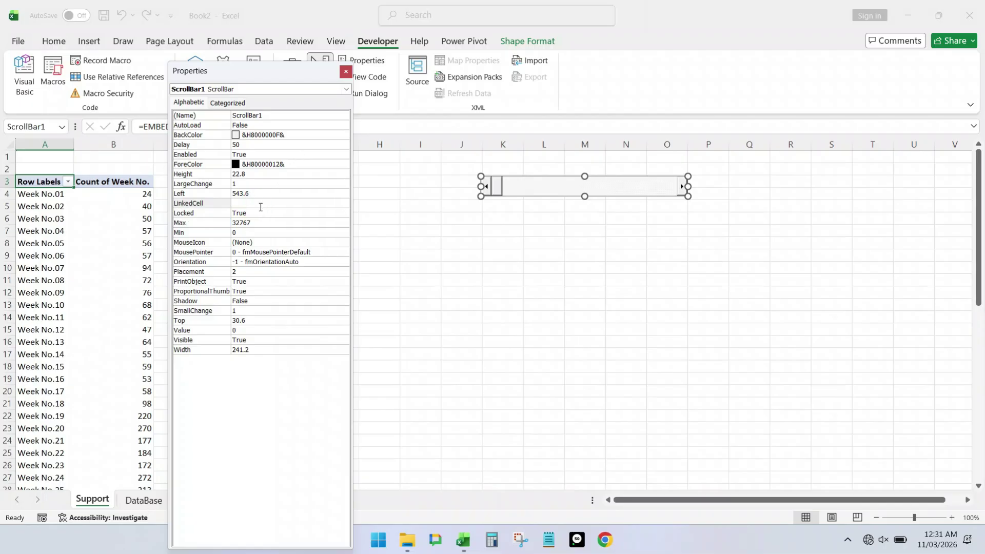
key(Caps_Lock)
key(Caps_Lock)
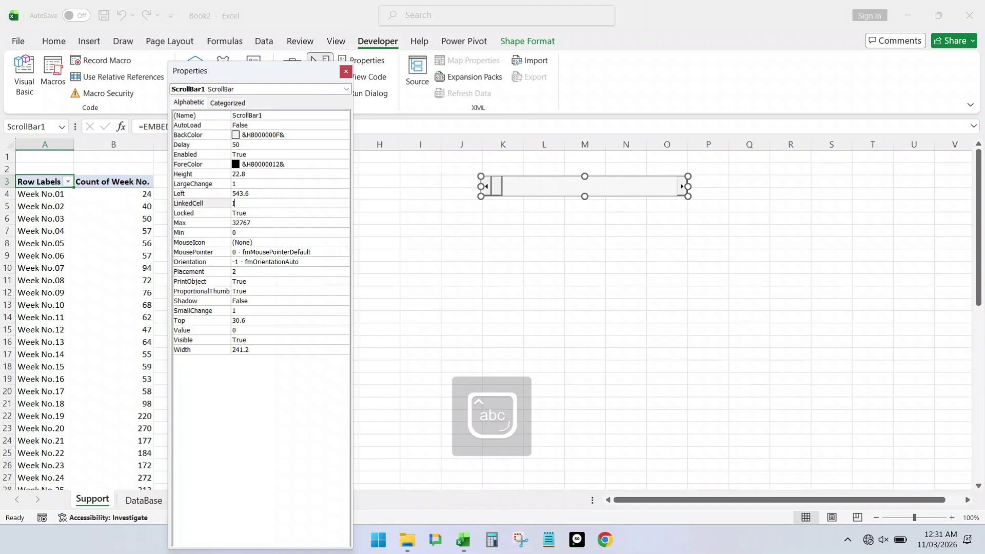
key(Return)
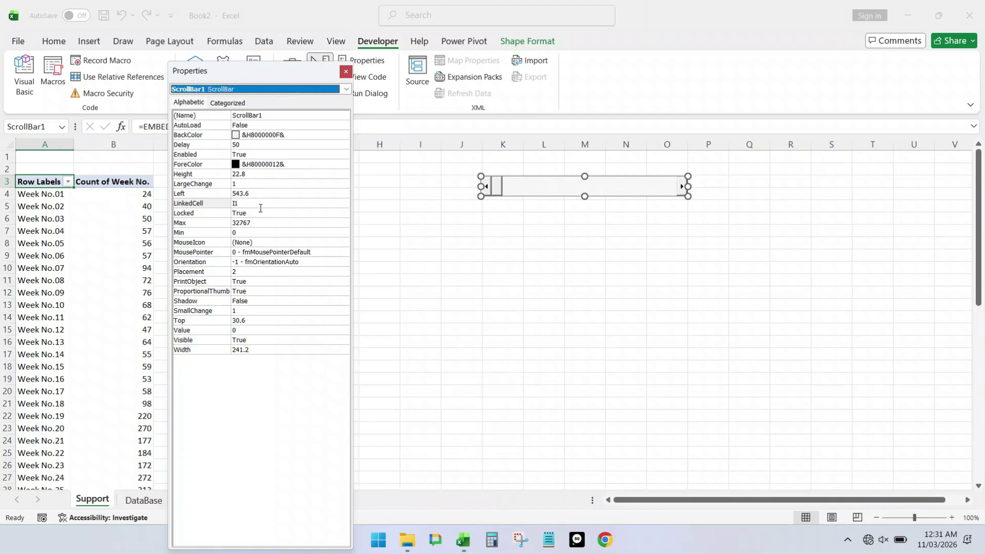
Set the scroll bar's Min property to 2 and its Max property to 50
click(262, 224)
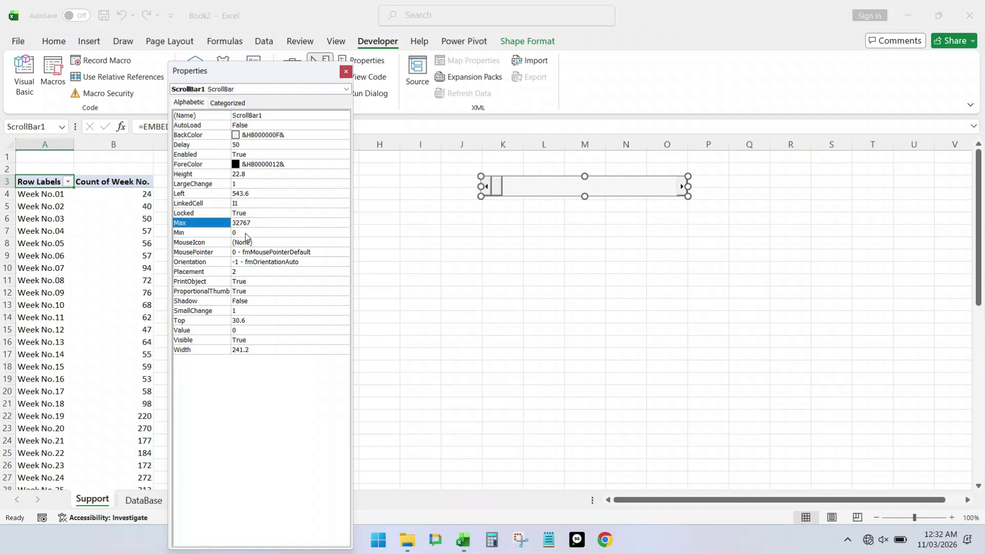
click(246, 233)
double_click(245, 233)
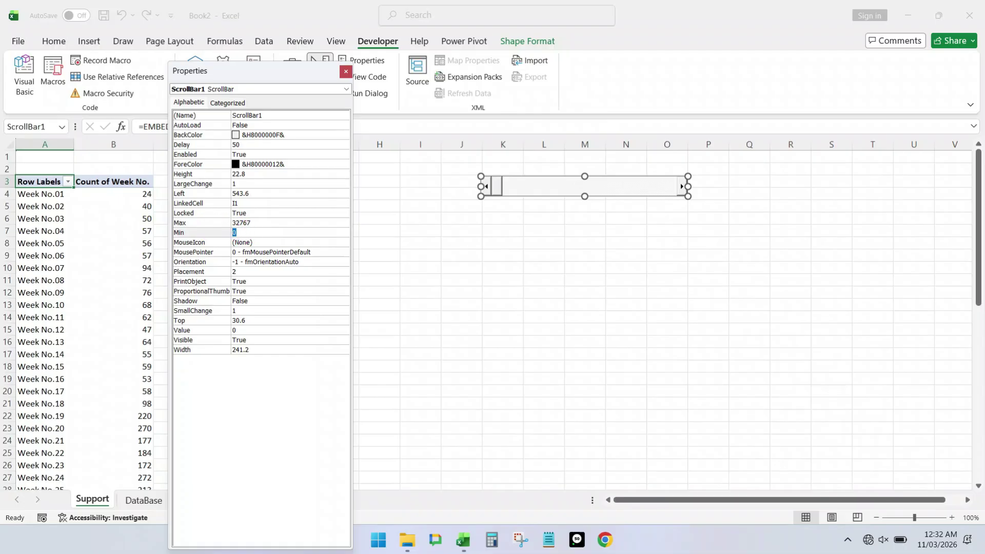
text(2)
drag(263, 223, 218, 222)
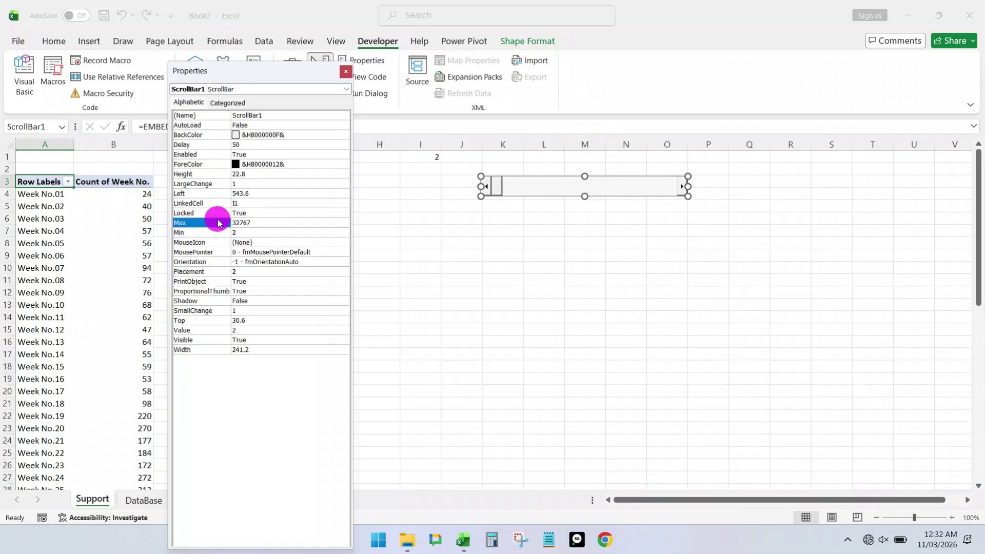
double_click(200, 222)
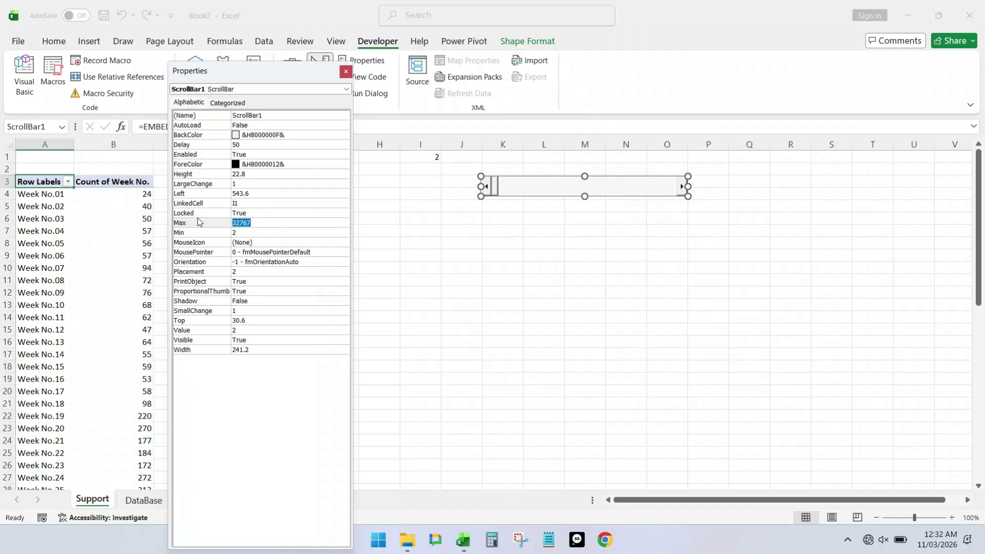
text(50)
key(Return)
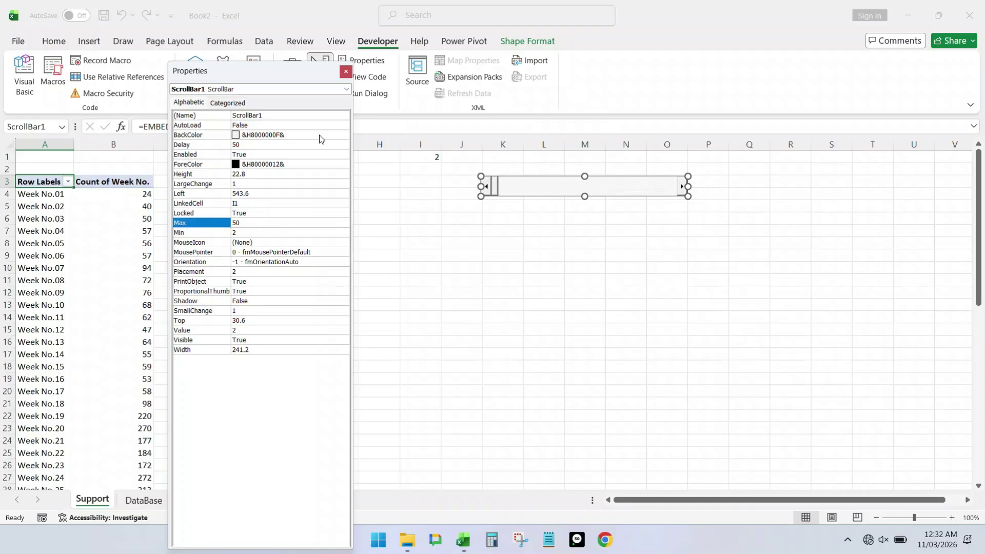
click(344, 72)
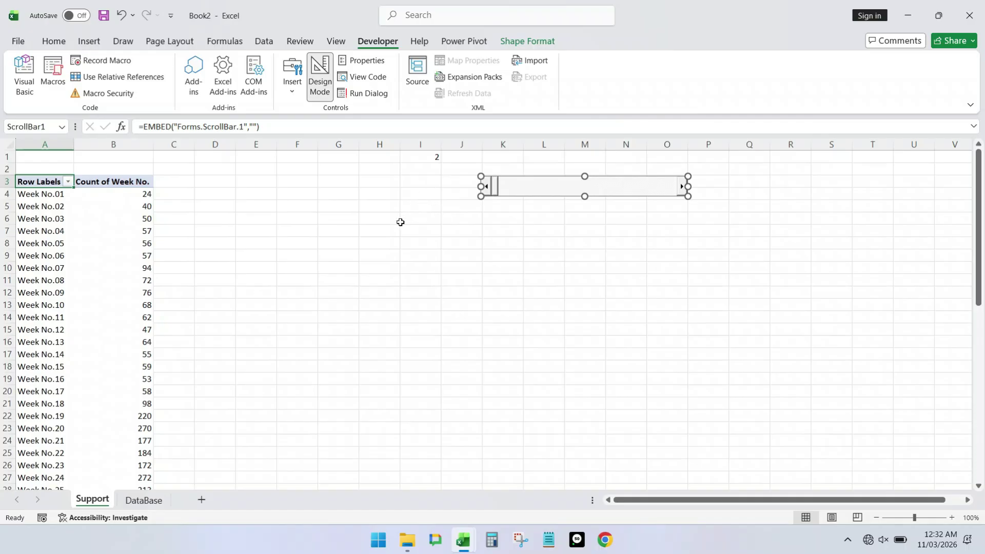
Enter the header Week No. in cell G4 of the Support sheet
click(342, 197)
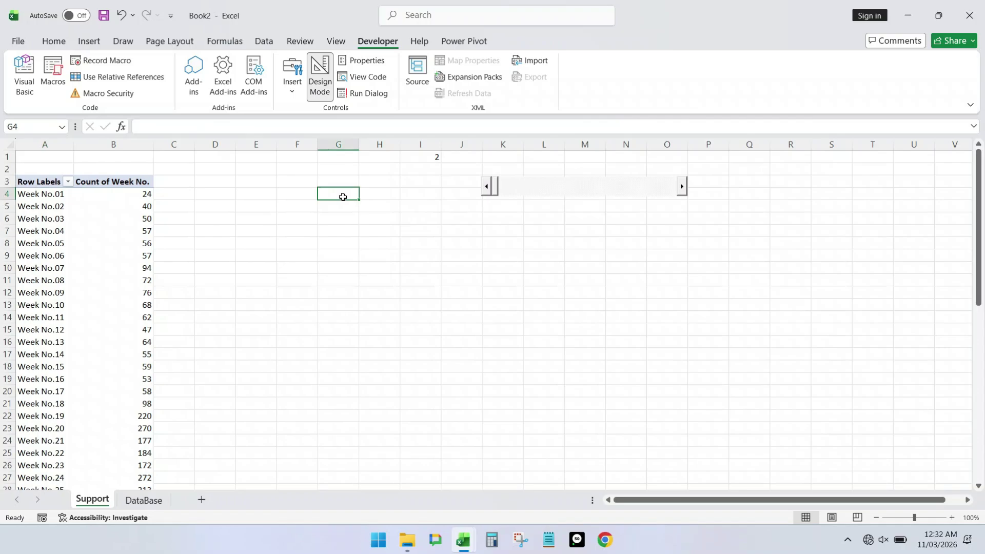
text(Week)
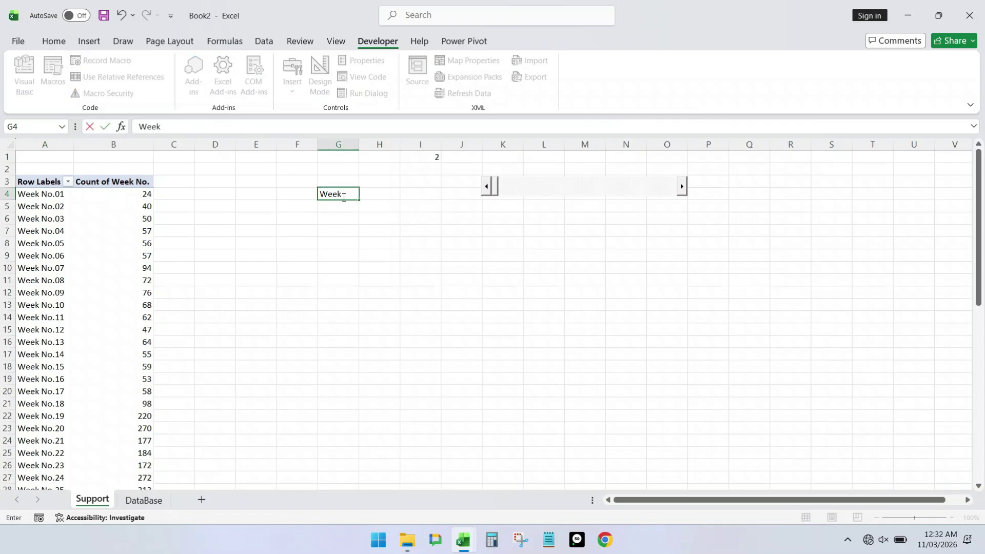
text( No.)
key(Tab)
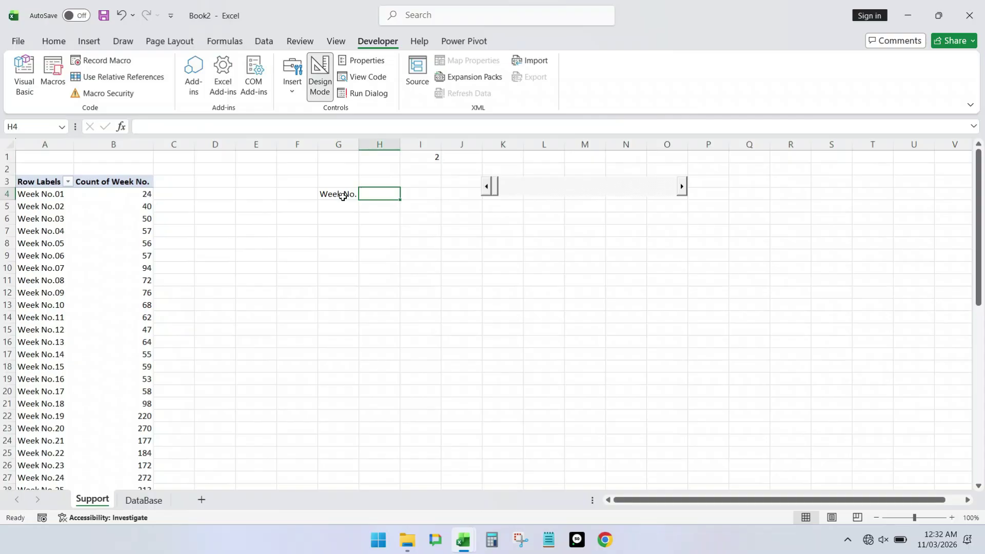
Enter the formula =INDEX(A3:A57,$I$1) in G5, with an absolute reference to the linked cell, and autofit column G
click(342, 196)
key(Return)
text(=)
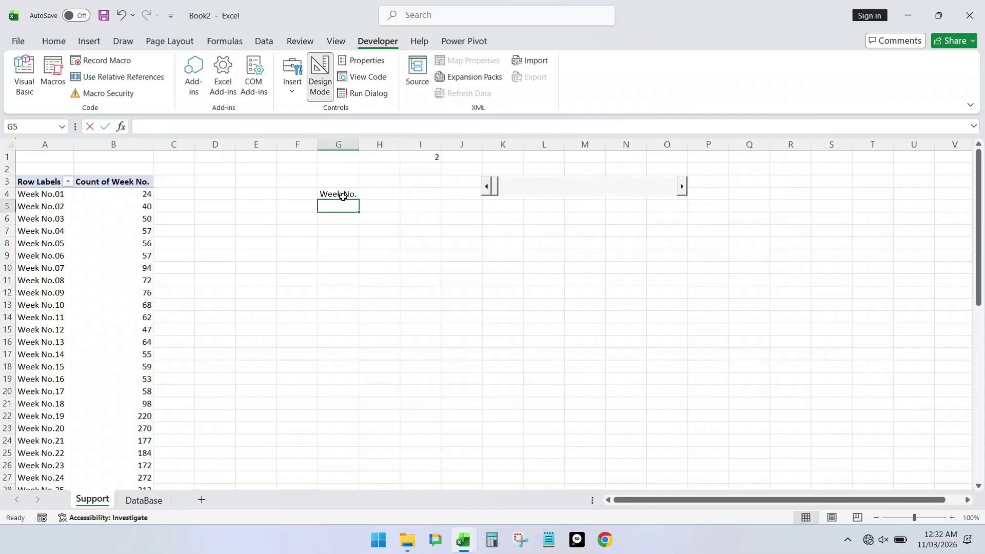
text(indec)
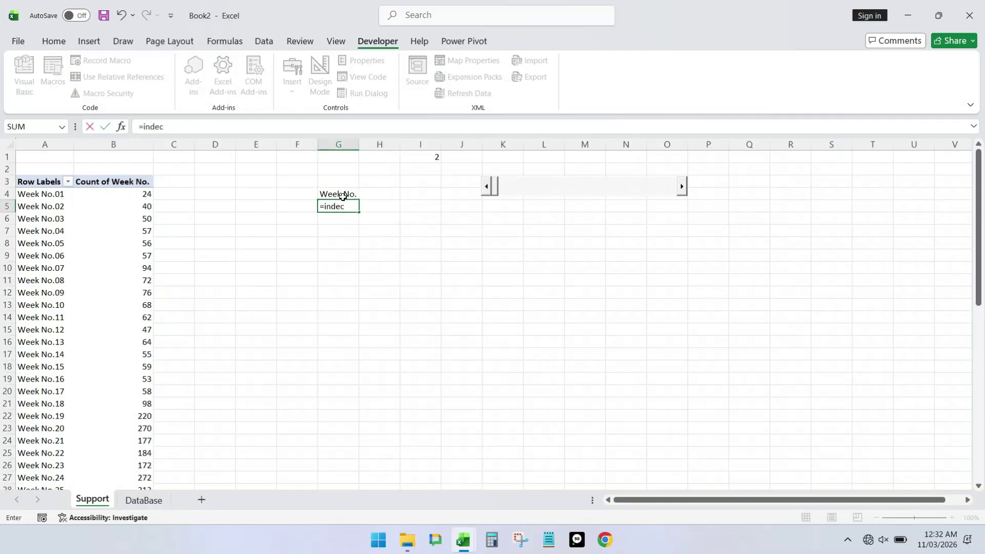
key(BackSpace)
text(x)
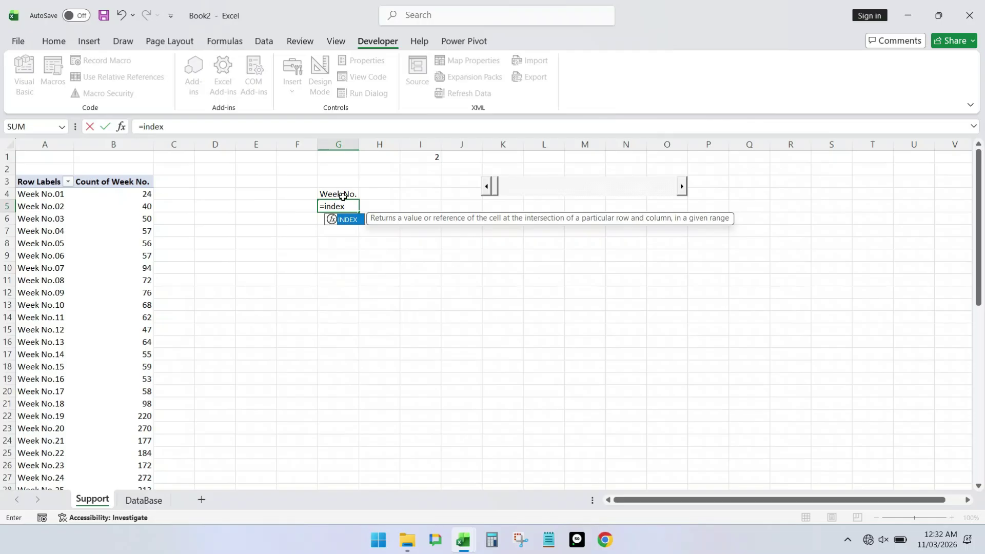
key(Tab)
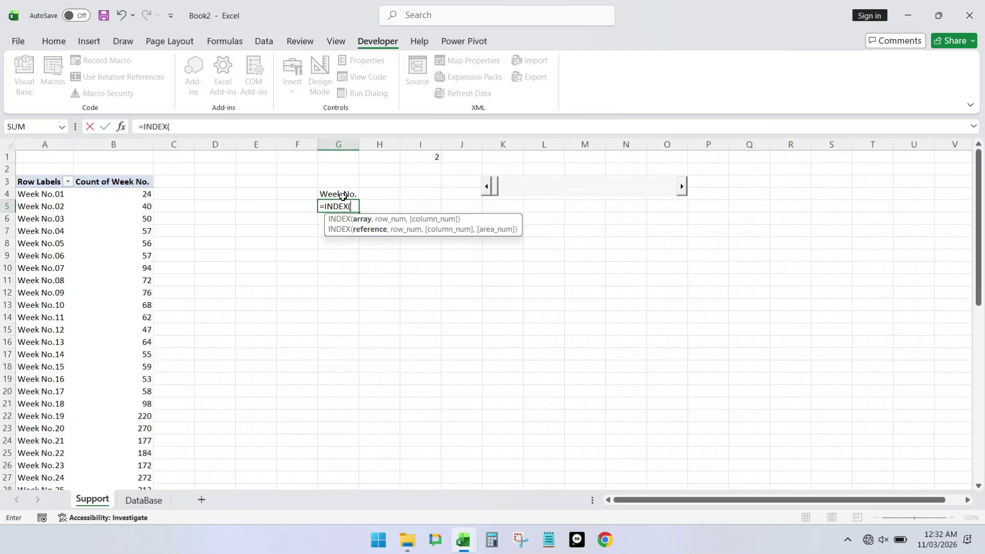
click(40, 181)
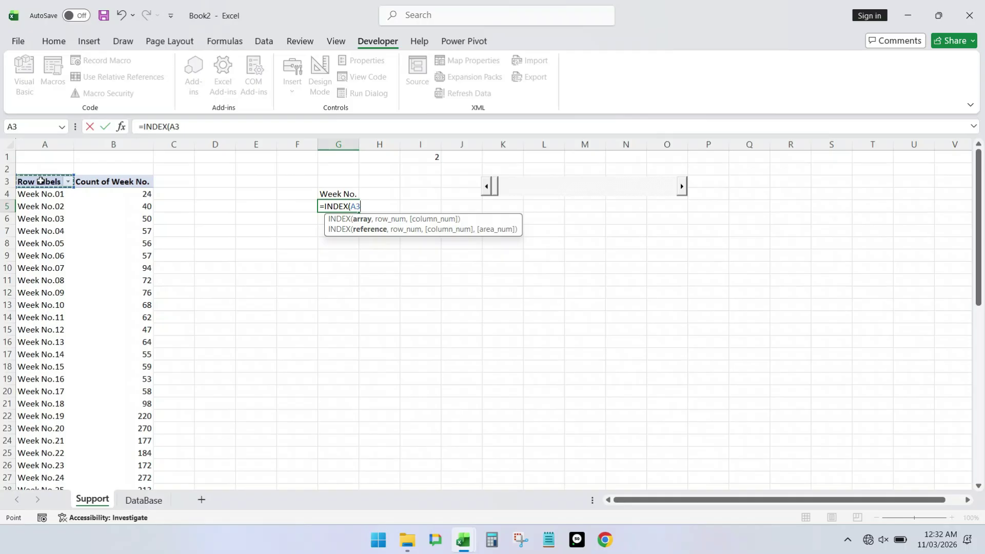
key(ctrl+shift+Down)
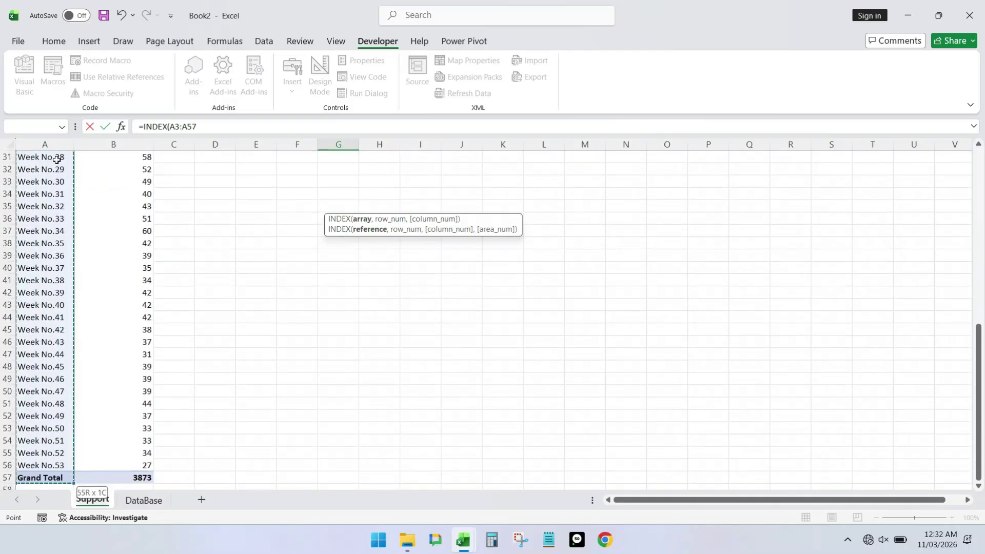
text(,)
click(263, 41)
scroll(400, 236, up, 10)
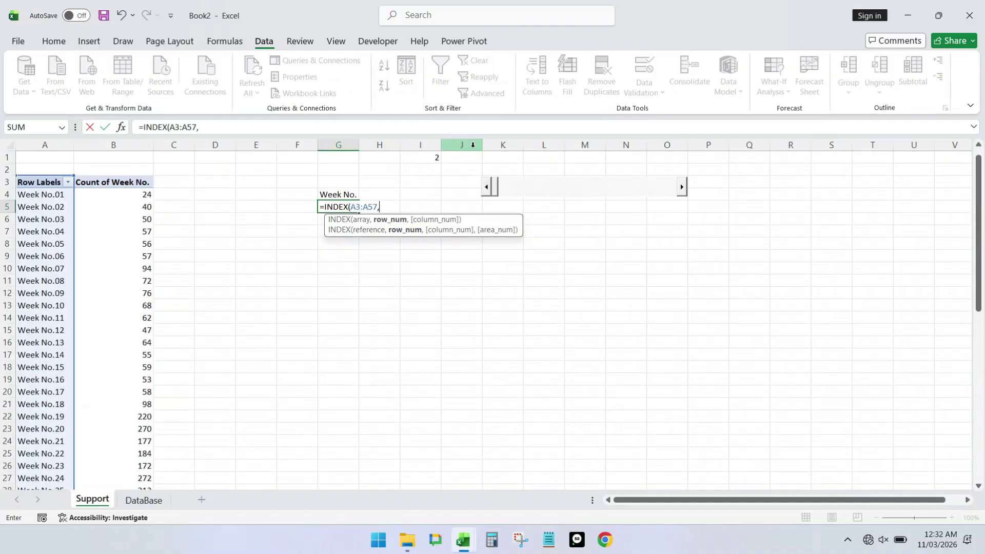
click(427, 161)
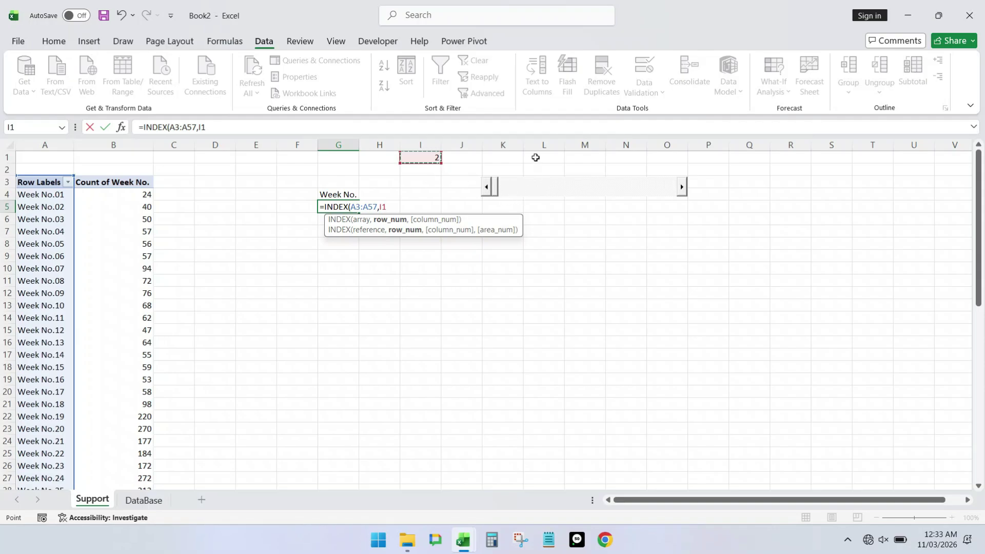
key(F5)
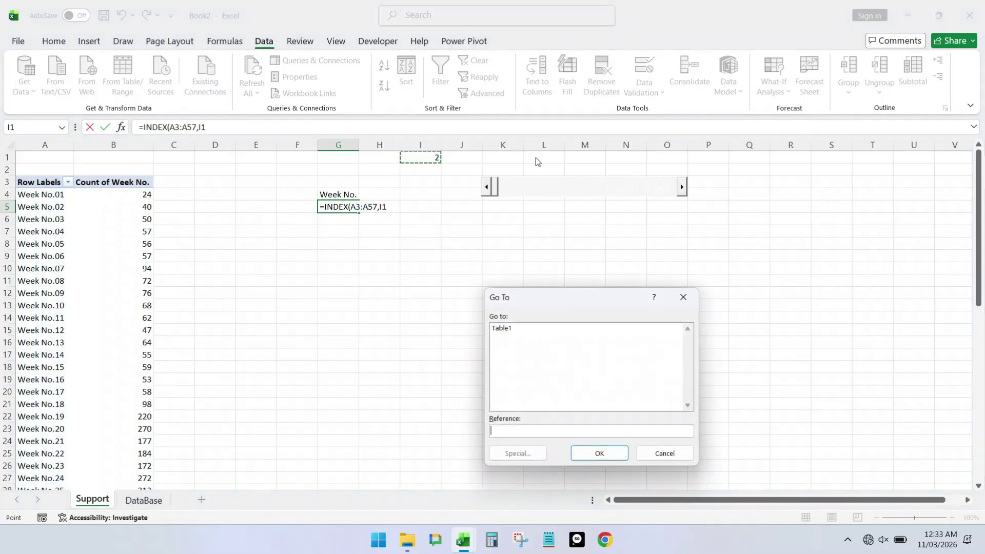
key(Escape)
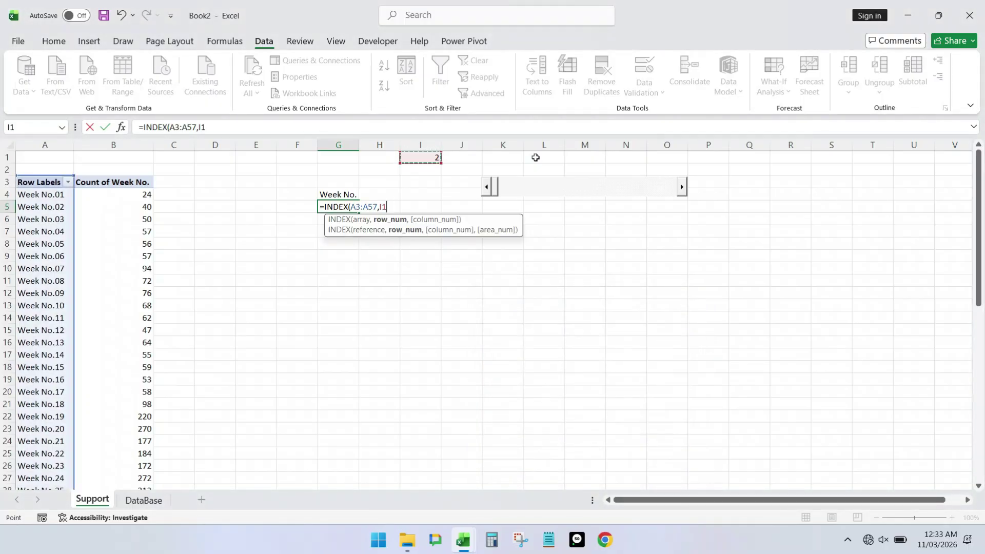
key(F4)
key(Return)
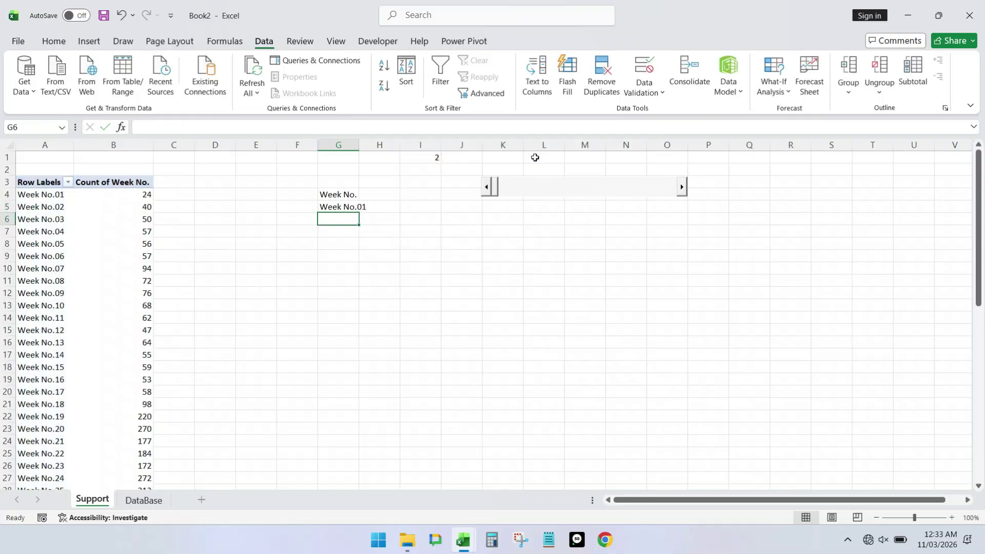
double_click(359, 145)
Review the INDEX formula in G5 and fill it down through G9
click(347, 205)
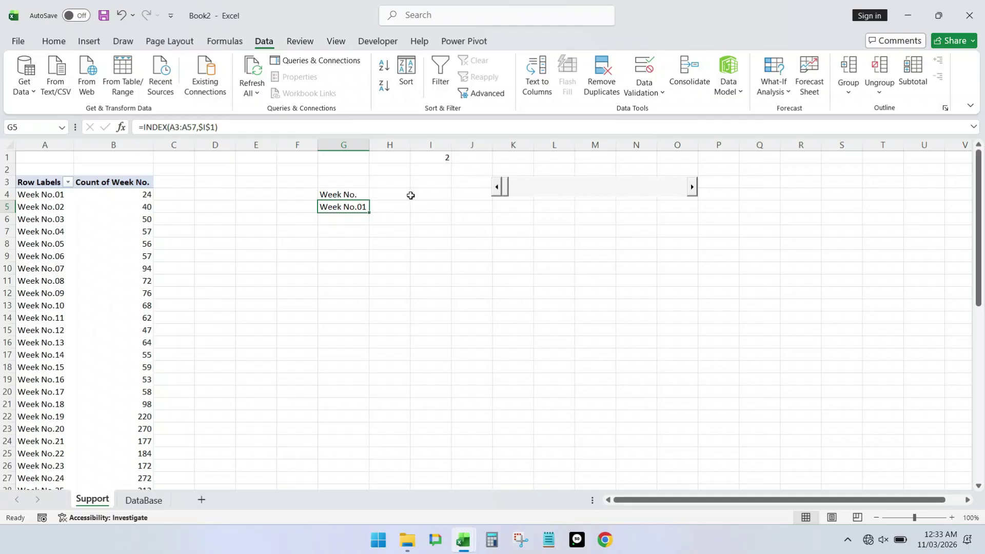
key(F2)
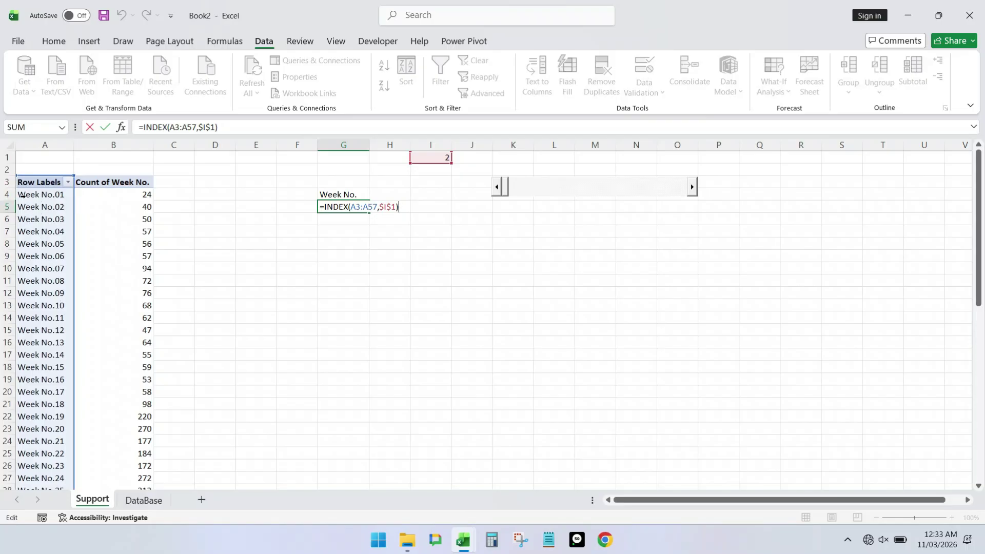
key(ctrl+Return)
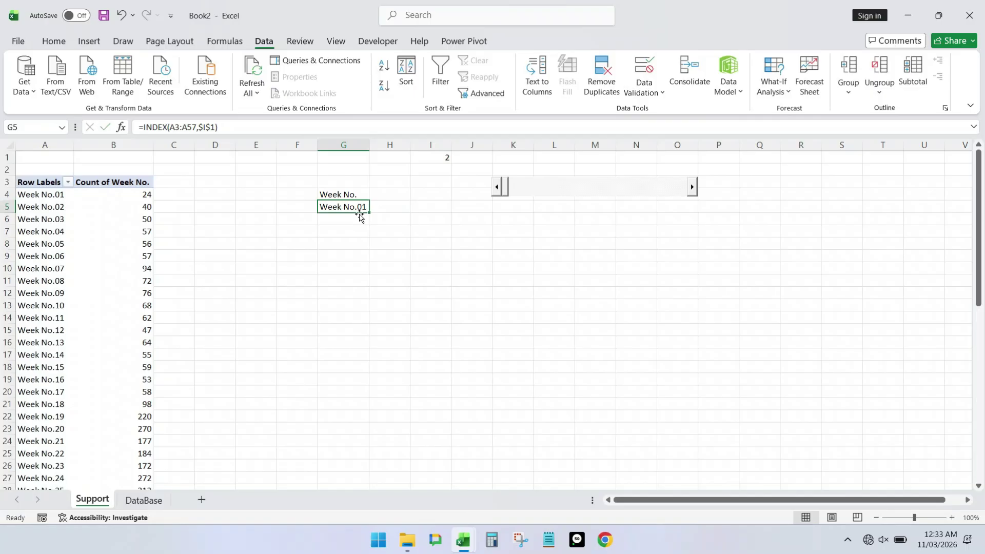
drag(358, 208, 359, 251)
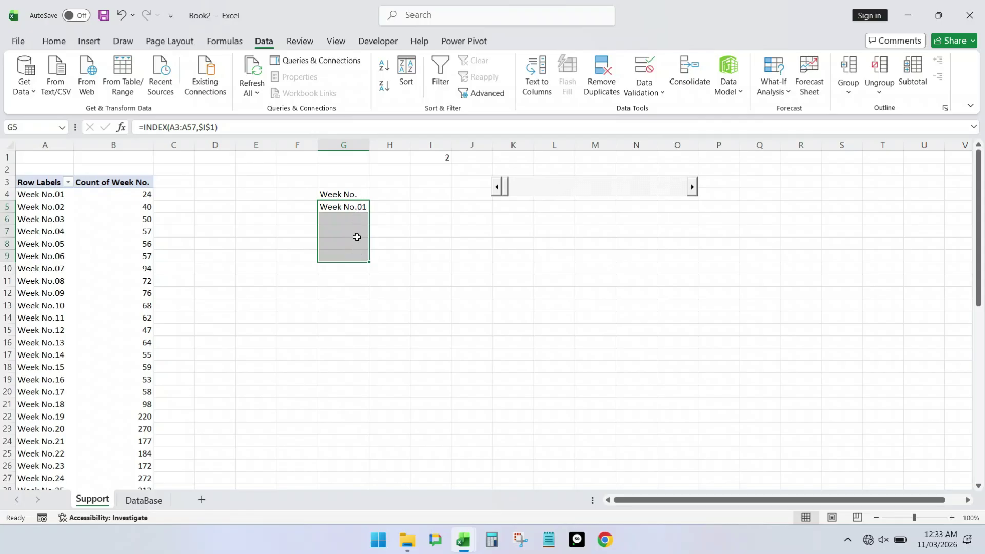
key(ctrl+e)
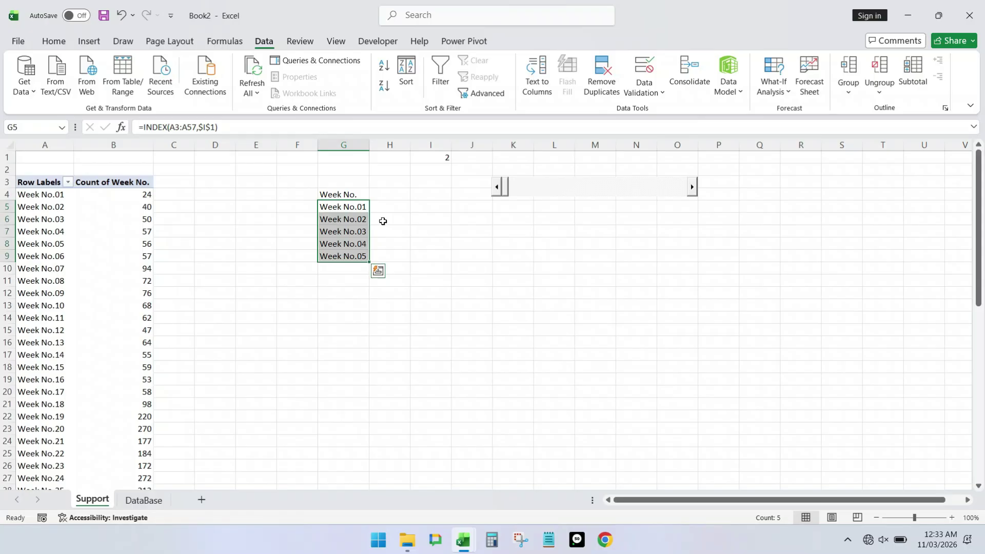
Examine which column A range the filled INDEX formula in G9 refers to
click(353, 255)
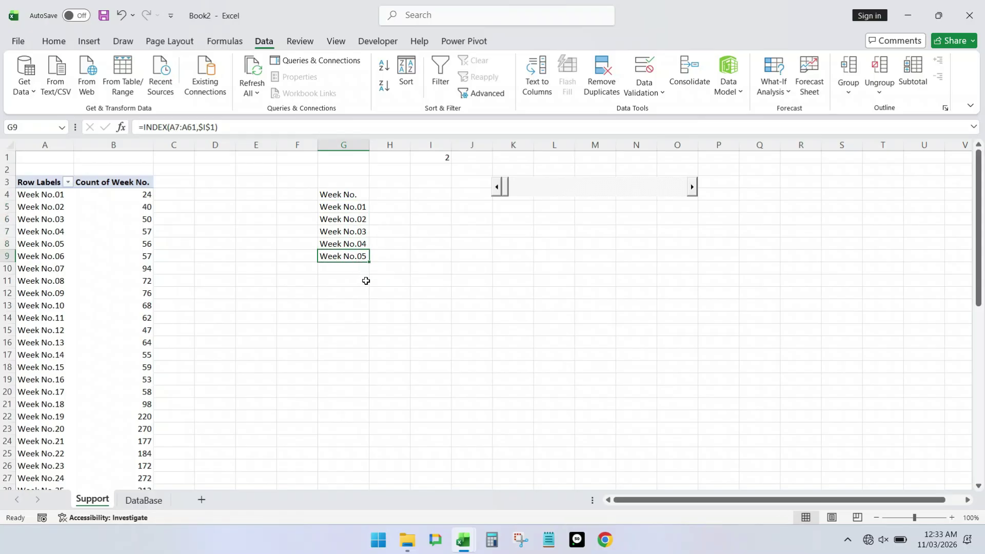
key(F2)
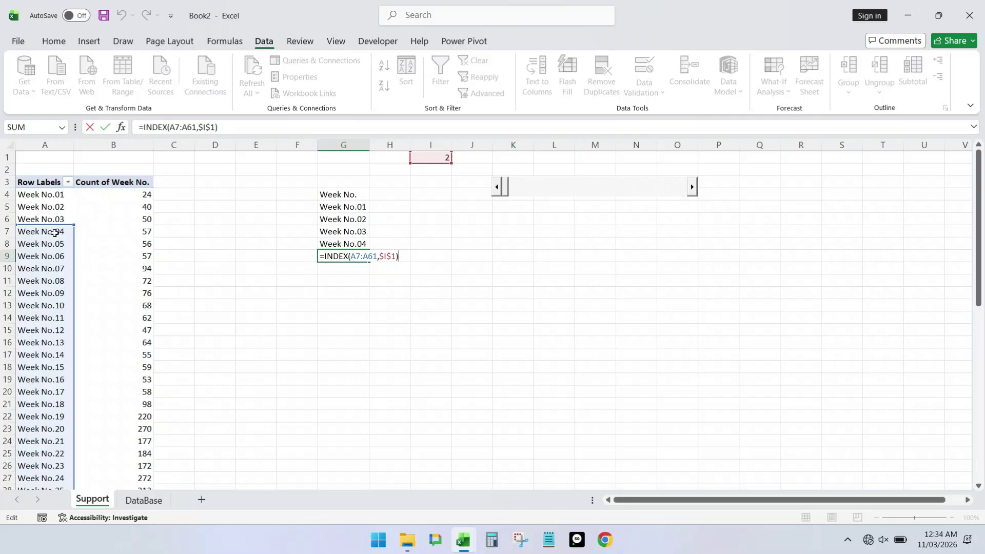
scroll(84, 369, down, 3)
scroll(84, 370, down, 5)
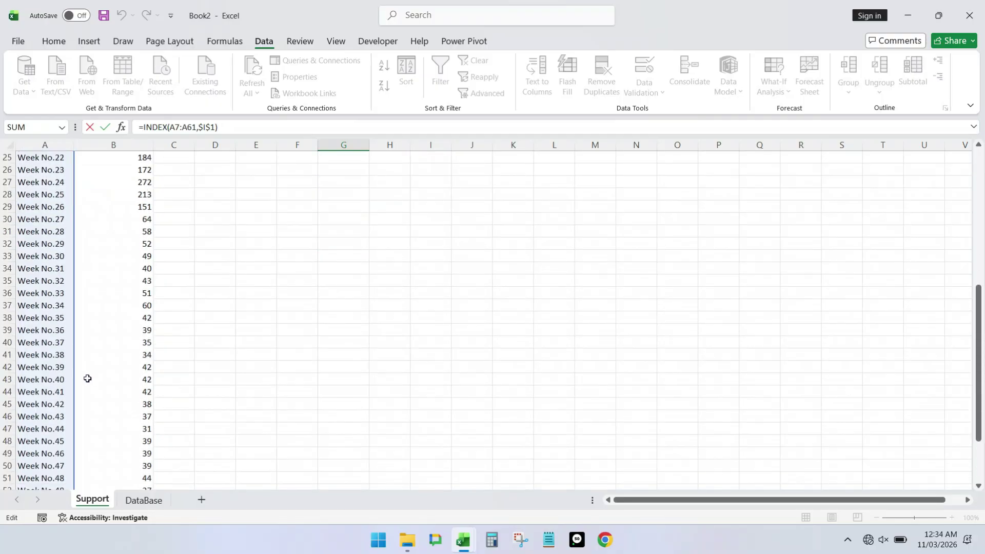
scroll(87, 378, up, 8)
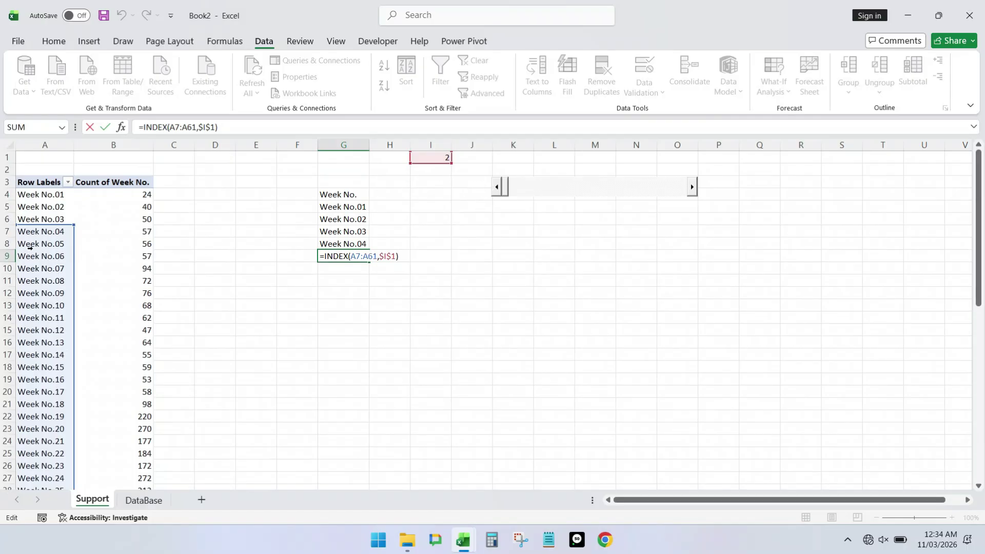
key(ctrl+Return)
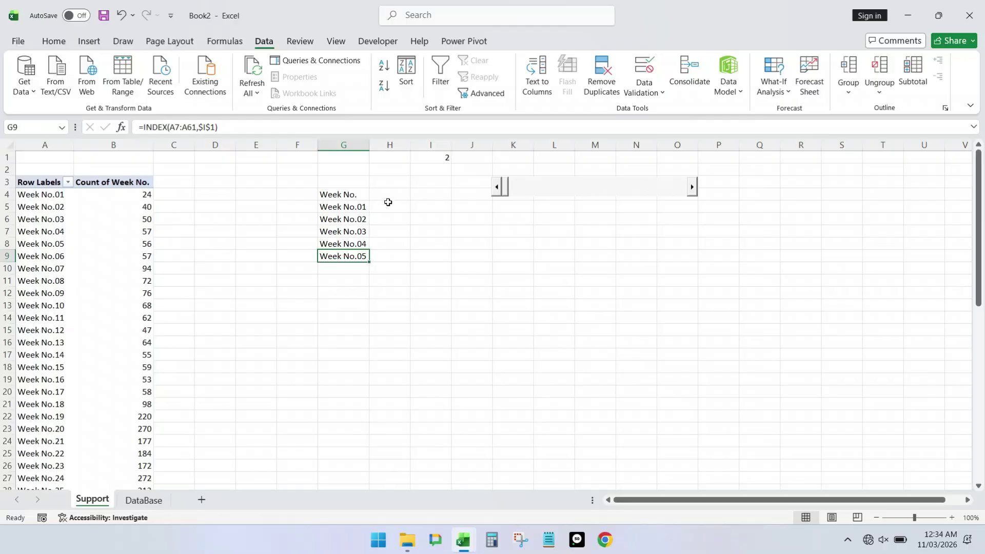
Enter the header Sales in cell H4, next to the Week No. header
click(386, 195)
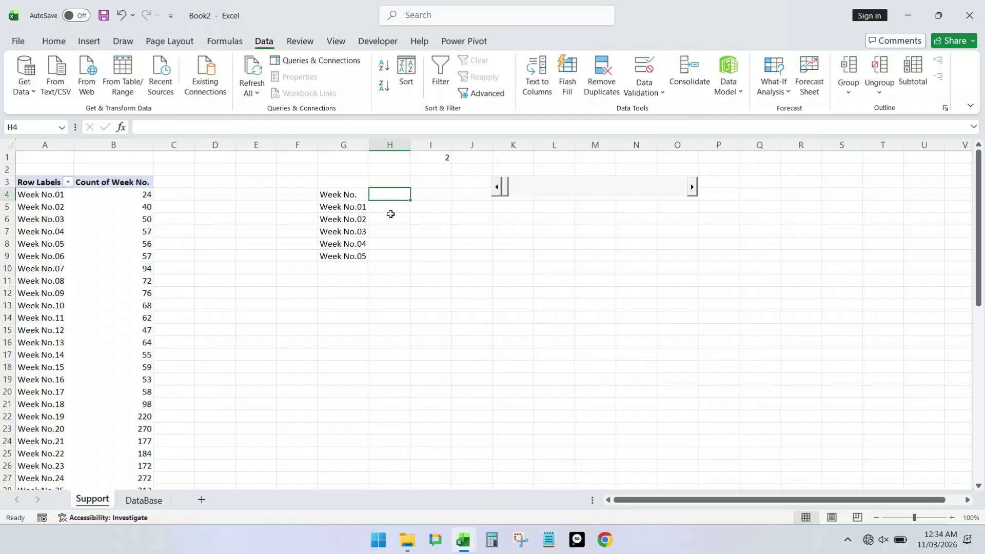
text(Sales)
key(Return)
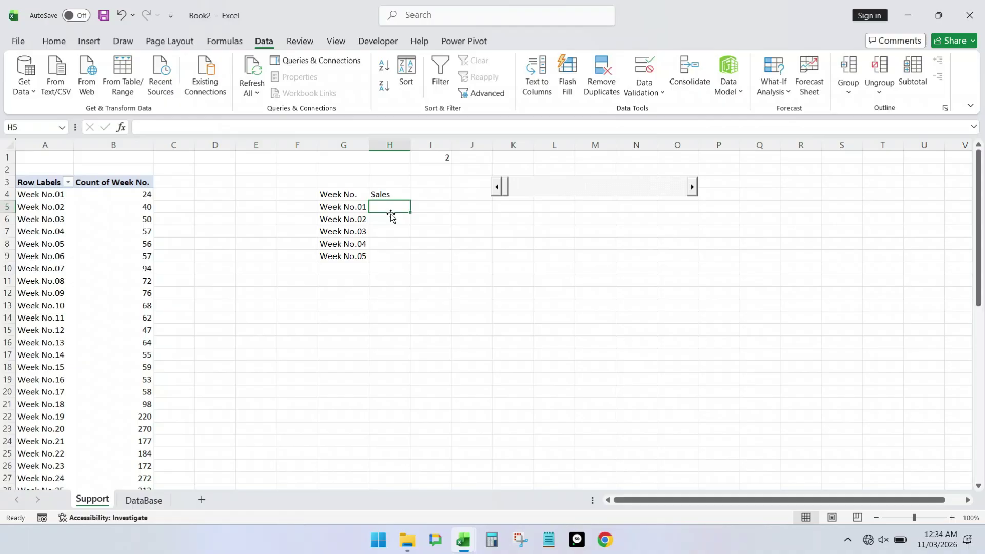
Enter =INDEX(B3:B57,$I$1) in H5 under the Sales header and fill it down through H9
text(=ind)
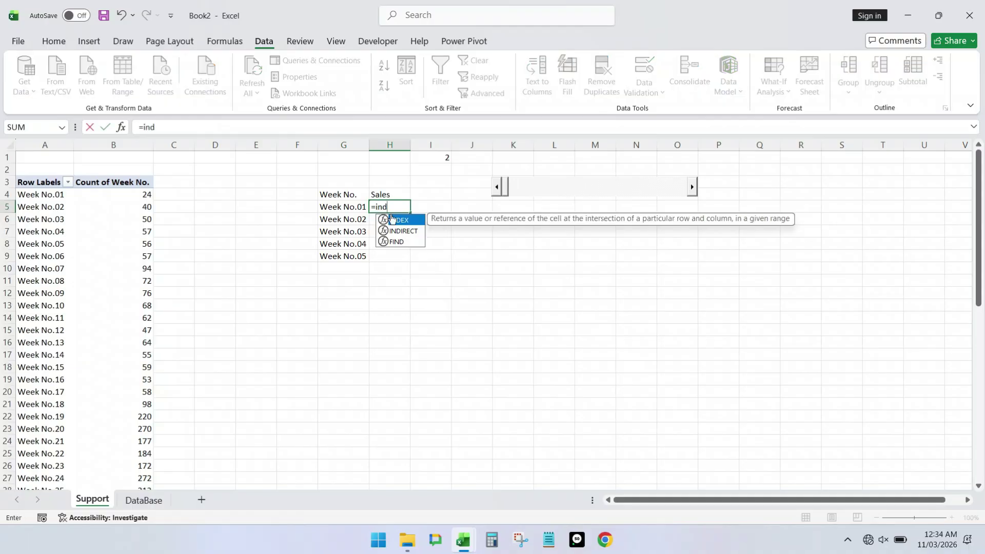
key(Tab)
key(Left)
key(Left)
key(Left)
key(Left)
key(Left)
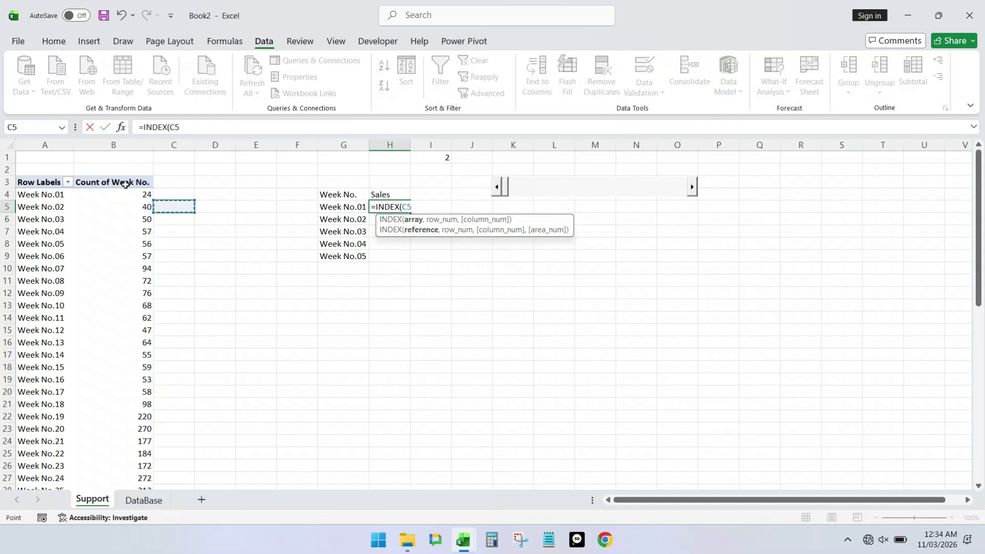
click(125, 183)
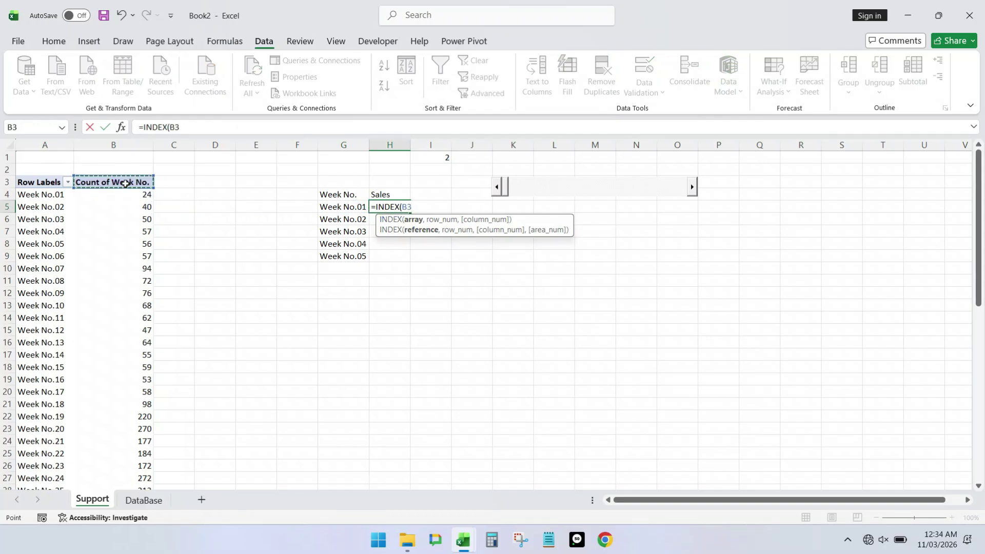
key(ctrl+shift+Down)
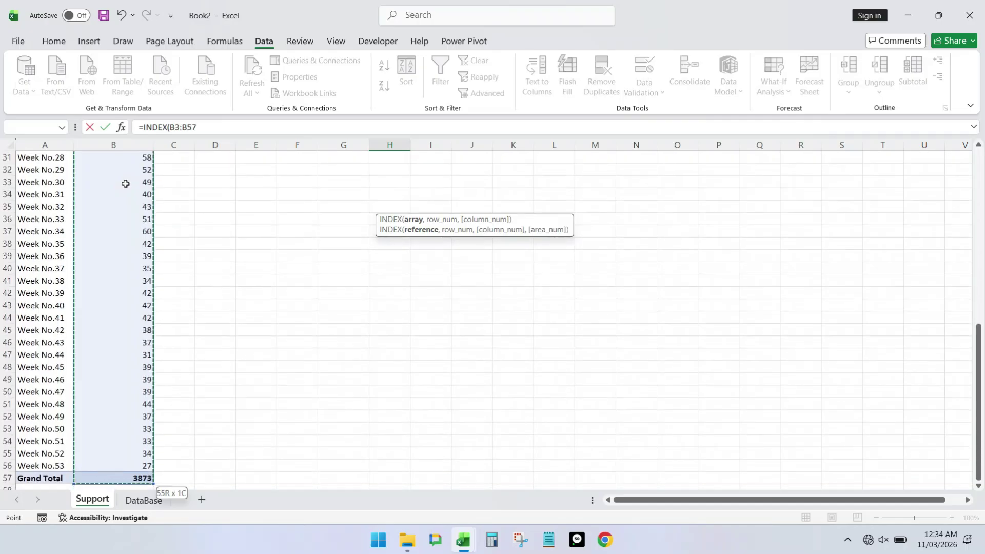
text(,)
scroll(308, 255, up, 10)
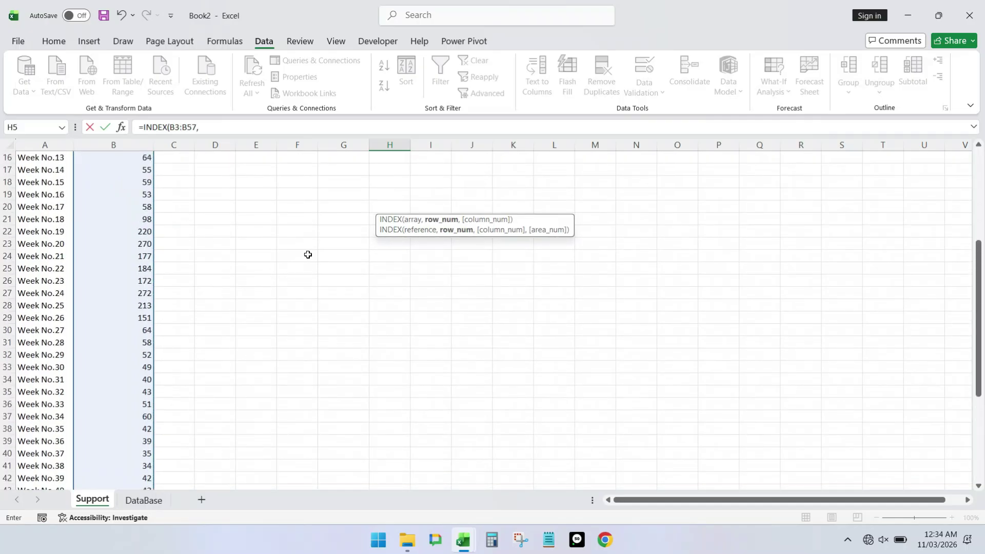
click(441, 159)
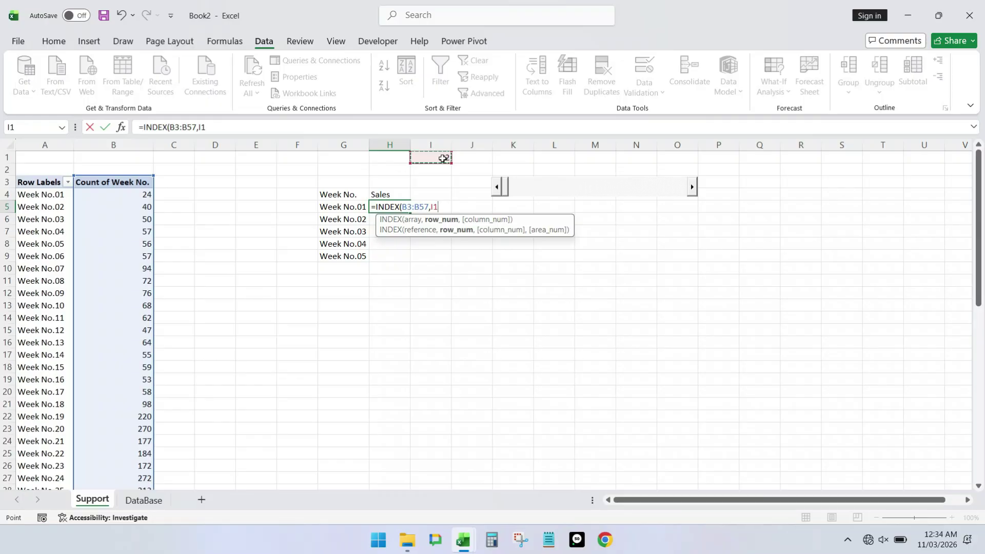
text())
key(Return)
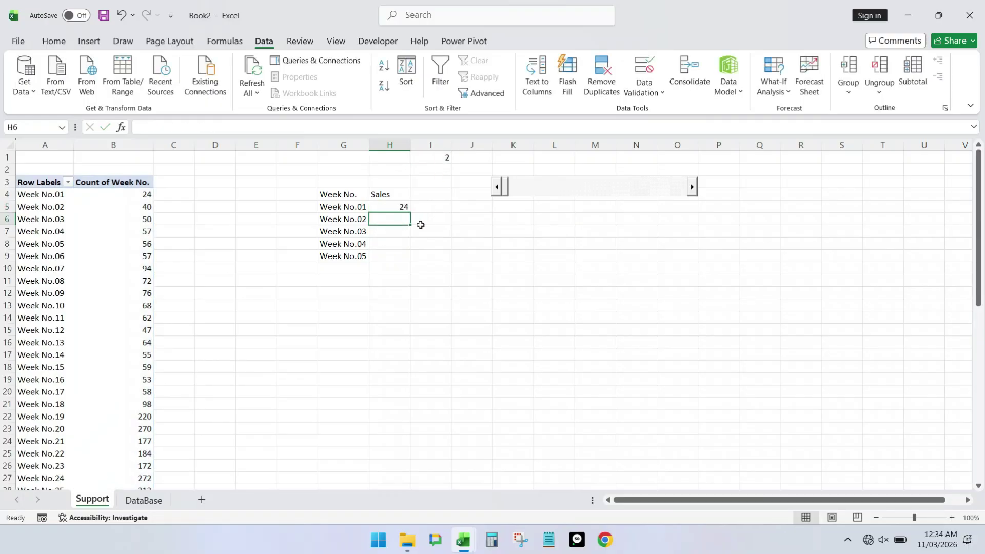
drag(404, 205, 400, 257)
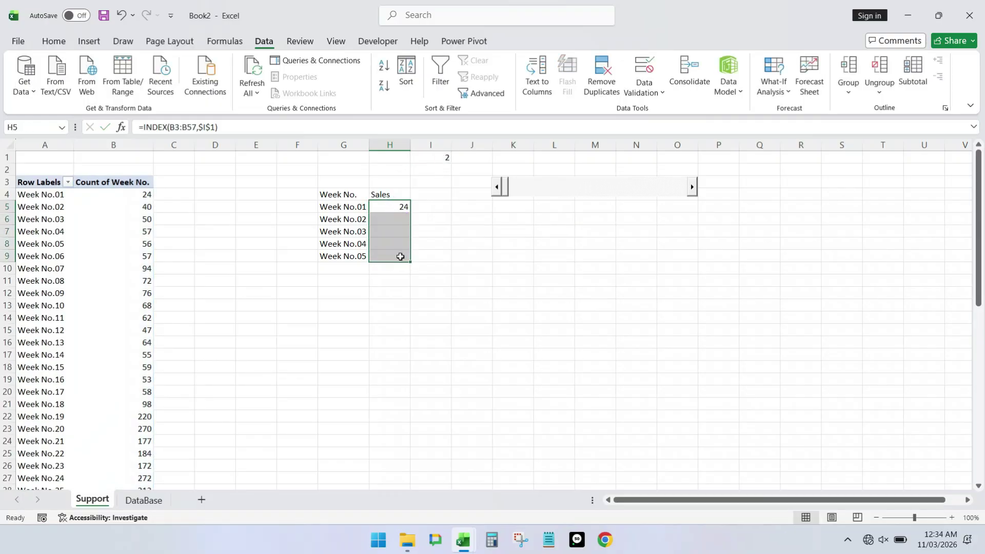
key(ctrl+d)
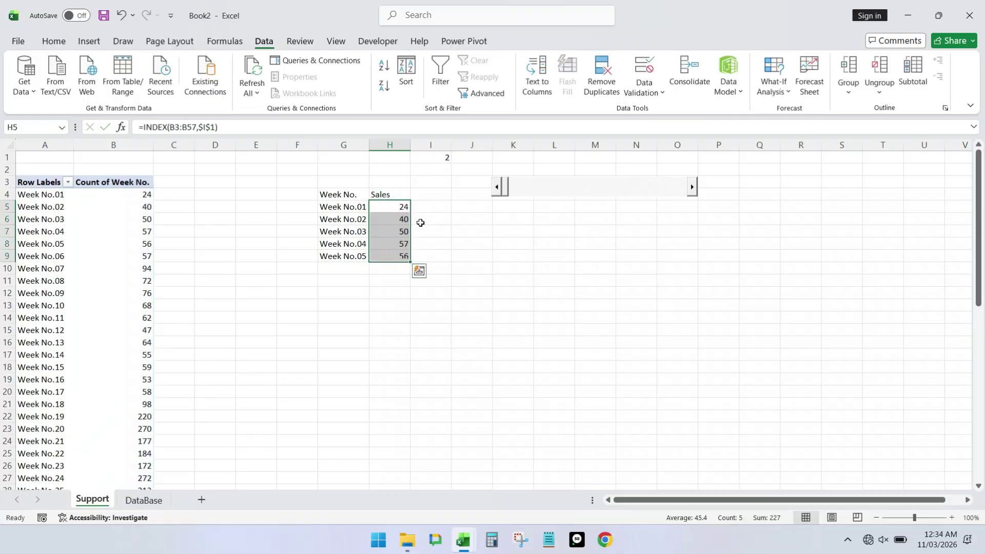
Move the scroll bar away from the week table so it spans columns L to Q near rows 1 to 3
click(343, 195)
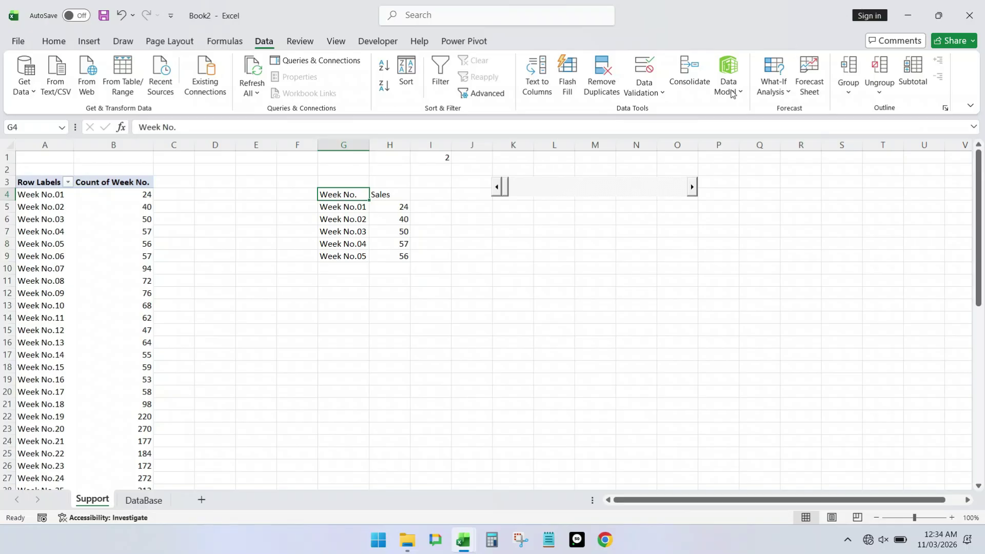
click(578, 185)
drag(578, 183, 643, 166)
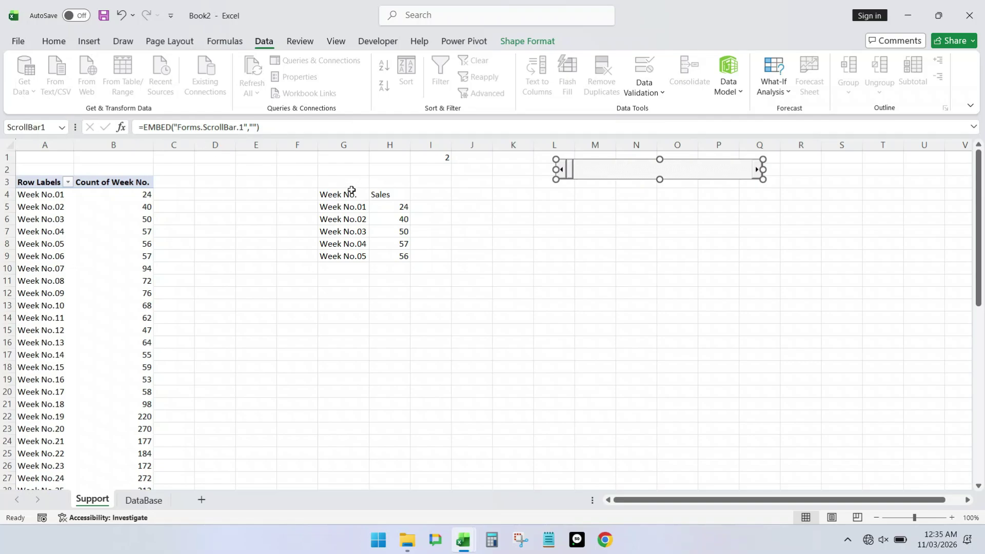
Add the headers + and - in cells I4 and J4, next to the Sales header
drag(351, 191, 381, 257)
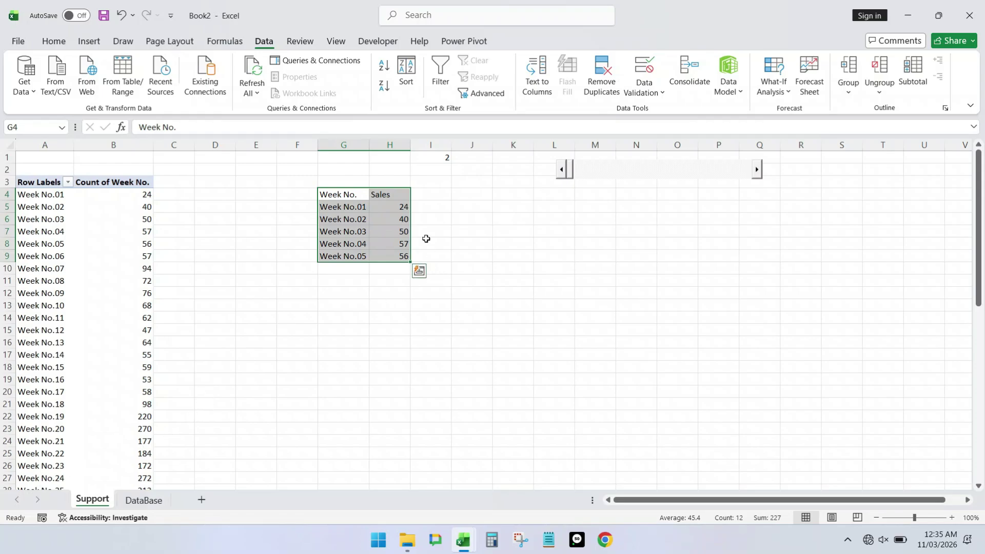
click(425, 195)
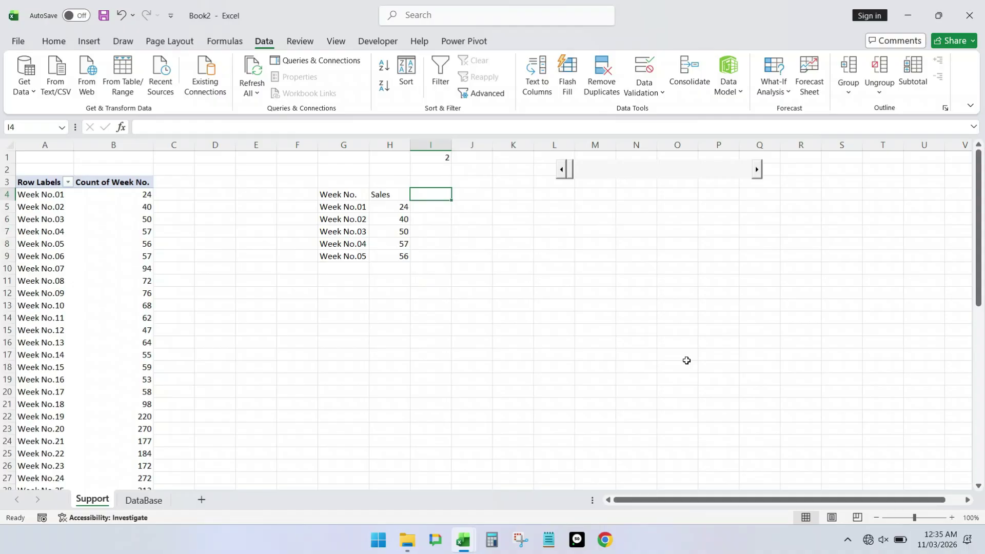
text(+)
key(Tab)
text(-)
key(Return)
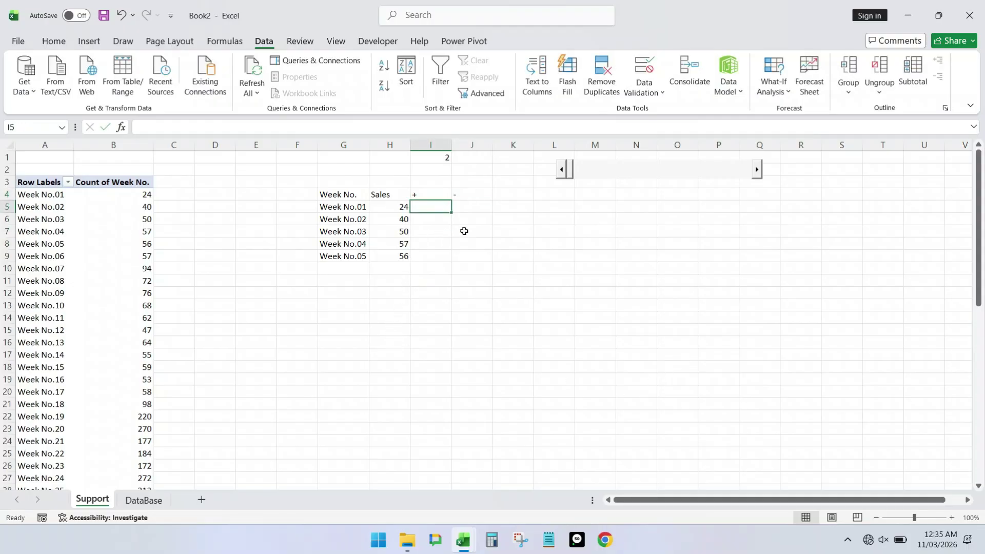
Compare each week's value in the Sales column with the week before it, from H5 down to H8
key(Down)
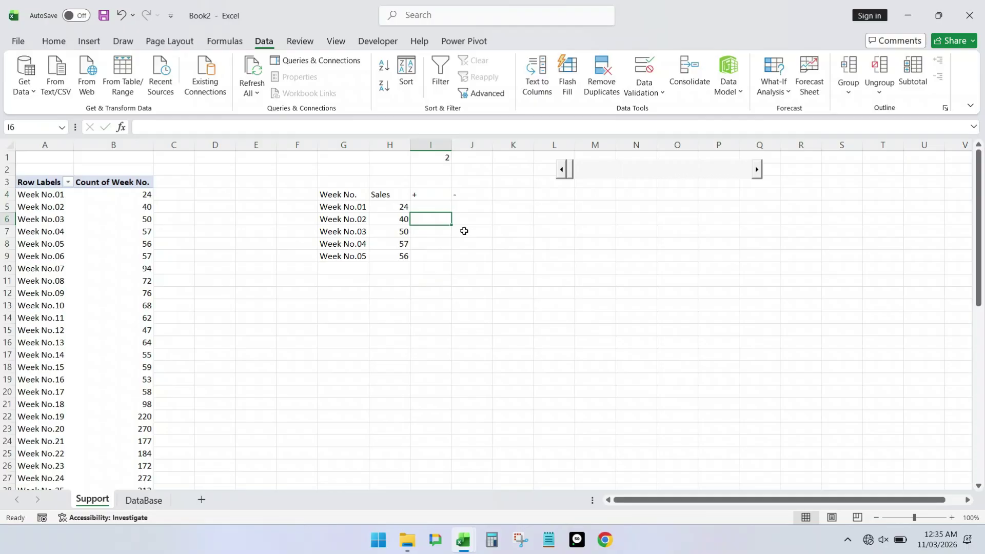
key(Left)
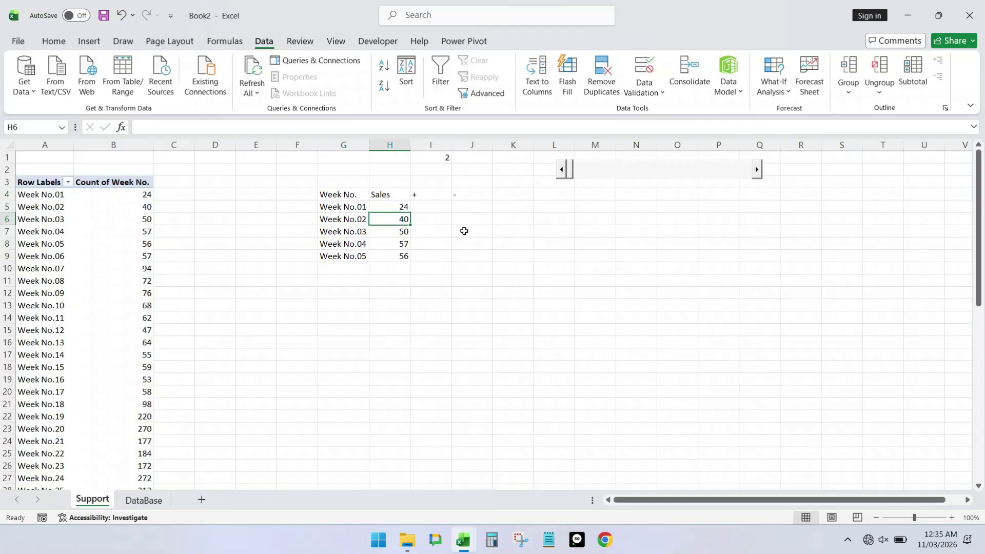
key(Up)
key(Down)
key(Down)
key(Up)
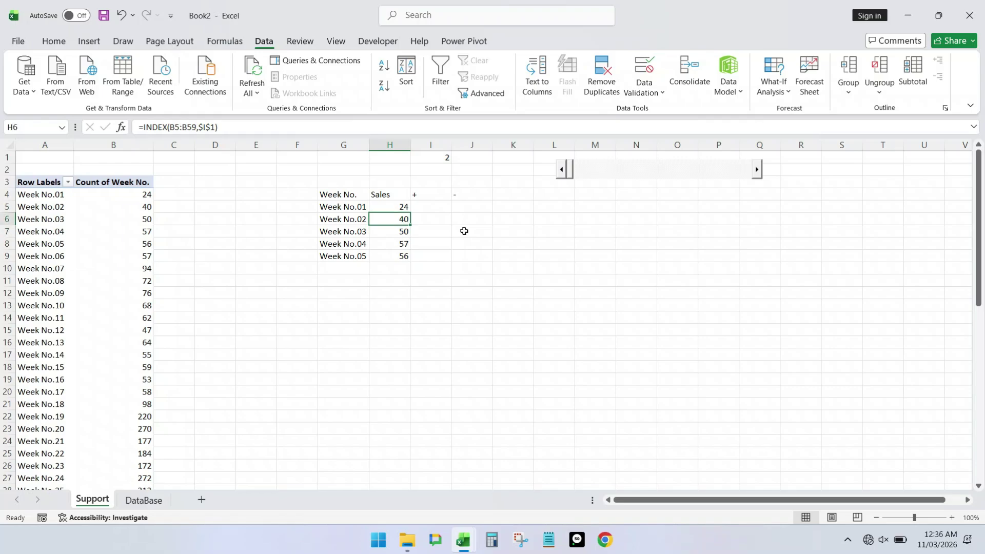
key(Down)
key(Down)
key(Up)
key(Down)
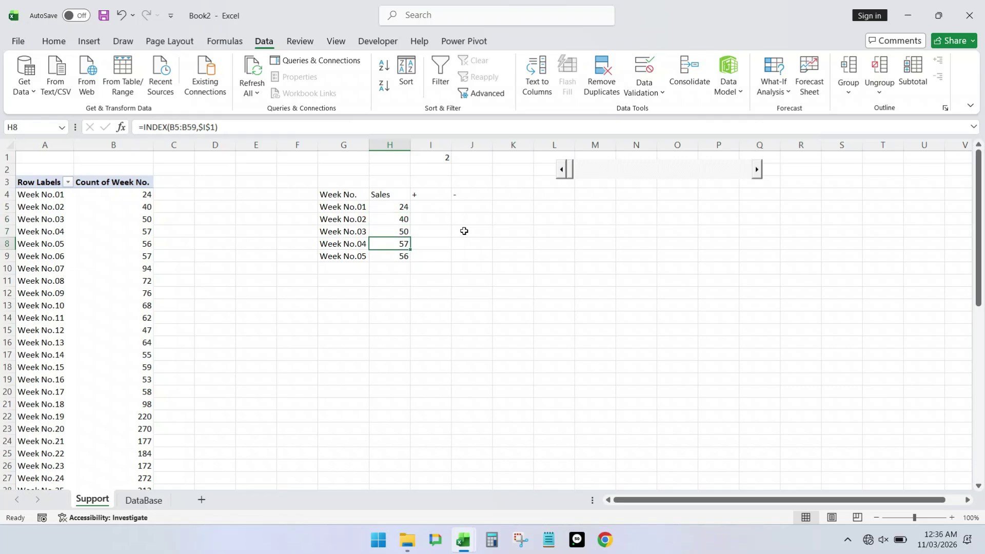
key(Up)
key(Up)
key(Up)
Enter =IF(H6>H5,H6,NA()) in I6 under the + header and fill it down through I9
key(Right)
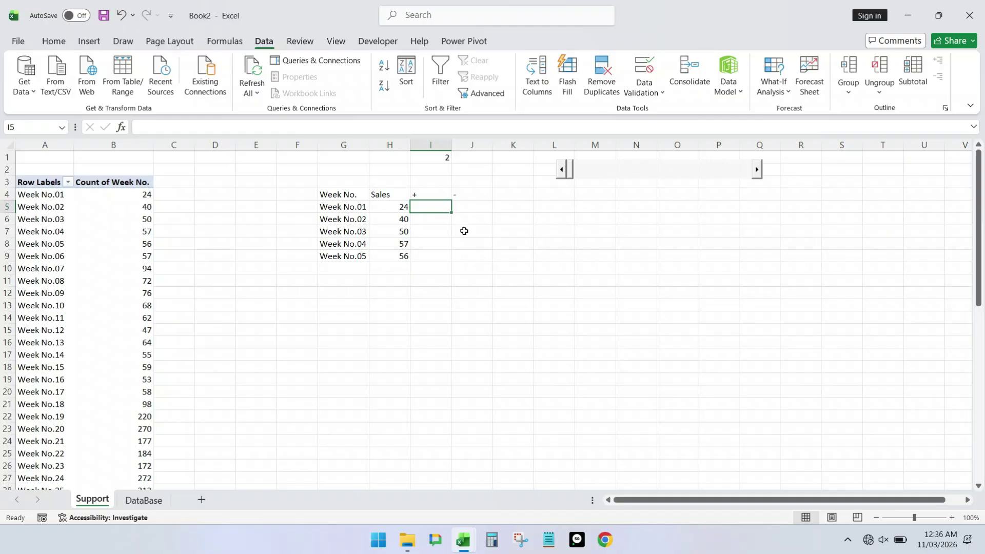
key(Down)
text(=i)
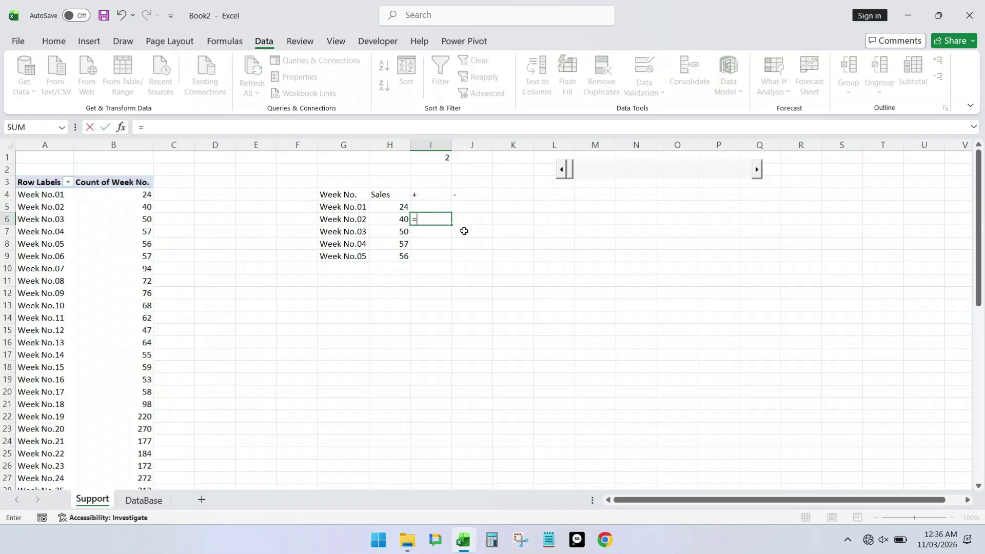
key(Tab)
key(Left)
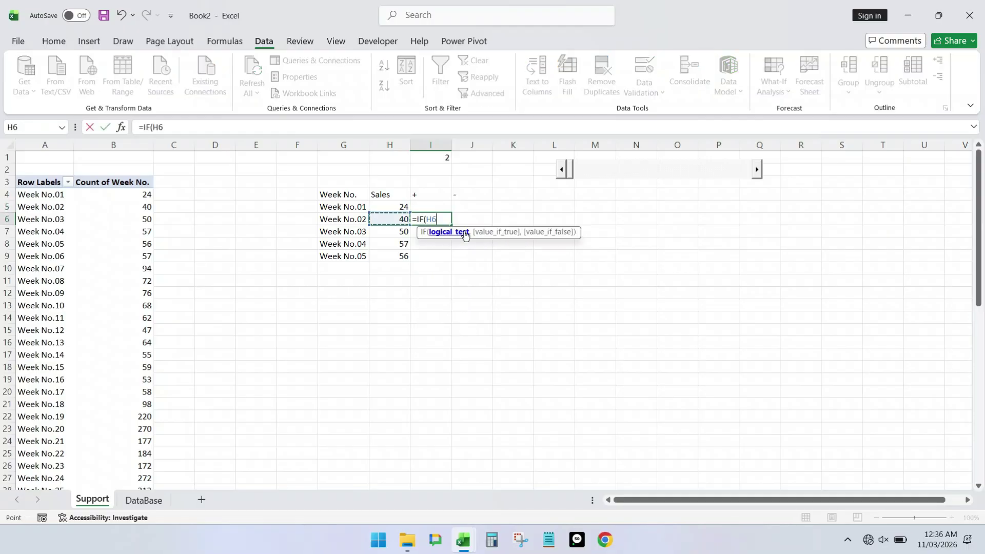
text(>)
key(Up)
key(Left)
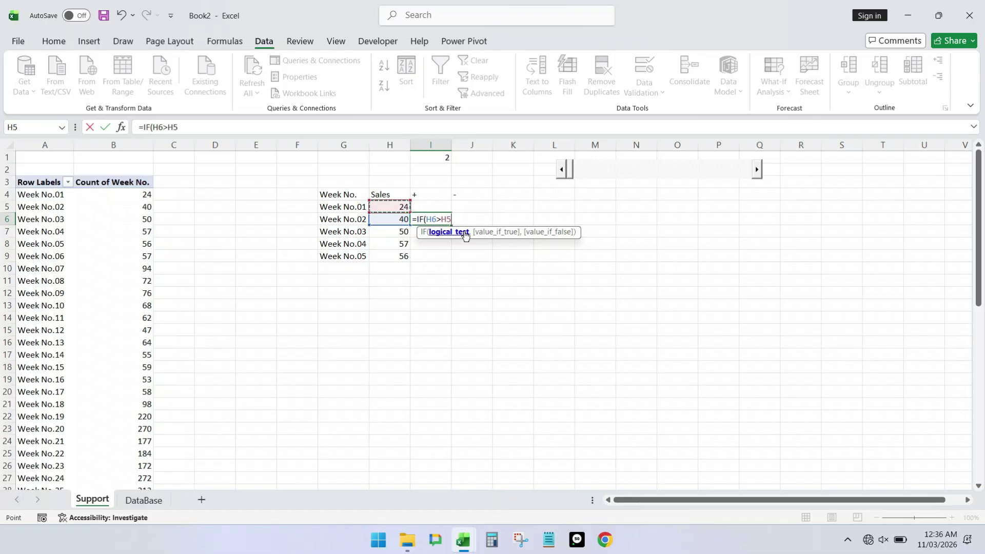
text(,)
key(Left)
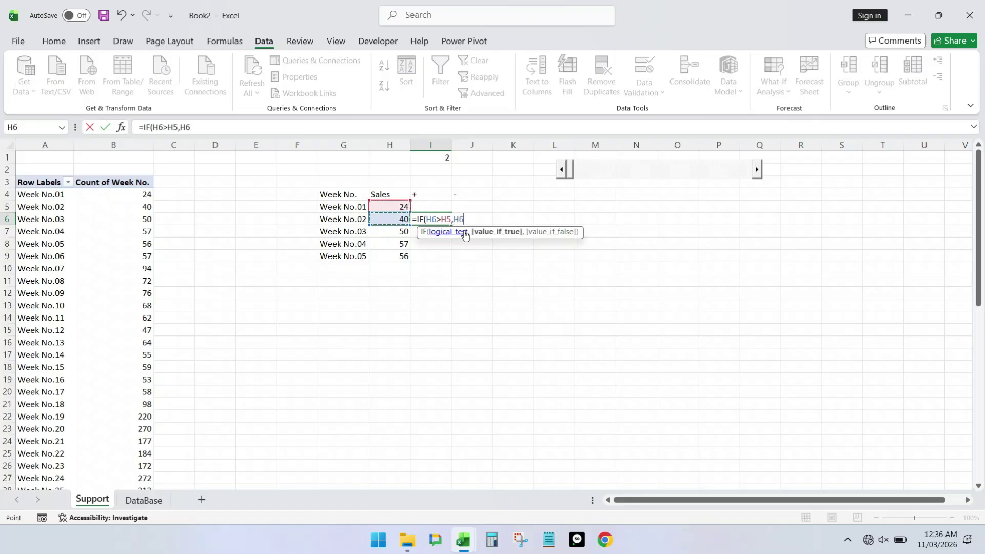
text(,)
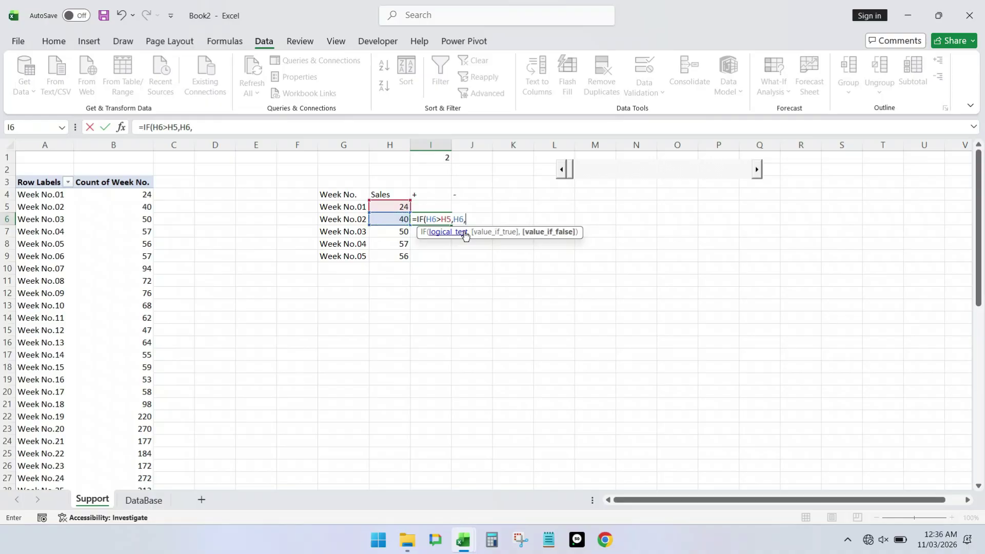
text(na)
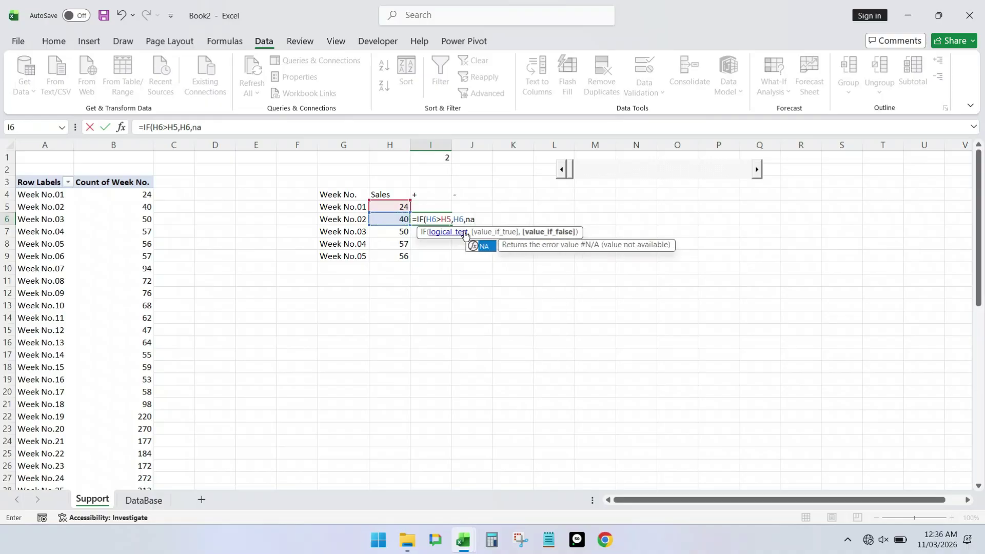
key(Tab)
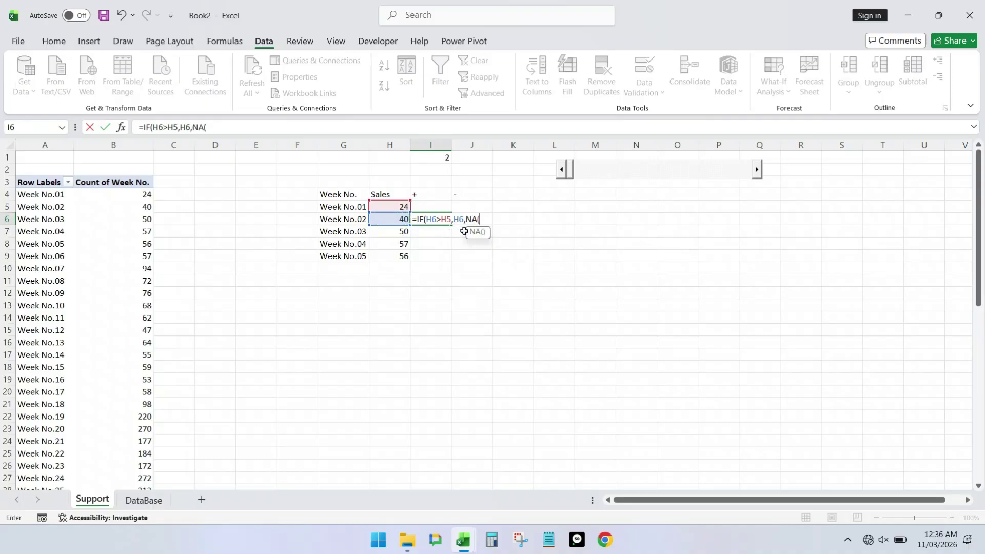
text()))
key(Return)
click(437, 221)
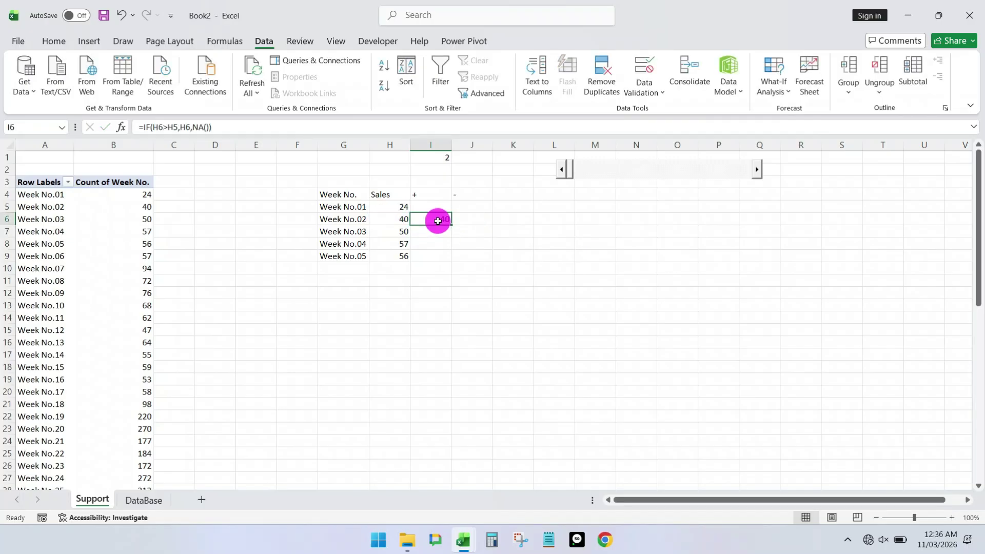
drag(450, 225, 455, 260)
Enter =IF(H6<H5,H6,NA()) in J6 under the - header
click(475, 220)
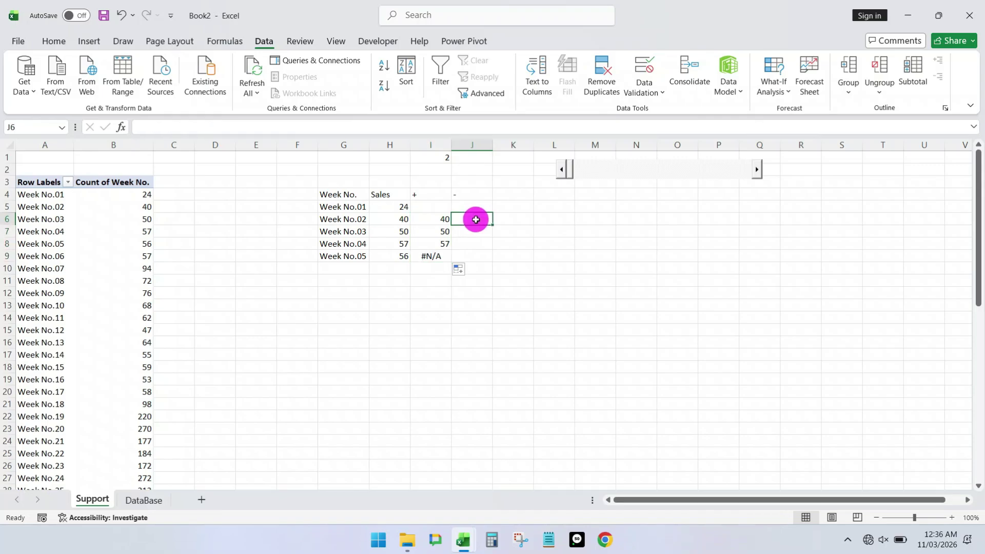
text(=)
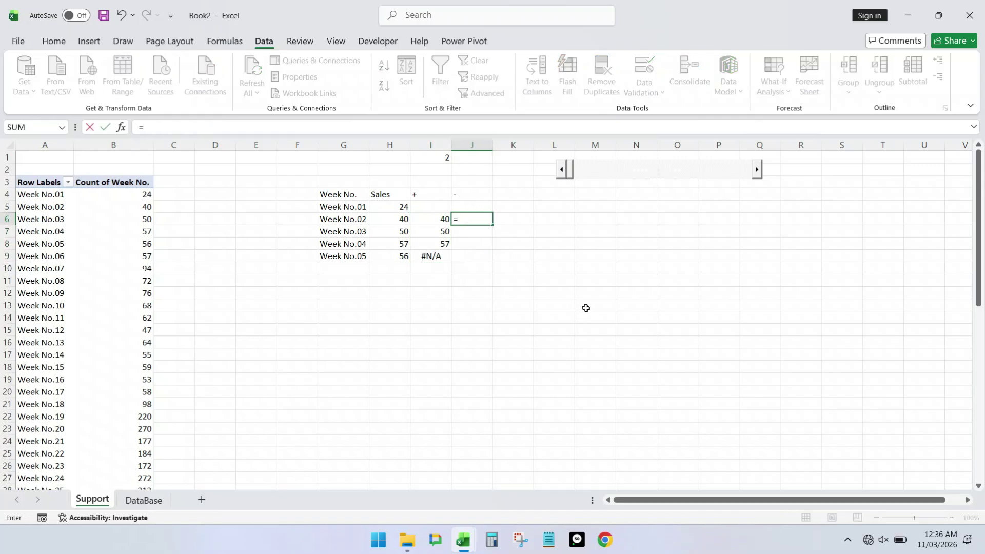
text(IF()
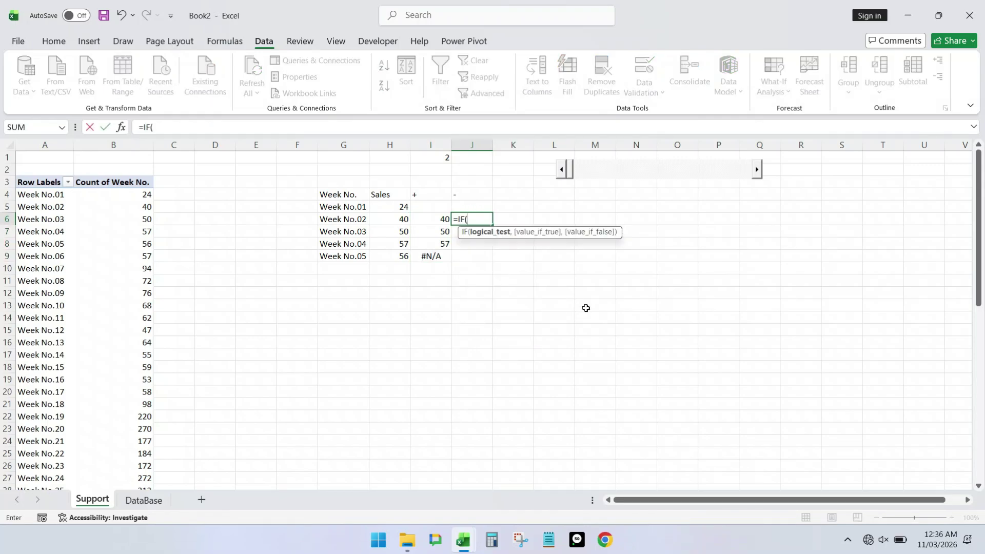
key(Left)
key(Left)
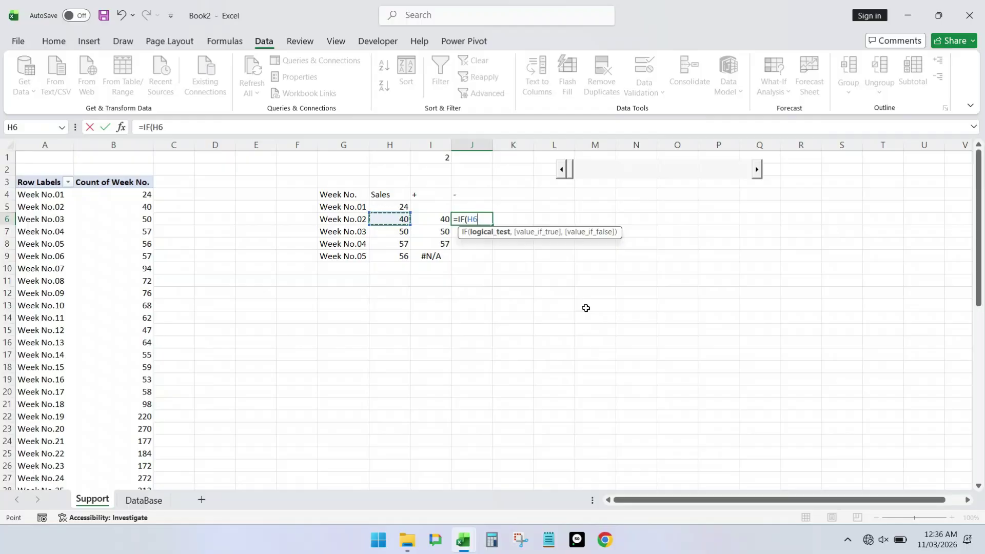
text(<)
key(Up)
key(Left)
key(Left)
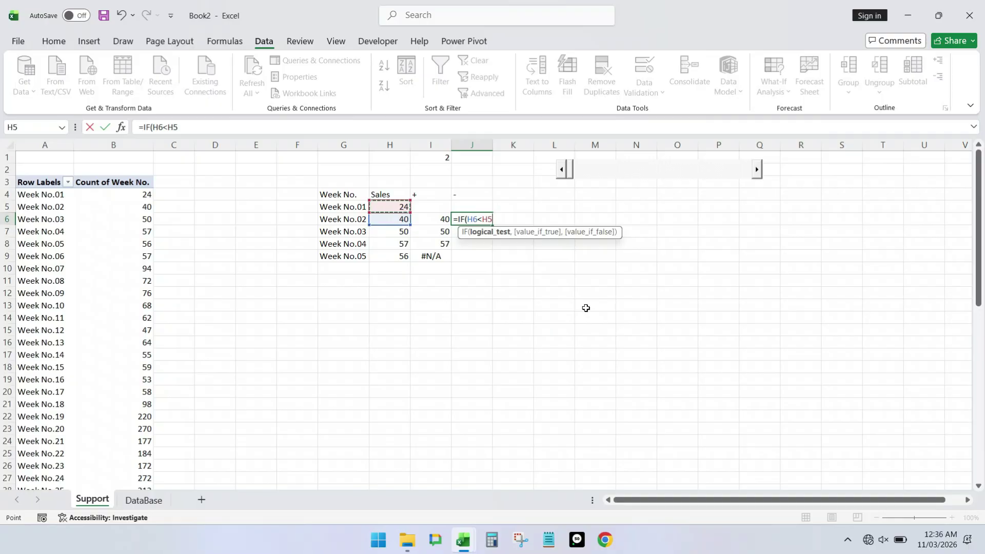
text(,)
click(401, 217)
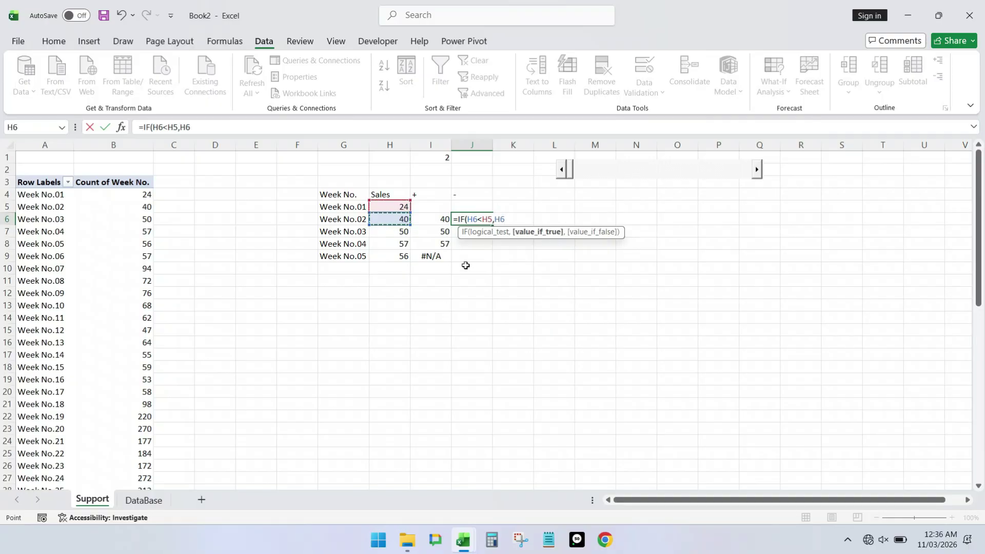
text(,)
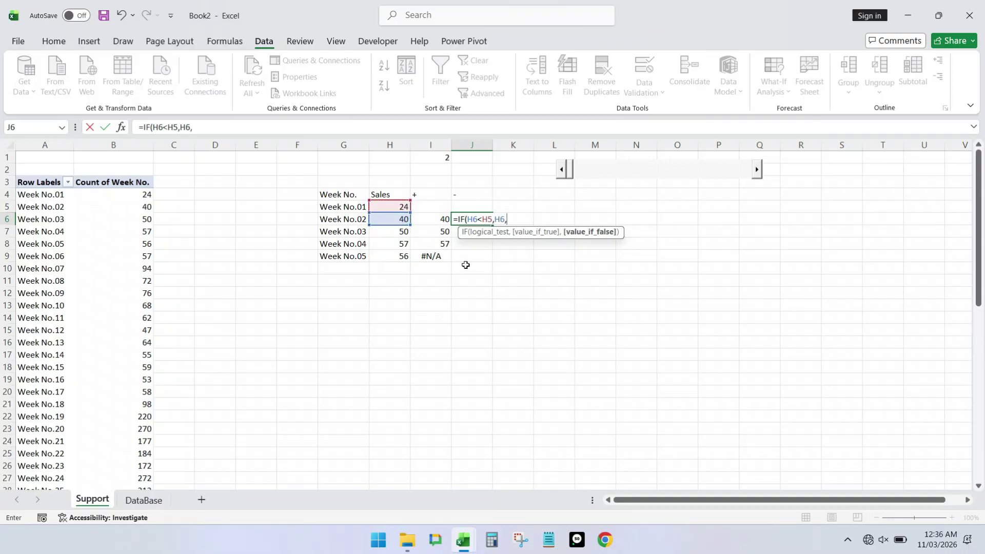
text(na)
key(Tab)
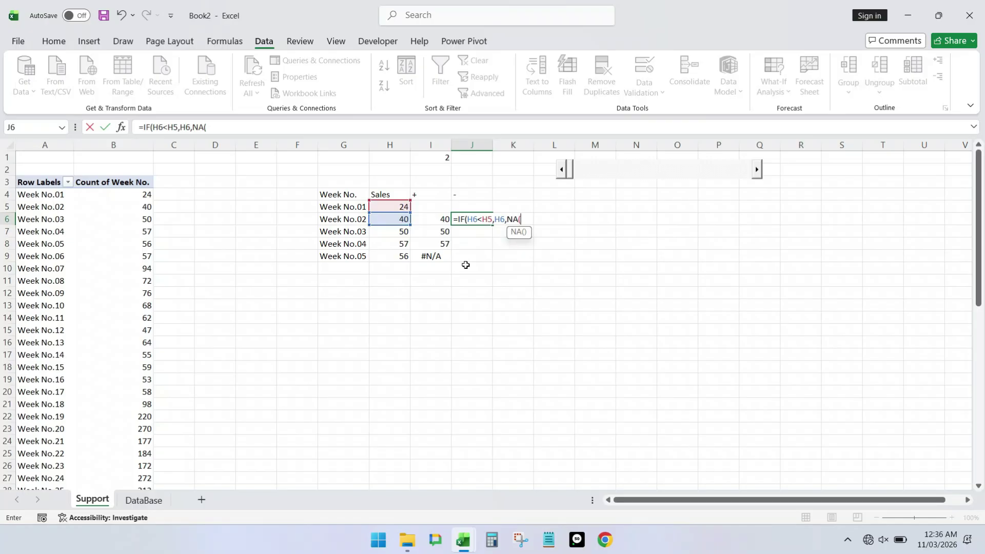
text()))
key(Return)
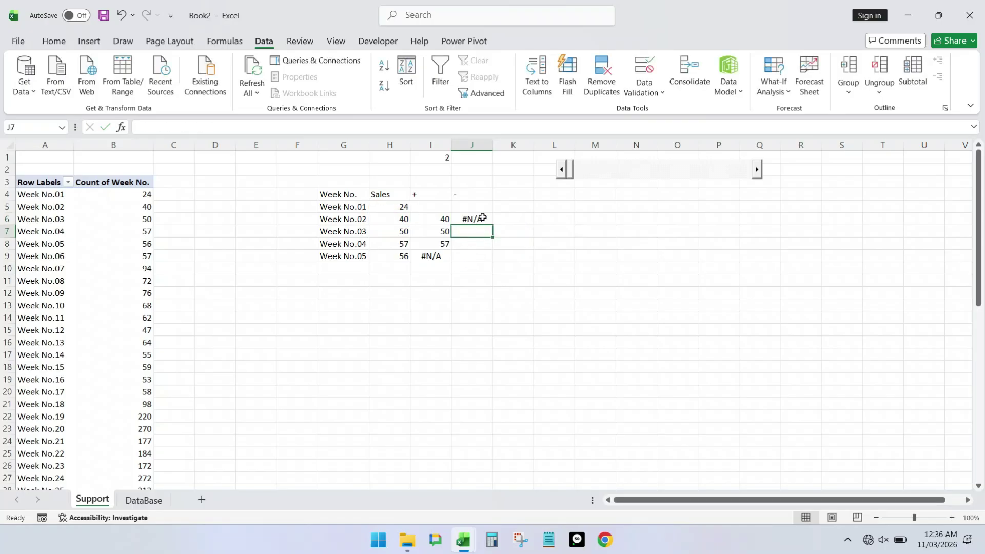
Fill the formula in J6 down through J9 and review the Sales, + and - columns
click(482, 218)
drag(492, 225, 494, 259)
click(487, 366)
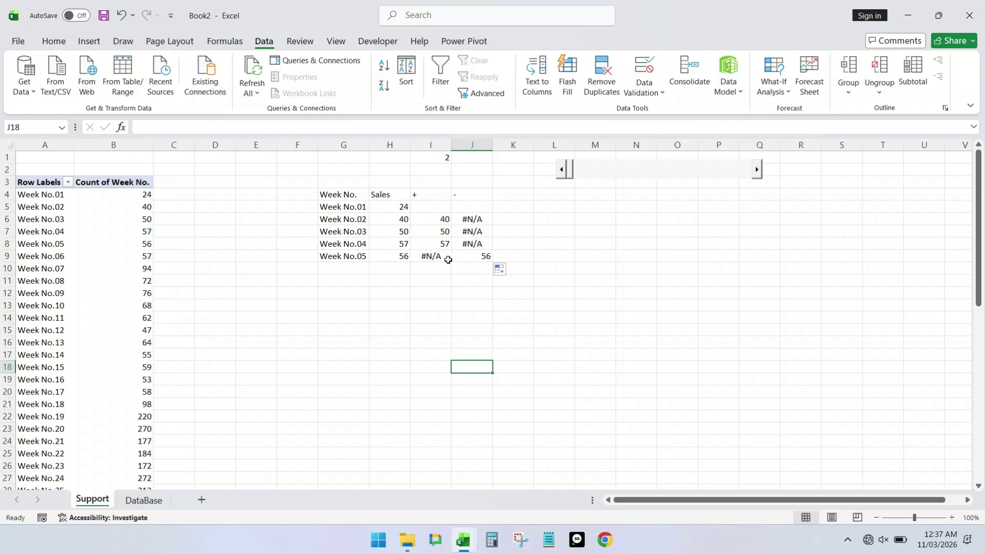
drag(400, 210, 403, 256)
drag(433, 195, 461, 256)
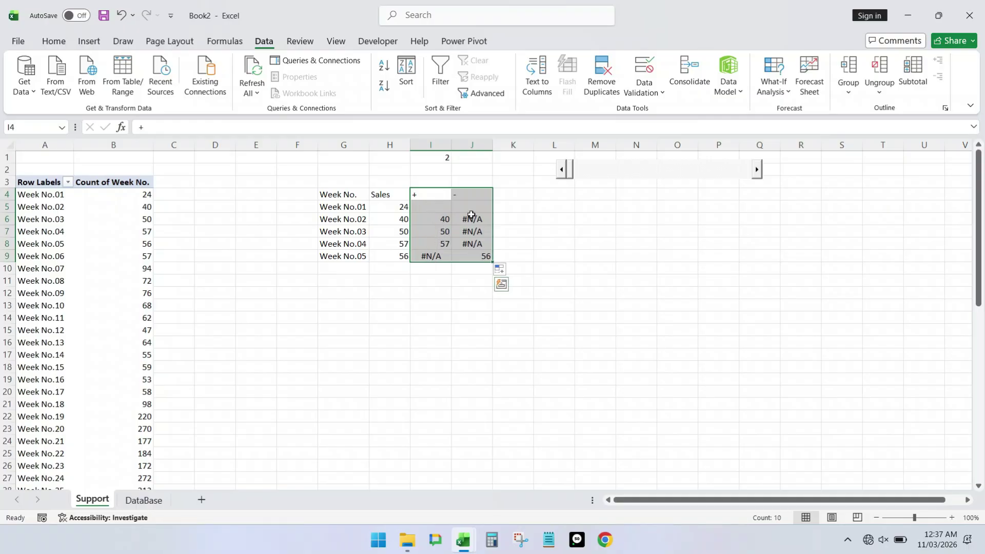
Change the formula in I6 to =IF(H6>H5,H6+28,NA()) and fill it down through I9
click(439, 220)
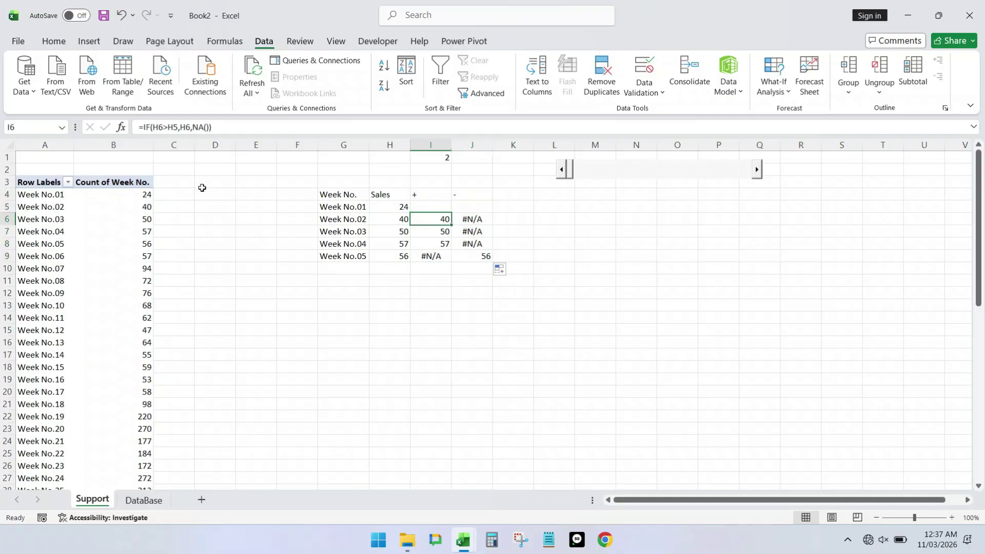
click(190, 129)
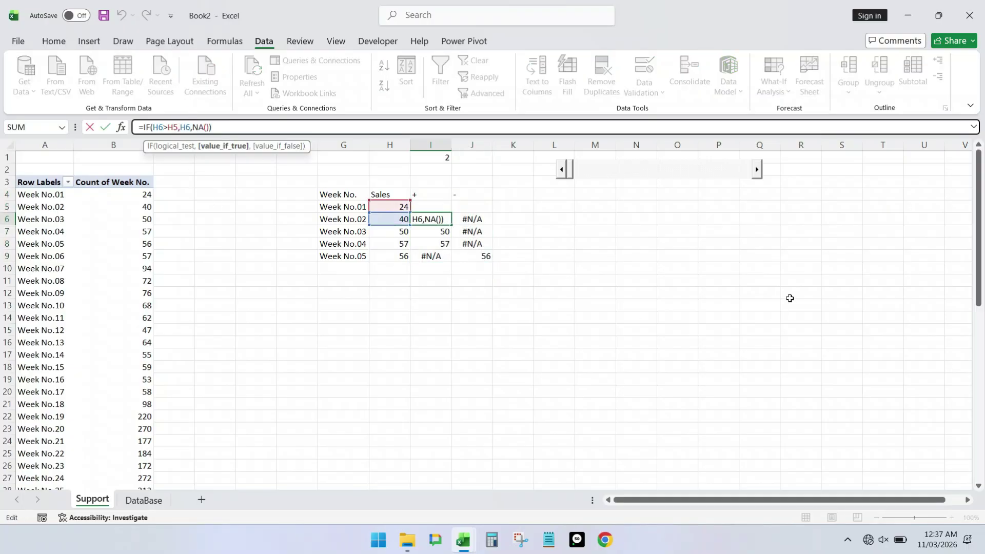
text(+28)
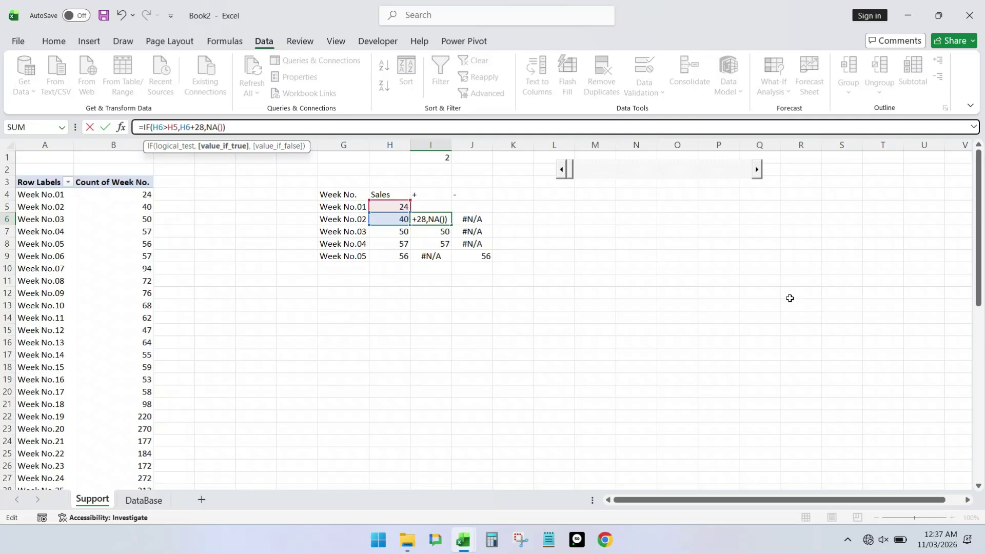
key(Return)
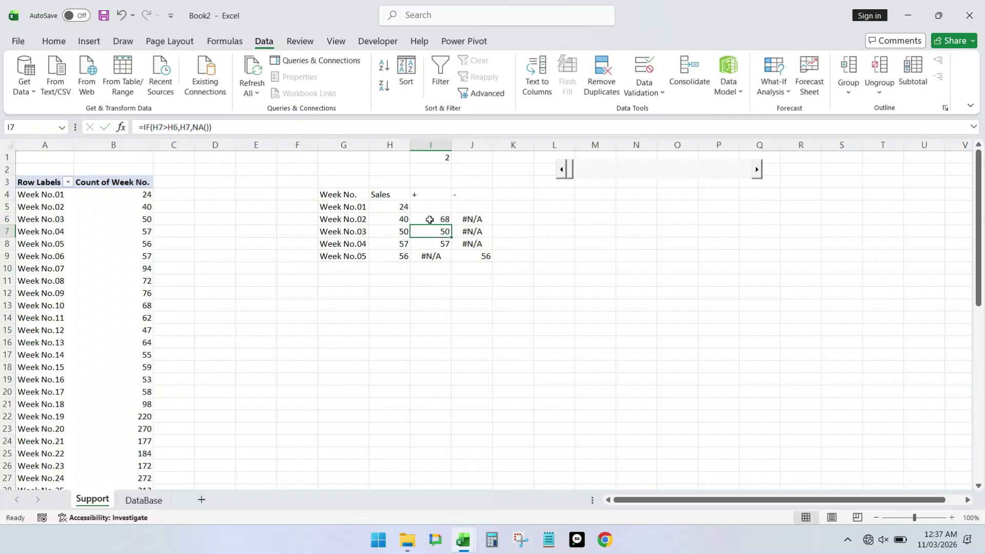
click(430, 220)
double_click(451, 224)
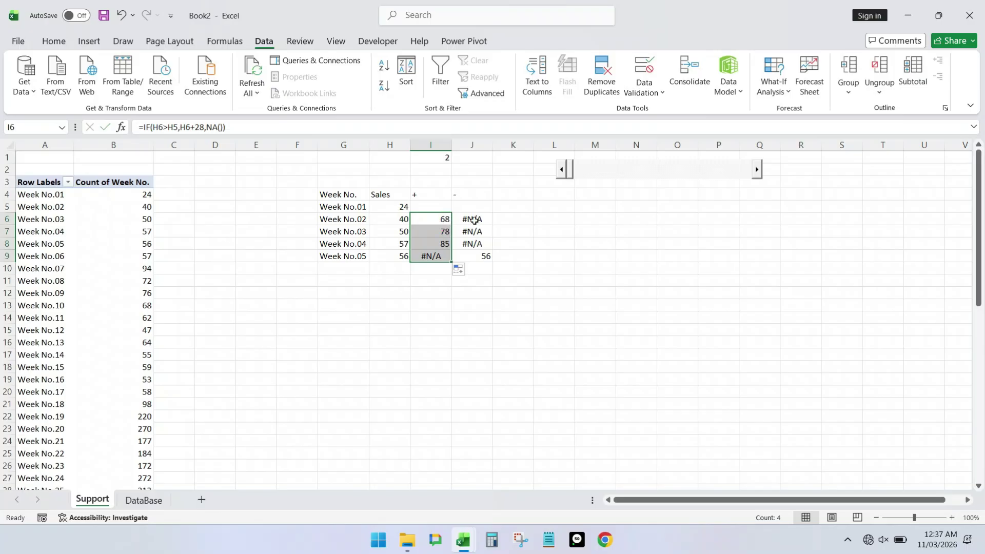
Change the formula in J6 to =IF(H6<H5,H6+28,NA()) and fill it down through J9
click(474, 219)
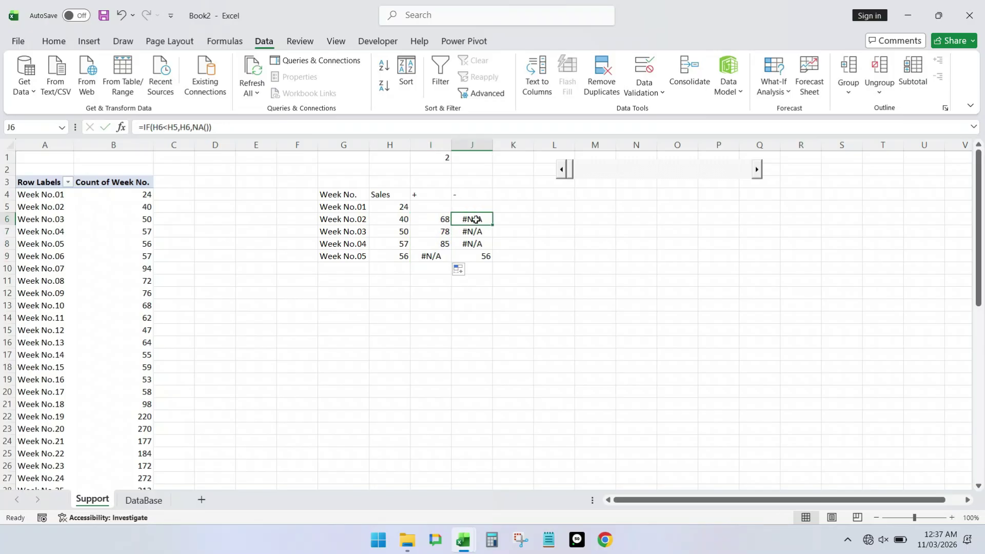
click(191, 128)
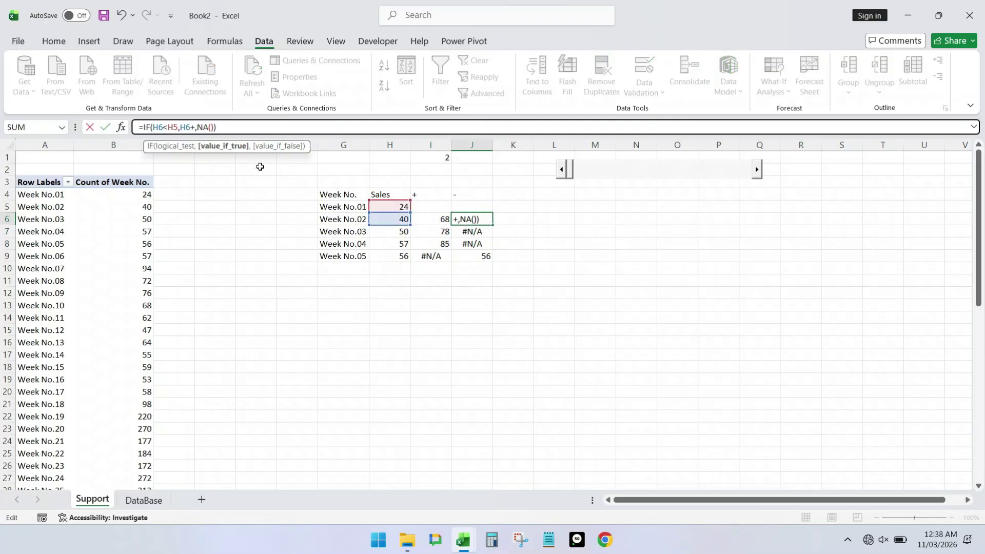
key(Return)
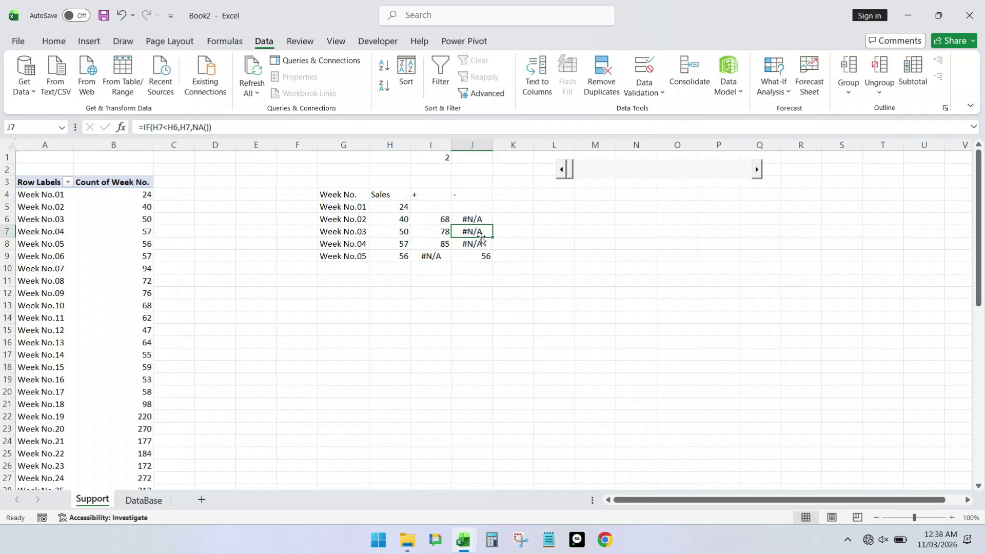
click(475, 218)
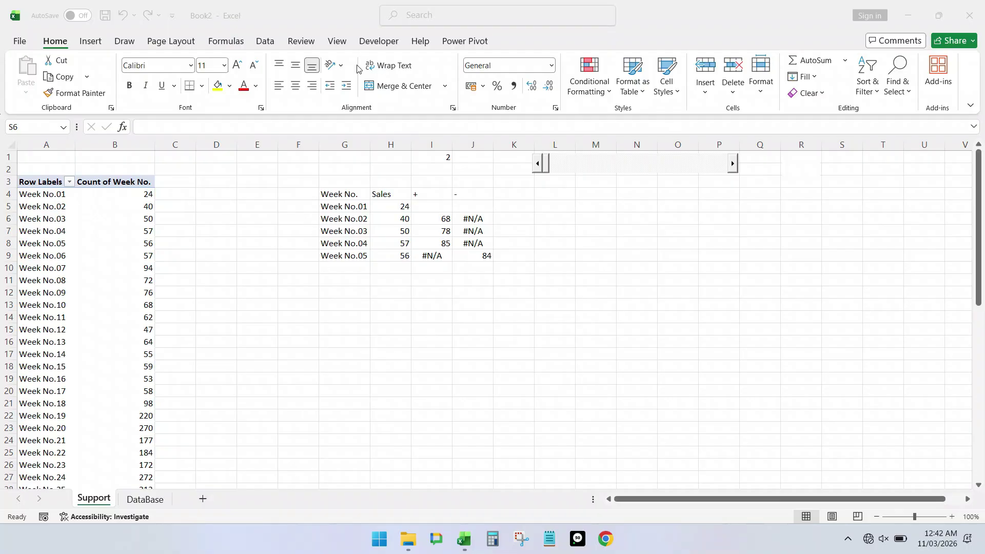
Insert an ActiveX check box on the Support sheet around column R, rows 4 to 7
click(389, 42)
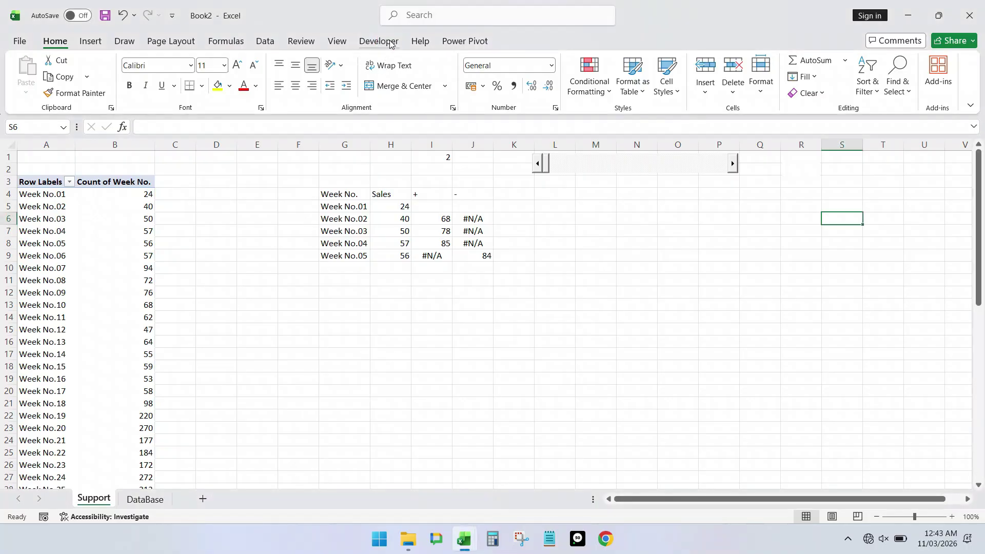
click(390, 42)
click(295, 85)
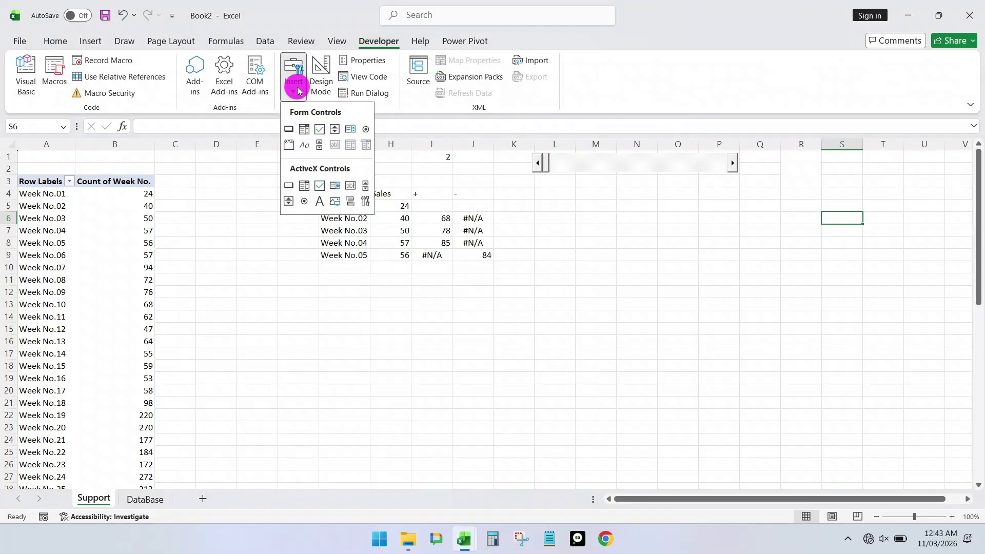
click(318, 187)
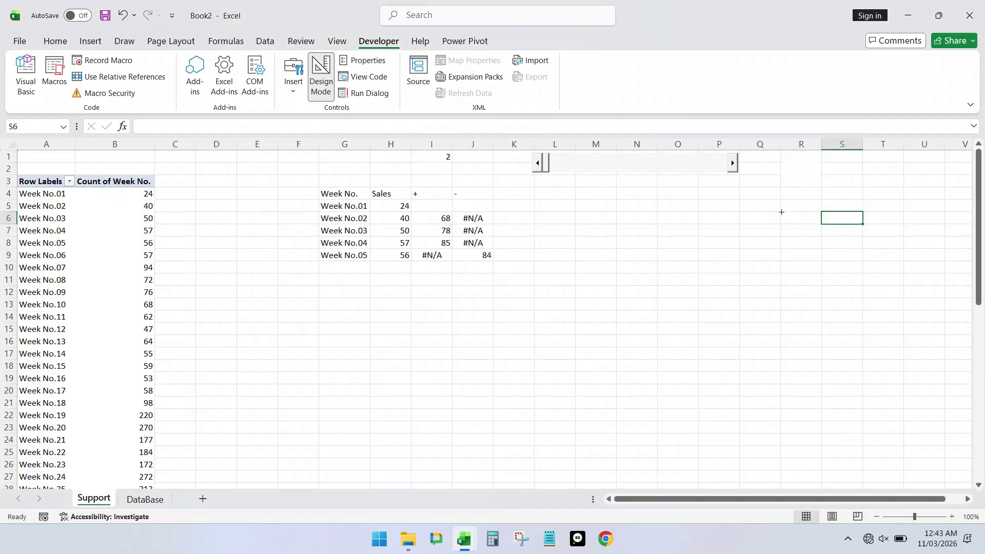
drag(777, 189, 809, 214)
click(775, 265)
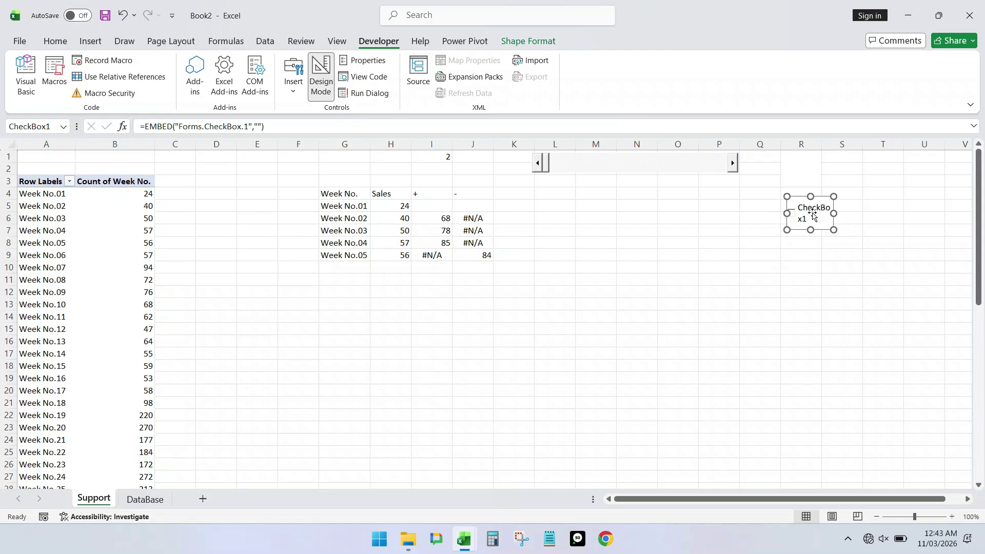
Set the check box's LinkedCell property to J1 and close its properties
click(368, 61)
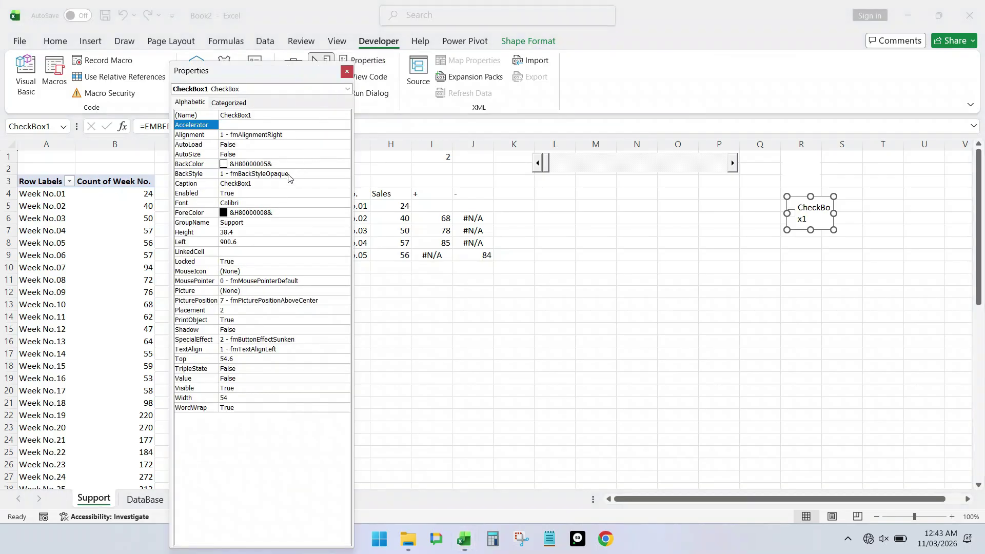
click(241, 253)
click(241, 251)
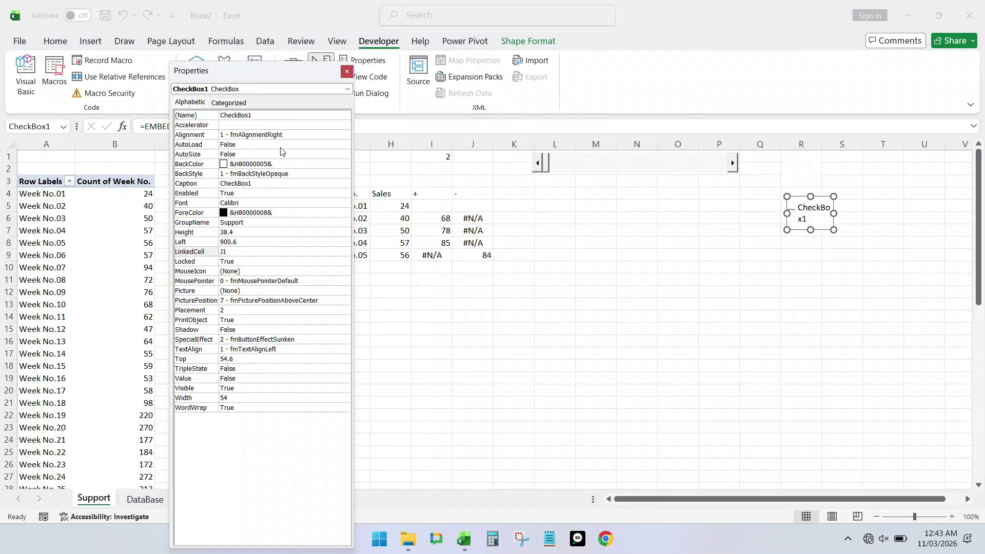
click(293, 469)
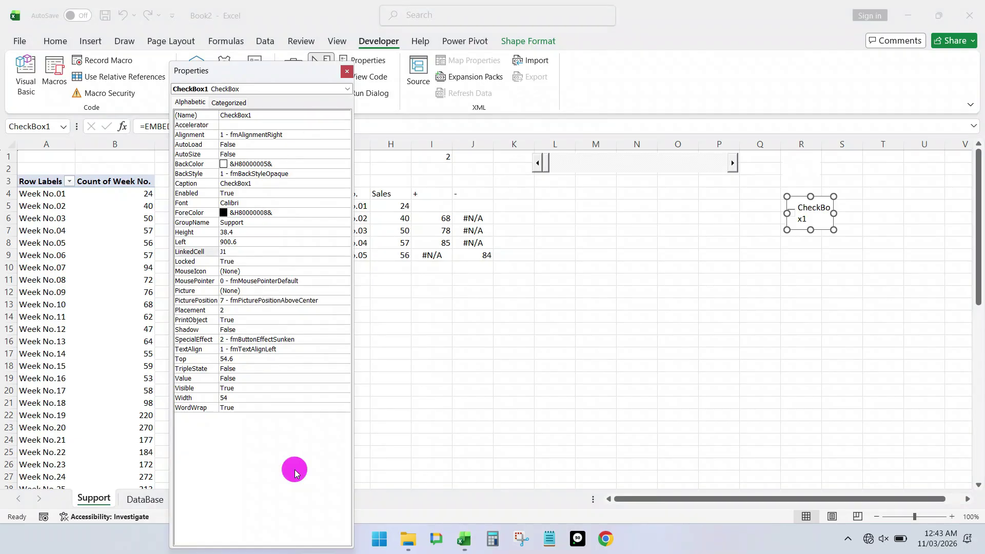
click(347, 72)
click(749, 264)
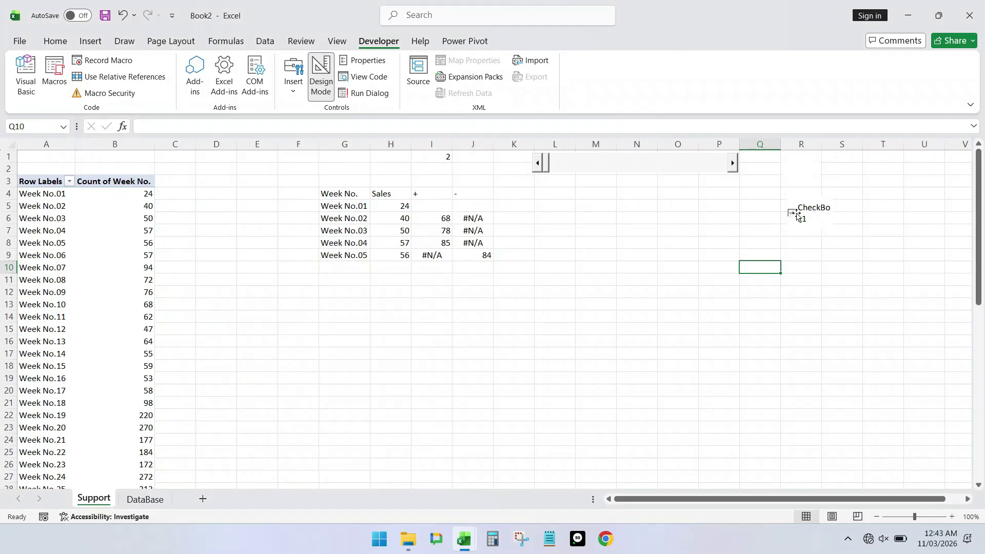
Turn off Design Mode and toggle the check box to test its linked cell J1, leaving it unchecked
click(793, 215)
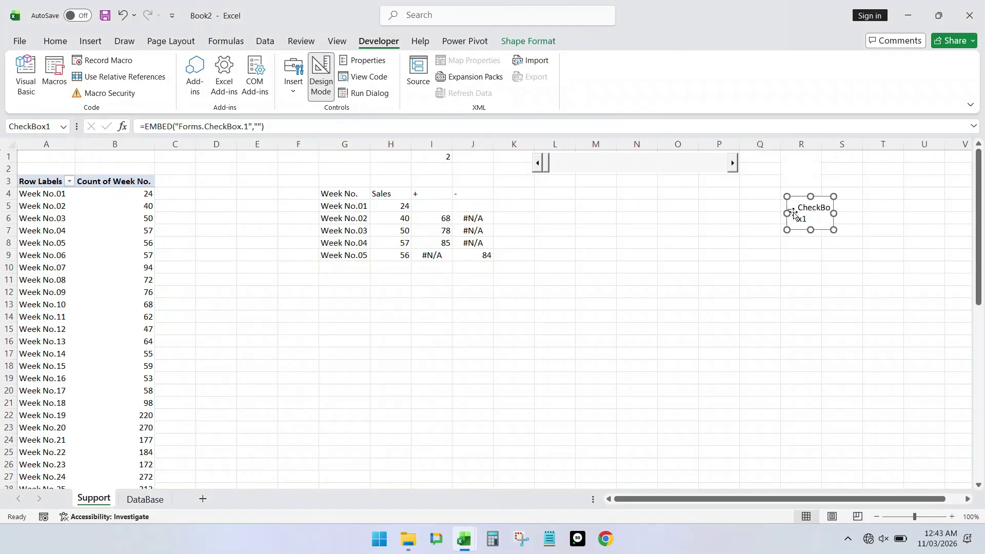
click(319, 65)
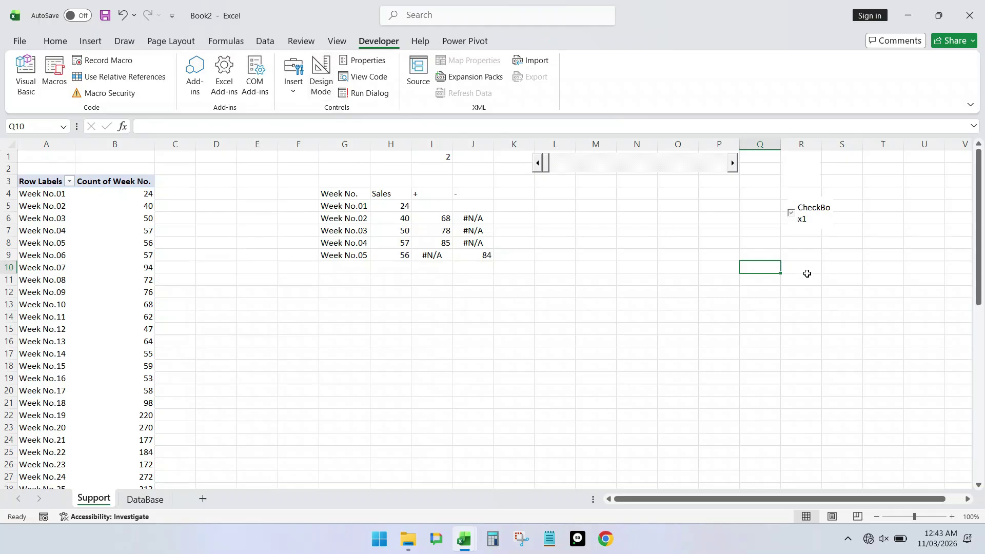
click(790, 216)
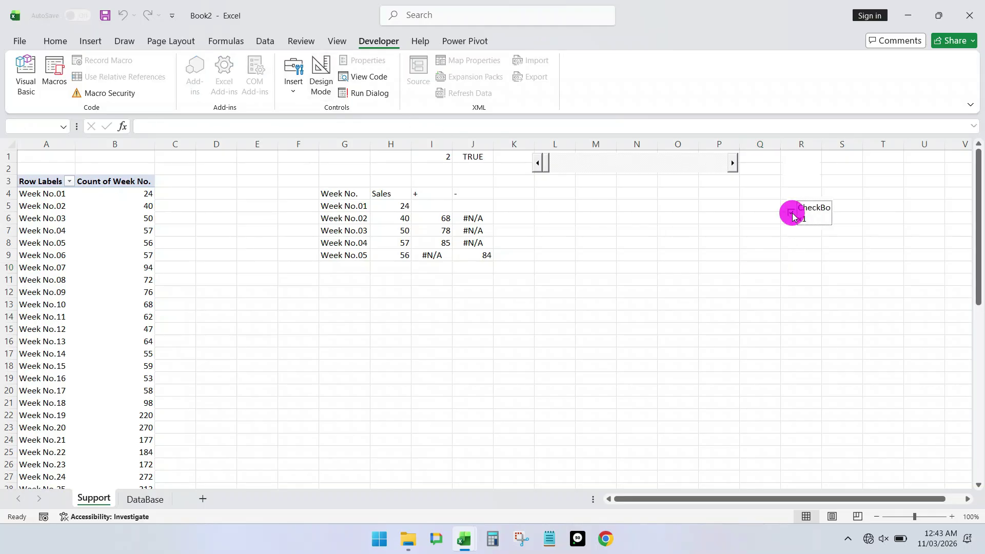
click(793, 216)
click(792, 216)
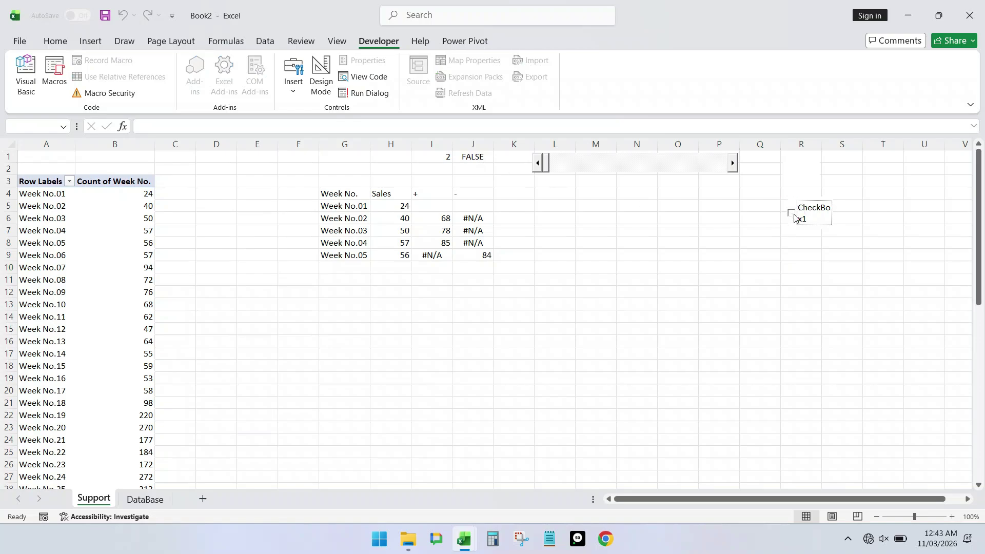
click(815, 219)
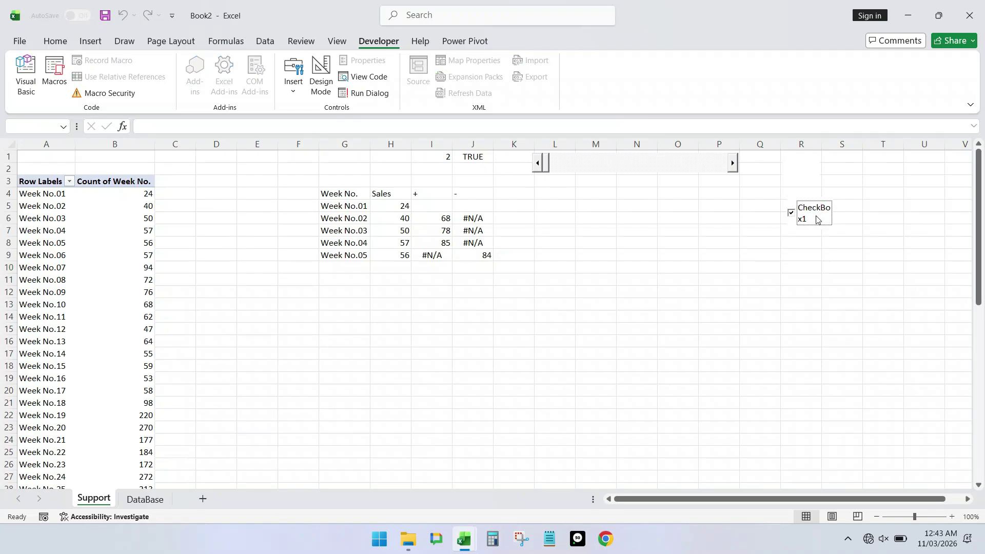
click(789, 212)
Add the header Changes in cell K4, next to the - header
click(507, 196)
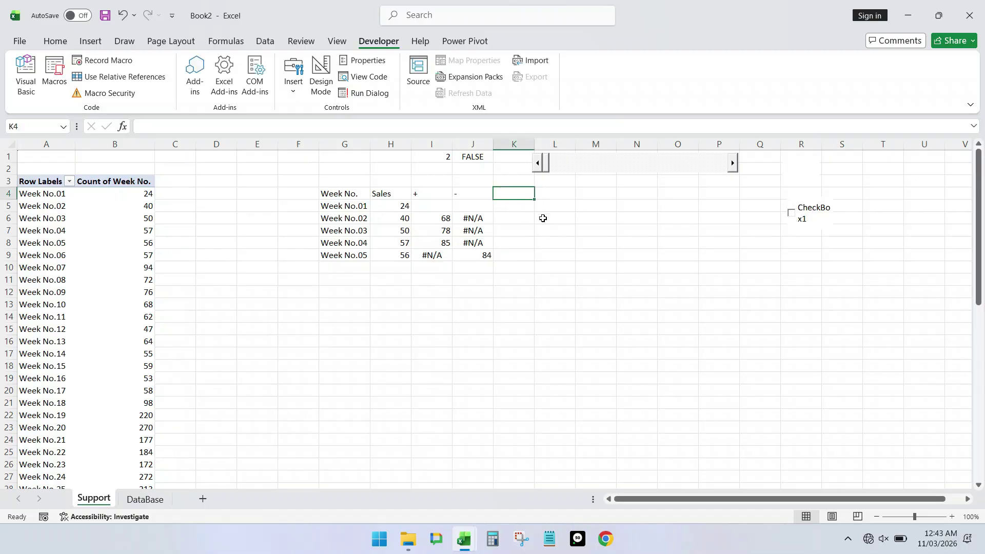
text(Changes)
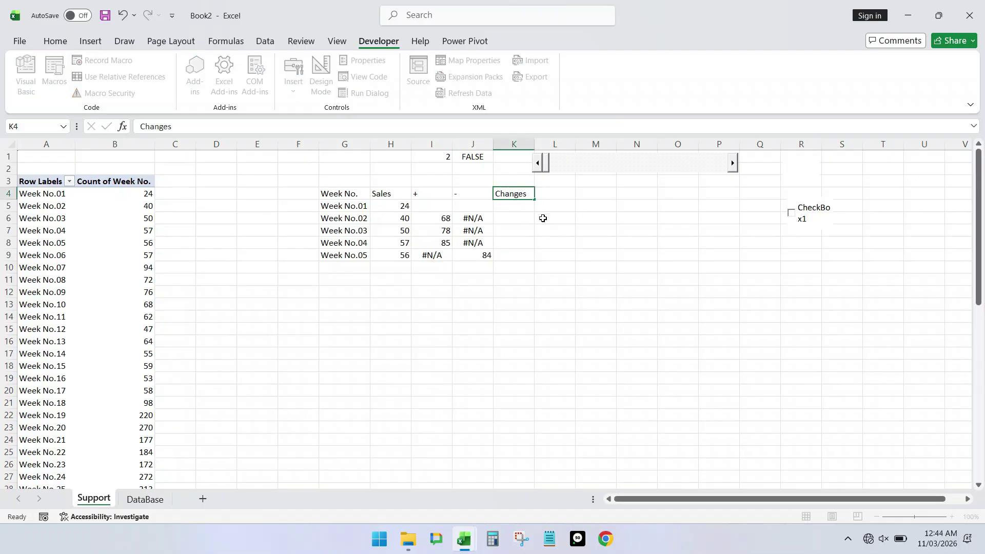
In K6, start an IF formula that tests $J$1=TRUE and returns H6-H5 when true
key(Return)
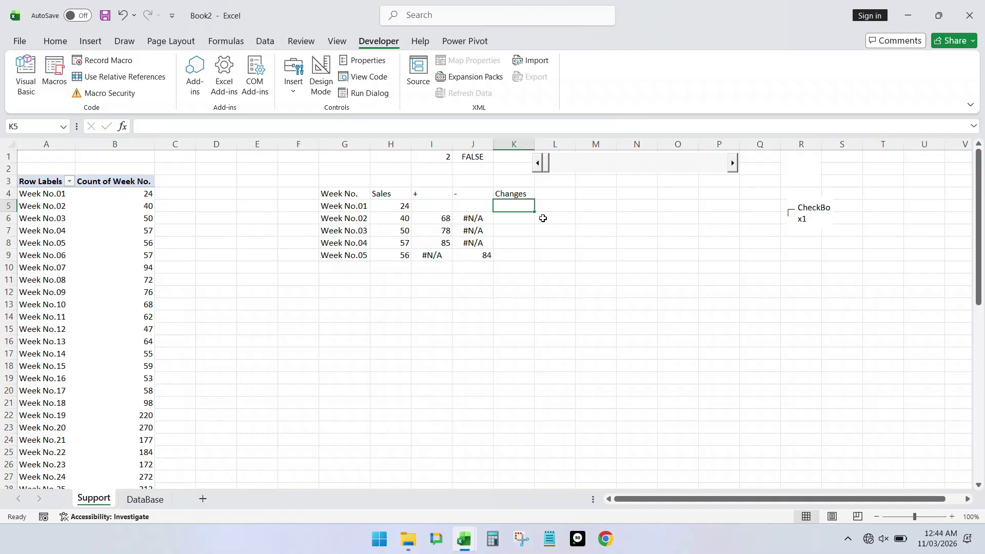
key(Down)
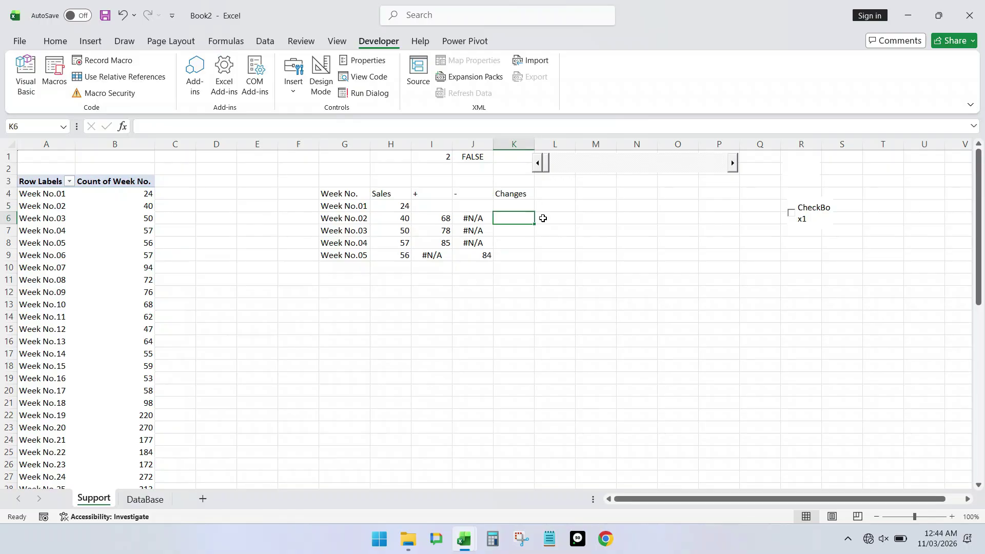
text(=IF()
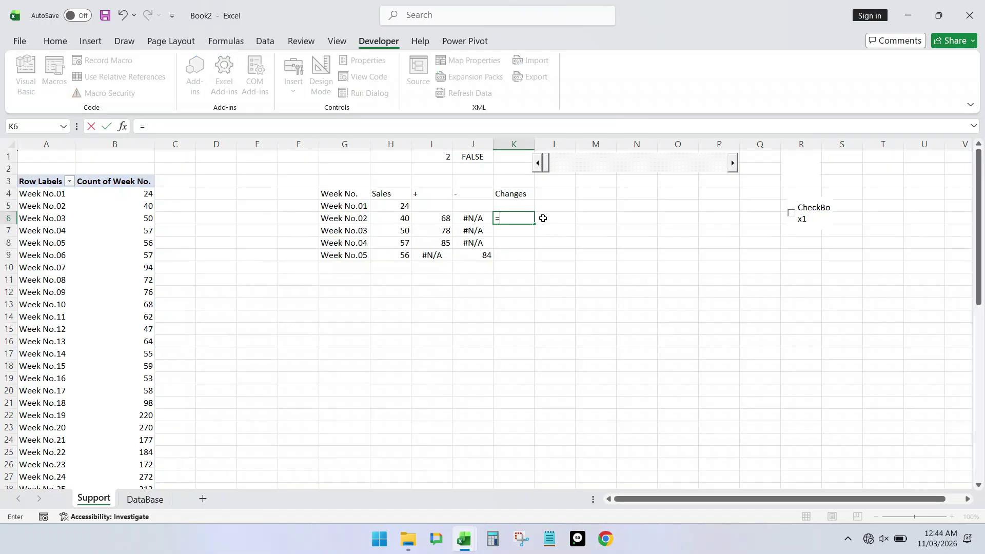
key(Up)
key(Up)
key(Up)
key(Up)
key(Up)
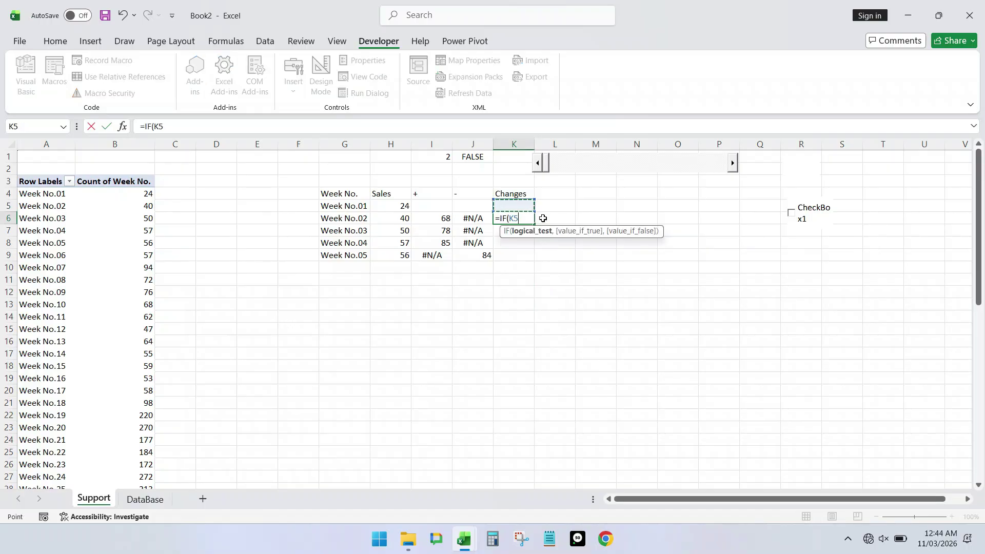
key(Left)
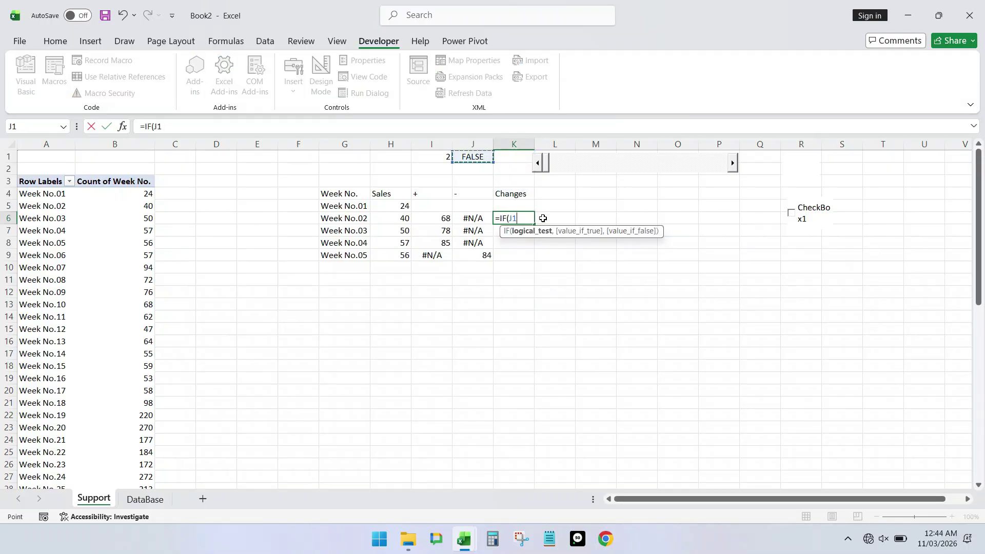
key(F4)
text(=TRUE)
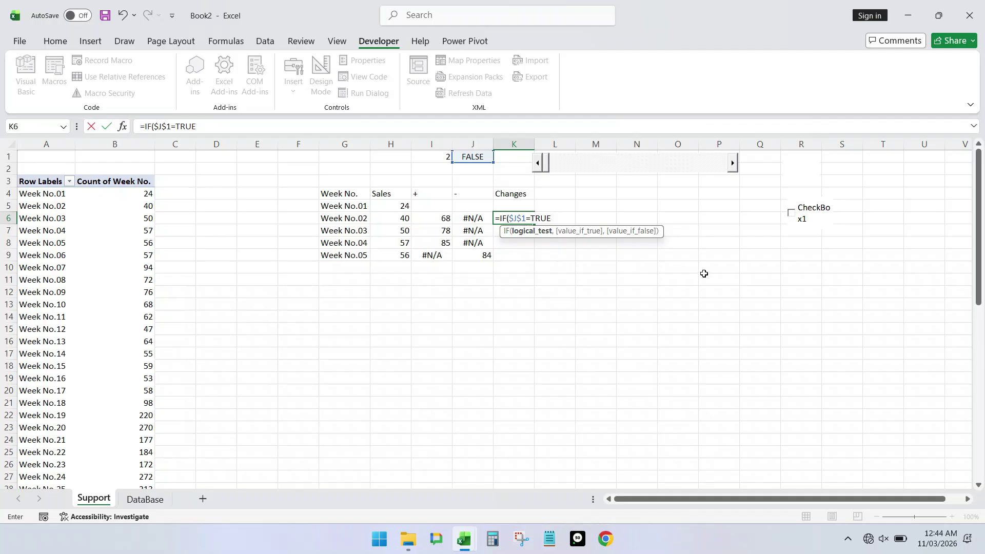
text(,)
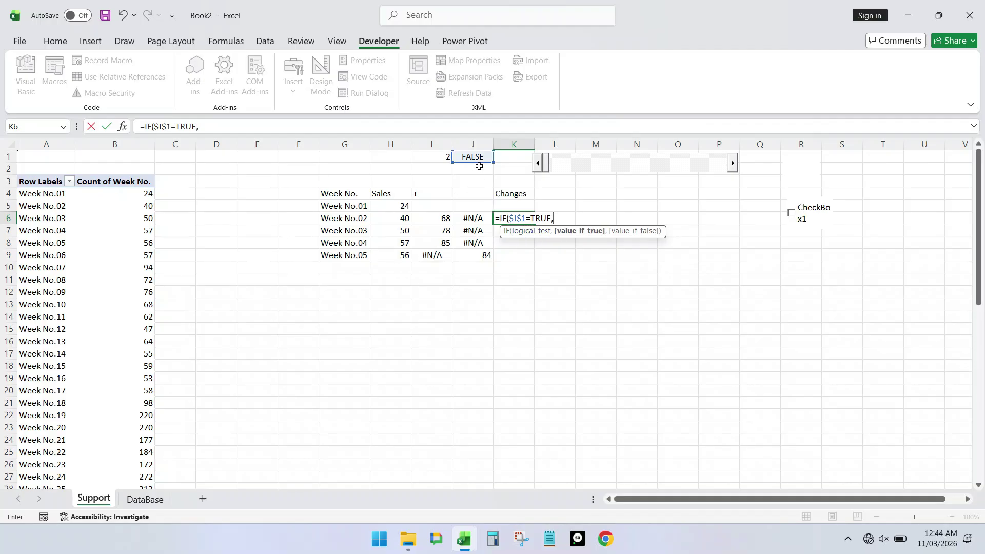
click(403, 219)
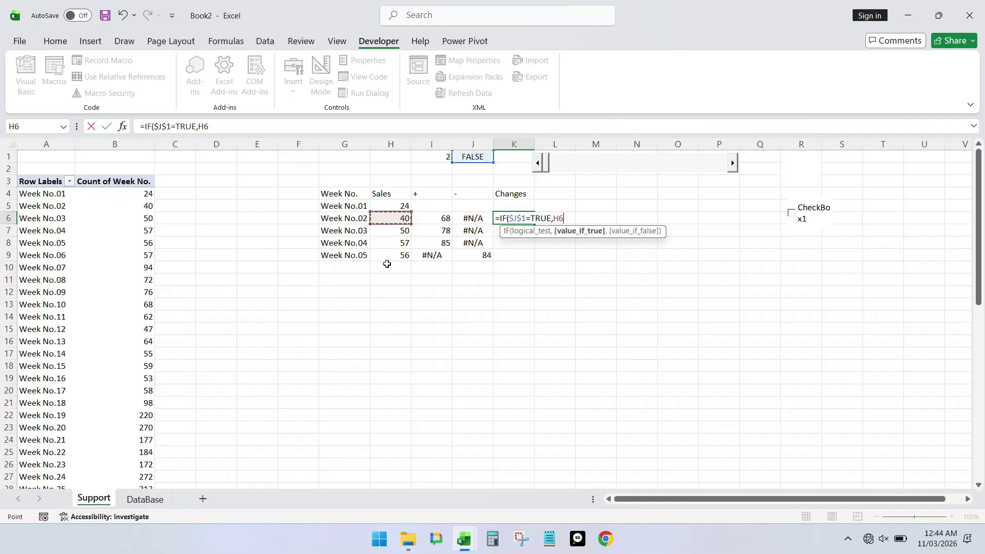
text(-)
click(392, 205)
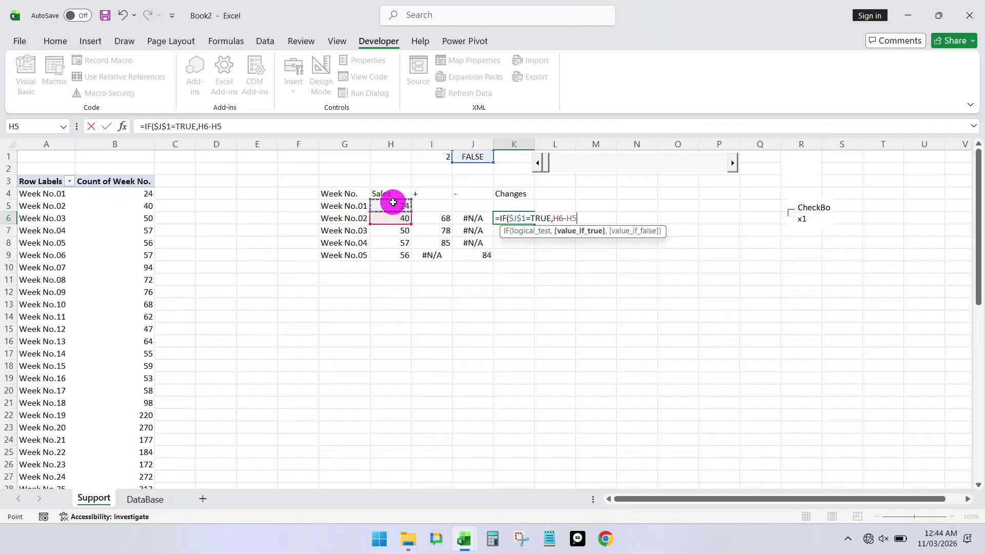
Complete the K6 formula with (H6-H5)/H5*100 as the value if false
text(,()
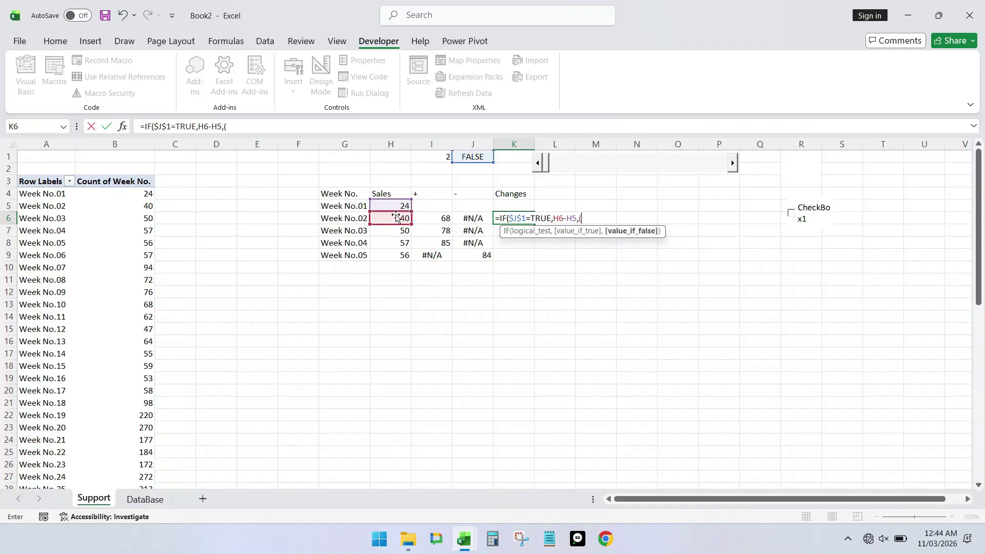
click(394, 218)
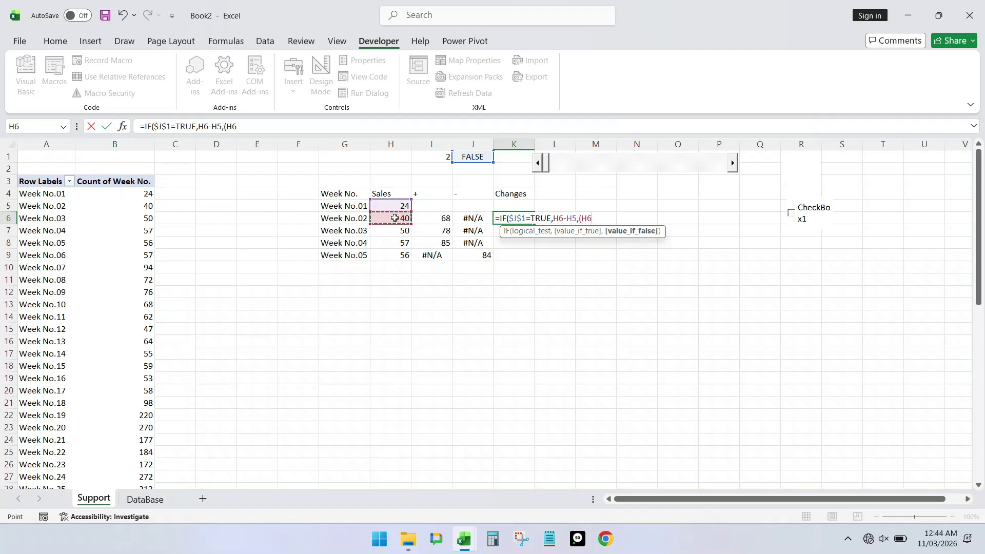
text(-)
click(397, 207)
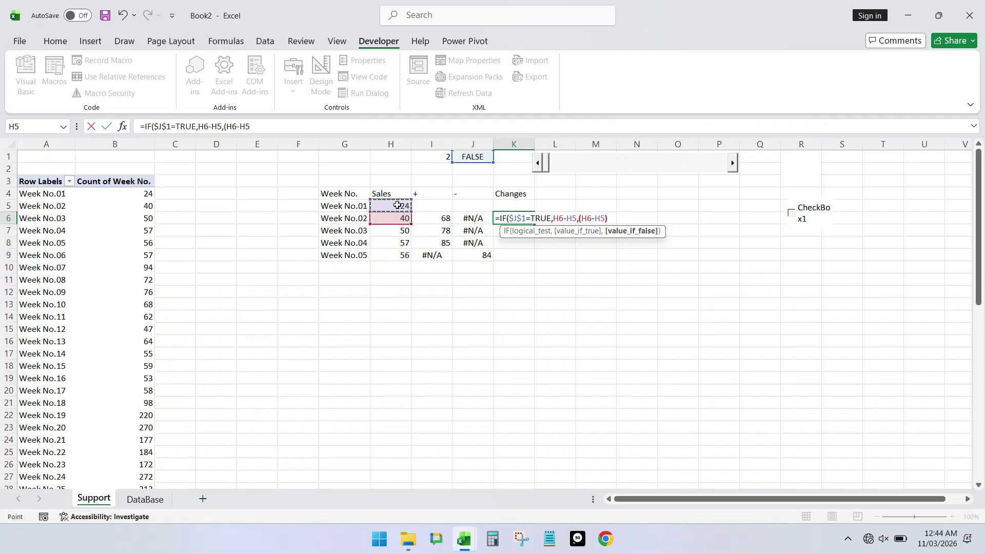
text()/)
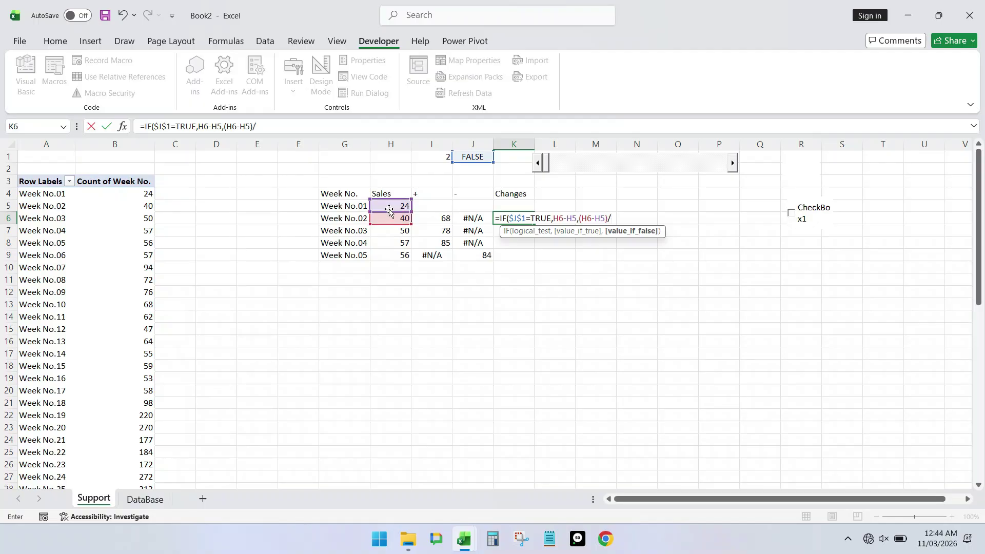
click(390, 206)
text(*100)
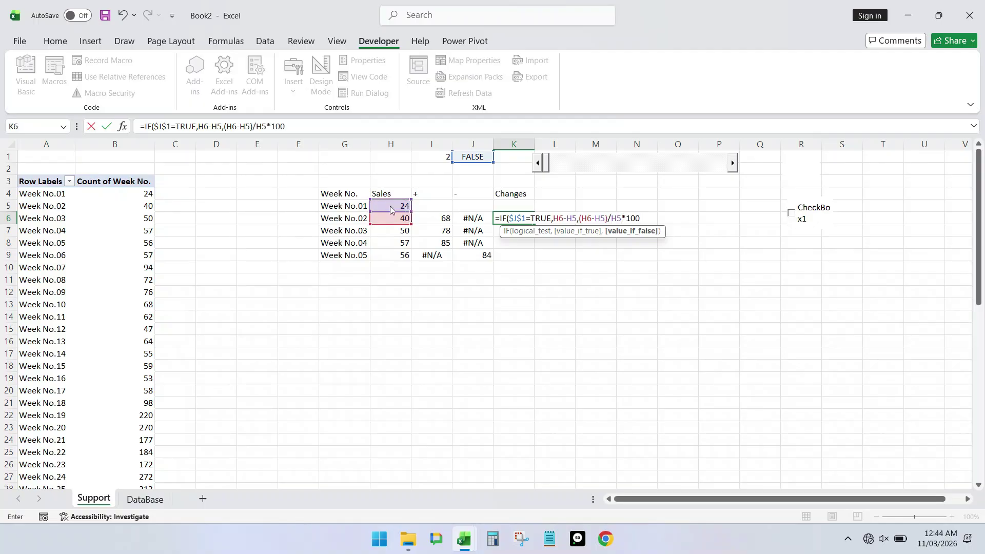
key(Return)
key(Return)
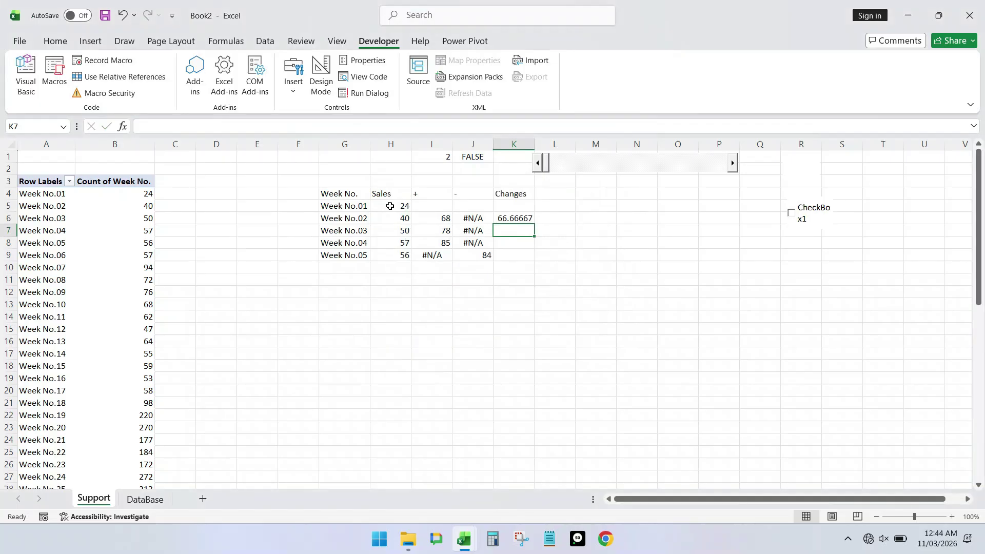
Fill the K6 Changes formula down to K9
click(518, 220)
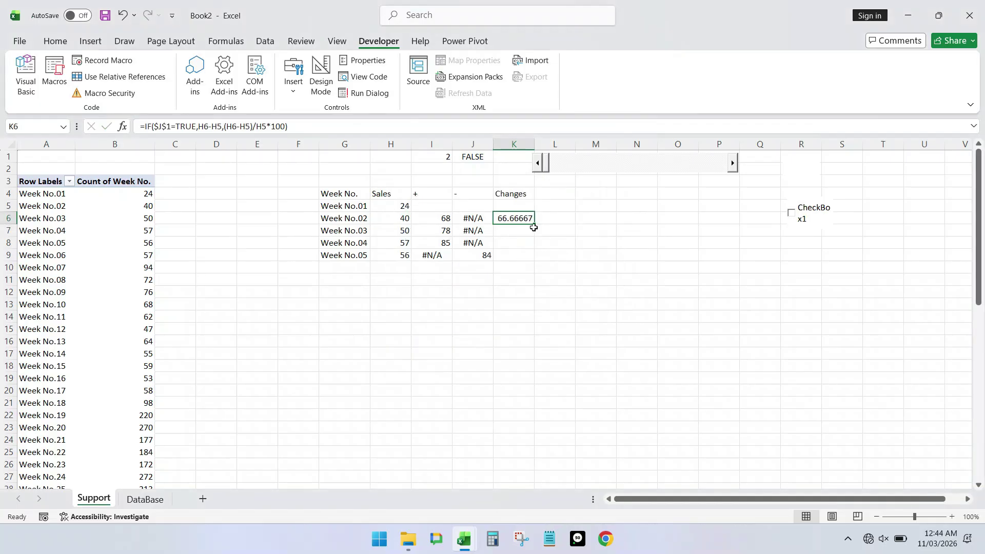
drag(534, 222, 534, 259)
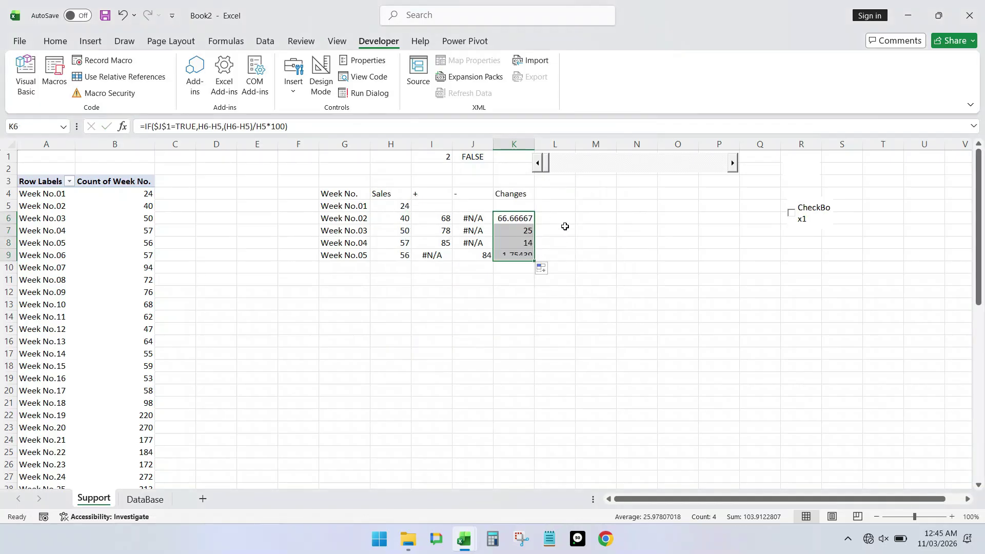
drag(526, 222, 526, 251)
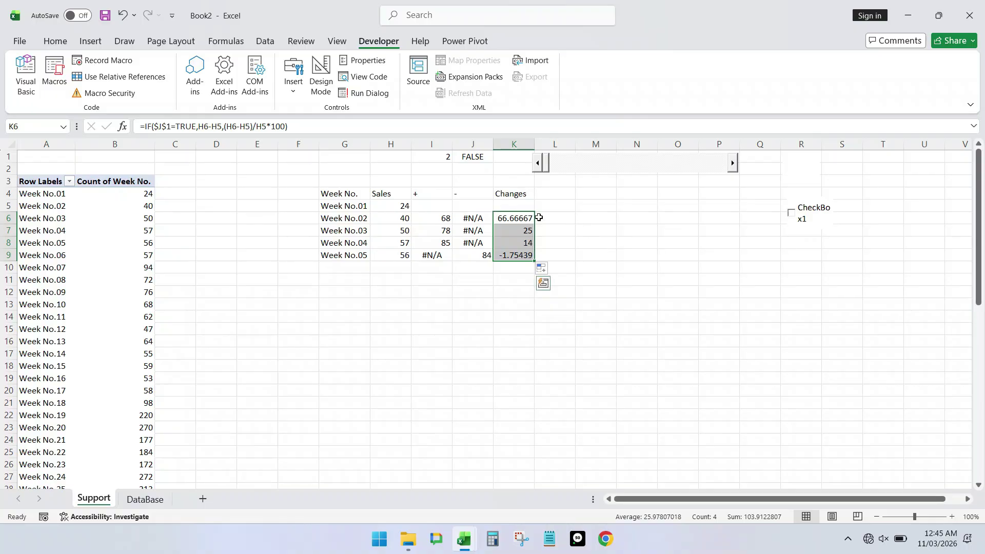
Toggle the check box on and off to test the Changes values in K6:K9, leaving it unchecked
right_click(792, 215)
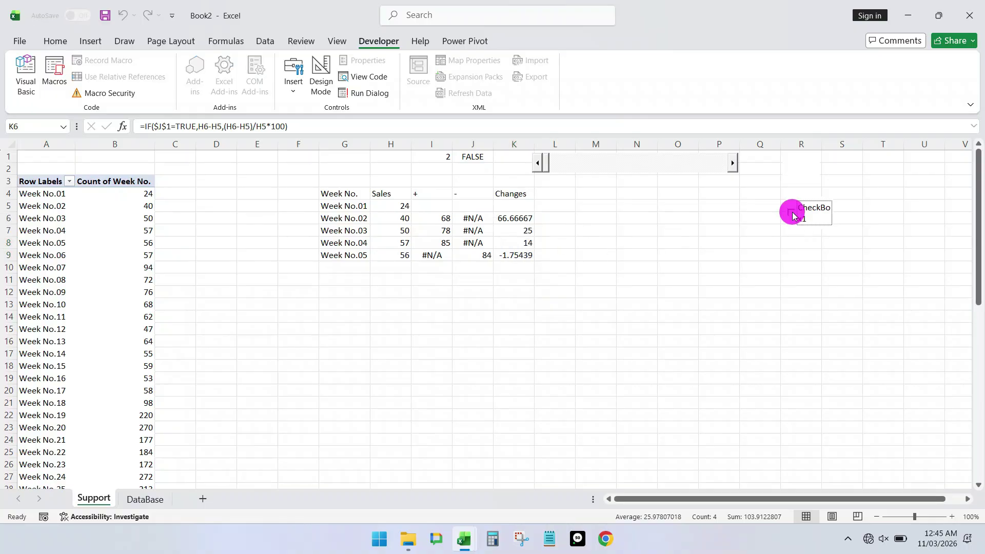
click(792, 215)
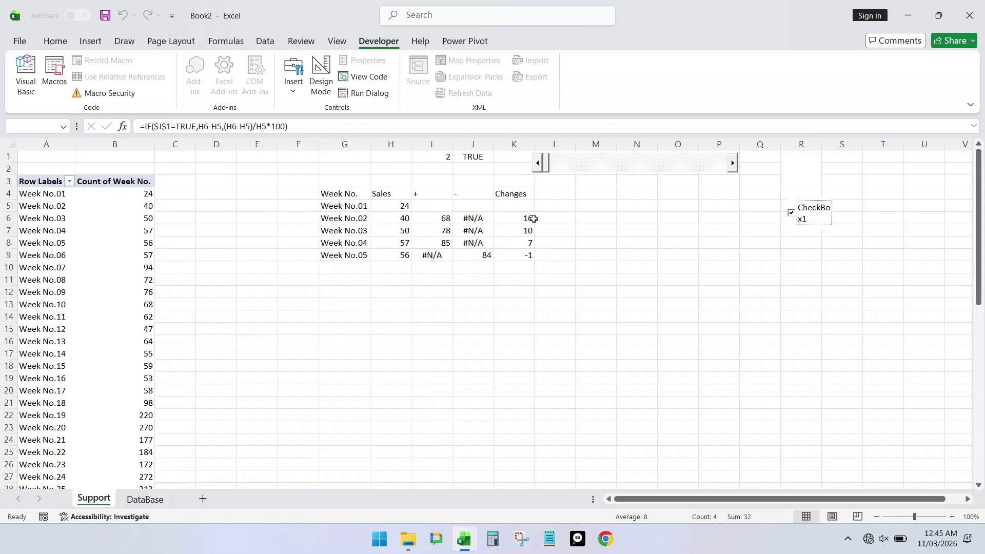
click(792, 215)
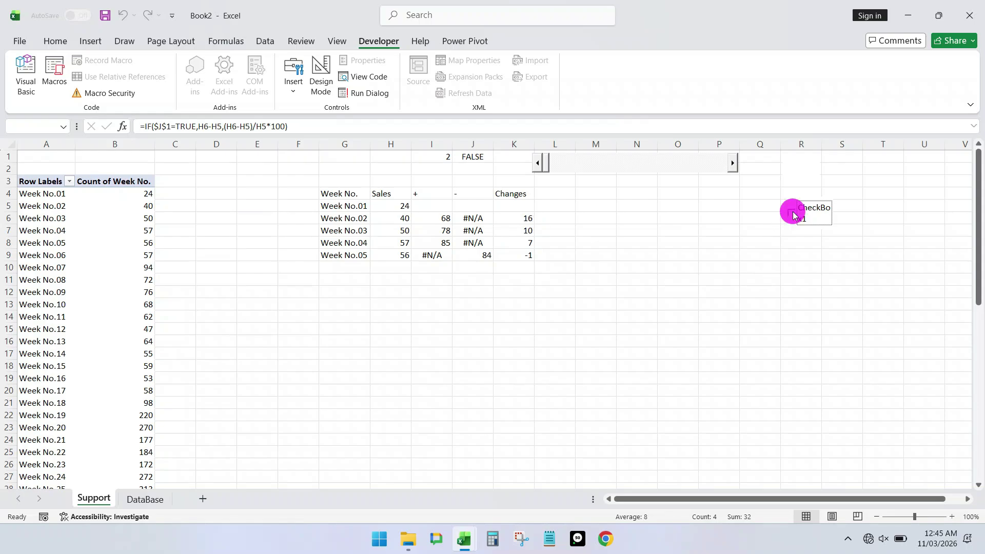
drag(529, 217, 529, 243)
Wrap the percentage part of the K6 formula in a TEXT function, giving TEXT(((H6-H5)/H5*100)
click(518, 217)
click(510, 220)
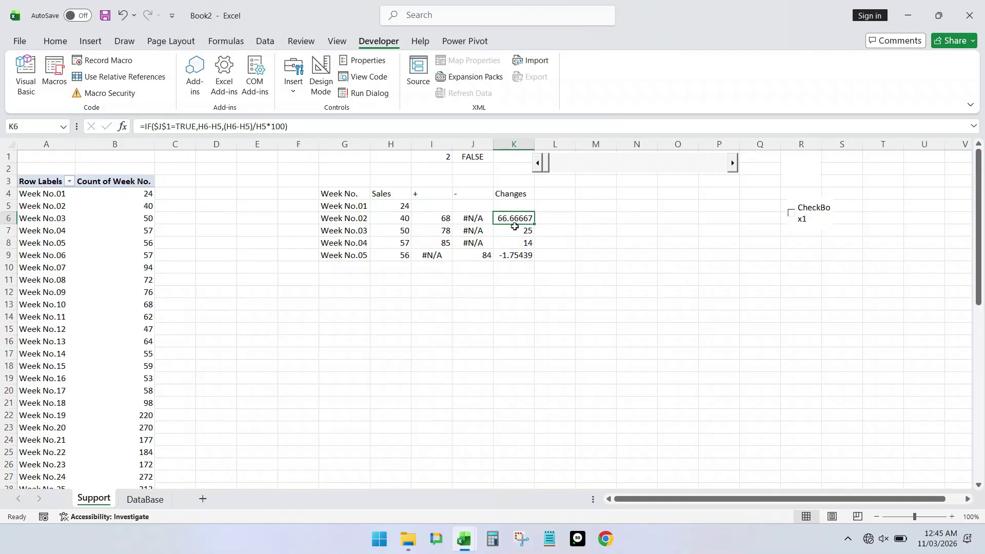
click(225, 130)
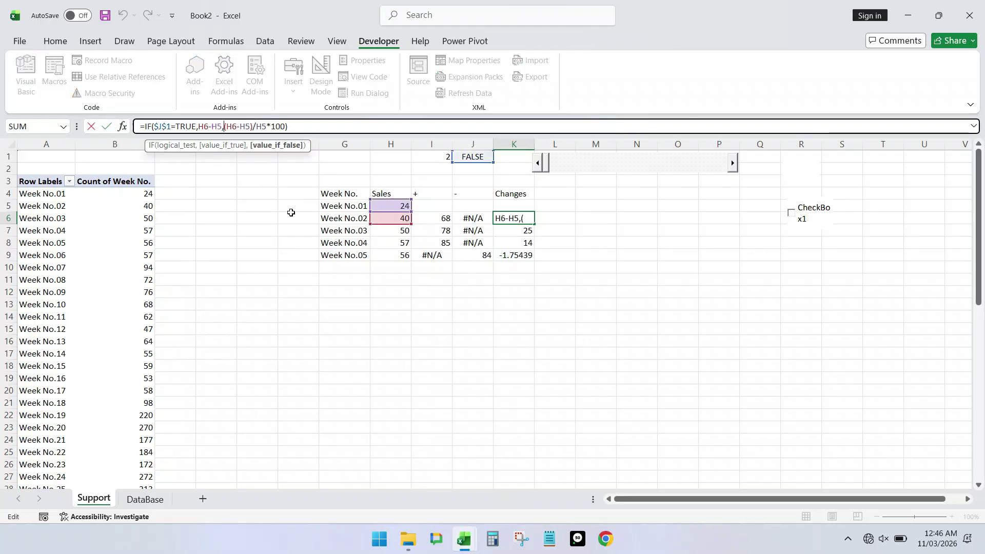
text(Text)
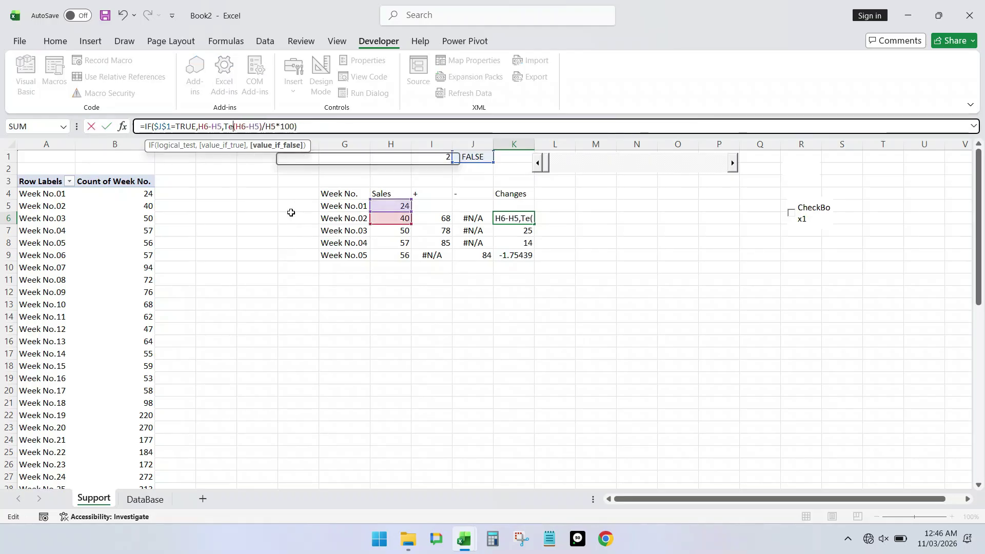
key(BackSpace)
key(BackSpace)
key(BackSpace)
text(EXT)
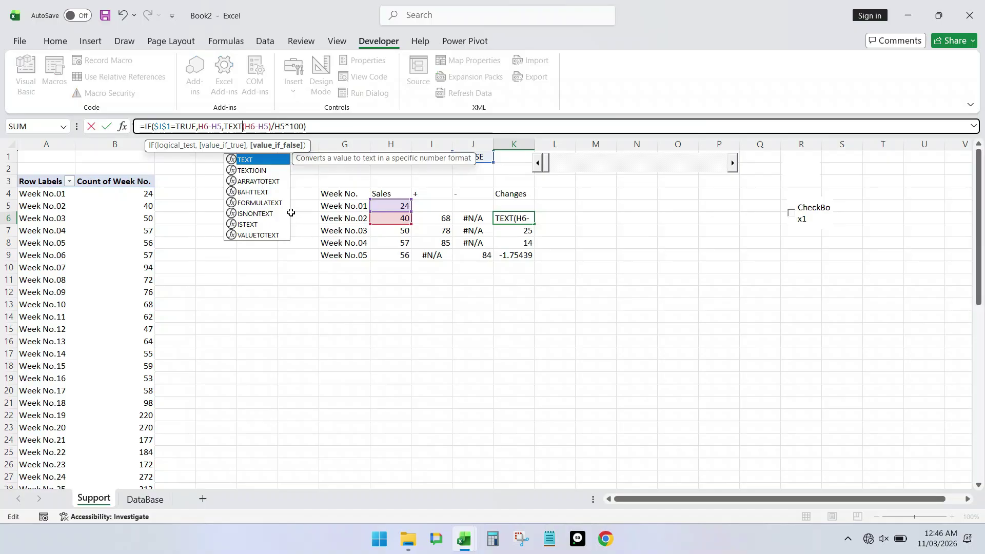
text(()
key(End)
text())
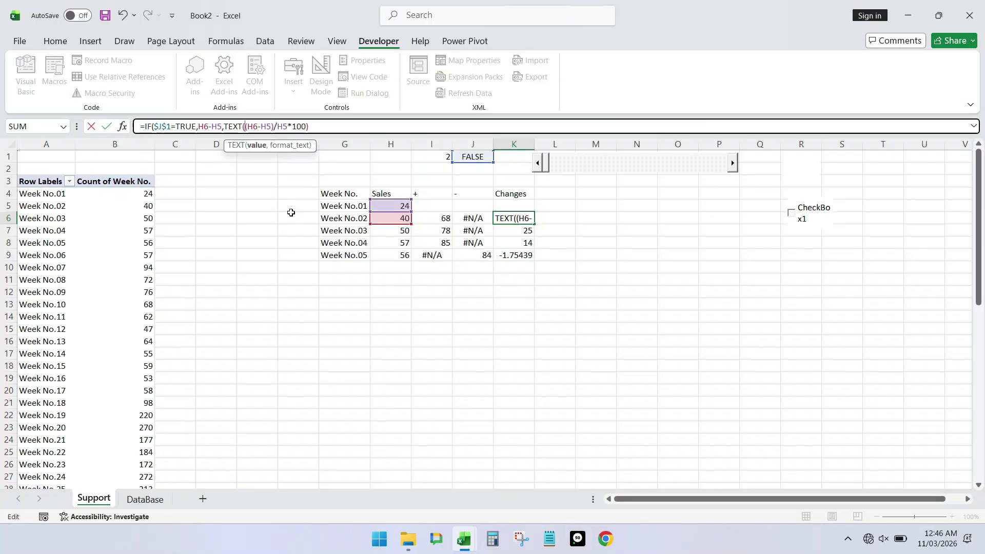
text(()
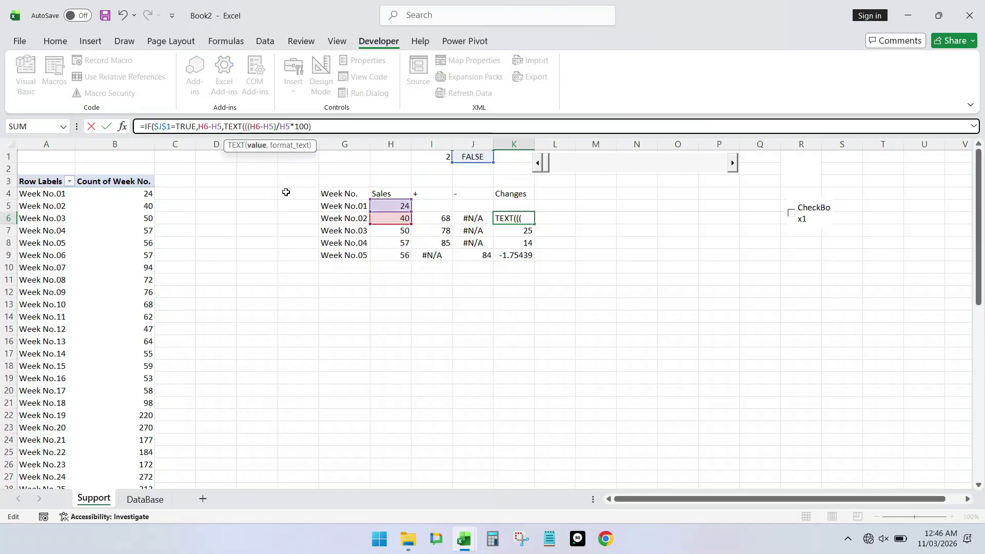
click(325, 127)
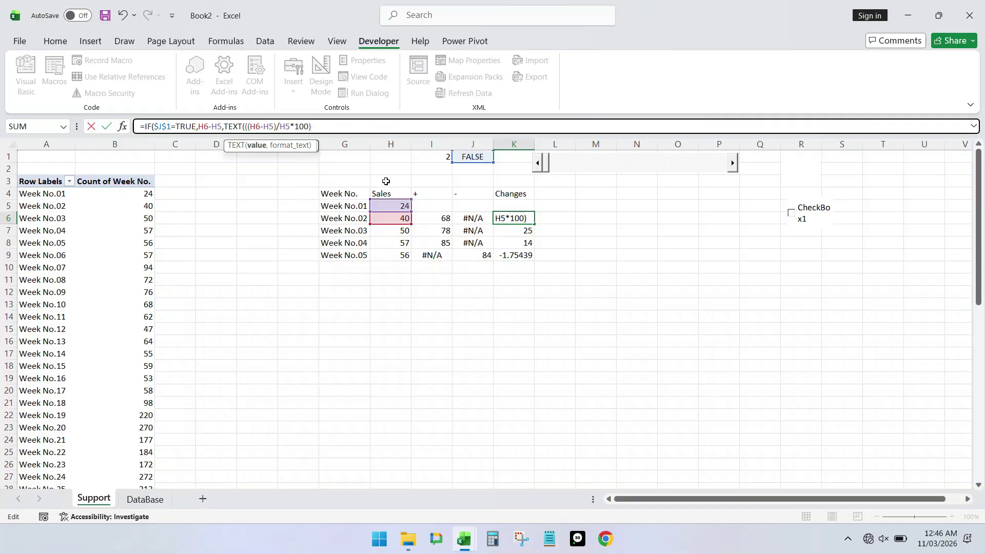
Finish the TEXT function in K6 with format "0", accept the formula correction, and fill the formula down to K9
text(,)
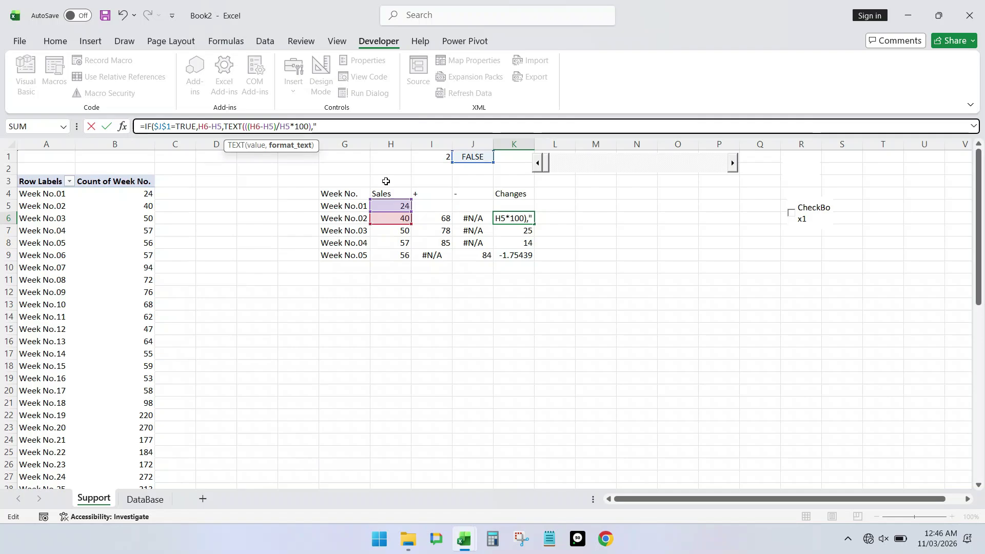
text(0)
key(BackSpace)
text(),"0"))
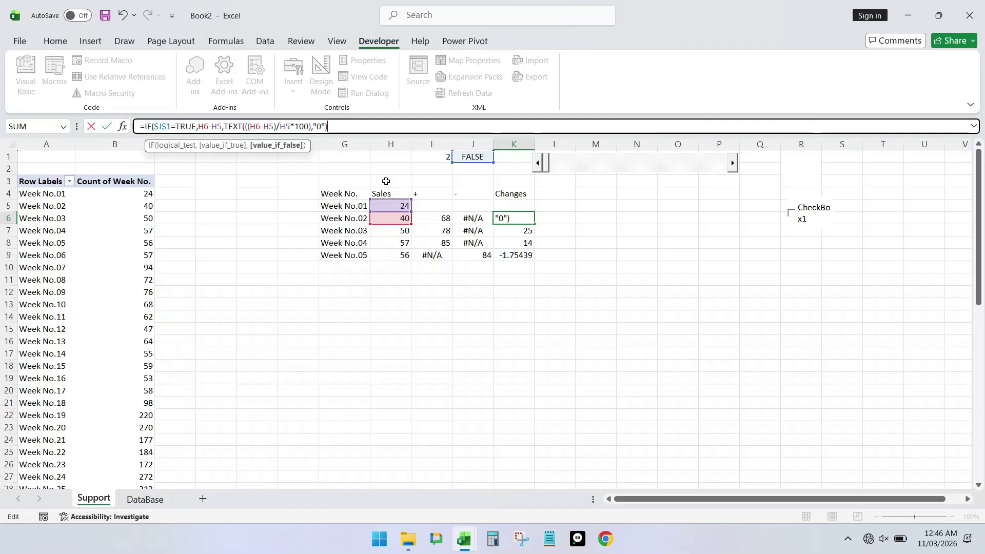
key(Return)
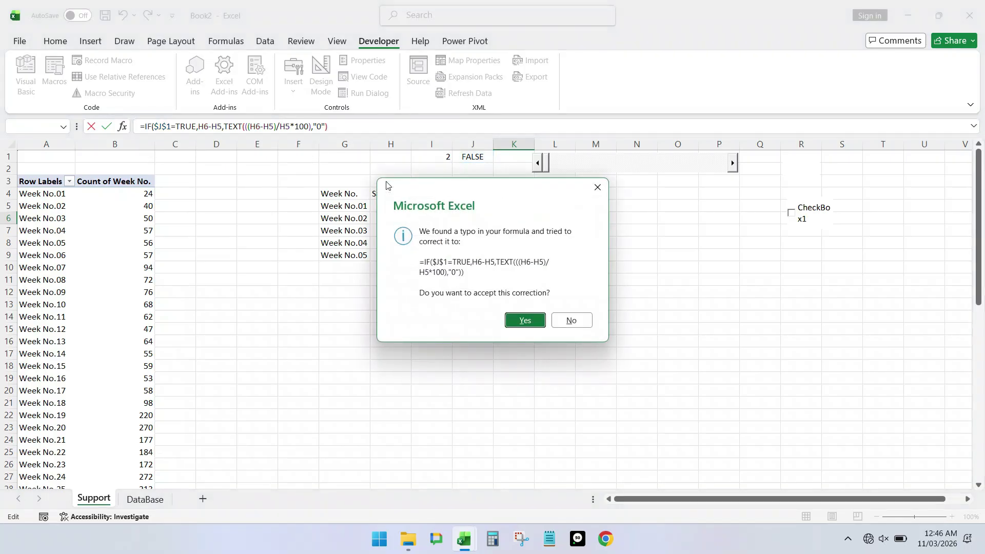
key(Return)
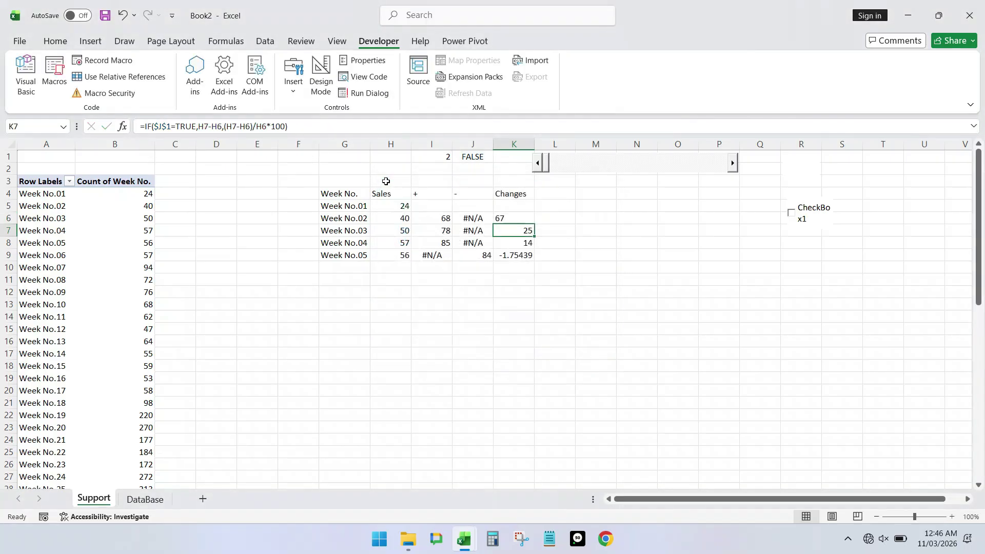
click(516, 219)
drag(534, 224, 538, 263)
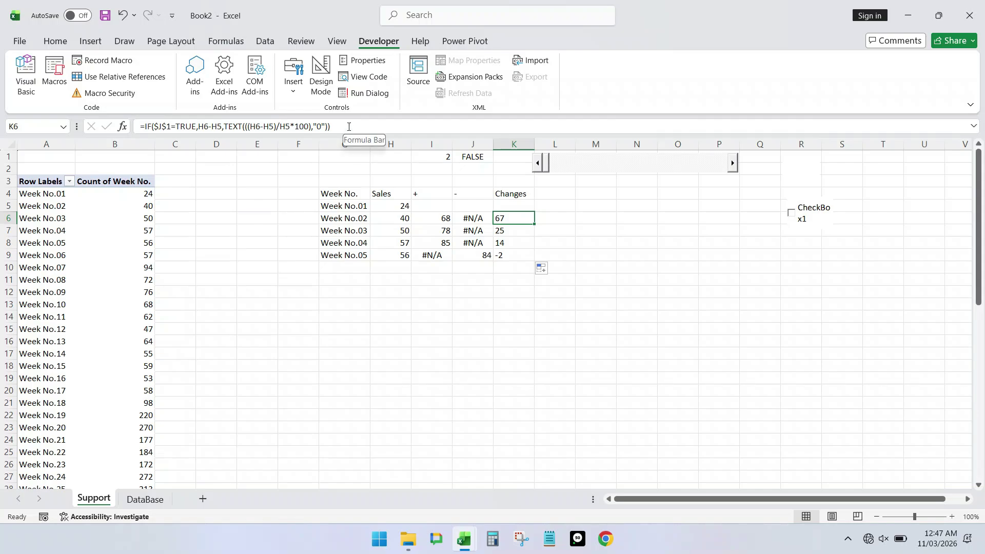
Append & "%" after the TEXT function in the K6 Changes formula and fill it down to K9
click(336, 126)
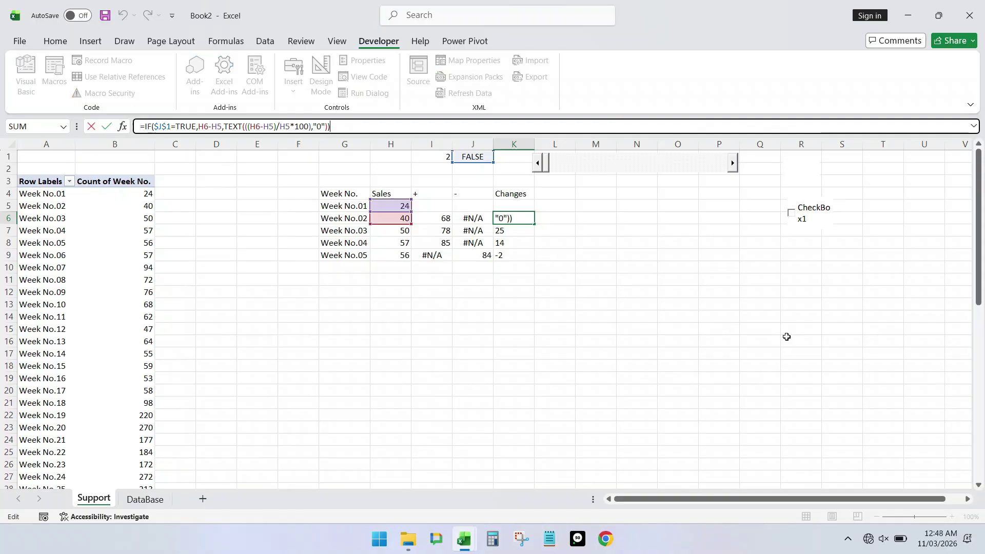
key(BackSpace)
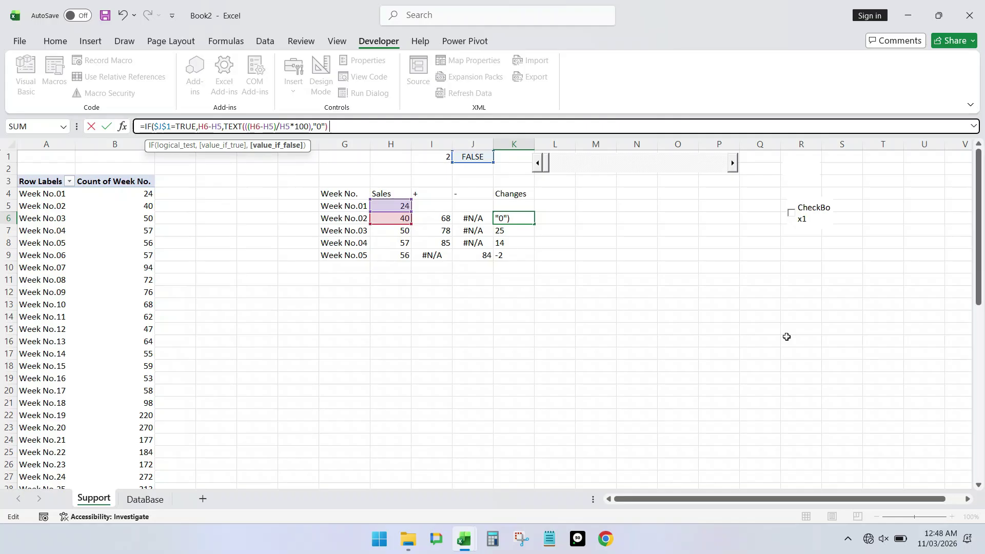
text(& "%")
key(Return)
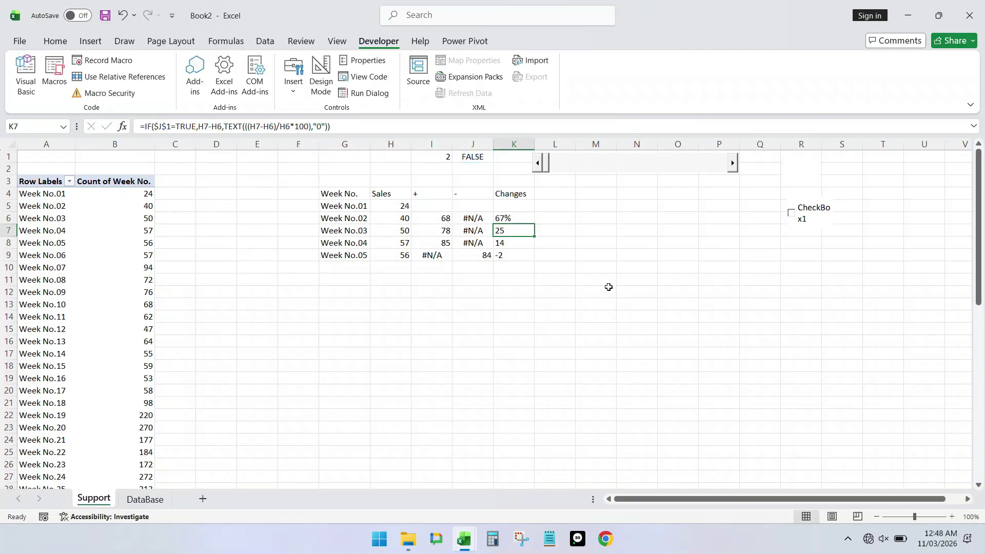
click(512, 217)
double_click(537, 224)
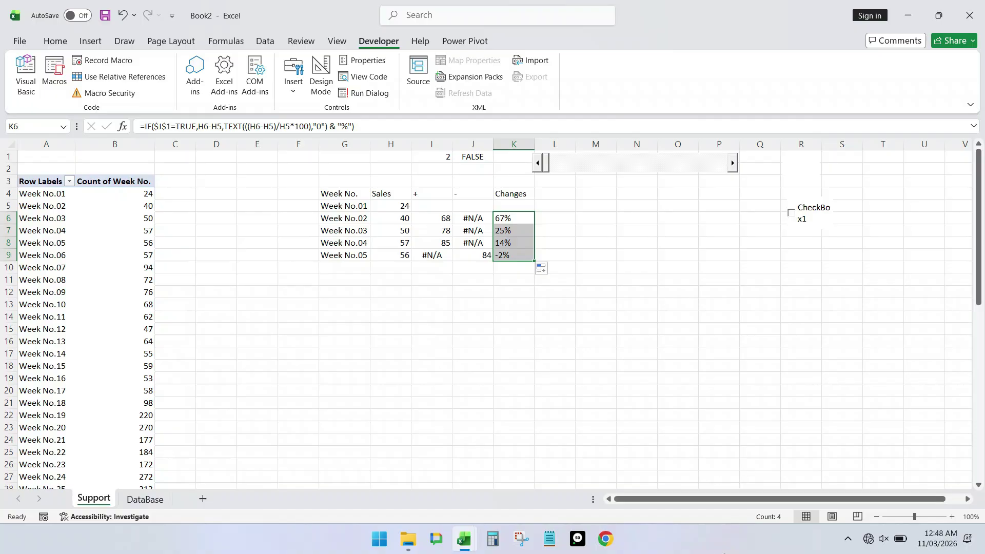
click(403, 219)
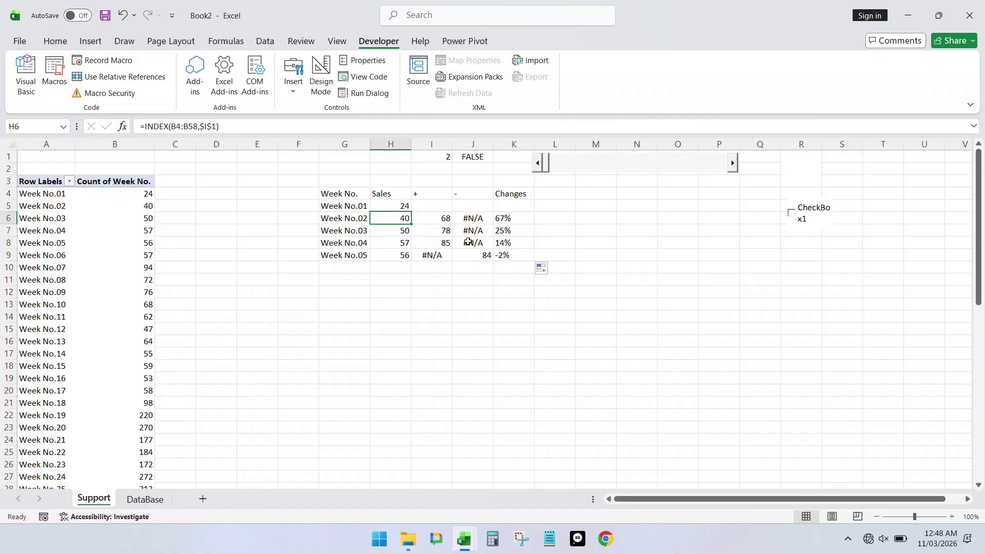
click(512, 217)
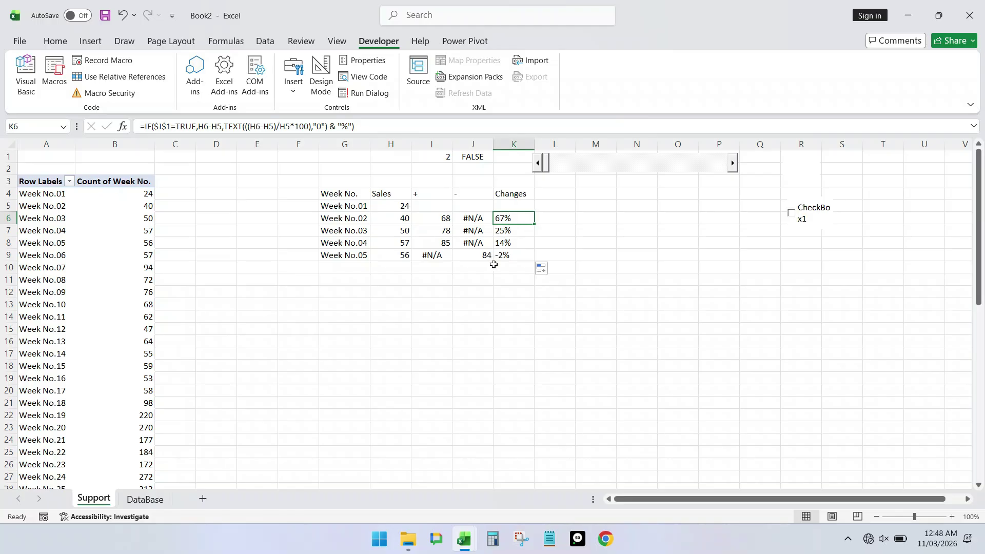
click(508, 258)
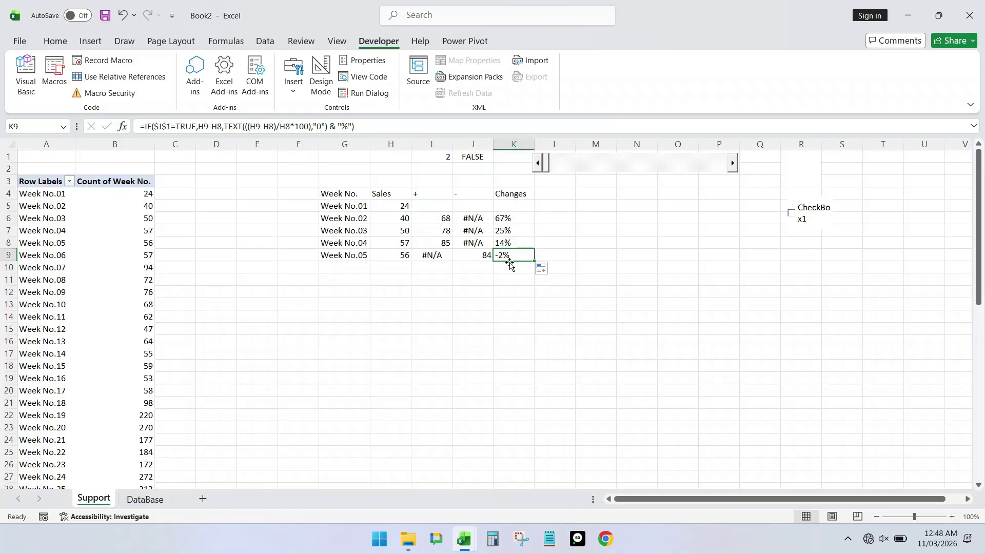
Add the column header Increase in L4, next to Changes
click(550, 195)
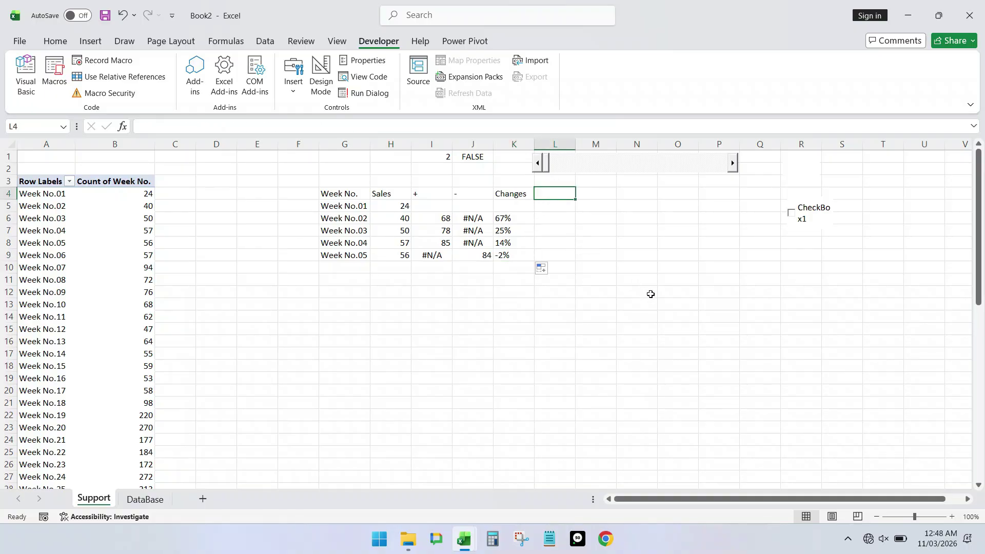
text(Inc)
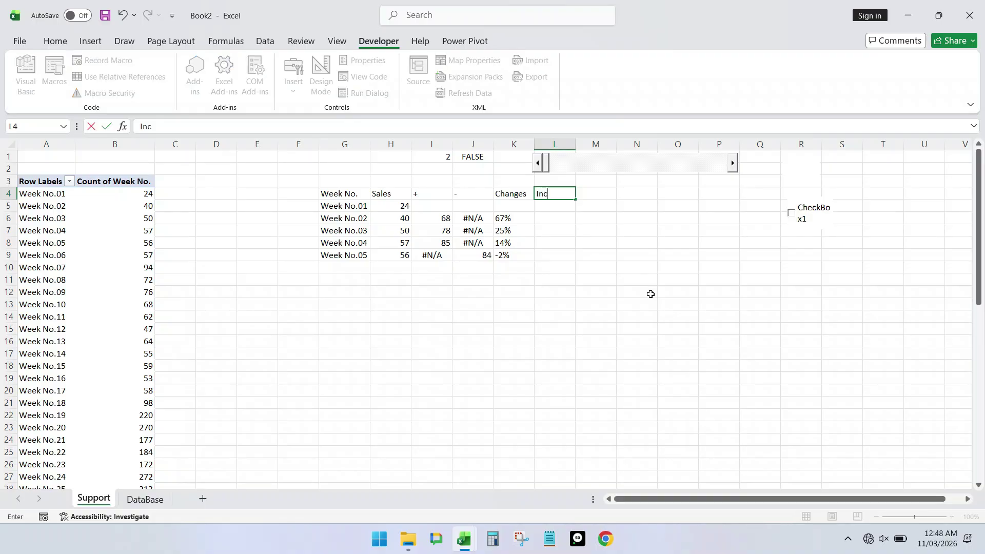
text(rease)
key(Return)
key(Return)
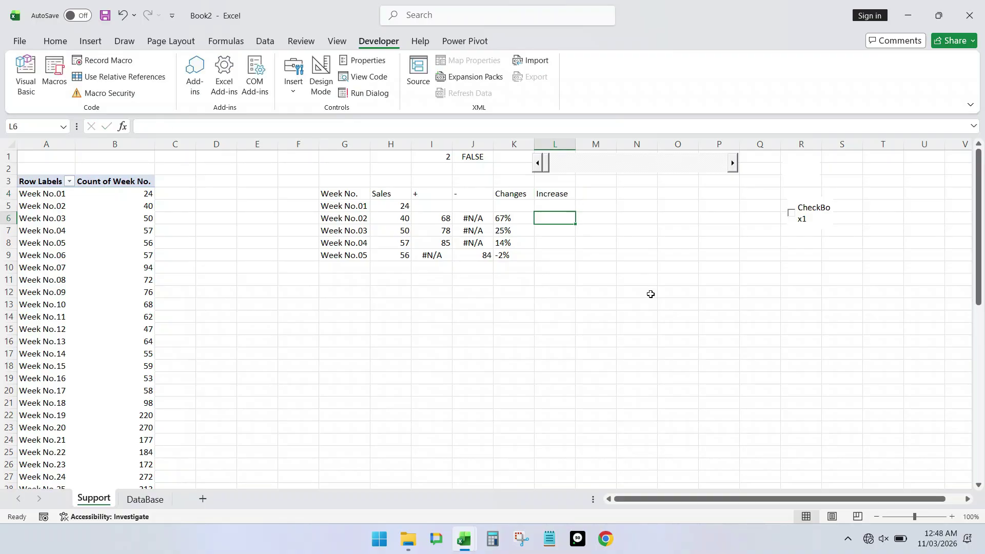
Enter =IF(H6>H5,"+" & K6,NA()) in L6 under Increase and fill it down to L9
text(=IF()
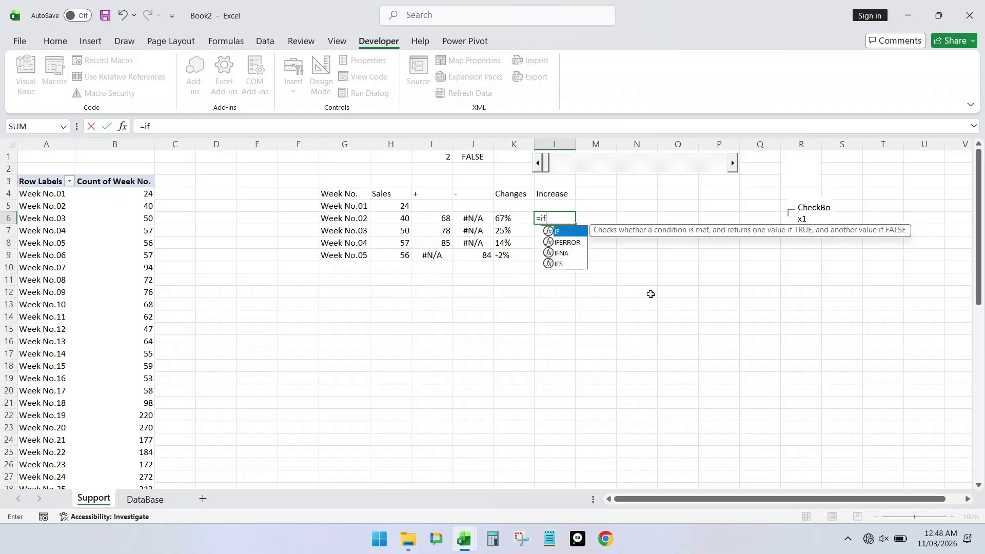
key(Left)
key(Left)
key(Left)
key(Left)
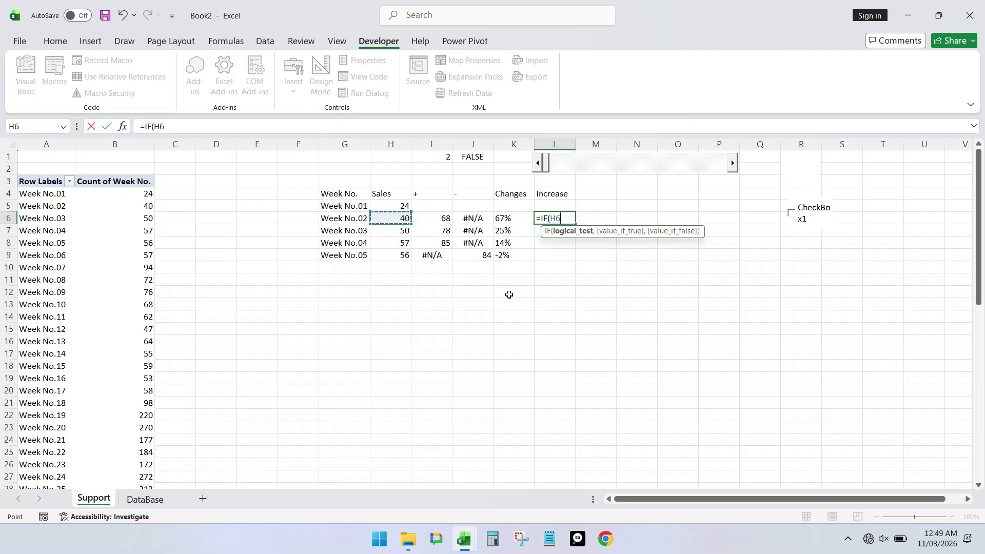
text(>)
click(391, 205)
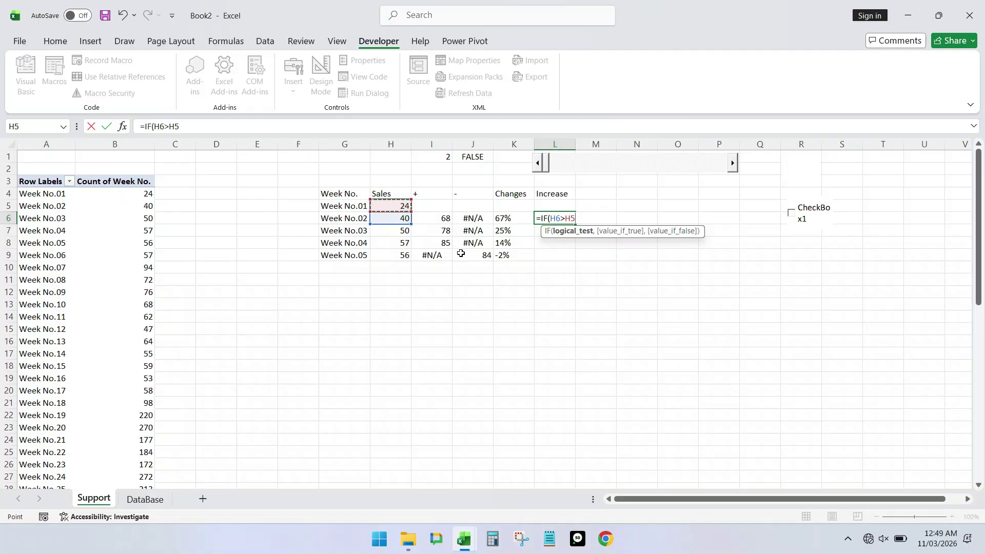
text(,"+" &)
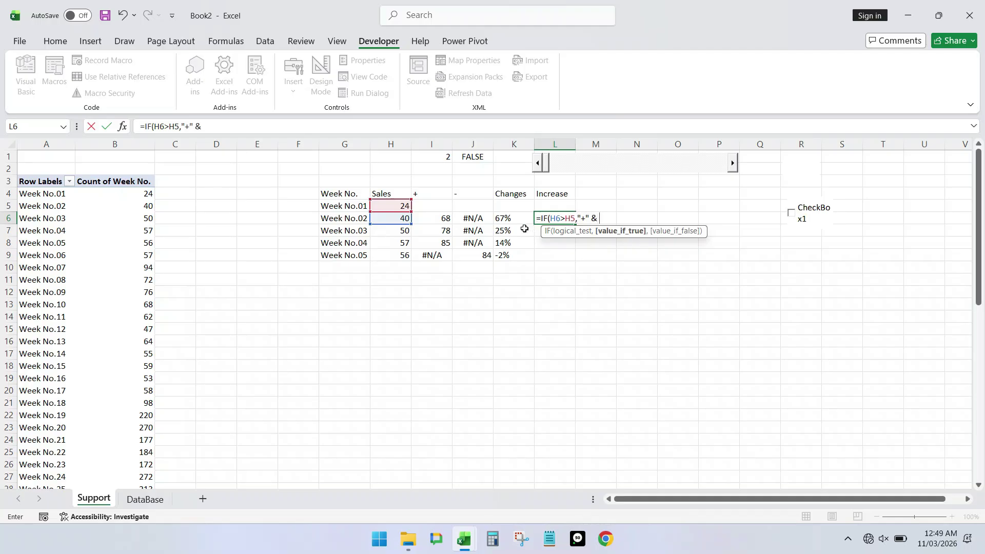
click(507, 218)
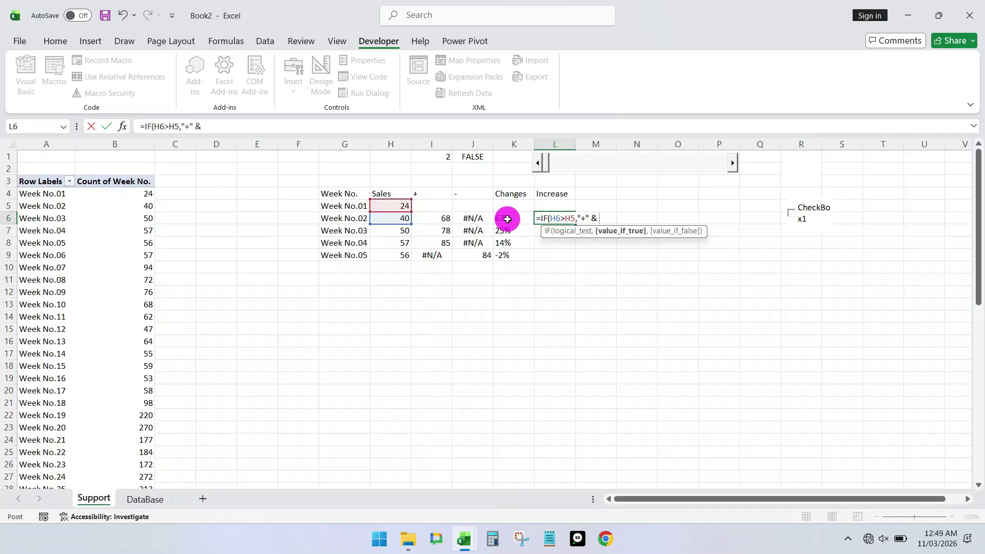
text(,)
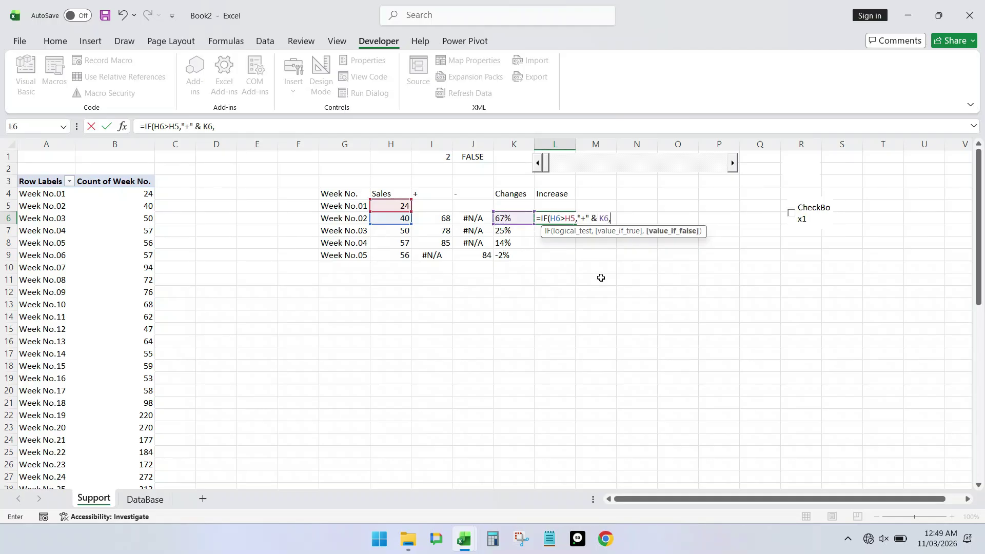
text(NA()))
key(Return)
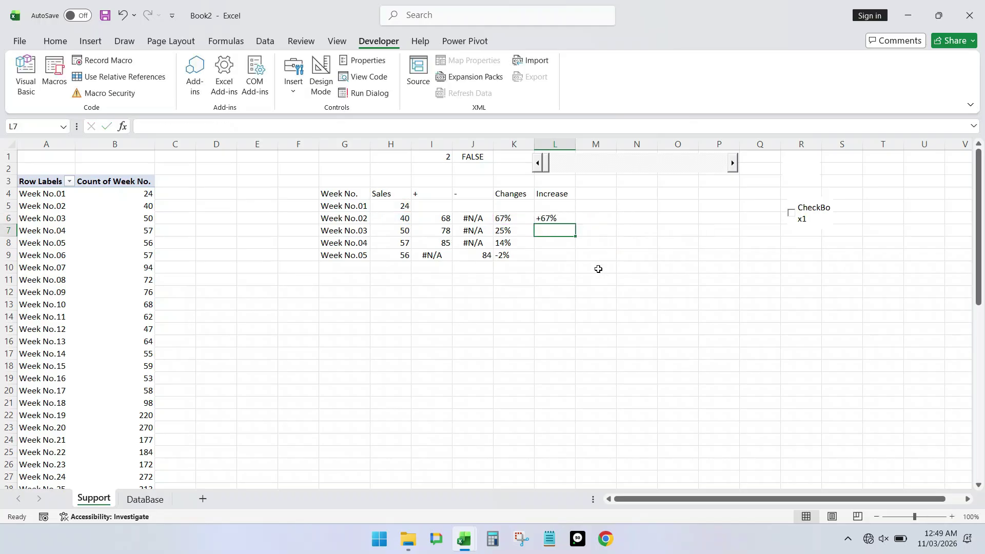
click(565, 218)
double_click(575, 224)
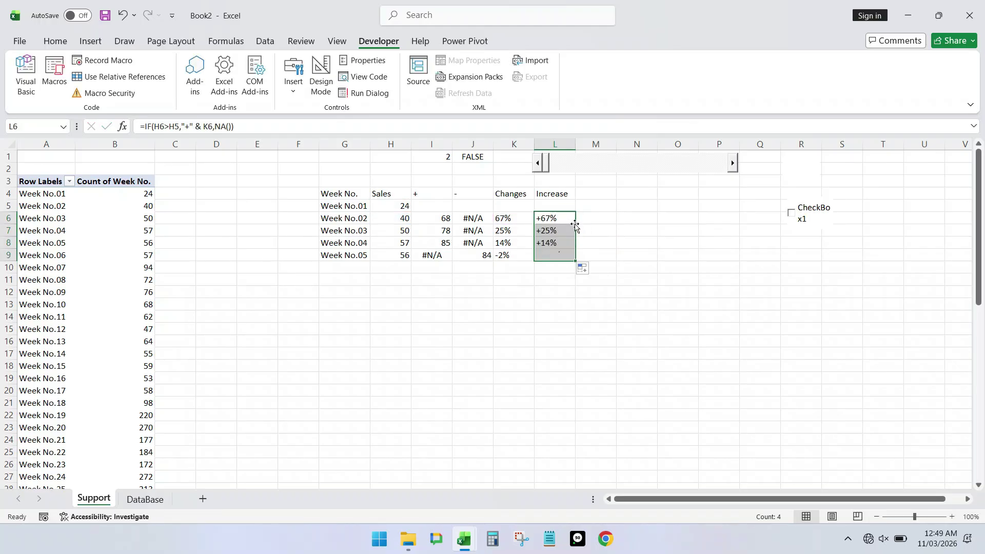
Add the column header Decrease in M4, next to Increase
click(596, 192)
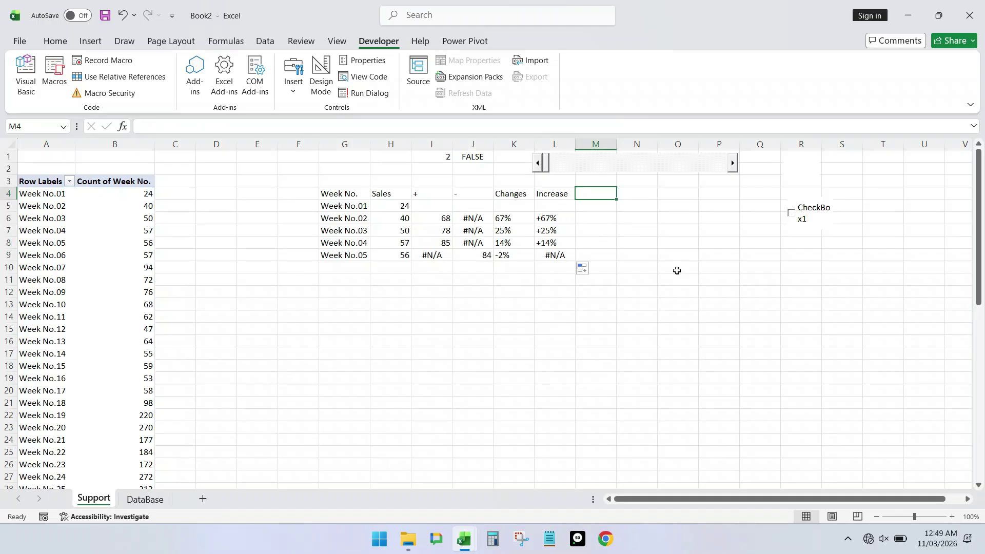
text(Decrease)
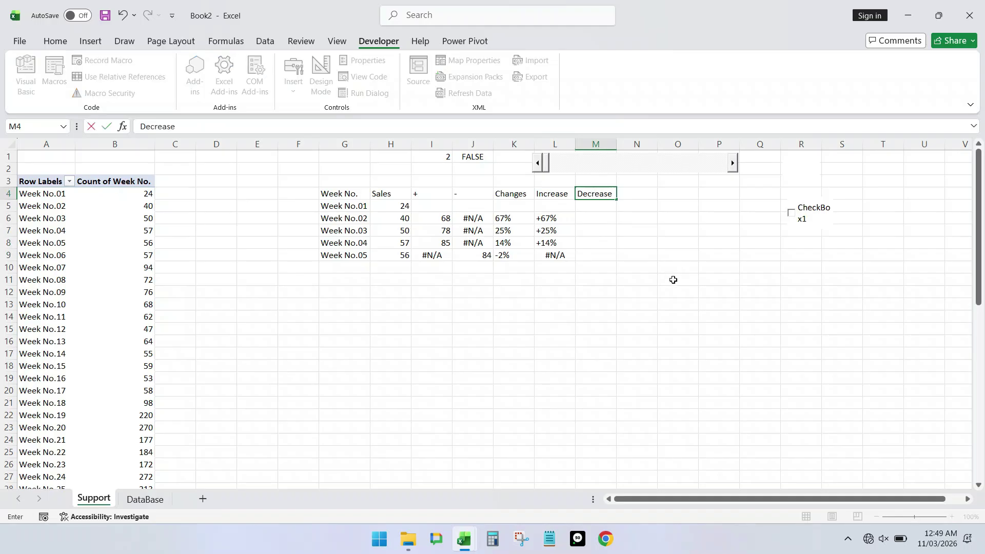
key(Return)
key(Down)
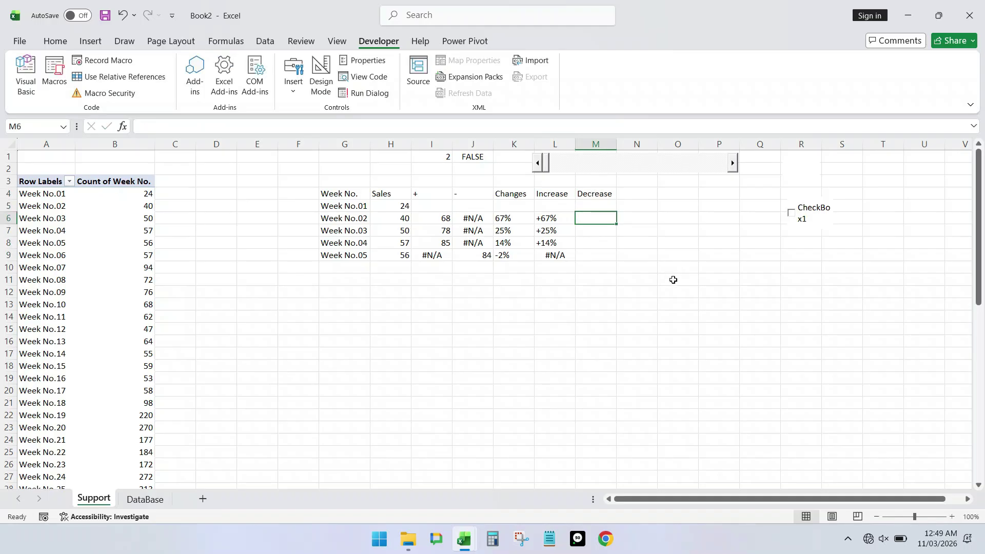
Enter the formula =IF(H6<H5,K6,NA()) in M6 under Decrease
text(=)
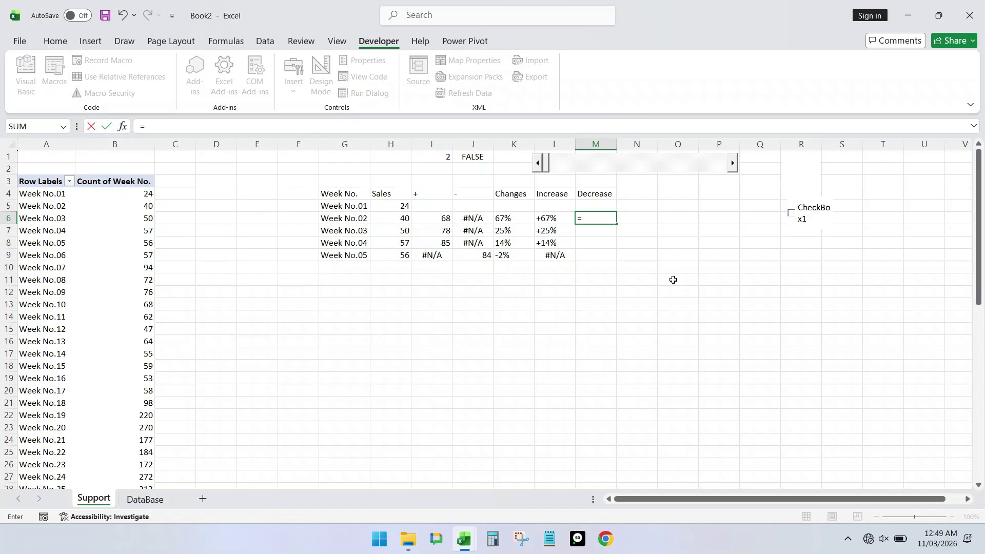
text(IF()
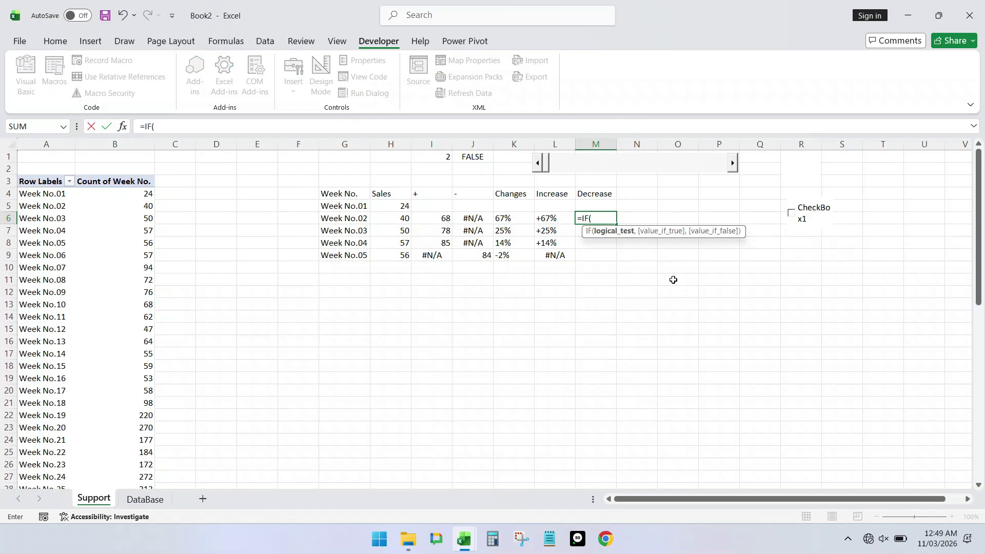
click(402, 218)
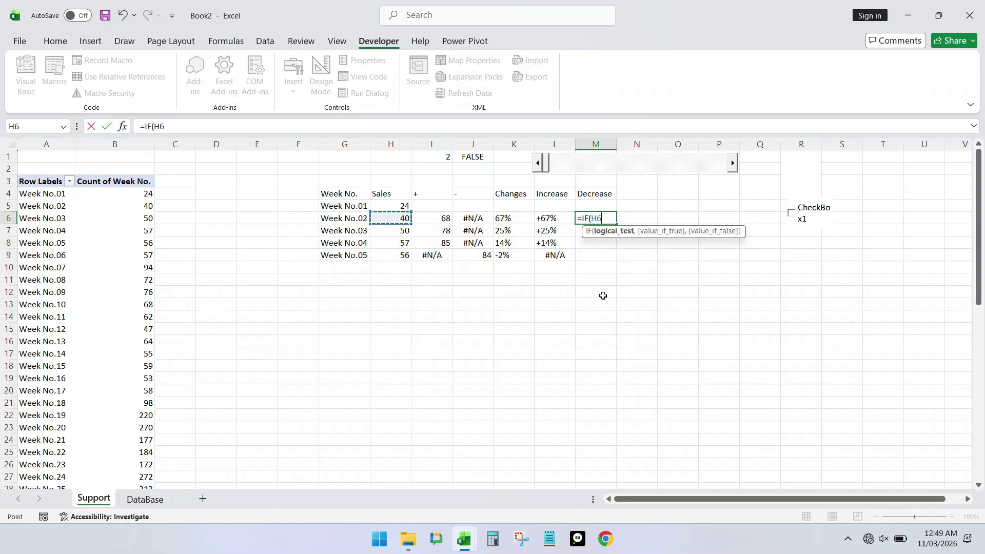
text(<)
click(398, 205)
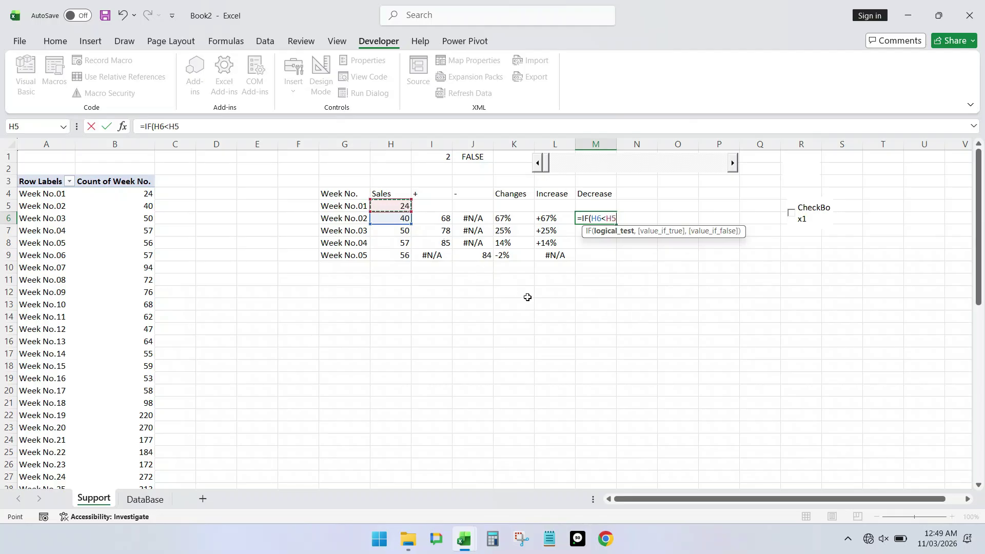
text(,)
click(510, 218)
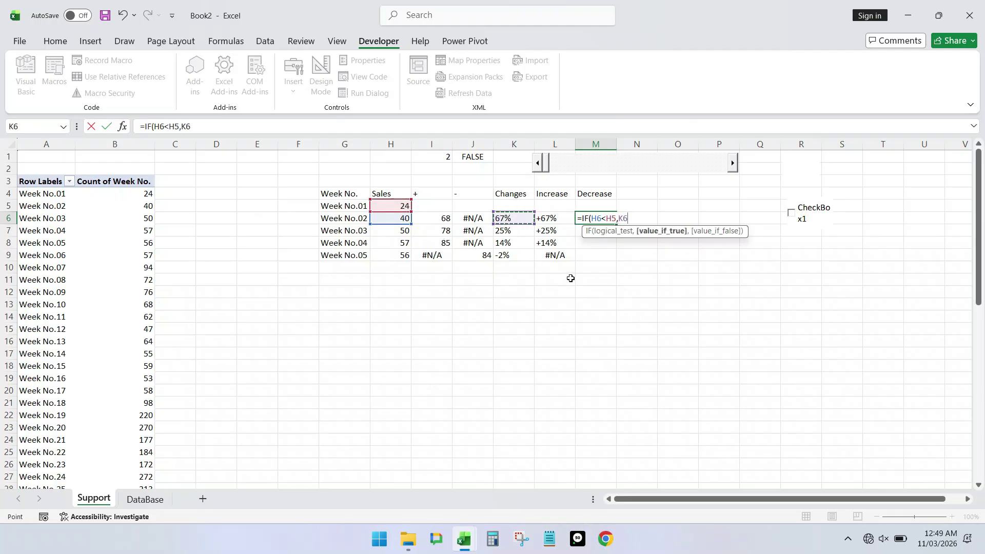
text(,)
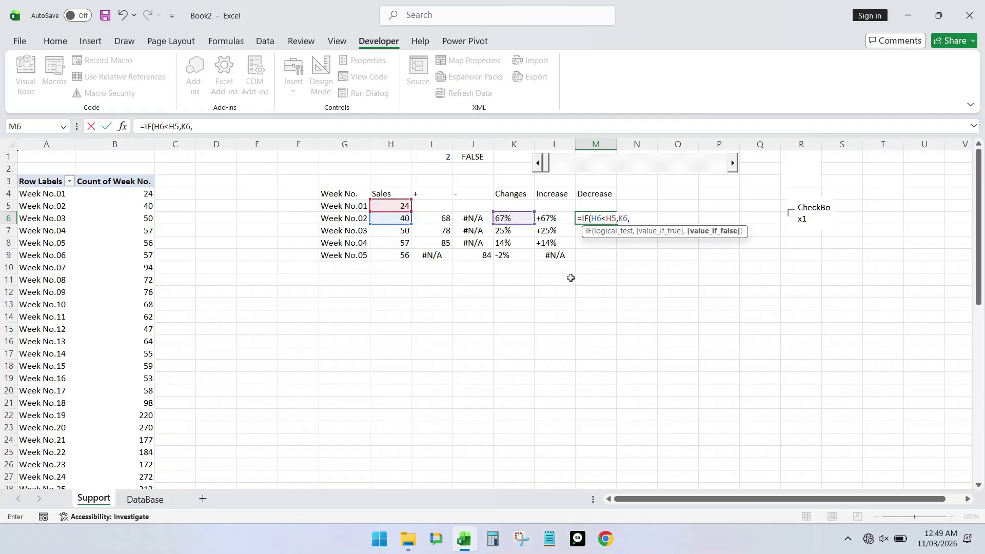
text(n)
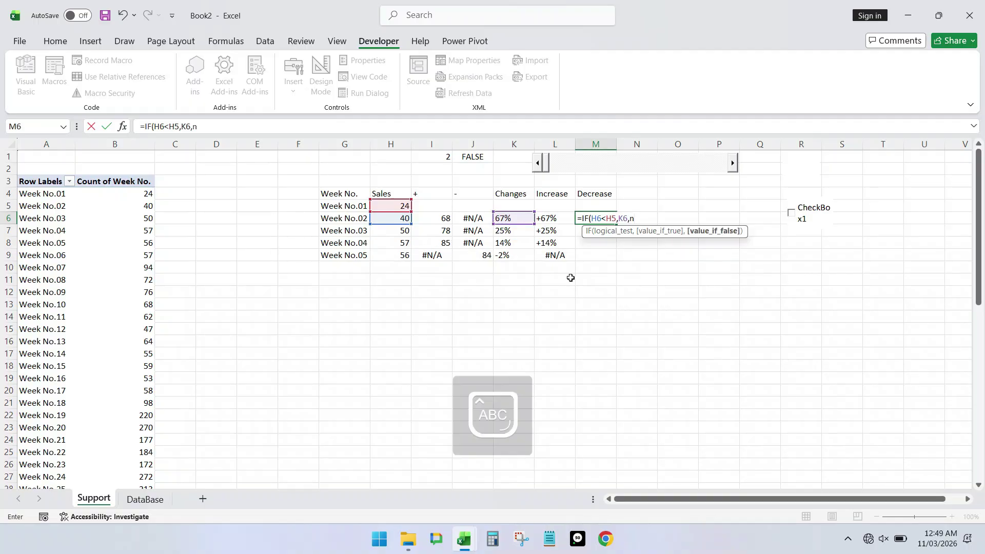
text(A)
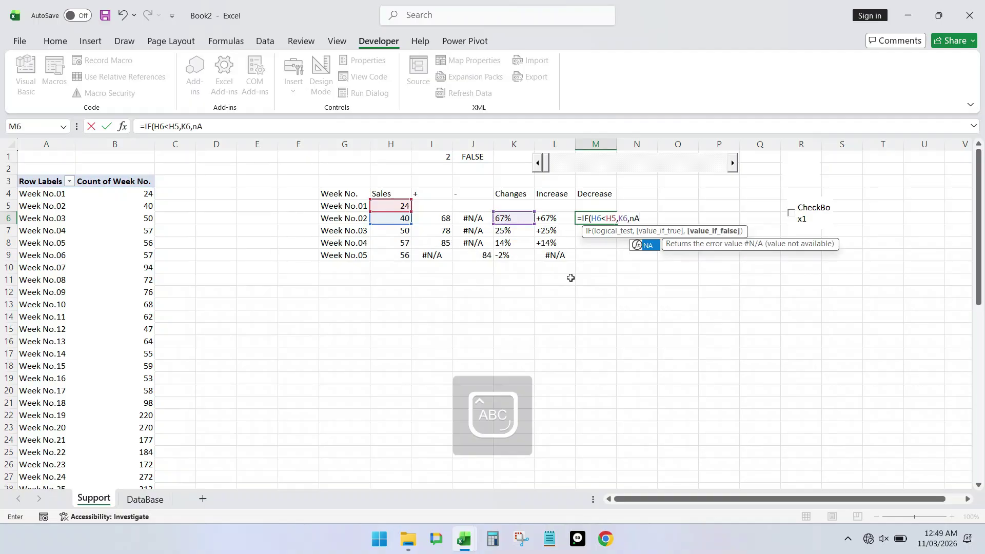
key(Tab)
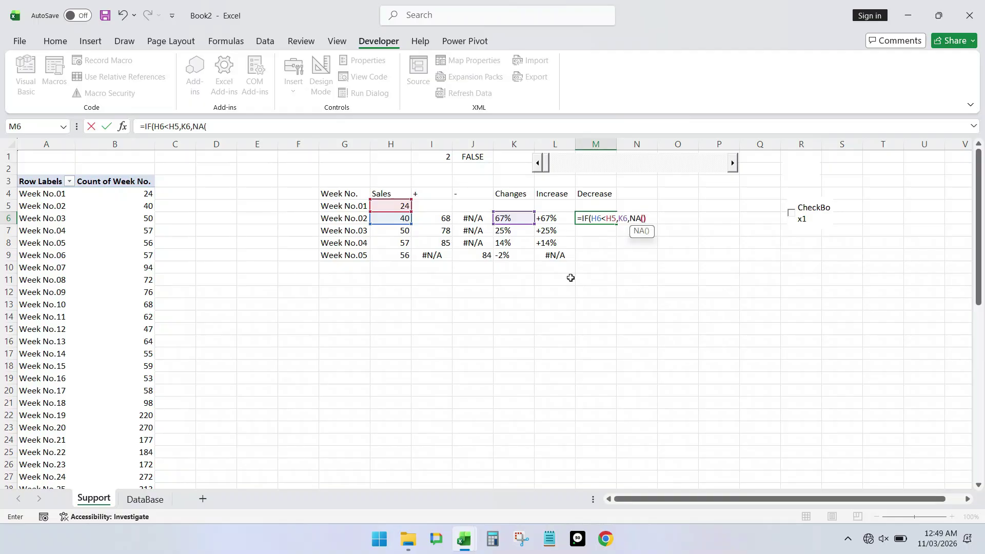
text()))
key(Return)
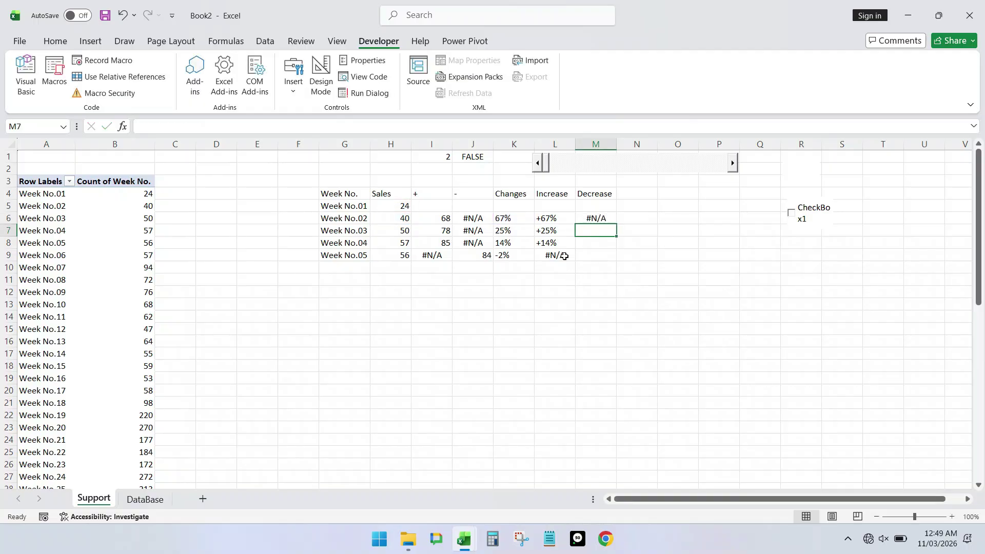
Fill the M6 Decrease formula down to M9
click(572, 219)
click(605, 219)
drag(617, 223, 617, 223)
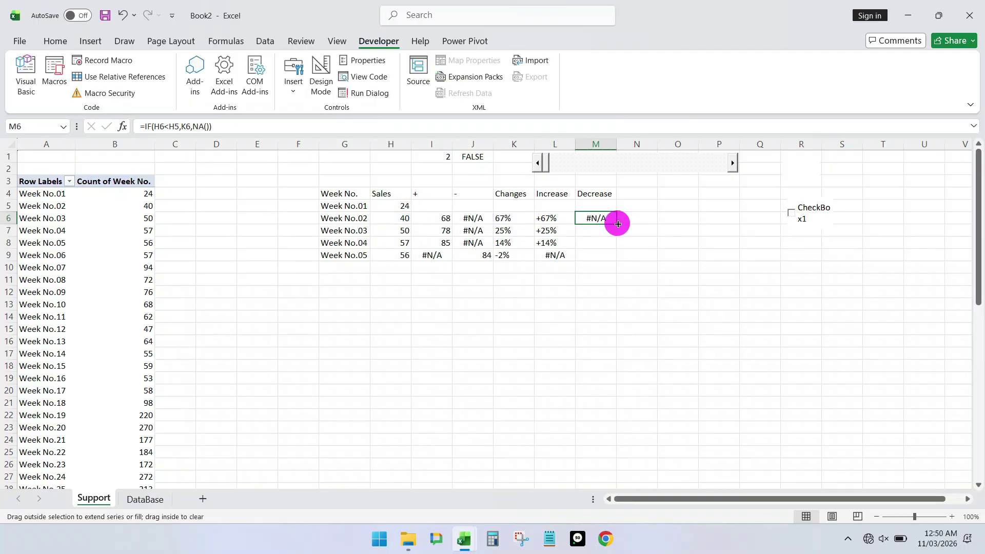
double_click(617, 224)
Insert a 2-D clustered column chart from the Week No., Sales, + and - columns (G4:J9) and place it below the table
click(346, 194)
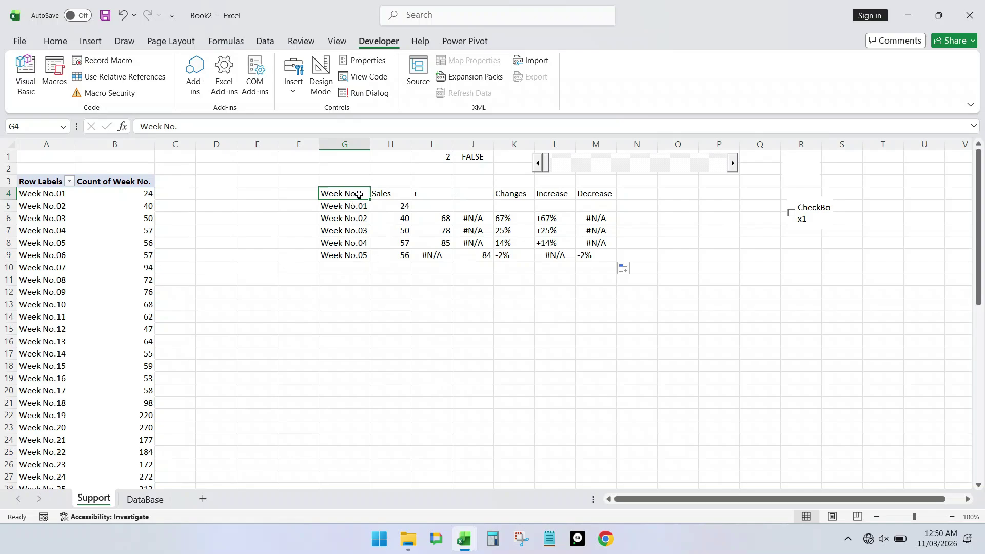
drag(359, 194, 361, 251)
drag(362, 195, 350, 258)
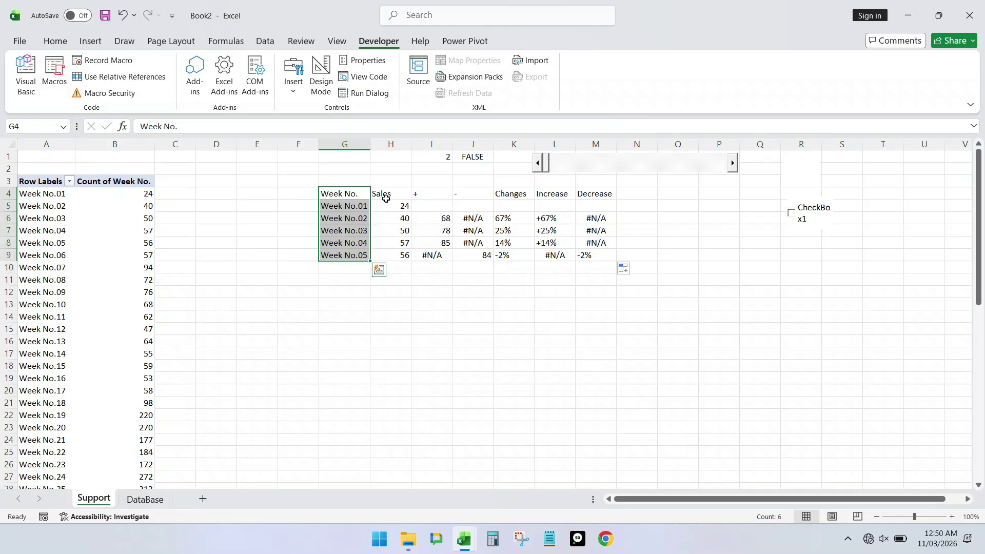
drag(385, 195, 388, 251)
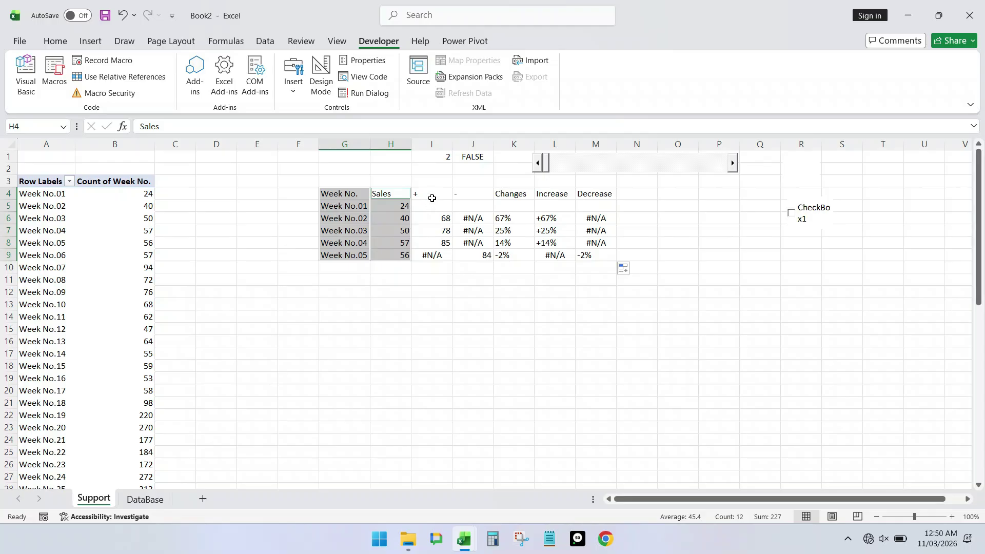
drag(426, 197, 434, 255)
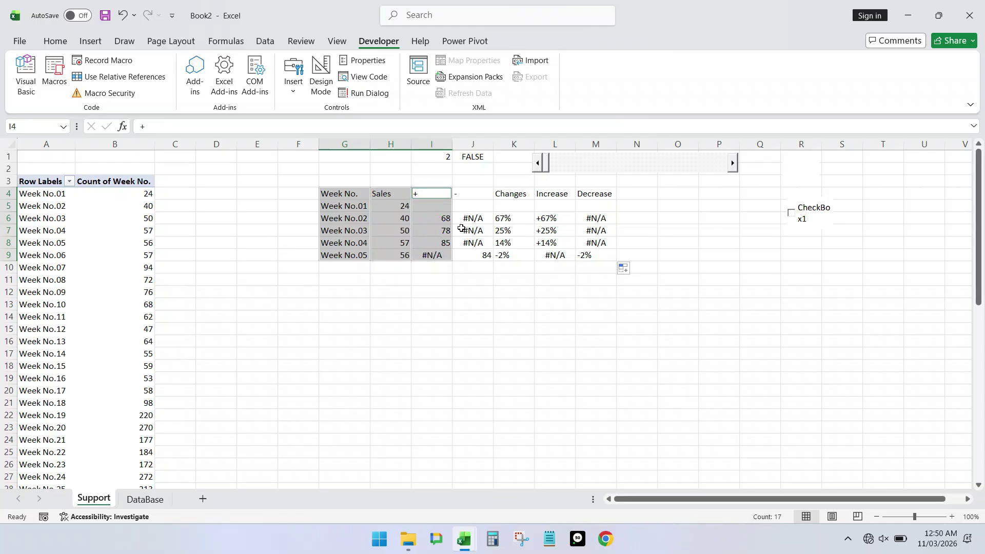
drag(464, 199, 479, 258)
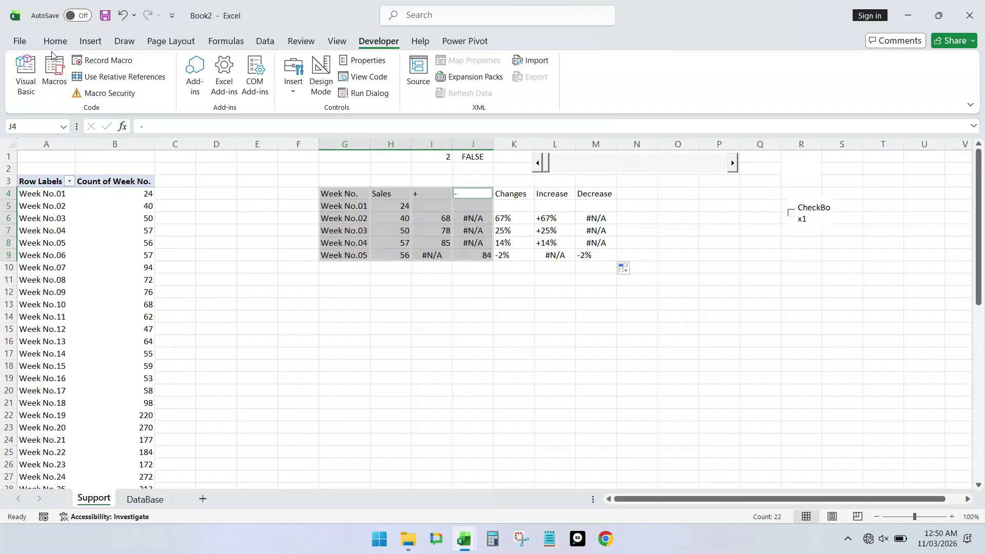
click(87, 44)
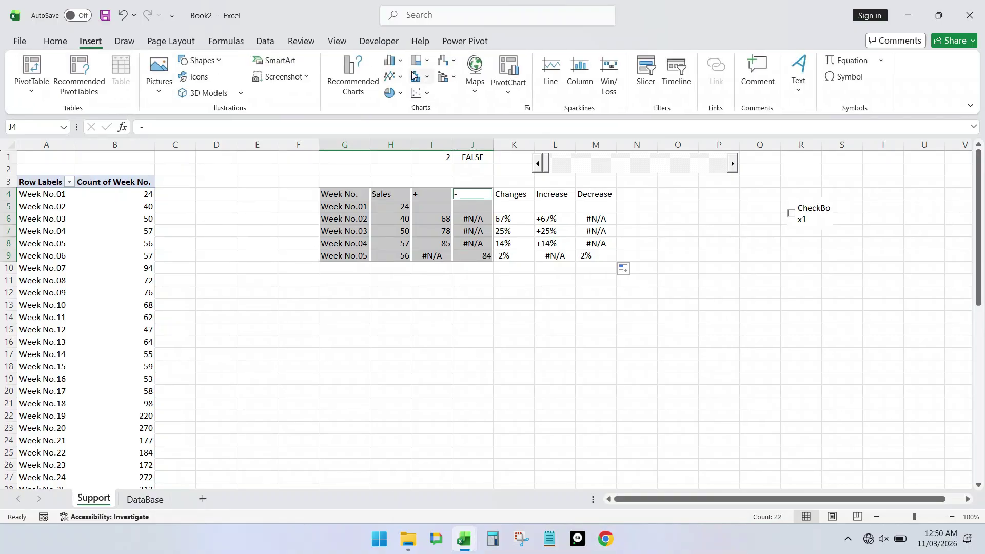
click(393, 60)
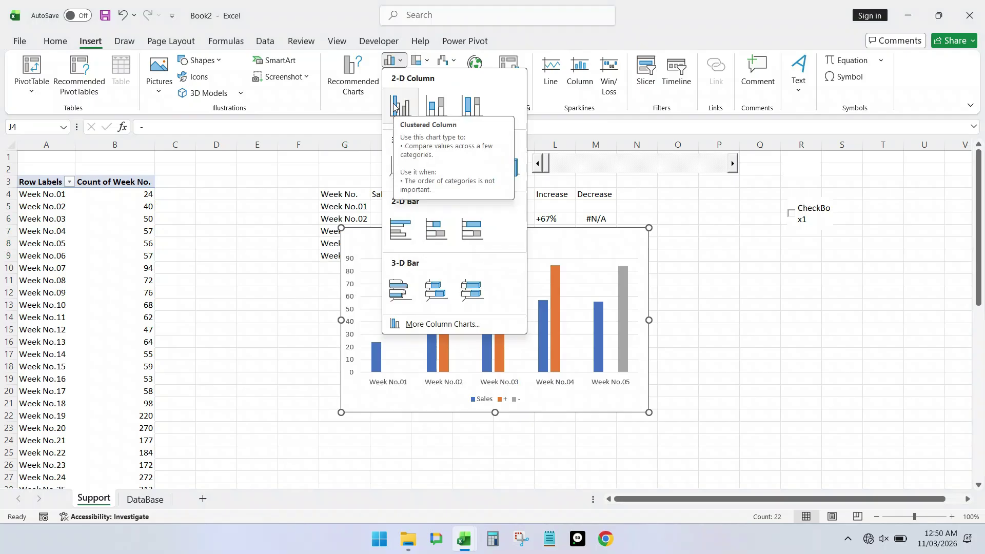
click(394, 106)
drag(578, 232, 557, 296)
Remove the chart's title, vertical axis and gridlines, and shift the chart slightly down and to the left
click(480, 305)
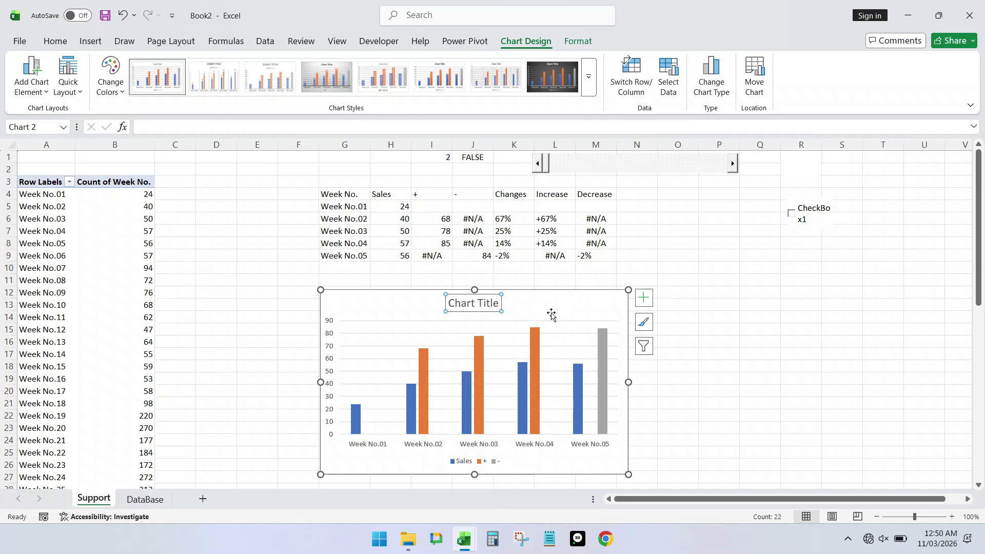
key(Delete)
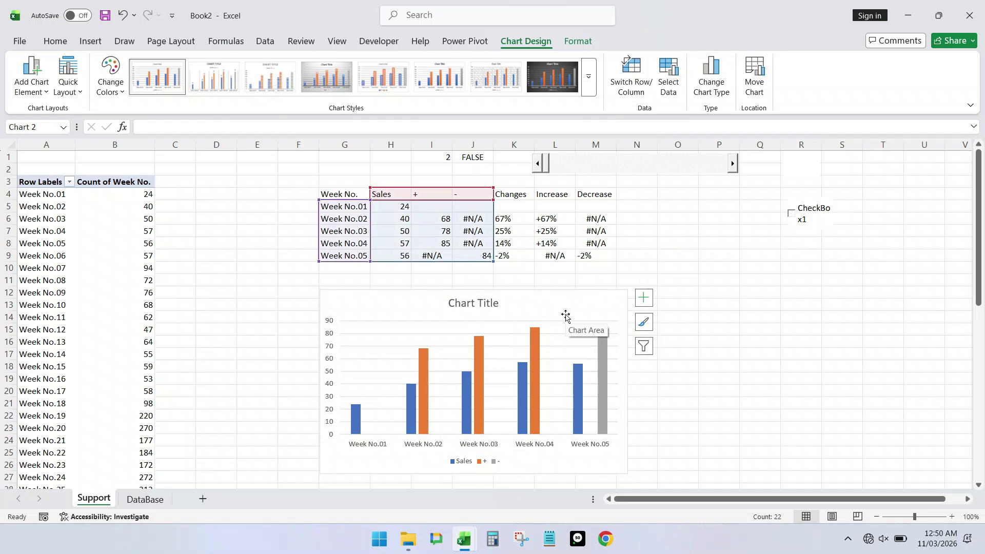
click(330, 306)
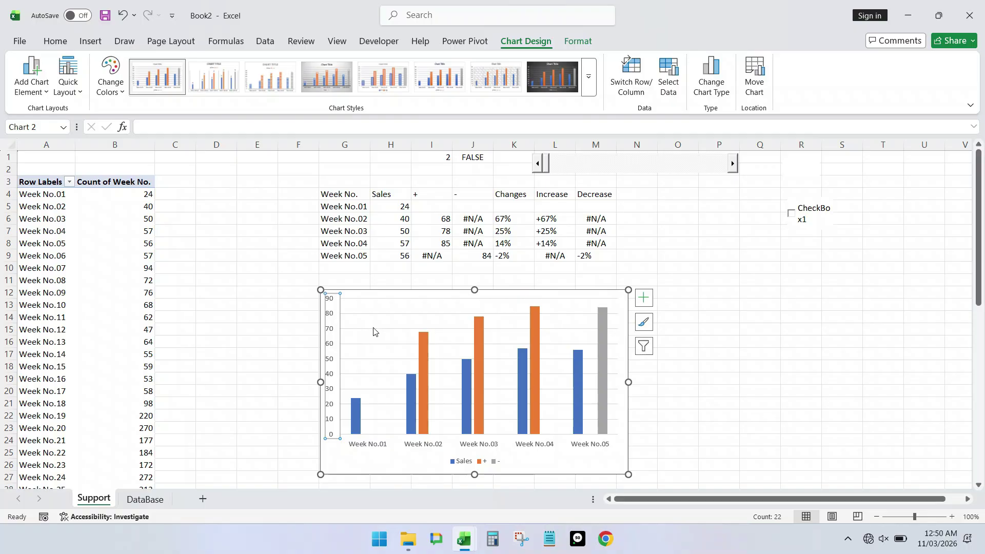
key(Delete)
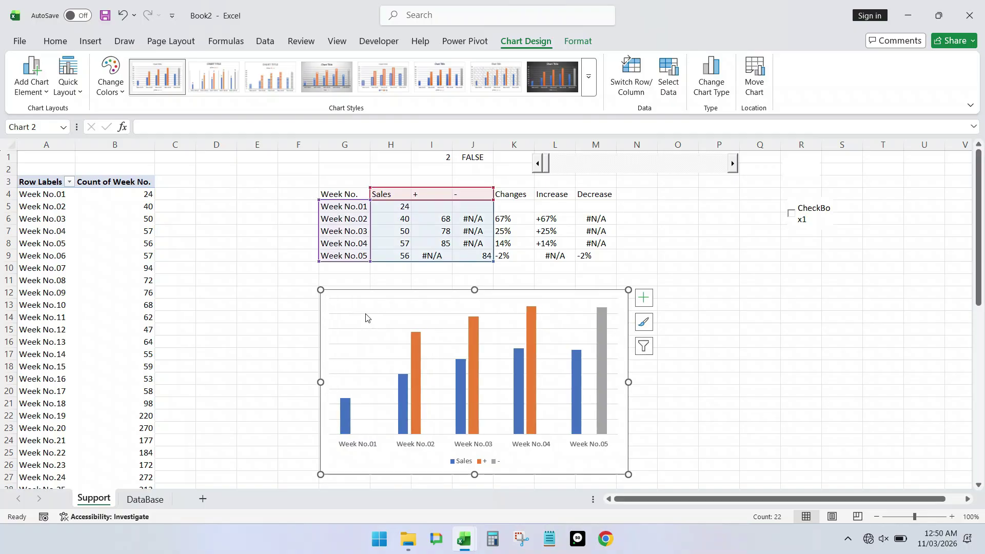
click(401, 316)
key(Escape)
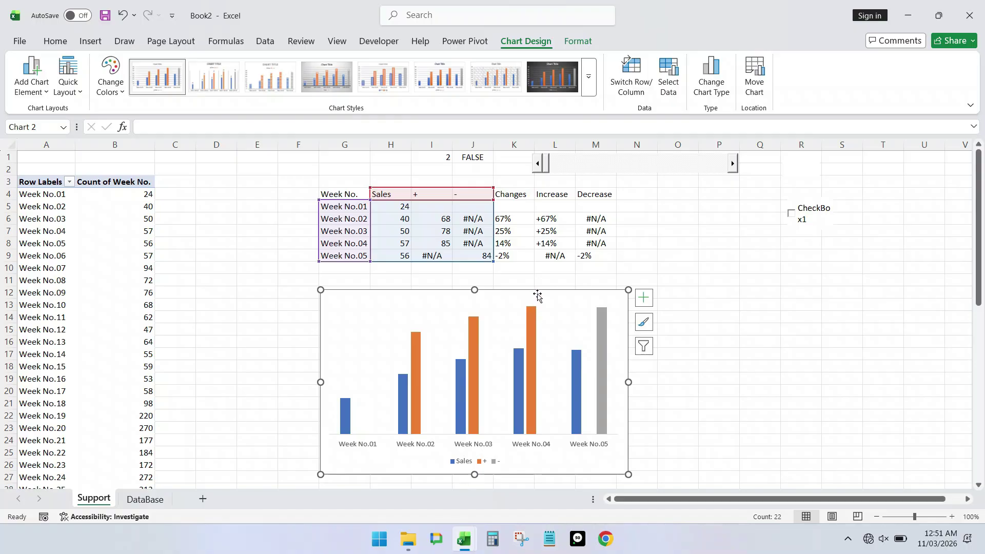
mouse_move(537, 296)
mouse_down()
mouse_move(762, 273)
mouse_move(701, 303)
mouse_move(504, 301)
mouse_move(484, 288)
mouse_move(526, 307)
mouse_up()
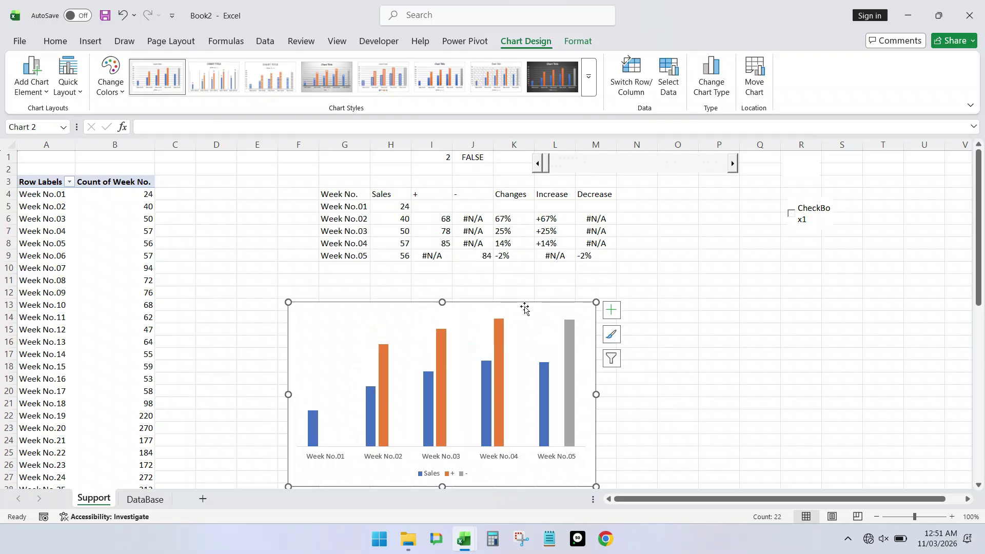
Change the chart to a custom combo with Sales as Clustered Column and the + and - series as Line with Markers
click(711, 76)
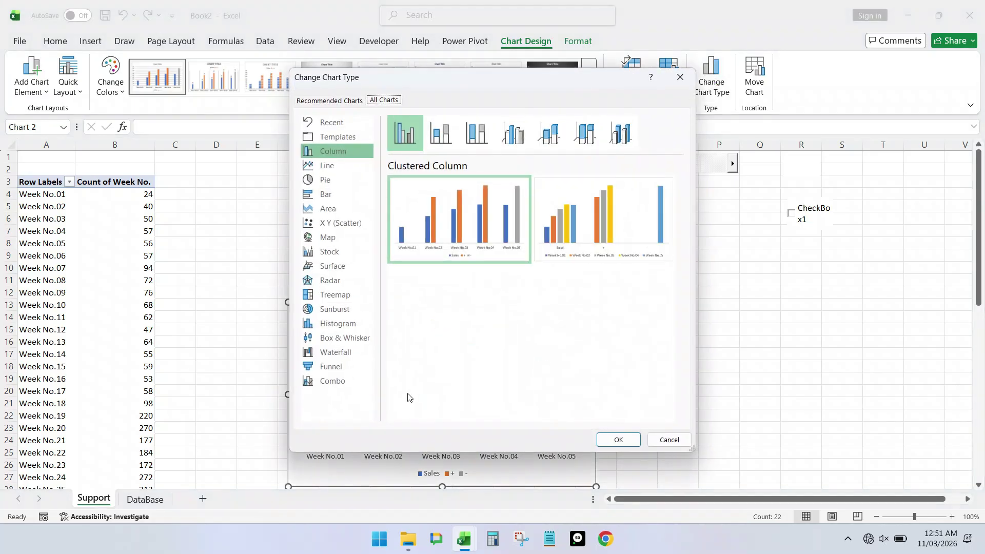
click(336, 381)
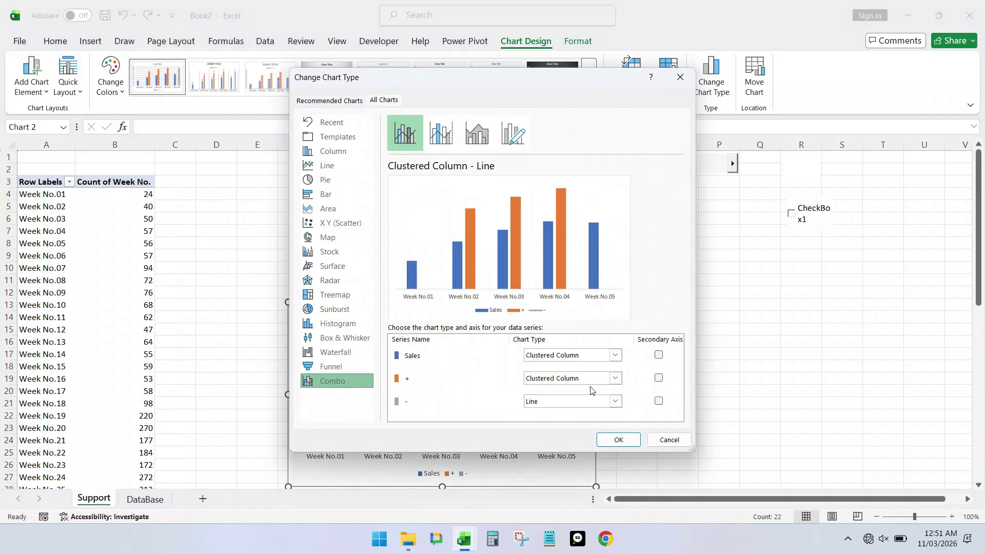
click(614, 378)
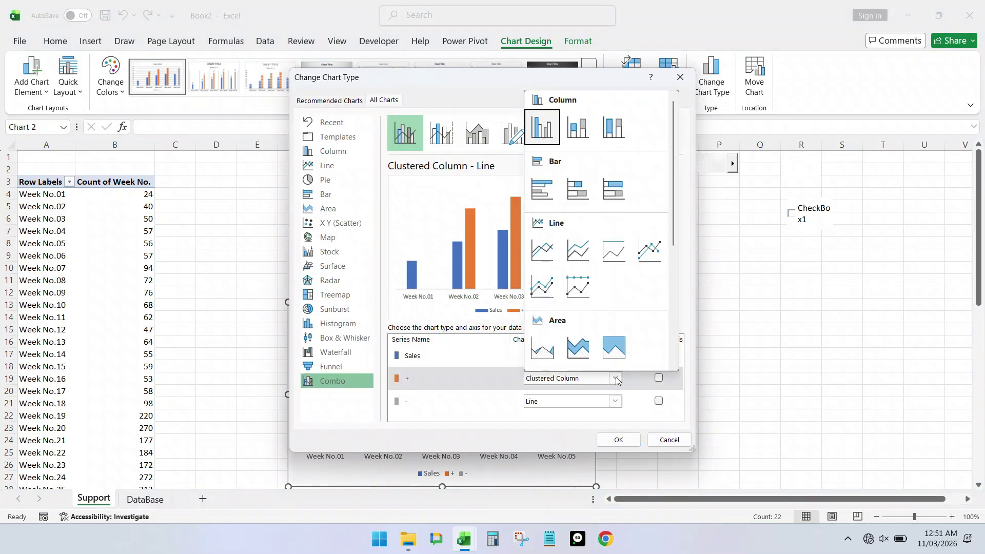
click(650, 251)
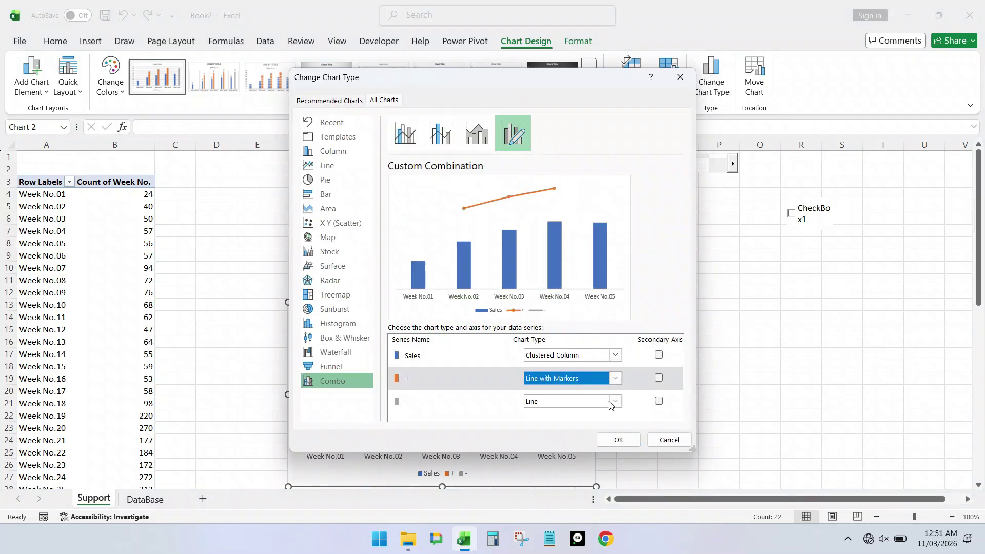
click(621, 401)
click(651, 272)
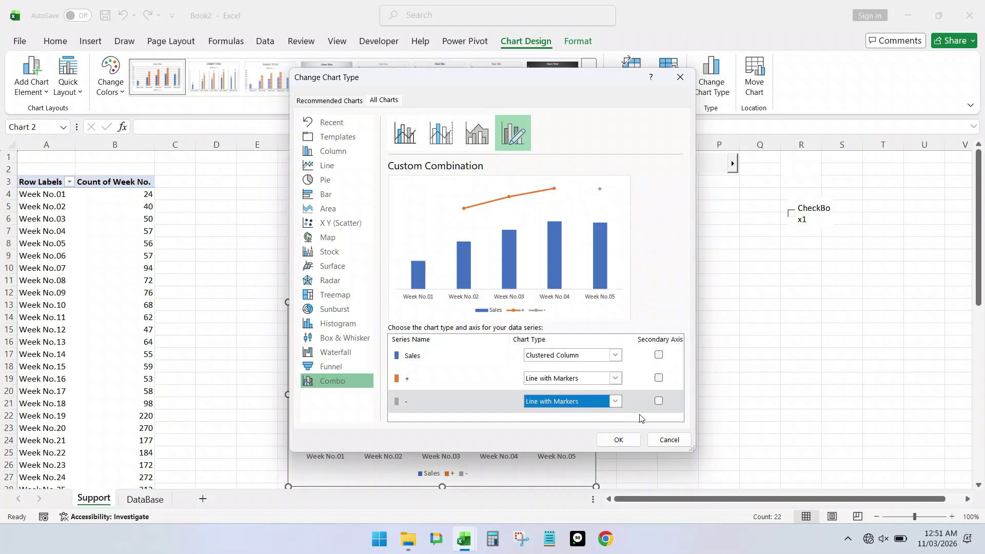
click(630, 440)
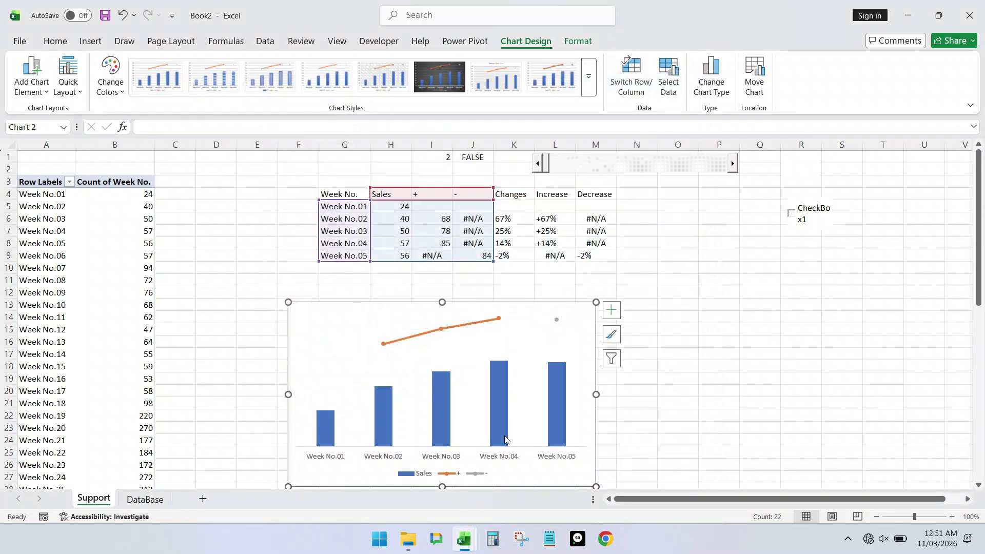
Set the + series to no outline so that only its markers are drawn
click(468, 325)
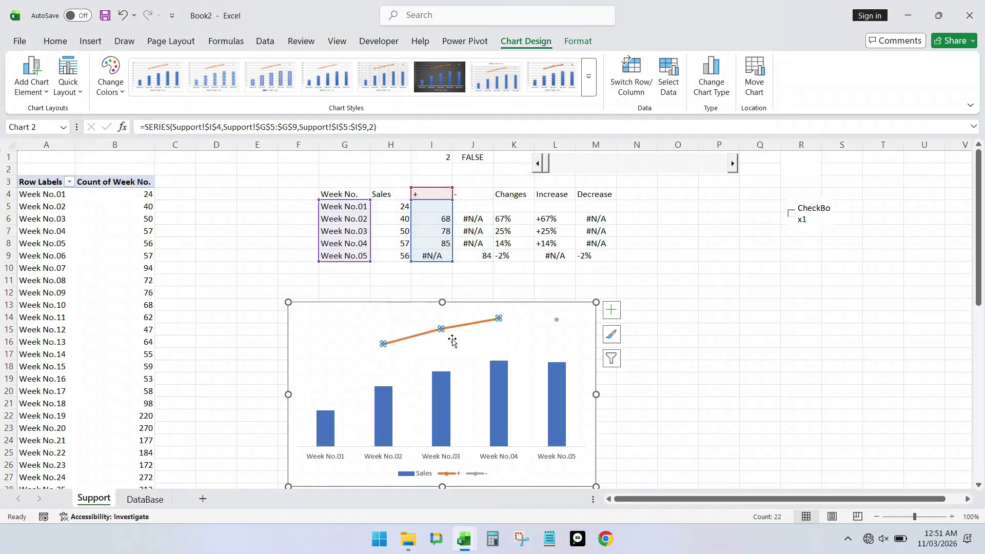
click(574, 43)
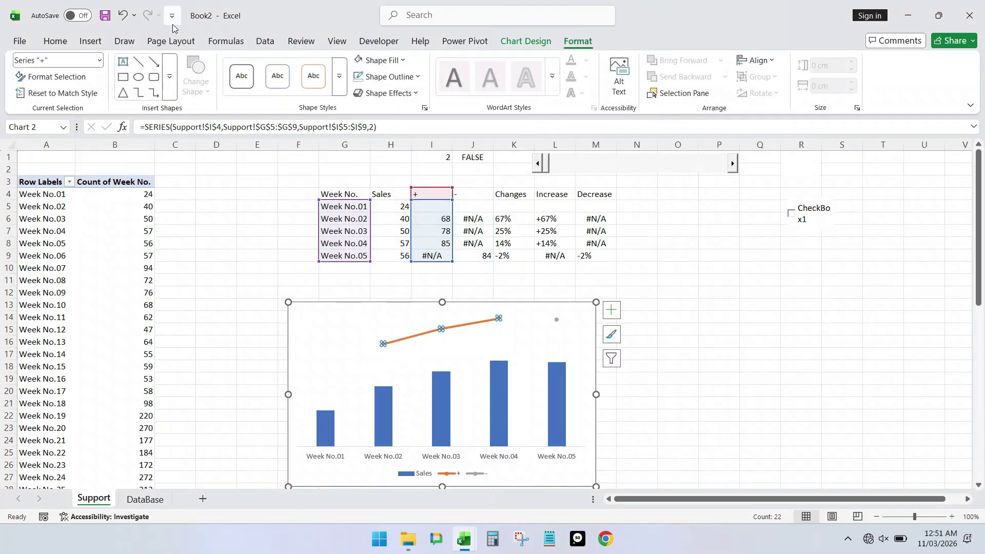
click(415, 77)
click(391, 312)
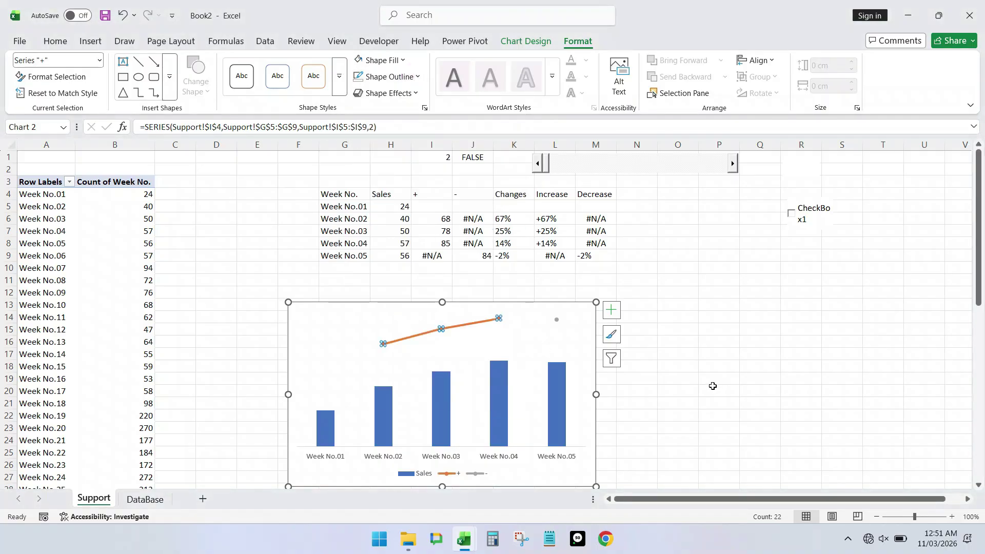
click(672, 369)
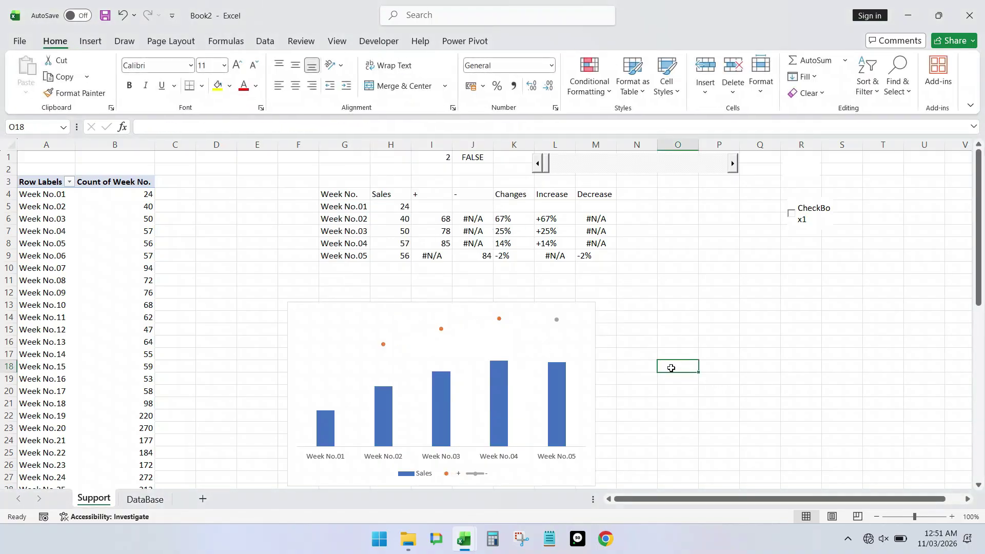
Add data labels to the Sales columns in the chart
scroll(649, 357, down, 2)
right_click(329, 356)
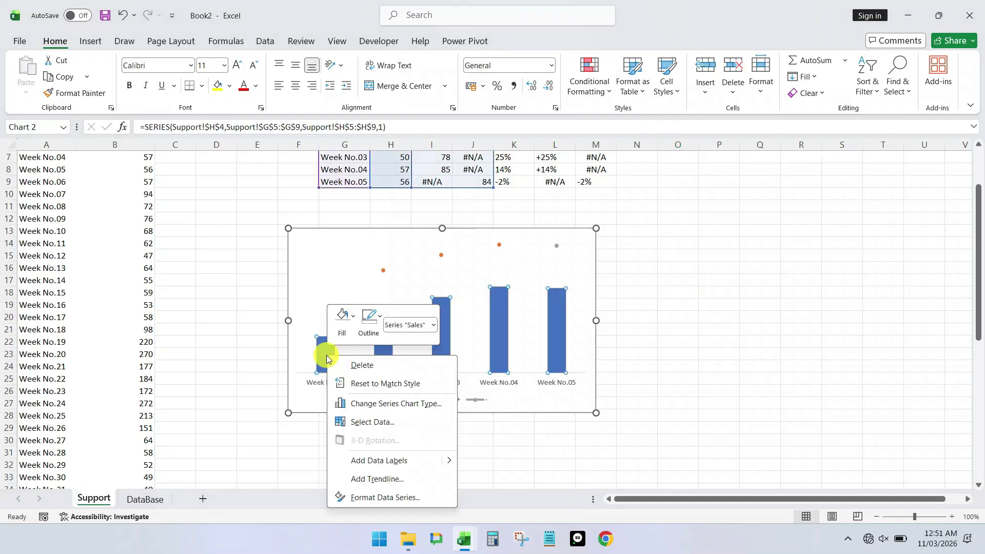
click(448, 459)
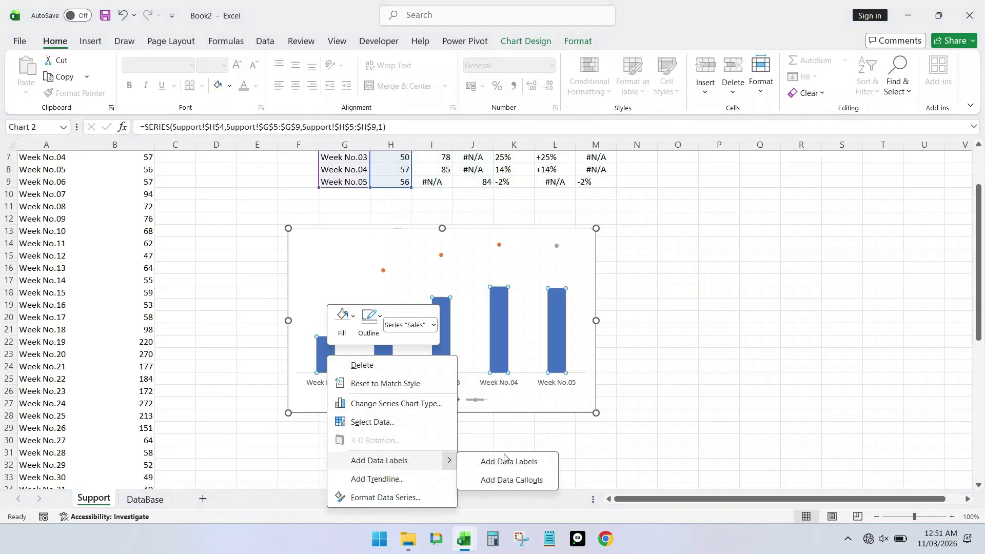
click(507, 459)
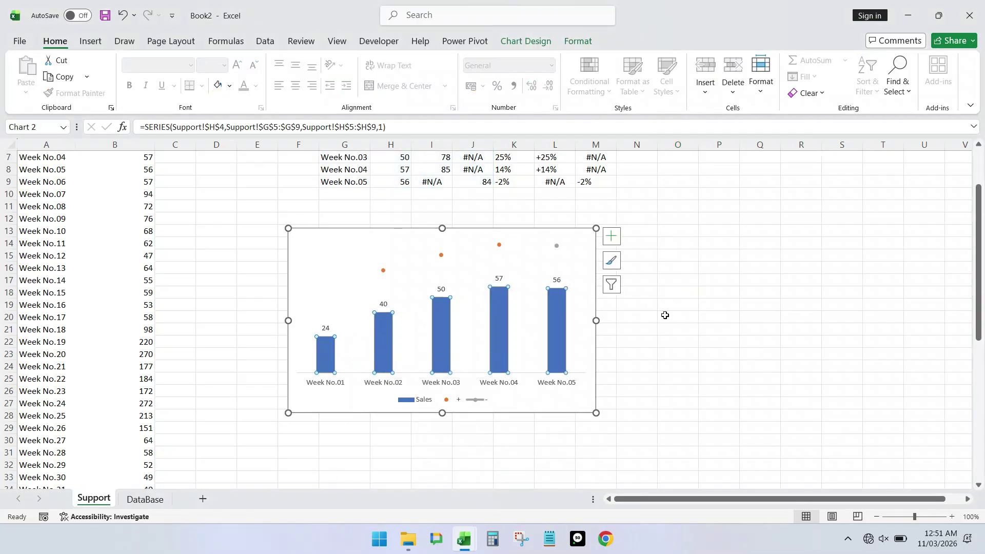
Add data labels to the + series markers
click(384, 272)
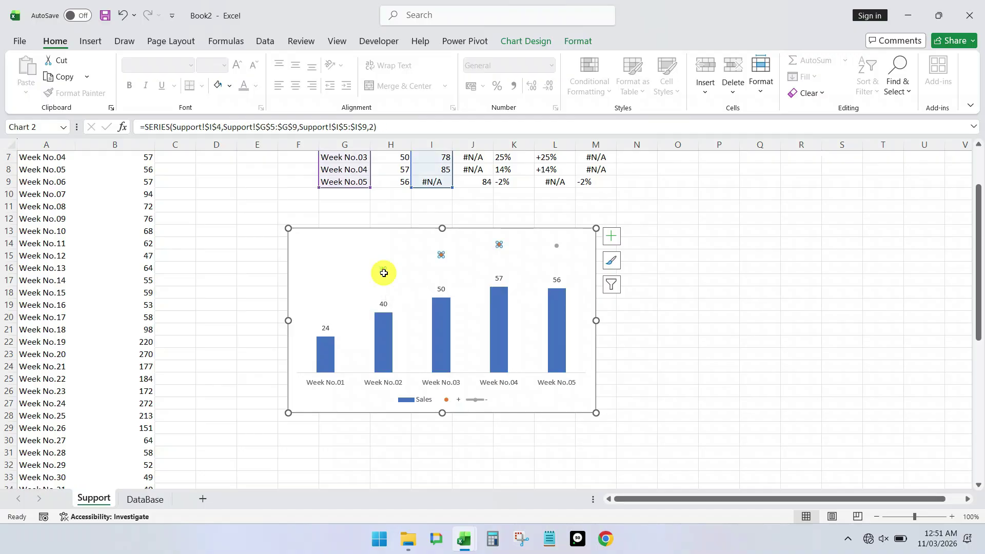
right_click(383, 271)
mouse_move(503, 378)
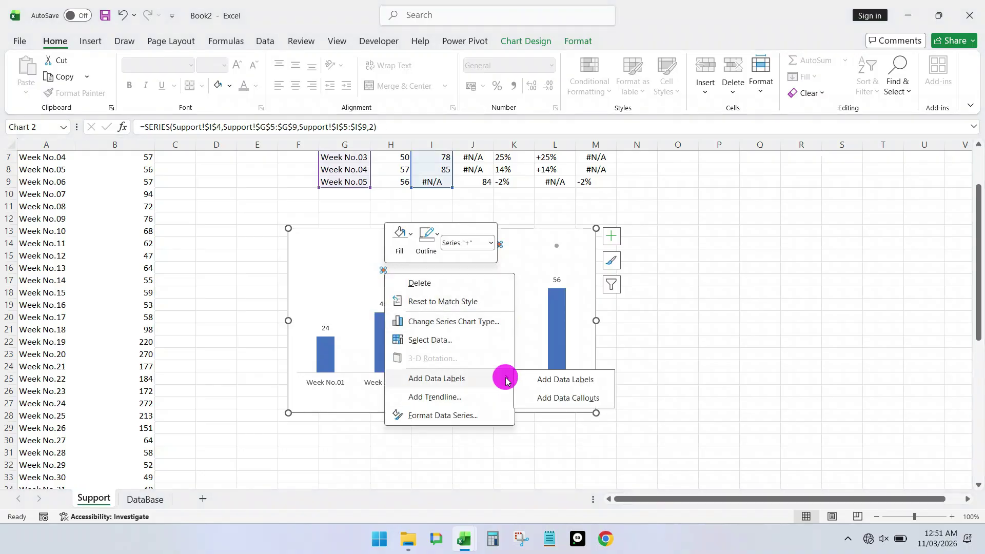
click(553, 378)
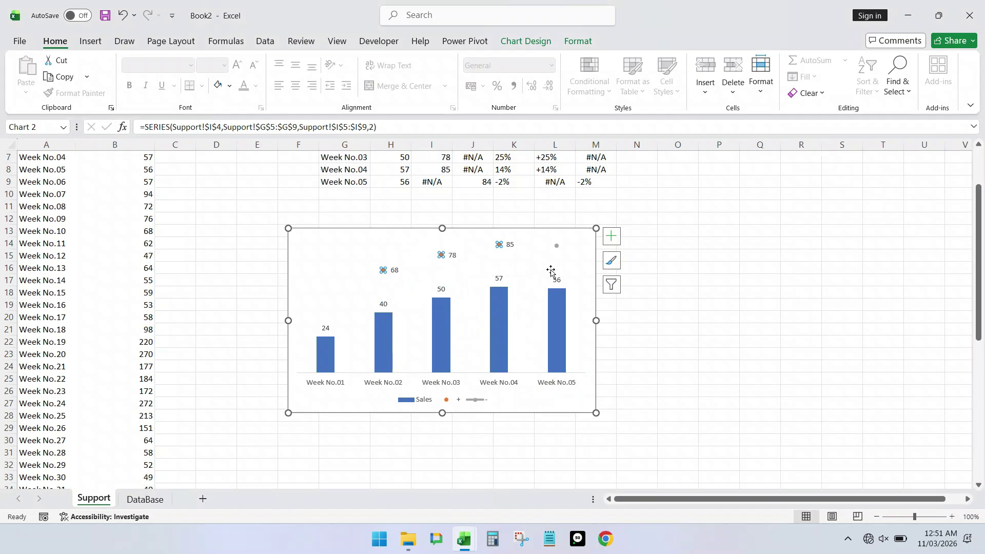
Add data labels to the - series marker above Week No.05
click(556, 250)
click(557, 246)
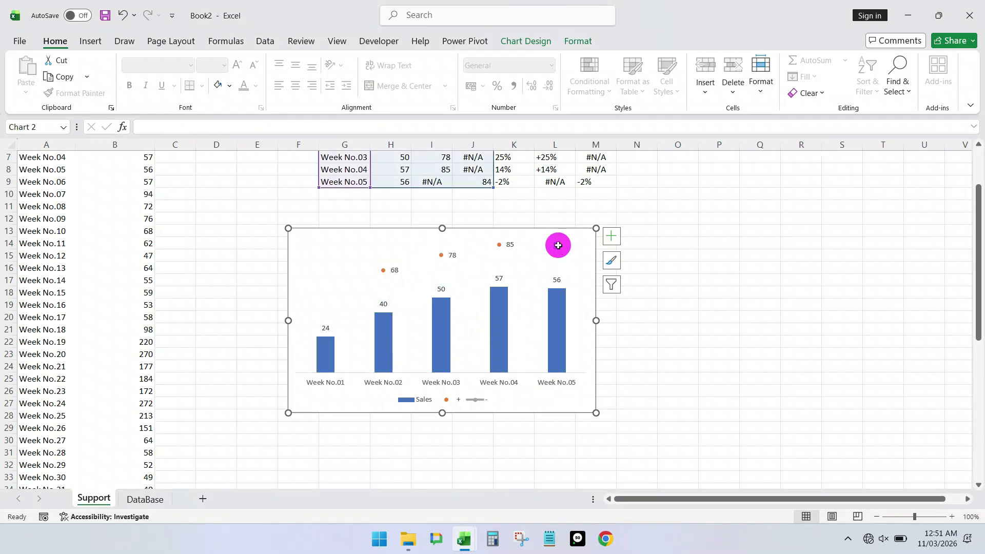
right_click(557, 247)
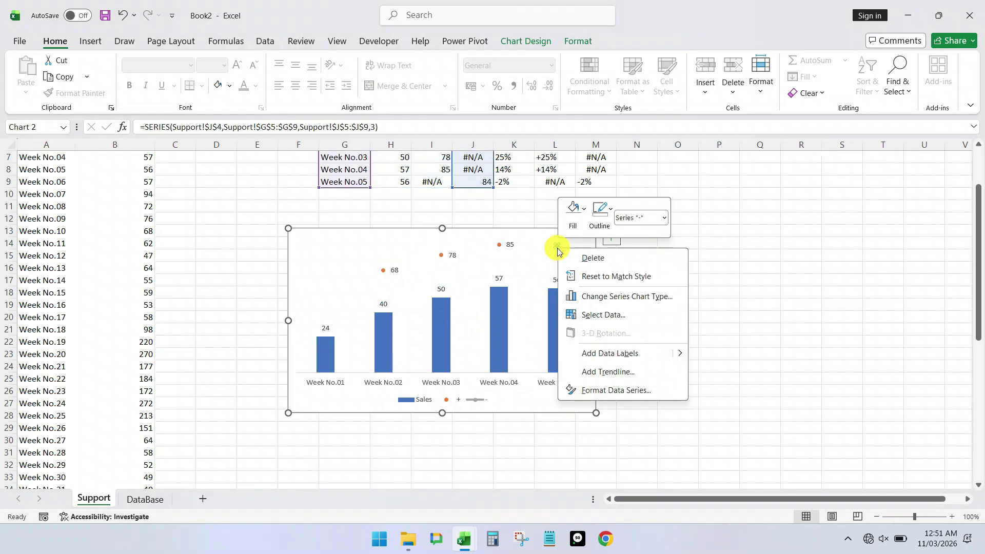
mouse_move(679, 353)
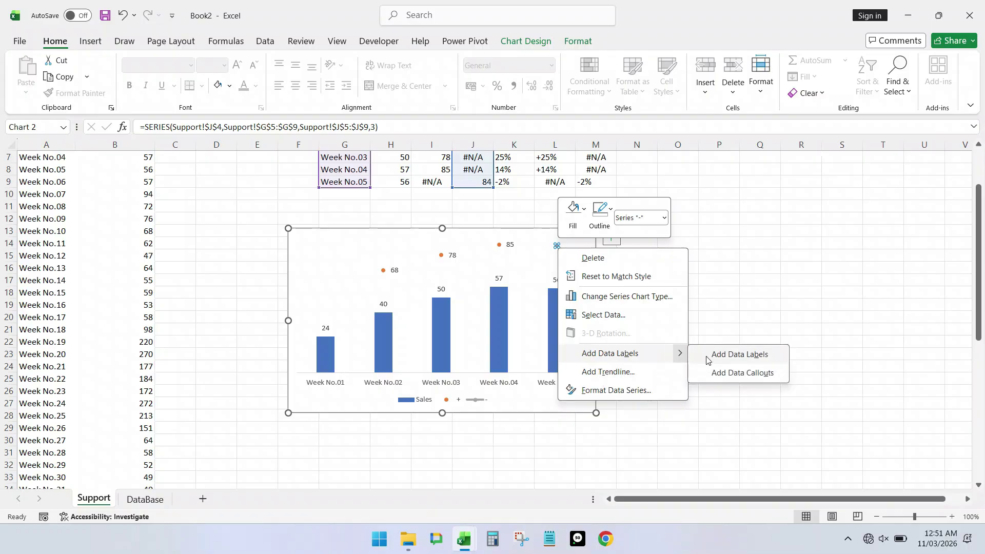
click(723, 354)
click(736, 302)
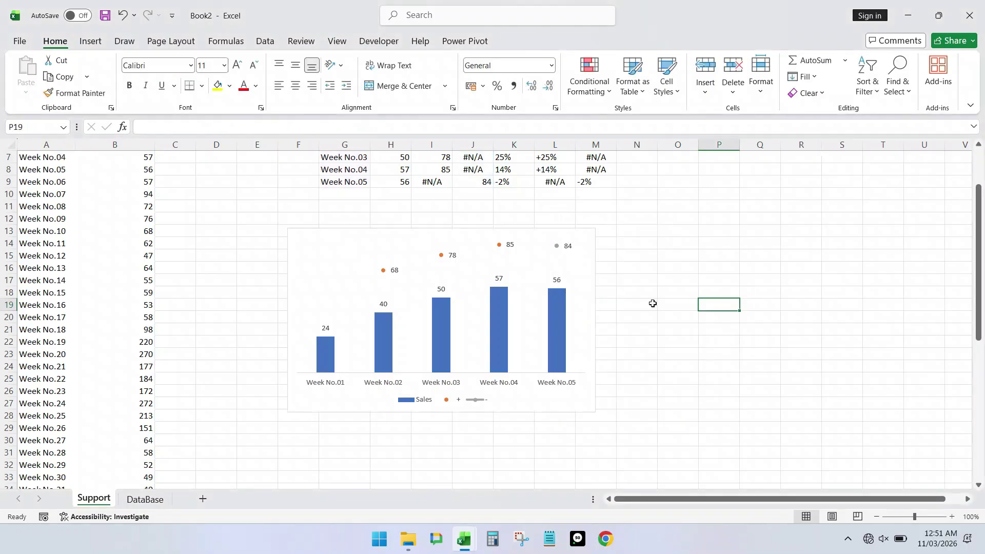
Position the + series data labels above their markers and the - series data label below its marker
click(394, 270)
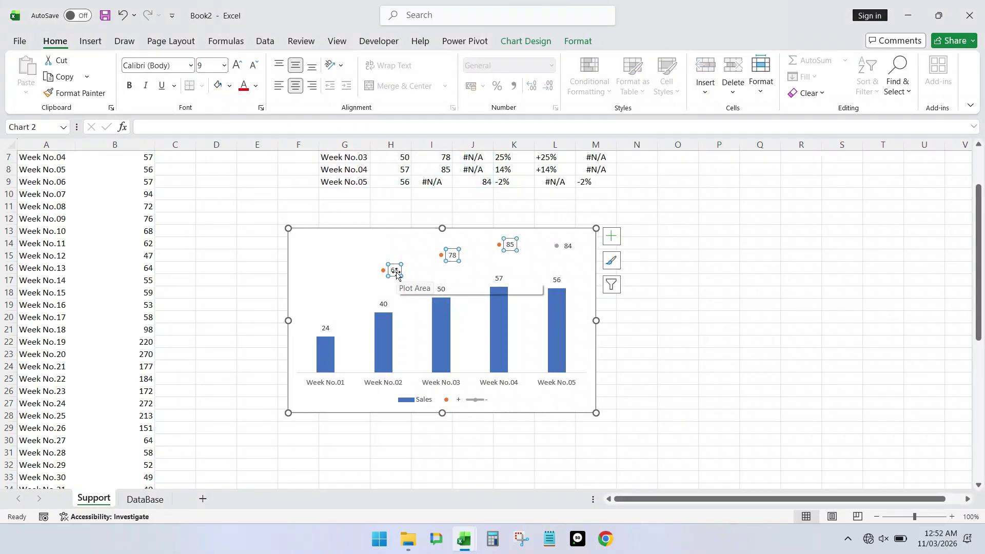
right_click(395, 270)
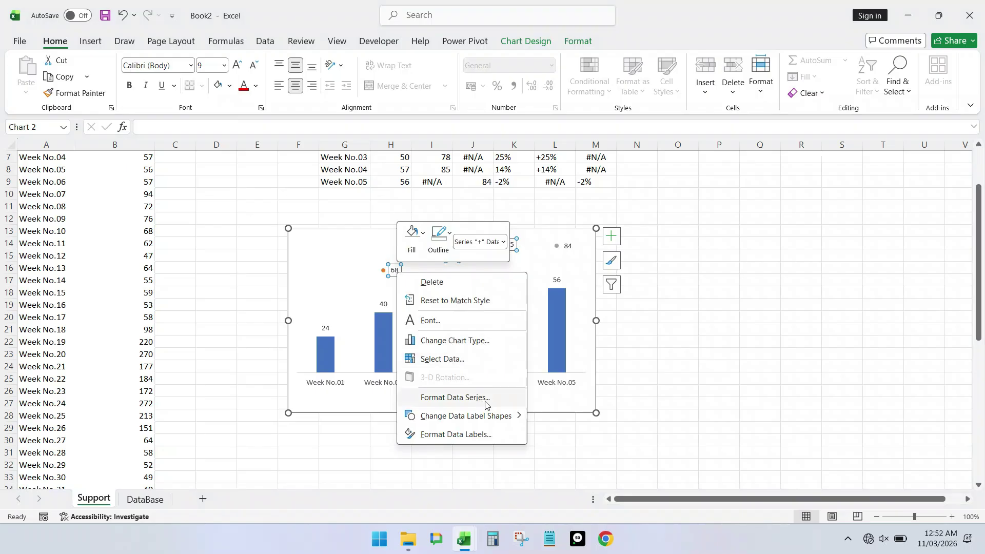
click(501, 442)
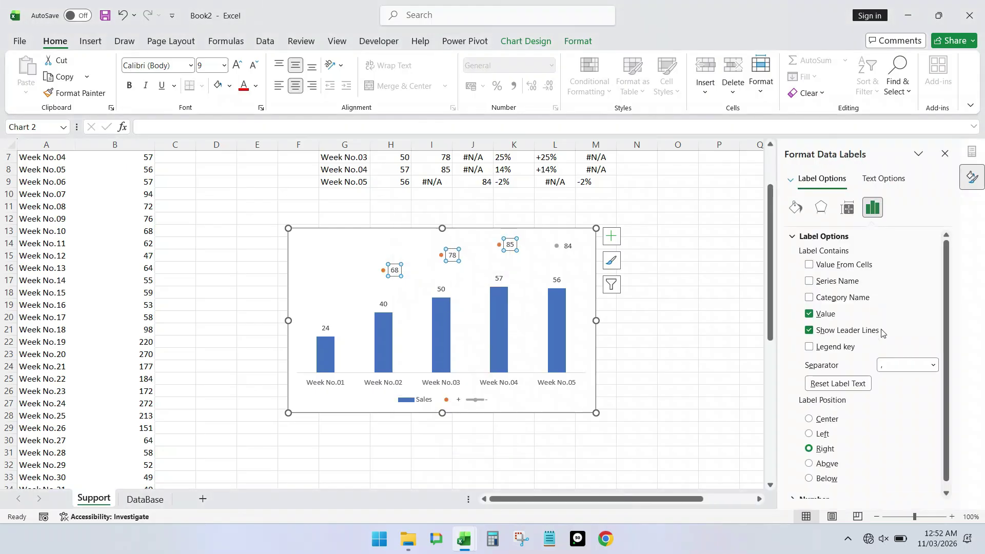
click(809, 464)
click(567, 246)
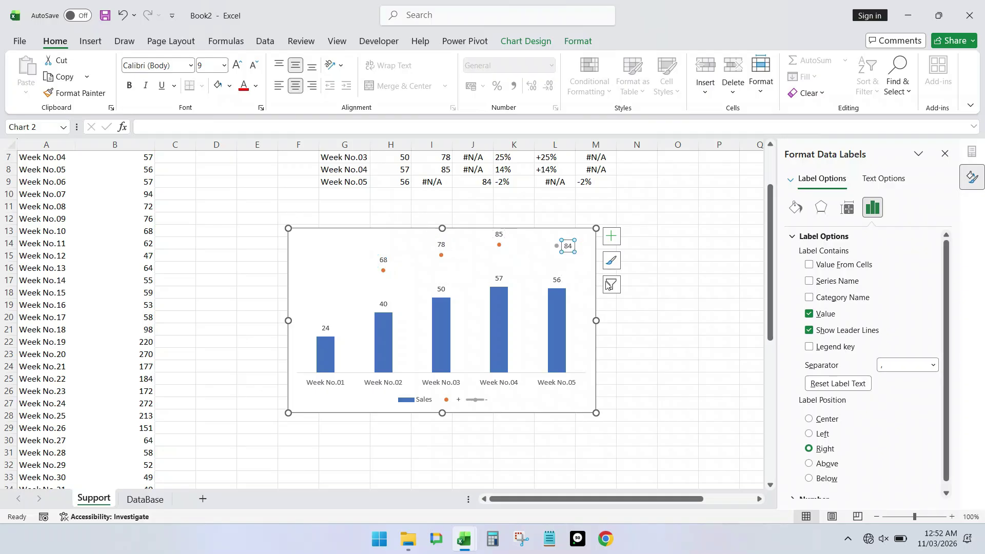
click(809, 478)
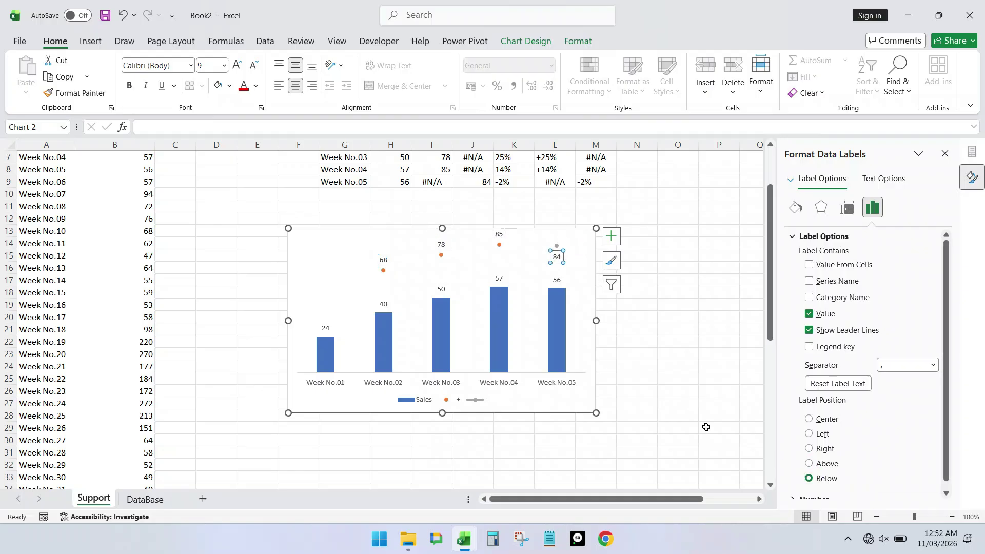
click(655, 332)
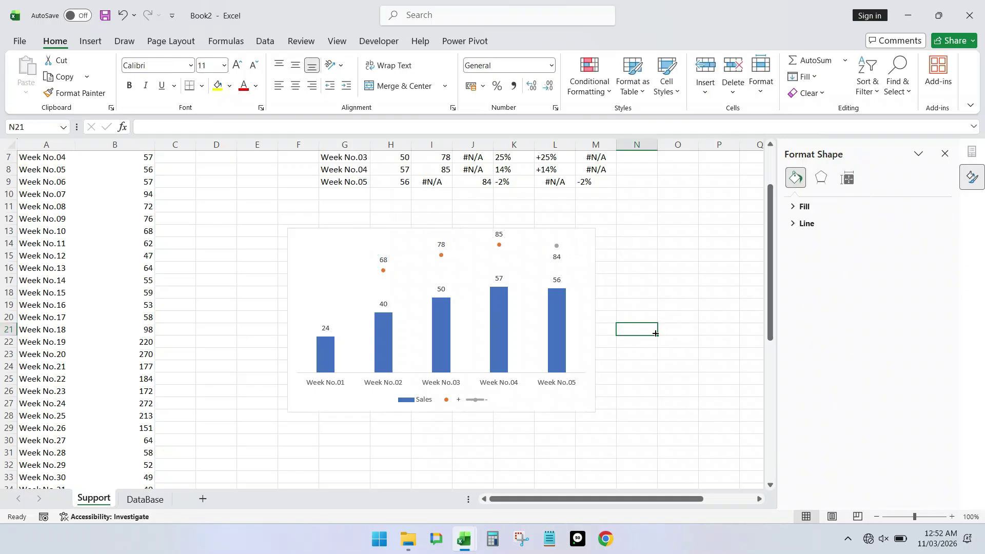
click(946, 155)
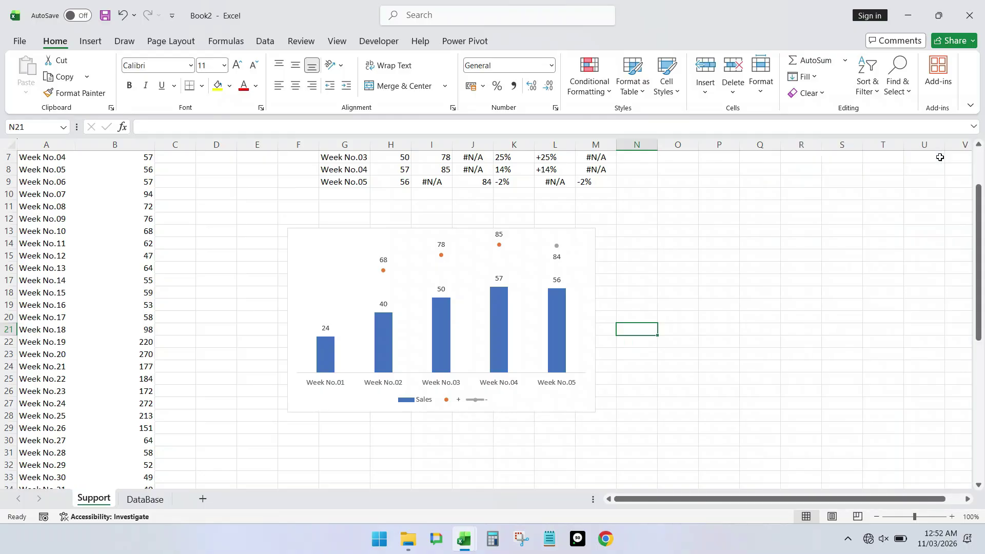
click(538, 237)
drag(573, 248, 583, 239)
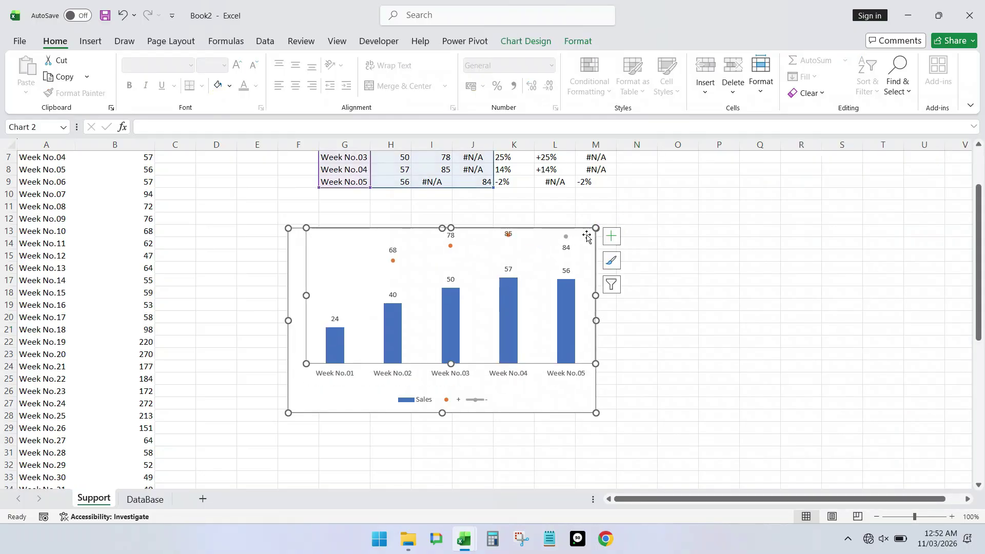
key(ctrl+z)
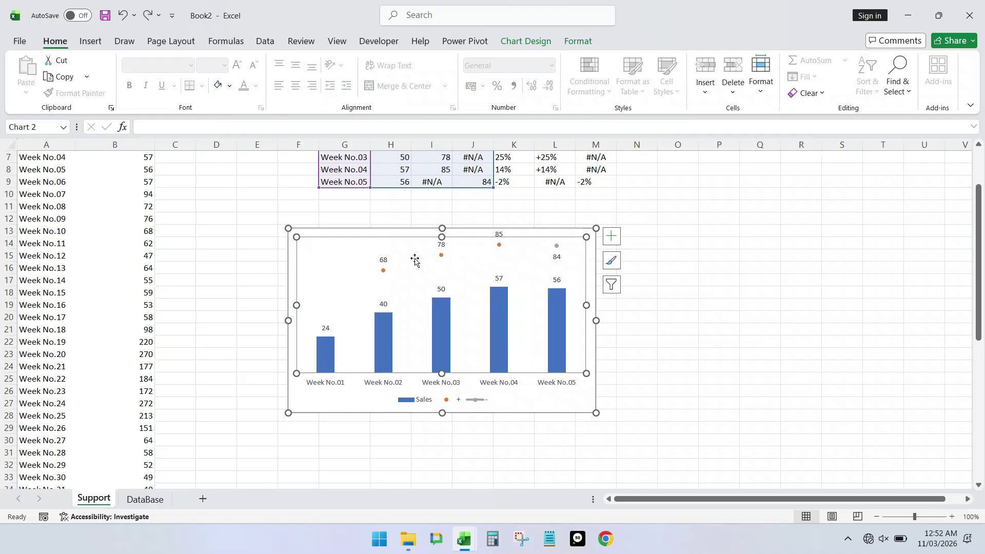
Make the + series data labels show the Increase cells L5:L9 instead of the series values
click(382, 262)
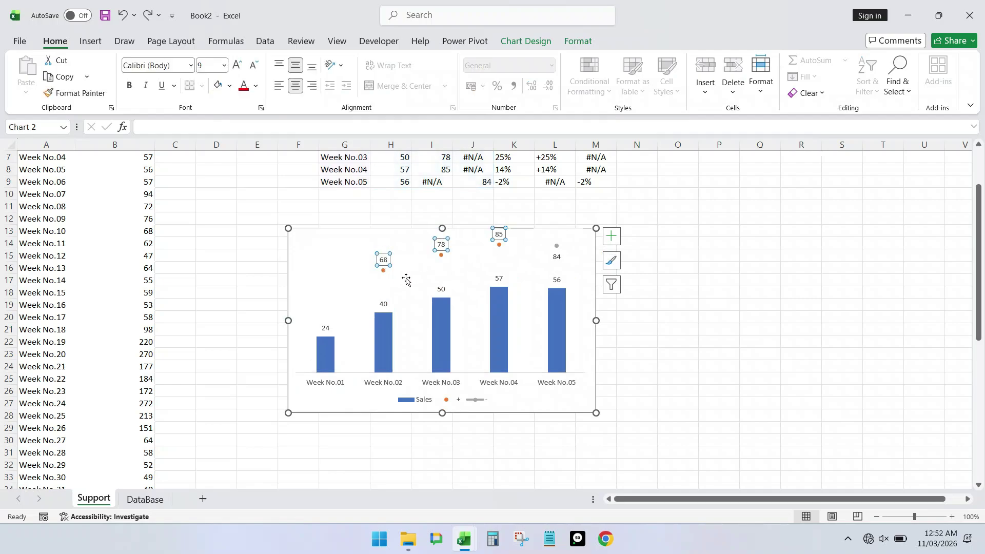
right_click(380, 262)
click(454, 424)
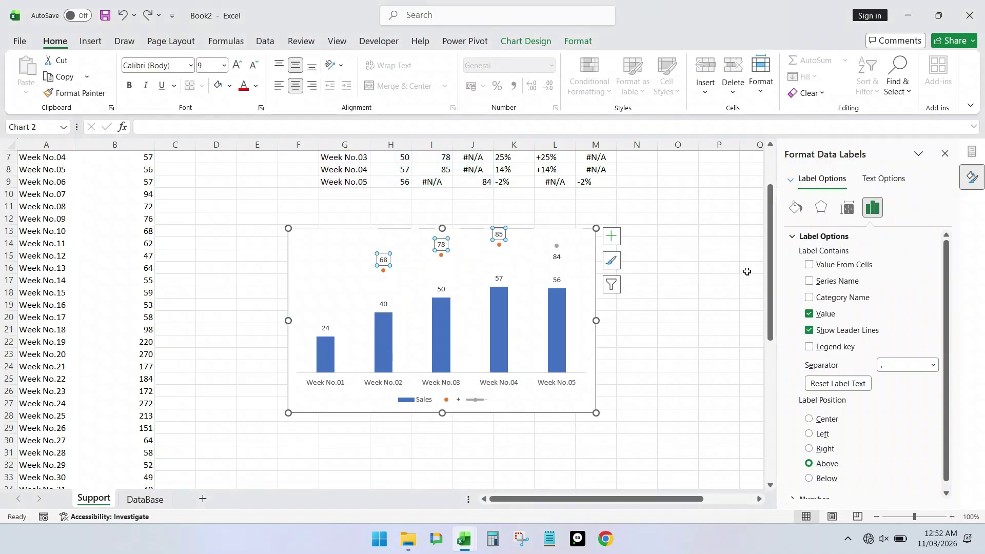
click(809, 264)
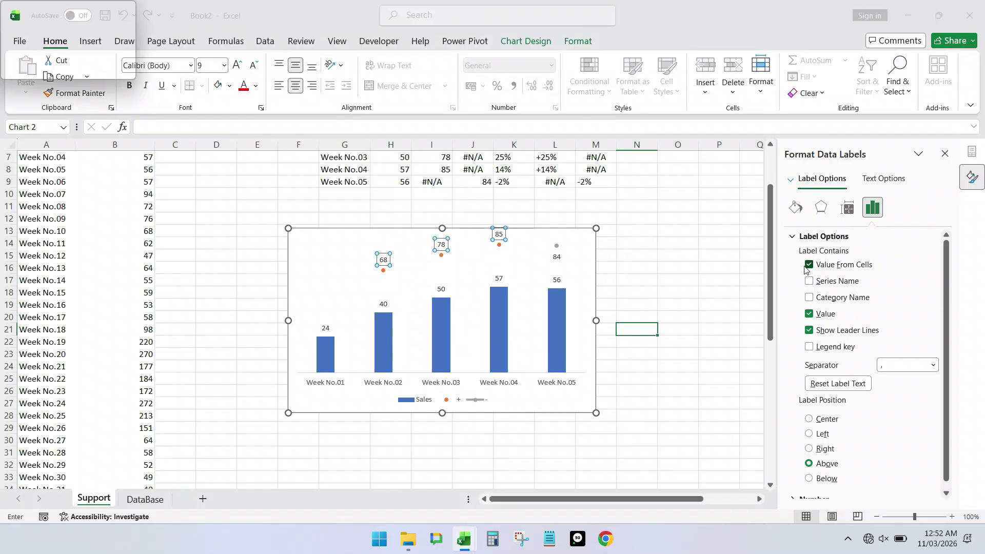
scroll(659, 269, up, 2)
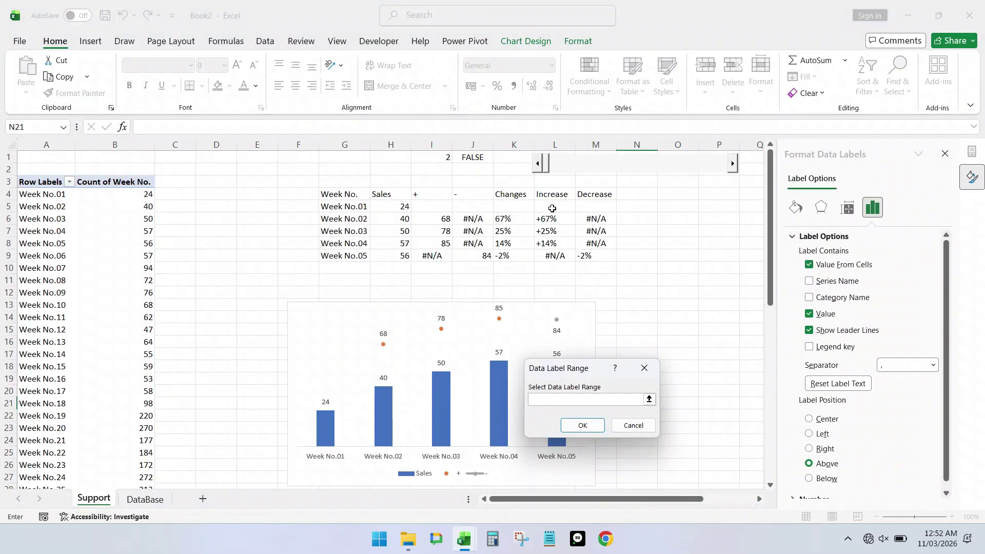
drag(552, 207, 550, 256)
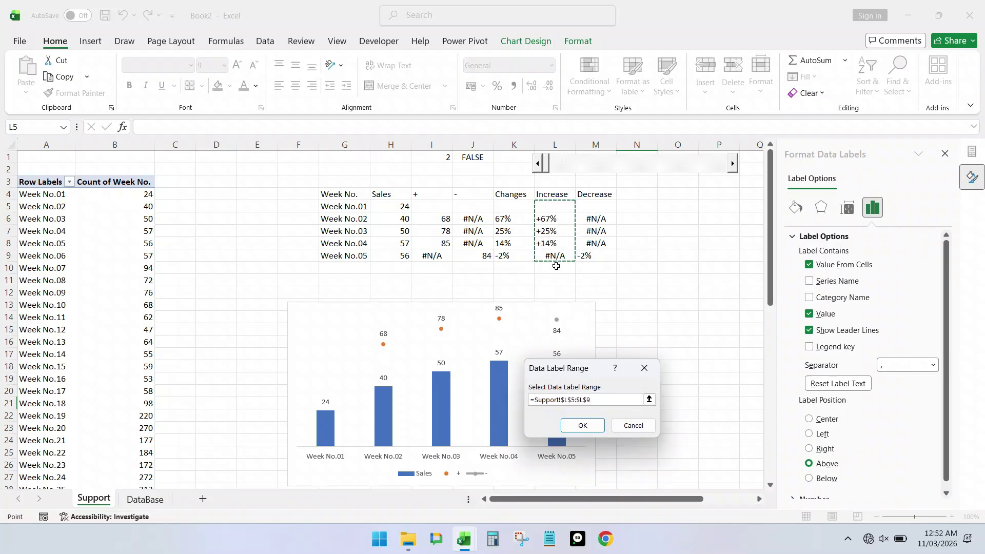
click(589, 430)
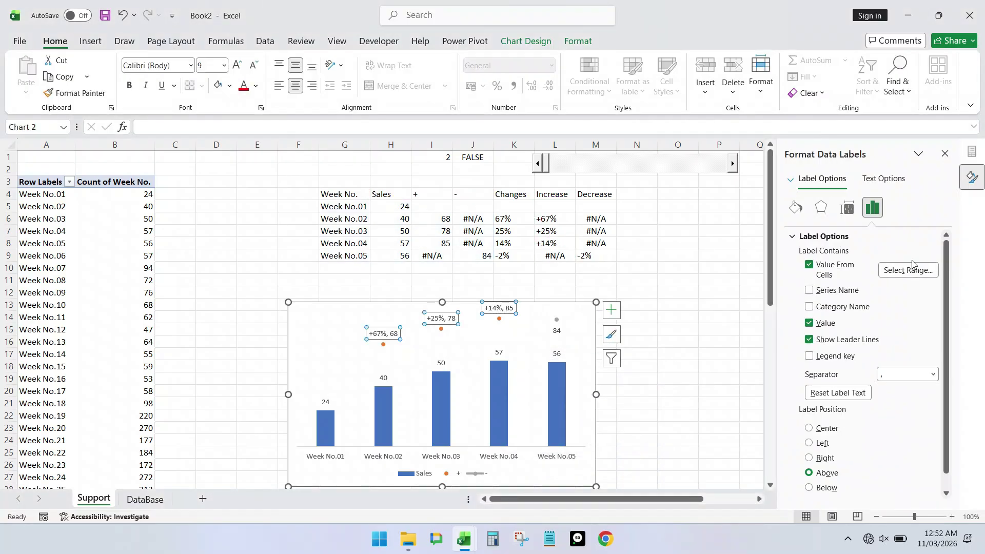
click(809, 323)
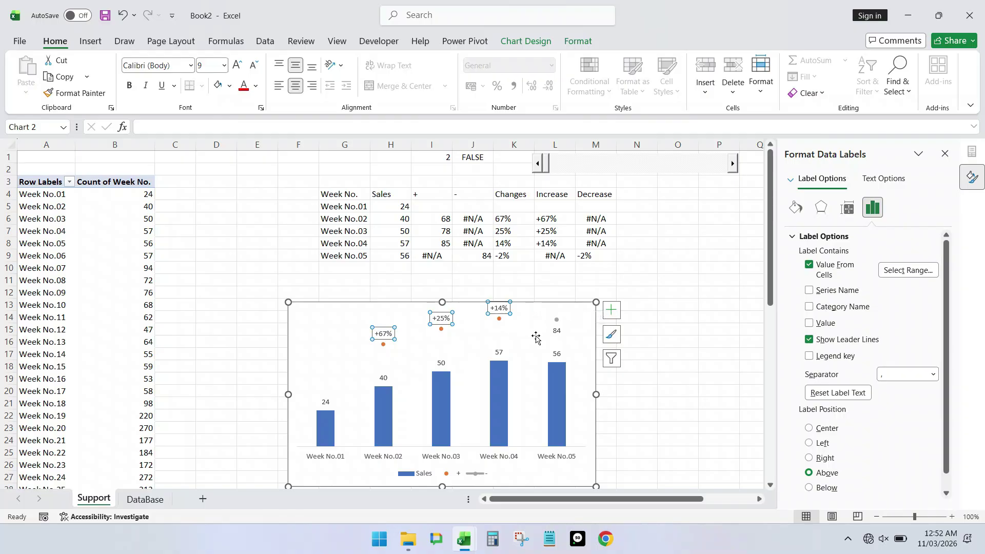
Make the - series data label show the Decrease cells M5:M9 instead of the series value
click(558, 329)
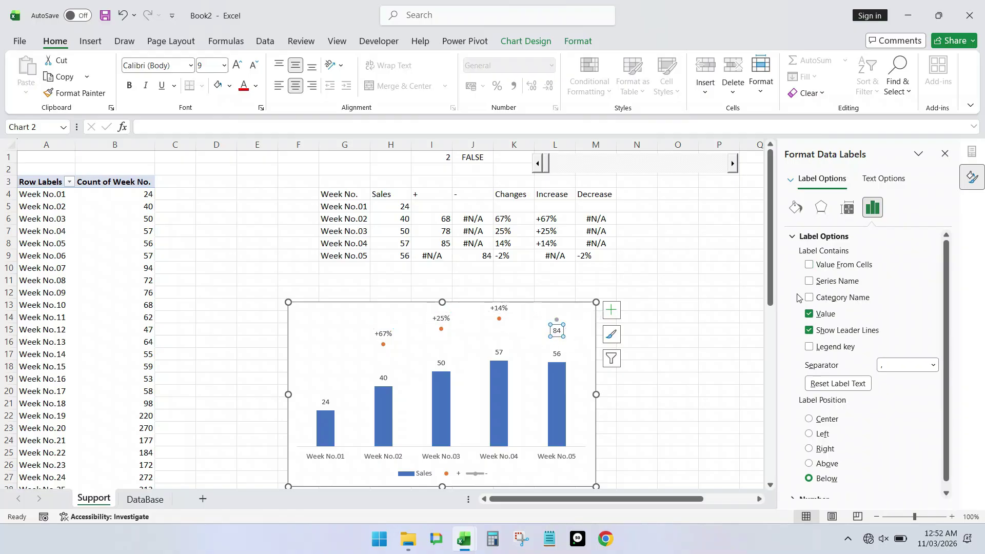
click(809, 265)
drag(595, 206, 589, 258)
click(587, 424)
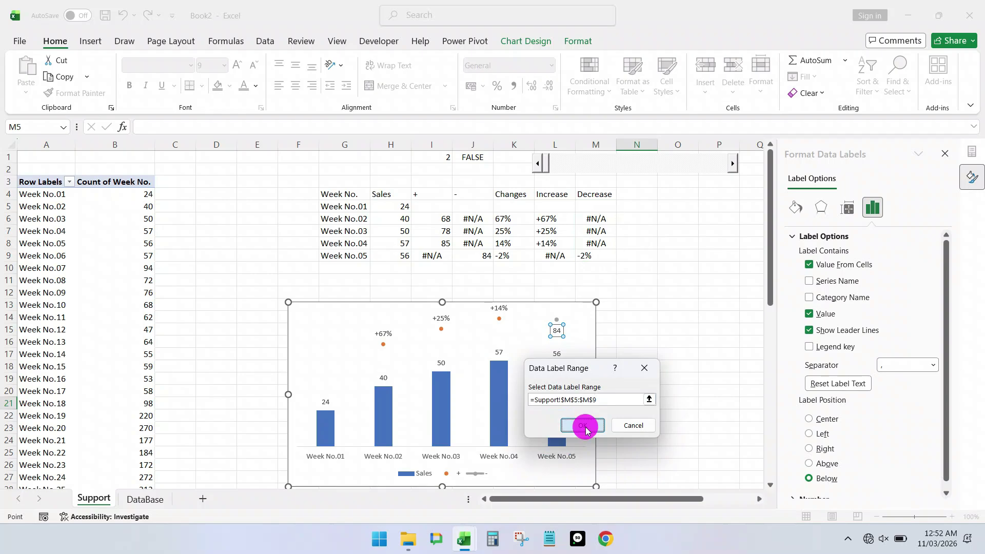
click(809, 323)
click(704, 304)
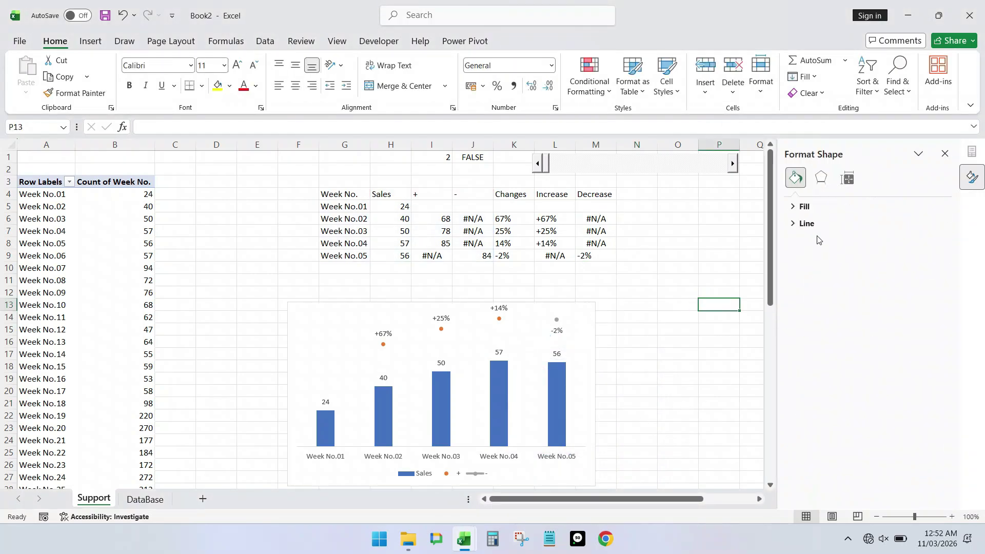
click(945, 153)
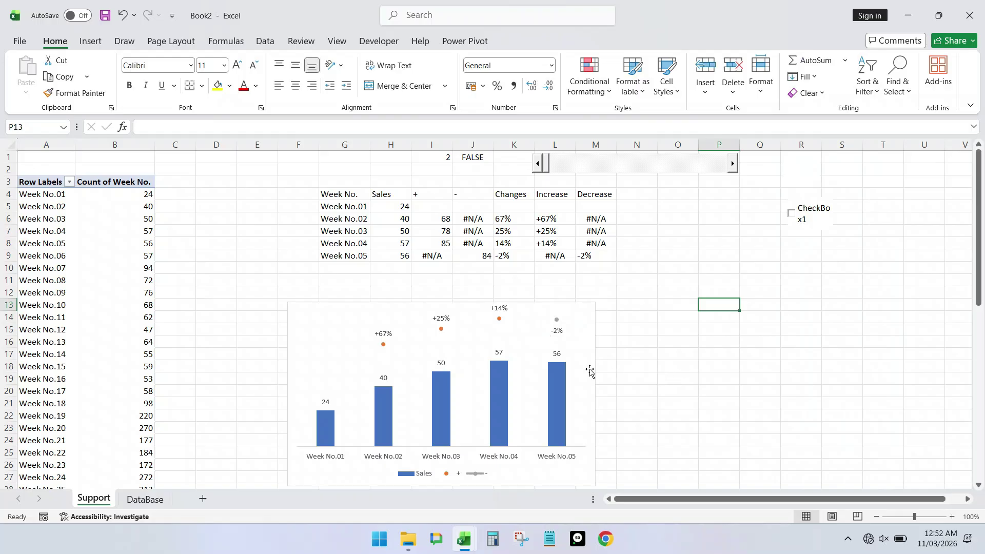
Nudge the chart up towards the table and switch the check box on and off to check the chart's change labels
drag(538, 308, 548, 299)
click(765, 254)
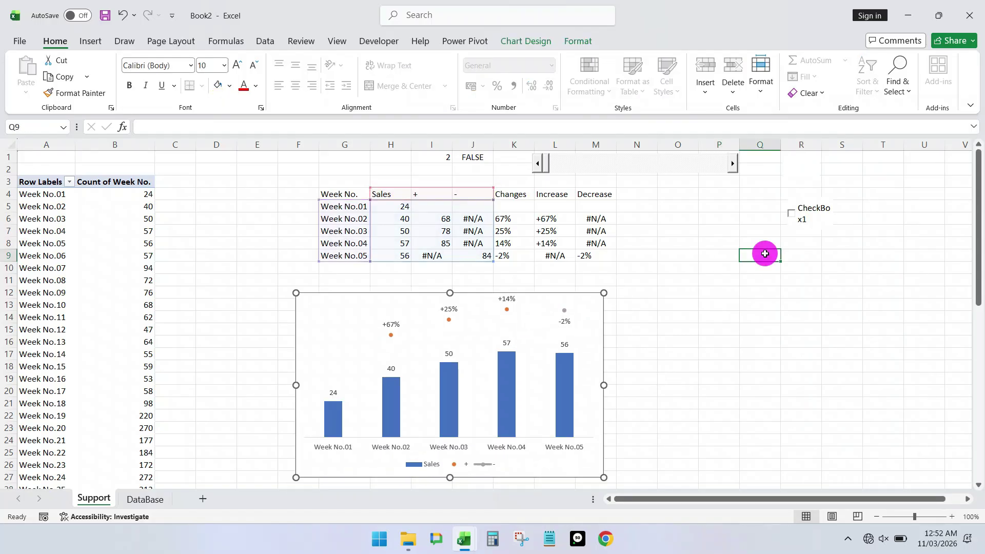
click(792, 215)
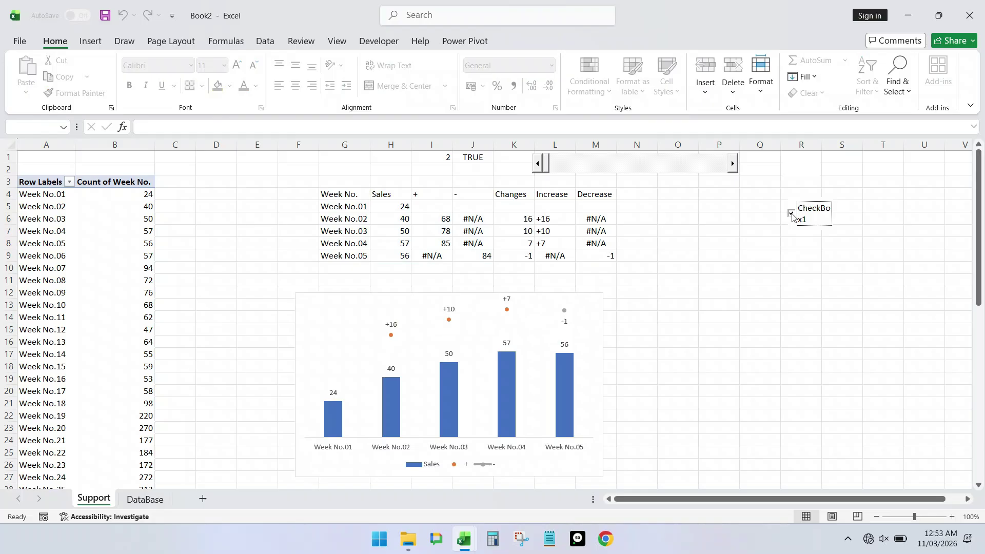
click(791, 214)
Move the chart from the Support sheet to a new worksheet
click(546, 300)
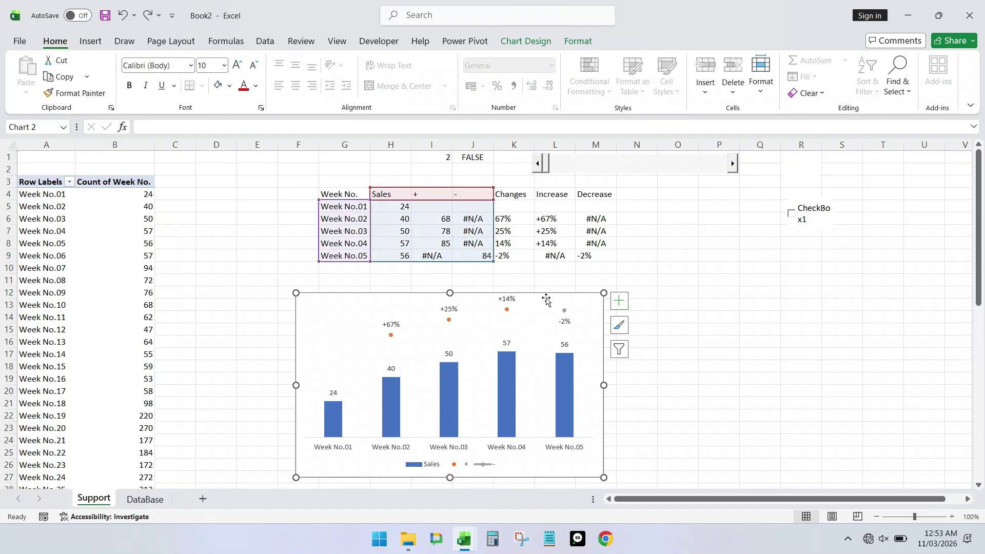
key(Delete)
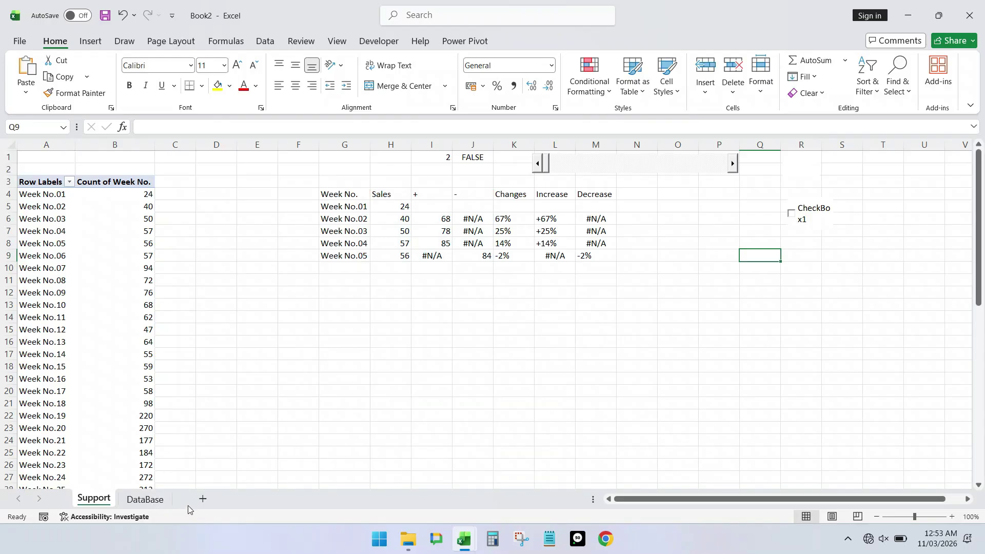
click(203, 499)
key(ctrl+v)
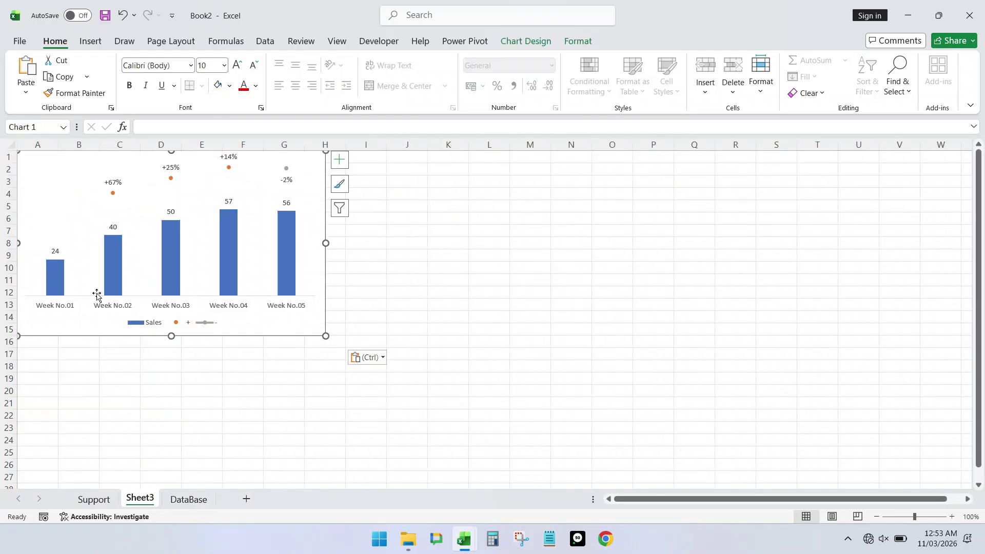
Move the chart down to start at row 5 and enlarge it to span about columns A to Q and rows 5 to 27
drag(305, 337, 317, 386)
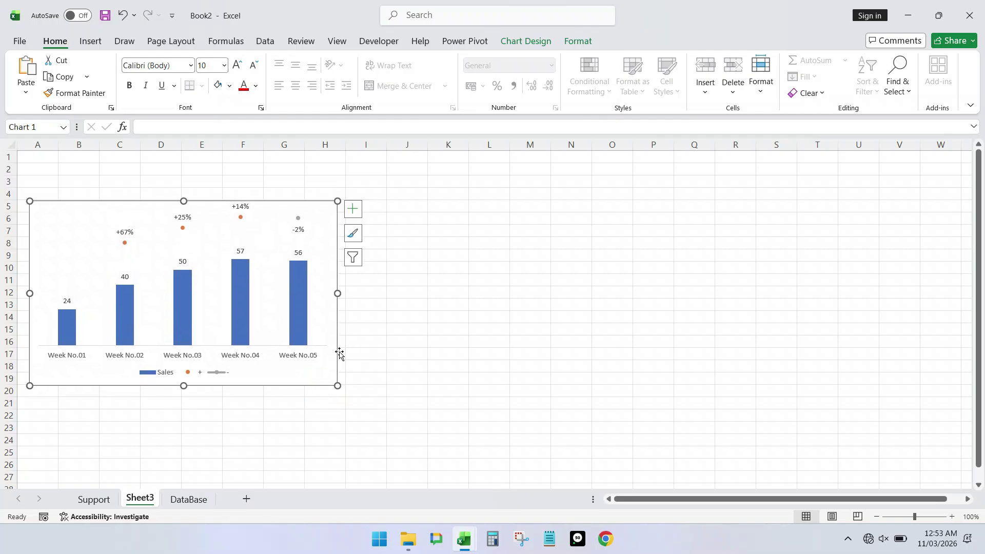
drag(339, 294, 713, 343)
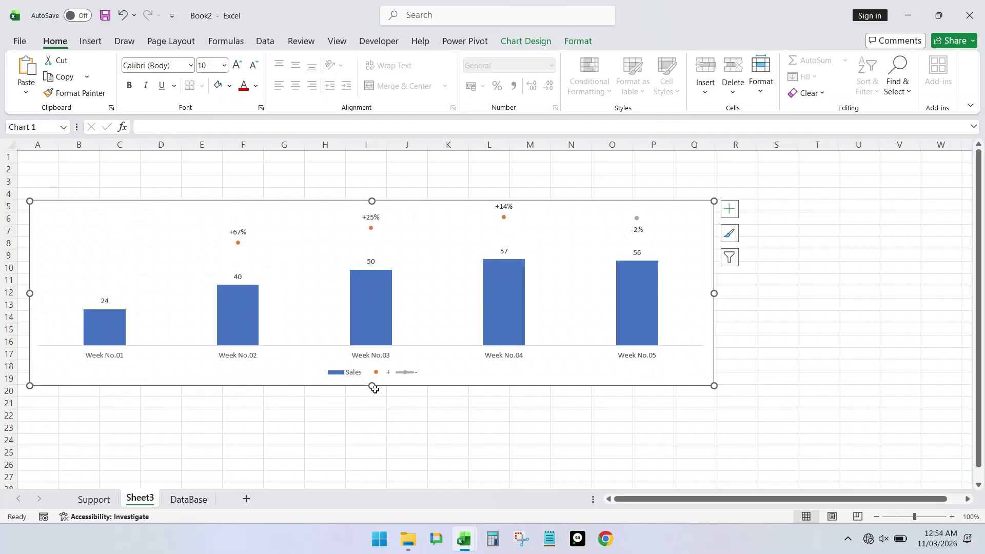
drag(372, 385, 369, 481)
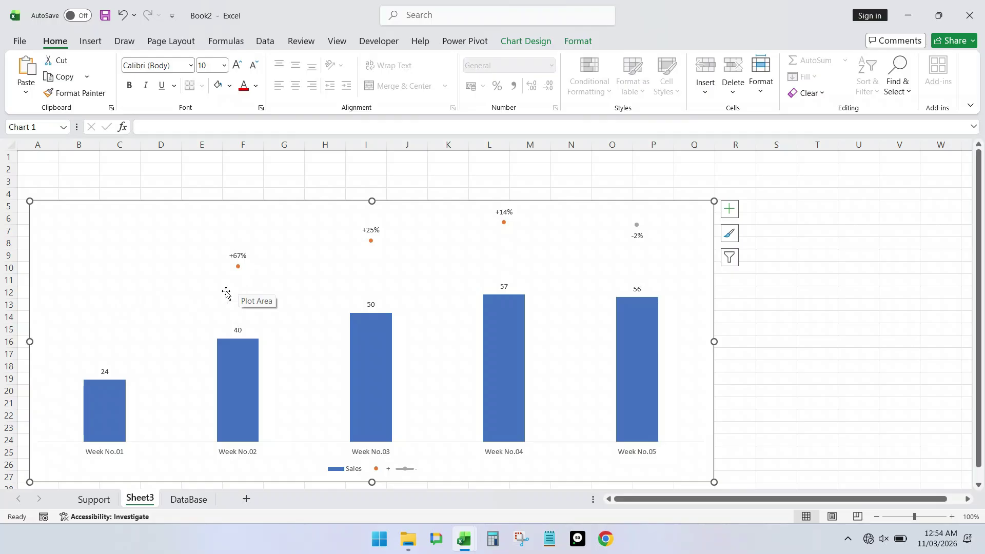
Draw an isosceles triangle about 0.7 cm high and 0.76 cm wide below the table on the Support sheet, and remove its outline
click(96, 500)
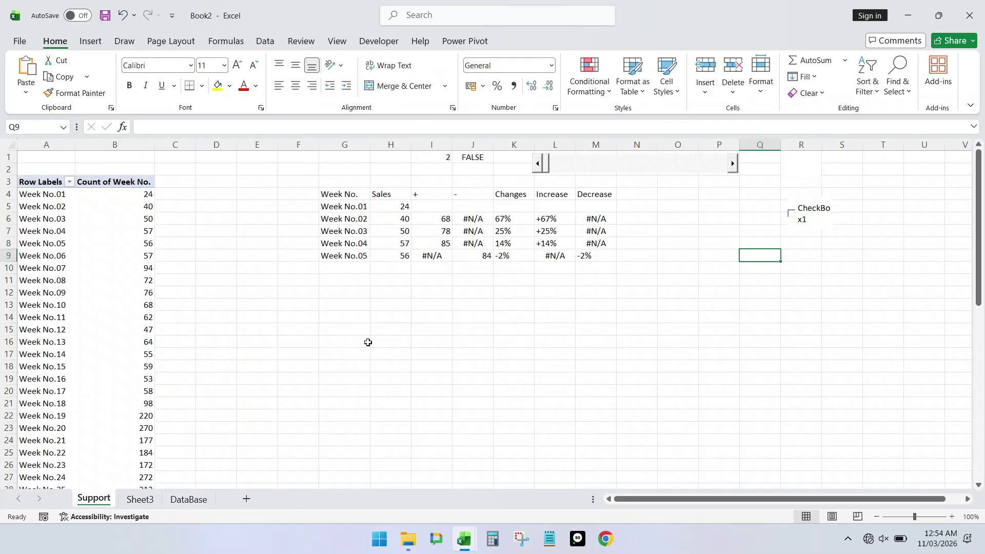
click(92, 41)
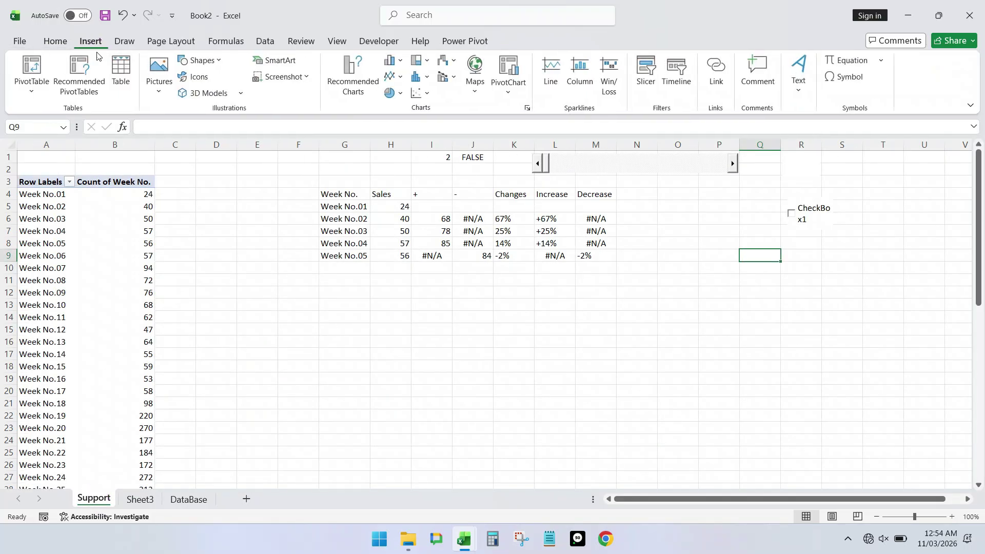
click(201, 60)
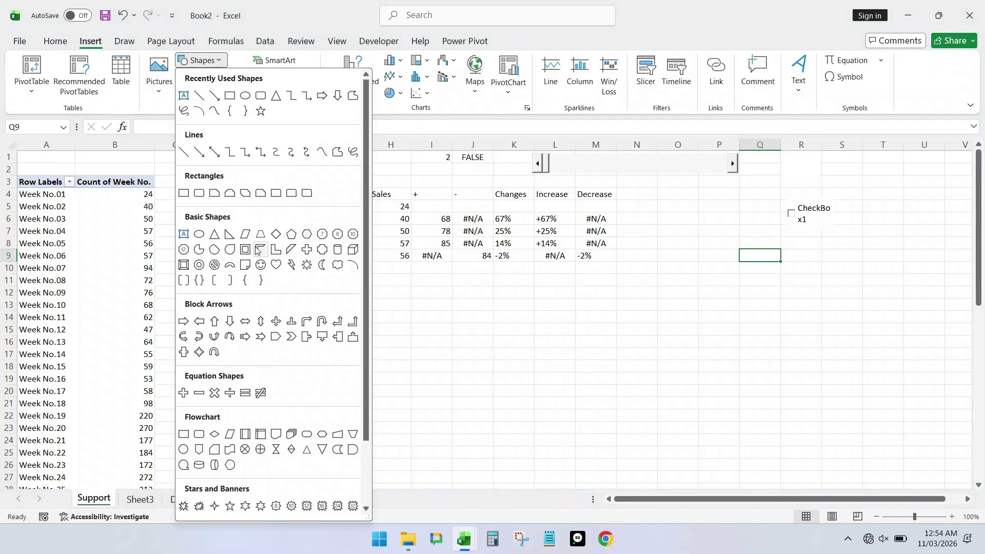
click(215, 239)
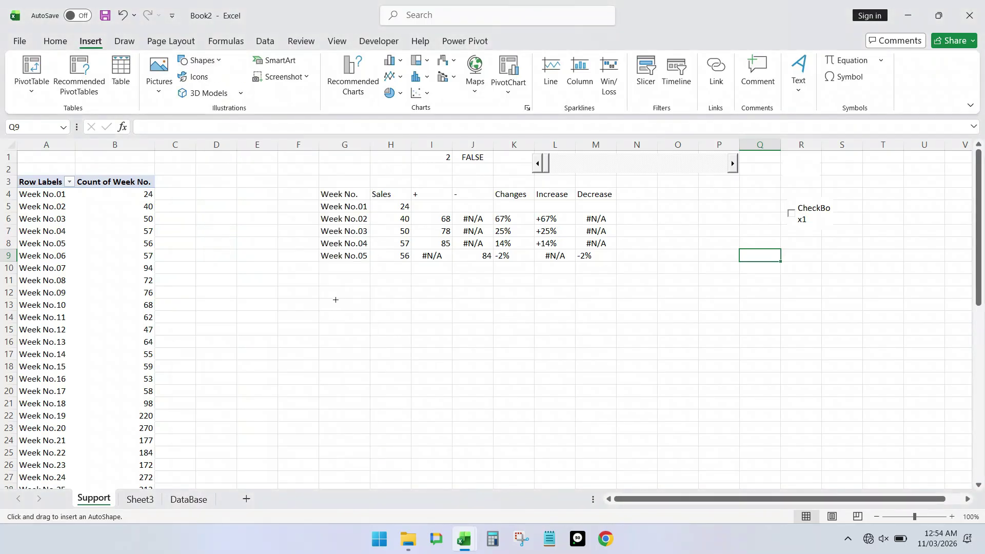
drag(328, 308, 347, 326)
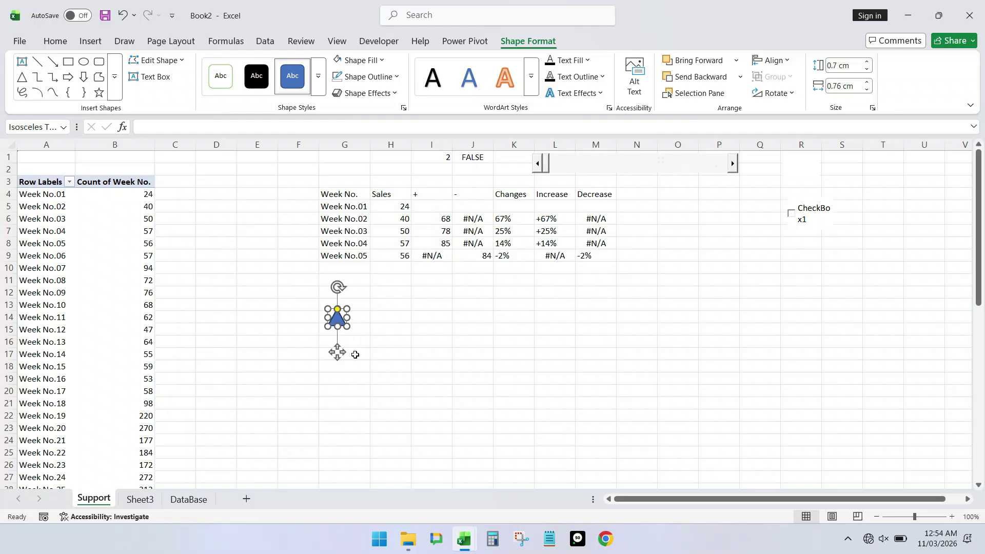
click(395, 77)
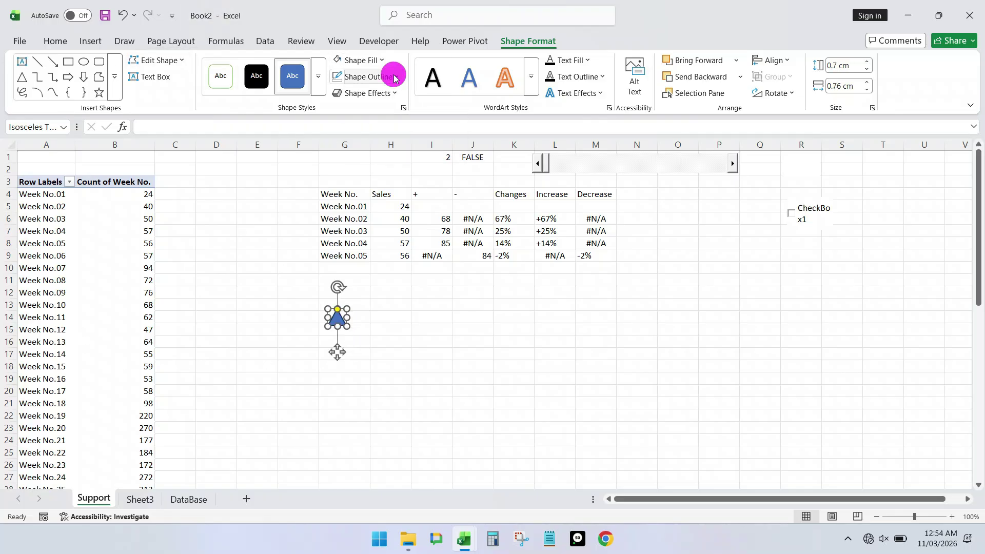
click(406, 314)
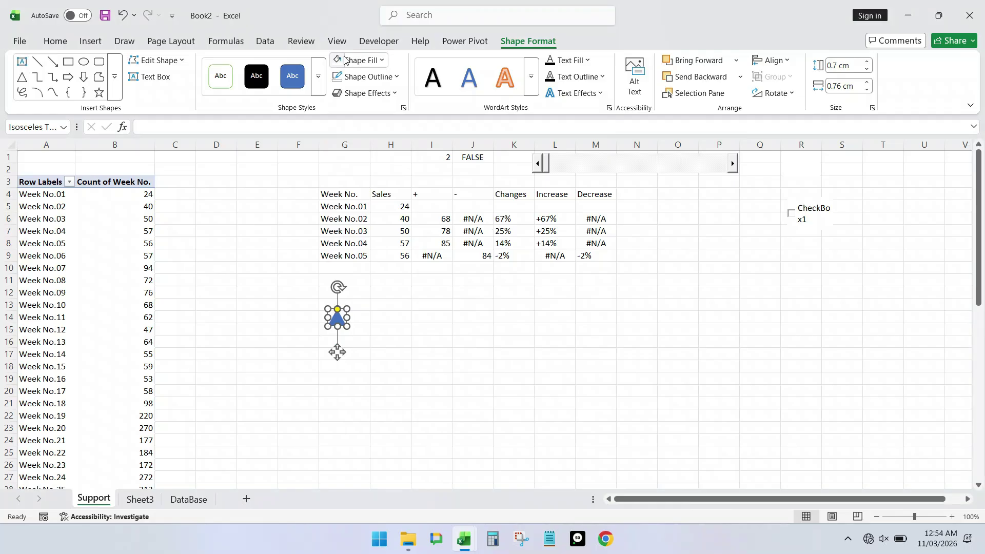
Fill the triangle below the Support sheet's table with standard green and apply the third preset shape effect
click(383, 62)
click(427, 273)
click(393, 93)
mouse_move(402, 117)
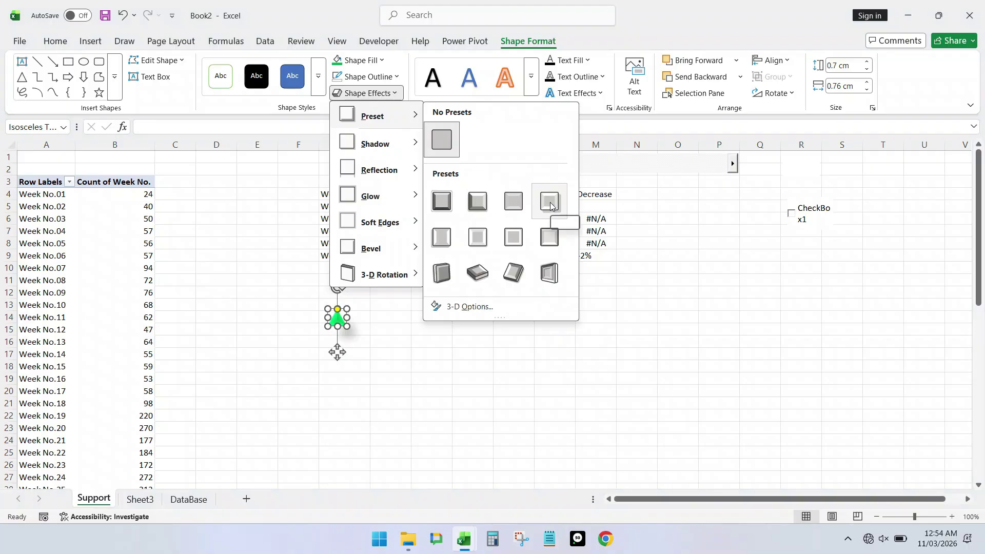
click(514, 206)
click(385, 350)
Duplicate the green triangle level with the original at about column I and flip the copy vertically
click(339, 323)
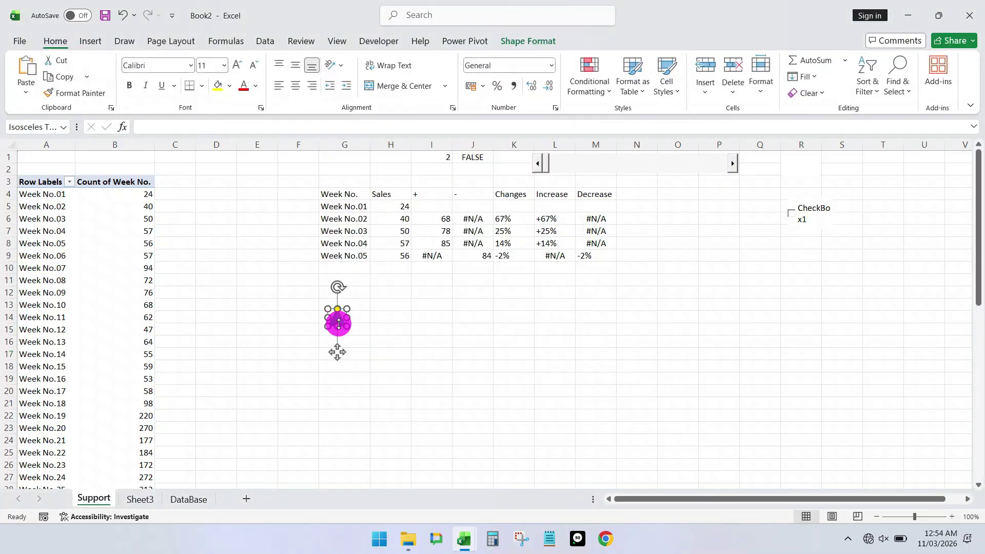
drag(369, 347, 425, 348)
click(790, 98)
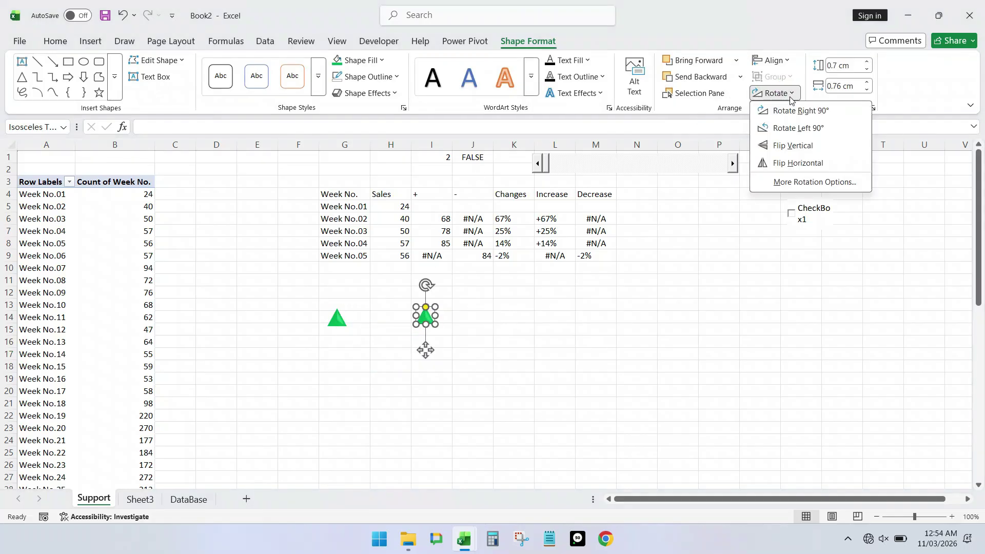
click(809, 162)
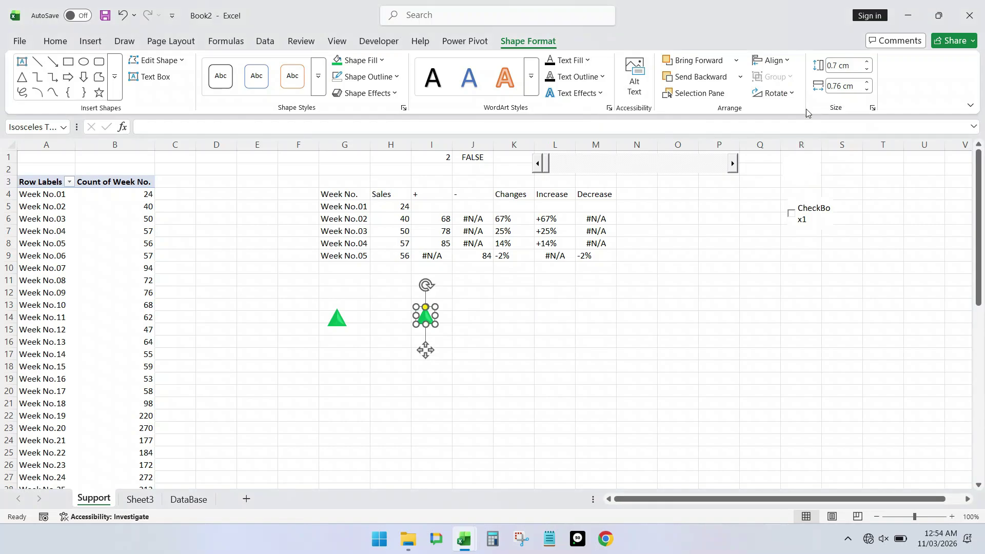
click(775, 93)
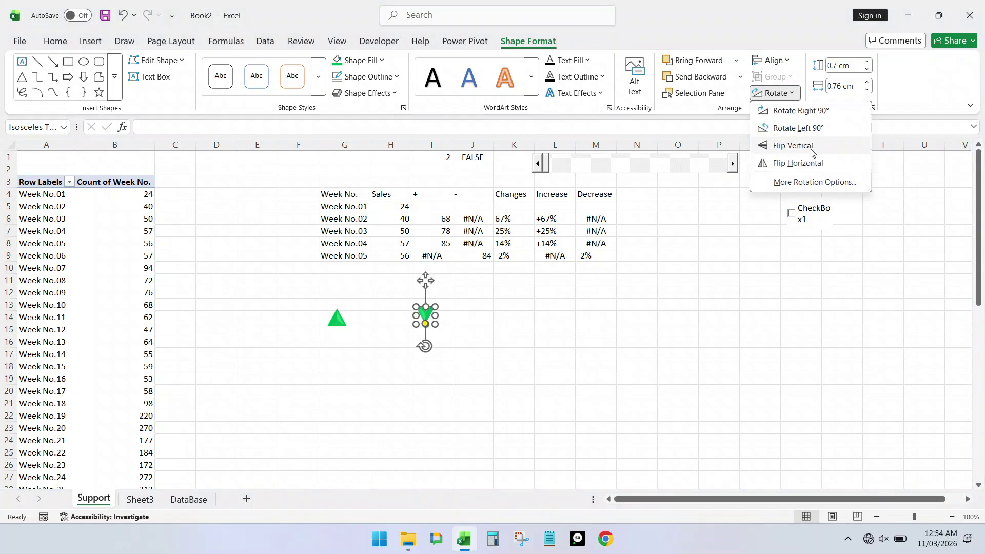
click(811, 149)
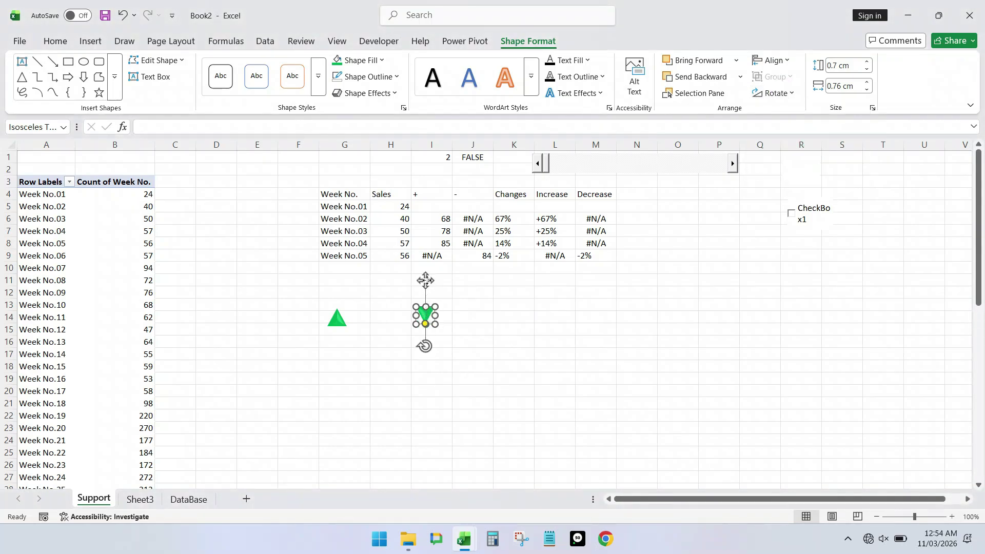
drag(425, 280, 426, 283)
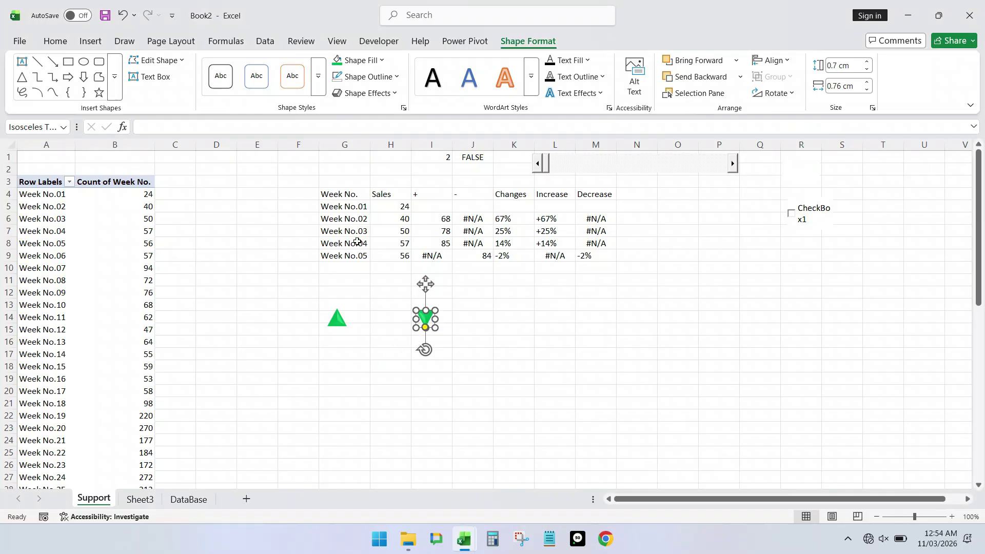
Fill the upside-down triangle with standard red
click(359, 60)
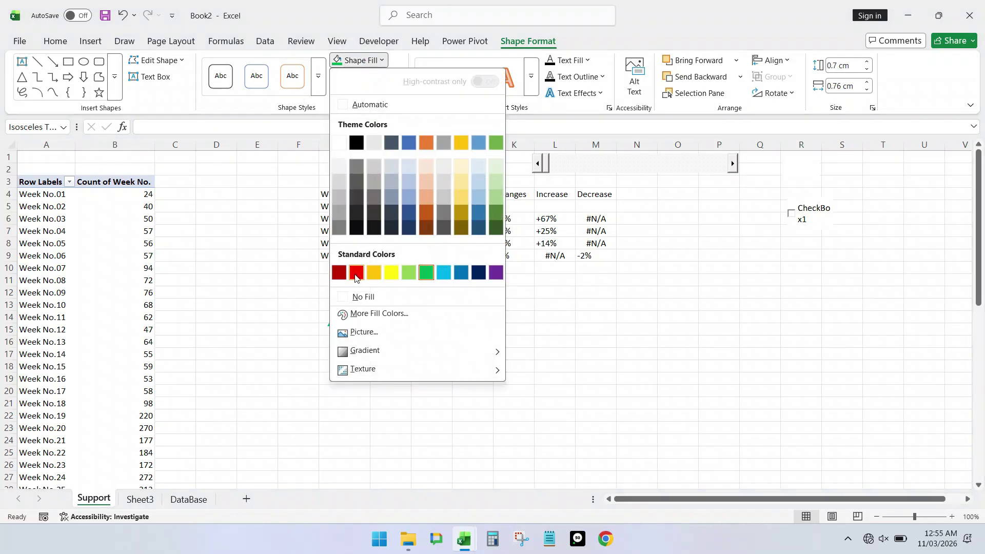
click(355, 272)
key(Escape)
Copy the green triangle and paste it onto the + series markers in the Sheet3 chart
click(337, 319)
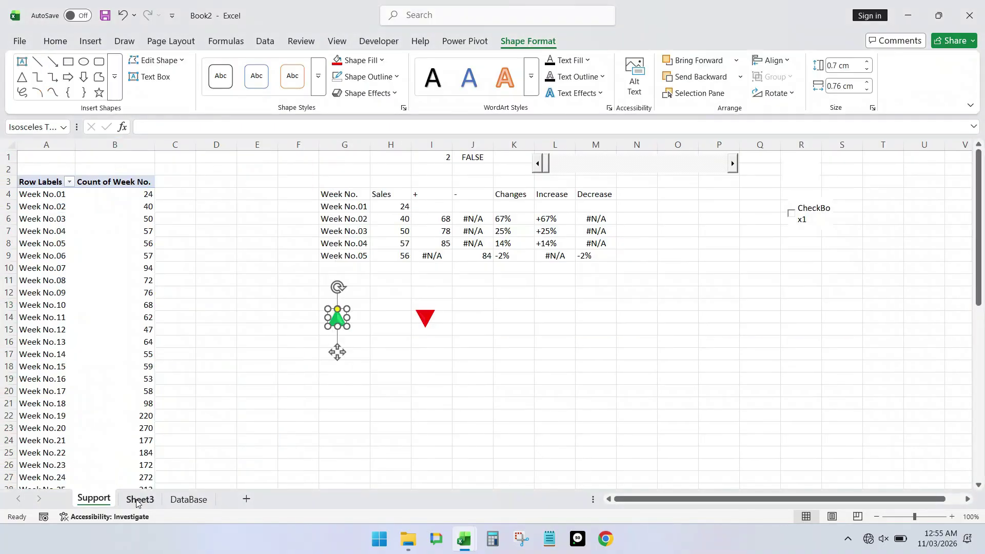
click(137, 500)
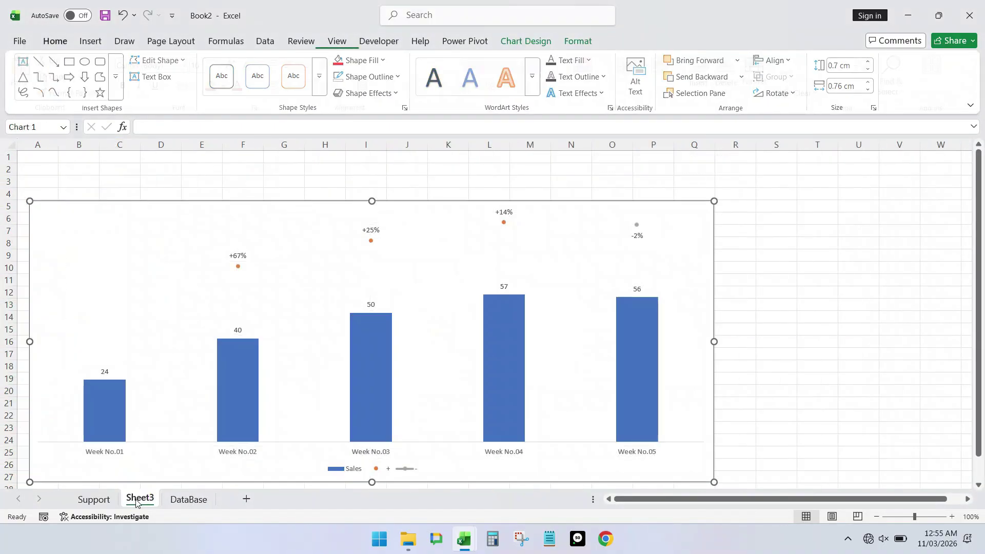
click(237, 268)
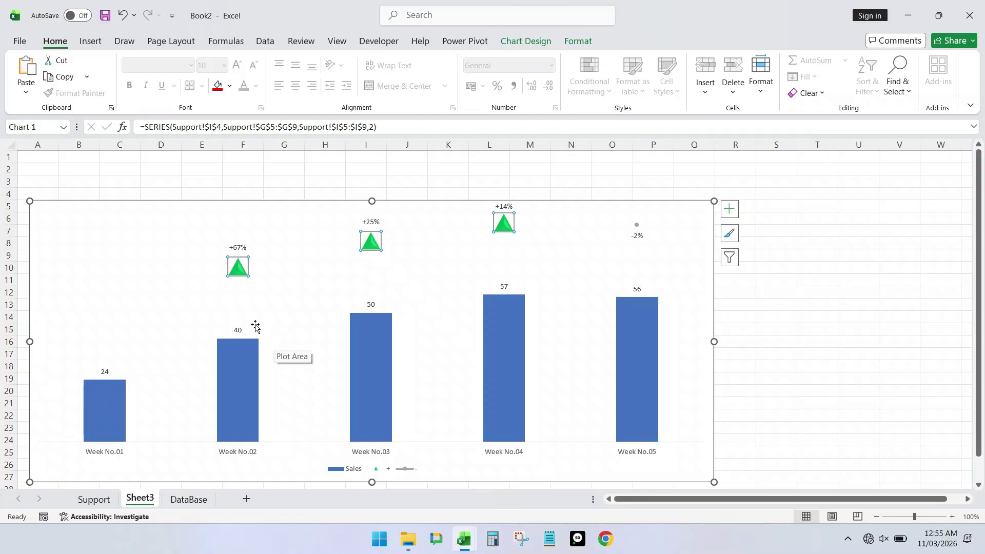
Copy the red triangle from the Support sheet and paste it onto the - series marker in the Sheet3 chart
click(111, 493)
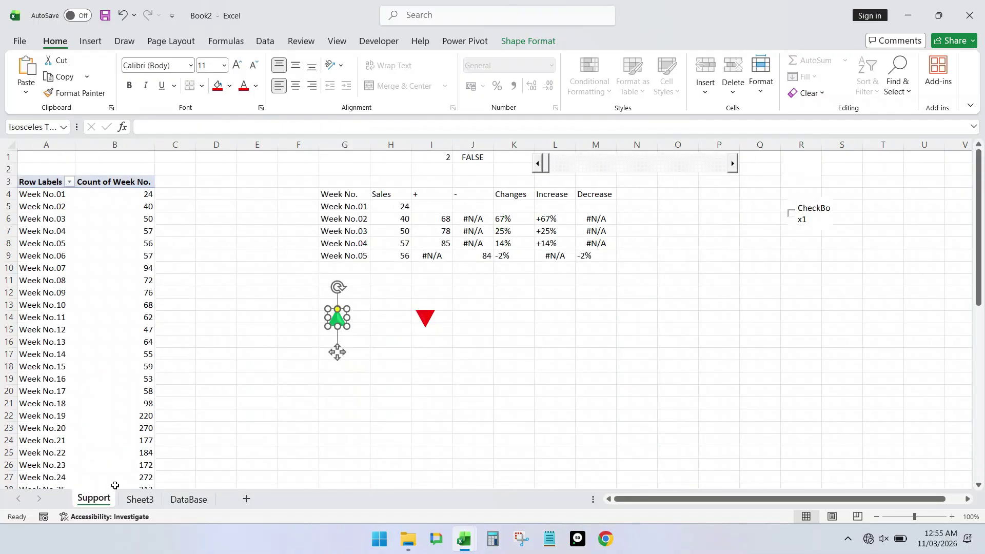
click(425, 321)
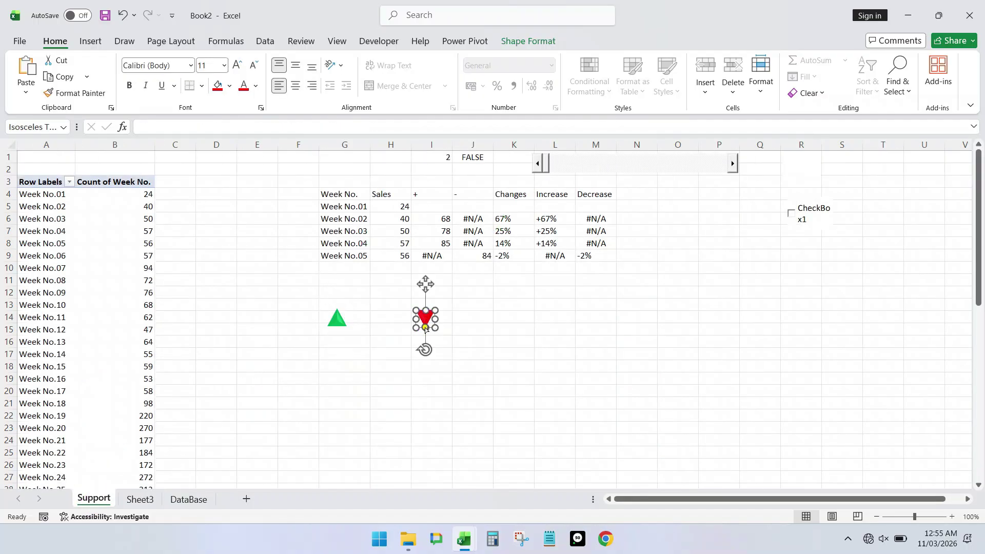
click(140, 499)
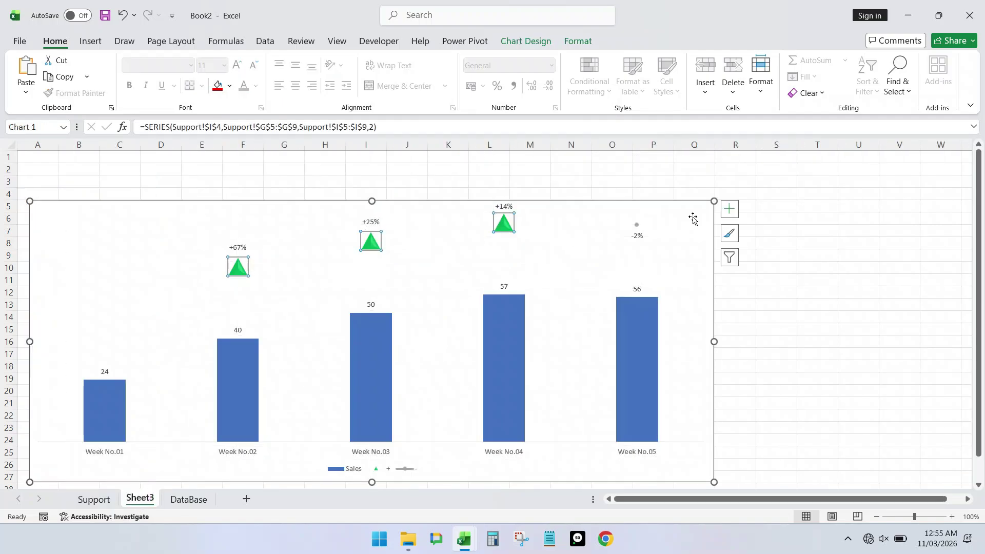
click(636, 225)
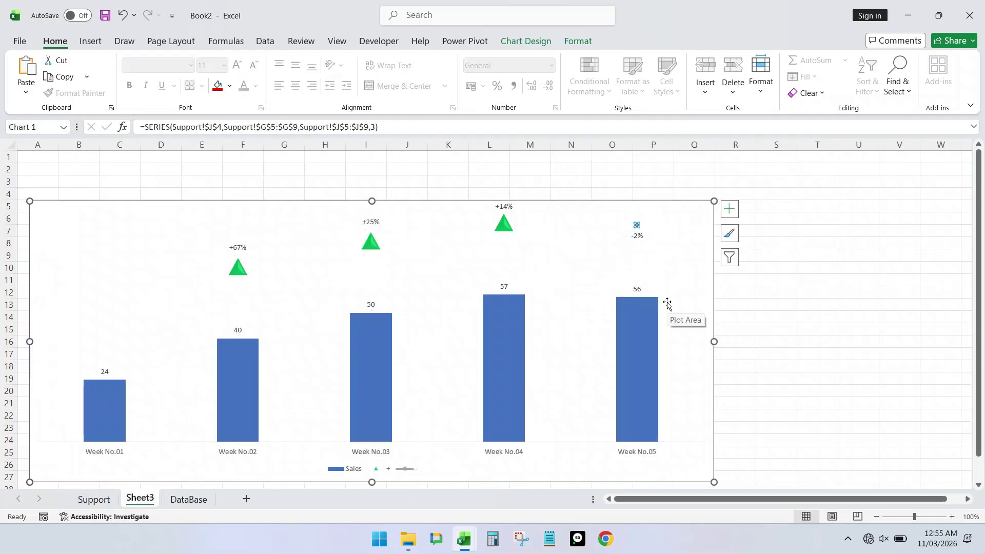
click(823, 317)
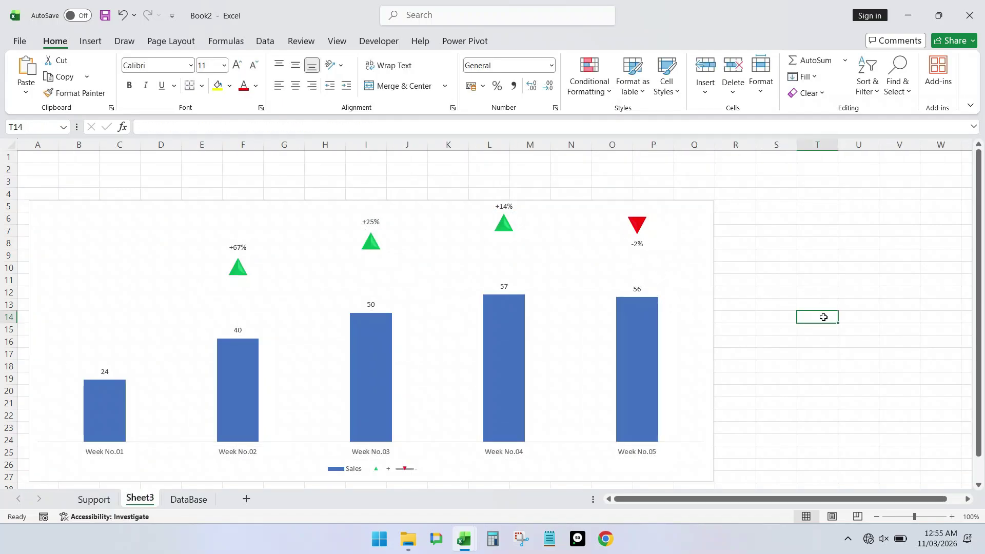
Format the Sales data labels above the columns as bold, black, 11-point Arial Rounded MT Bold
click(239, 334)
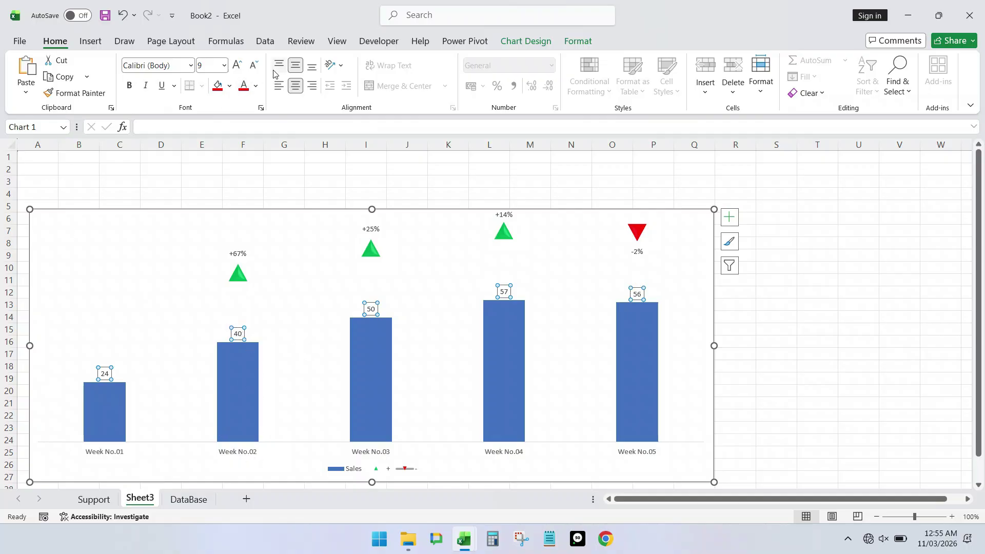
click(239, 66)
click(239, 66)
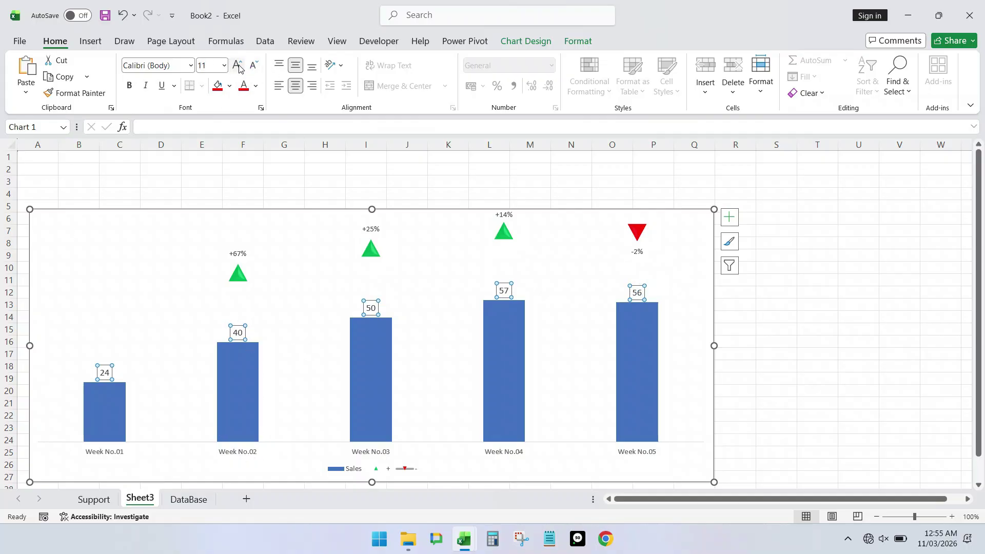
click(130, 88)
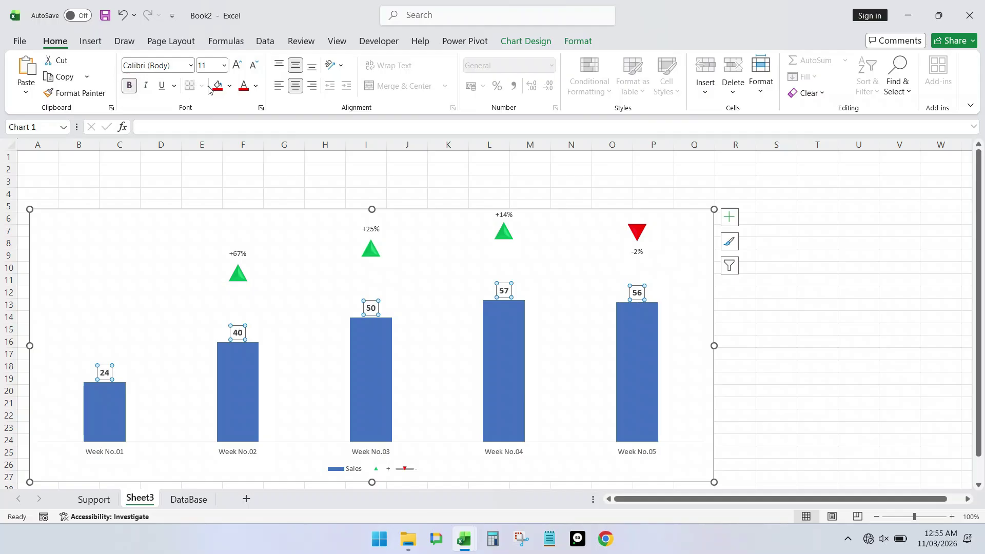
click(255, 86)
click(261, 170)
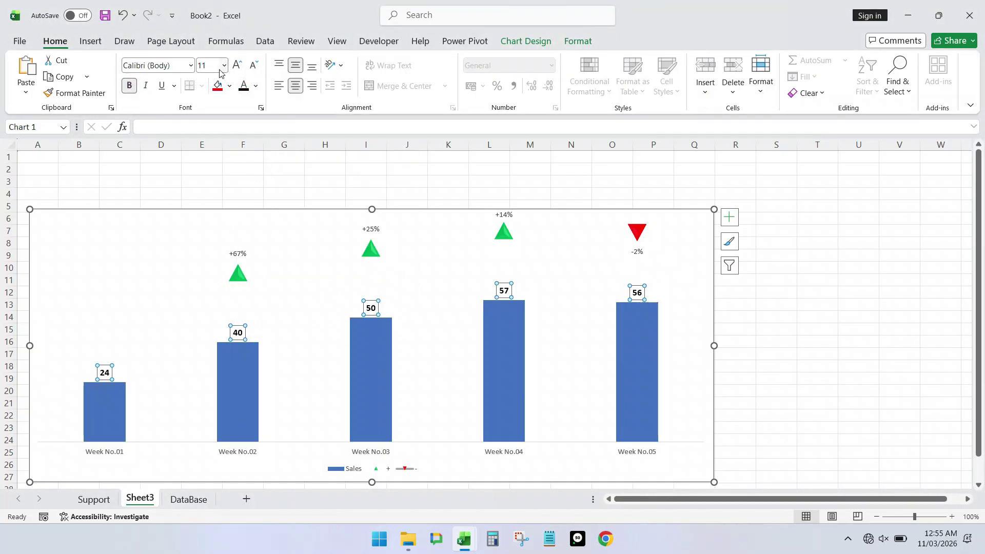
click(190, 65)
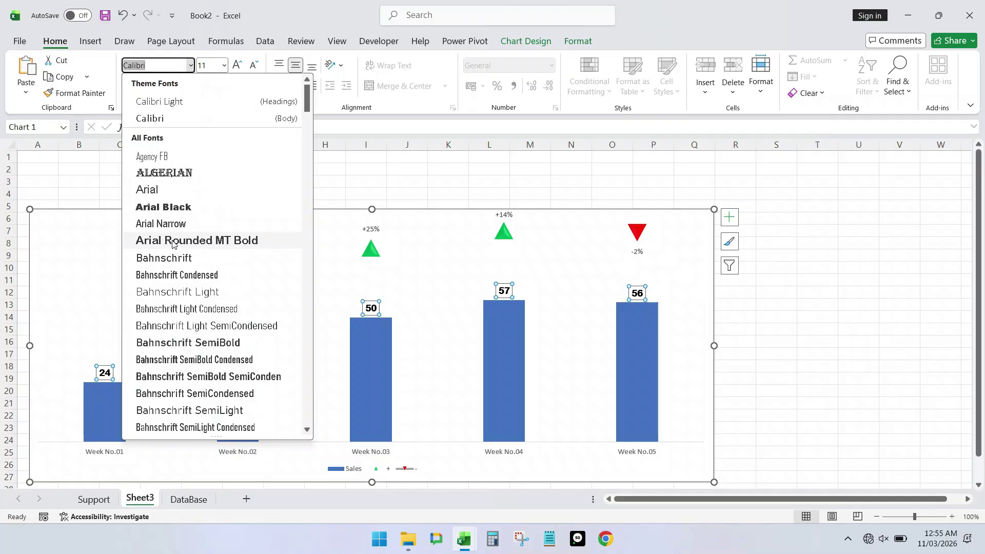
click(173, 241)
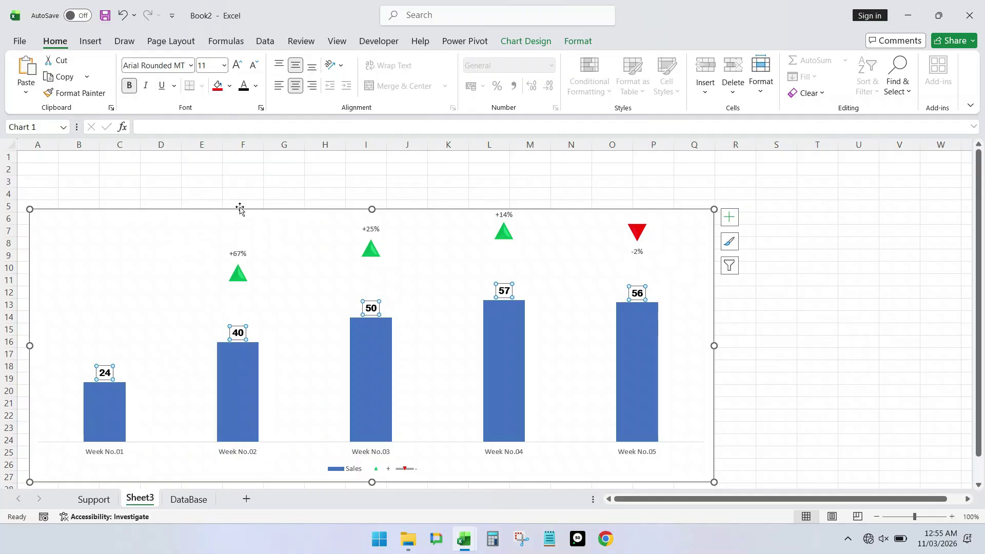
Format the percentage labels above the green triangles as bold, black, 11-point Bahnschrift SemiBold
click(237, 254)
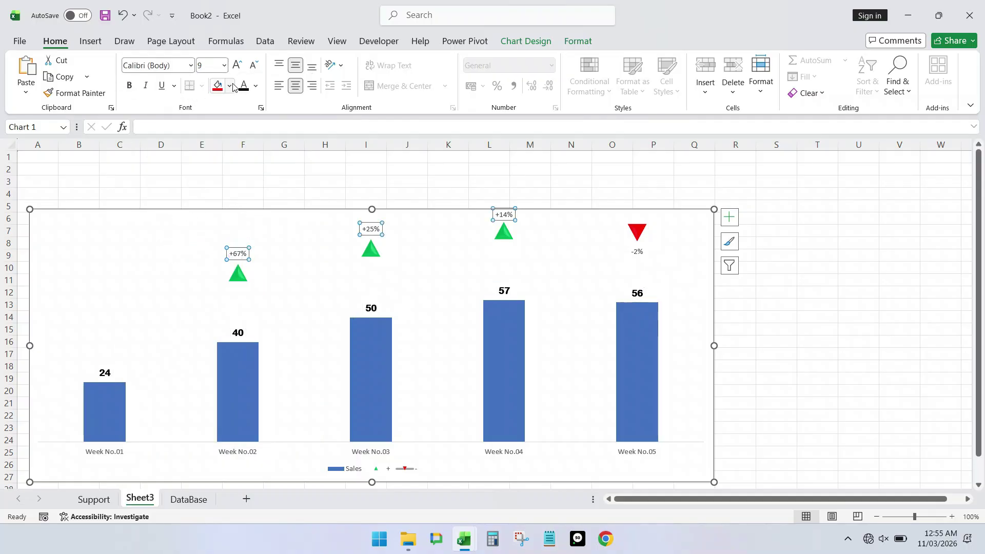
click(237, 65)
click(237, 65)
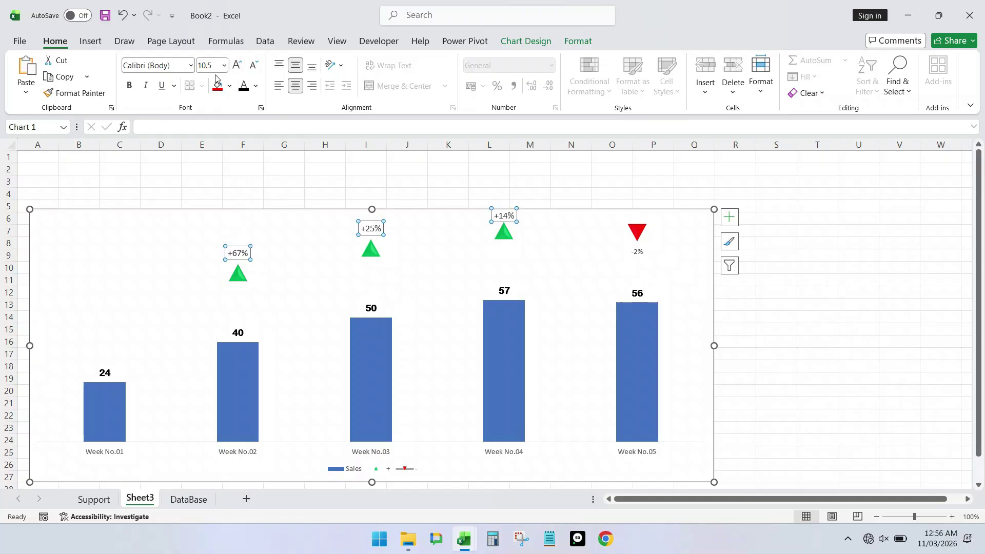
click(238, 65)
click(128, 86)
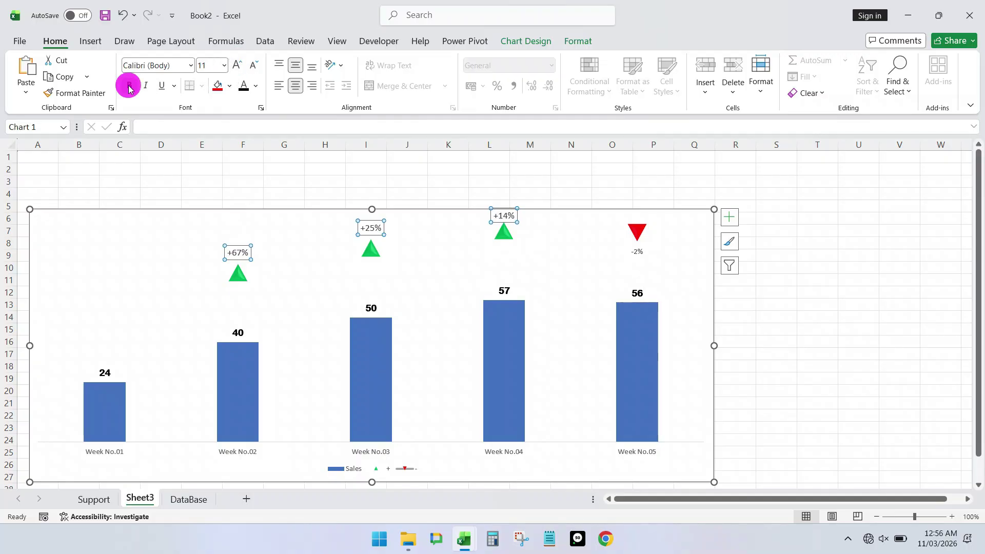
click(190, 65)
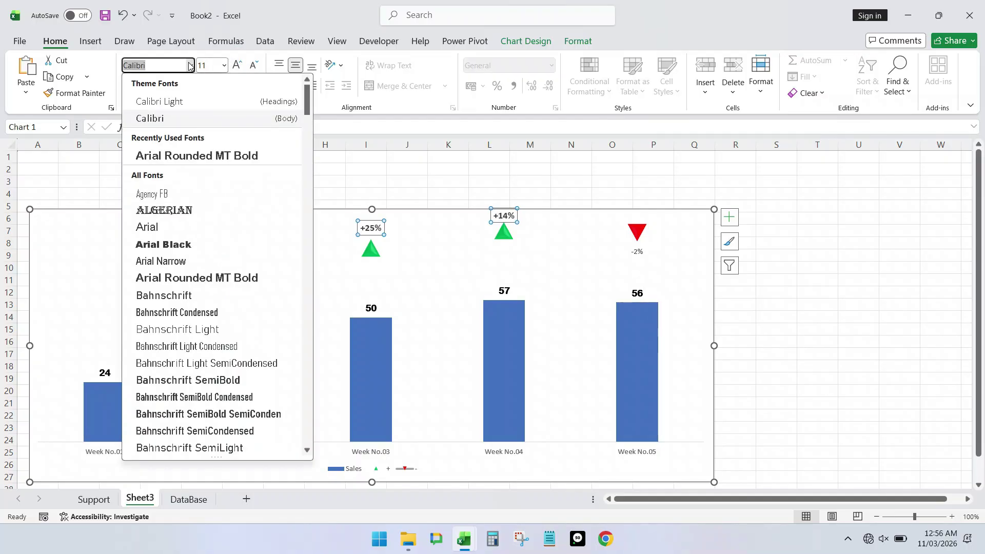
click(188, 379)
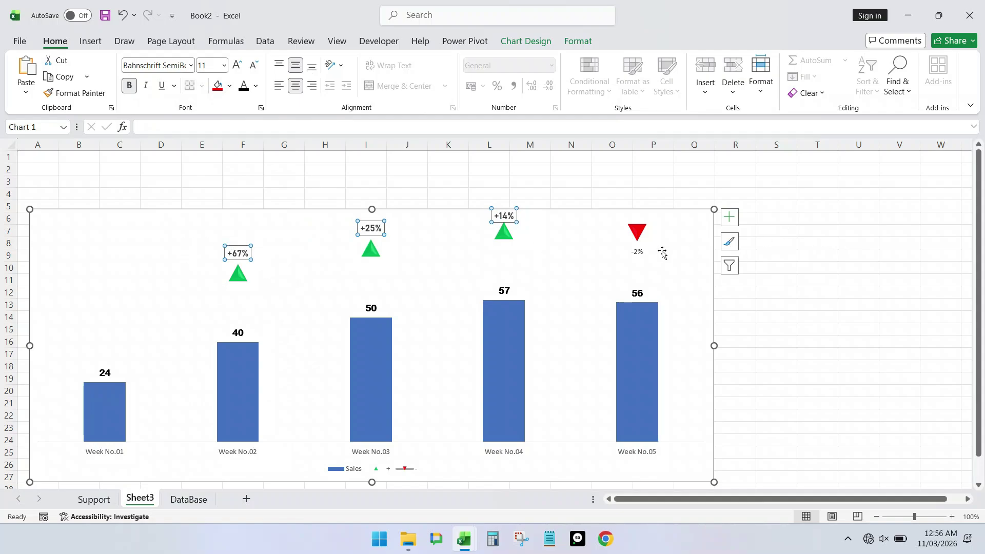
click(638, 251)
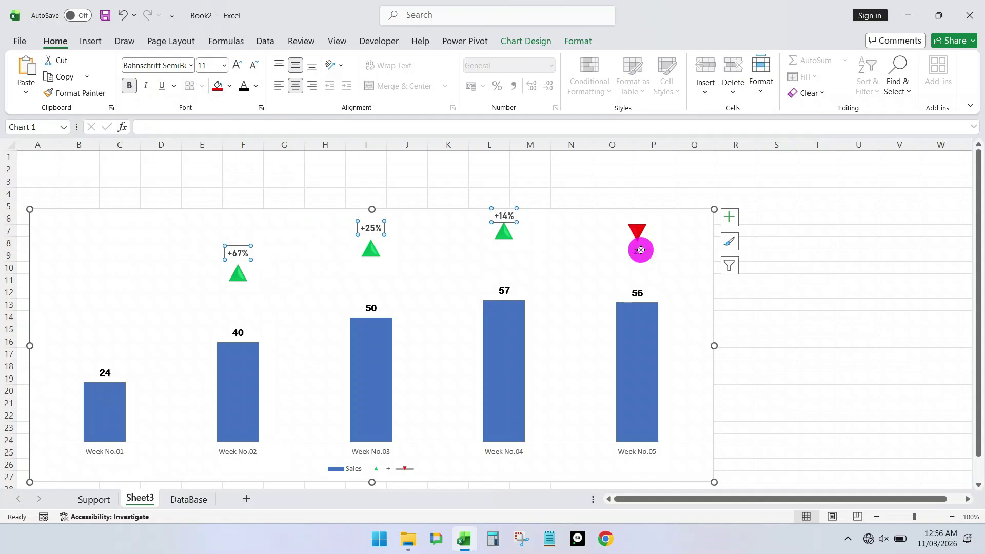
click(370, 228)
click(244, 86)
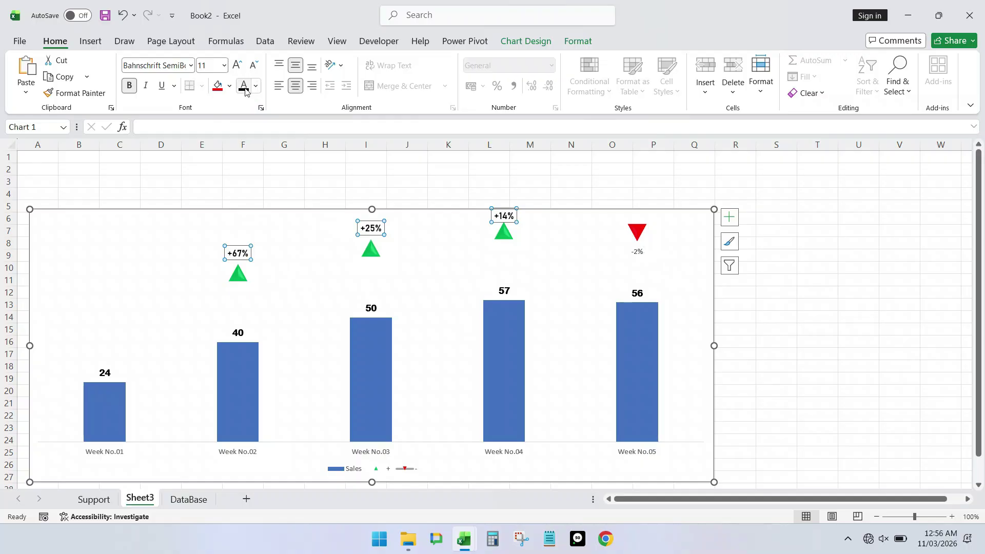
Copy the increase labels' formatting onto the percentage label under the red triangle with Format Painter
click(80, 93)
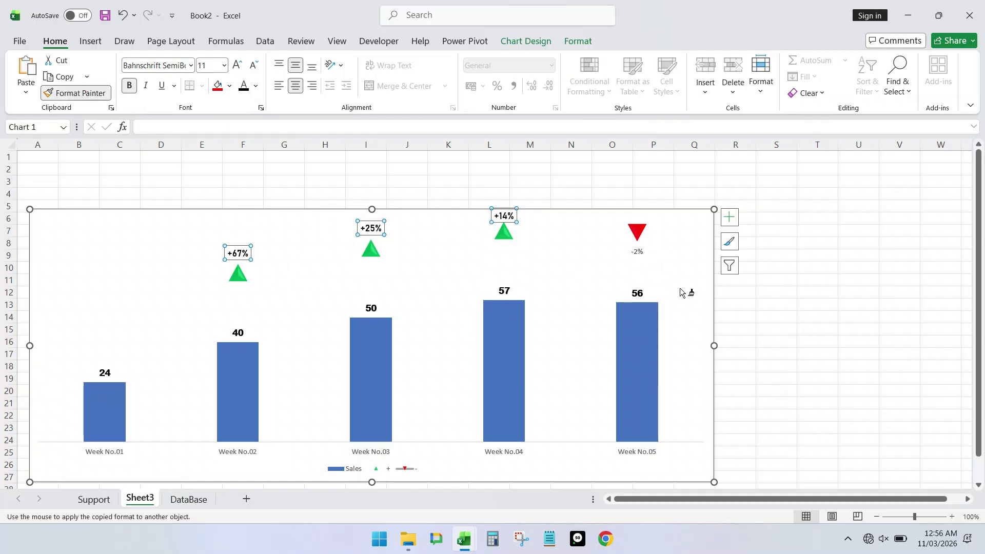
click(639, 254)
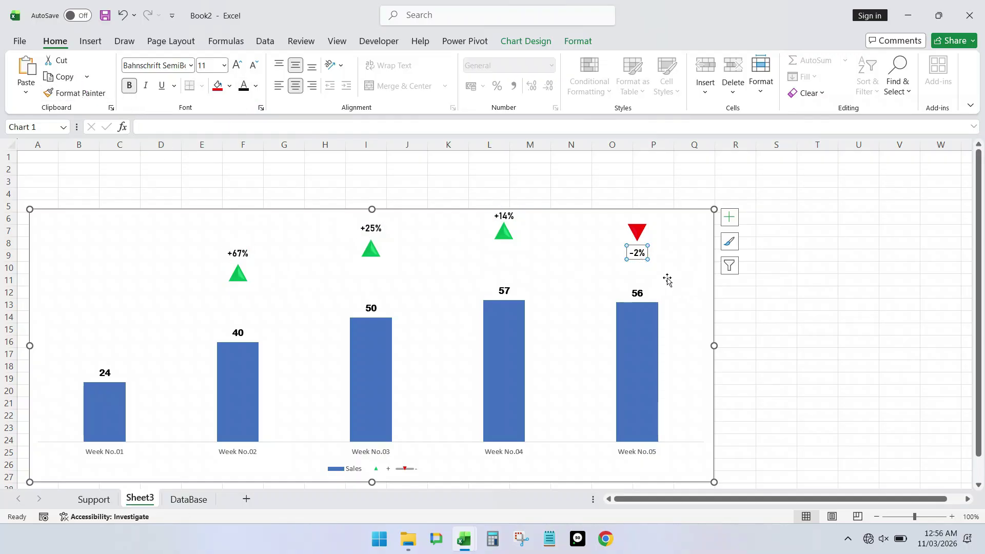
click(859, 358)
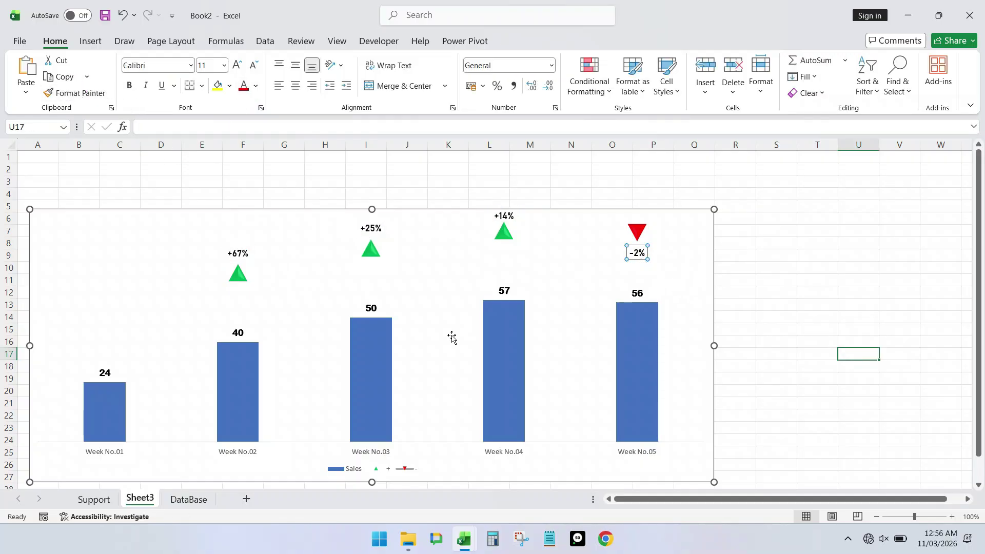
Change the font colour of the percentage labels above the green triangles to green
click(245, 255)
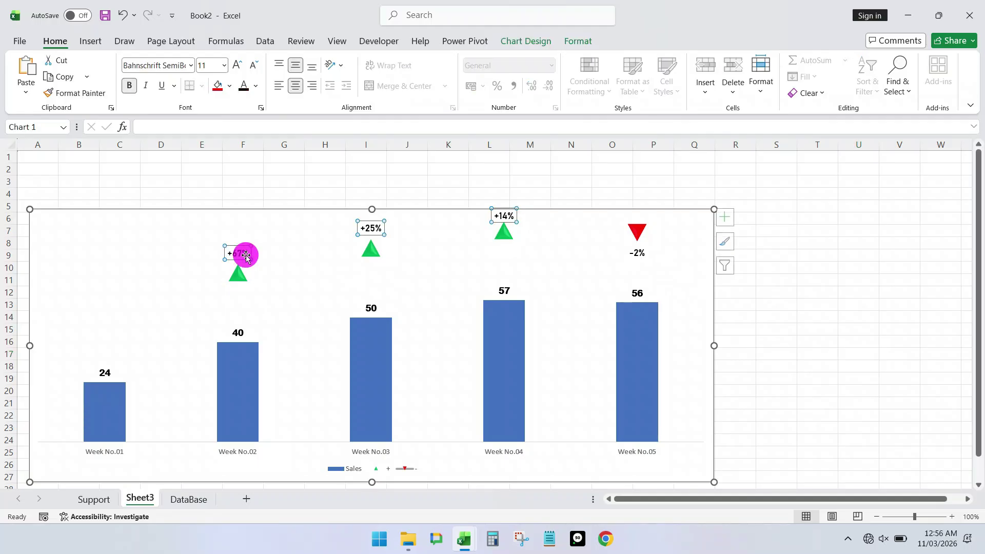
click(256, 86)
click(332, 298)
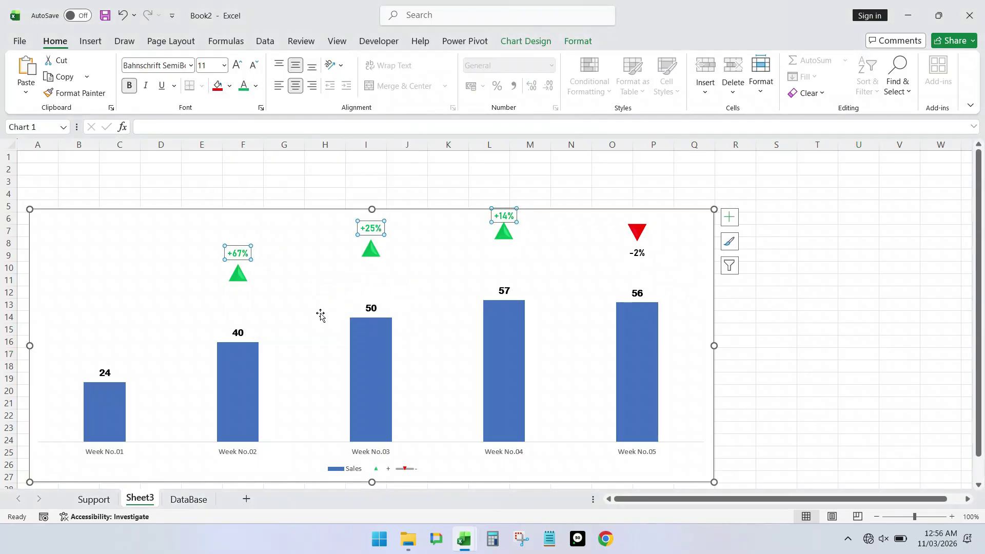
Change the font colour of the percentage label under the red triangle to dark red
click(640, 259)
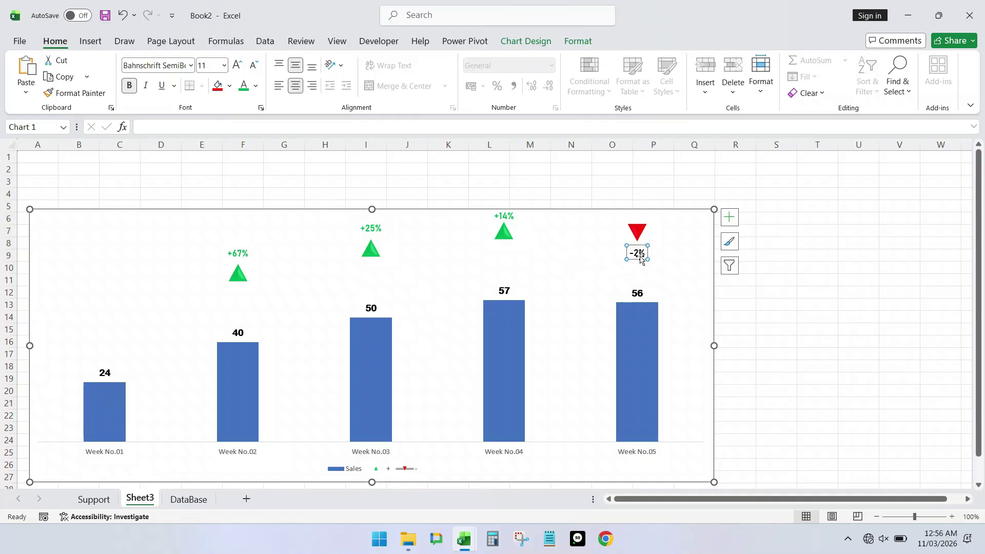
click(256, 86)
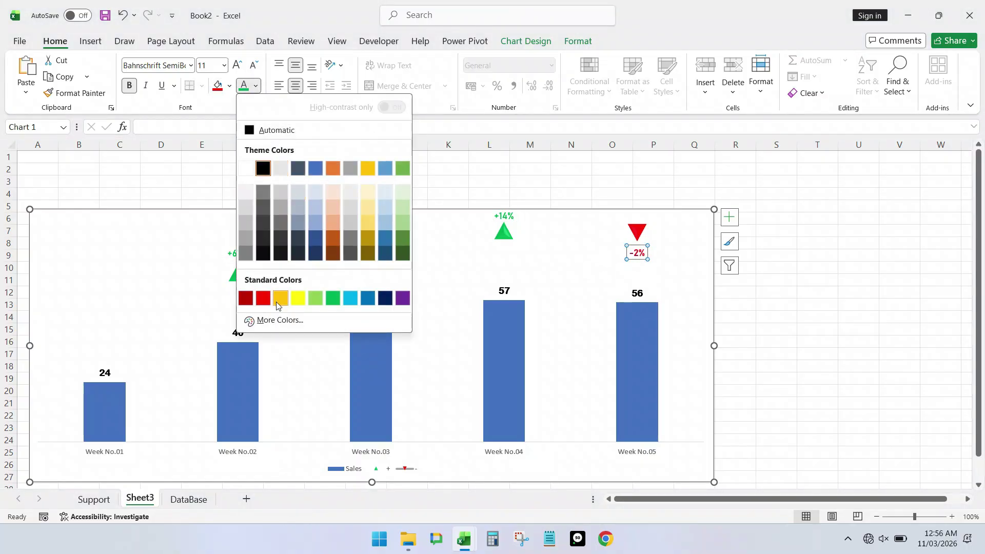
click(247, 299)
click(22, 179)
Format the week labels on the horizontal axis as bold, black, 11-point Bahnschrift SemiLight
click(109, 451)
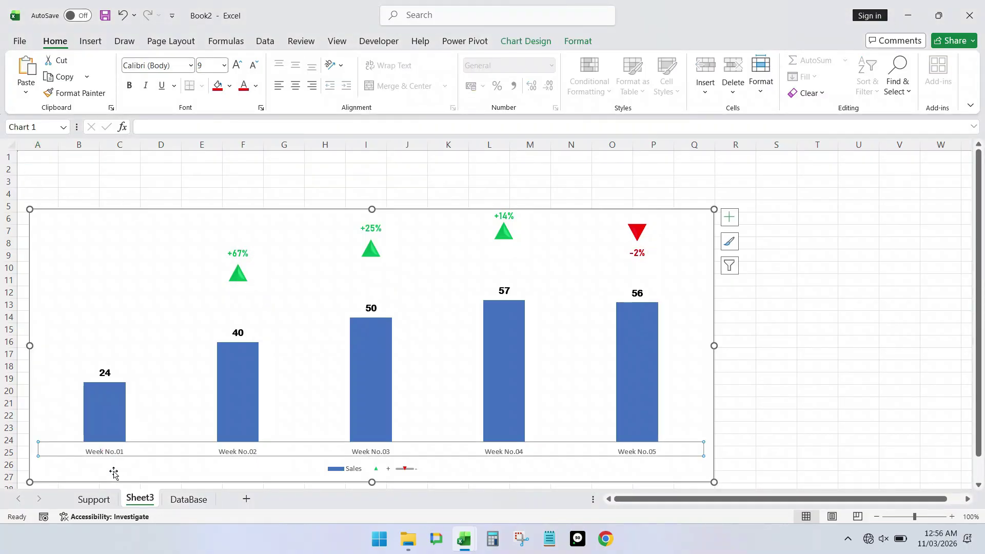
click(237, 72)
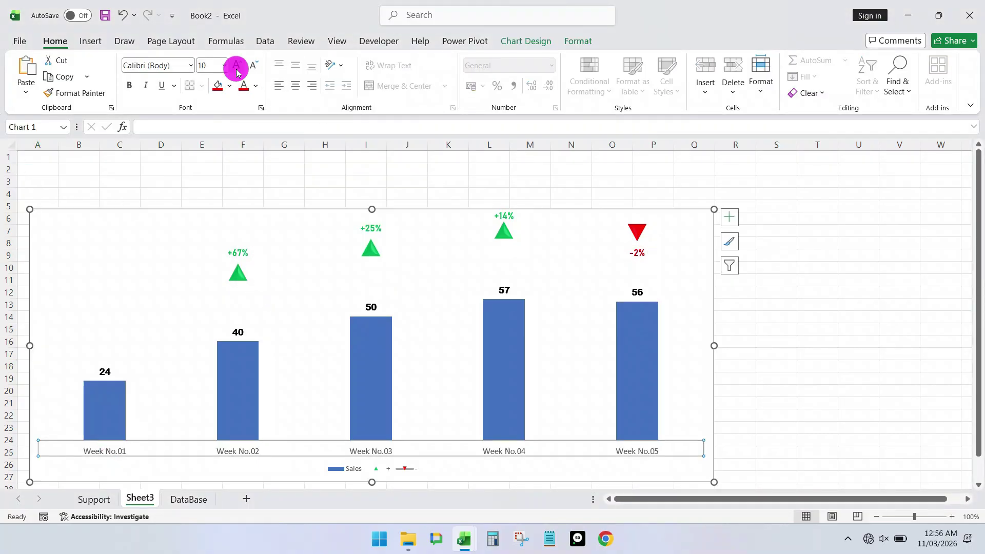
click(237, 71)
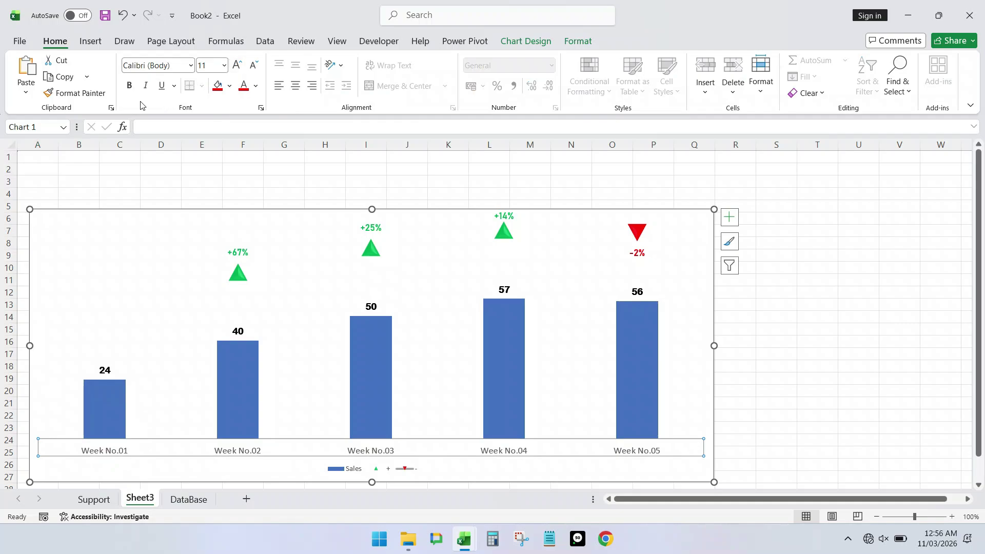
click(129, 85)
scroll(194, 272, down, 4)
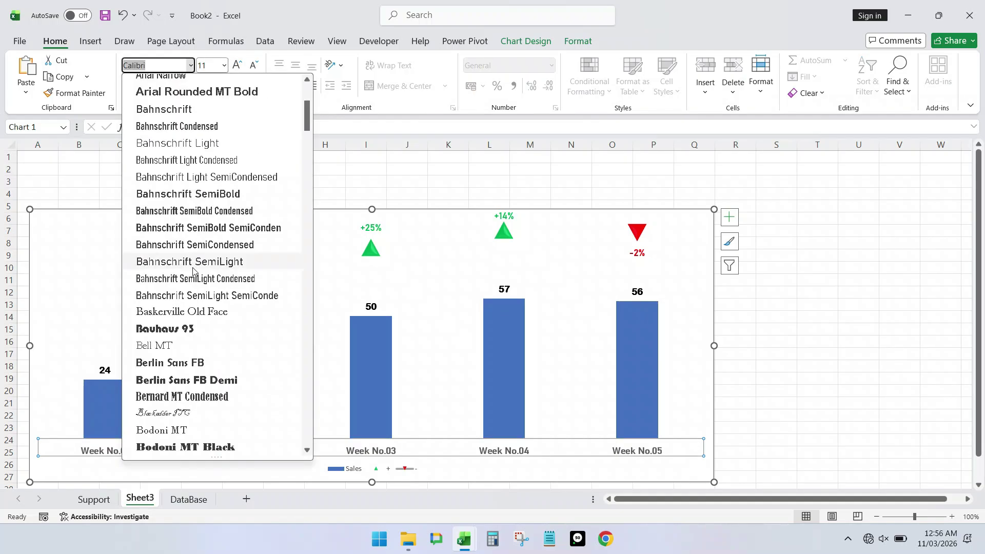
click(193, 271)
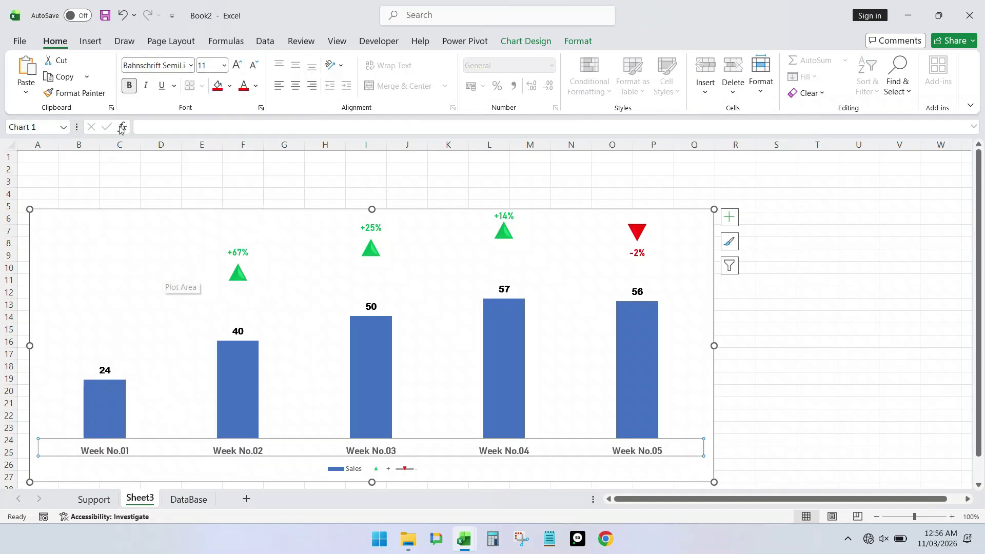
click(256, 86)
key(Escape)
key(Escape)
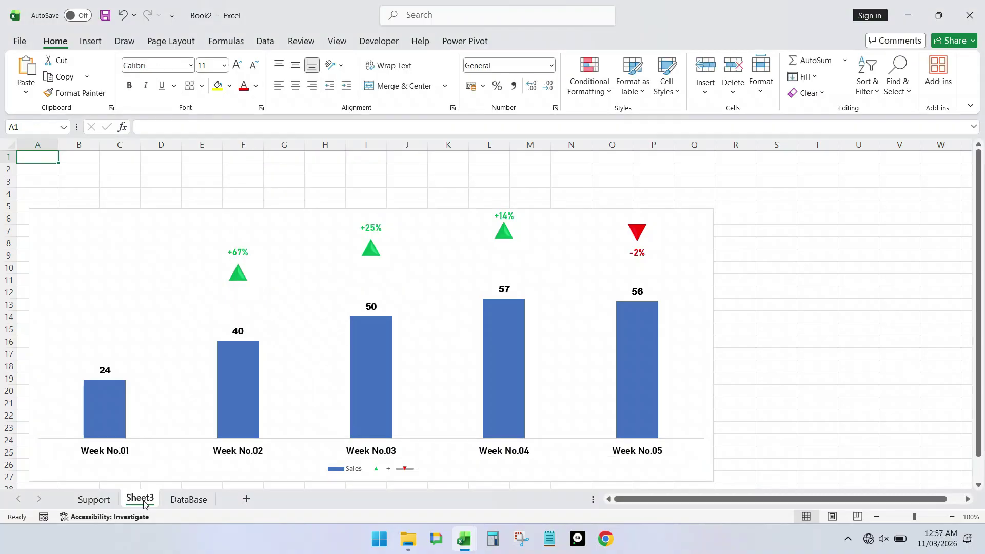
Rename Sheet3 as Chart
double_click(140, 498)
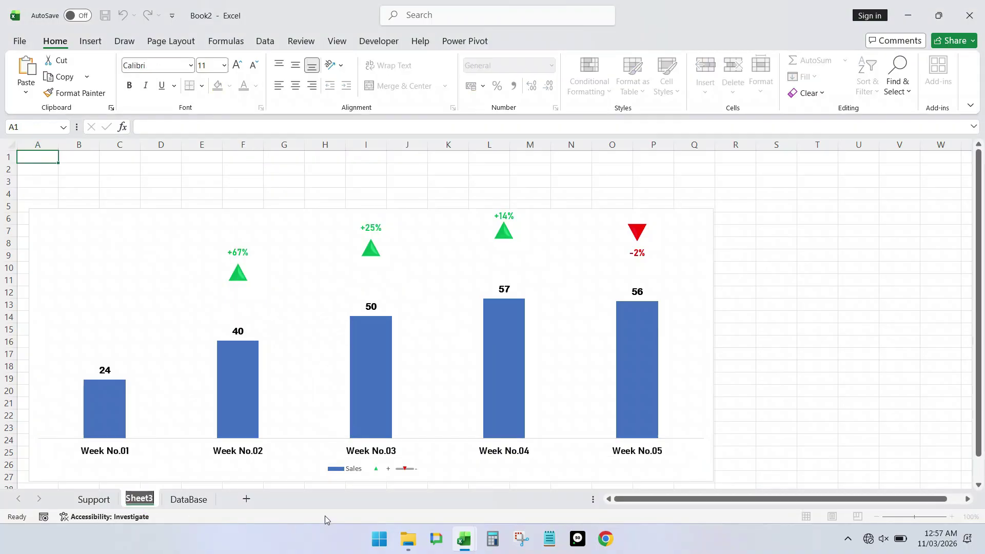
text(Chart)
key(Return)
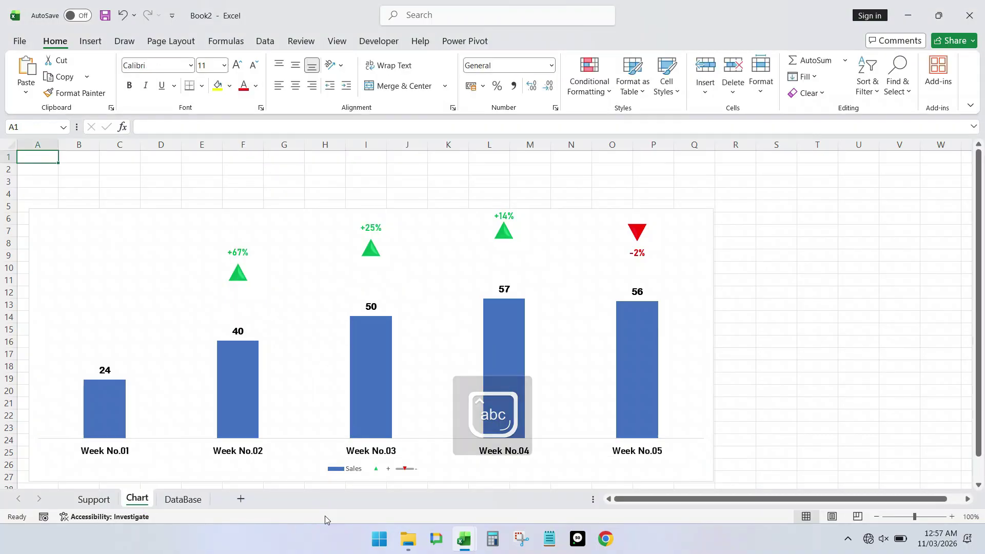
Turn on Design Mode and copy the scroll bar from the Support sheet onto the Chart sheet
click(95, 505)
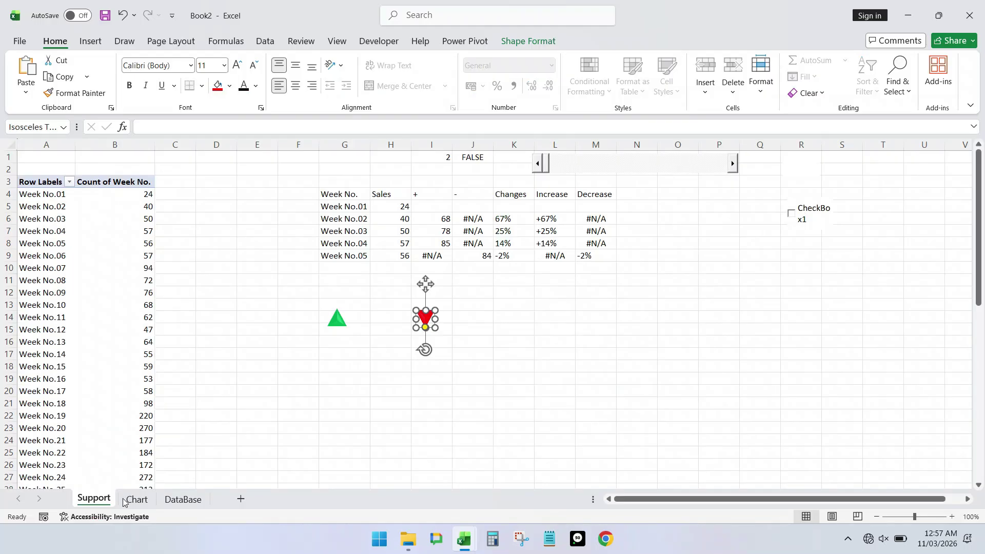
click(136, 499)
click(97, 498)
click(609, 165)
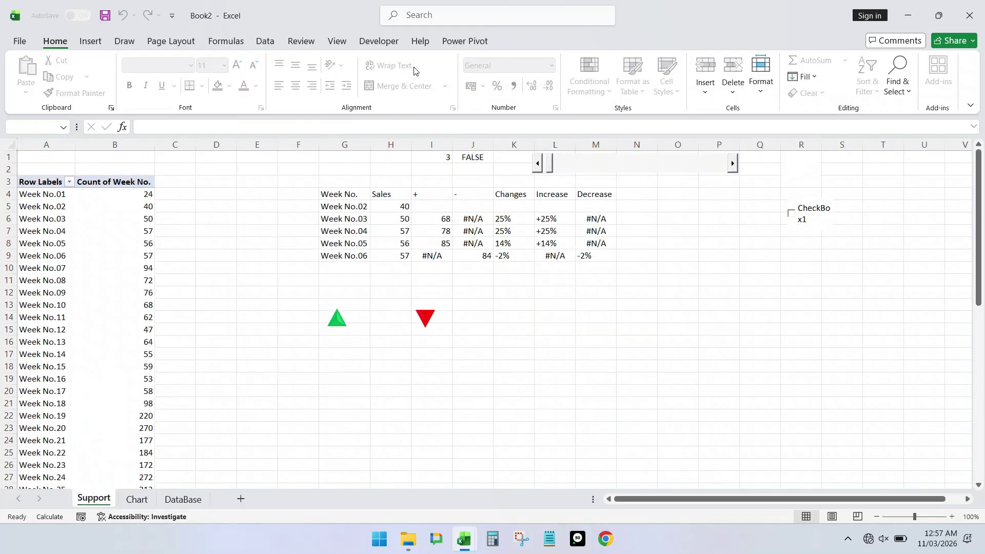
click(379, 41)
click(328, 68)
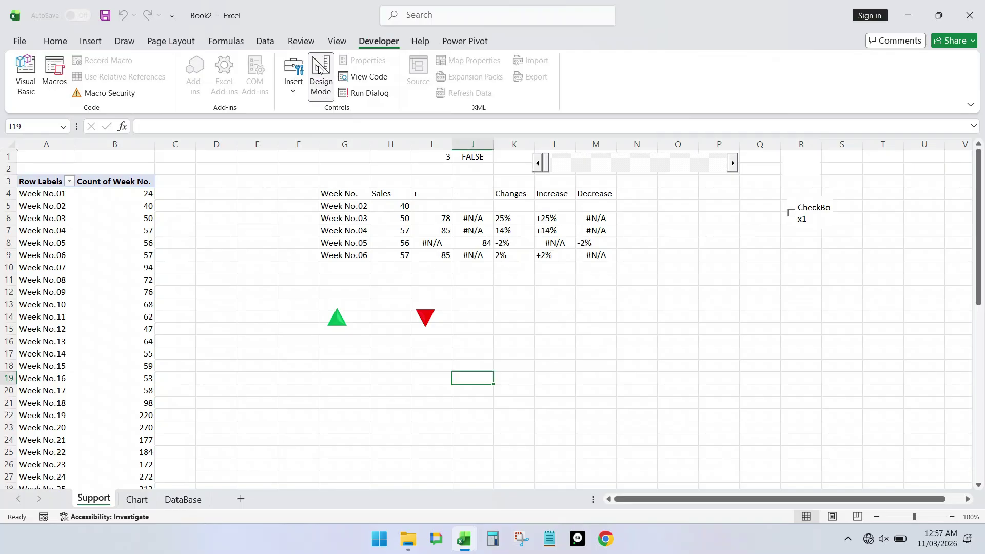
click(655, 168)
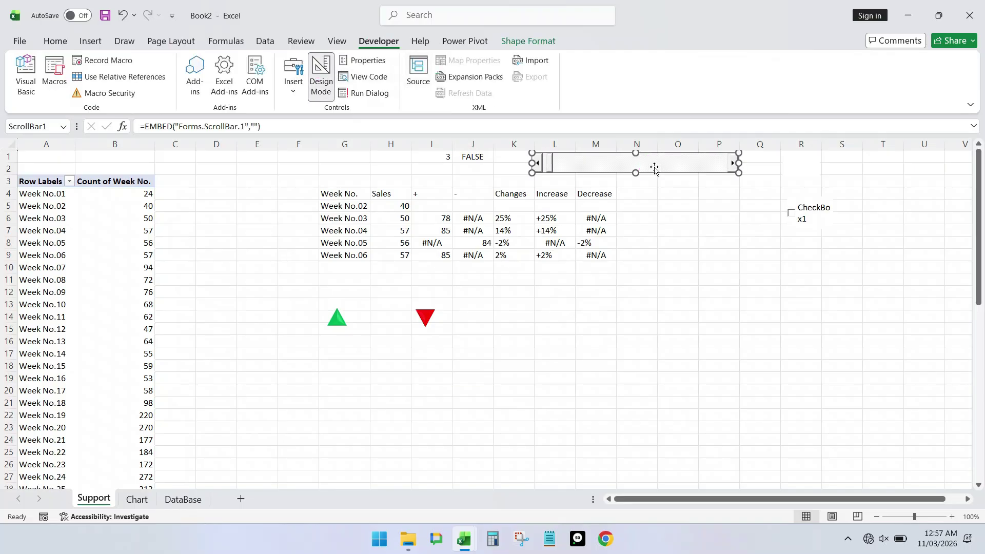
click(135, 500)
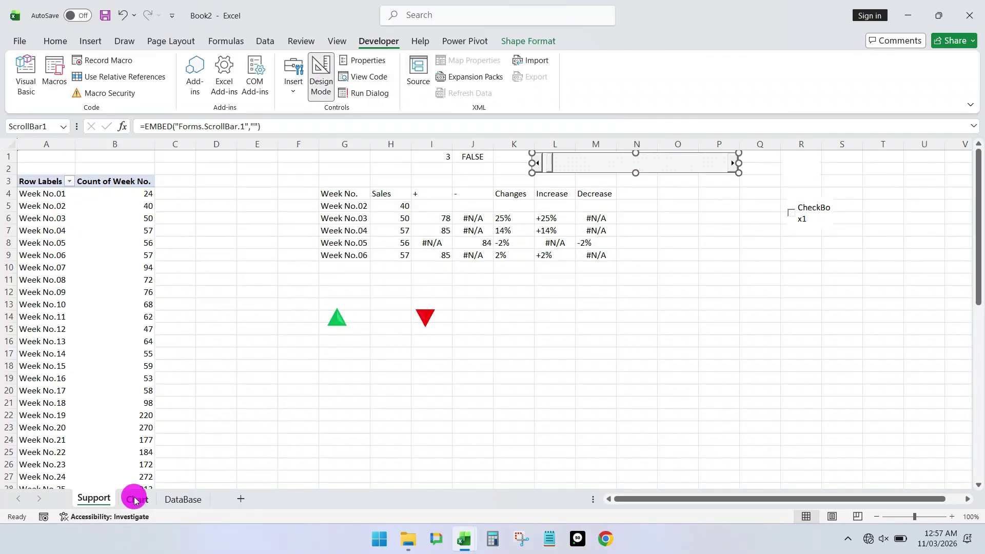
click(790, 207)
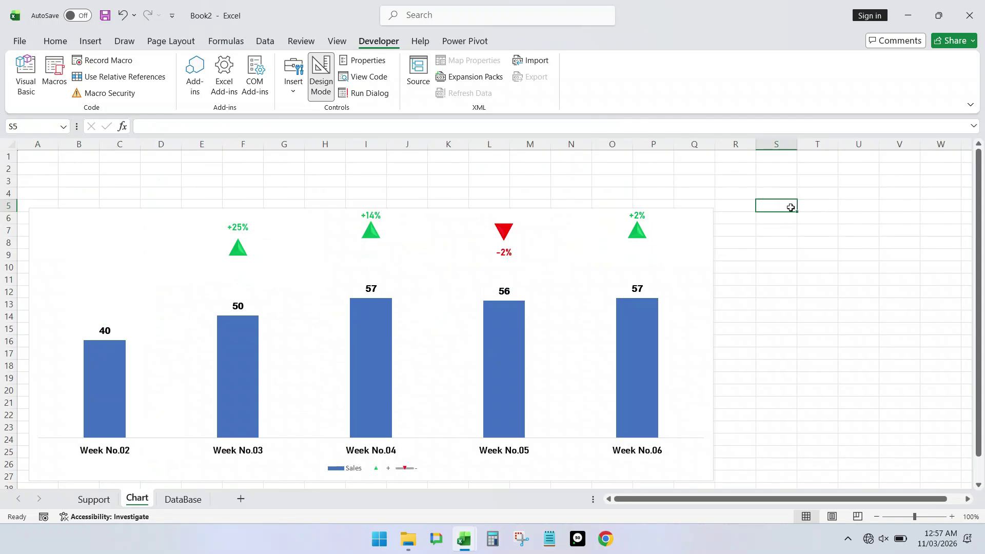
key(ctrl+v)
Shorten the pasted scroll bar to about four columns wide and place it beside the chart around S7:W8
drag(790, 207, 749, 210)
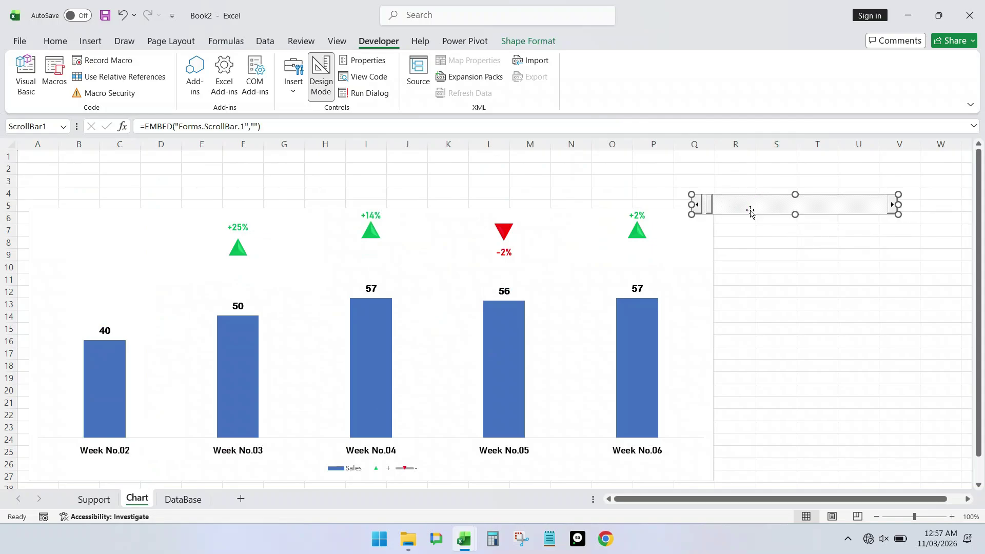
drag(899, 206, 851, 201)
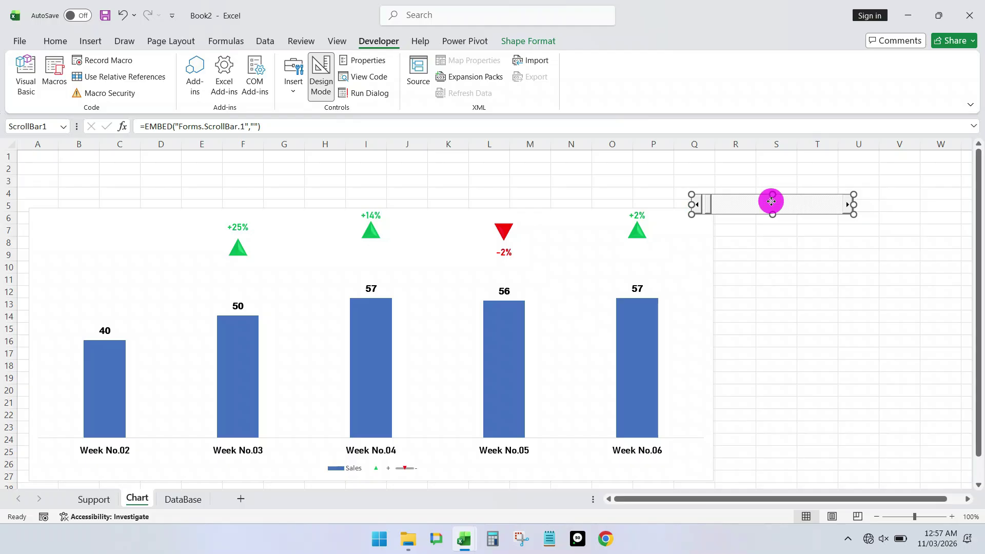
drag(770, 200, 860, 231)
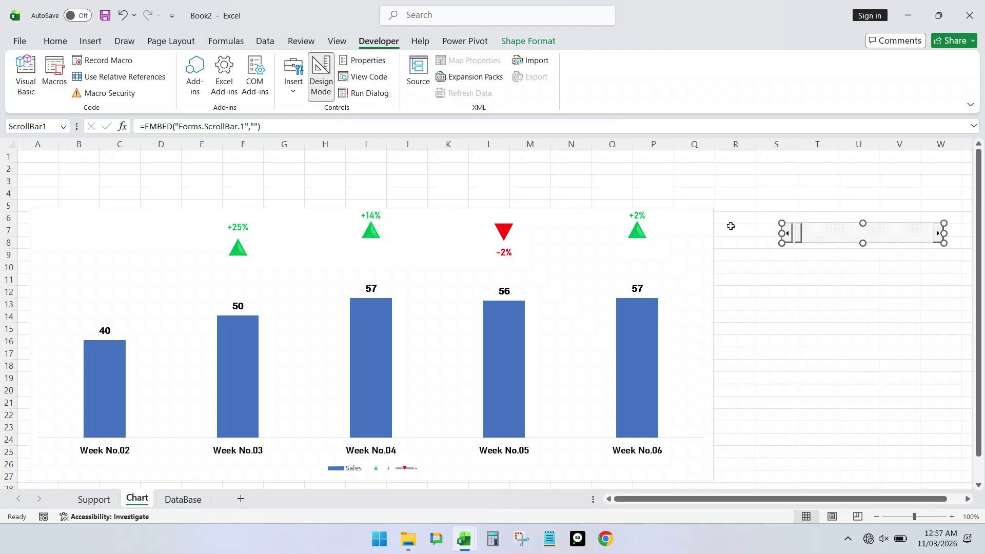
Widen the chart by about one column so that it extends to the end of column R
click(687, 236)
drag(713, 345, 755, 343)
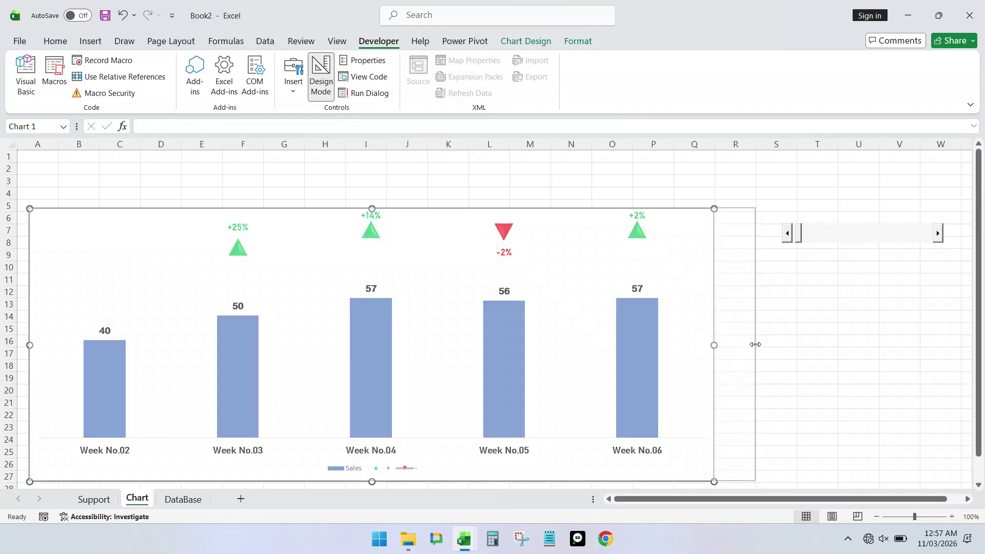
click(858, 340)
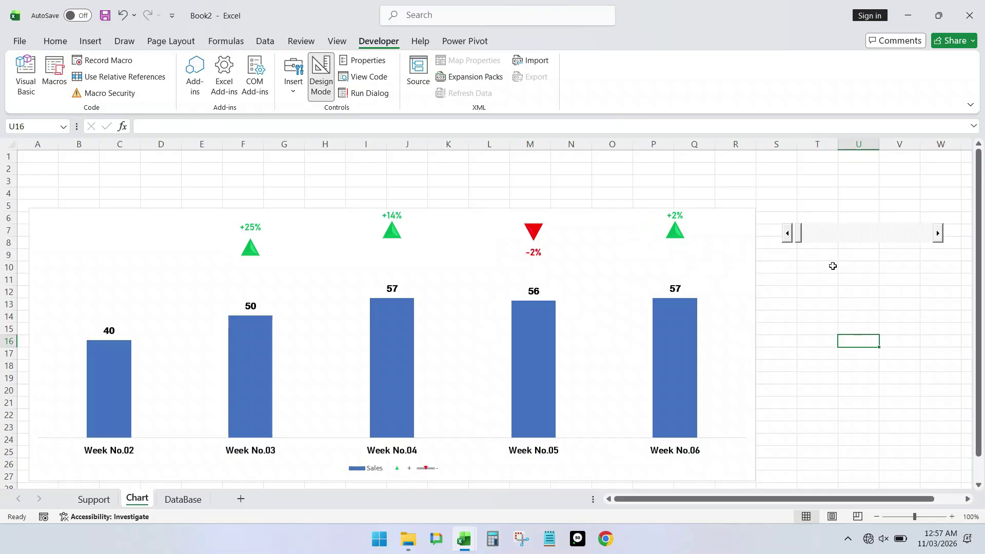
Return to the Support sheet to get the check box
click(851, 230)
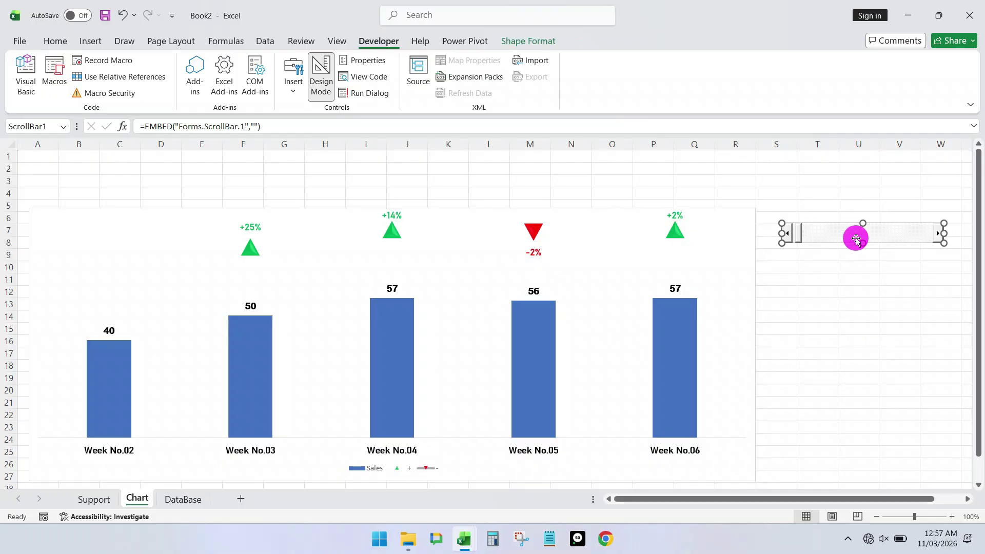
click(95, 499)
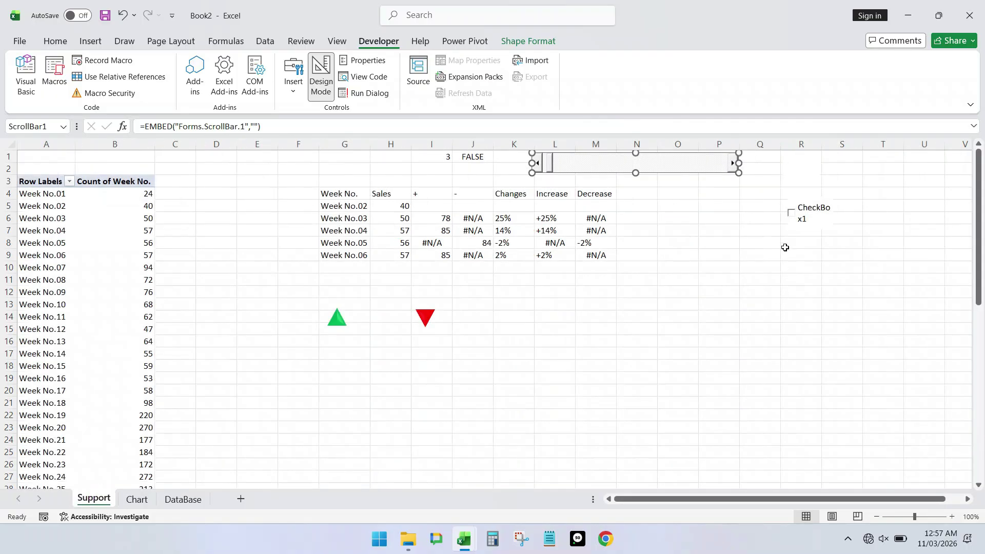
Copy the check box from the Support sheet to the Chart sheet and arrange it above the scroll bar beside the chart
click(803, 219)
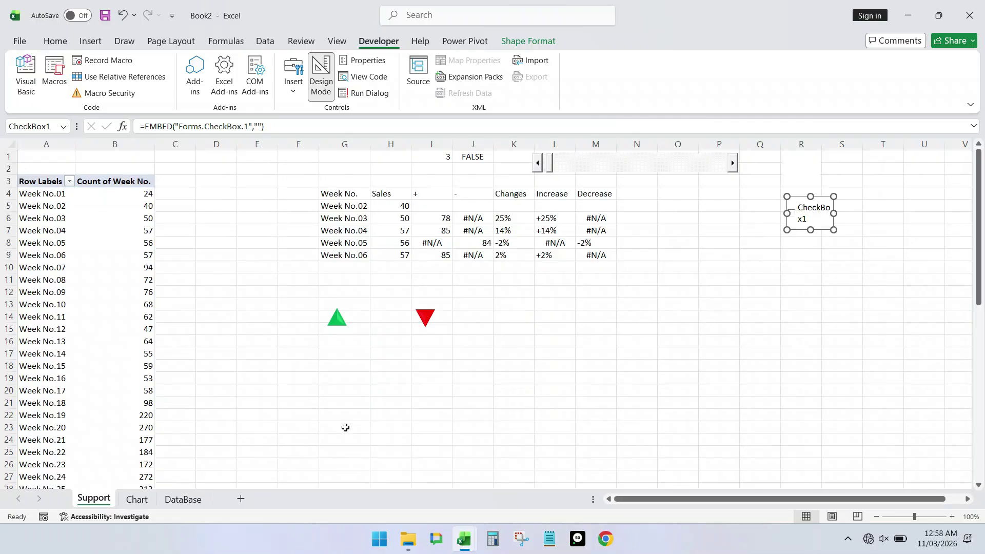
click(136, 499)
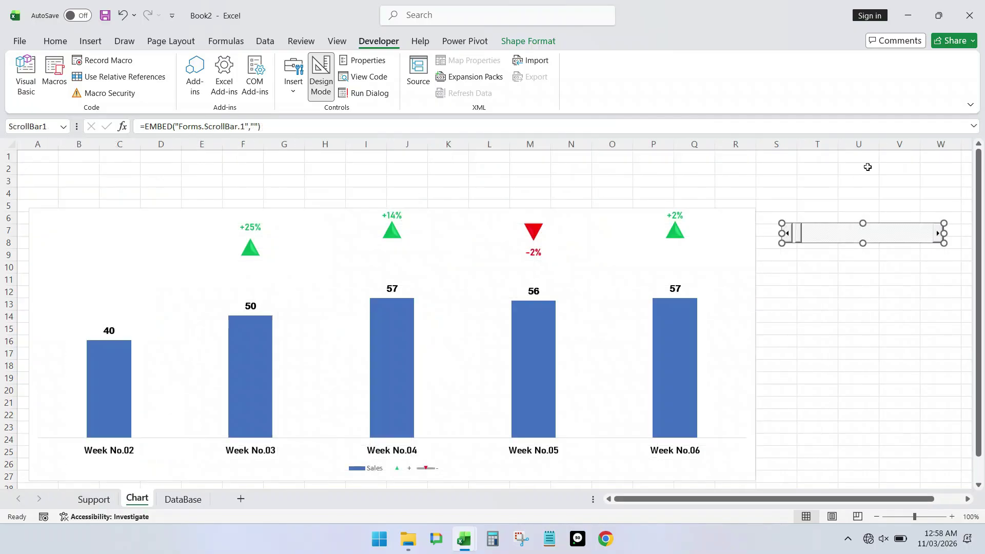
click(841, 205)
key(ctrl+v)
drag(846, 228, 857, 256)
drag(896, 222, 880, 224)
drag(884, 261, 884, 259)
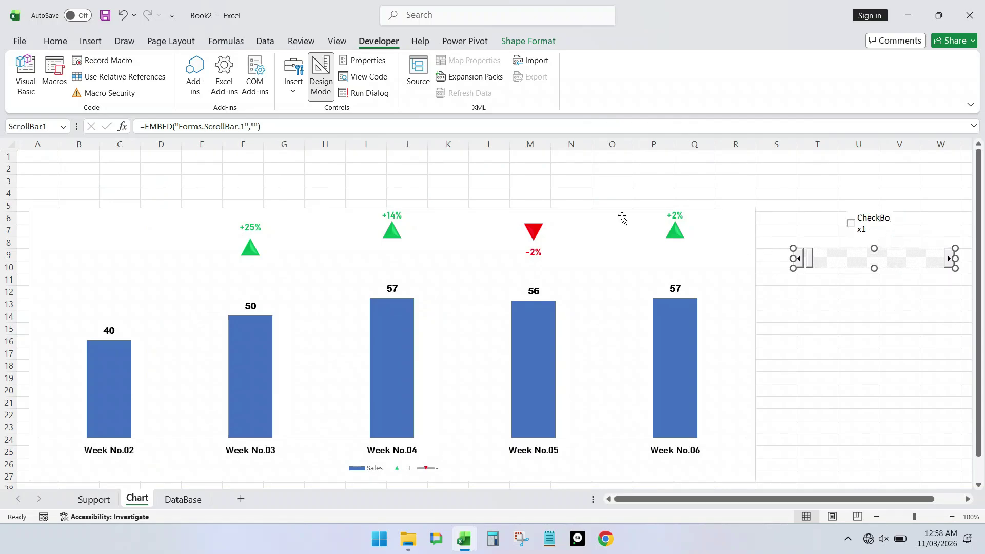
Turn off Design Mode and test the Chart sheet's scroll bar in both directions, checking the value in cell I1
click(321, 75)
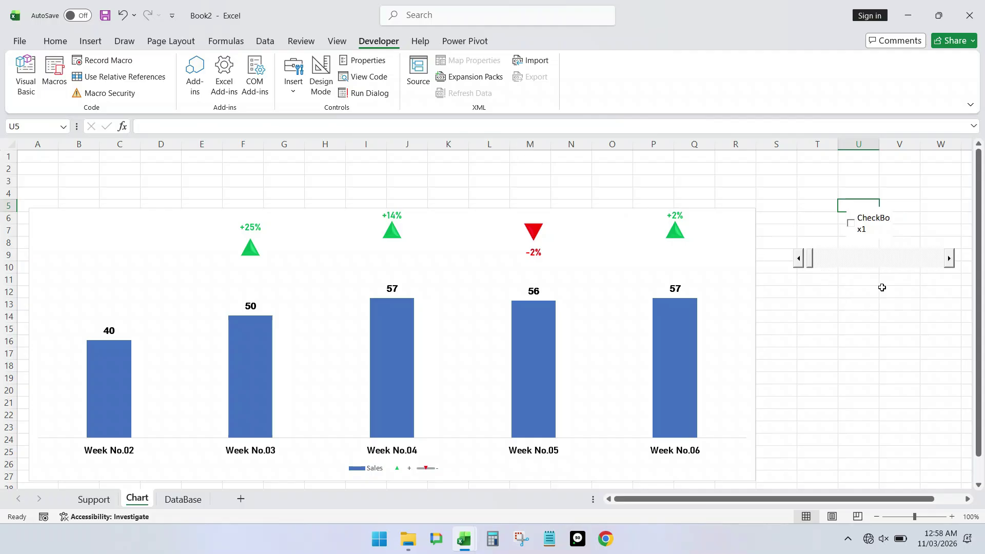
click(882, 289)
click(948, 259)
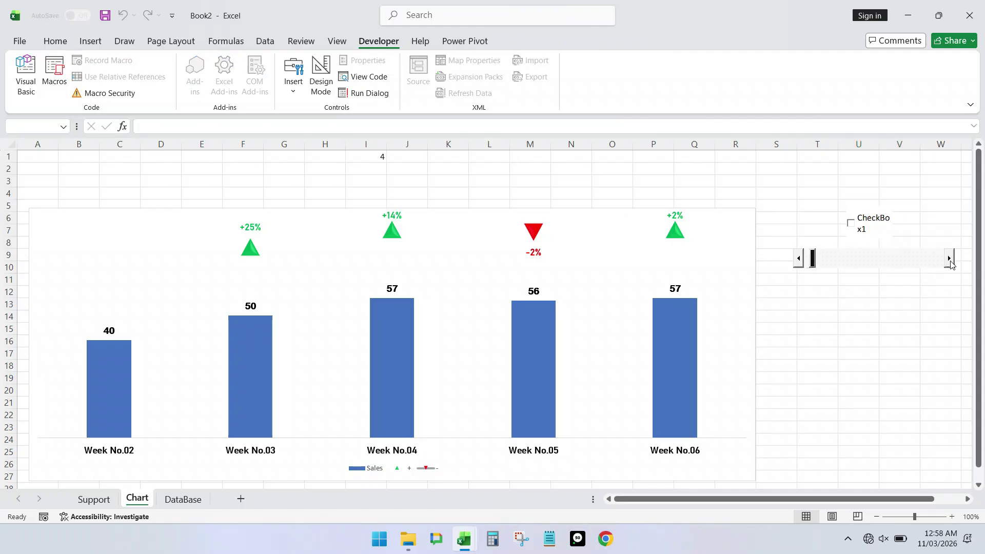
click(948, 258)
click(948, 259)
click(948, 259)
click(948, 259)
click(948, 260)
click(949, 260)
click(798, 259)
click(799, 260)
click(798, 260)
click(799, 260)
click(798, 260)
click(798, 260)
click(799, 259)
click(361, 165)
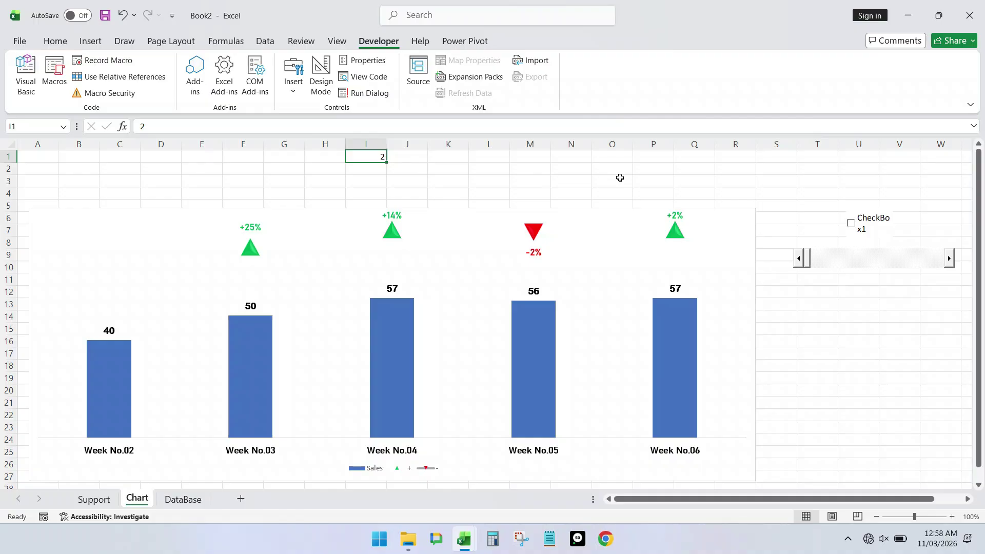
click(872, 263)
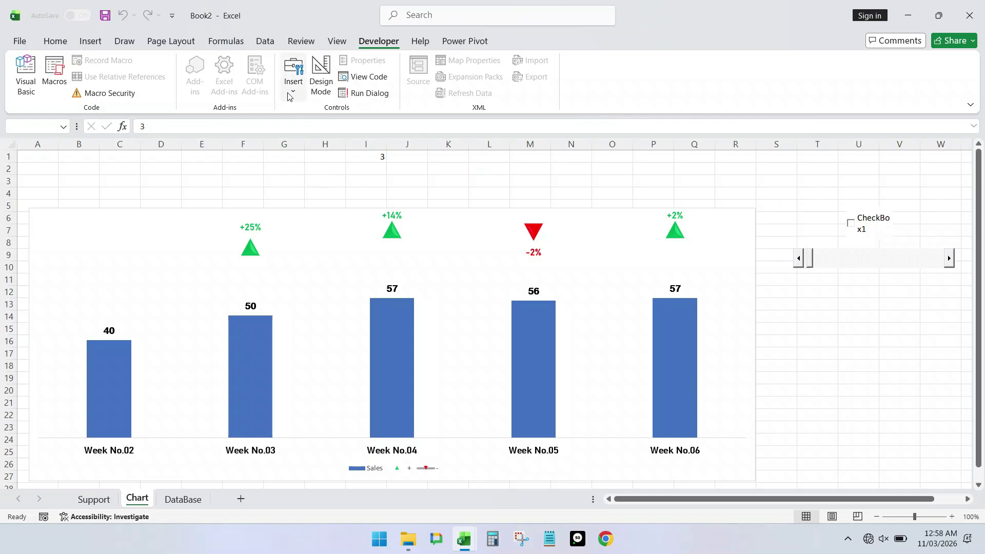
In Design Mode, set the LinkedCell property of the Chart sheet's scroll bar to Support!I1
click(322, 77)
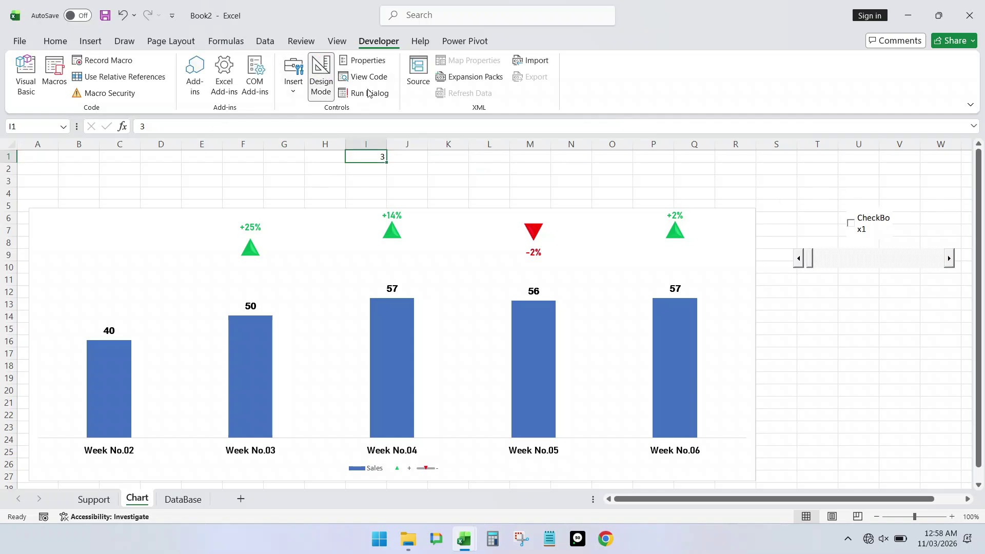
click(876, 258)
click(363, 61)
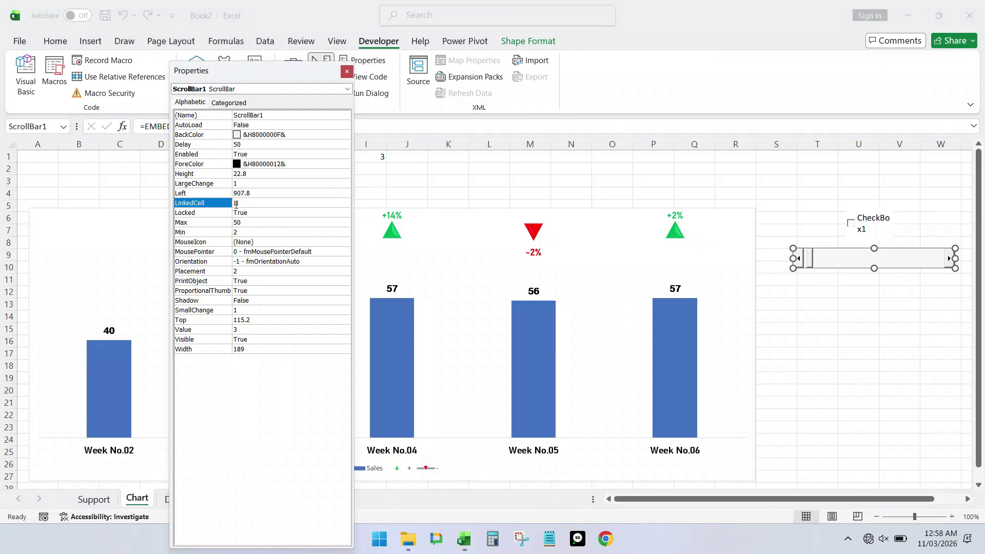
click(234, 203)
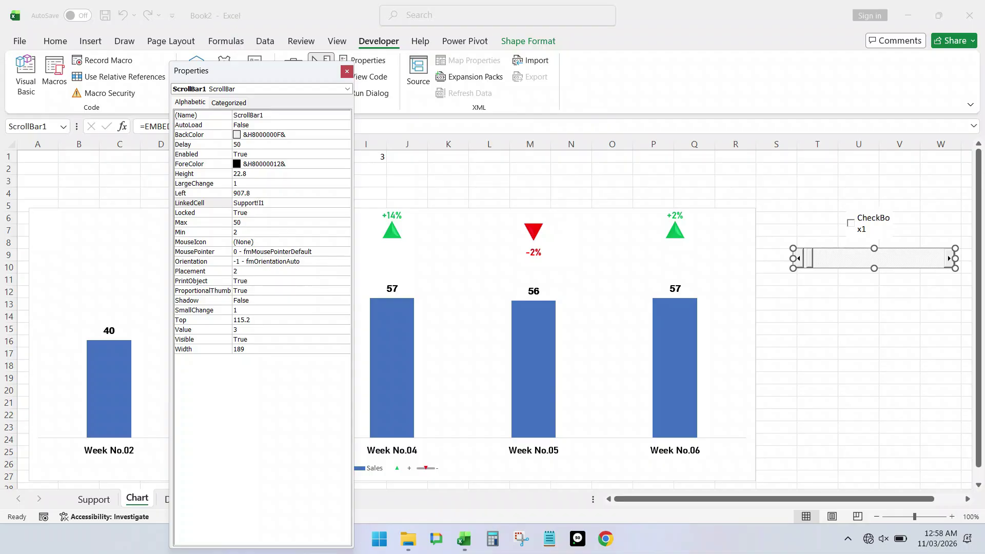
key(Return)
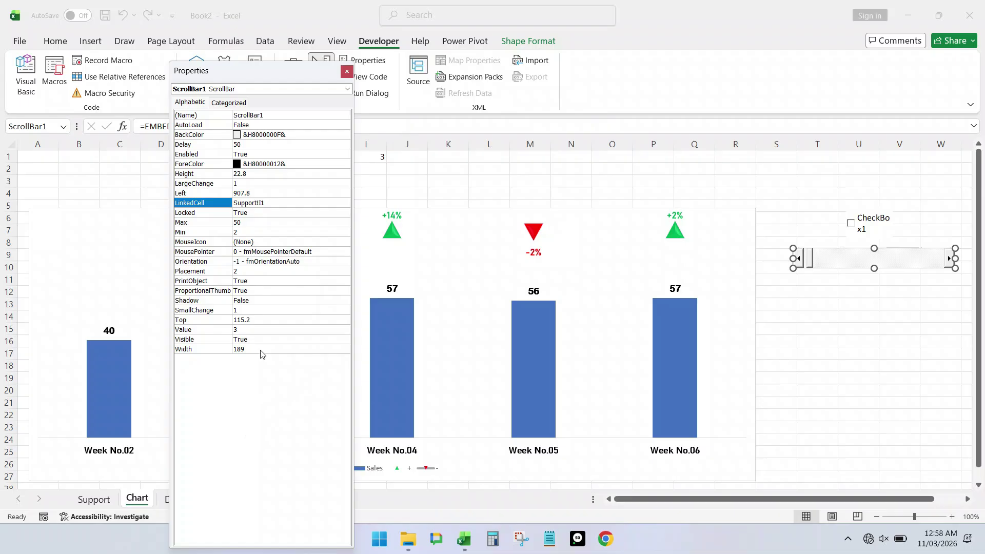
click(346, 72)
click(819, 315)
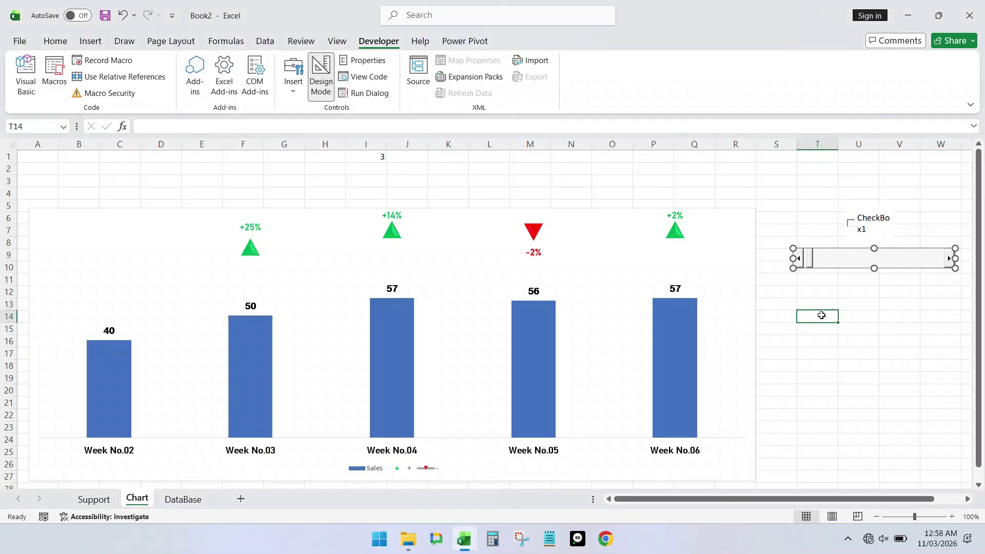
Set the check box's LinkedCell property to Support!J1 and turn off Design Mode
click(803, 265)
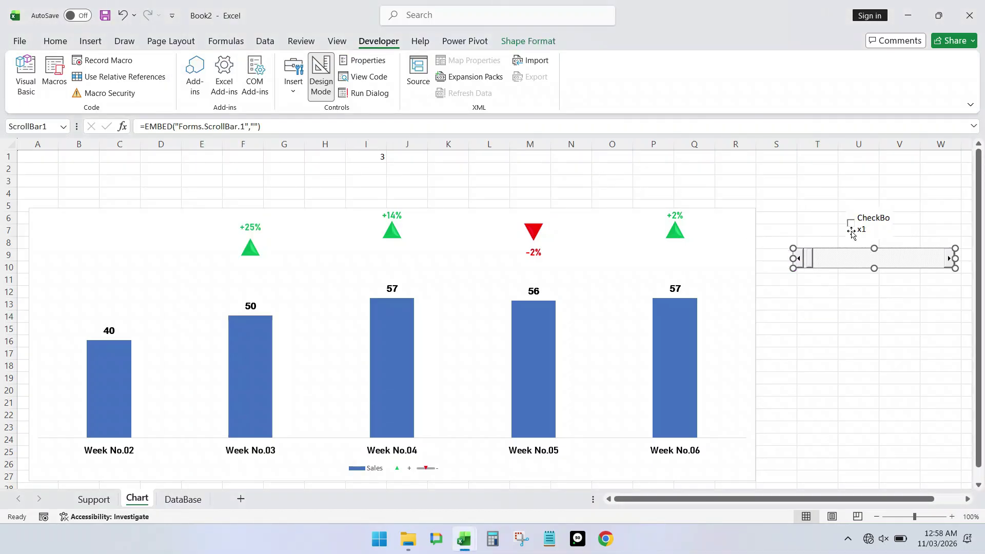
click(878, 221)
click(363, 61)
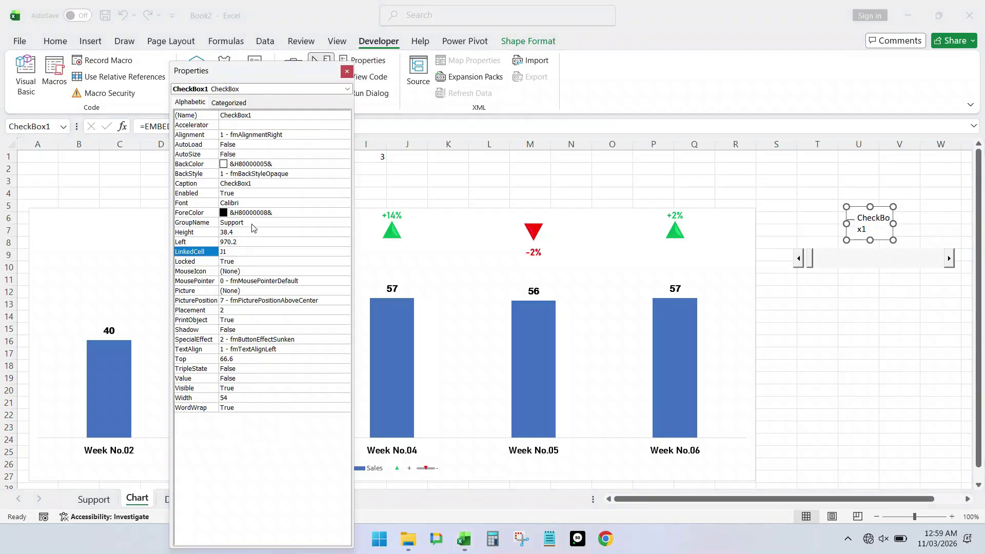
click(236, 252)
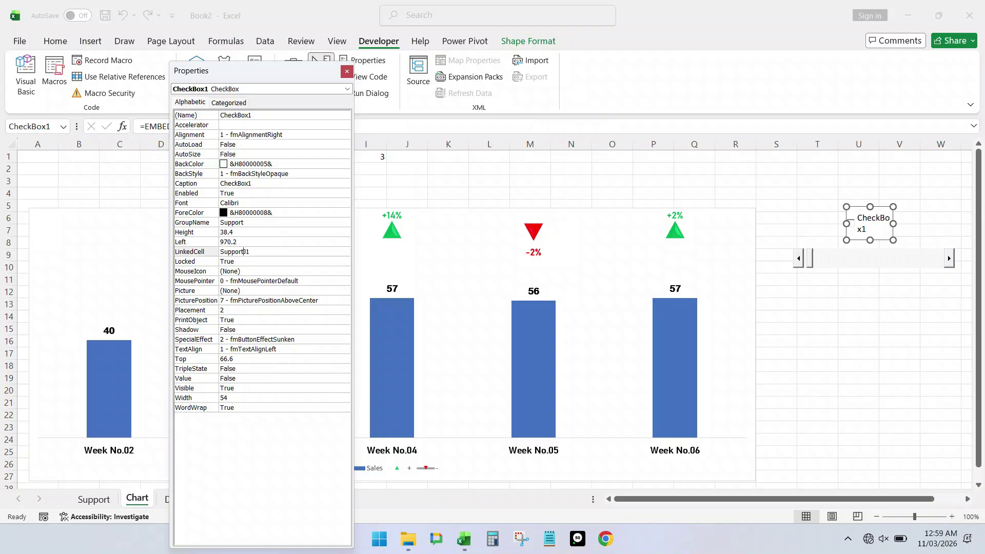
text(!)
click(343, 75)
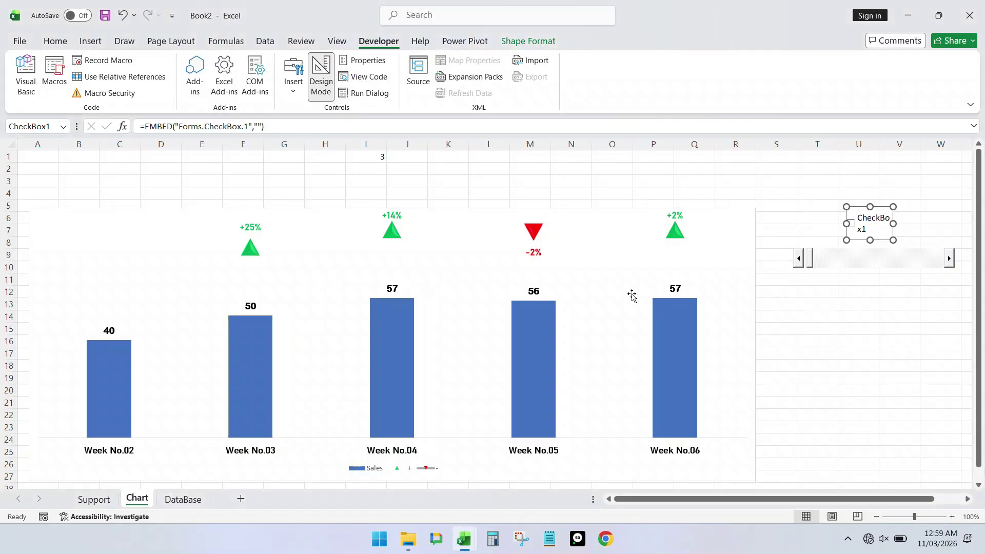
click(824, 291)
click(851, 222)
click(323, 70)
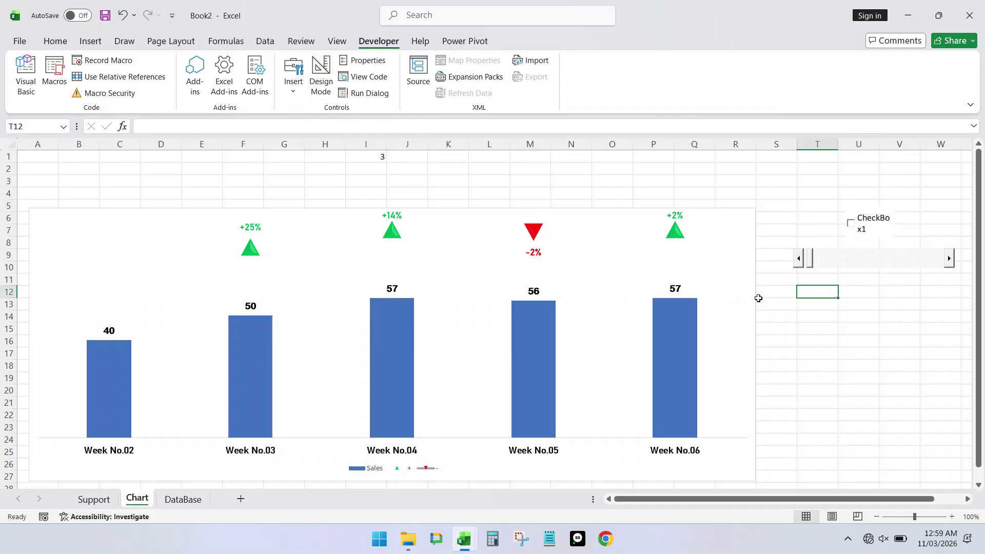
Advance the scroll bar until the chart shows Week No.06 to Week No.10
click(887, 293)
click(949, 259)
click(948, 259)
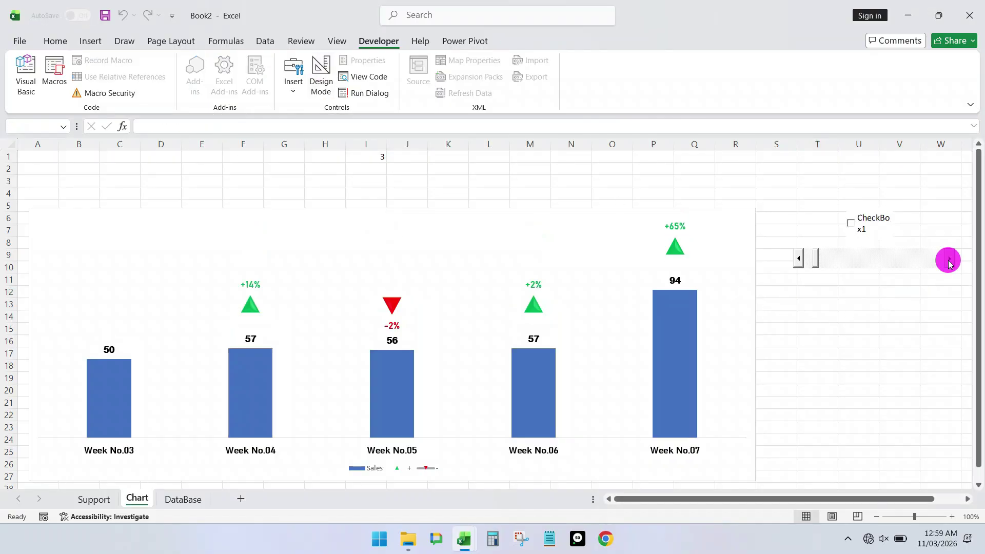
click(948, 259)
click(949, 259)
click(948, 259)
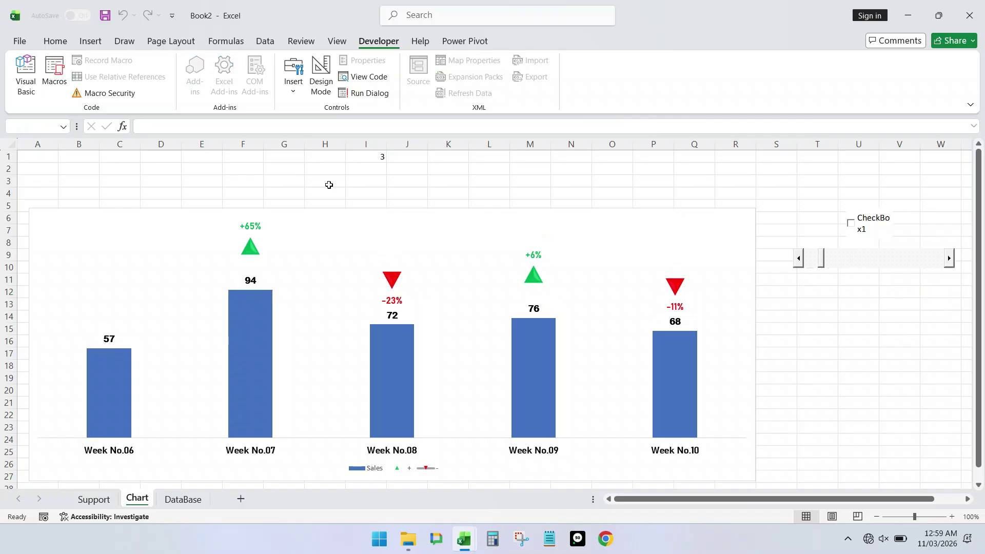
Clear the leftover number in cell I1 of the Chart sheet and toggle the check box on and off to test the change labels
click(380, 160)
key(Delete)
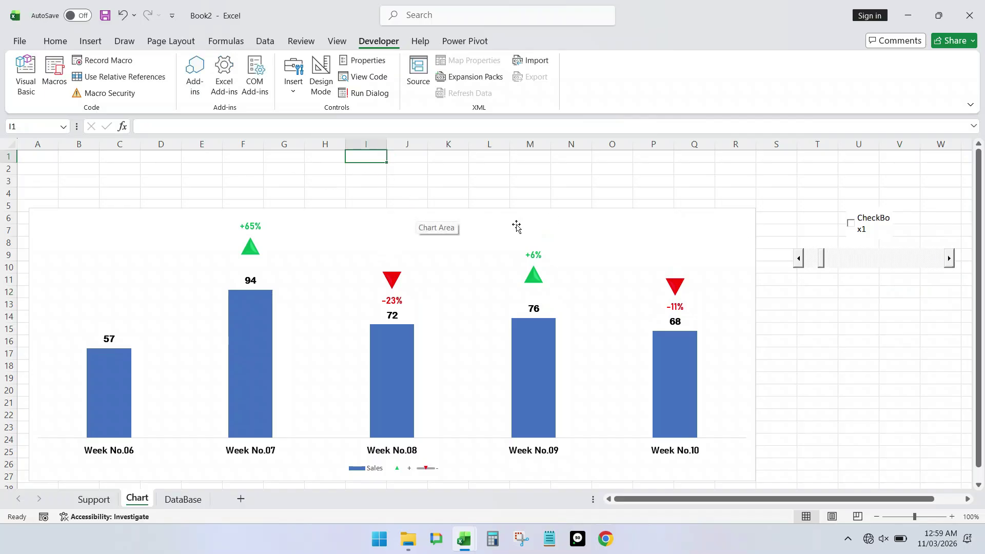
click(851, 225)
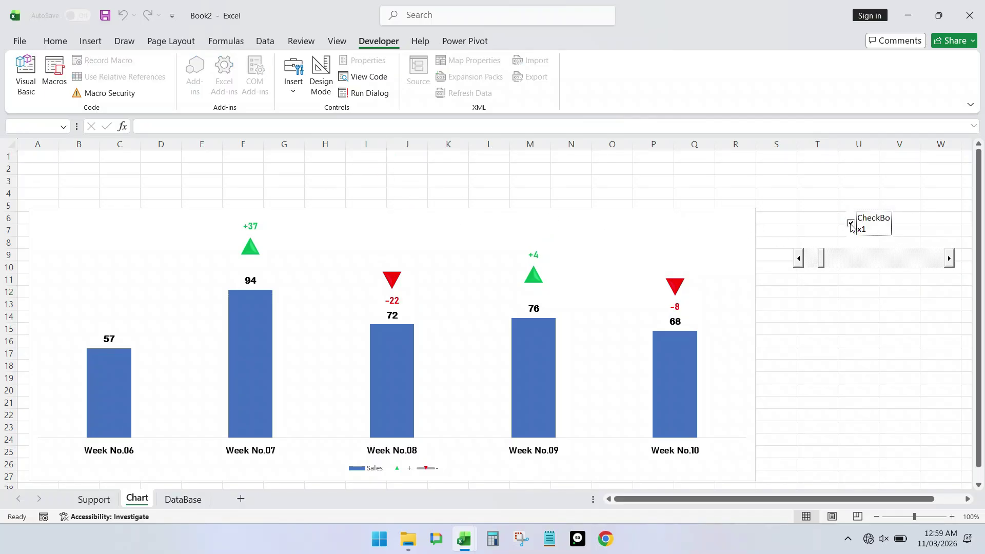
click(850, 226)
click(851, 226)
click(850, 227)
Review the Support and Chart sheets, and examine the months listed in the Date column filter of the DataBase sheet
key(ctrl+Page_Up)
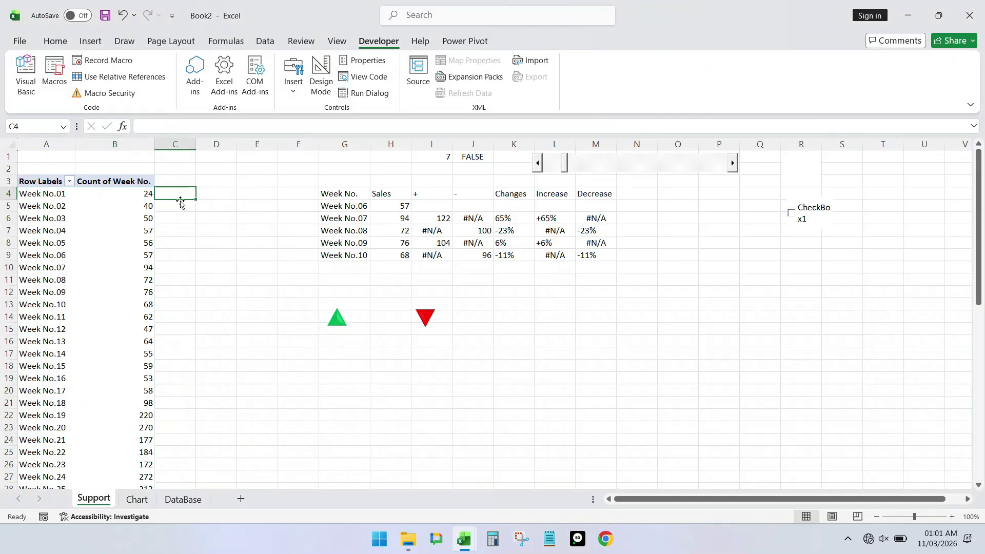
click(136, 499)
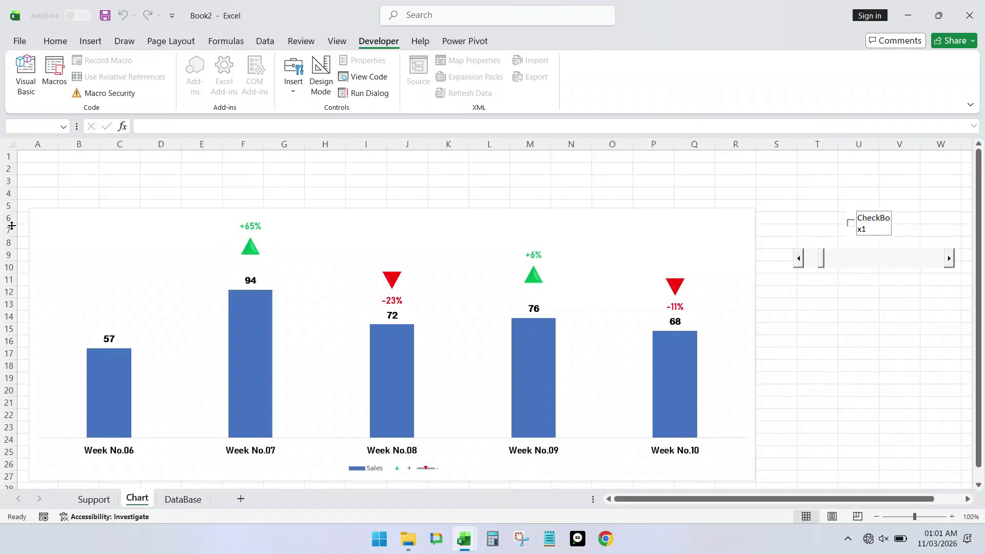
click(183, 499)
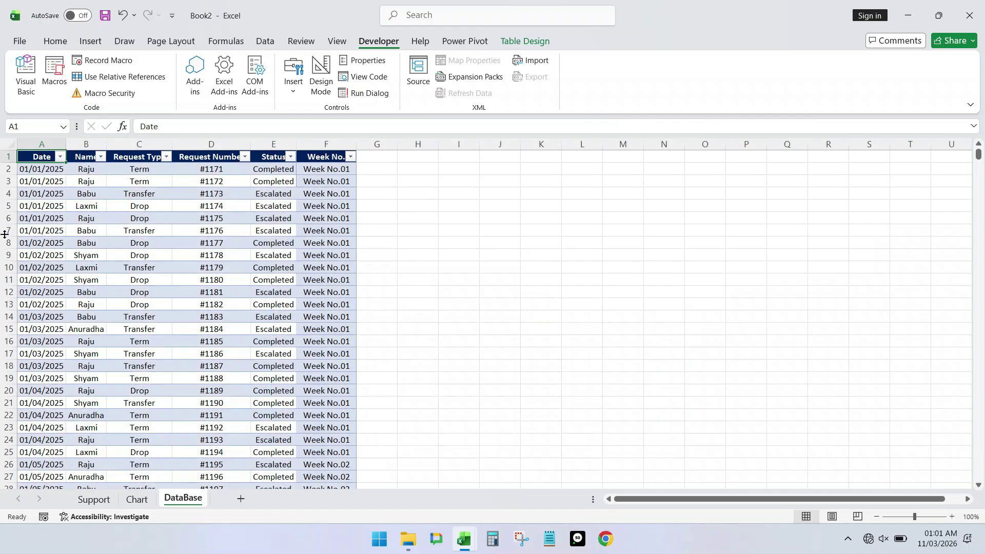
click(60, 157)
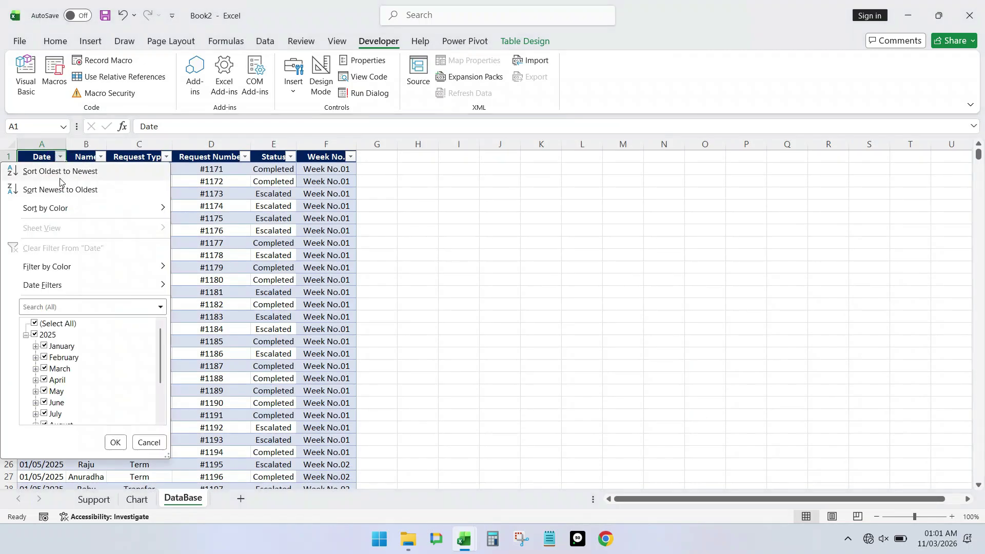
scroll(68, 362, down, 2)
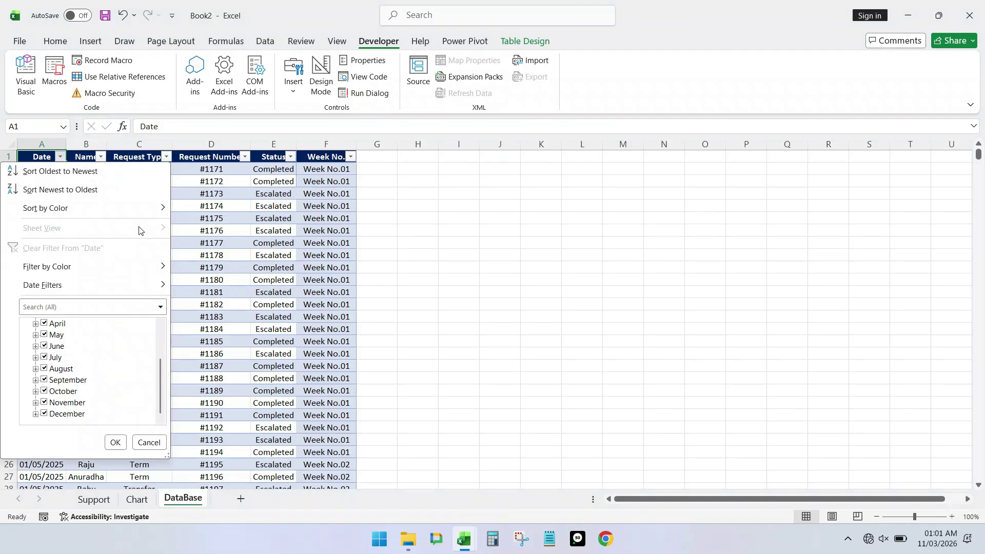
click(149, 442)
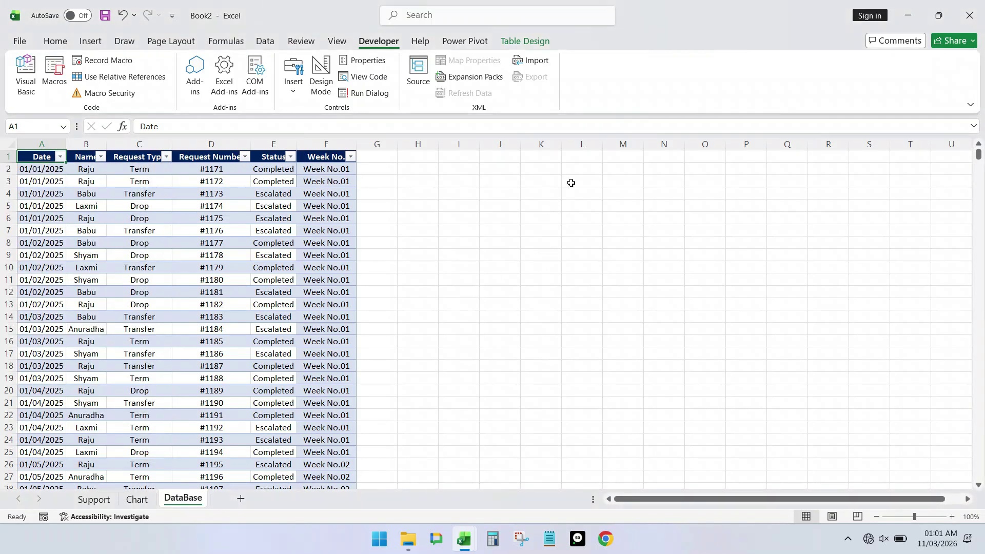
Enter the date 01/01/2025 in cell L1 of the DataBase sheet
click(582, 157)
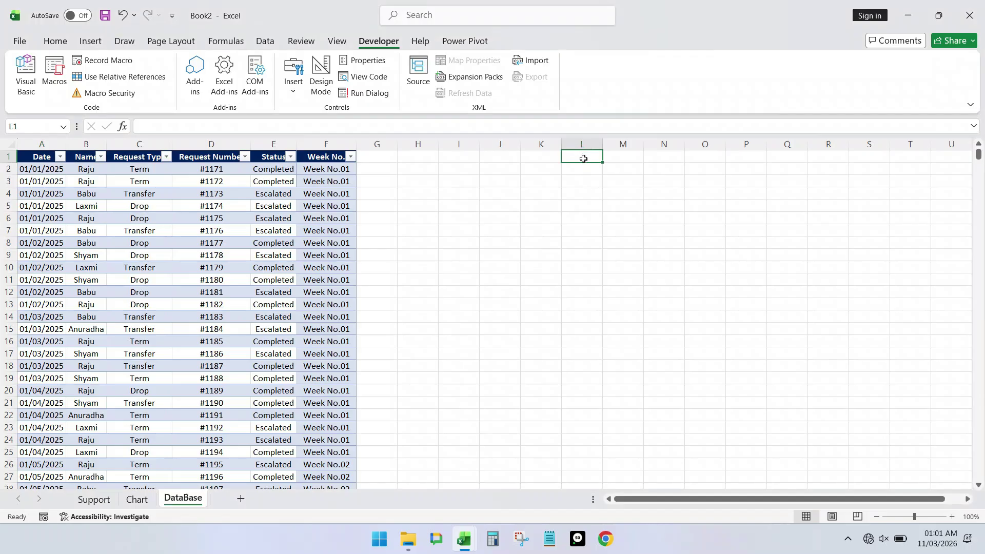
text(01/01/)
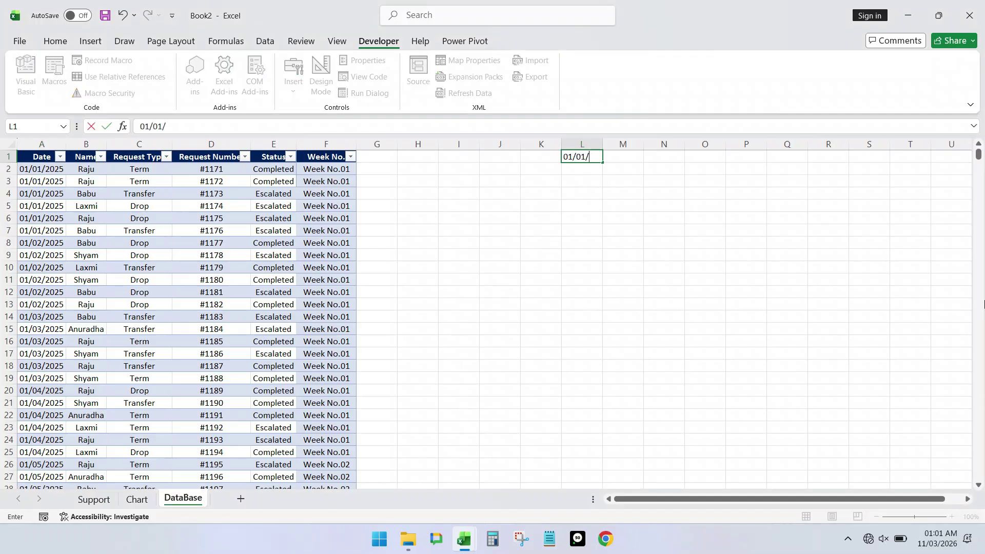
text(2025)
key(Return)
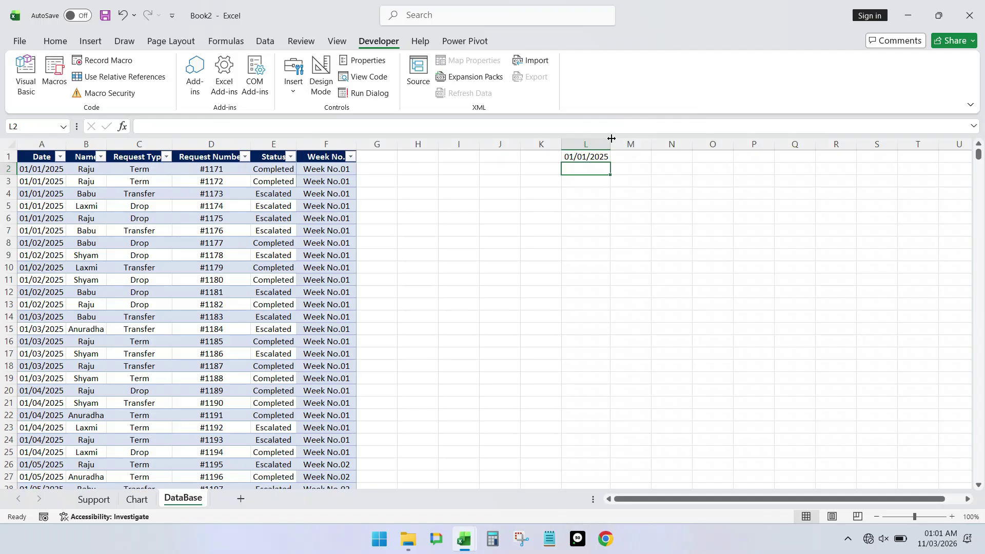
Fill a daily date series down column L from L1 on the DataBase sheet, with step value 1 and stop value 31/12/2025
click(589, 157)
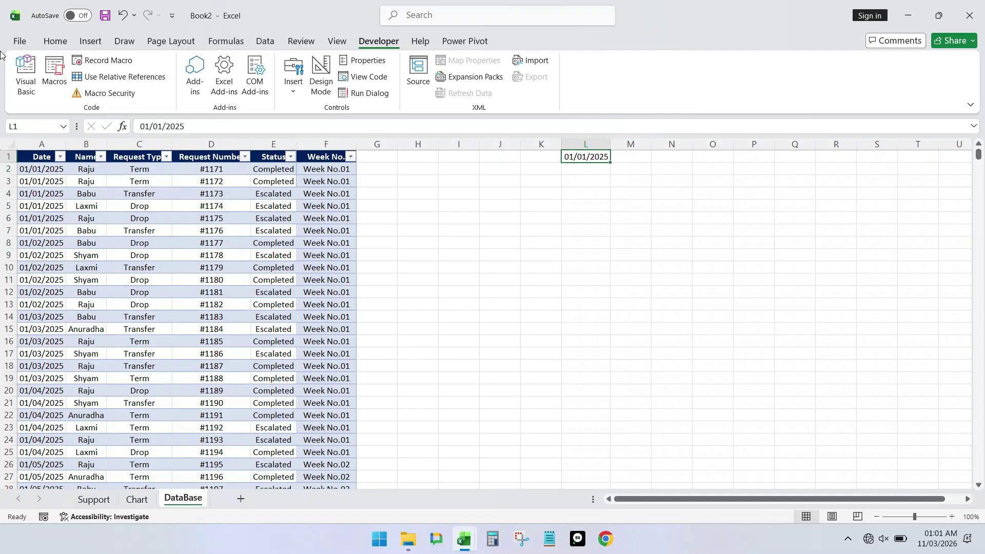
click(54, 41)
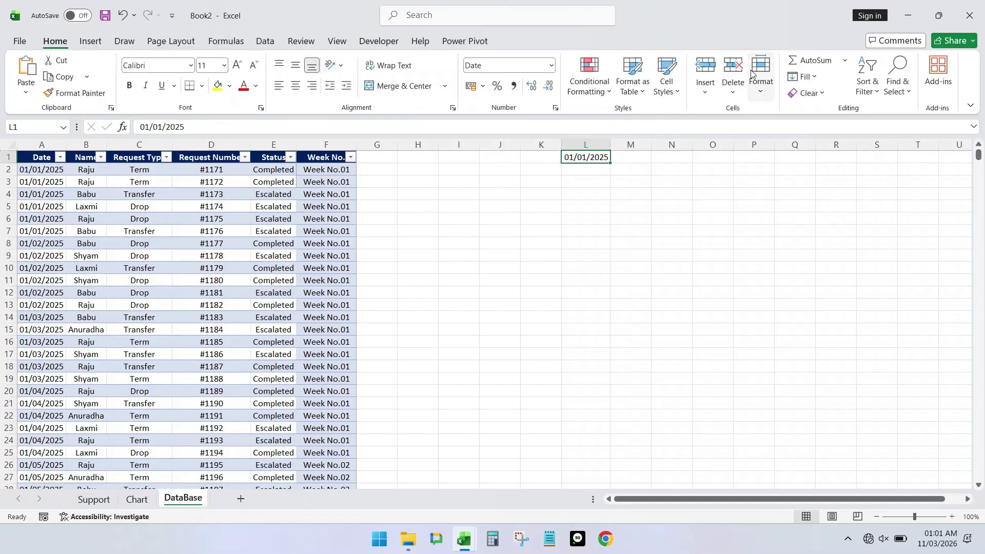
click(802, 77)
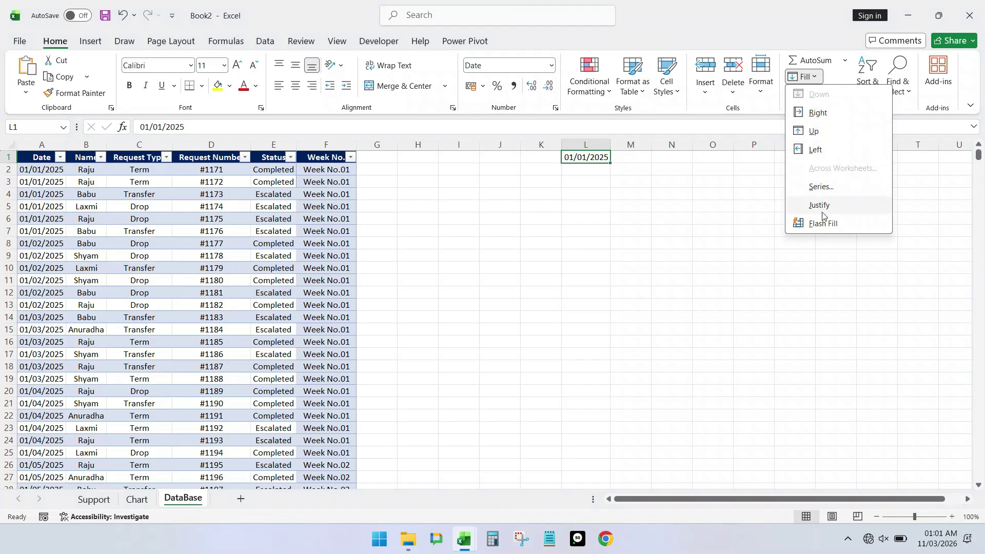
click(824, 187)
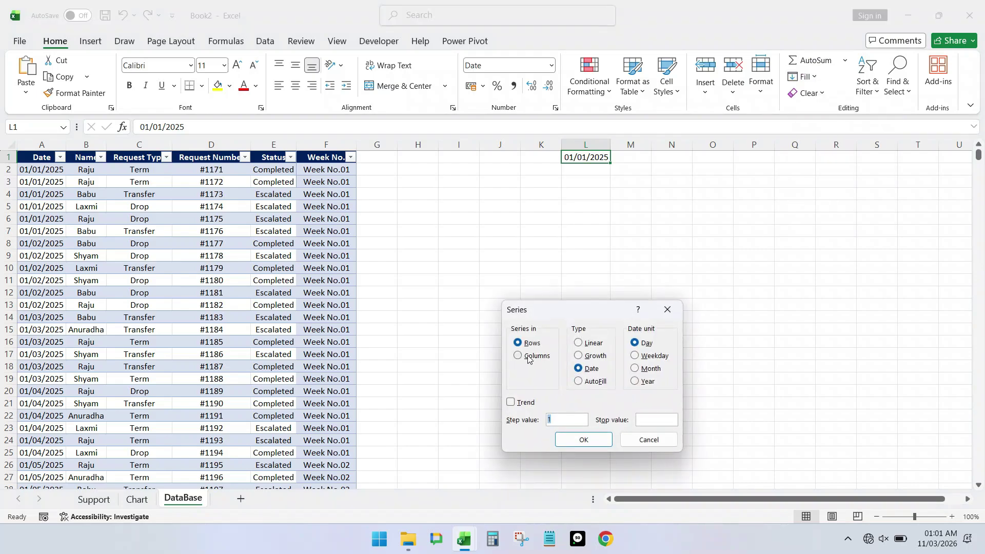
click(518, 355)
click(647, 419)
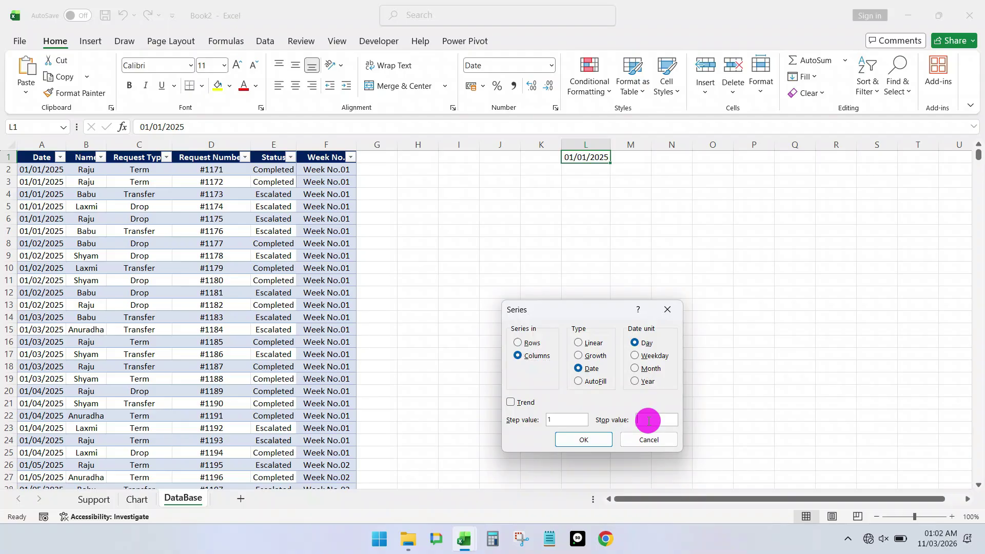
text(025)
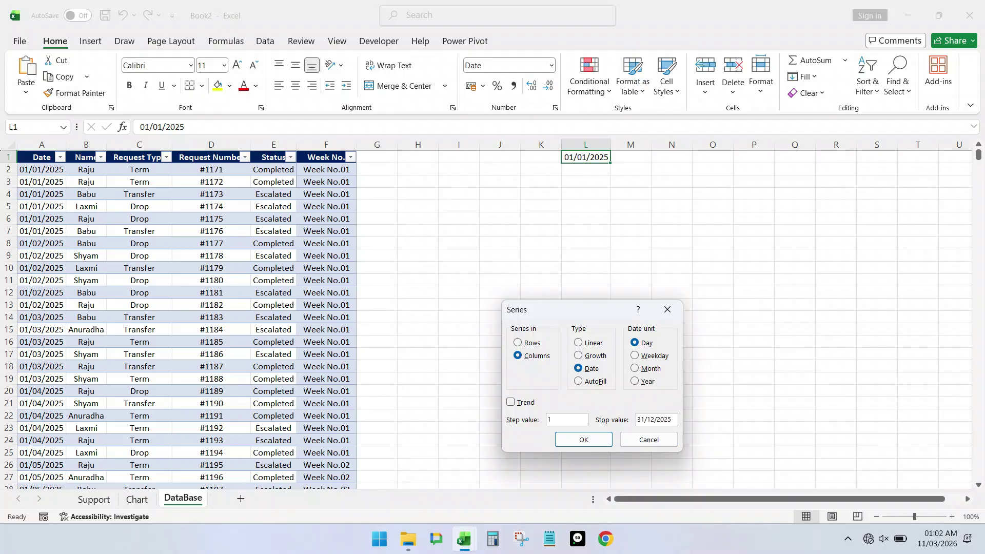
key(Return)
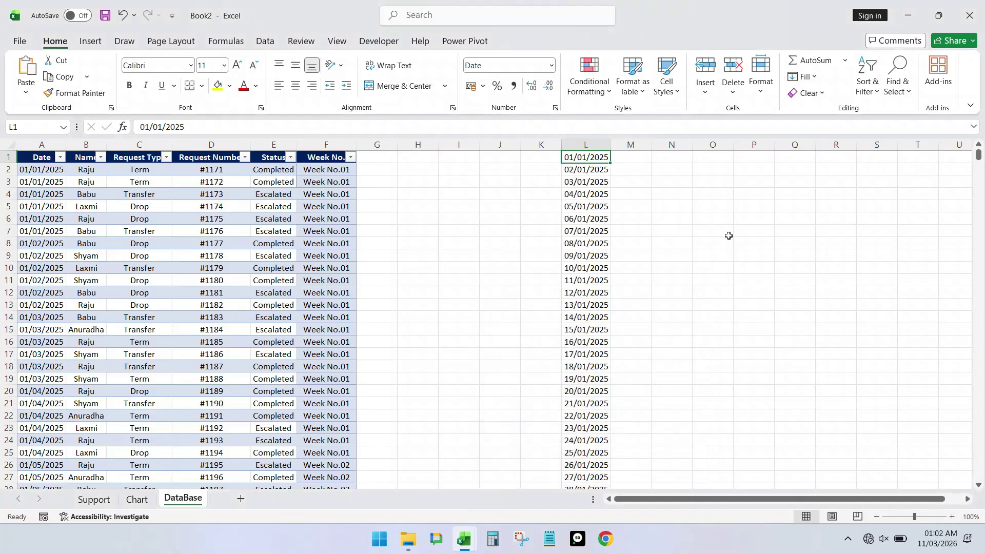
Remove the whole generated date series from column L and return to cell A1 of the DataBase sheet
click(576, 155)
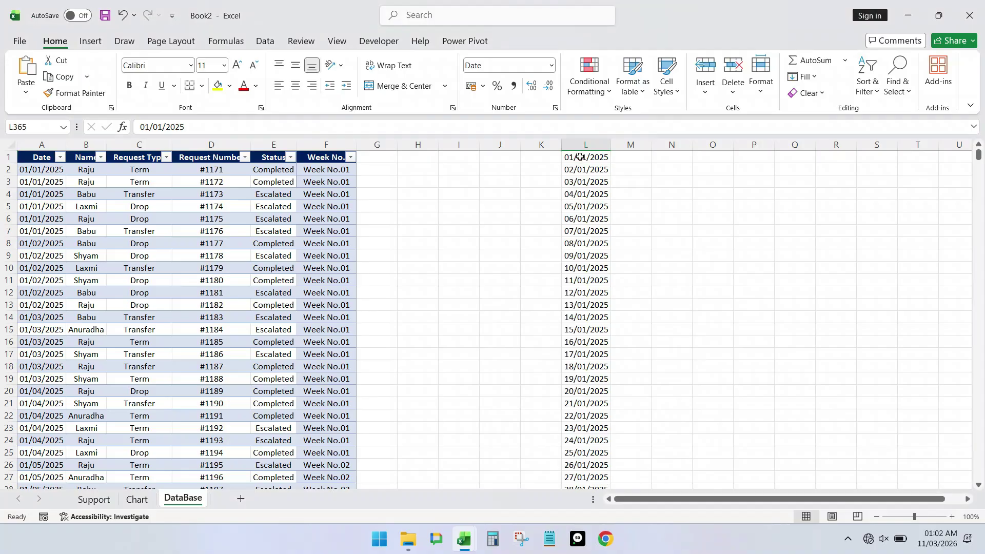
key(ctrl+Down)
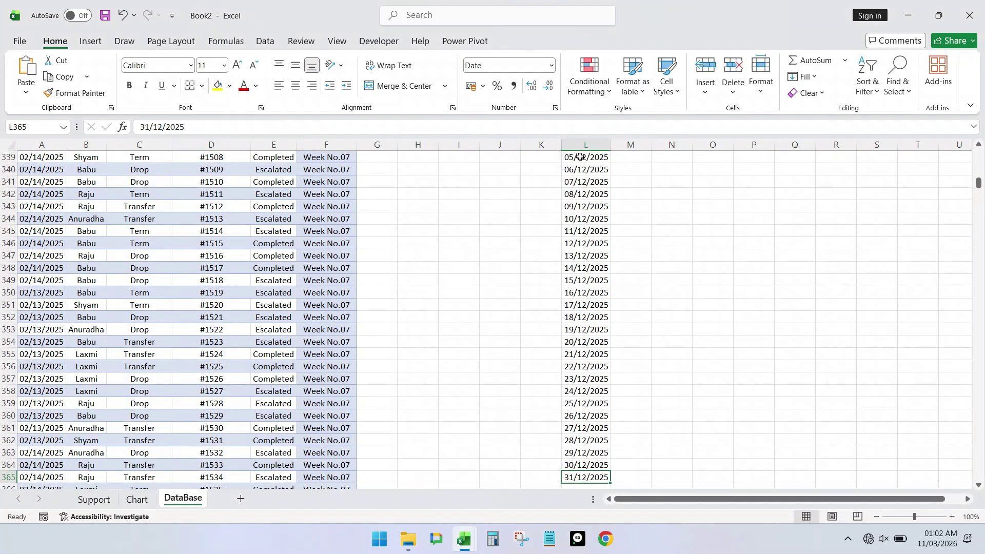
key(ctrl+shift+Up)
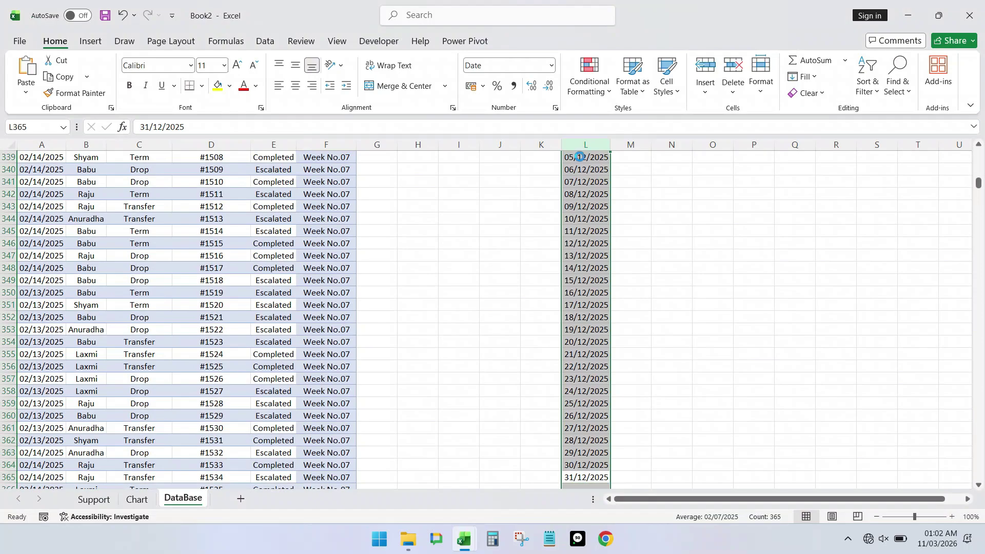
key(ctrl+z)
scroll(575, 156, up, 6)
click(471, 264)
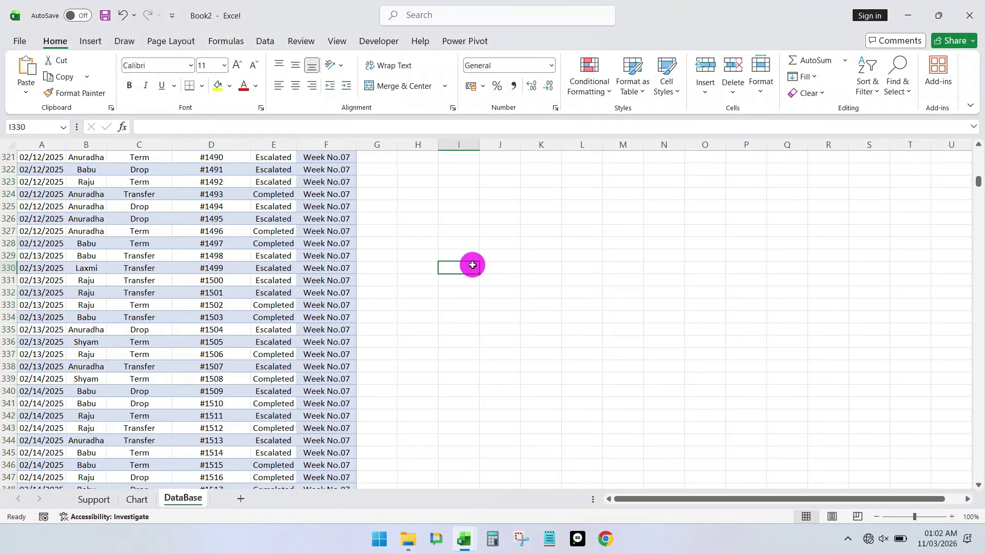
key(ctrl+Home)
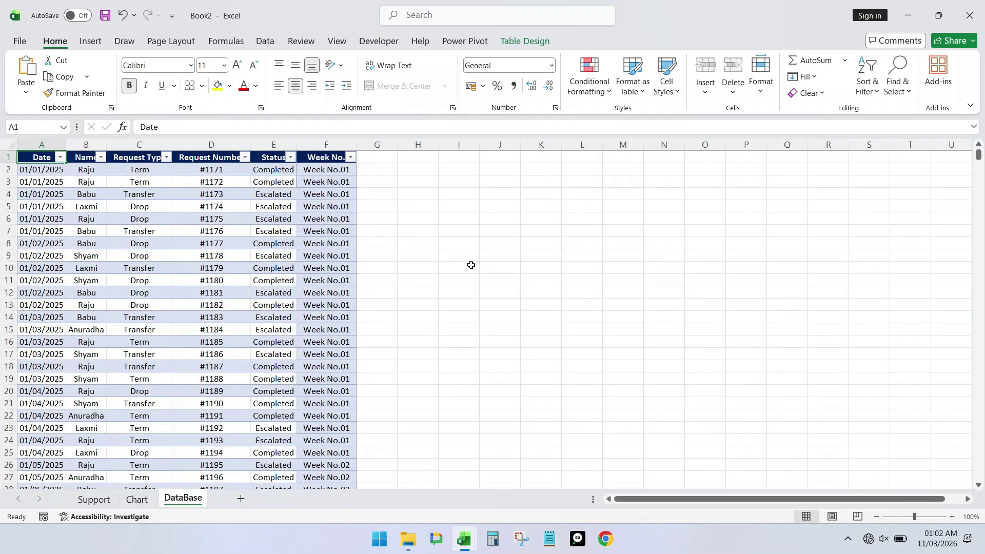
Enter the formula =XLOOKUP(A4,DataBase!F:F,DataBase!A:A) in cell C4 of the Support sheet
click(94, 500)
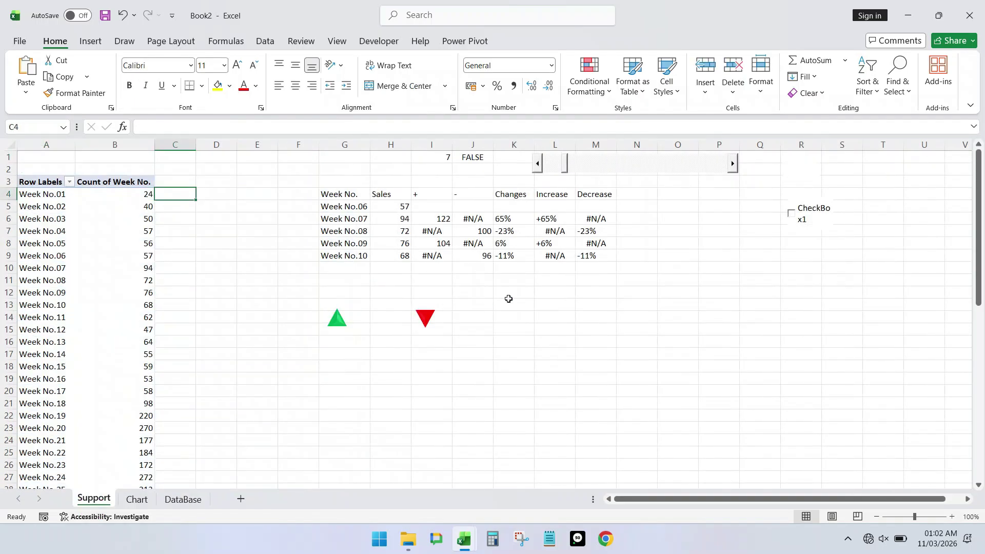
text(=xlo)
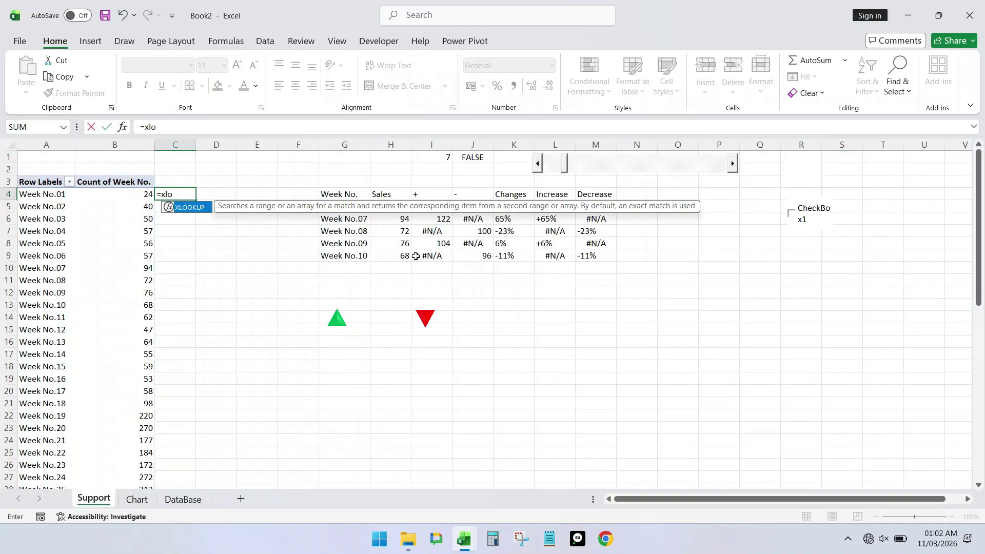
key(Tab)
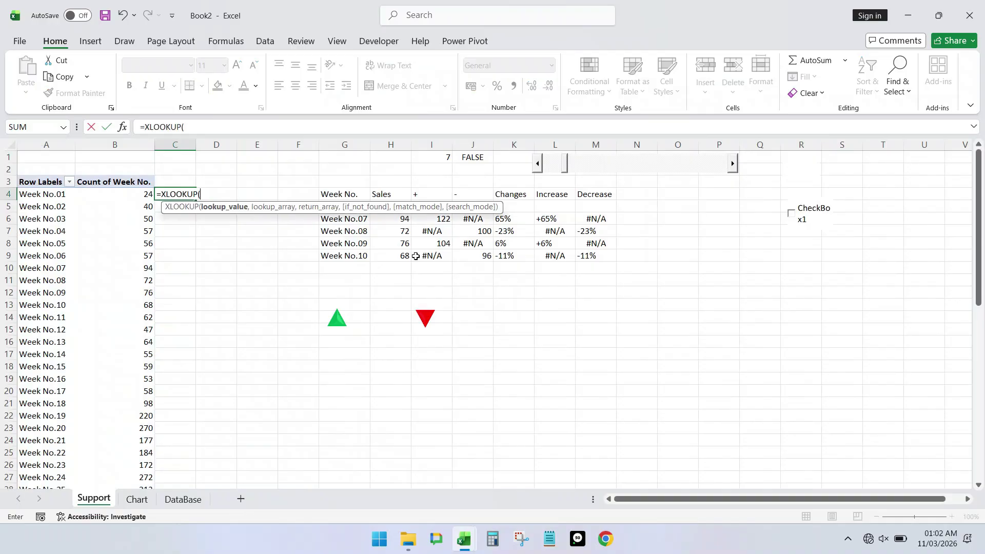
click(45, 196)
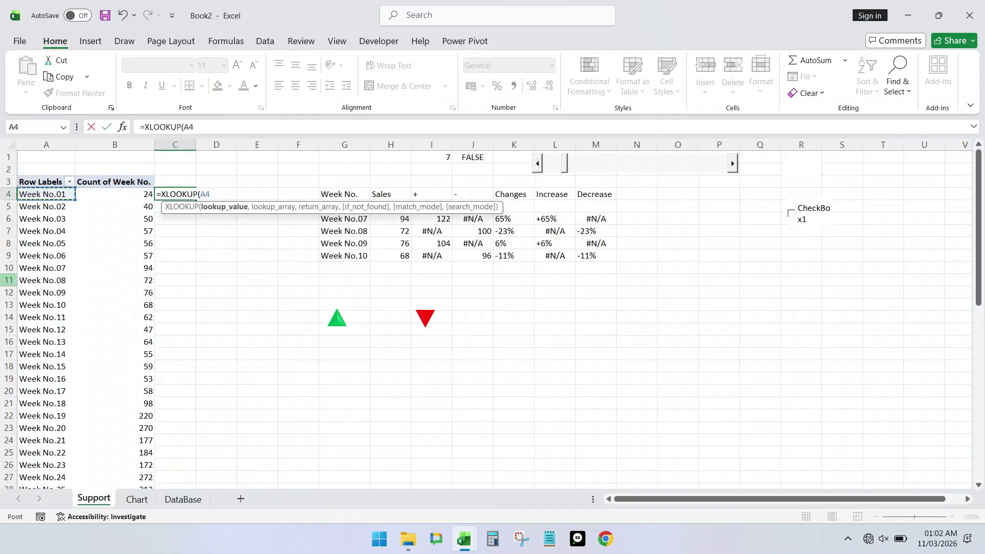
text(,)
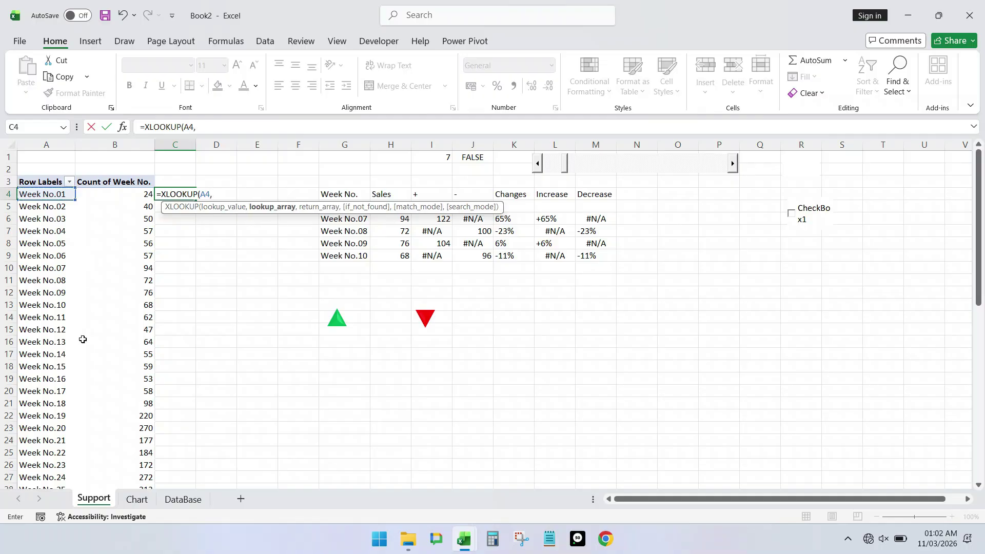
click(181, 499)
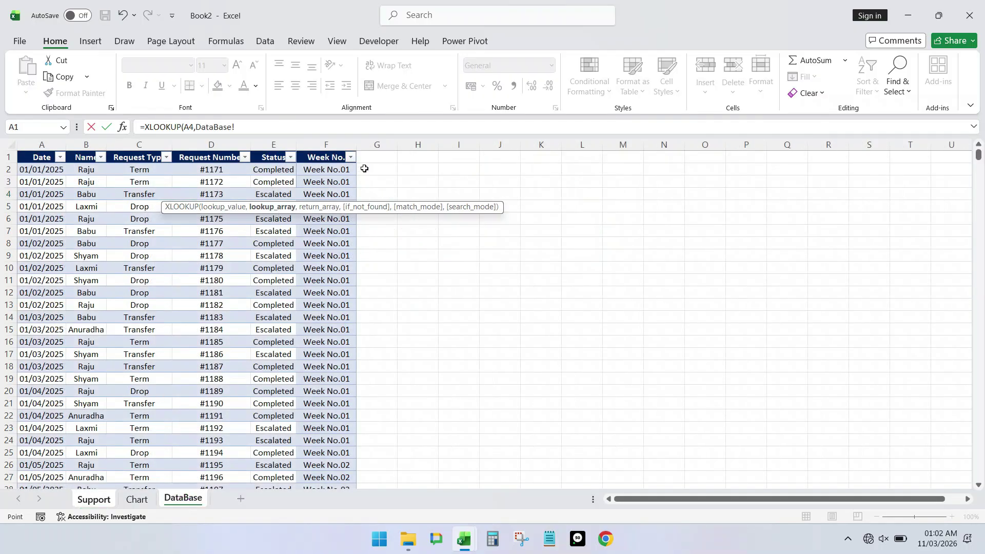
click(313, 140)
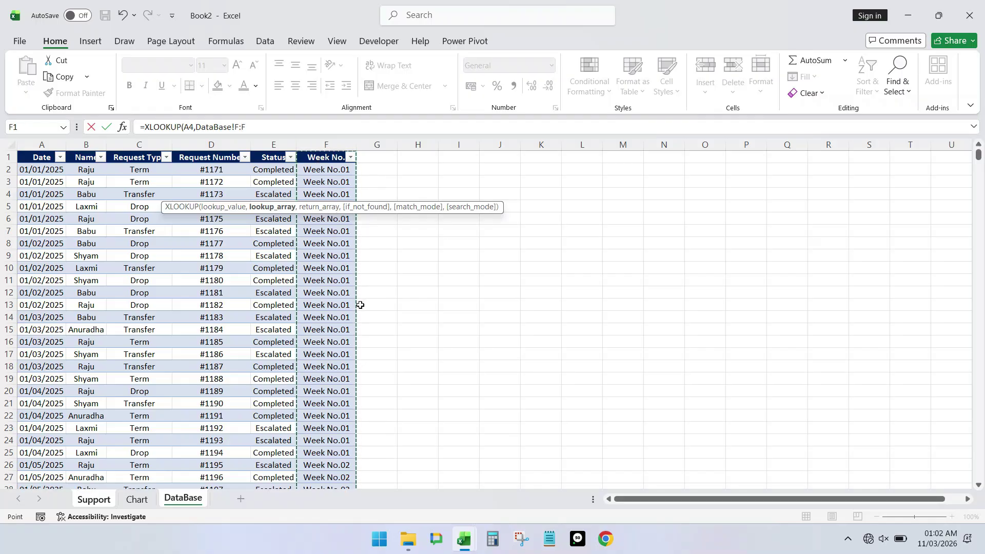
text(,)
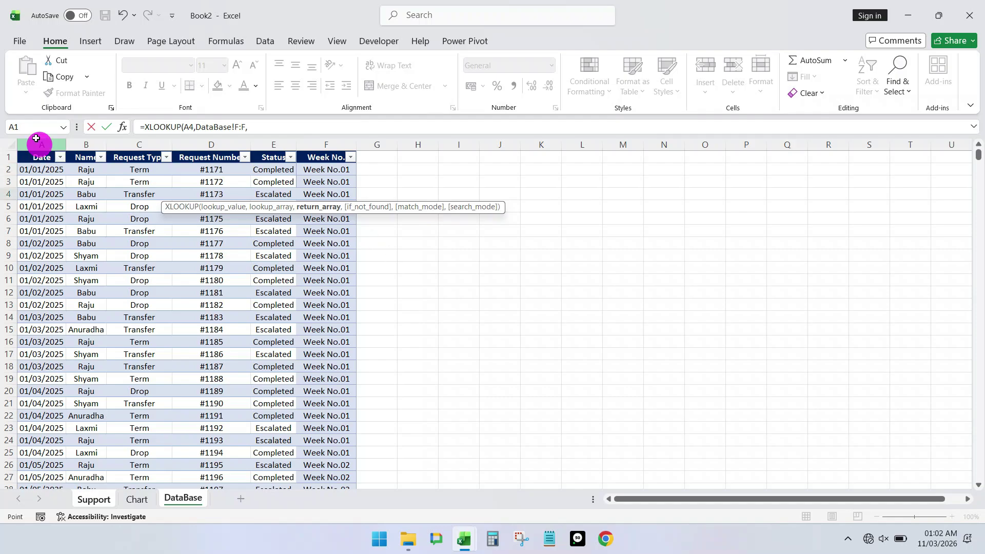
click(43, 145)
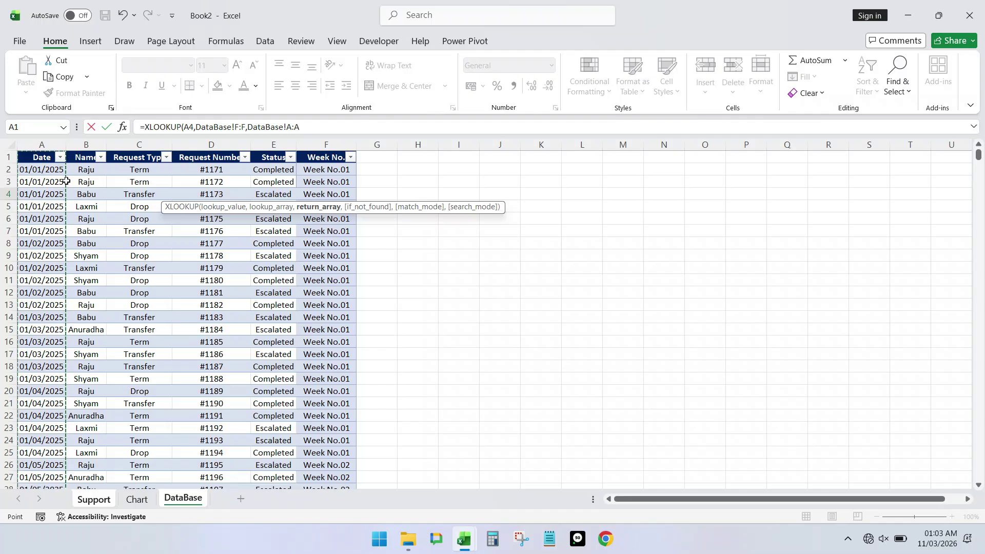
key(Return)
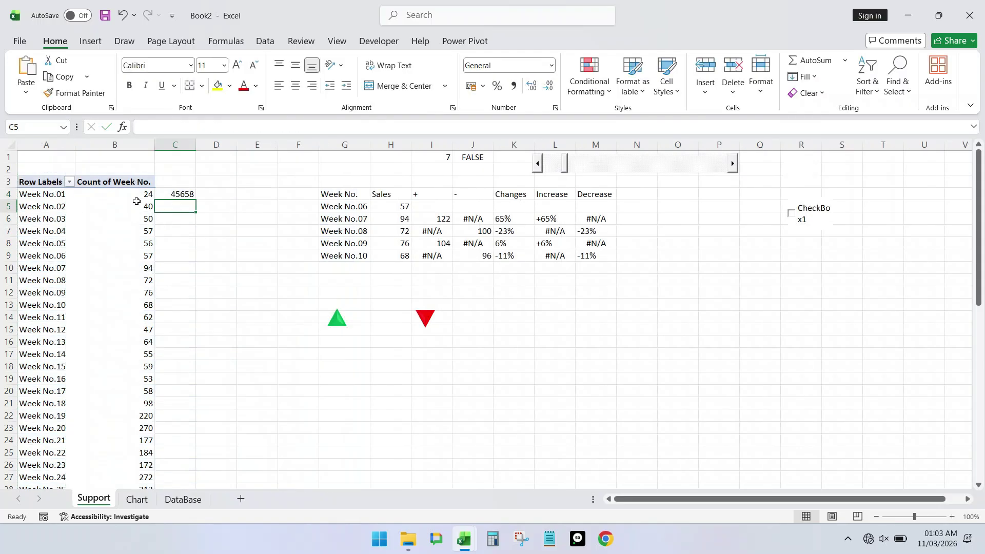
Fill the XLOOKUP formula down column C through C56, alongside the Week No.53 row
click(137, 205)
click(143, 195)
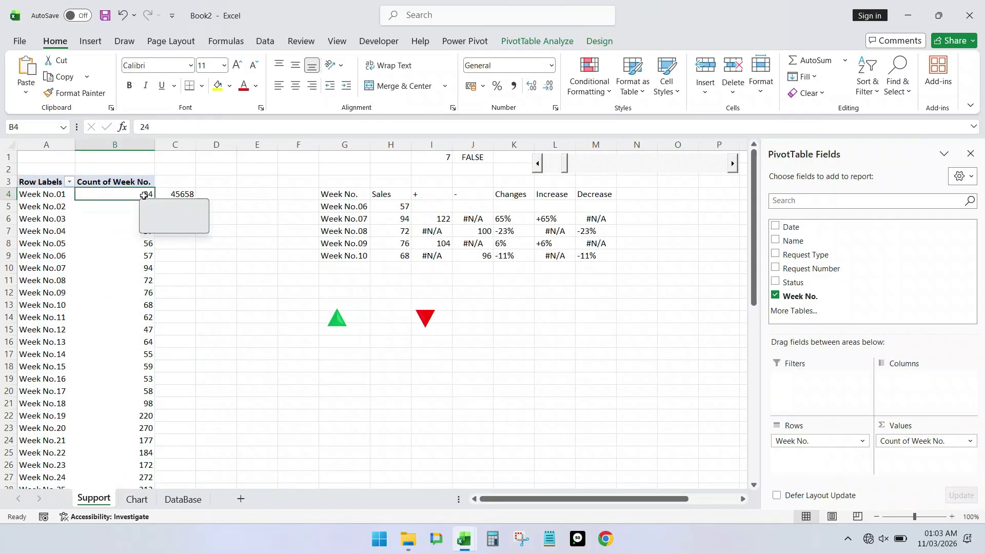
key(ctrl+Down)
key(Right)
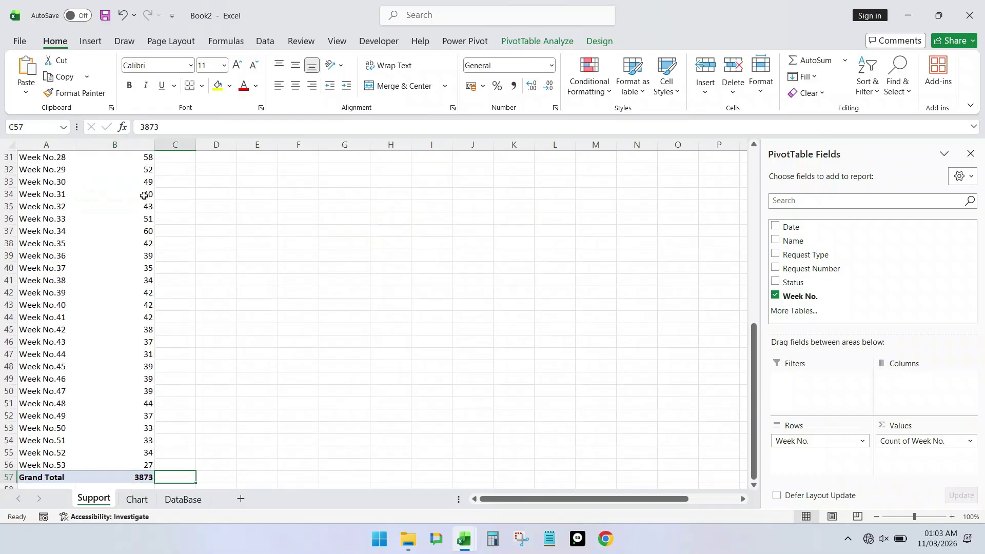
key(Up)
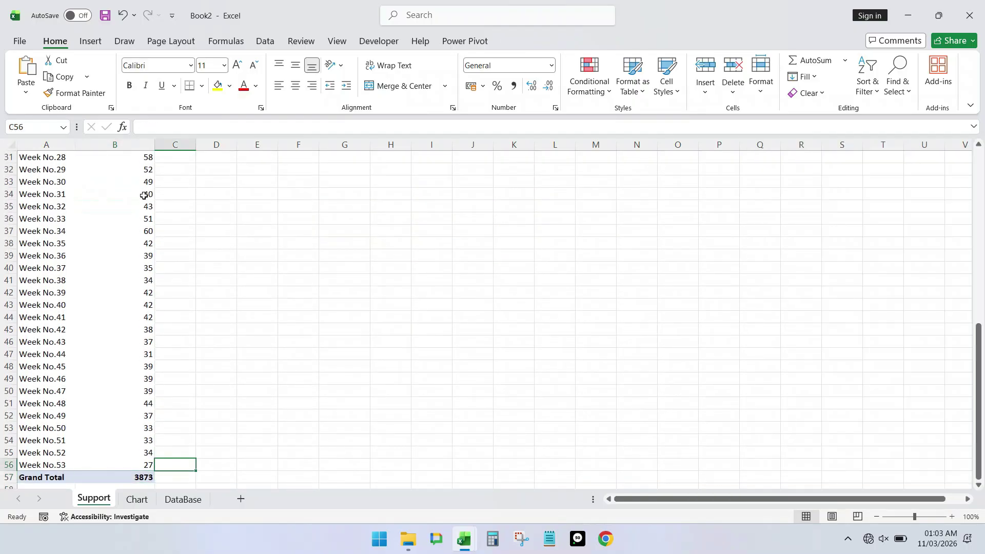
key(ctrl+shift+Up)
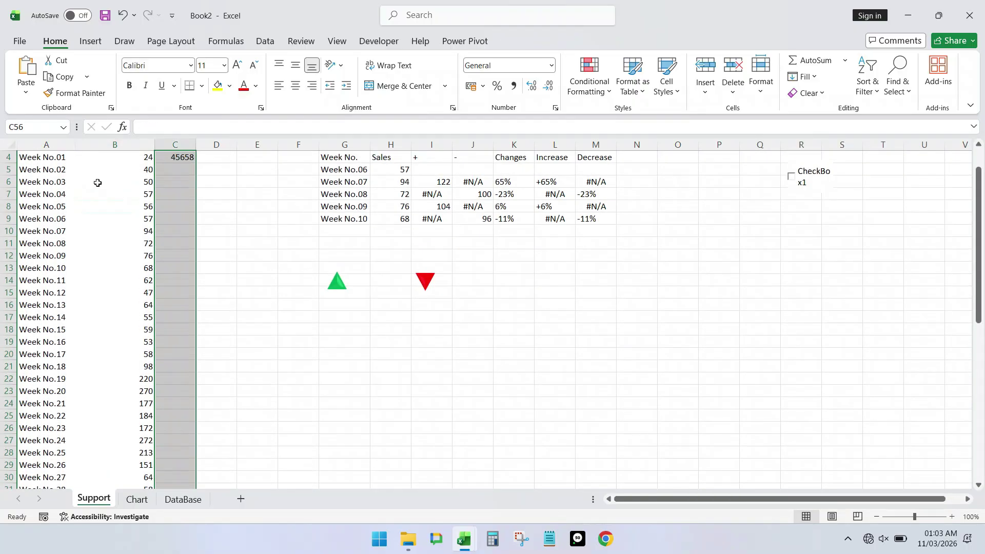
scroll(96, 175, up, 1)
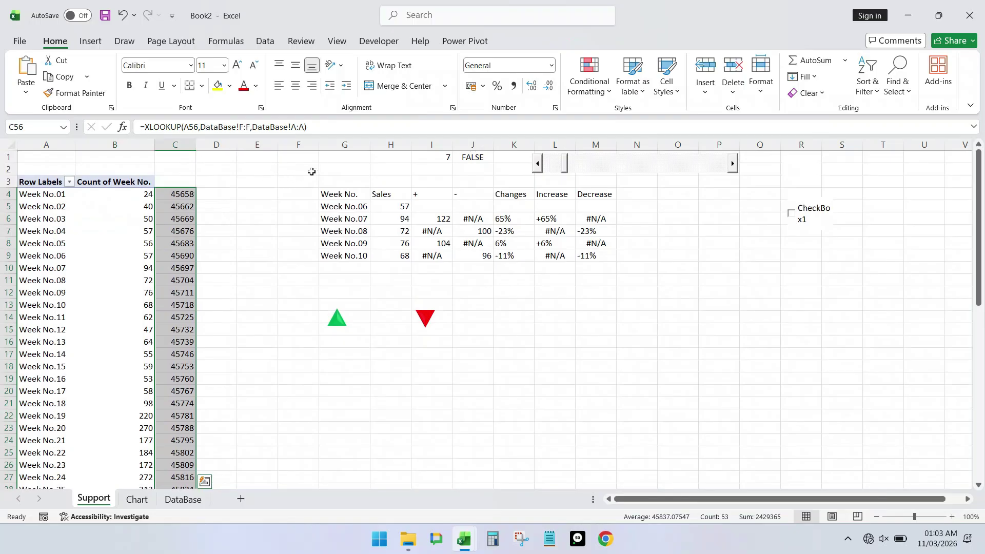
Format the looked-up values in C4:C56 as Short Date
click(547, 64)
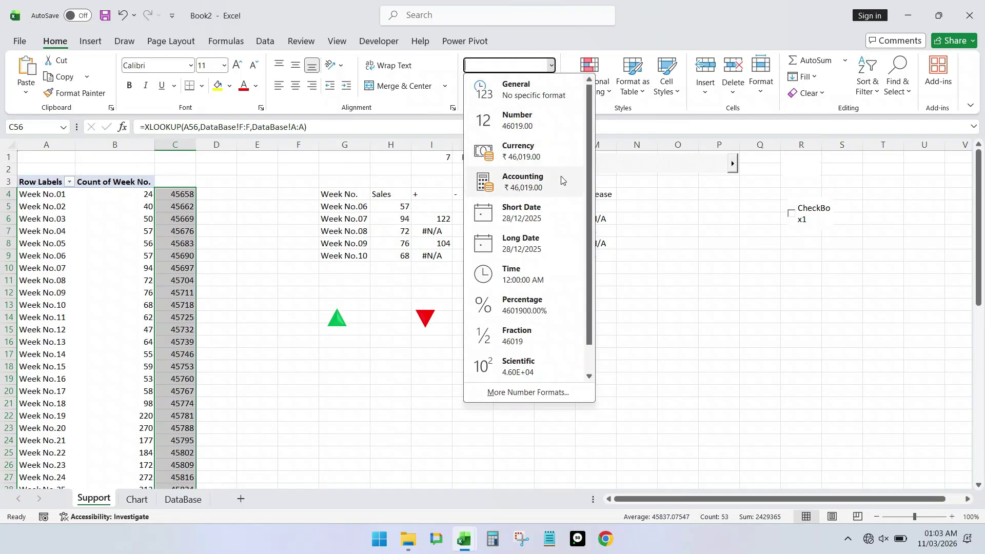
click(545, 207)
scroll(255, 244, up, 13)
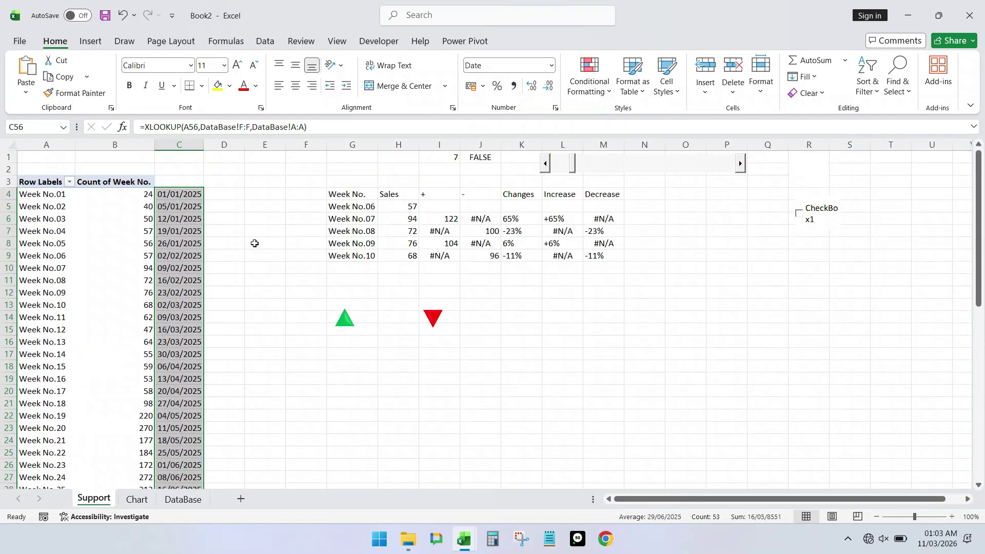
click(201, 144)
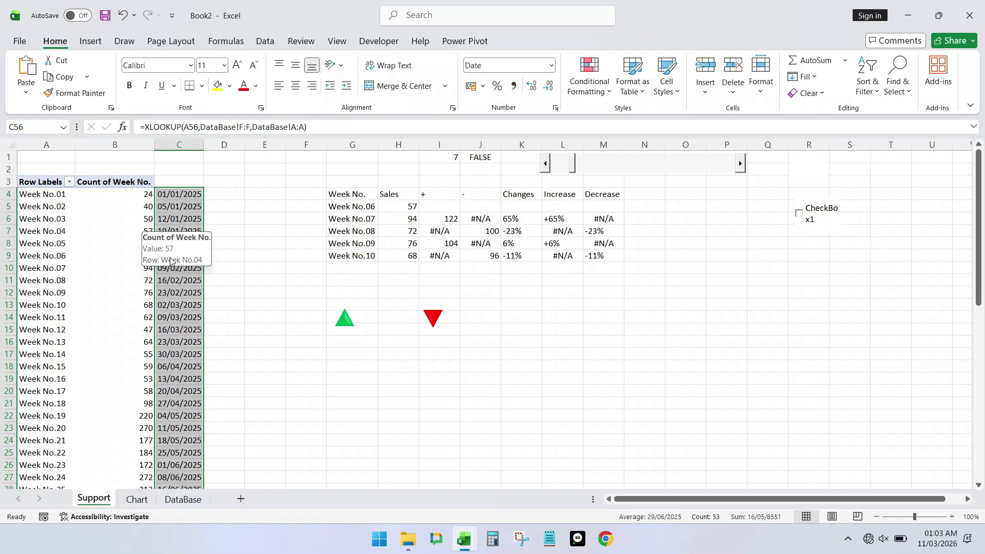
Examine the DataBase rows to see on which dates Week No.01 and Week No.02 begin
click(136, 500)
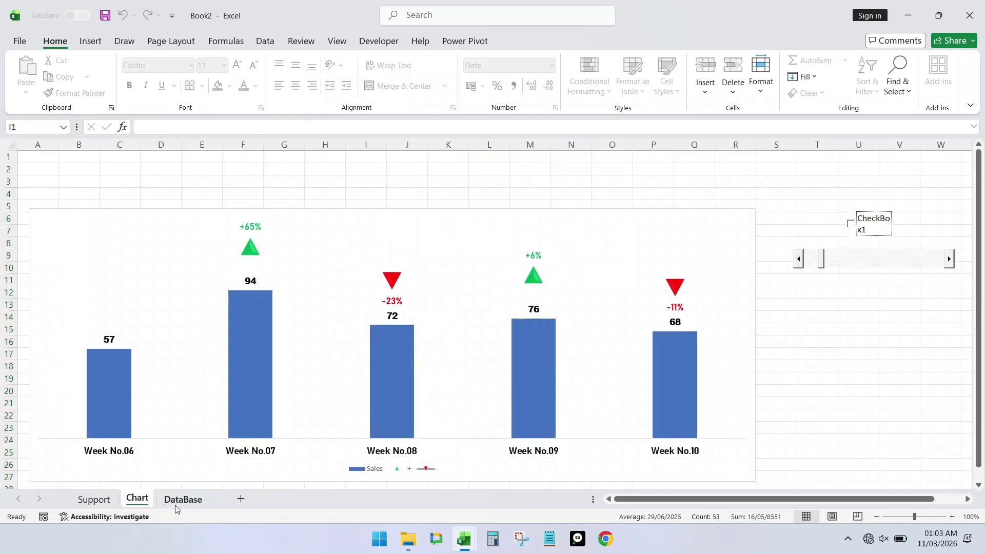
click(176, 500)
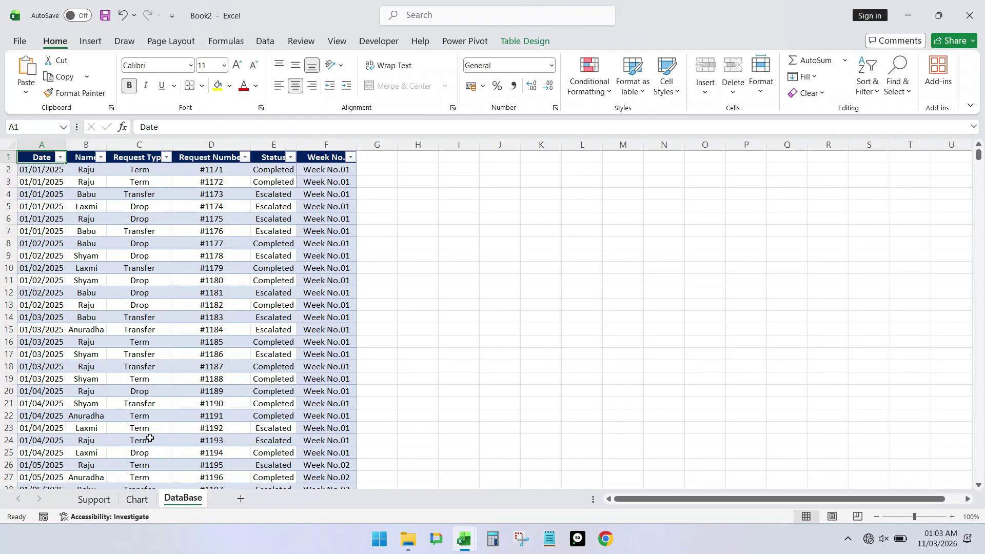
click(338, 172)
key(shift+space)
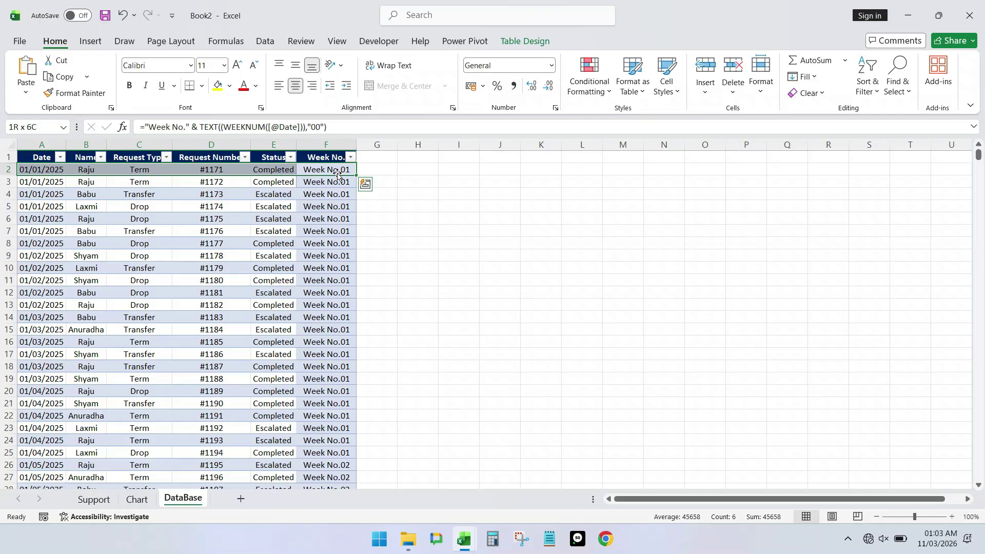
click(2, 169)
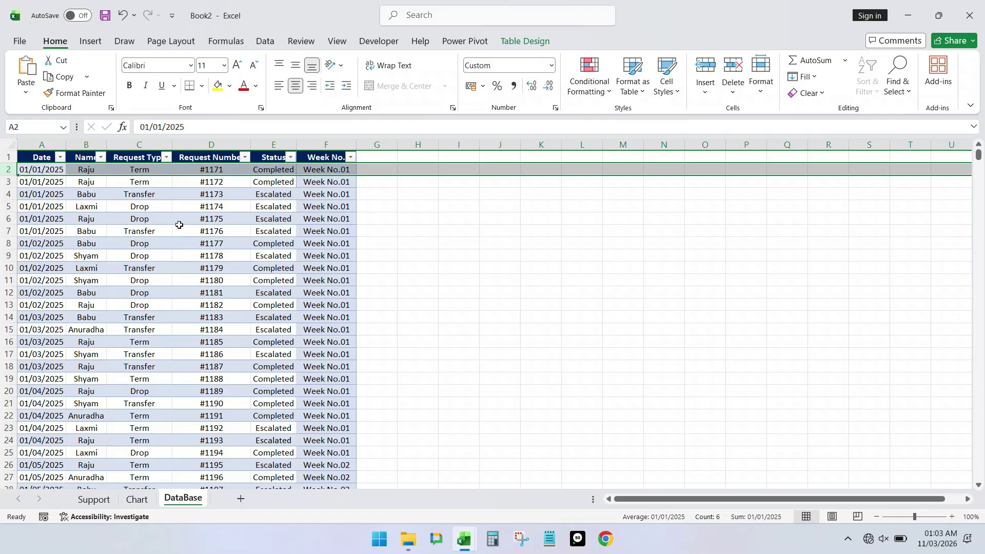
click(320, 170)
click(4, 170)
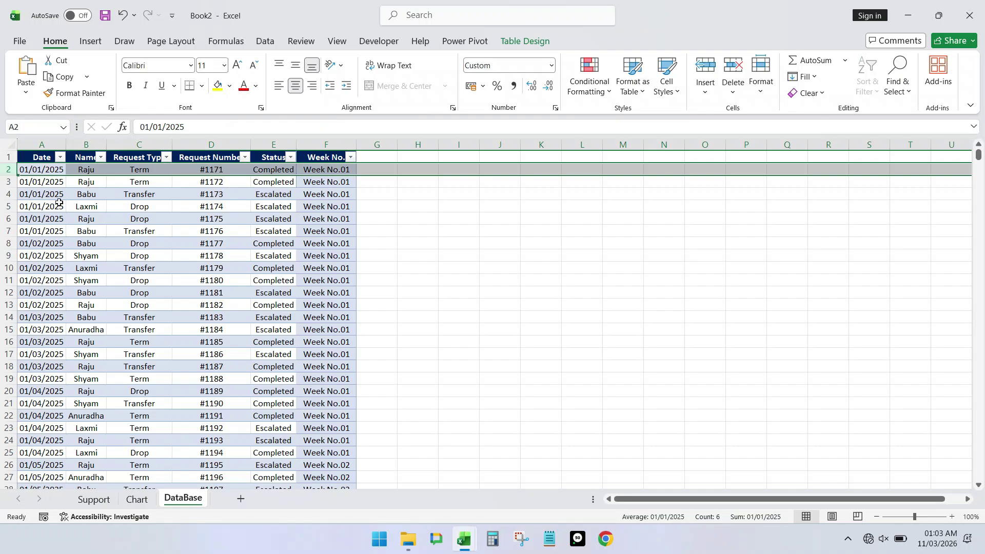
click(4, 243)
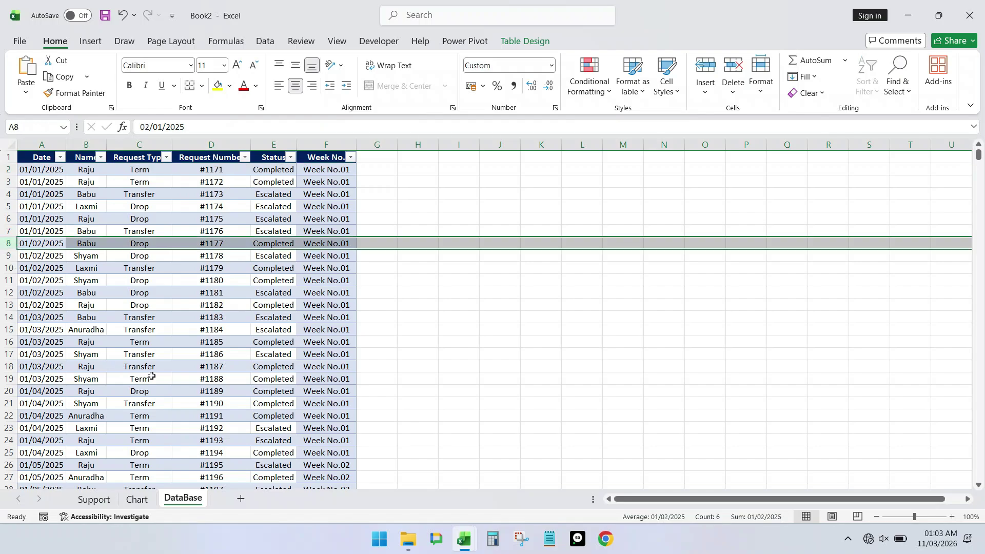
scroll(149, 374, down, 5)
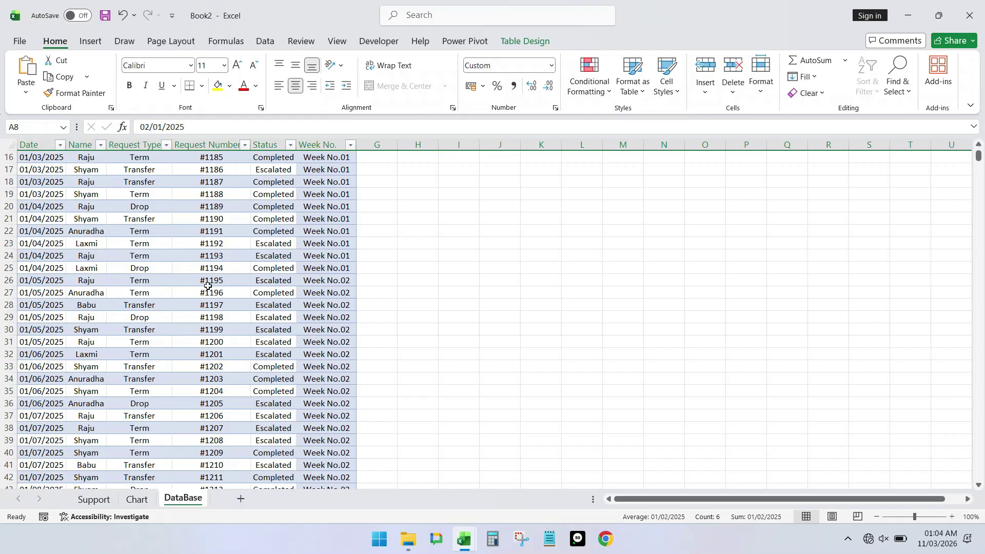
click(4, 280)
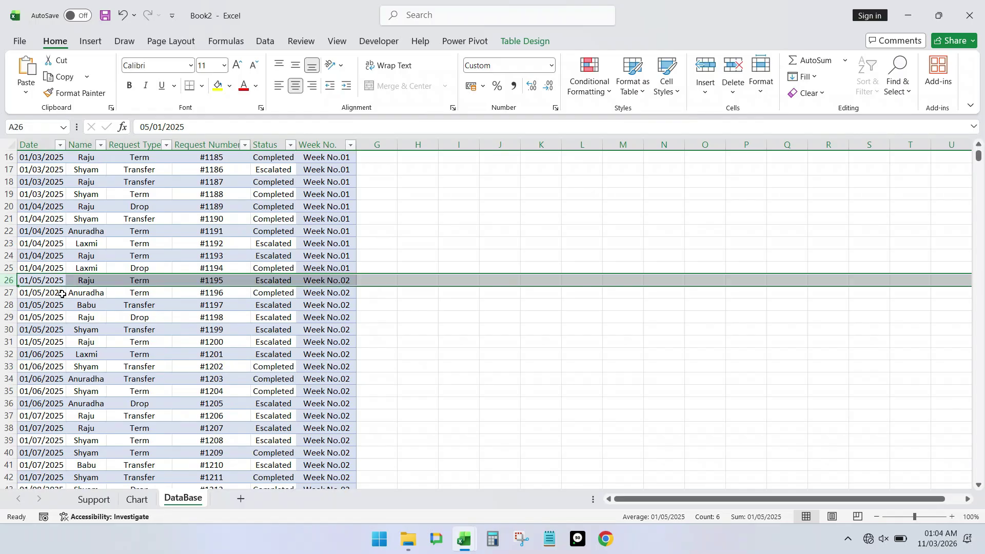
click(11, 371)
click(5, 353)
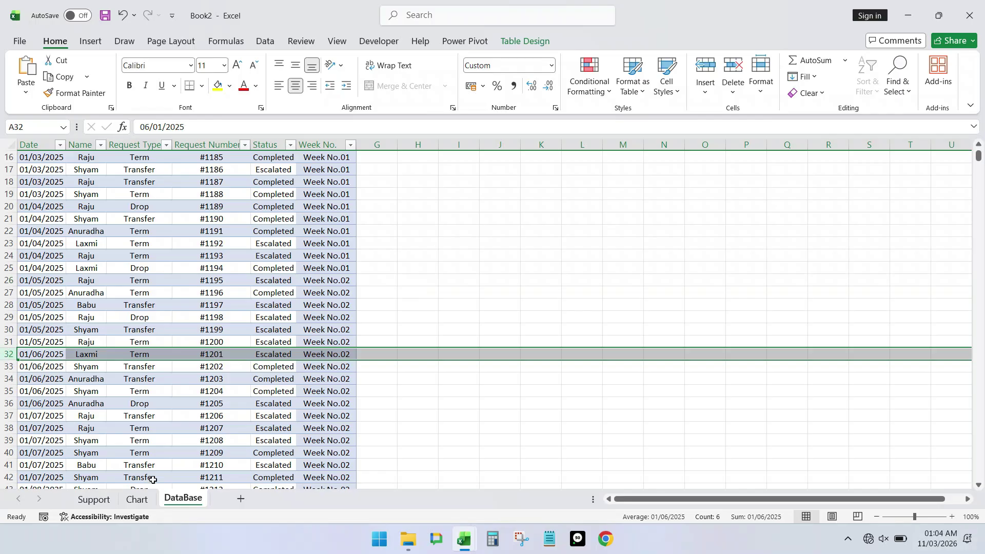
Enter the formula =C4+6 in cell D4 of the Support sheet to get the week's end date
click(97, 502)
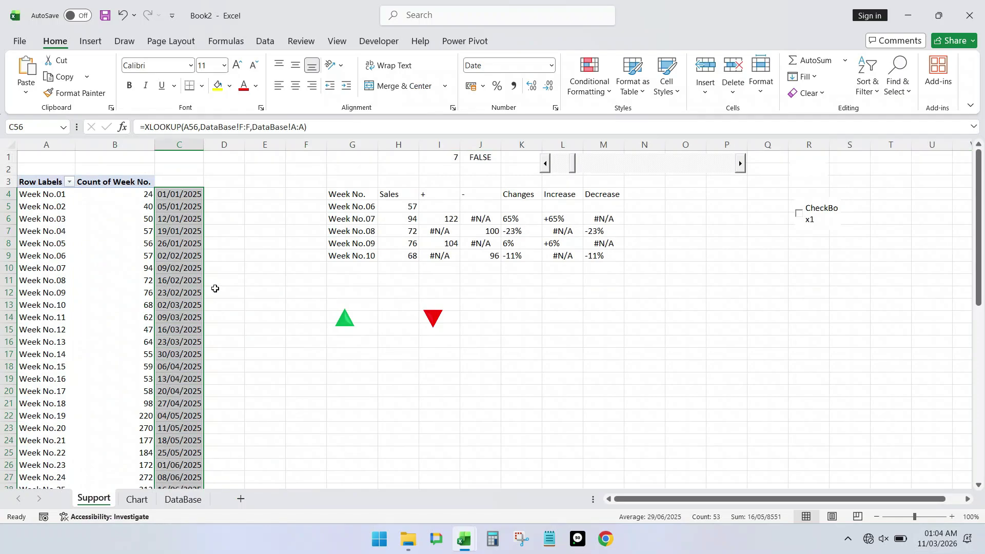
click(220, 196)
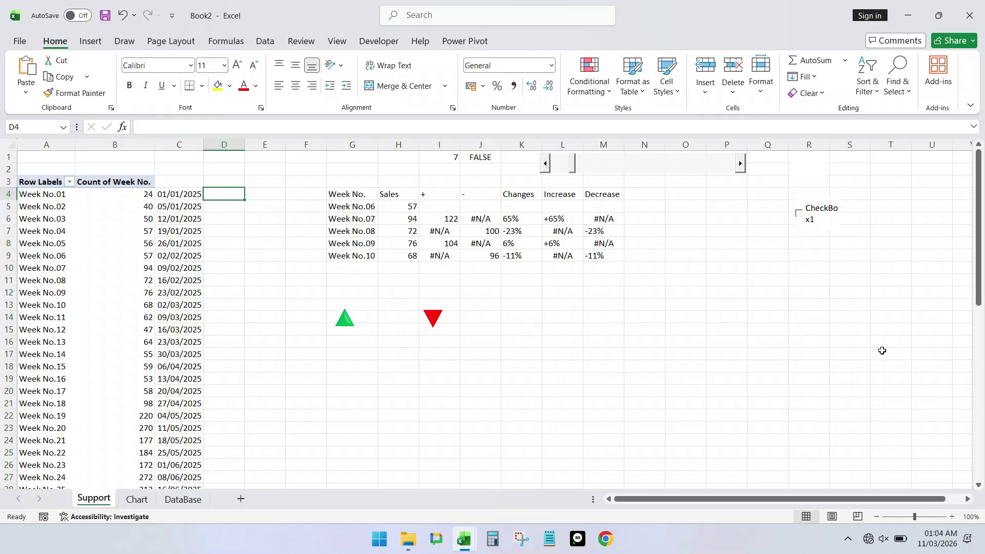
text(=)
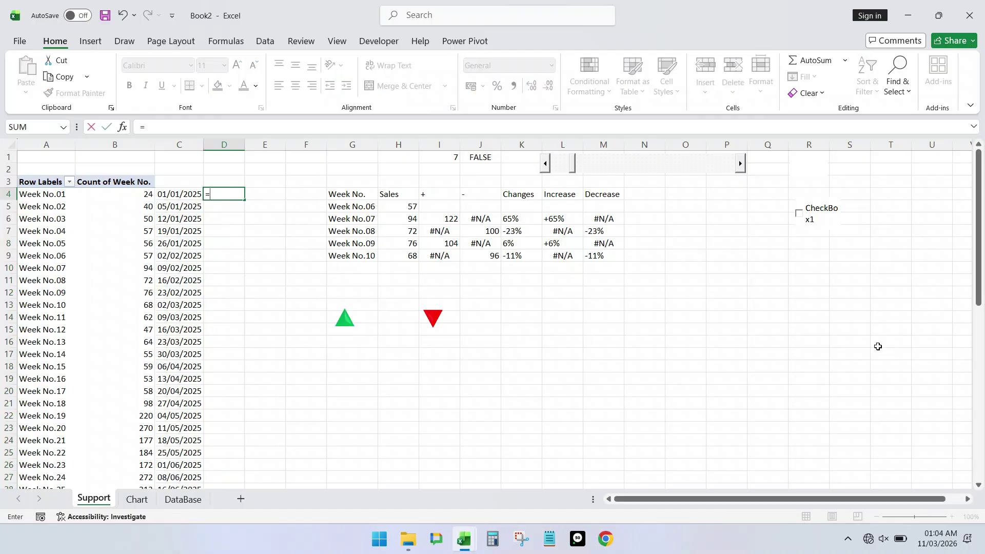
key(Left)
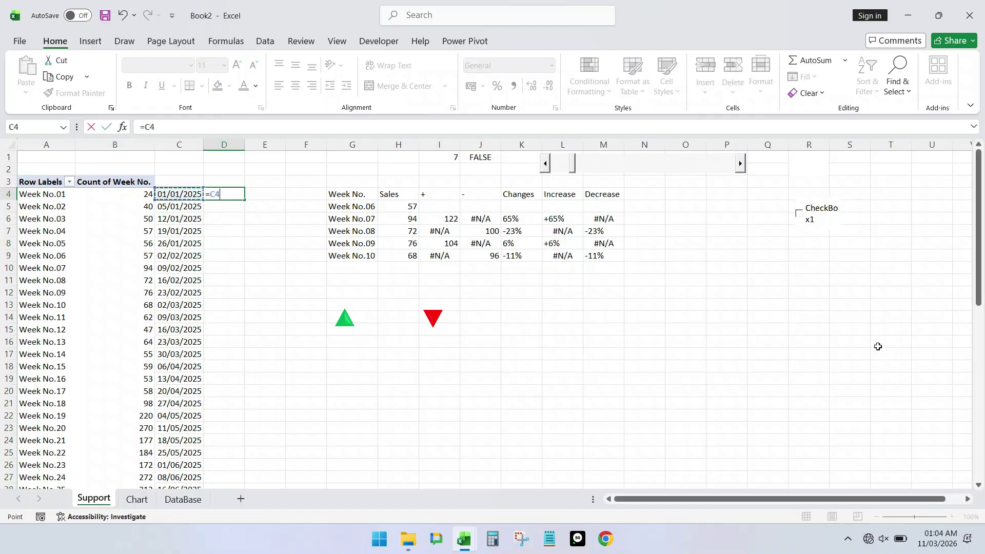
text(+)
text(6)
key(Return)
Fill the end-date formula from D4 down column D through the Week No.53 row, D56
key(Left)
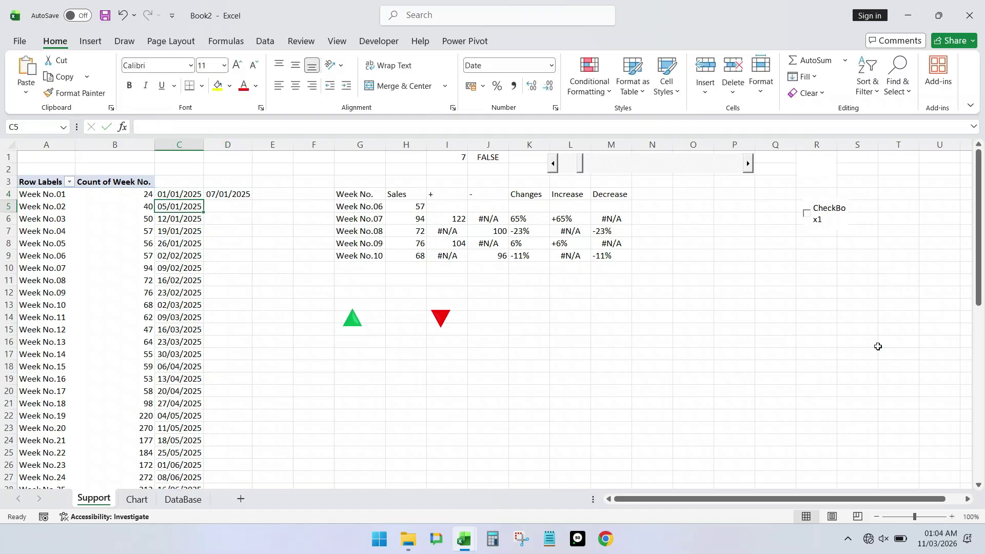
key(ctrl+Down)
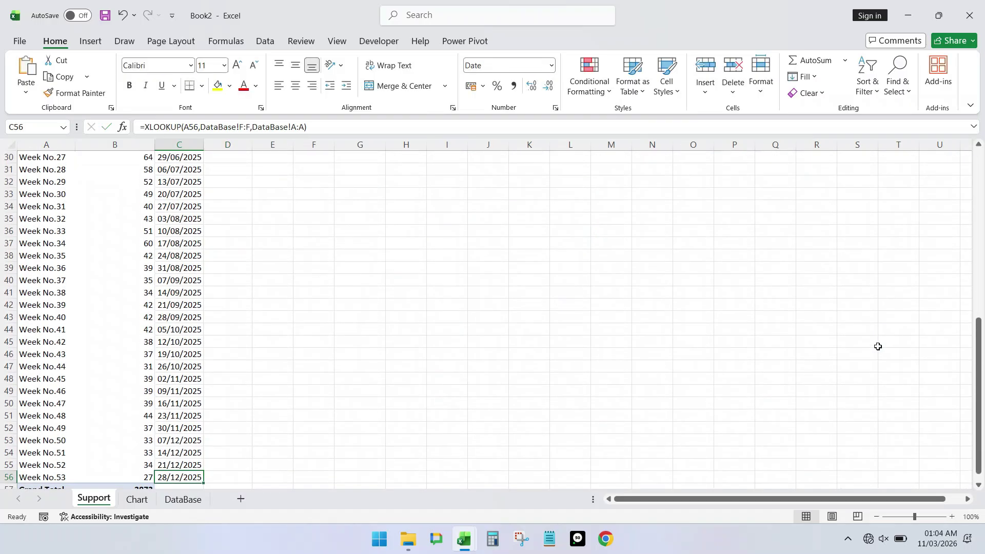
key(Right)
key(ctrl+shift+Up)
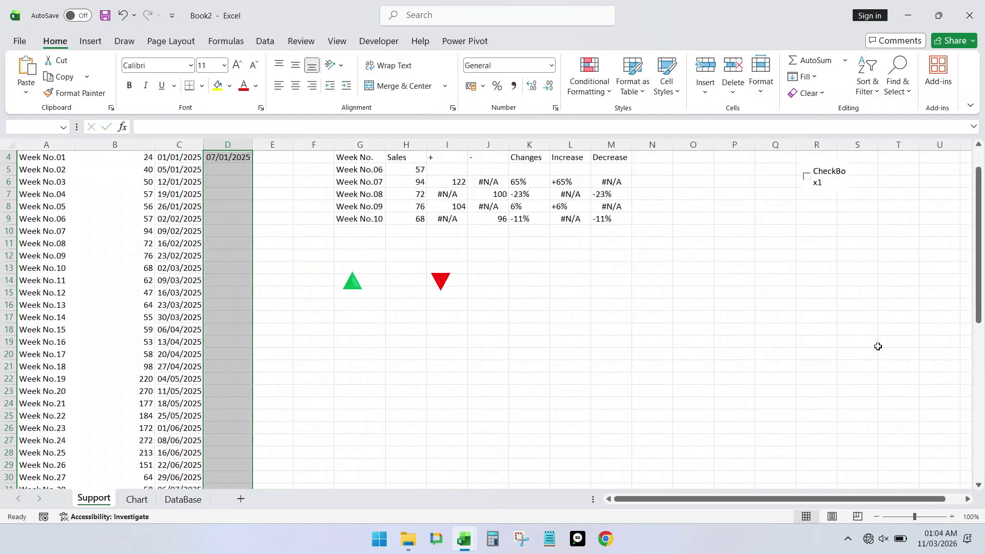
key(ctrl+d)
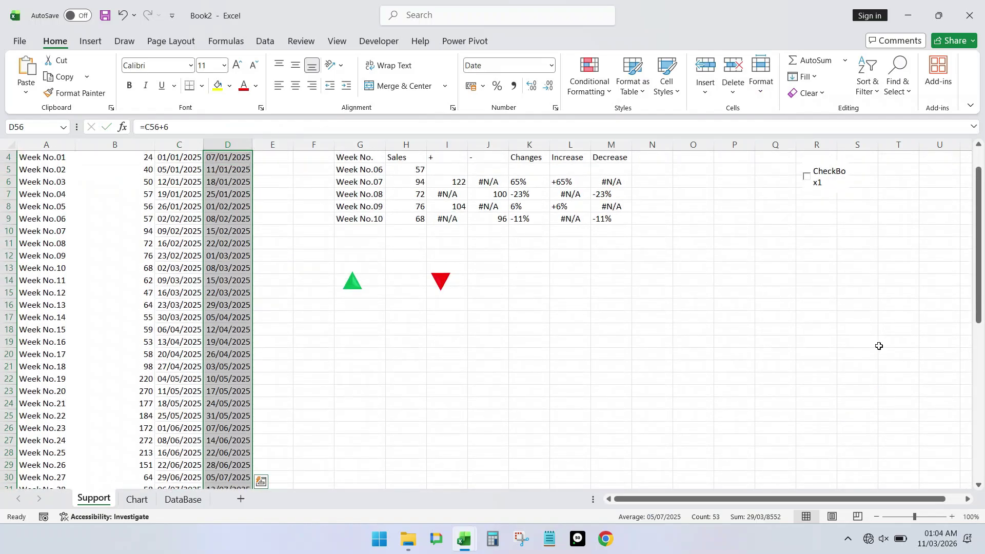
scroll(880, 307, up, 1)
scroll(881, 307, up, 1)
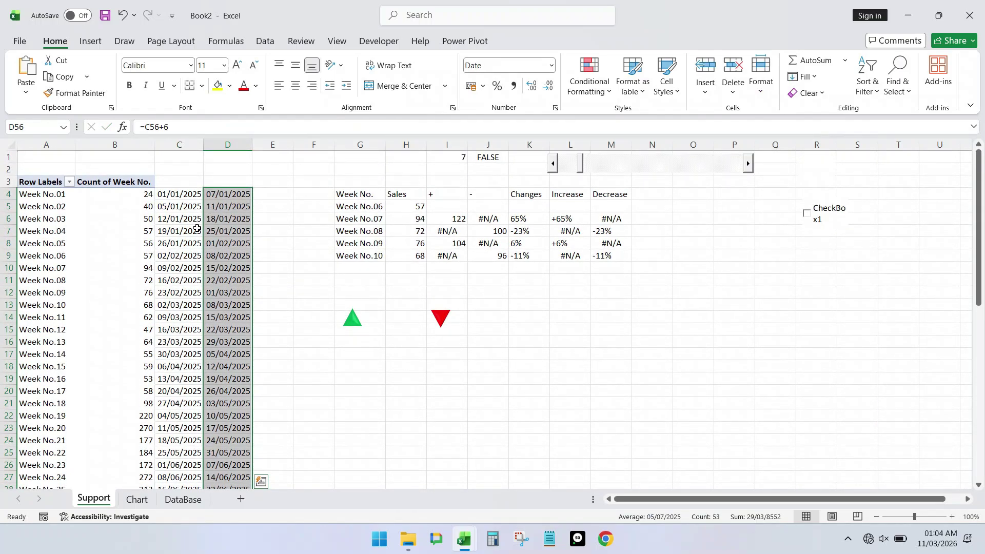
Compare the start and end dates of the first two weeks with the January 2025 page of the system calendar
click(188, 208)
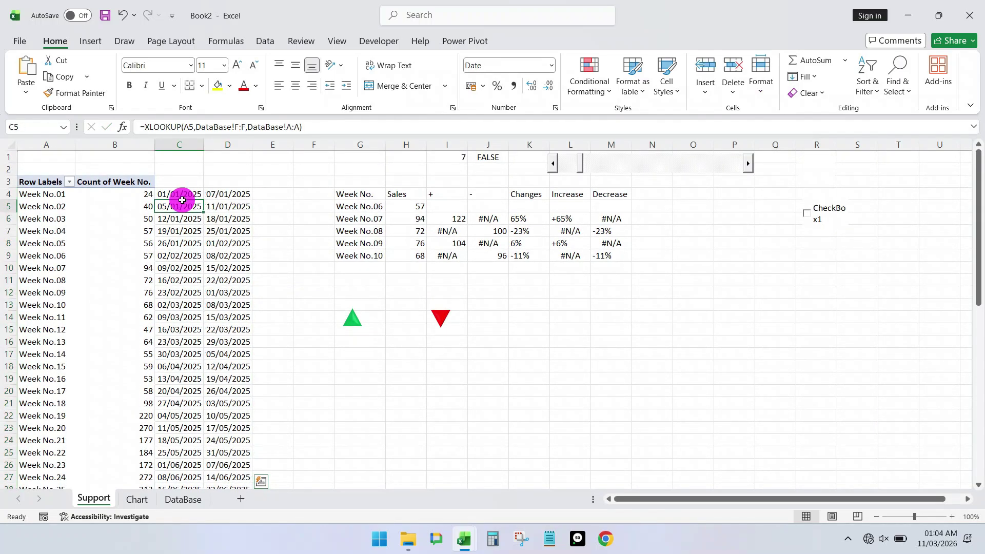
click(234, 195)
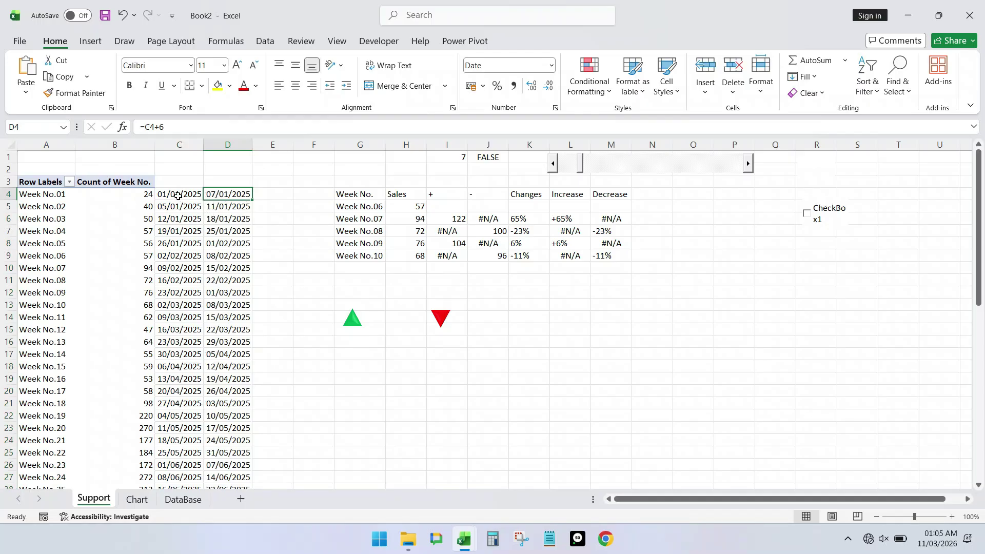
click(171, 195)
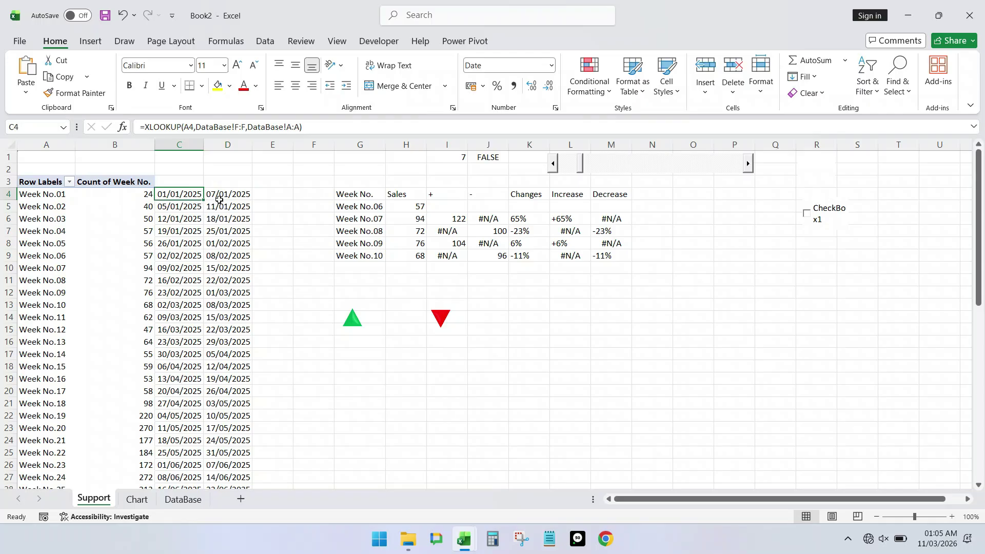
click(224, 196)
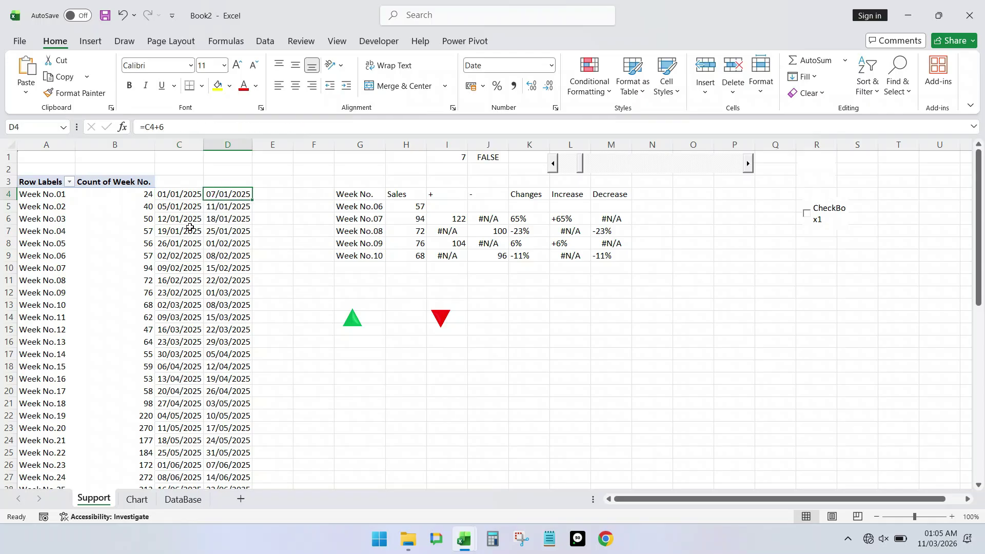
click(183, 209)
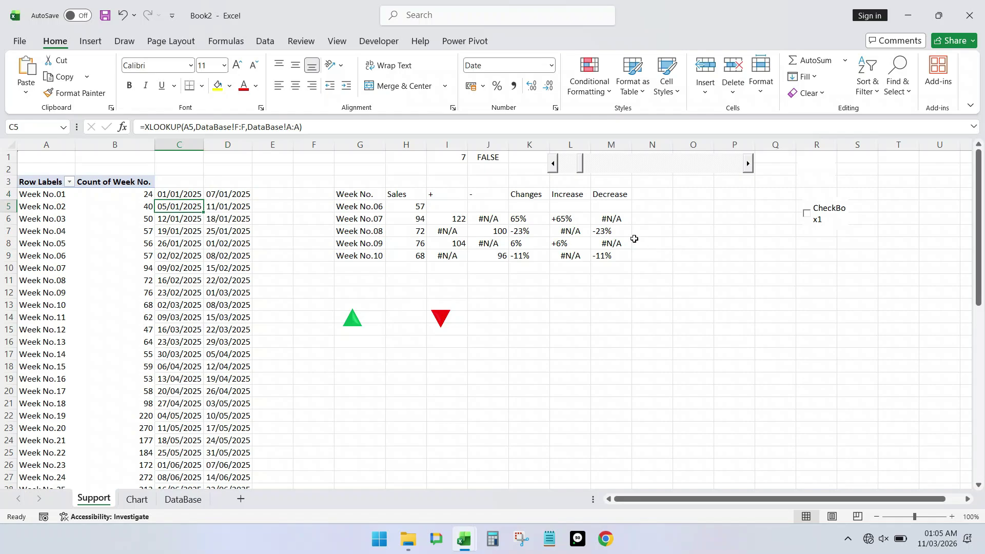
click(192, 195)
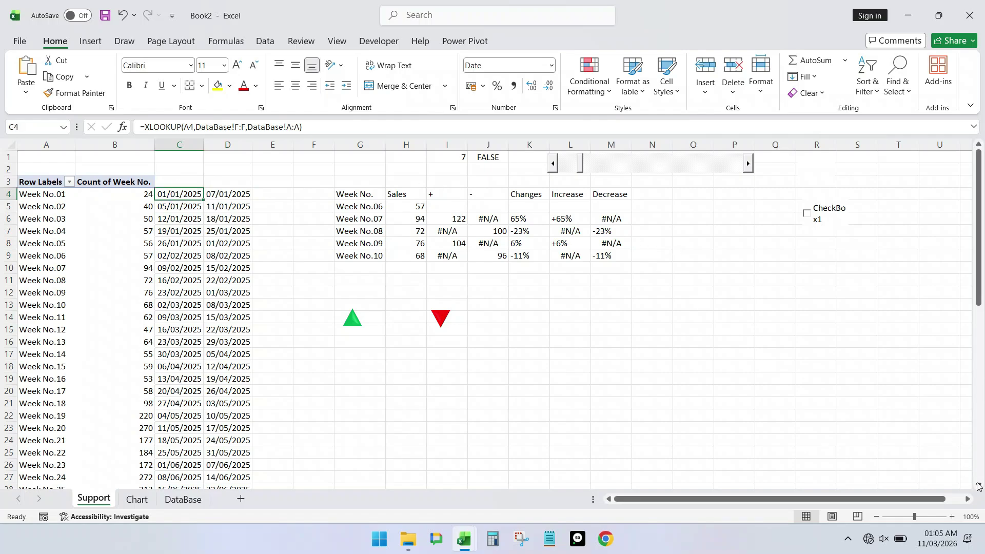
click(940, 538)
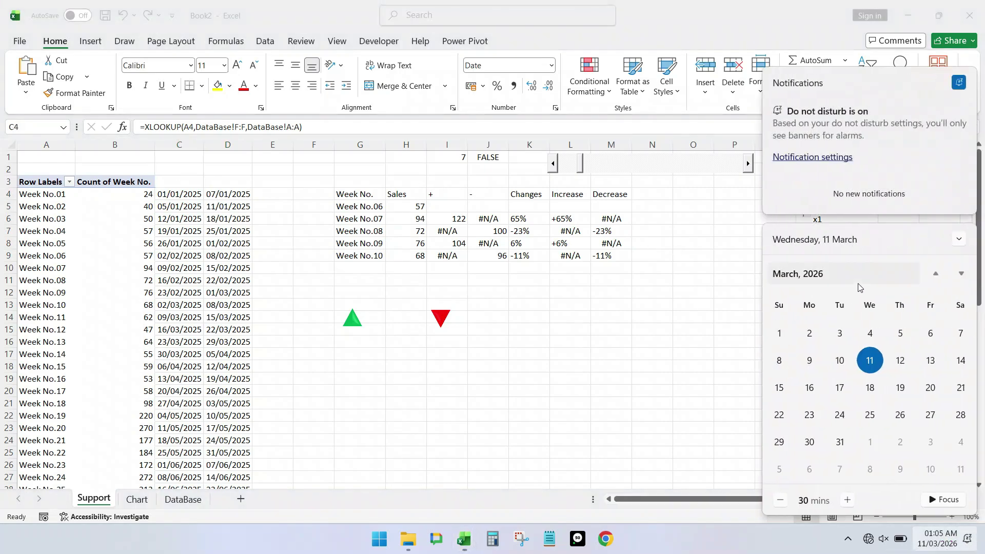
click(819, 274)
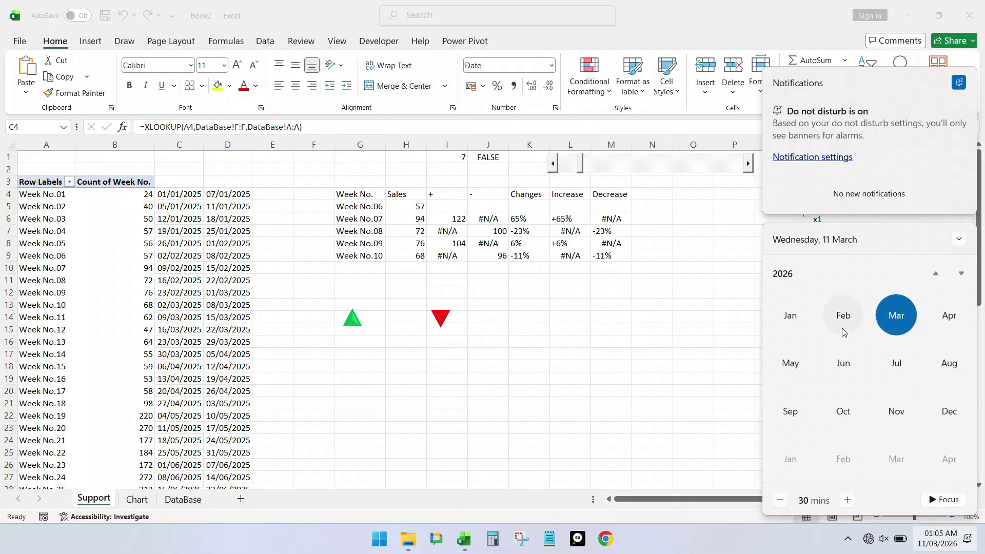
click(783, 275)
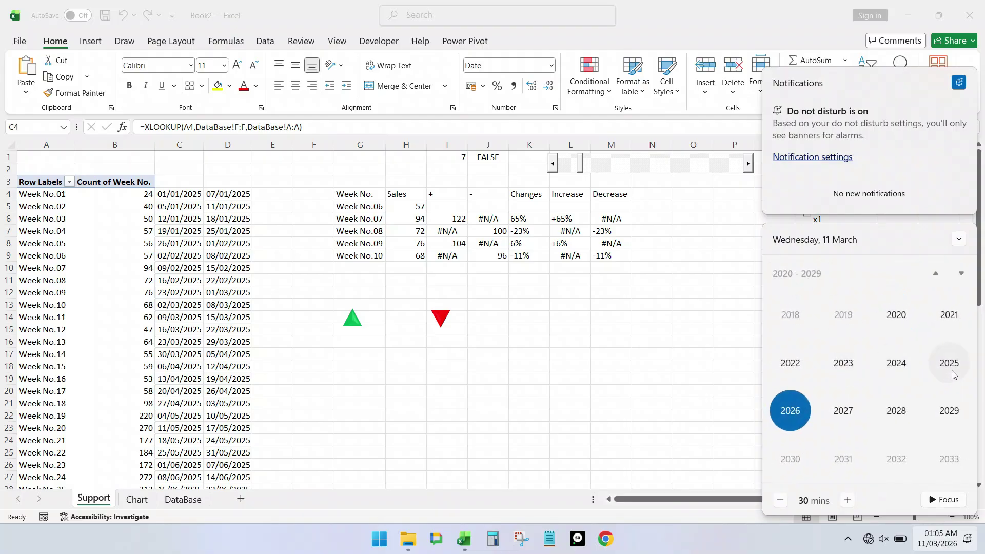
click(950, 366)
click(790, 314)
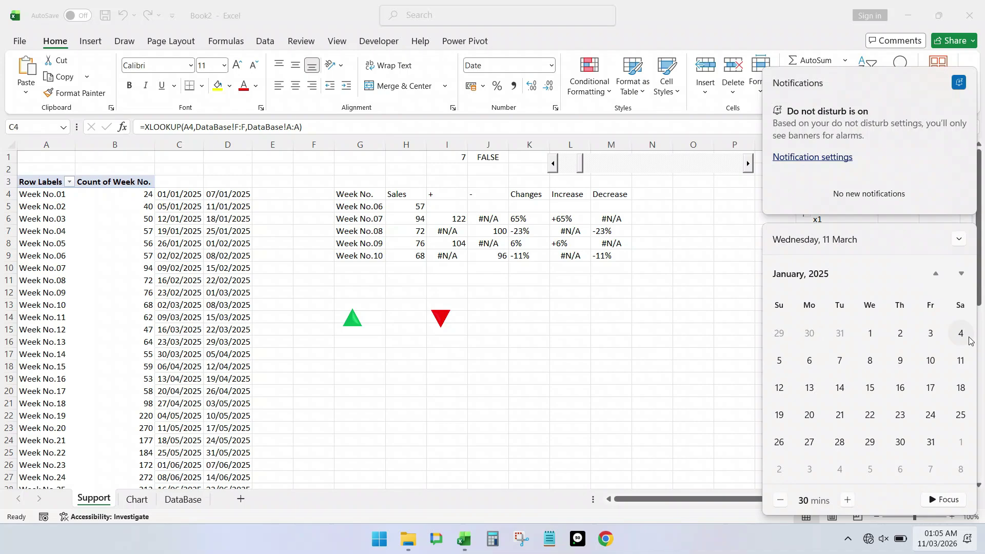
click(281, 232)
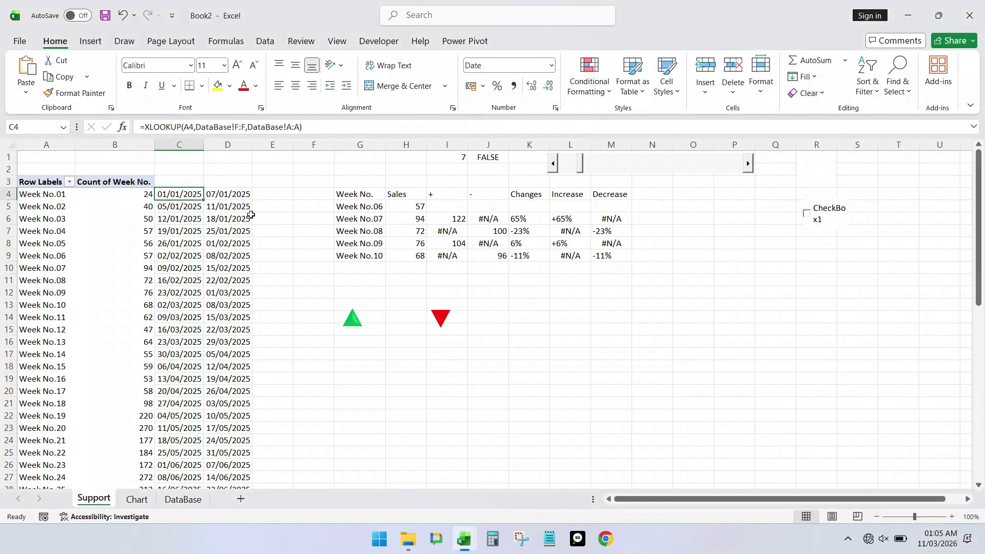
Change the Week No.01 end-date formula in D4 to =C4+3
click(233, 197)
click(181, 128)
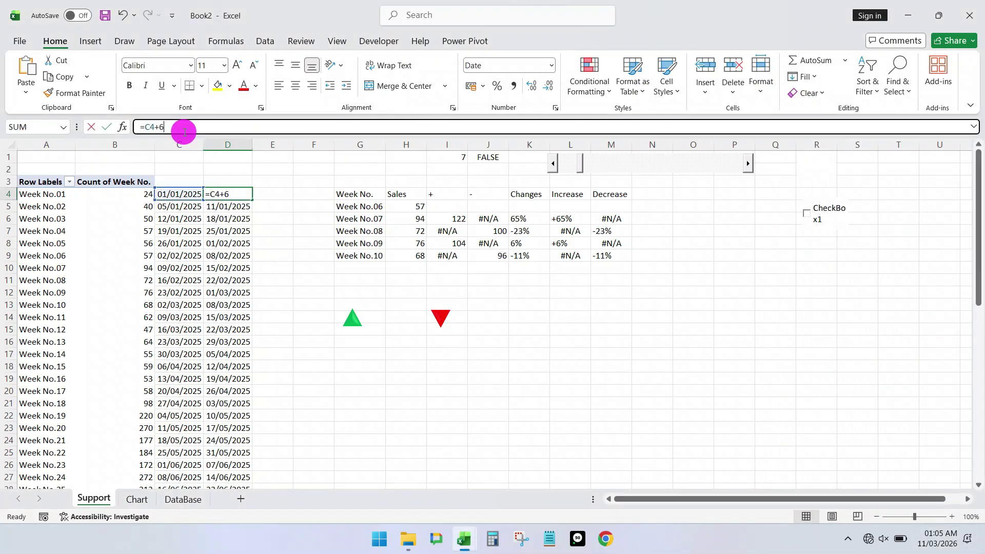
key(BackSpace)
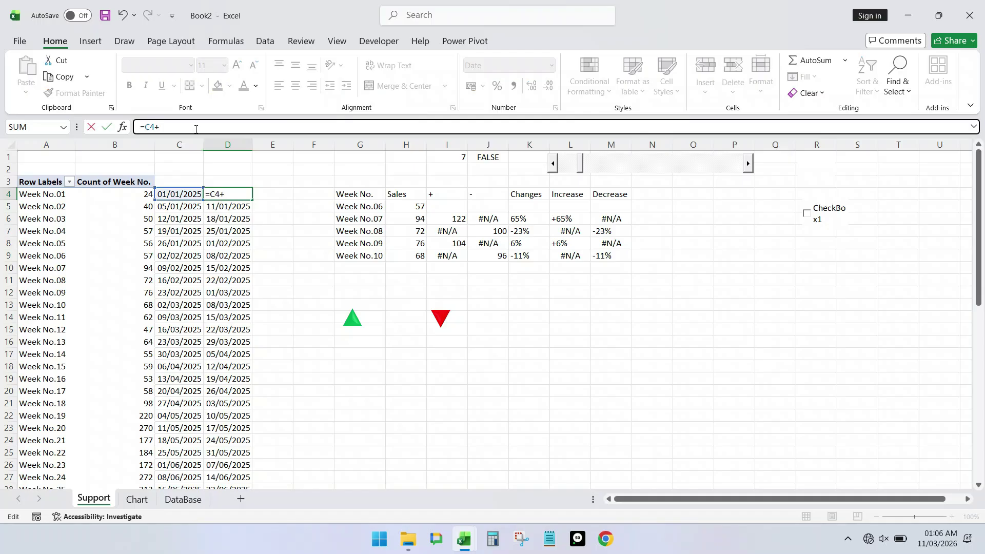
text(3)
key(Return)
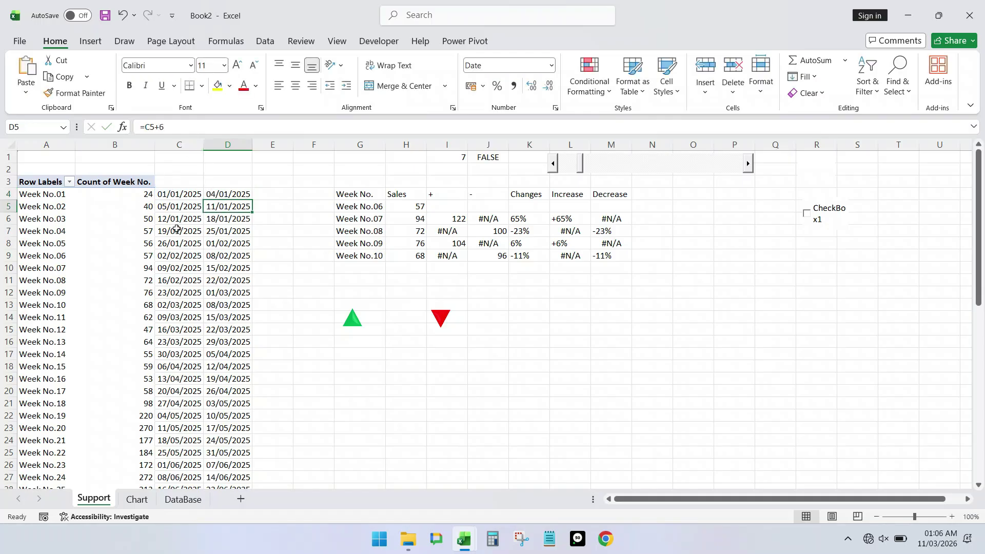
Change the Week No.53 end-date formula in D56 to =C56+3 so the week ends on 31/12/2025
scroll(177, 230, down, 16)
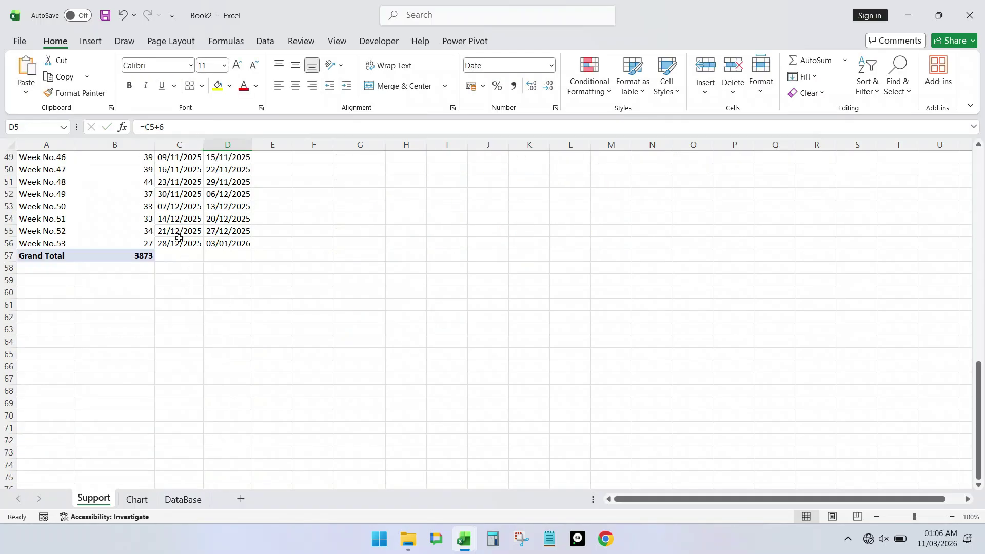
click(179, 233)
click(227, 243)
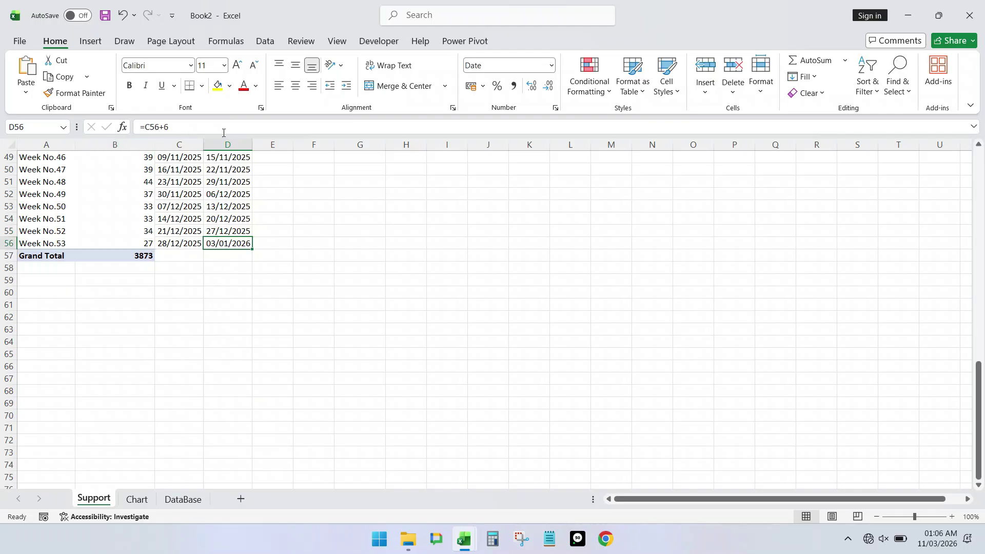
click(181, 128)
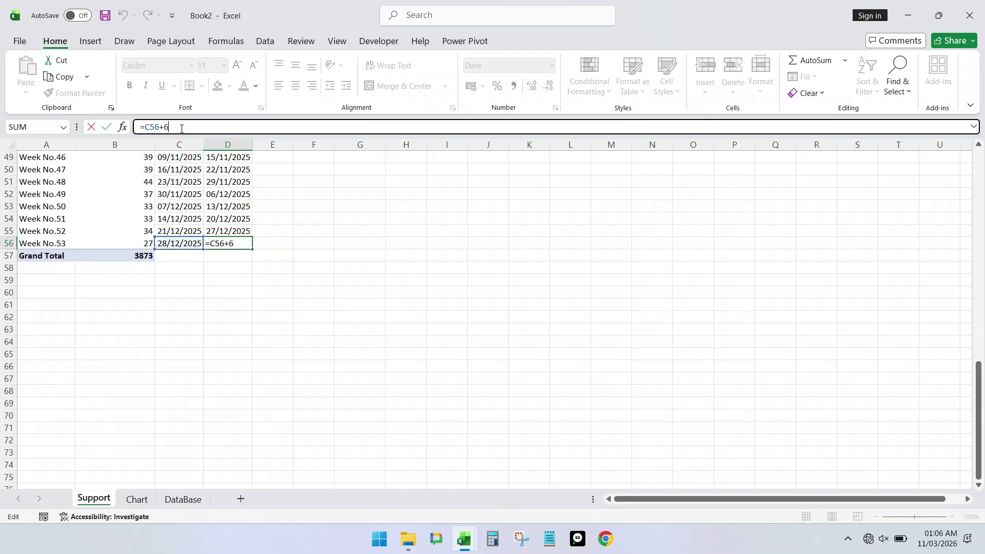
key(BackSpace)
key(Return)
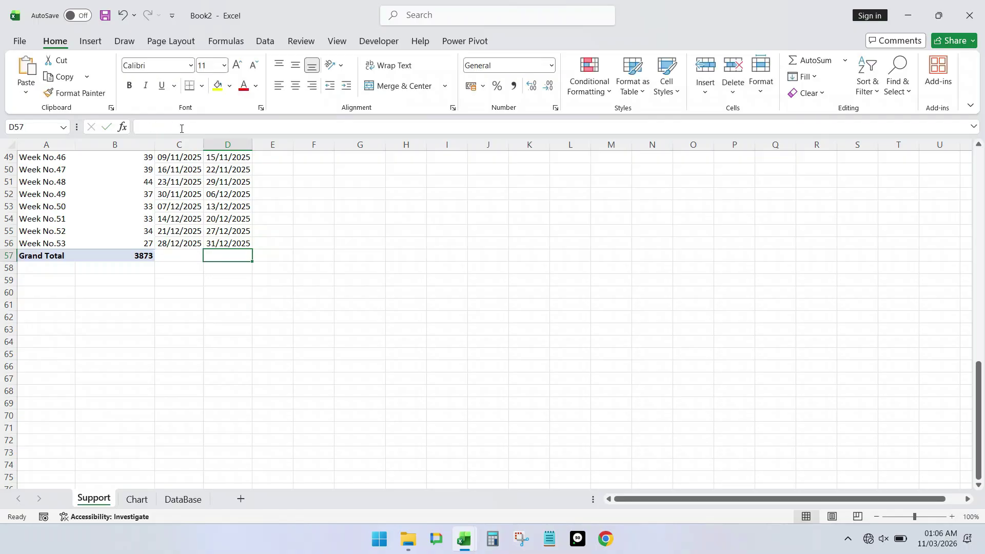
Enter the headers Week No., Start Date and End Date in cells G18 to I18 of the Support sheet
scroll(247, 314, up, 13)
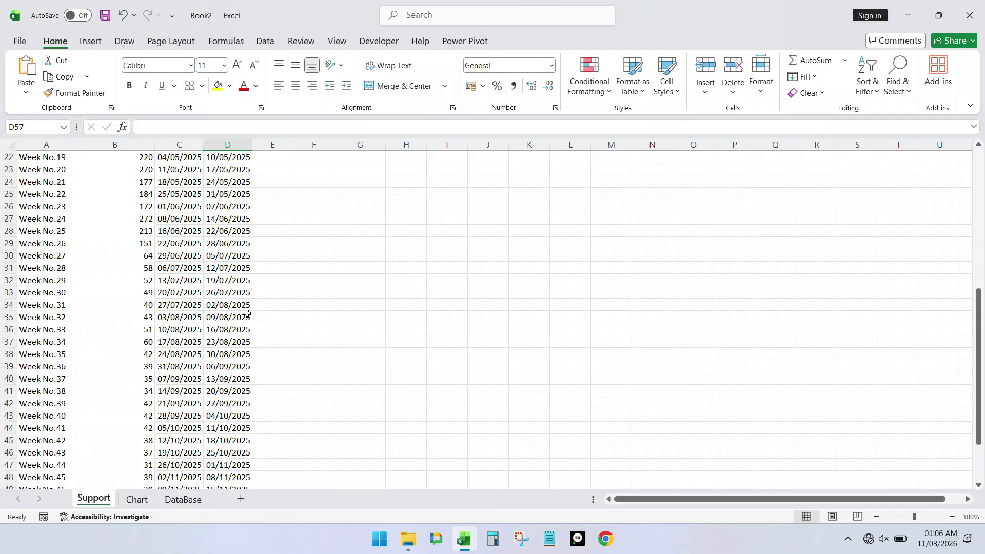
scroll(248, 314, up, 3)
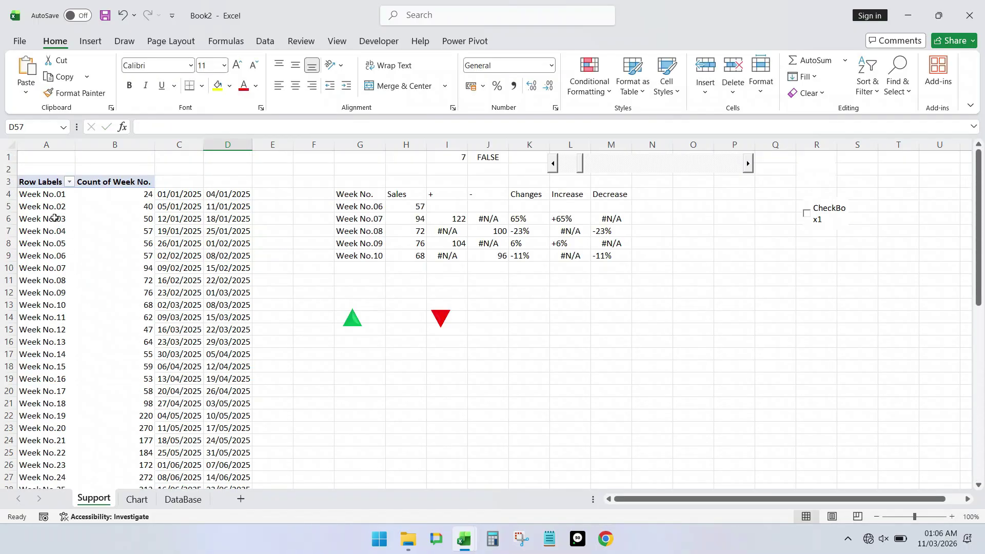
click(41, 181)
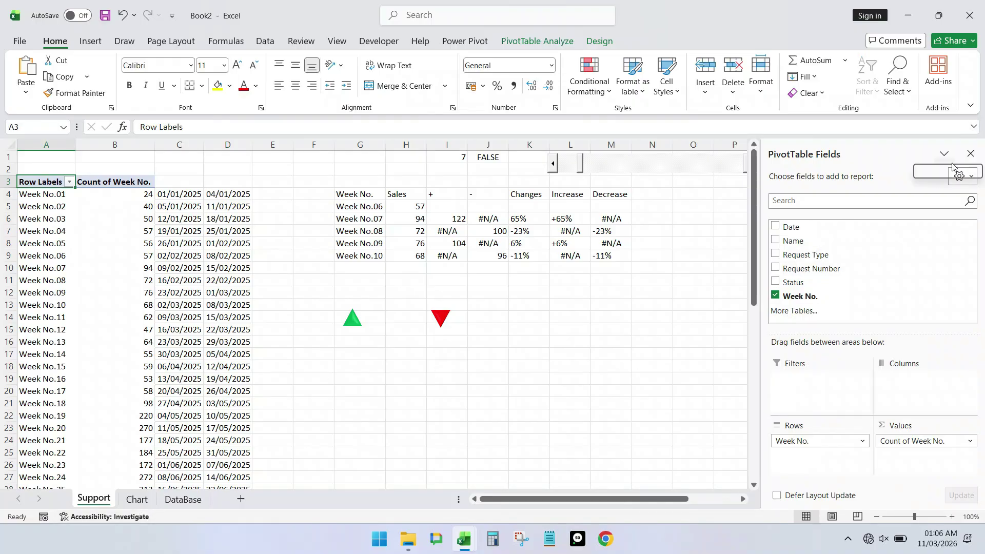
click(970, 154)
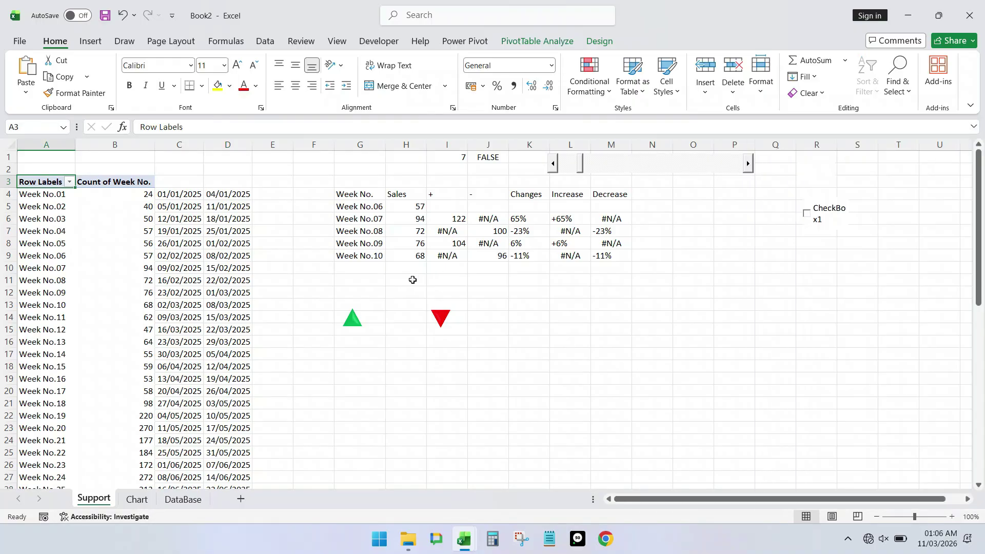
click(362, 197)
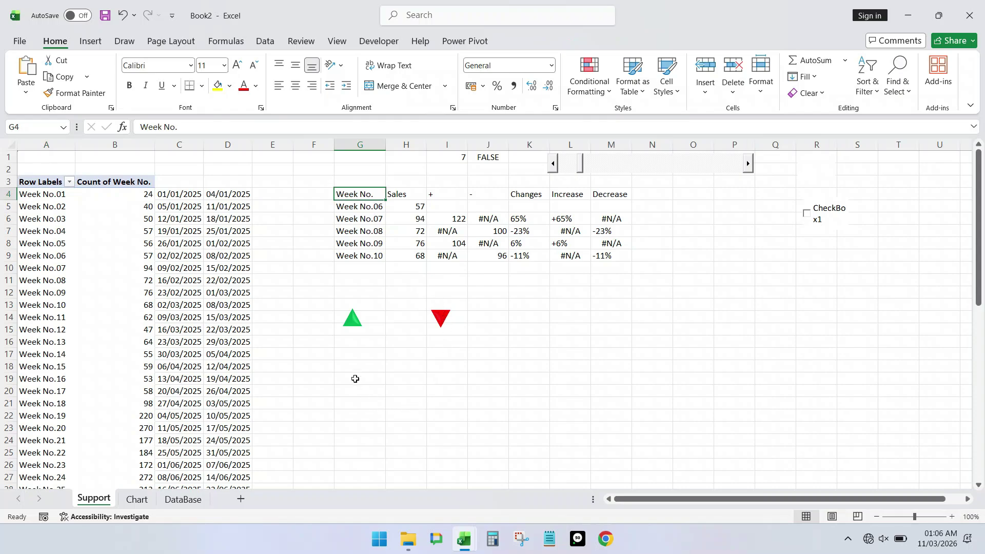
click(370, 368)
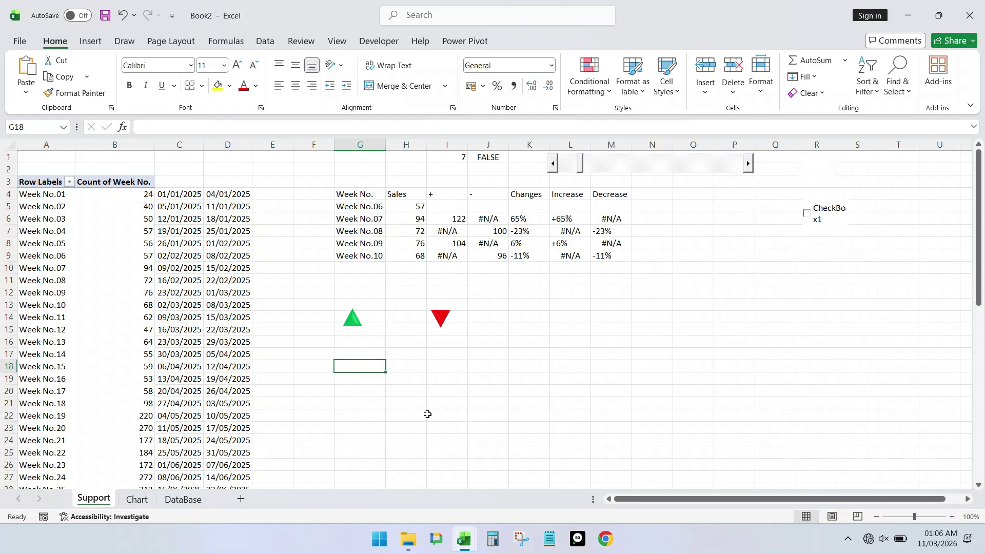
text(Week)
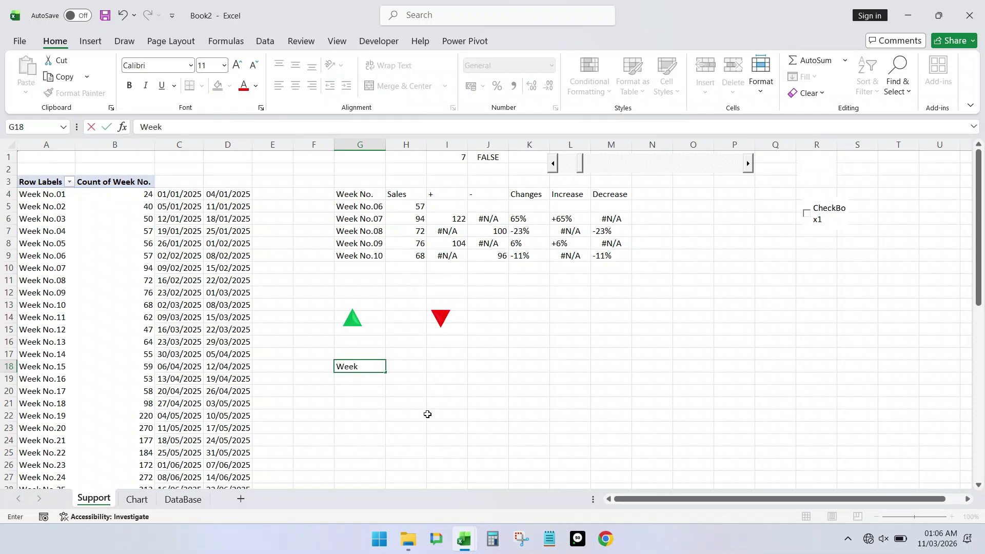
text( No.)
key(Tab)
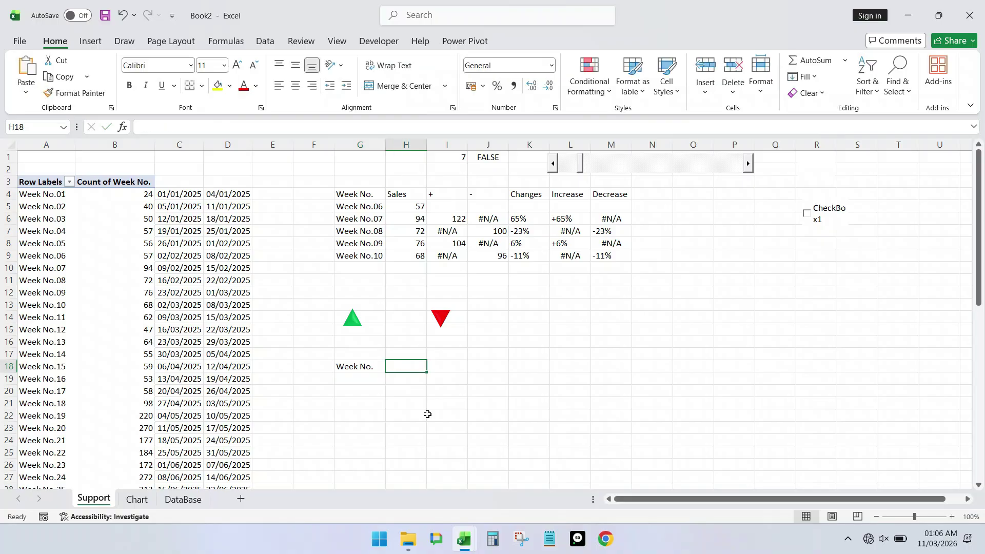
text(Sta)
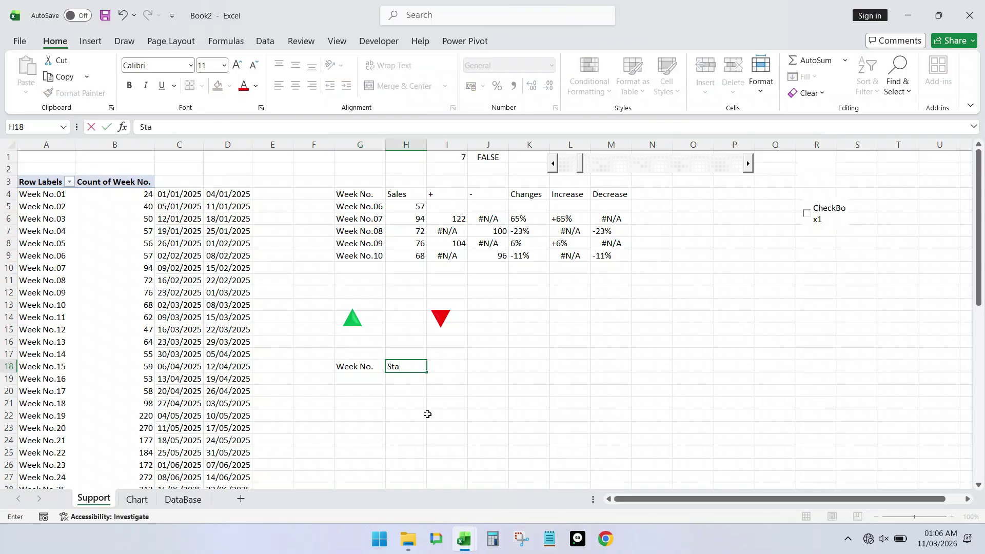
text(rt Date)
key(Tab)
text(Eb)
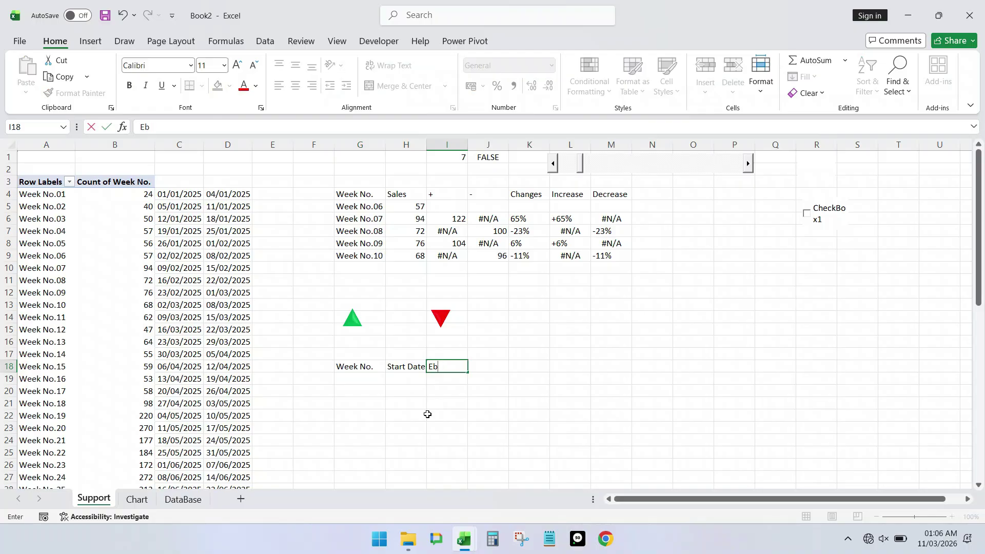
text(d Date)
key(Return)
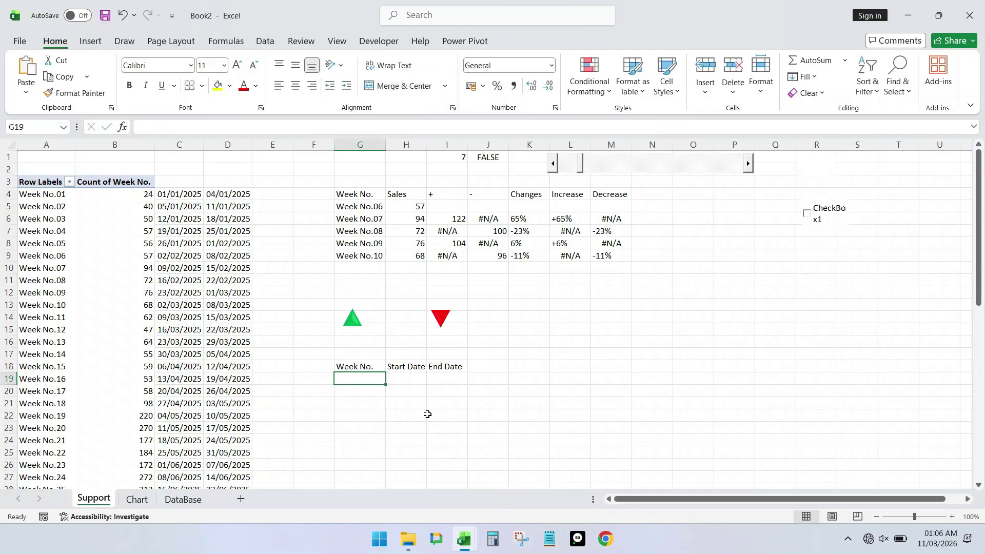
Enter the formula =INDEX(A3:A57,$I$1) in G19 under the Week No. header
click(349, 367)
key(Return)
text(=inde)
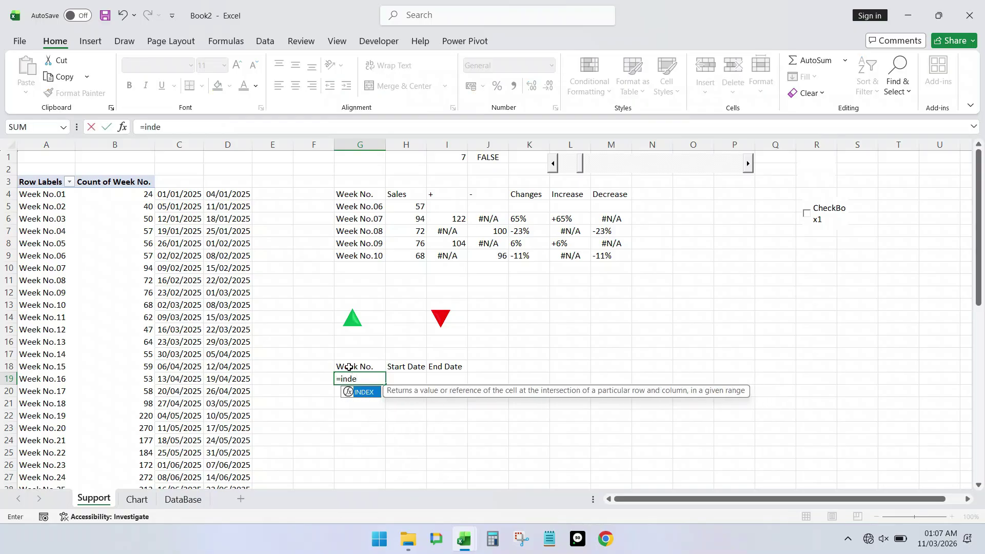
key(Tab)
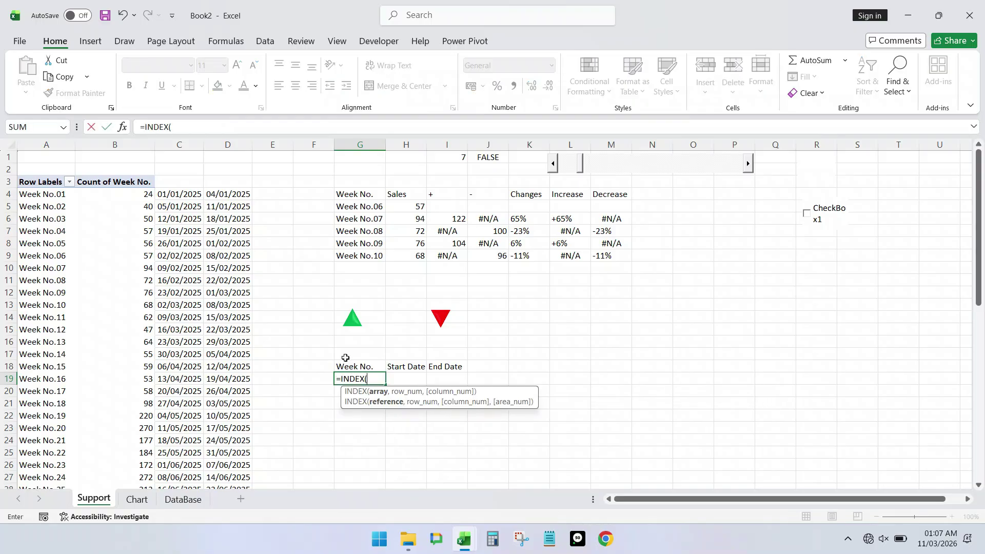
click(45, 184)
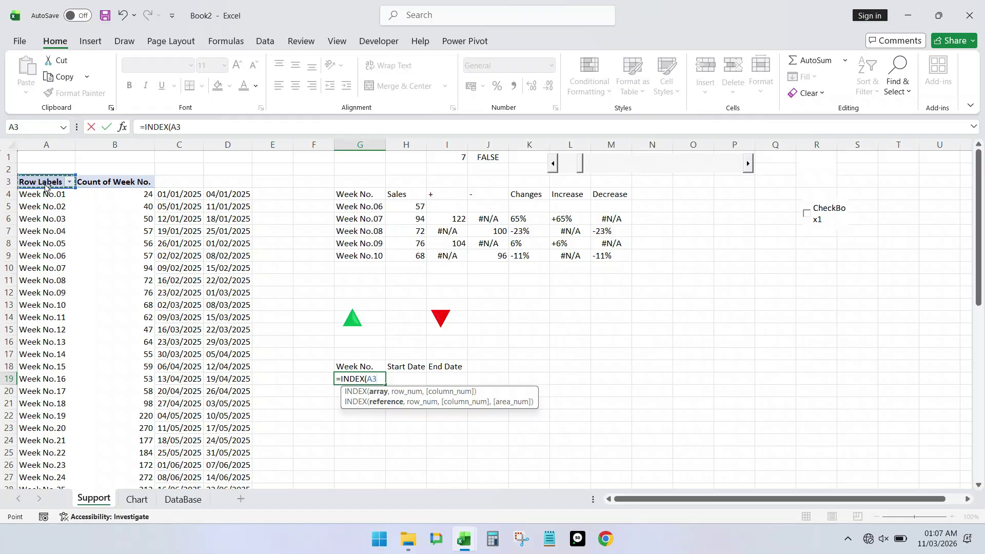
key(ctrl+shift+Down)
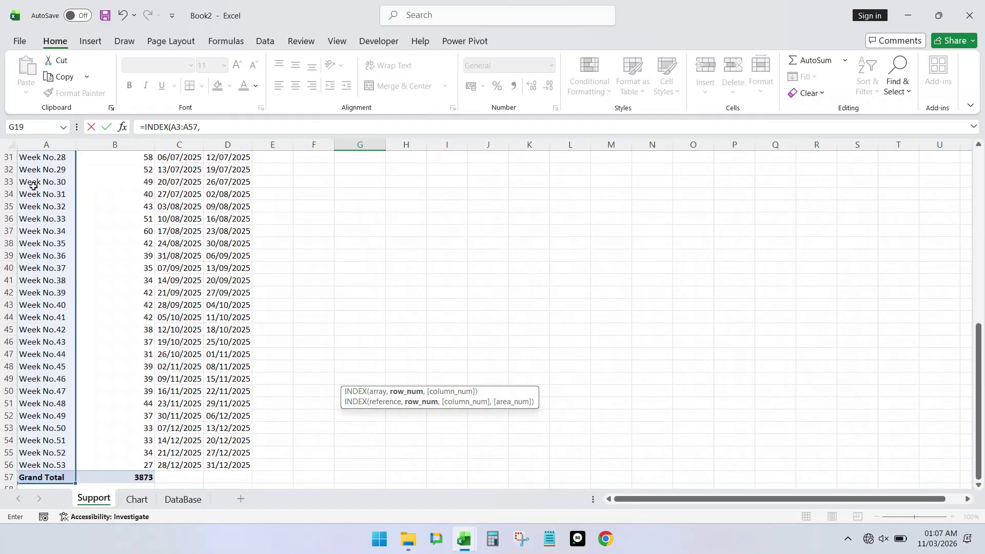
text(,)
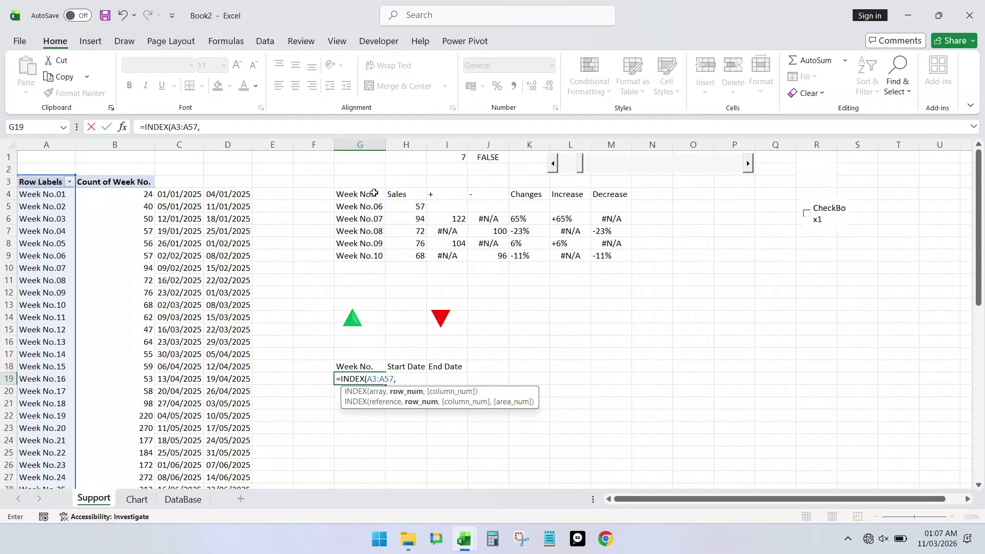
click(450, 158)
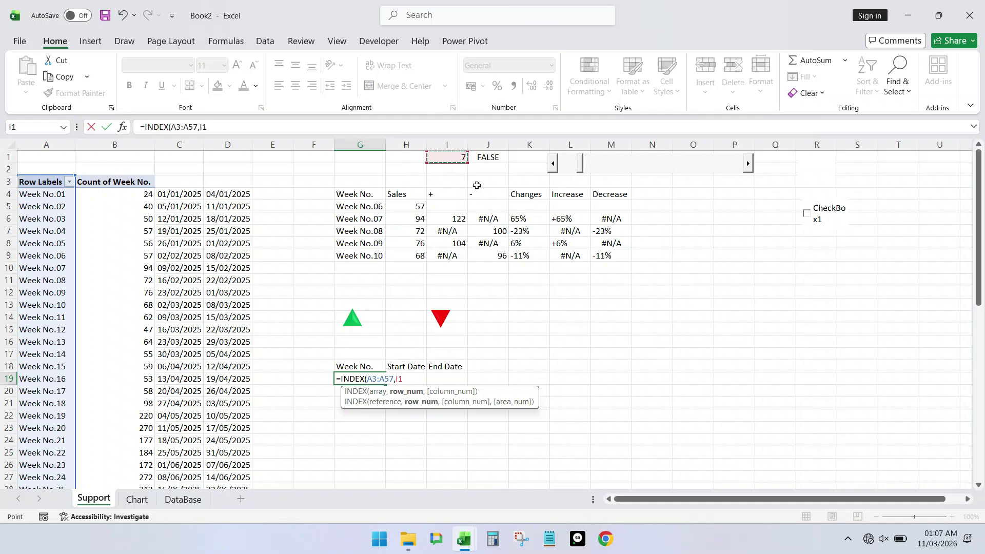
key(F4)
key(Return)
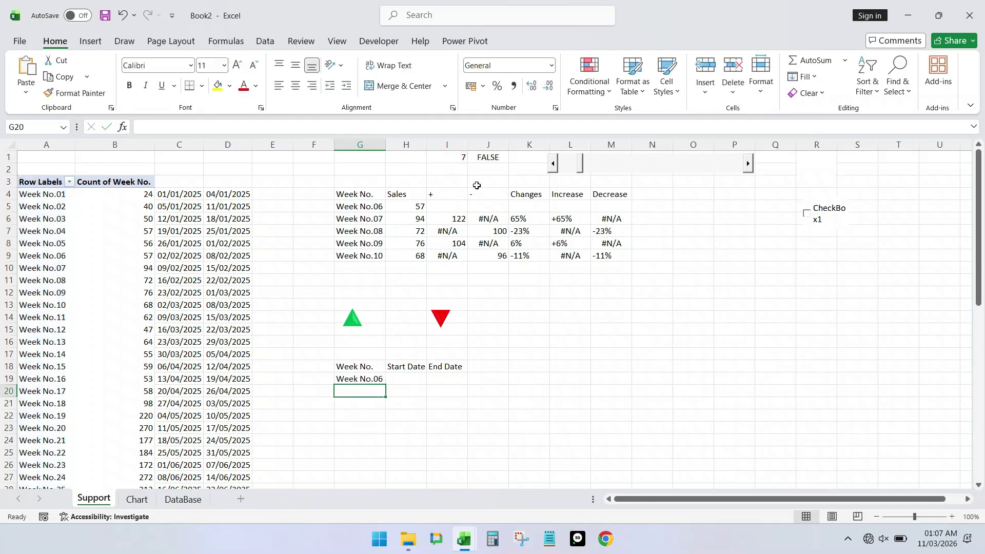
Fill the week-number formula from G19 down to G23
scroll(407, 314, down, 3)
click(360, 267)
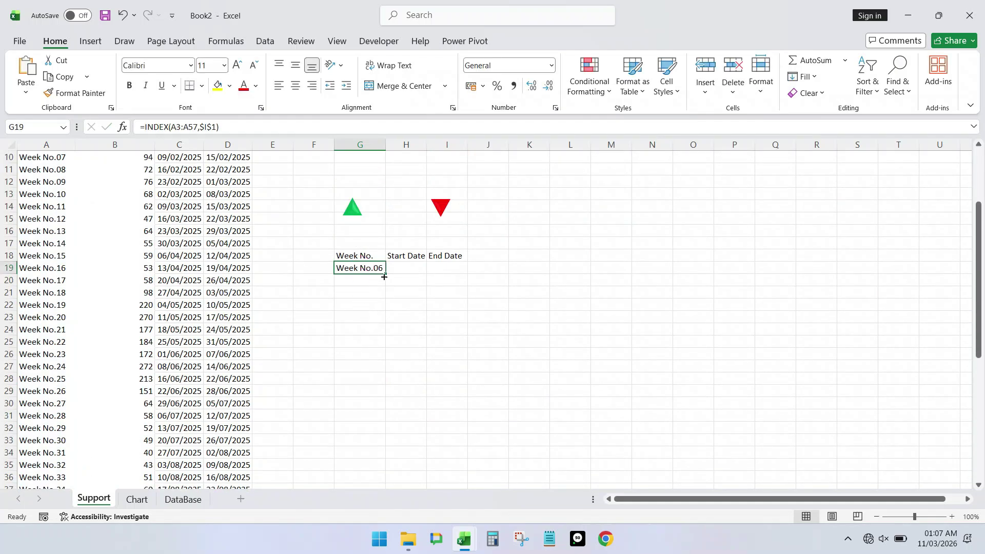
drag(386, 276, 385, 320)
Enter the formula =INDEX(C3:C56,$I$1) in H19 under Start Date and fill it down to H23
click(402, 270)
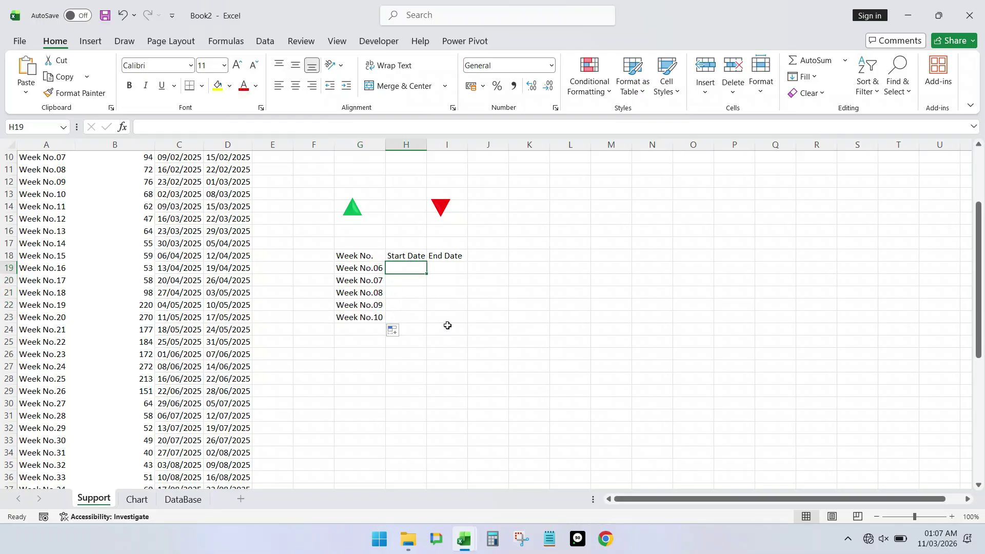
scroll(446, 325, up, 3)
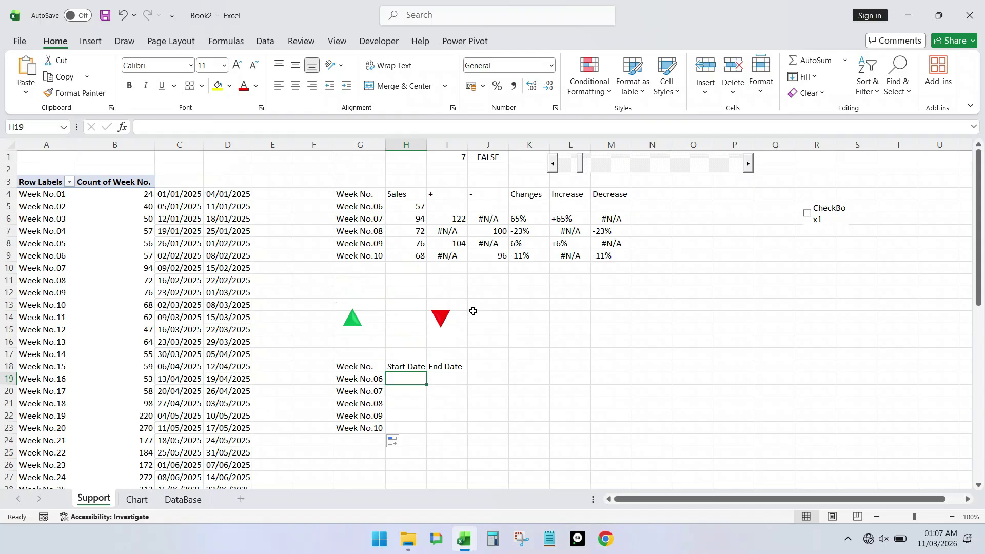
text(=)
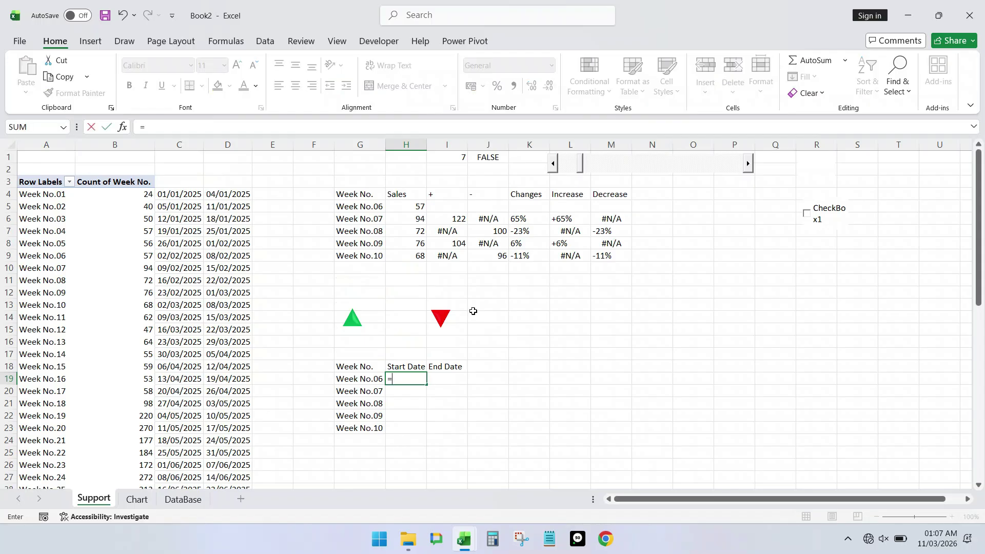
text(INDEX()
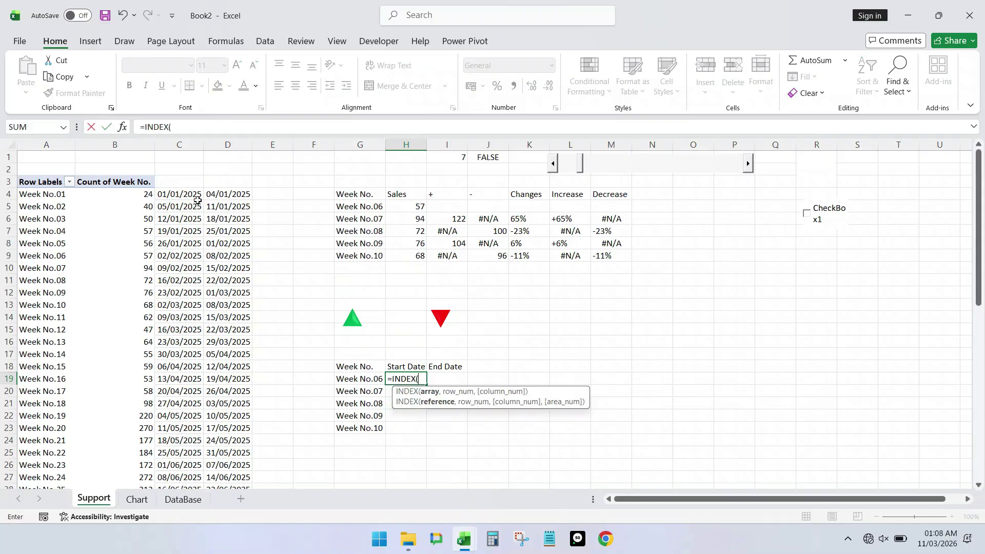
click(188, 183)
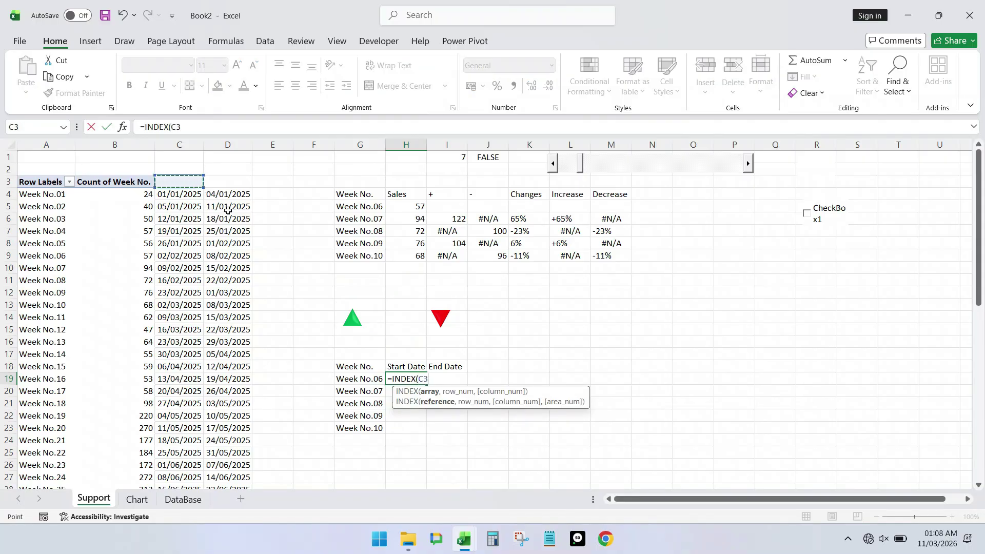
key(ctrl+shift+Down)
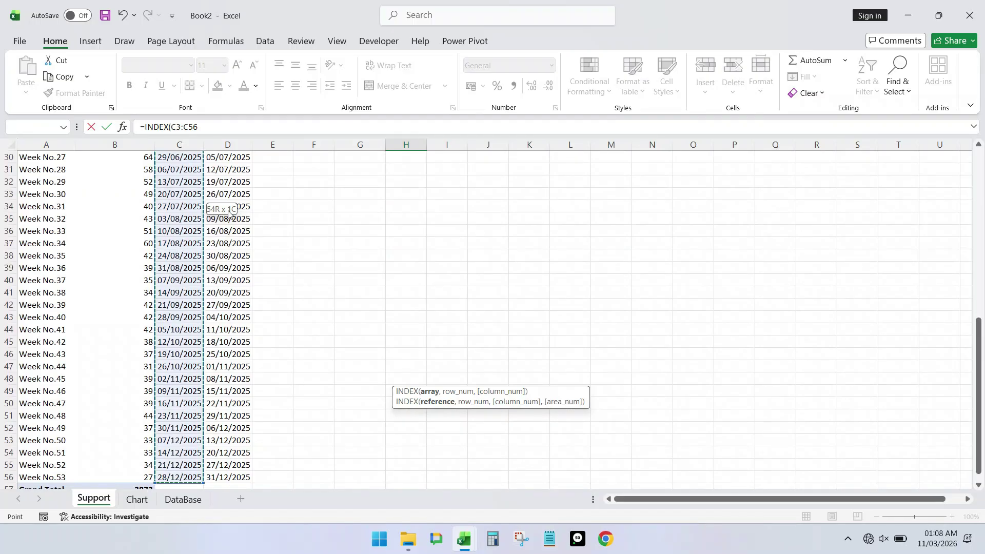
text(,)
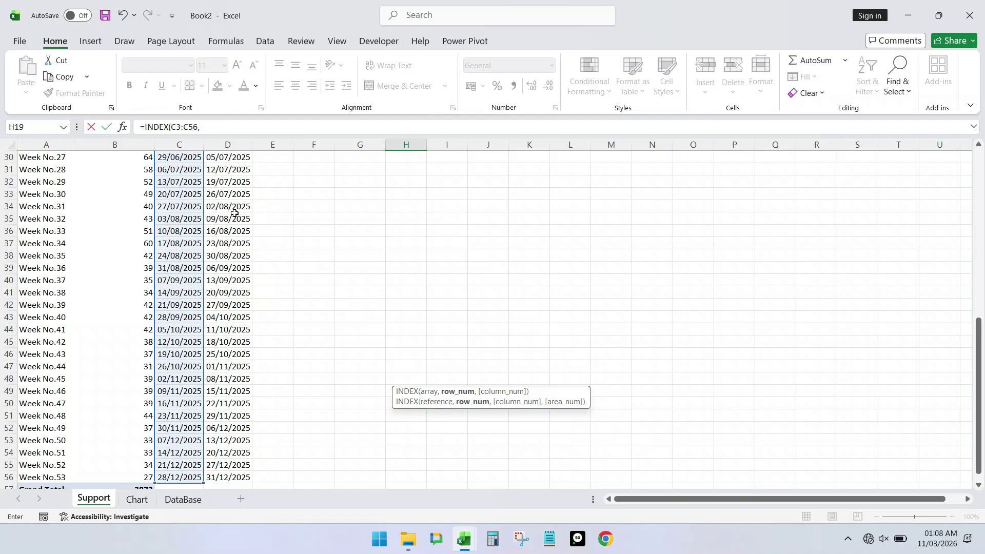
scroll(512, 299, up, 10)
click(461, 164)
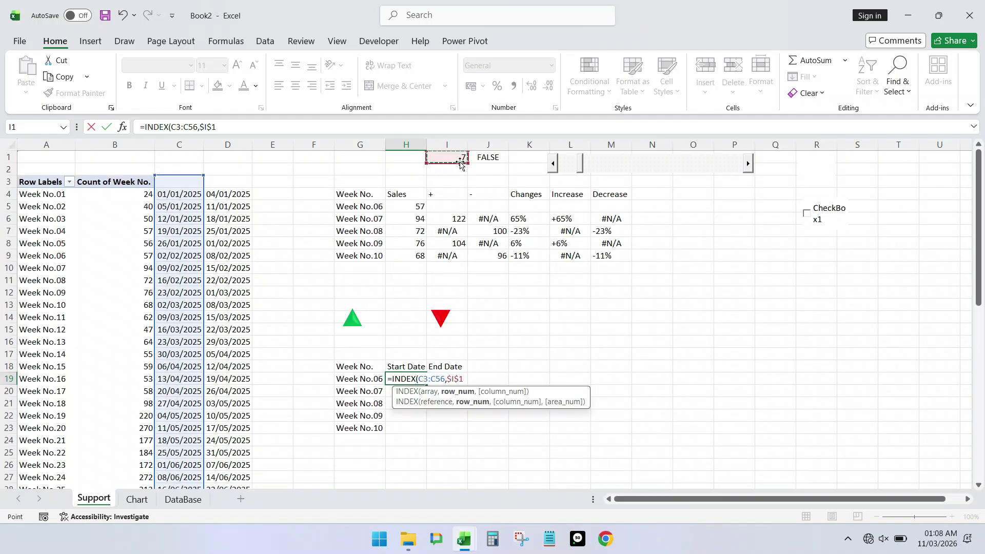
key(Return)
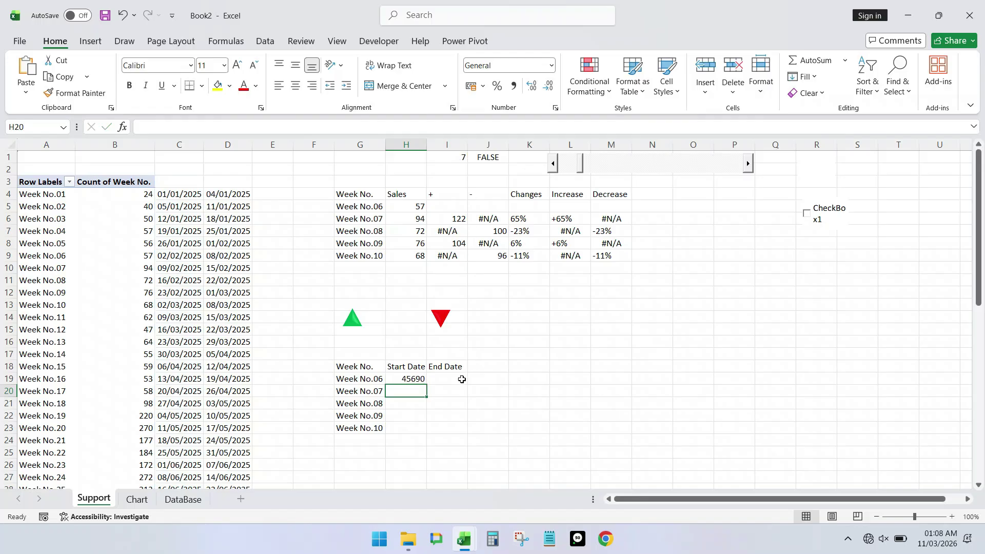
click(411, 380)
drag(431, 386, 430, 431)
Enter the formula =INDEX(D3:D56,$I$1) in I19 under End Date and fill it down to I23
click(448, 377)
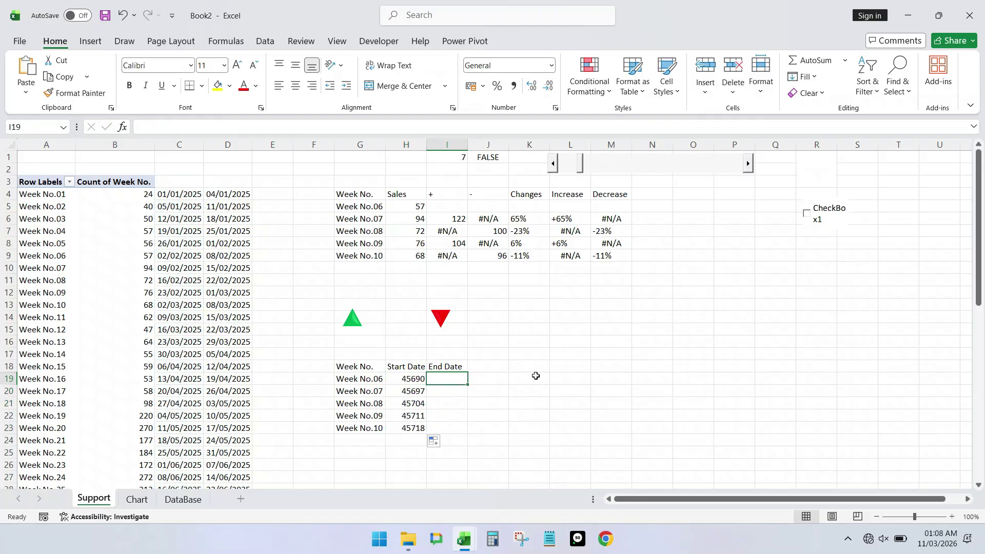
text(=ind)
key(Tab)
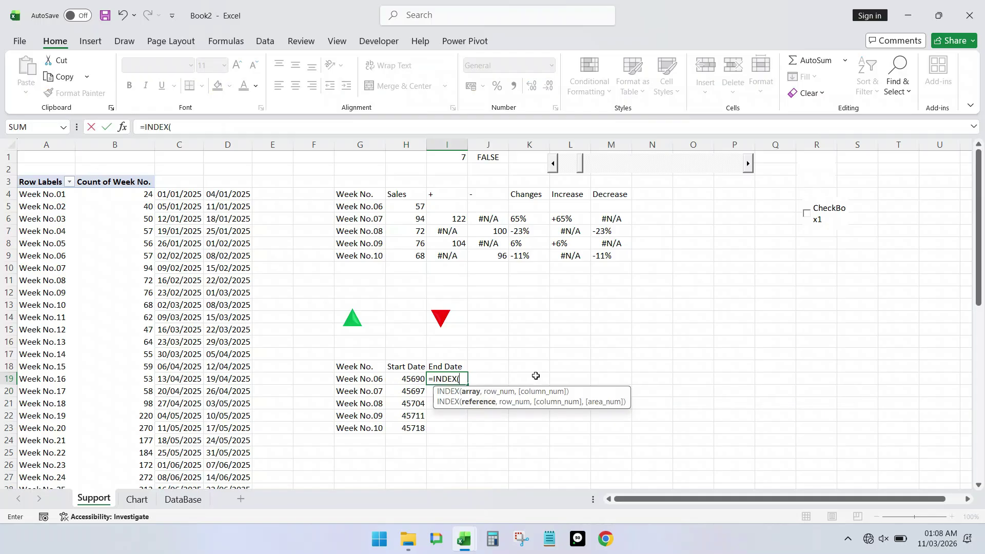
drag(231, 186, 230, 190)
key(ctrl+shift+Down)
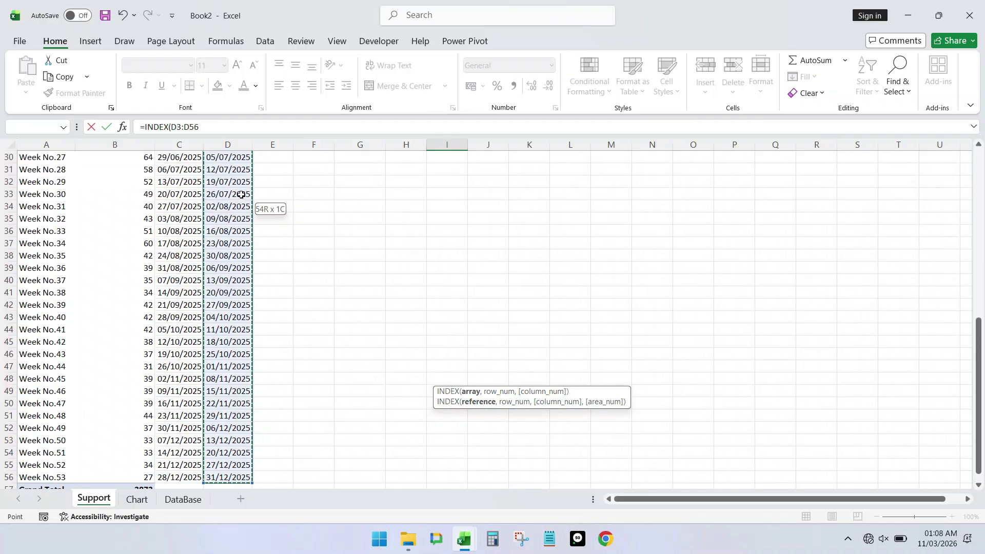
text(.)
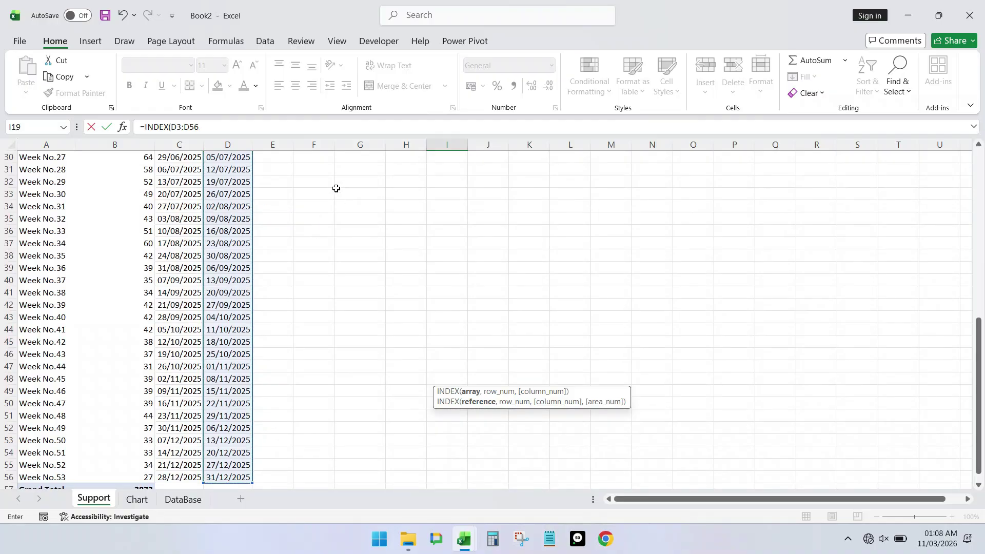
text(,)
scroll(340, 193, up, 10)
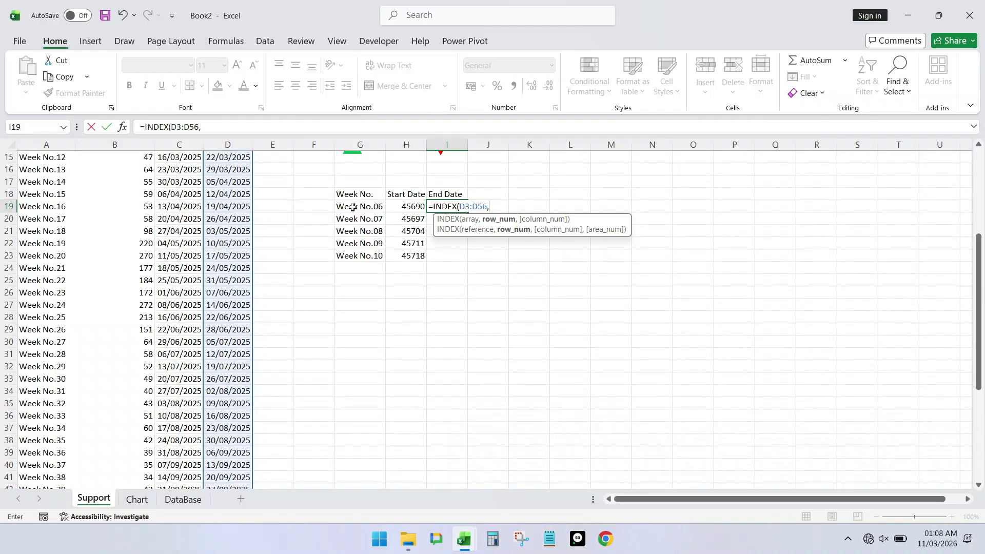
click(451, 156)
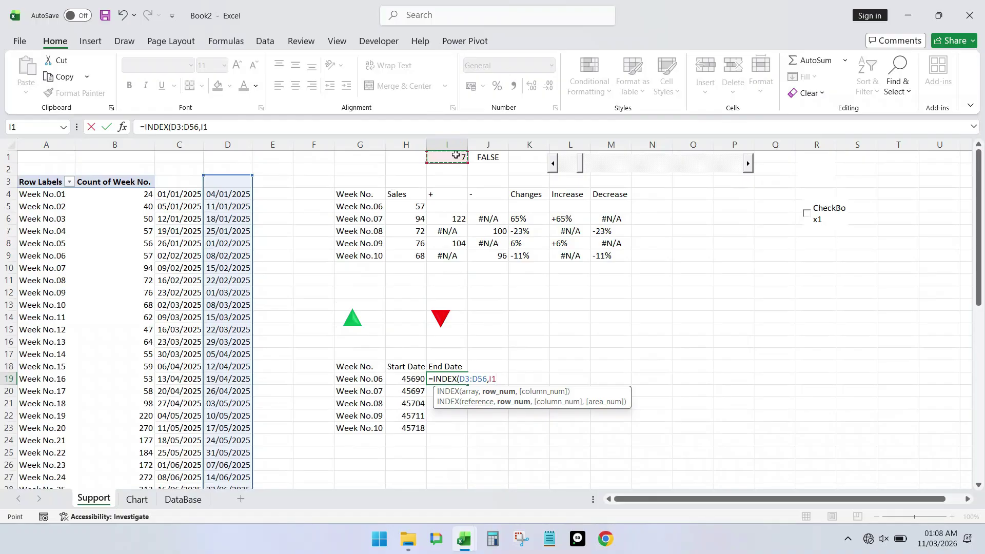
key(F4)
key(Return)
click(455, 379)
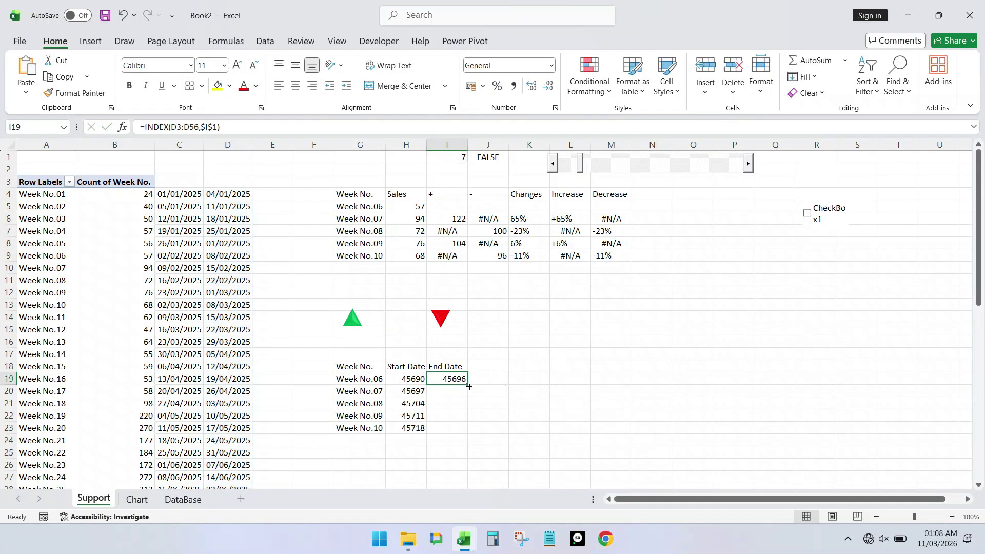
drag(467, 386, 464, 431)
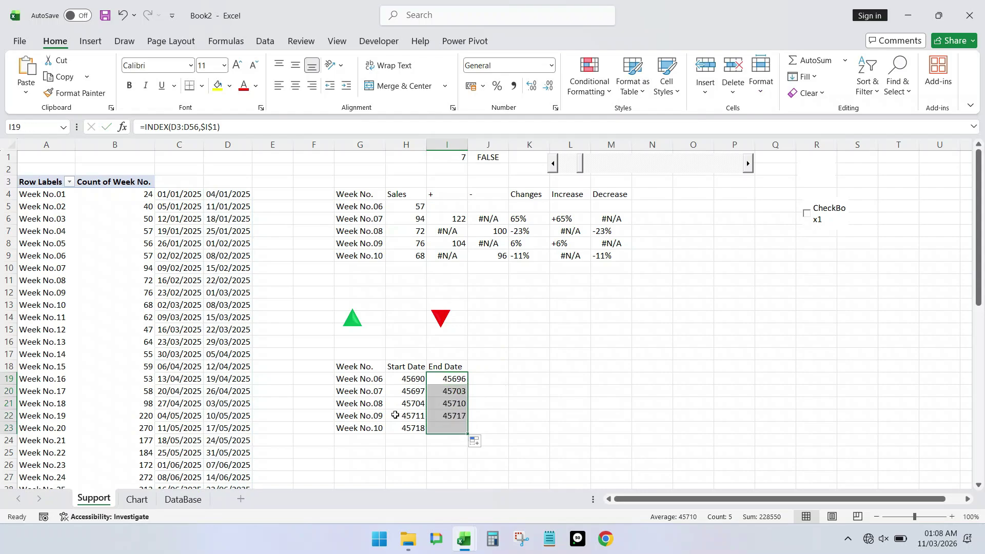
Format the start and end dates in H19:I23 as Short Date
drag(407, 379, 451, 429)
click(552, 65)
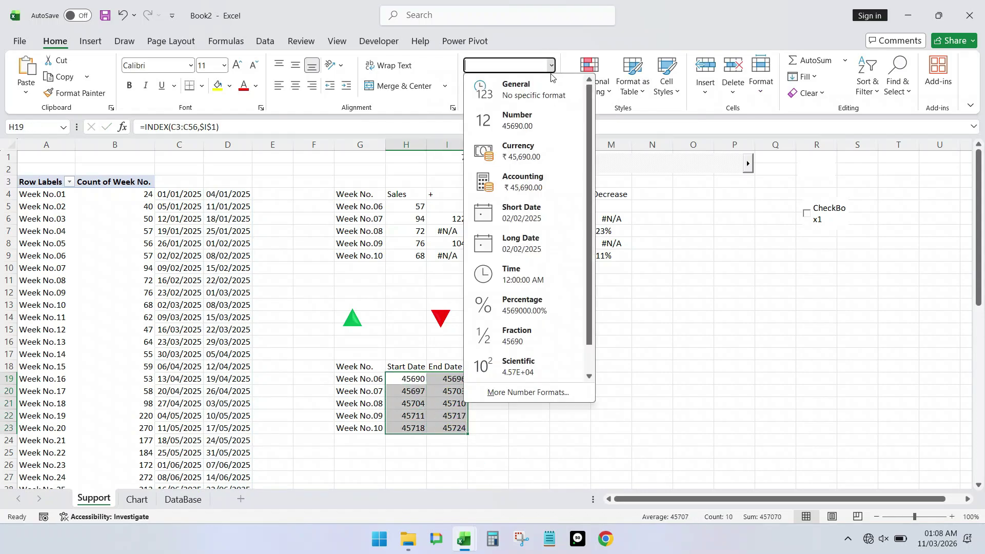
click(526, 215)
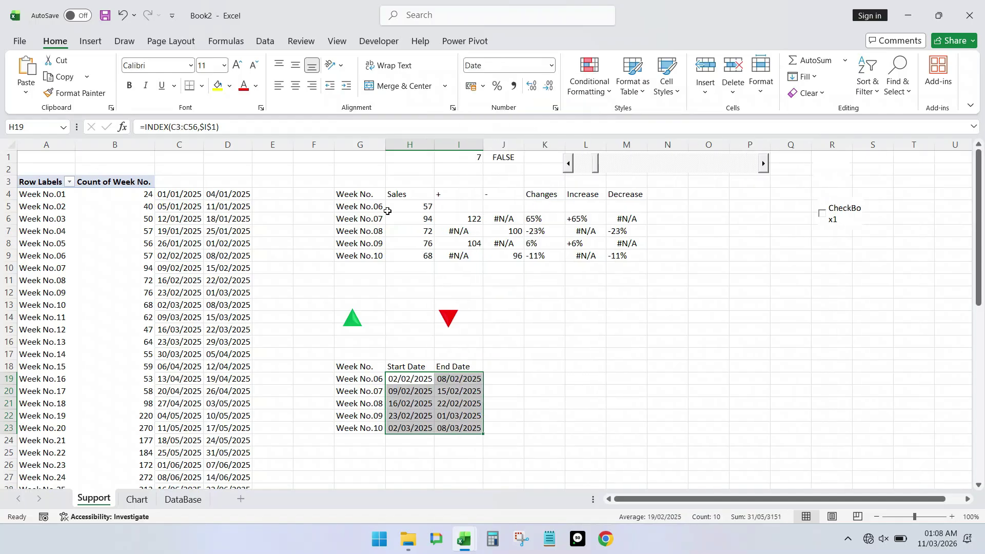
Move the scroll bar forward to 9 and back to 2 to compare both Support tables, then view the Chart sheet
click(371, 378)
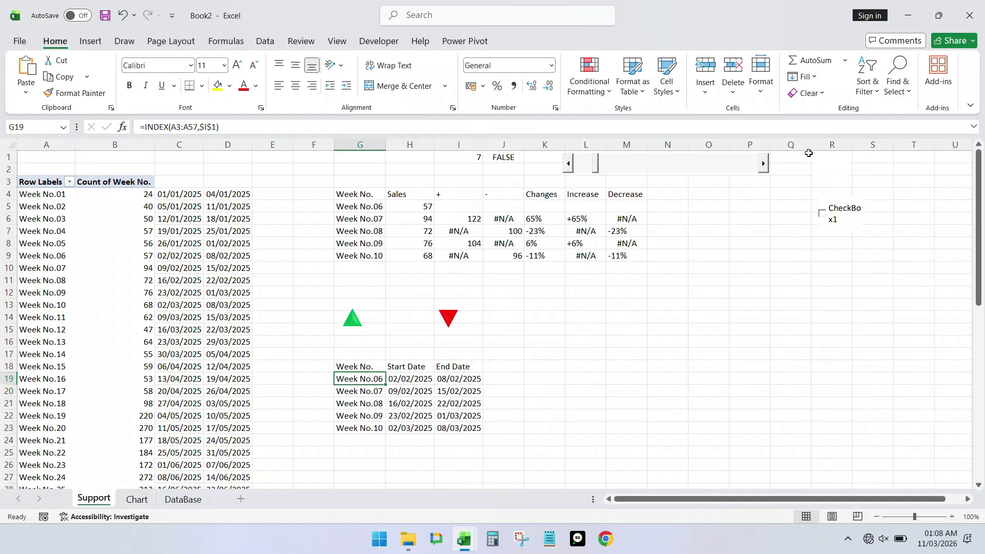
click(763, 163)
click(762, 163)
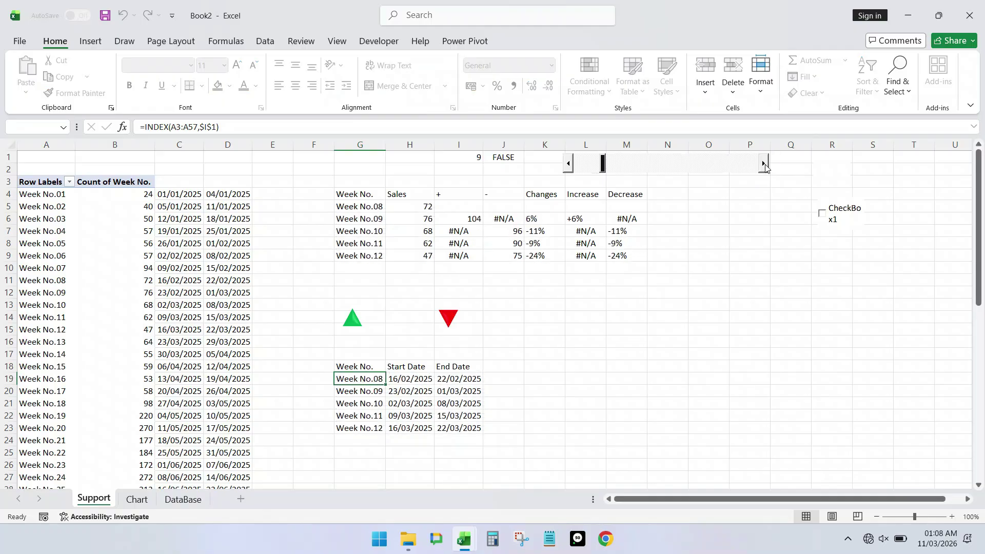
drag(344, 200, 622, 253)
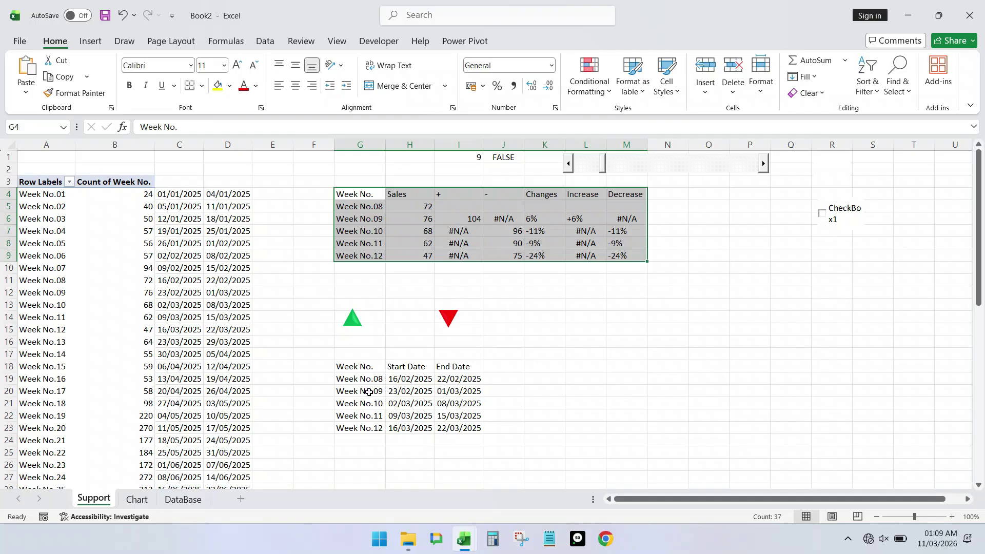
click(569, 169)
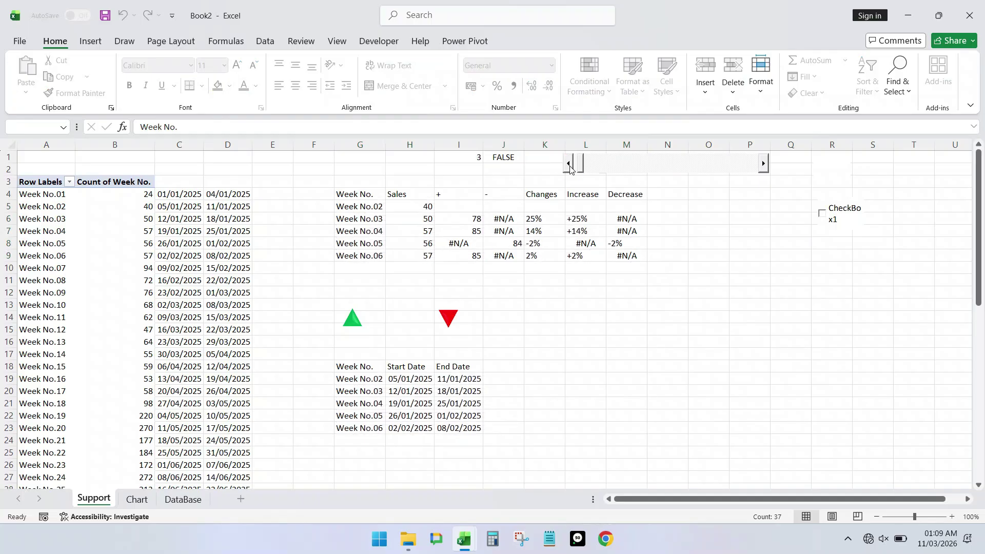
click(568, 164)
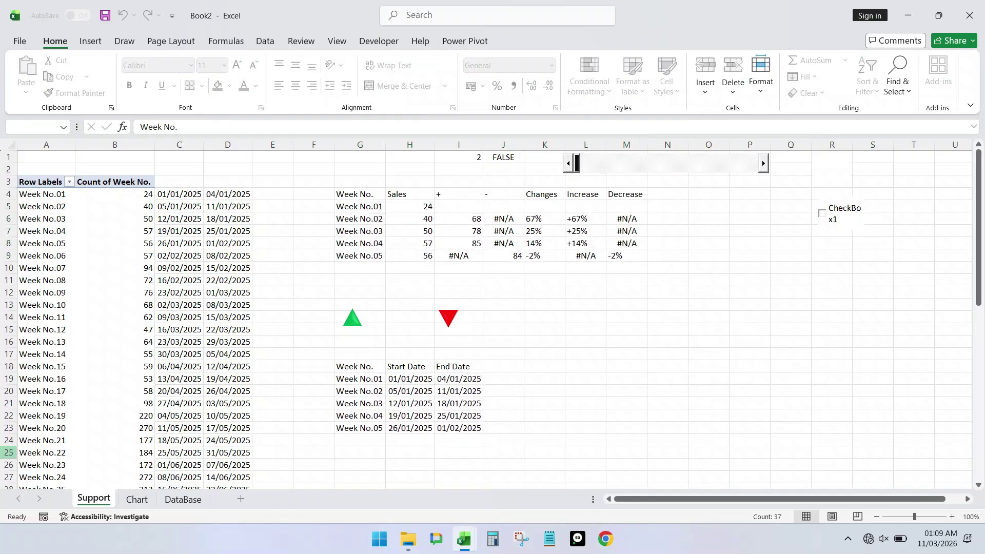
click(134, 498)
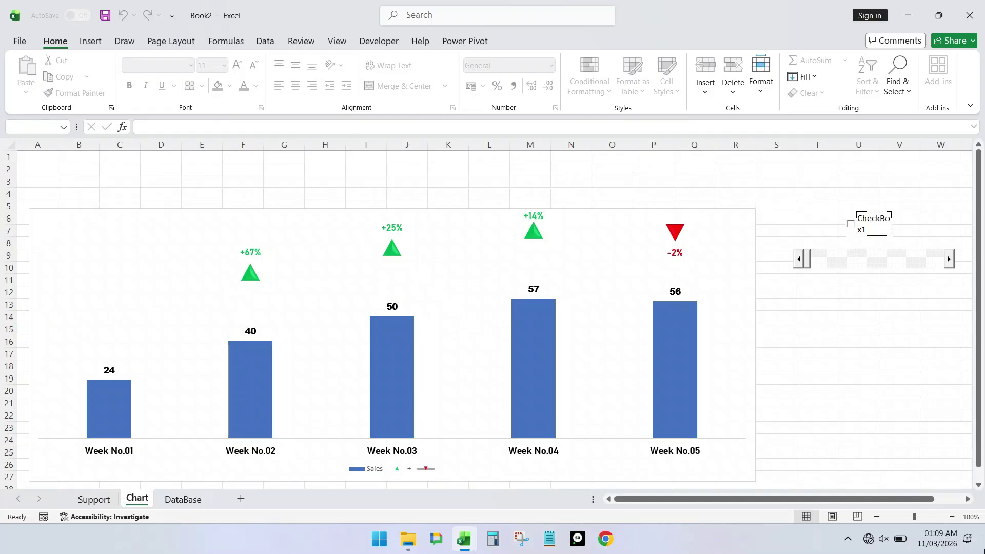
Open PowerPoint and create a blank presentation whose slide uses the Blank layout
key(super+r)
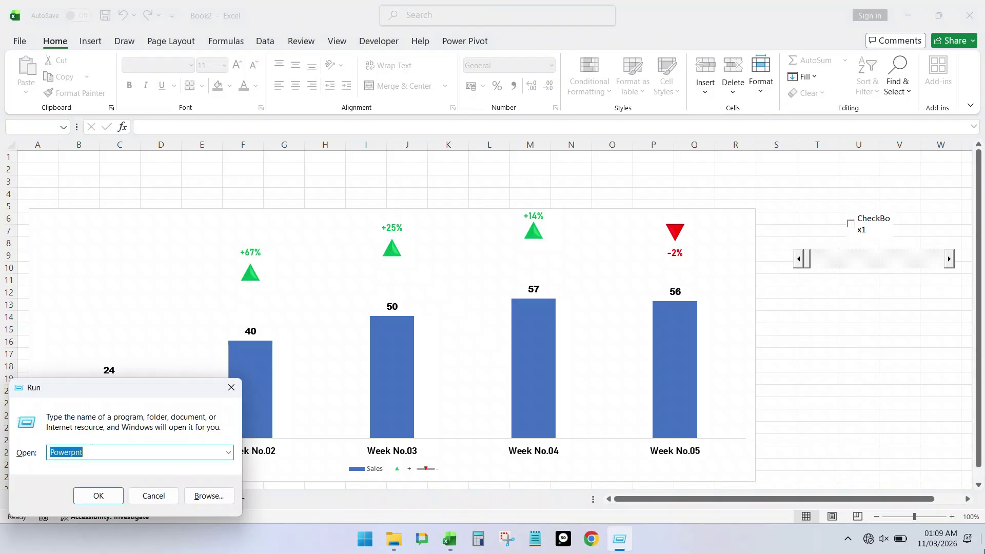
key(Return)
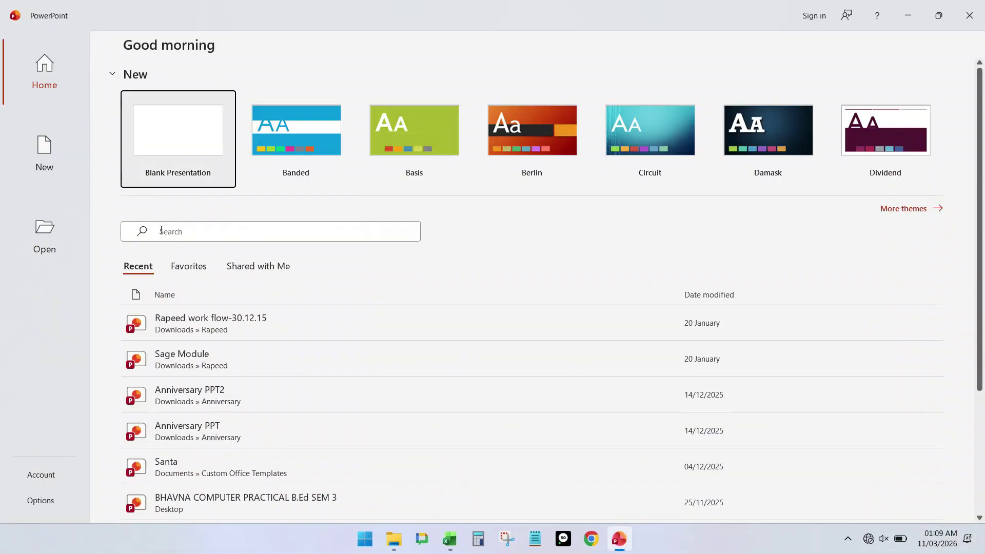
click(184, 143)
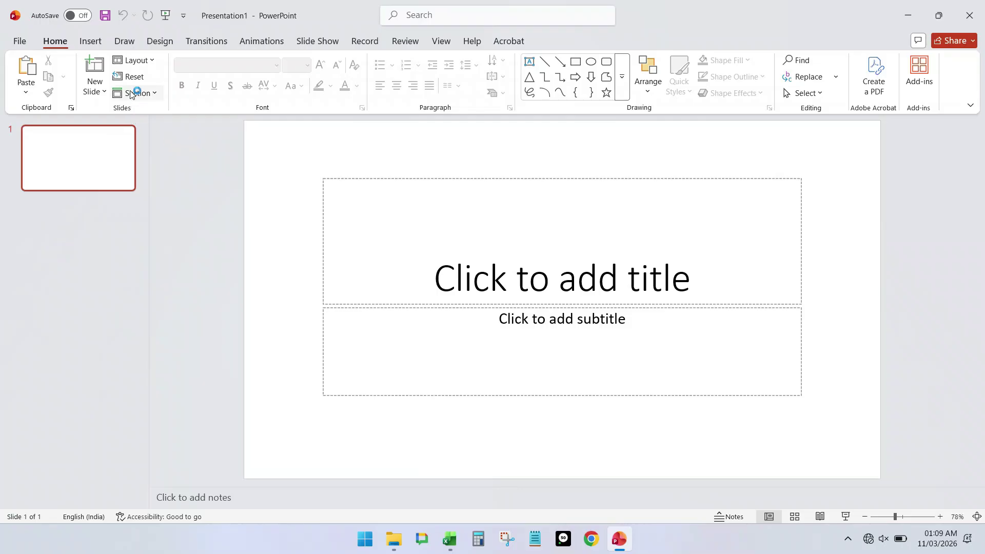
click(152, 61)
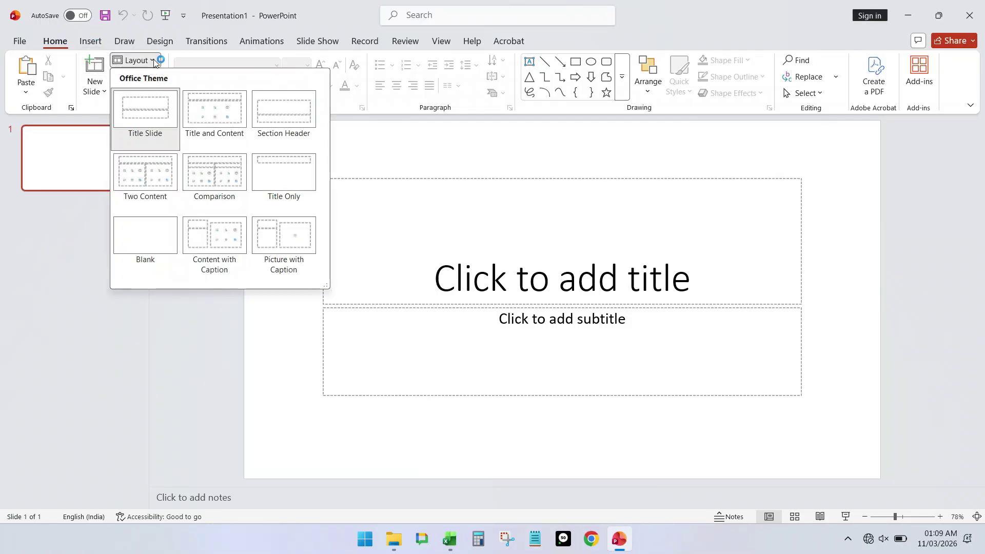
click(158, 246)
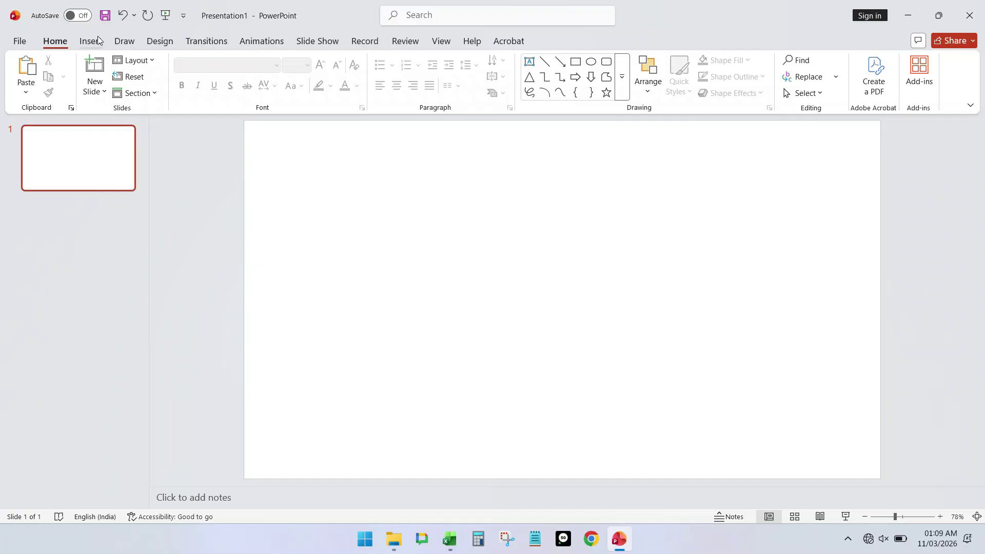
Draw a rounded rectangle about 1.78 cm high and 11.58 cm wide and centre it horizontally on the slide
click(96, 42)
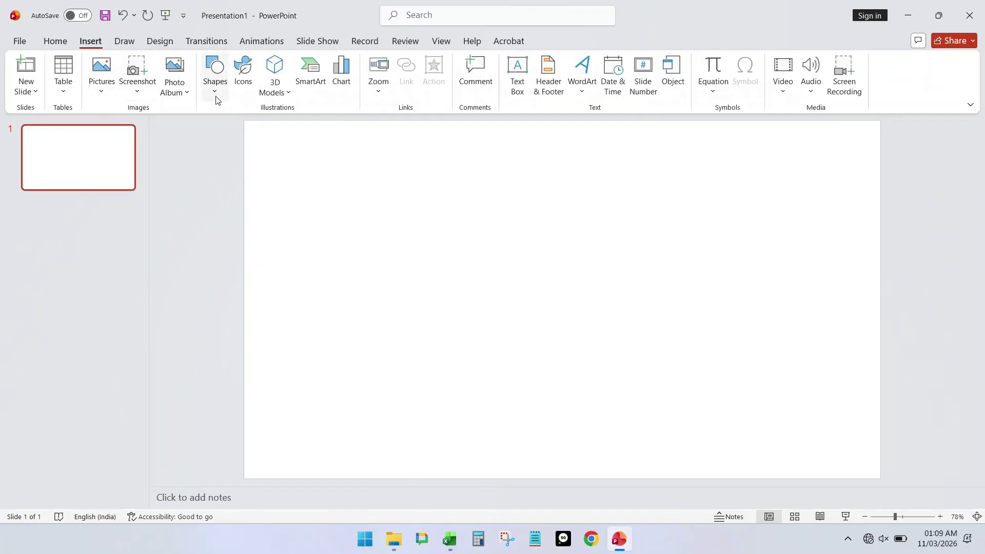
click(214, 91)
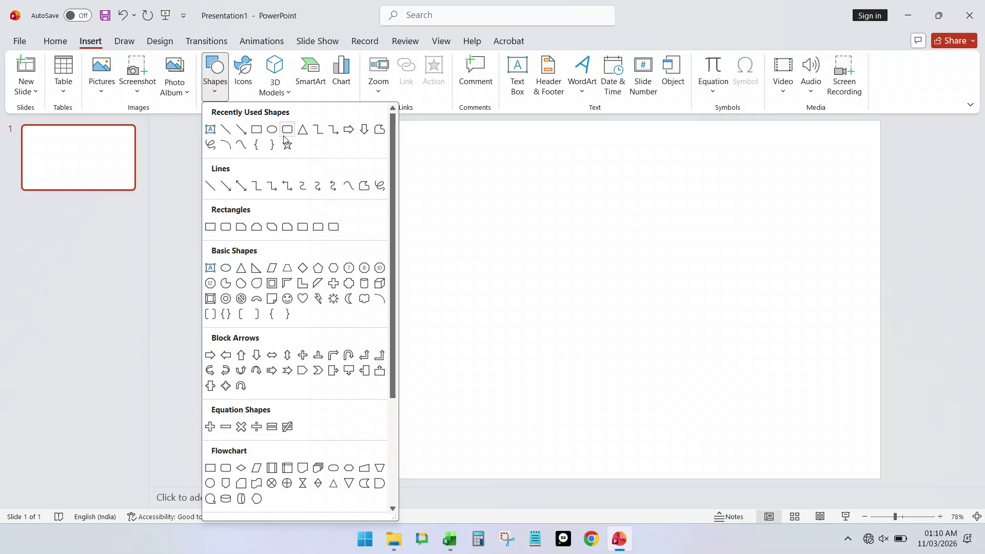
click(287, 131)
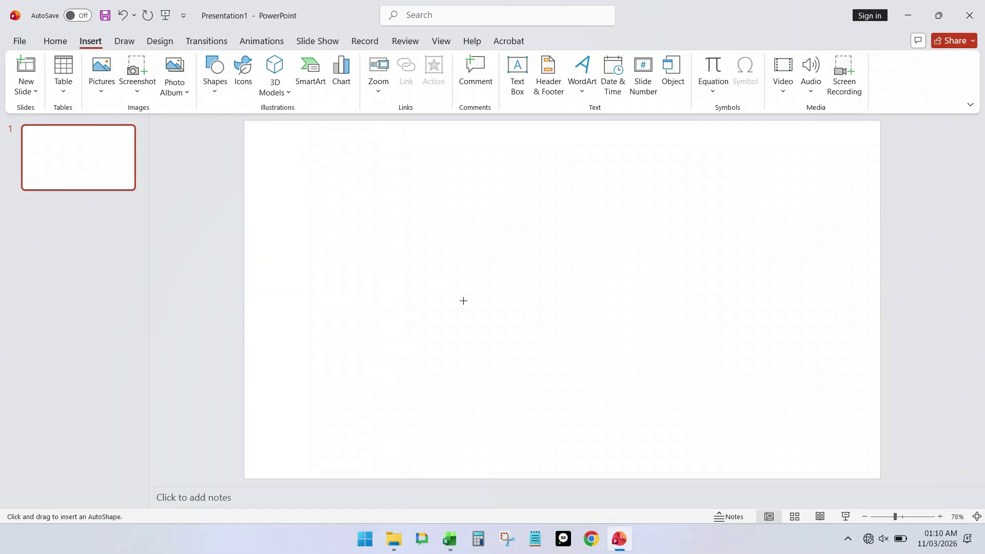
drag(473, 288, 690, 321)
mouse_move(613, 304)
mouse_down()
mouse_move(587, 303)
mouse_move(607, 305)
mouse_up()
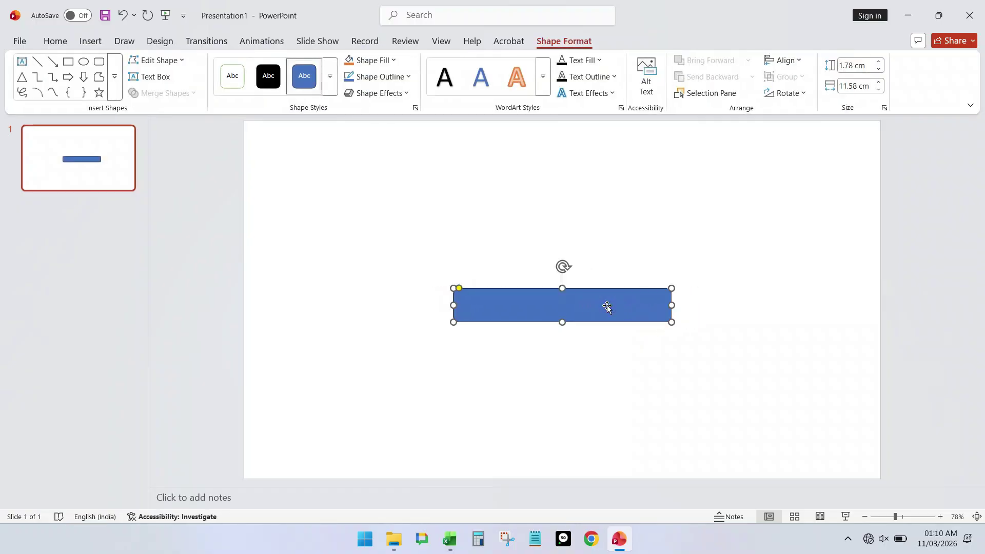
click(286, 303)
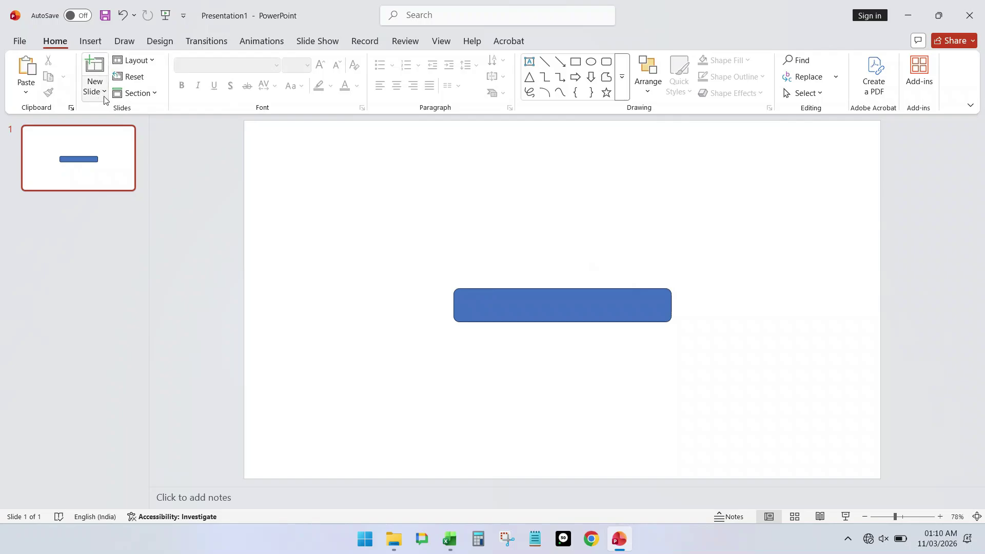
Draw a Flowchart Delay shape about 0.85 cm high and 11.58 cm wide, starting at the rounded rectangle's upper right corner
click(97, 46)
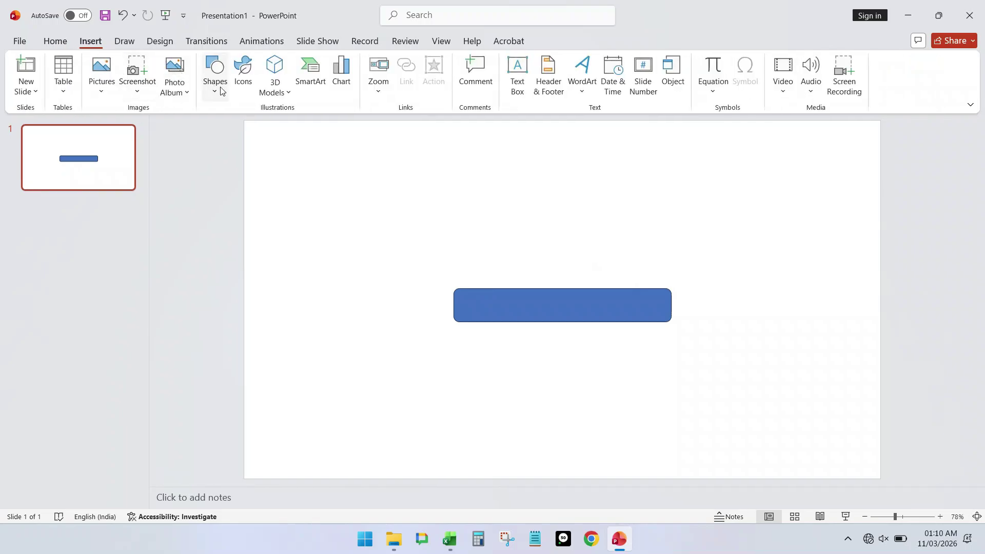
click(218, 89)
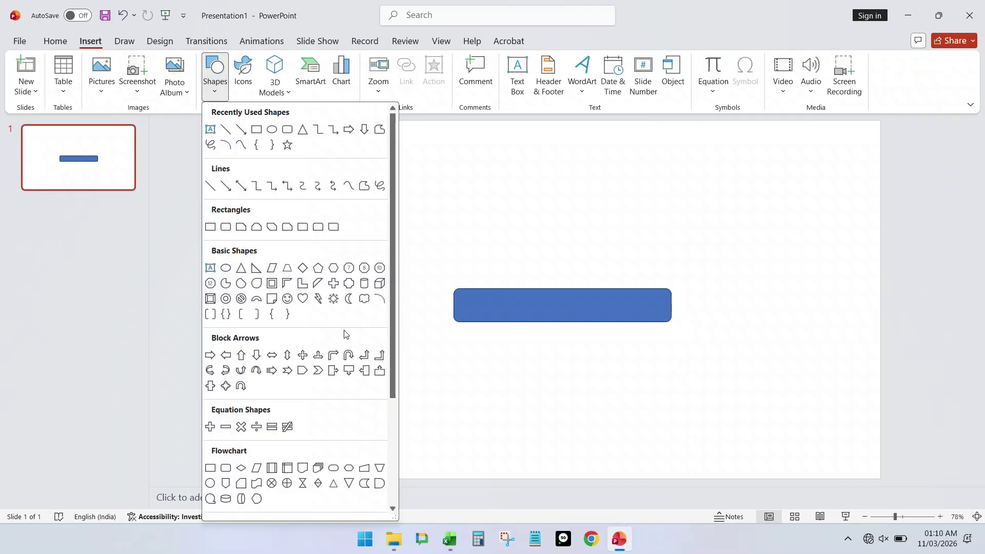
click(380, 483)
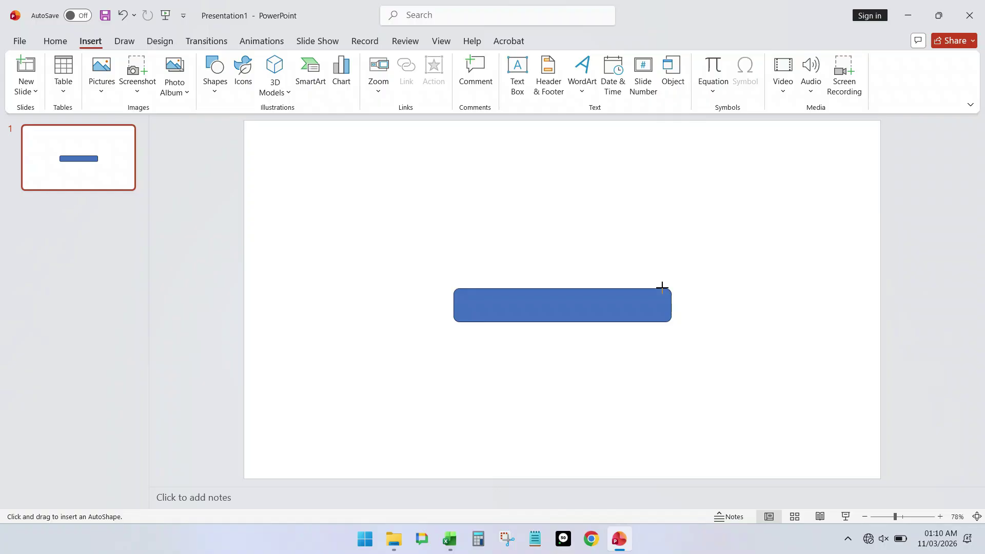
drag(662, 288, 880, 305)
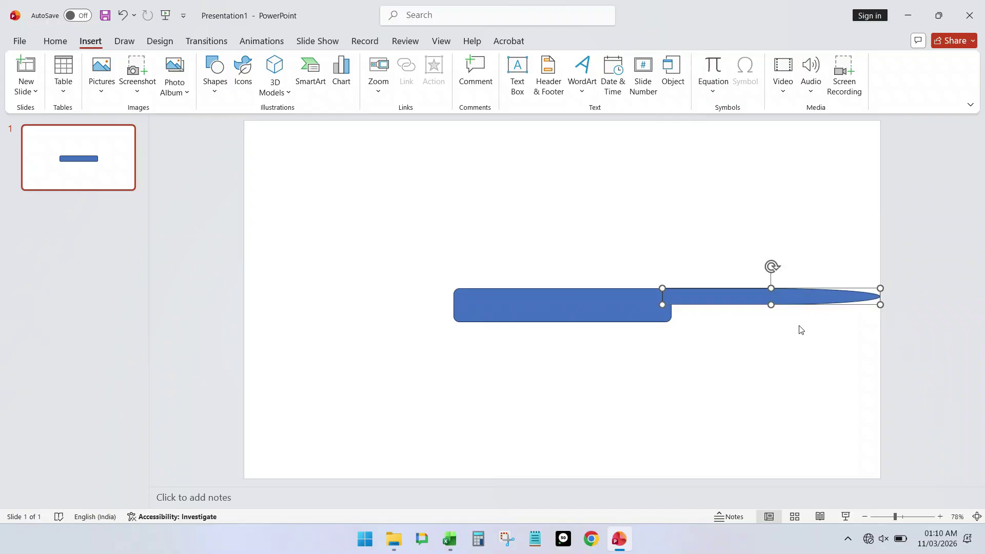
Increase the rounded rectangle's height to about 2.08 cm and the Delay shape's height to about 1.07 cm
click(570, 318)
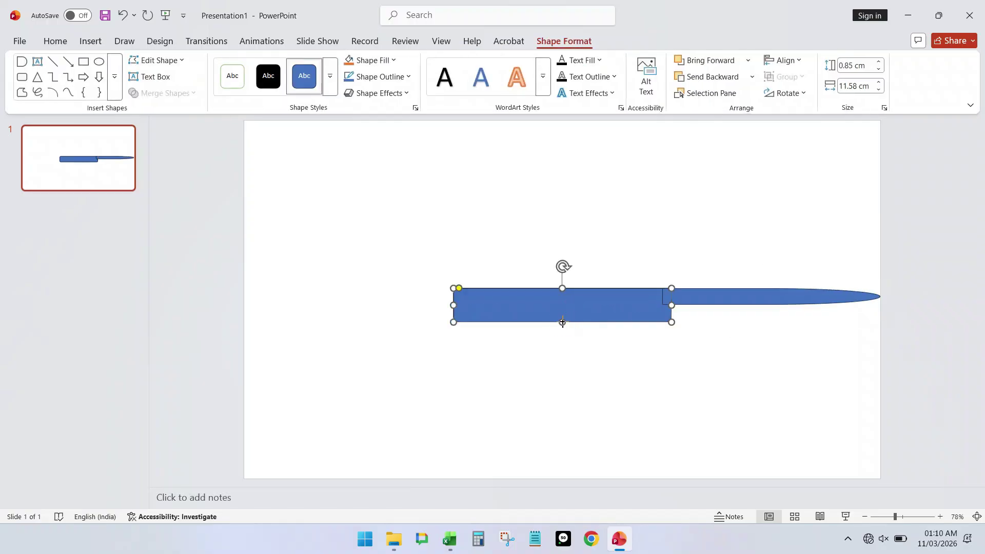
drag(566, 322, 566, 328)
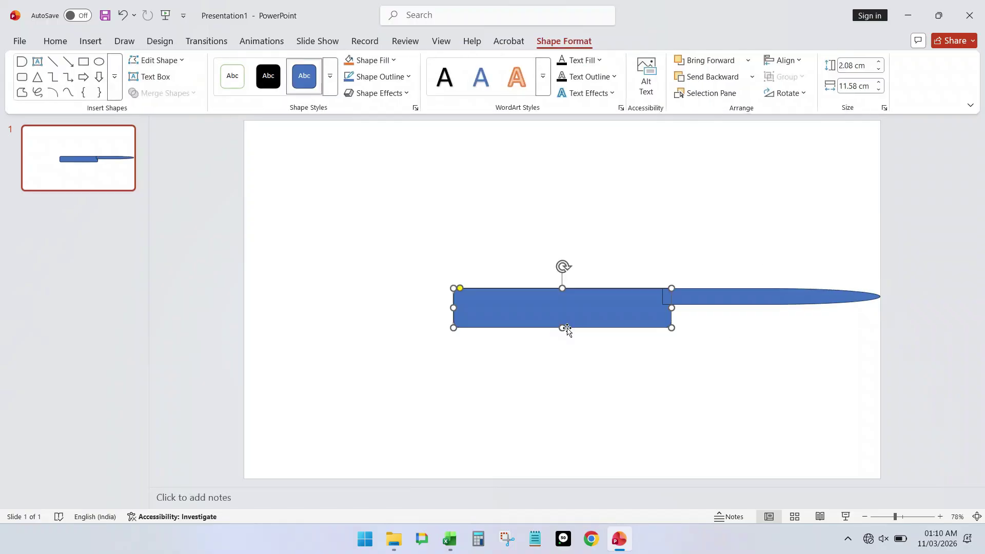
click(718, 298)
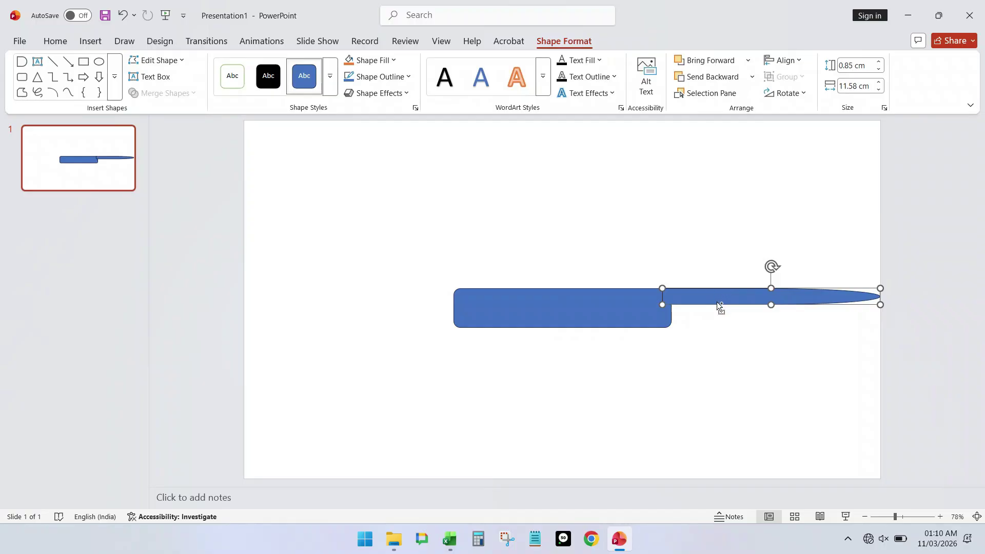
drag(772, 304, 773, 309)
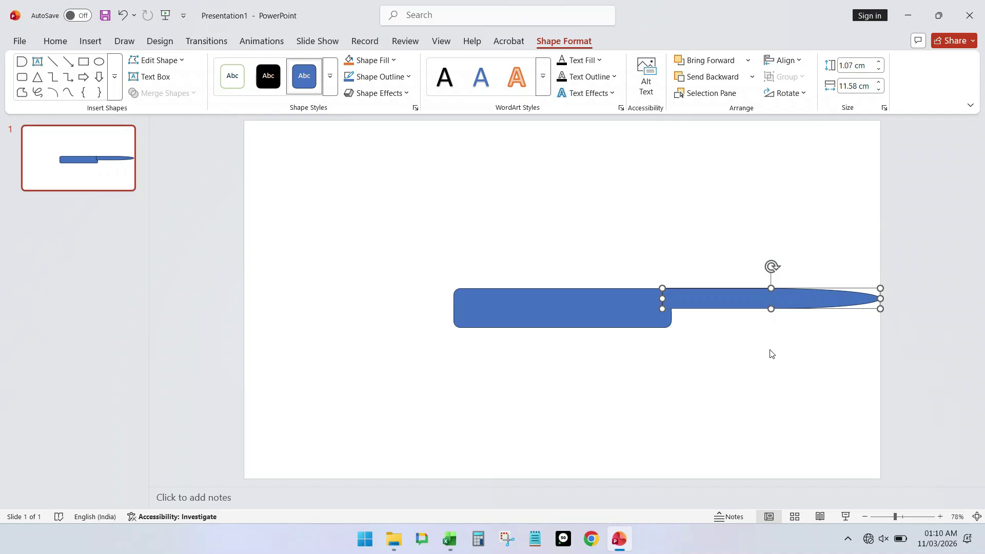
Duplicate the Delay shape twice, stacking the copies beneath the original, each narrowed to about 10.56 cm wide
drag(738, 296, 710, 308)
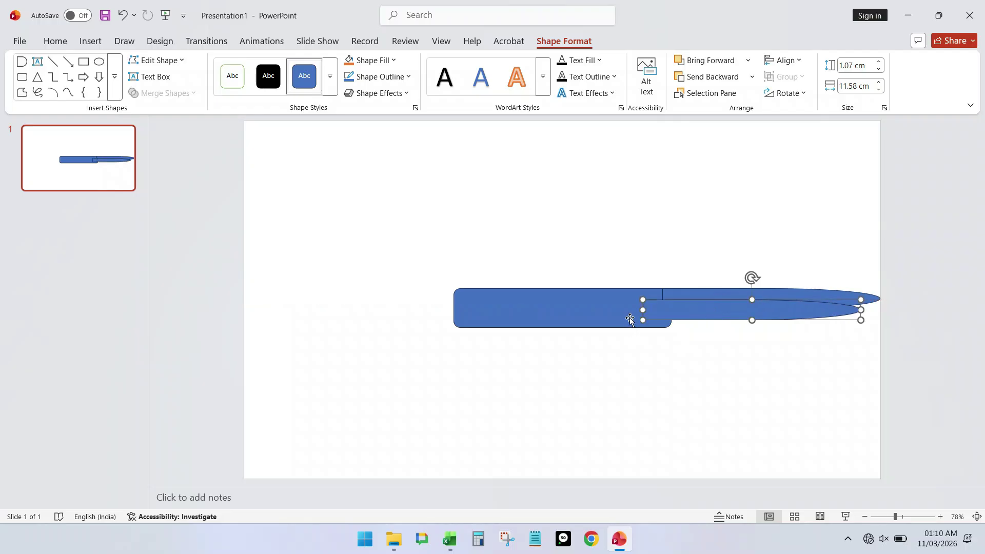
drag(643, 310, 662, 309)
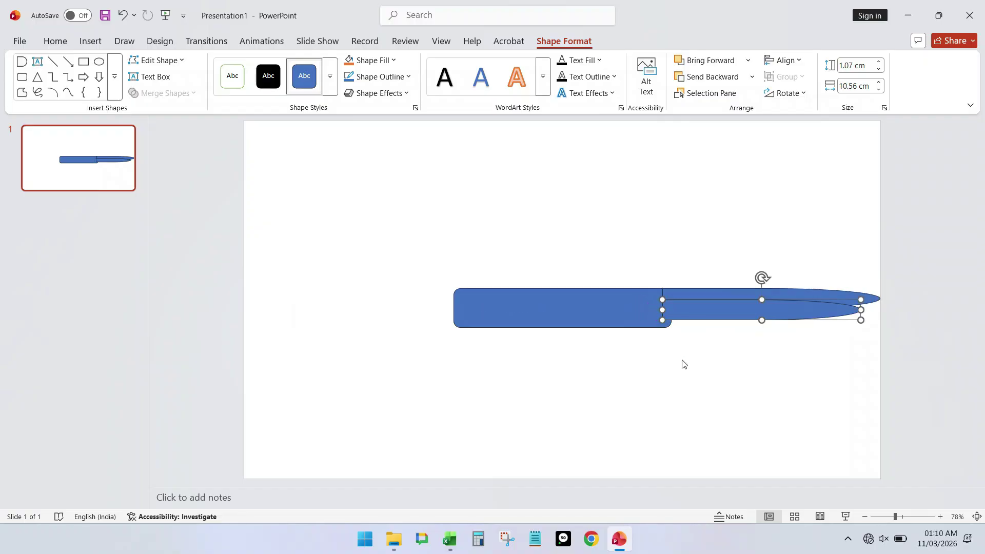
key(ctrl+d)
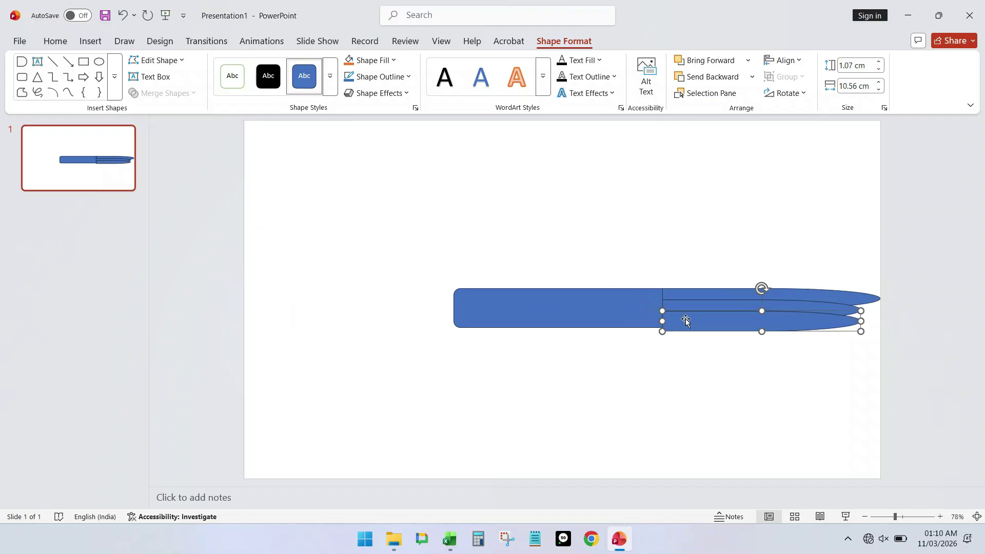
click(686, 319)
drag(686, 319, 668, 315)
Extend the rounded rectangle slightly downward and fit the lowest Delay shape to its lower edge, narrowed to start in line with the other two
click(537, 322)
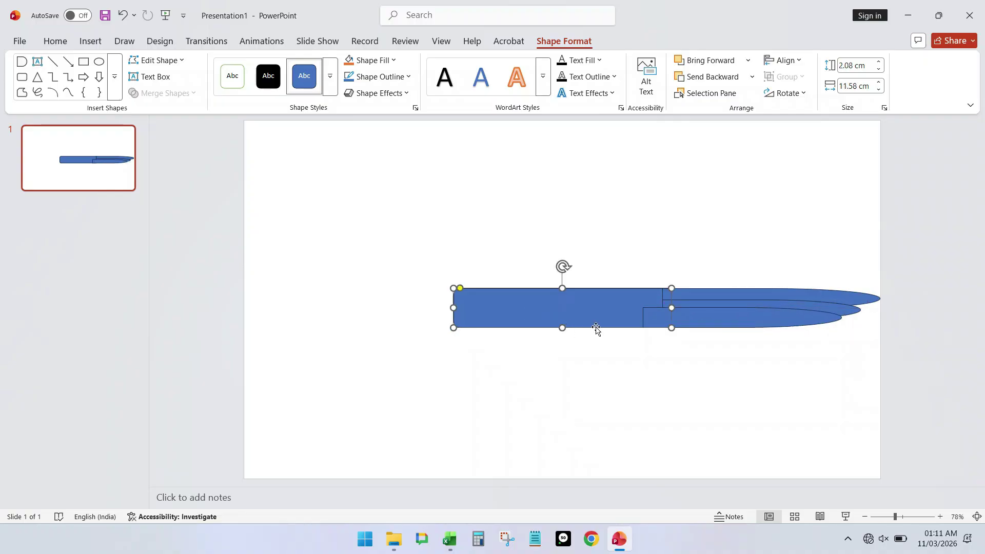
drag(562, 327, 562, 333)
drag(703, 318, 672, 323)
click(718, 303)
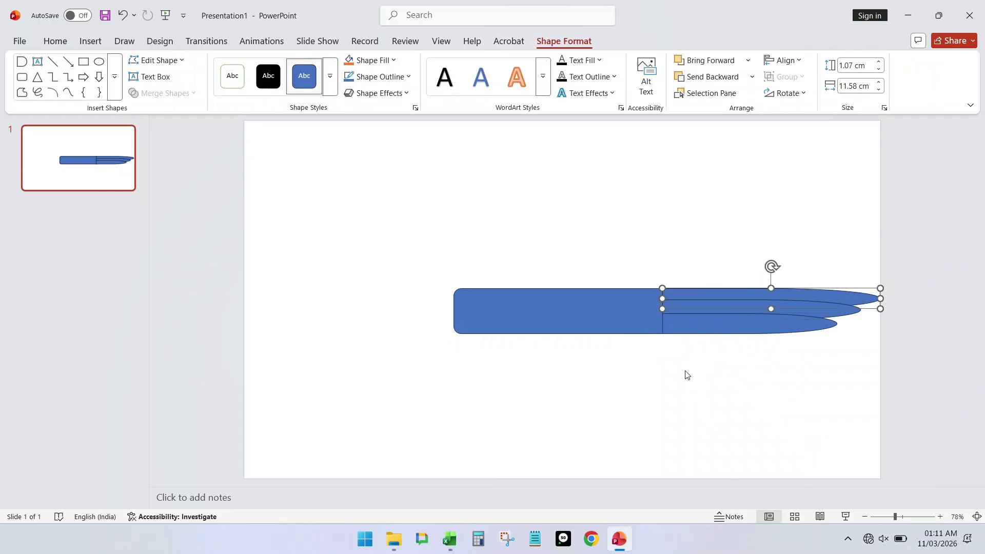
Remove the outline from the three Delay shapes, leaving out the rounded rectangle
key(ctrl+a)
ctrl+click(567, 297)
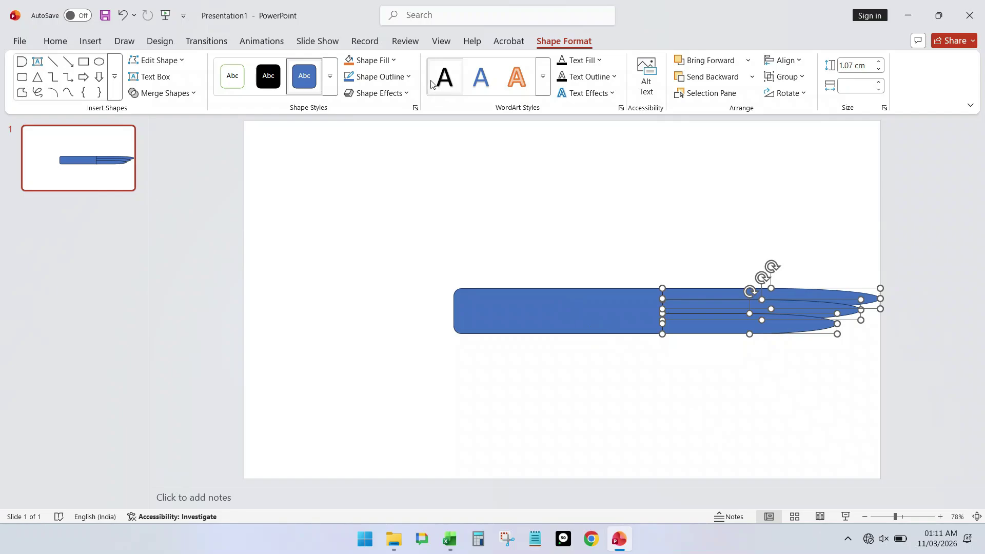
click(403, 76)
click(396, 294)
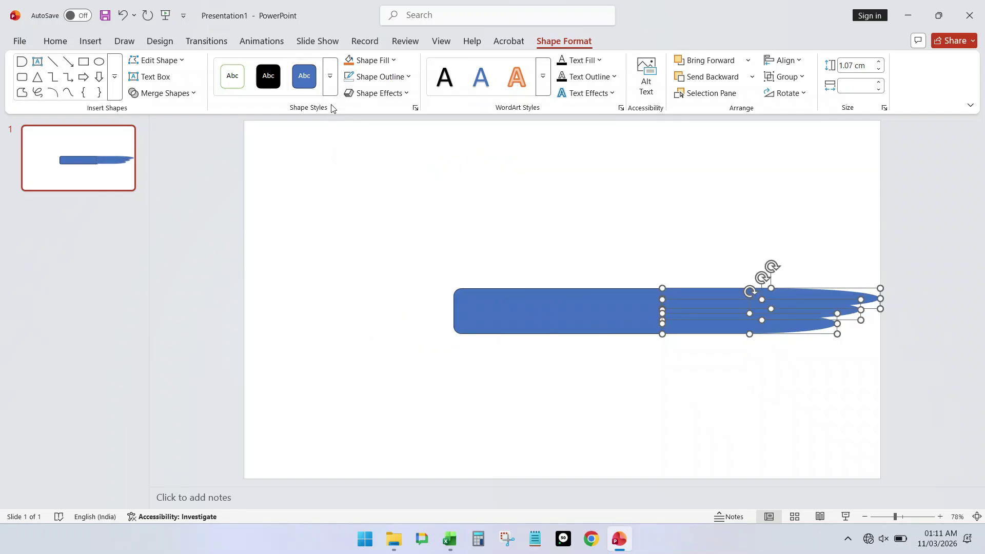
Nudge the middle Delay shape slightly down and line the lowest one up with the rounded rectangle's lower edge
click(194, 93)
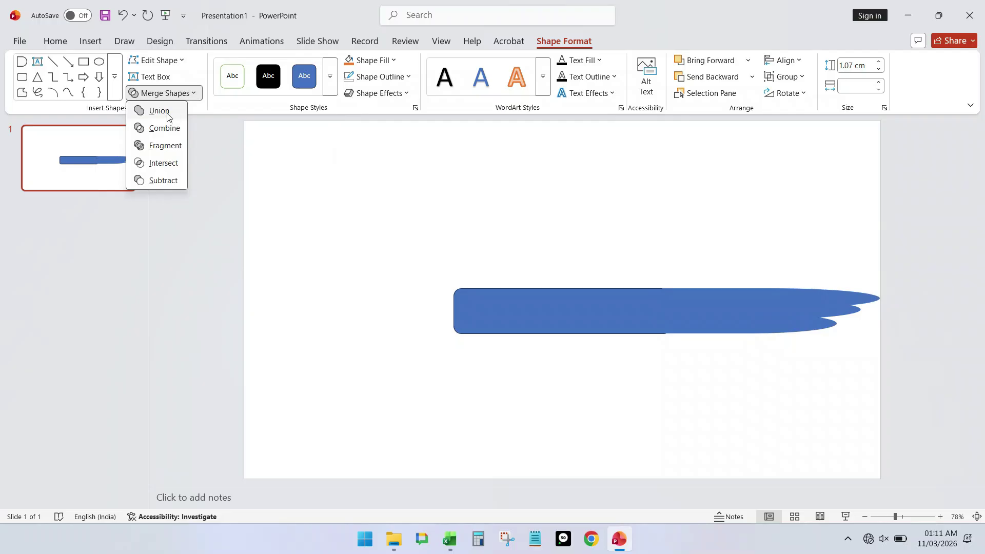
click(725, 374)
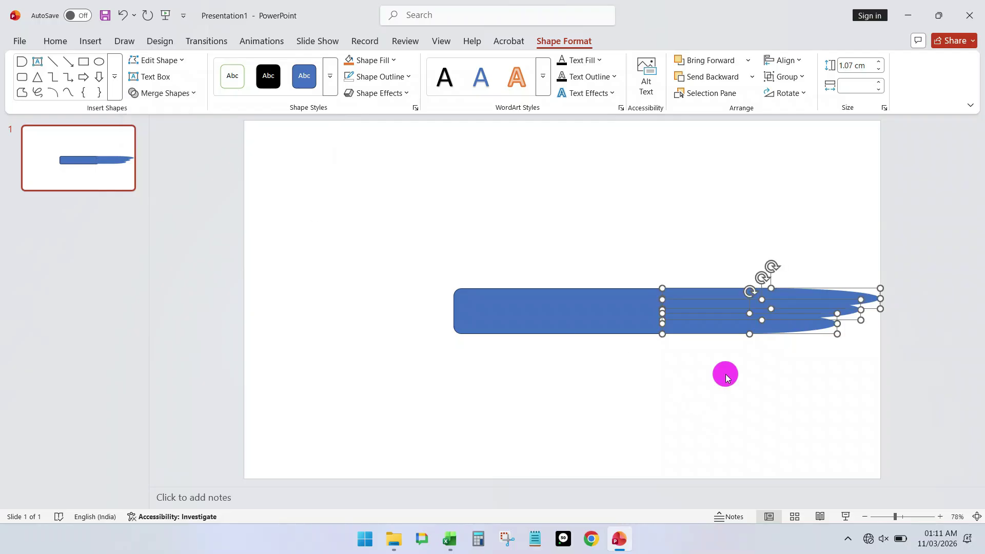
drag(743, 314, 716, 308)
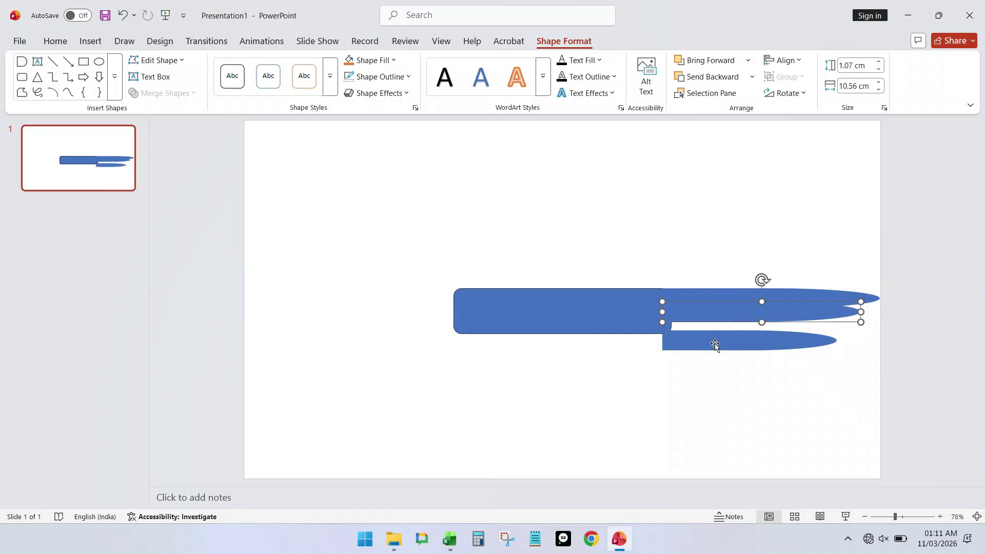
drag(712, 347, 714, 331)
key(Escape)
click(726, 295)
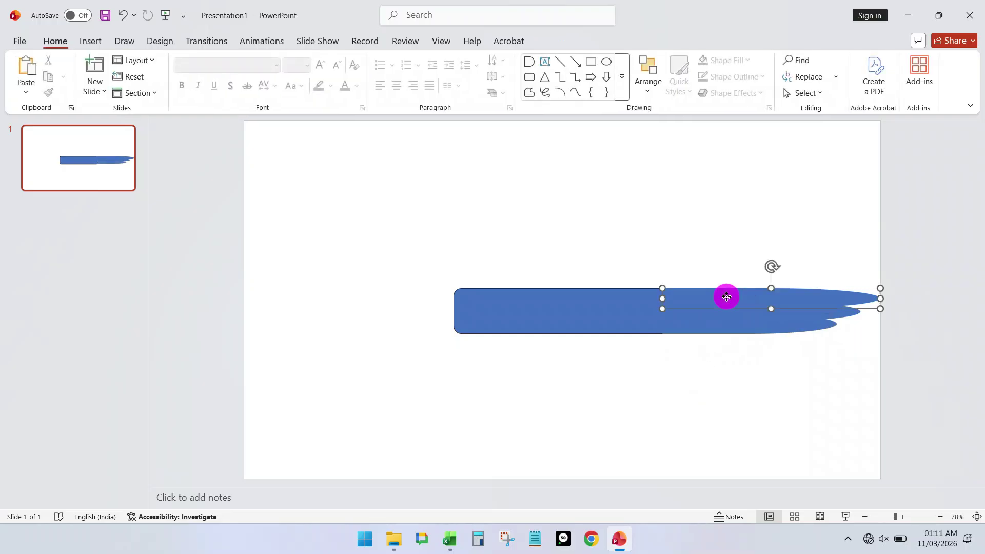
Merge the three Delay shapes into one with Union, leaving out the rounded rectangle
key(ctrl+a)
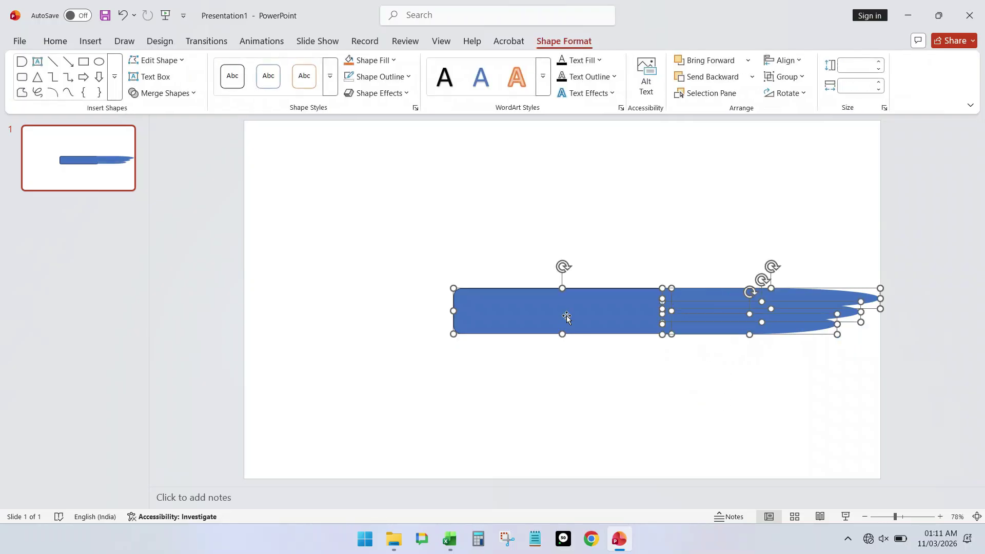
shift+click(558, 327)
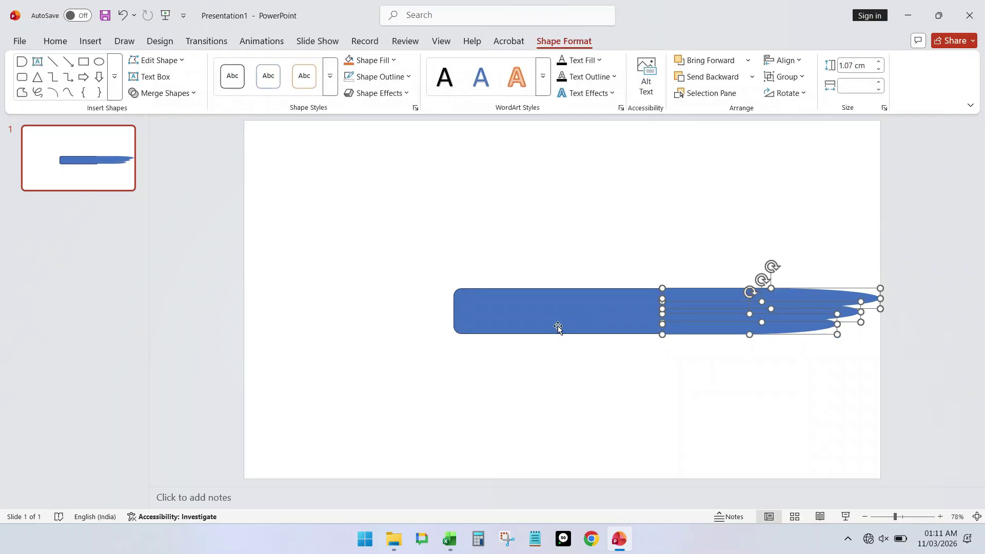
click(186, 94)
click(173, 111)
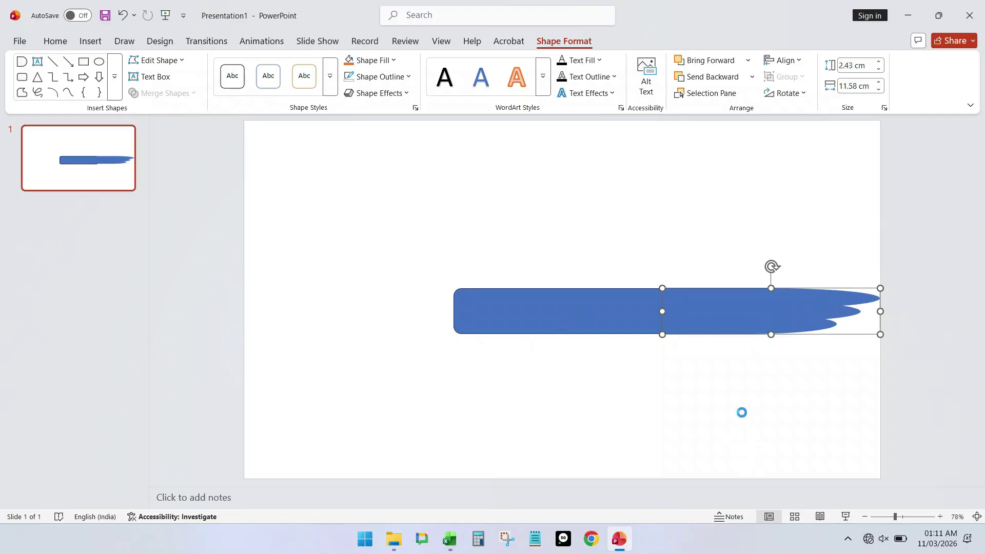
Duplicate the merged brush-end shape, flip the copy horizontally and fit it to the rounded rectangle's left end
drag(707, 317, 362, 344)
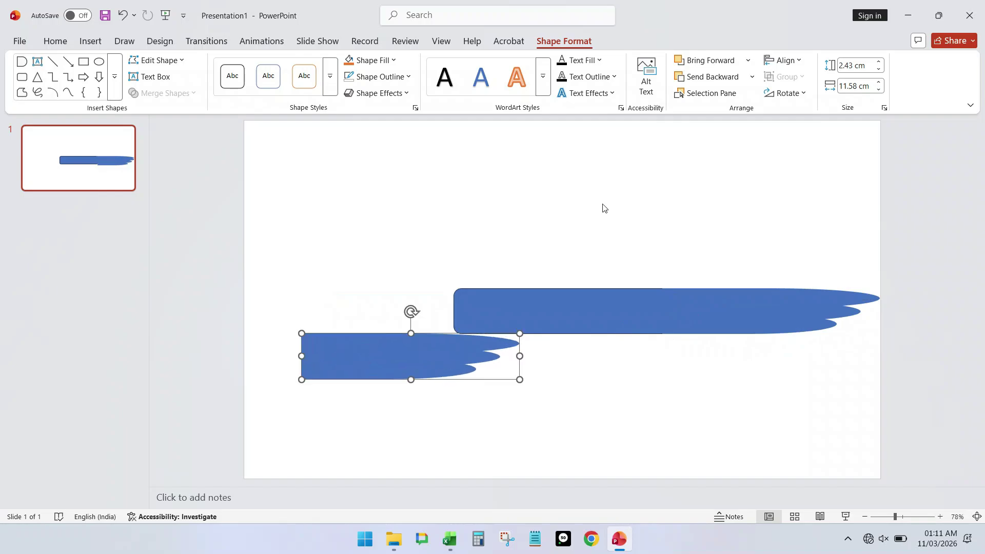
click(804, 92)
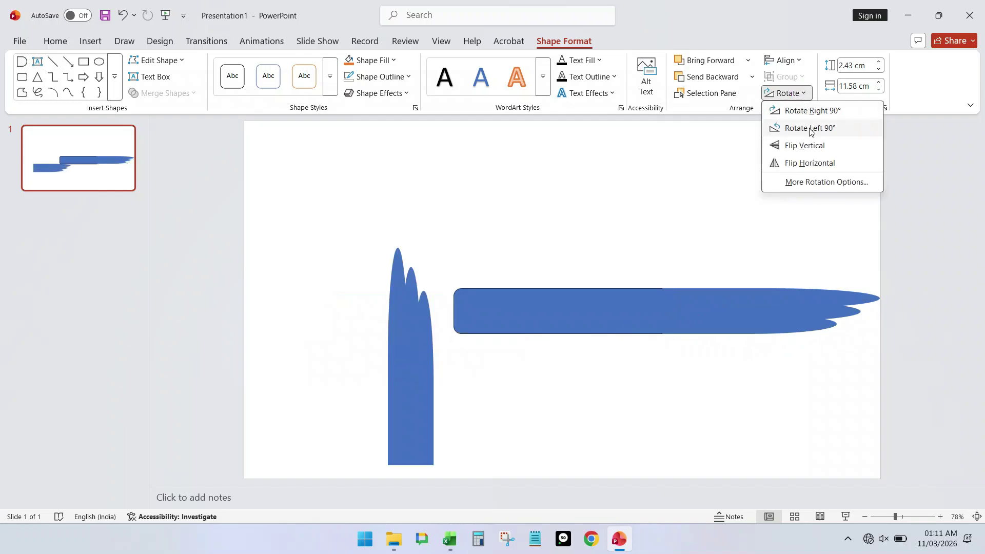
click(809, 164)
drag(450, 379, 388, 323)
click(489, 357)
Align all three shapes by their middles and merge them with Combine
key(ctrl+a)
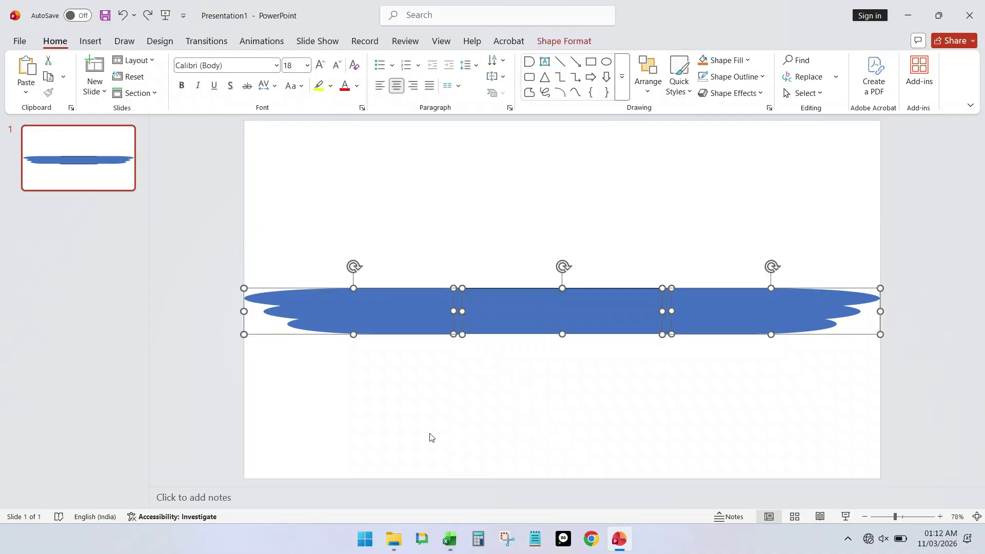
click(564, 41)
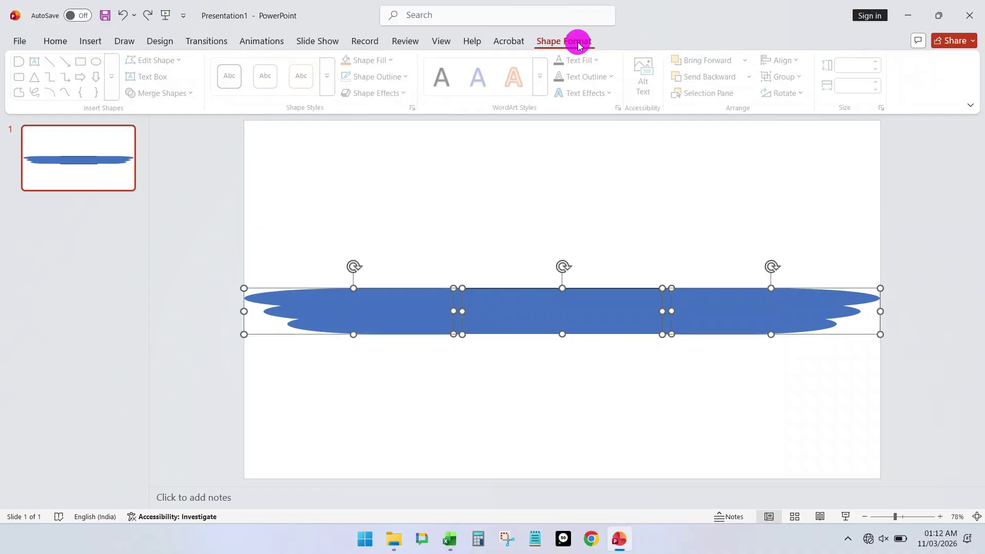
click(796, 59)
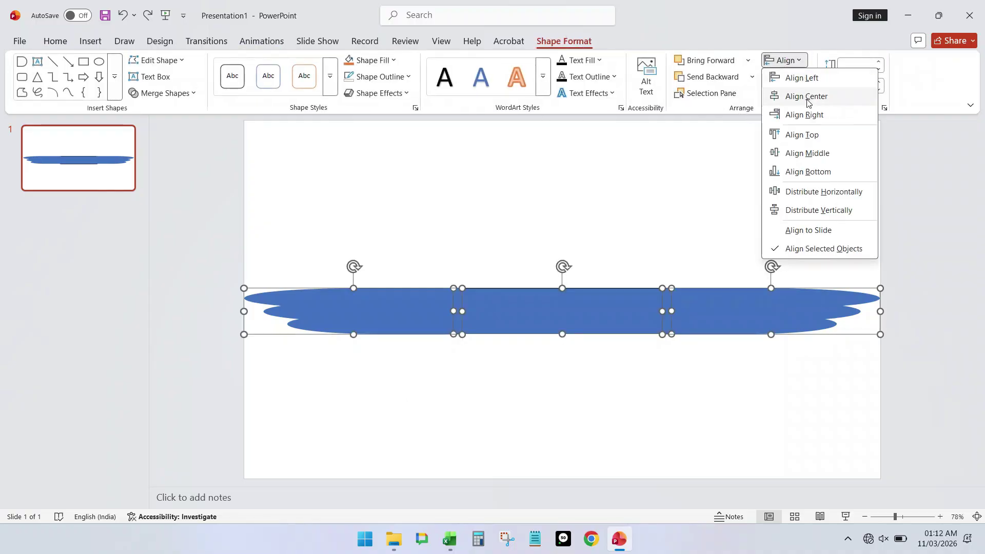
click(821, 154)
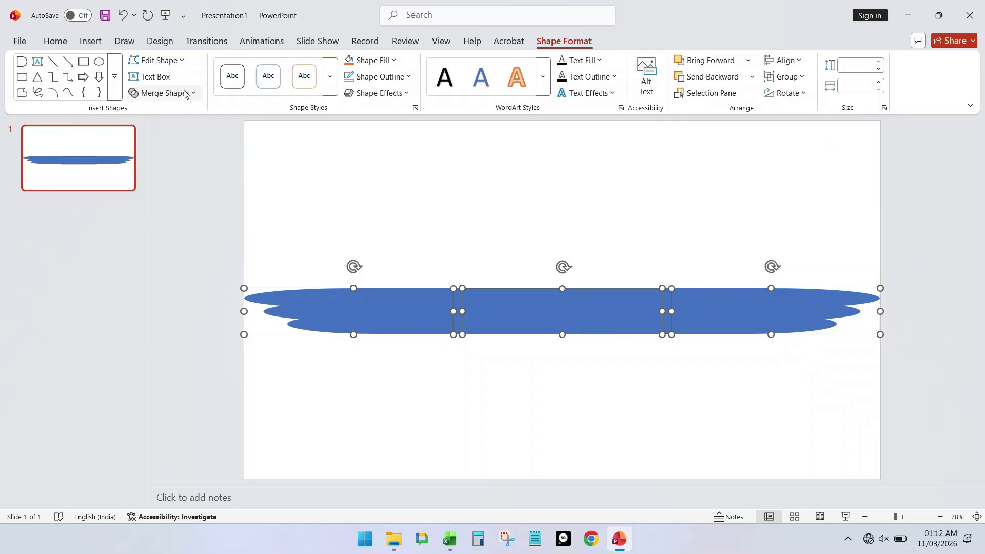
click(195, 95)
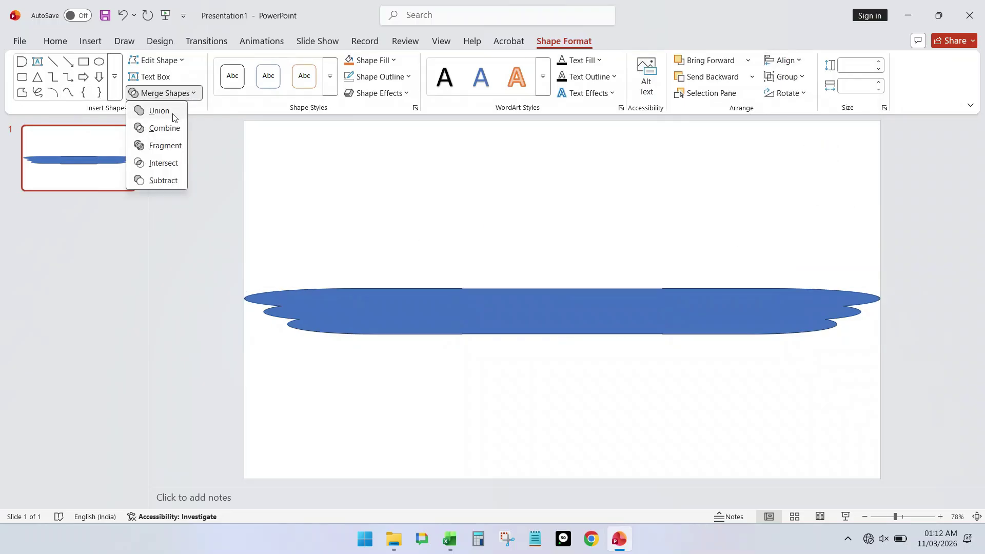
click(169, 131)
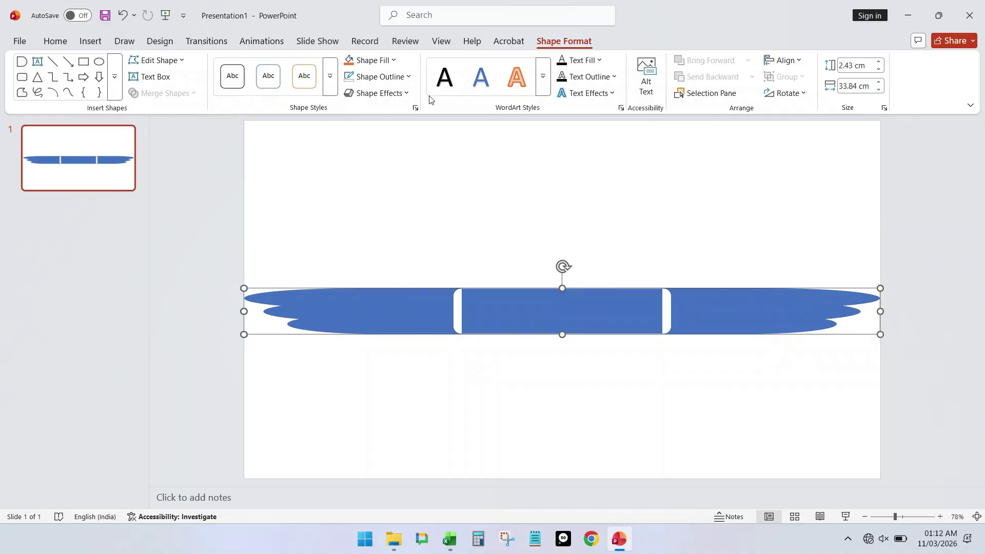
Remove the outline from the combined banner shape
click(402, 77)
click(374, 292)
click(531, 433)
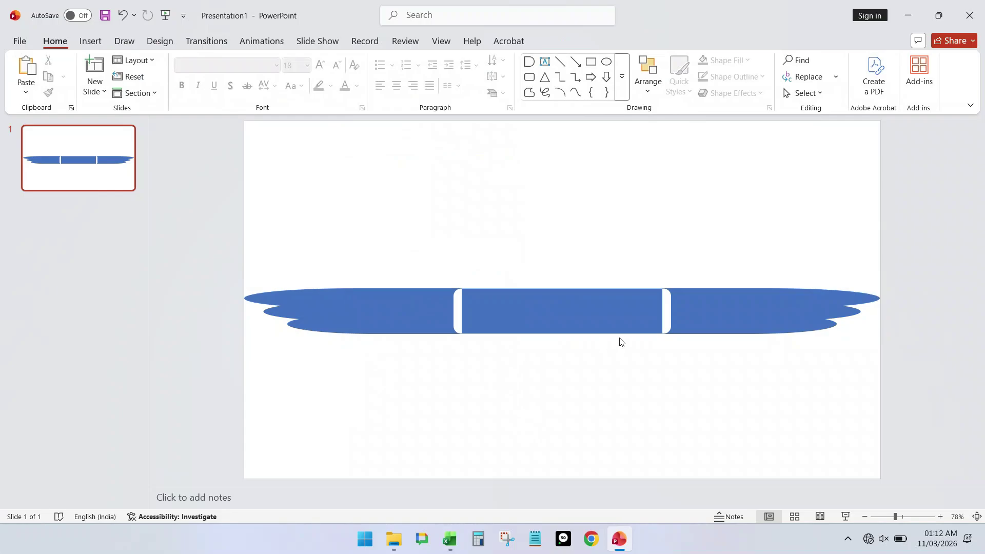
Copy the banner shape into Excel's Chart sheet and size it to 1.88 cm by 38.88 cm across columns A to W above the chart
click(646, 322)
key(ctrl+c)
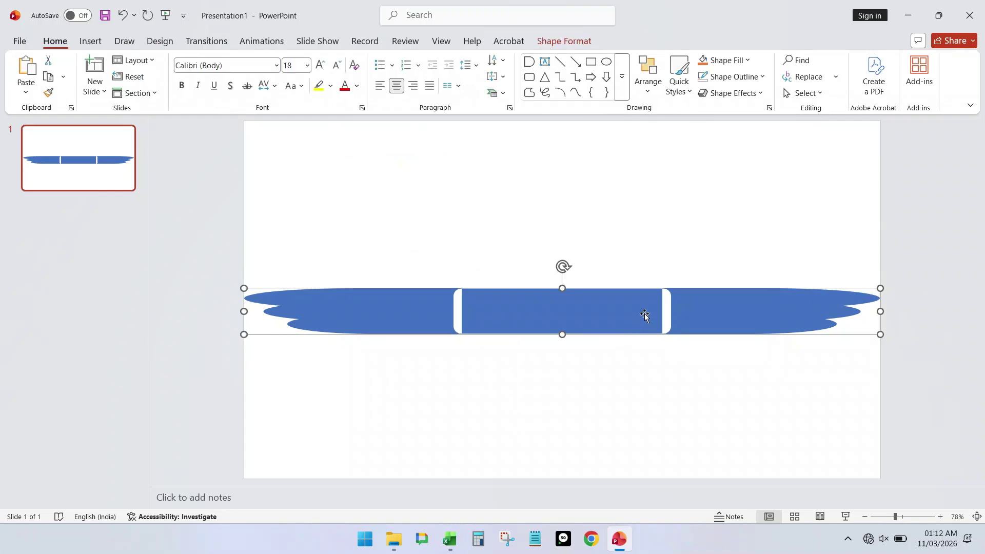
key(alt+Tab)
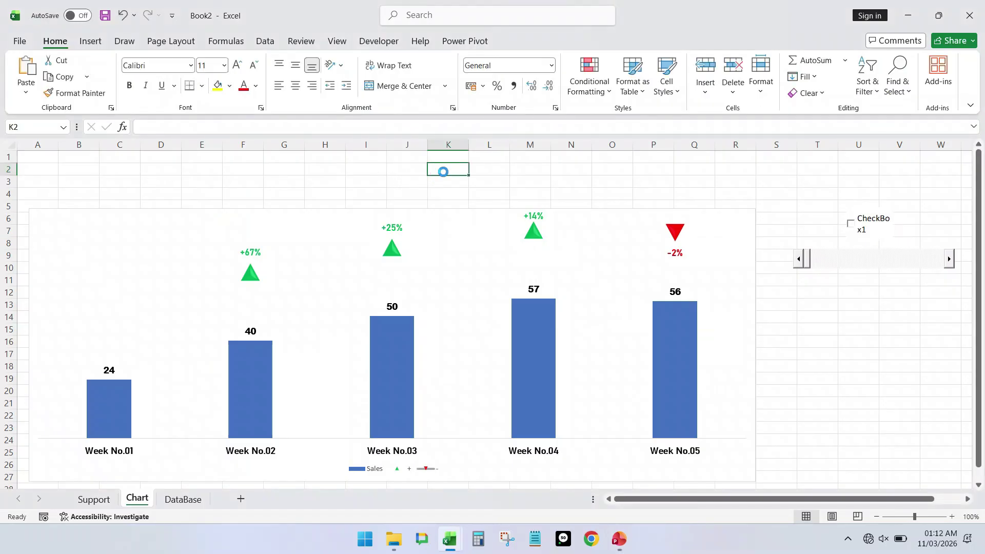
key(ctrl+v)
drag(819, 179, 875, 186)
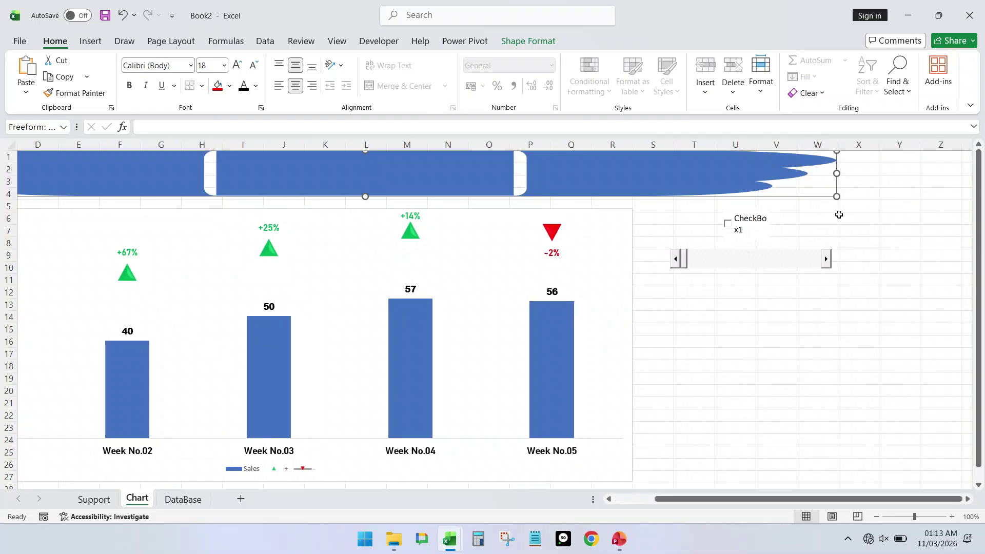
click(857, 352)
Fill the banner shape with a pinkish-red colour from the standard colour palette
click(449, 173)
click(527, 41)
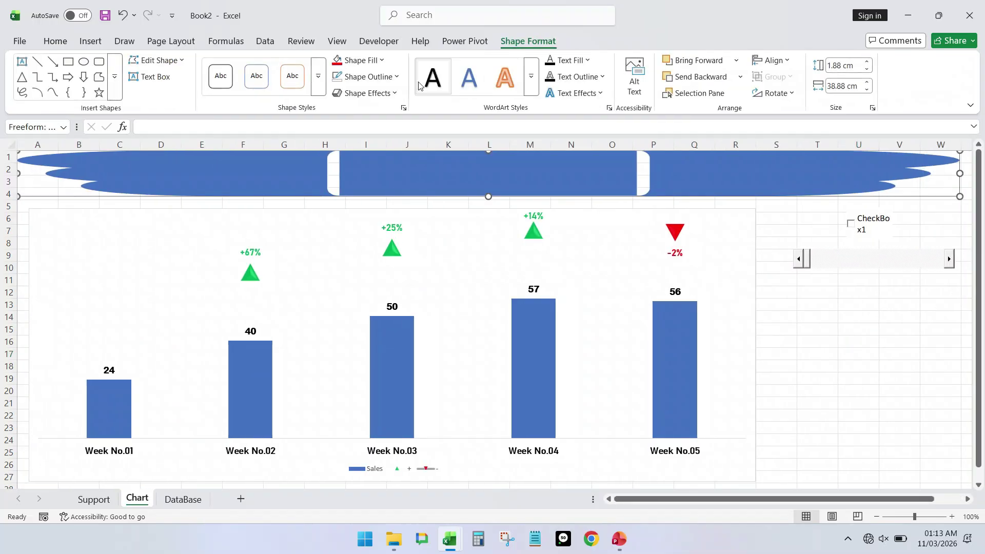
click(373, 60)
click(406, 320)
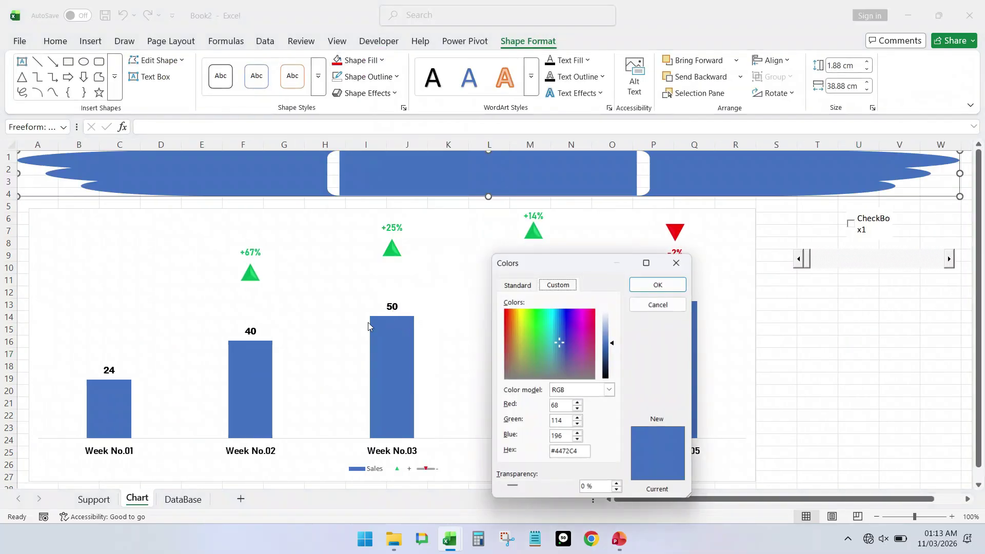
click(517, 285)
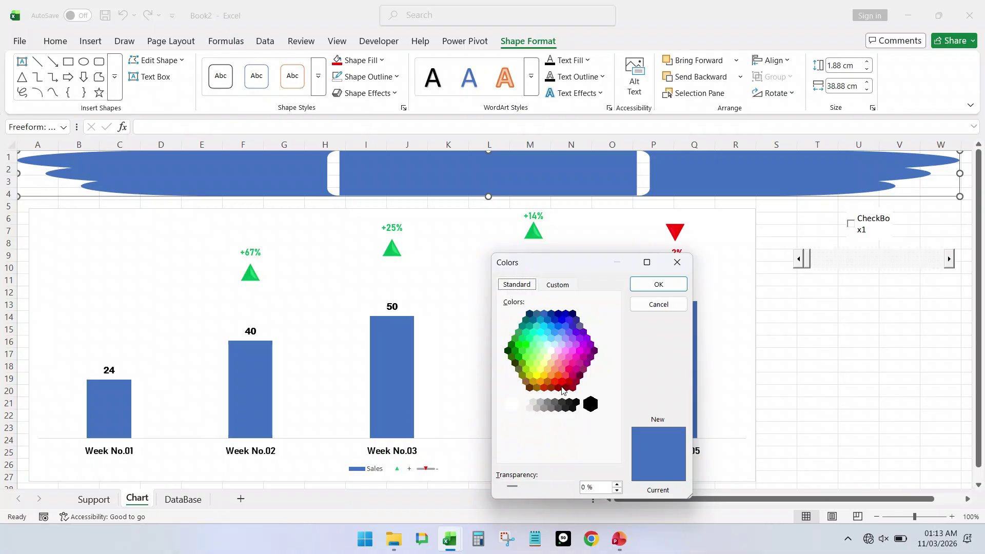
click(562, 381)
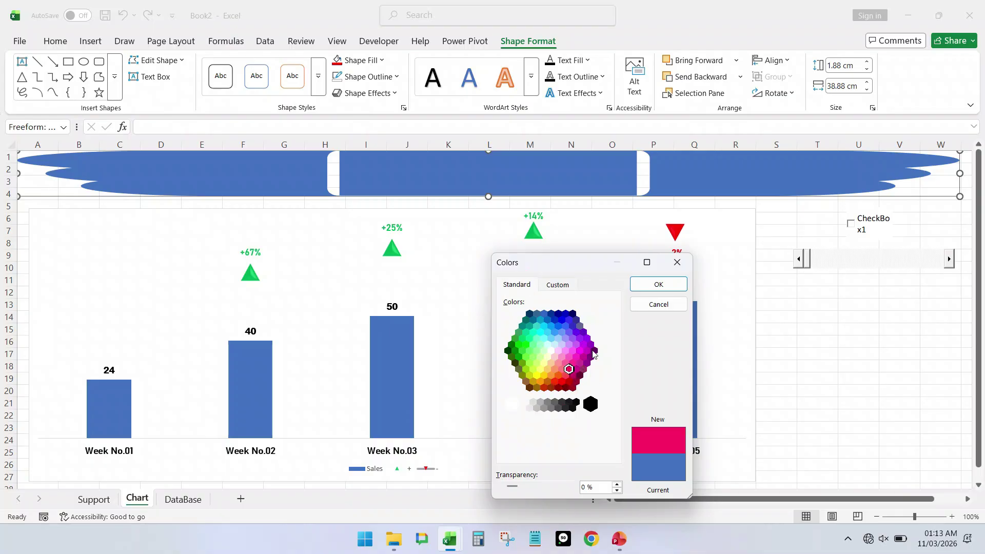
click(654, 284)
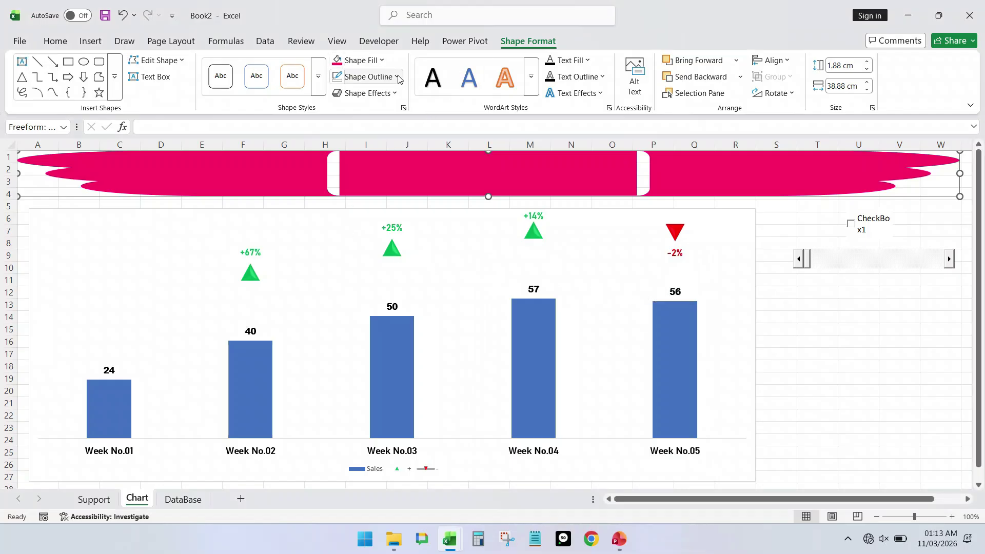
Apply a dark-variation linear gradient to the banner's fill, running horizontally with the darker shade at the left end
click(381, 60)
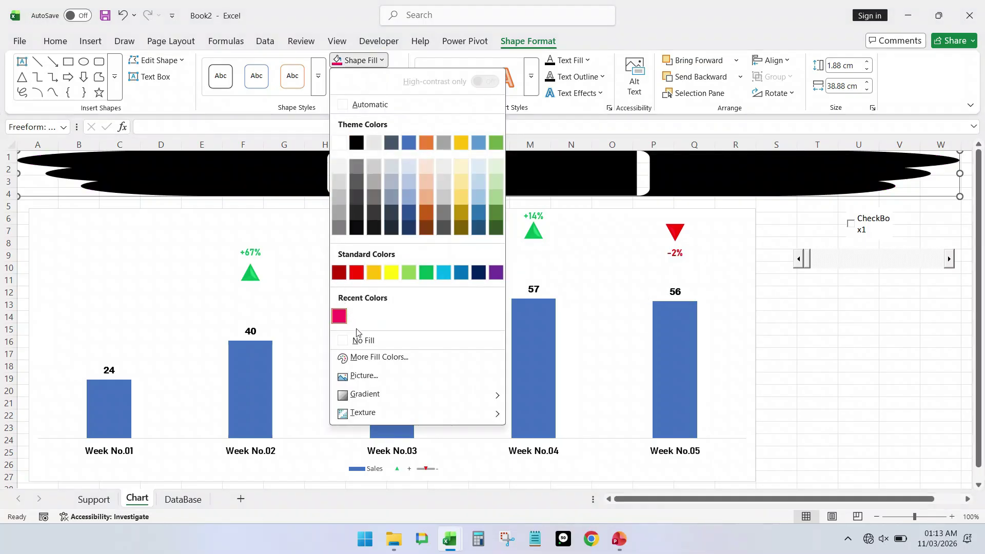
mouse_move(462, 396)
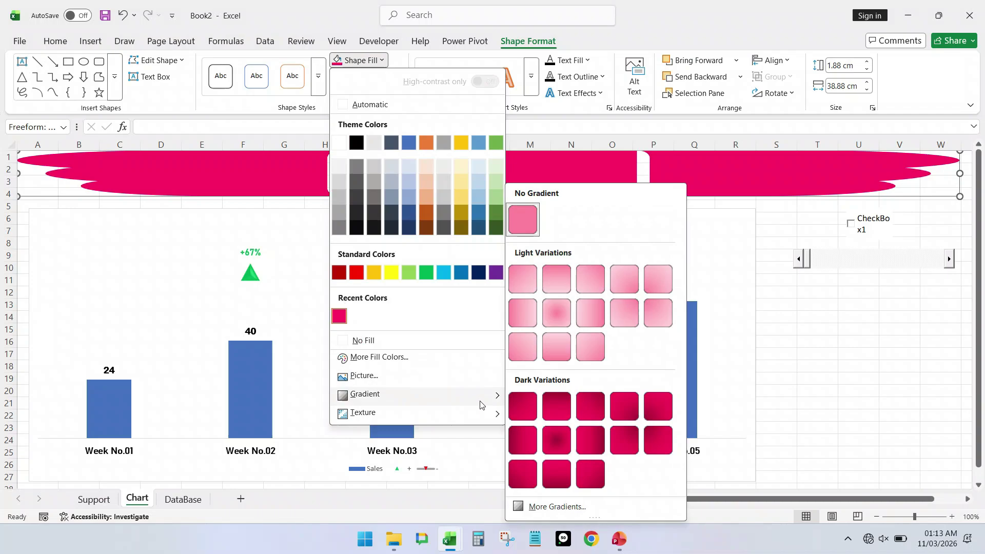
click(584, 435)
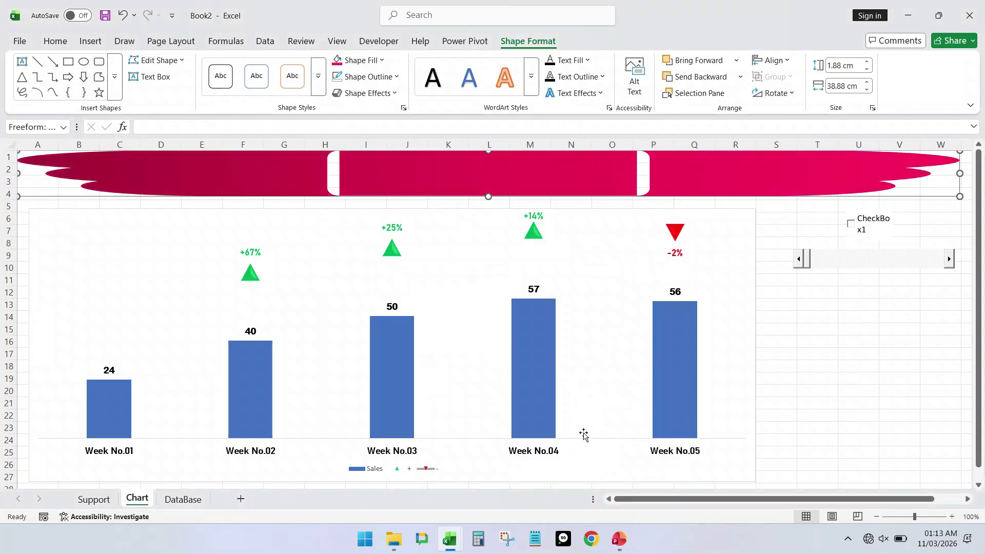
Apply the second preset shape effect in the gallery's first row to the banner shape
click(395, 93)
mouse_move(408, 115)
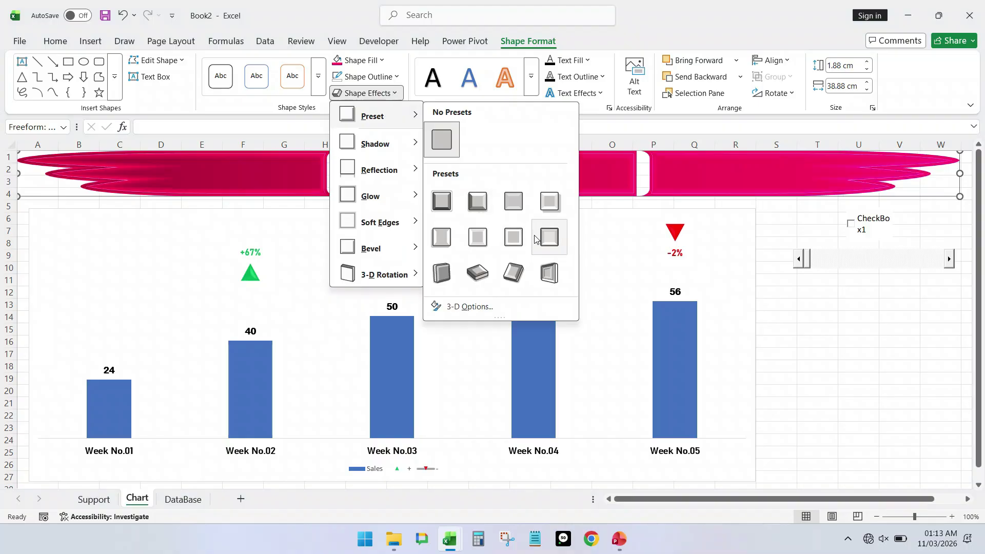
click(472, 208)
click(846, 401)
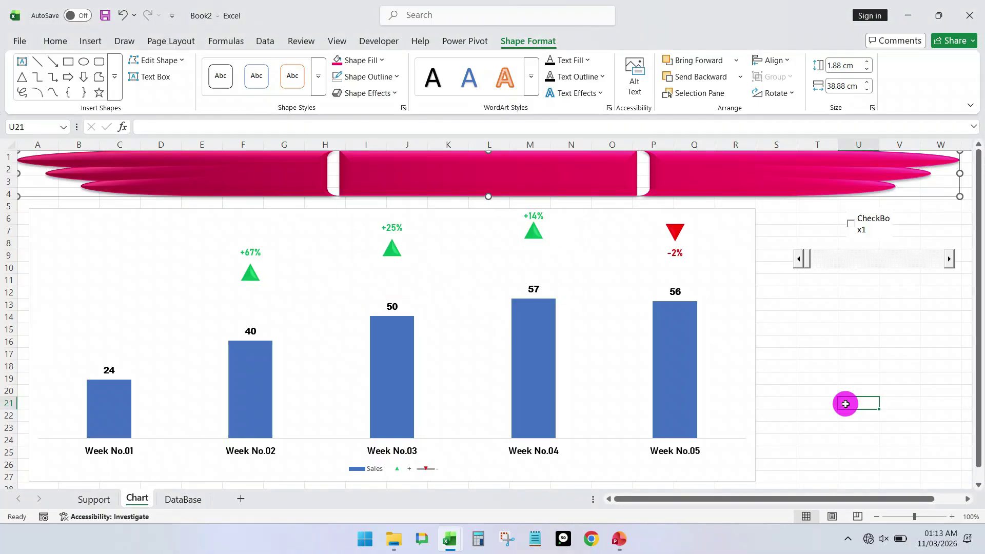
Change the banner shape's effect to the fourth preset in the gallery's first row
click(516, 187)
click(366, 93)
mouse_move(405, 117)
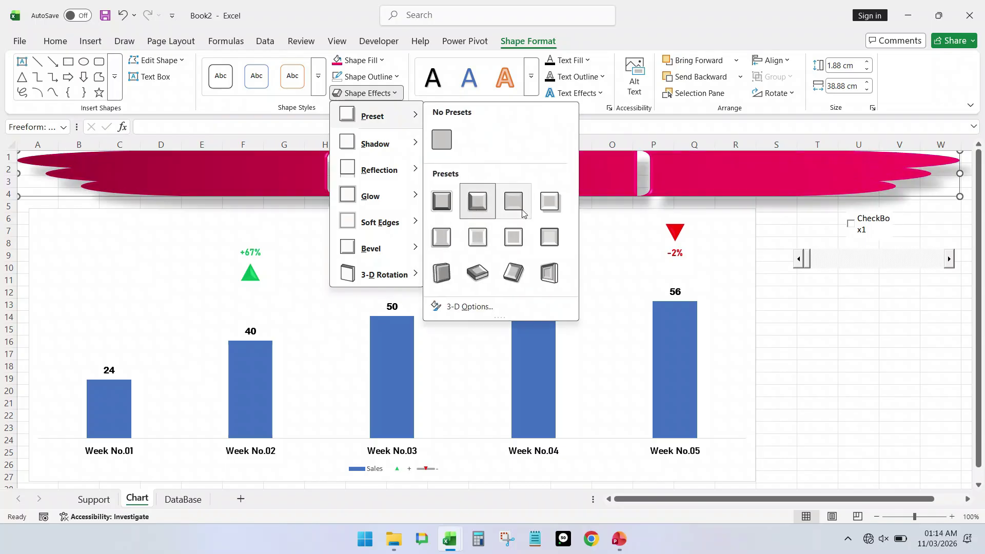
click(547, 204)
click(366, 93)
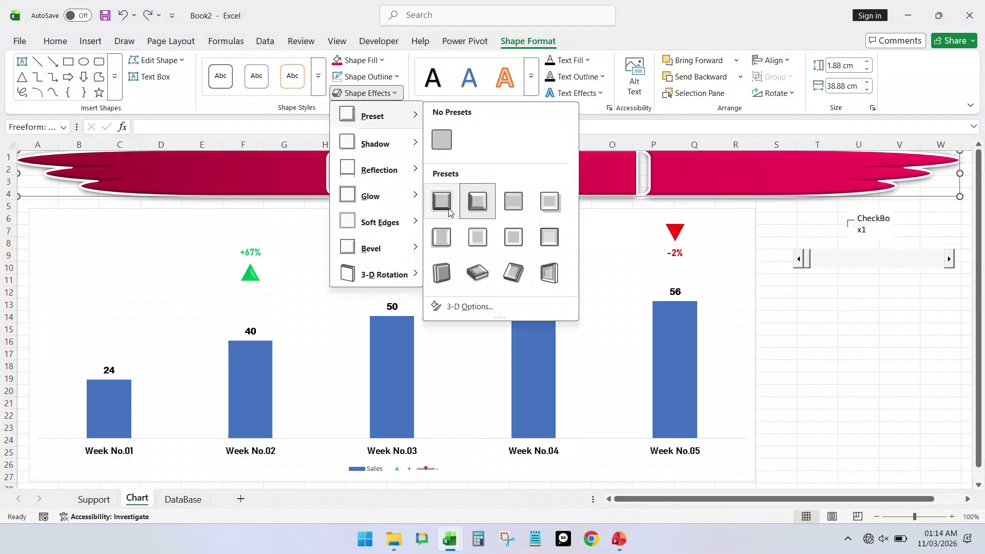
click(554, 204)
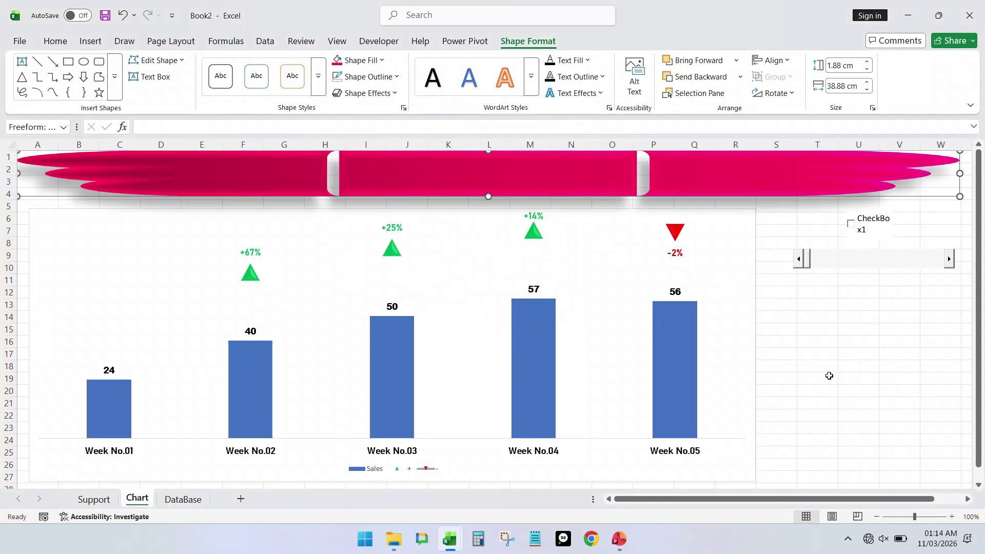
click(814, 326)
Insert a text box in the banner's middle section and enter the title "Week Wise Sales Comparions Chart"
click(374, 181)
click(88, 42)
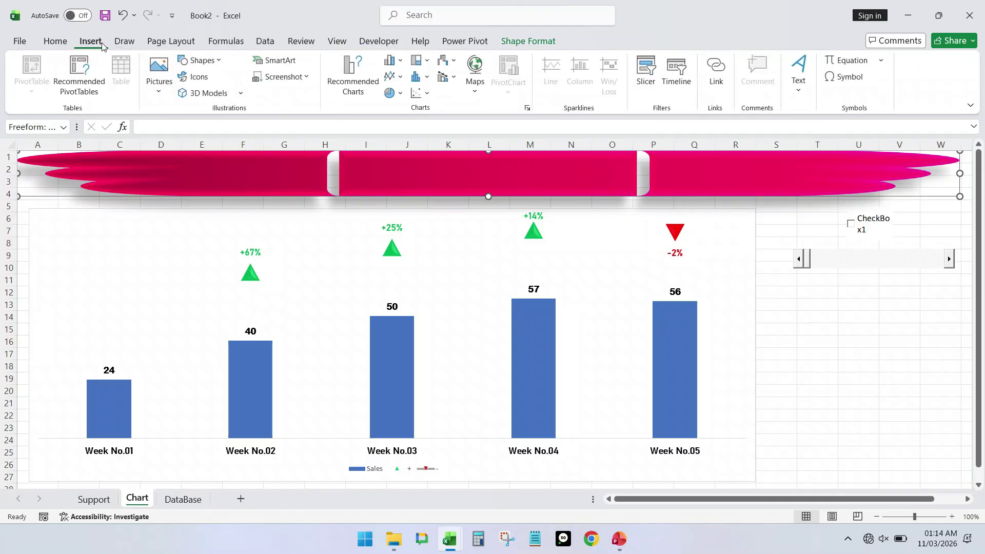
click(802, 73)
click(798, 130)
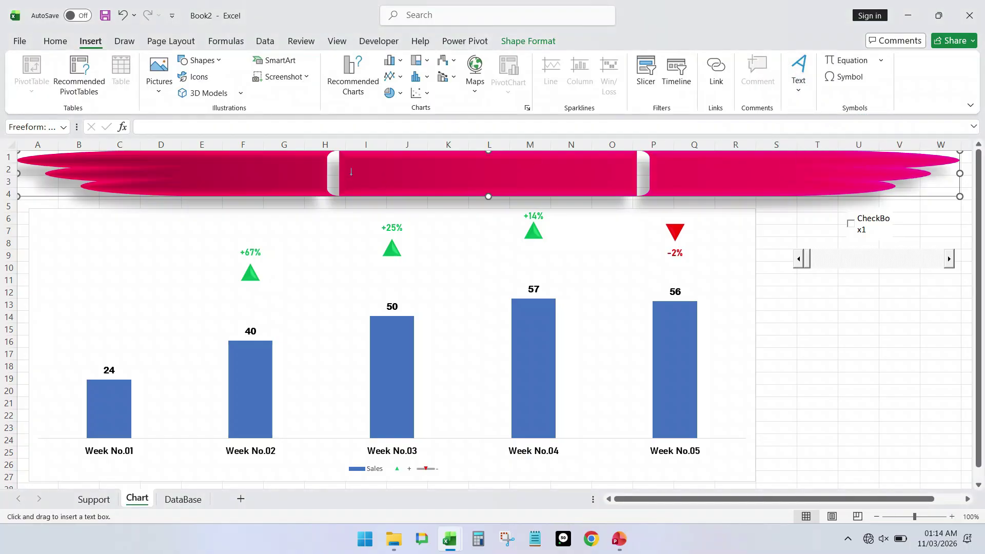
drag(349, 161, 626, 188)
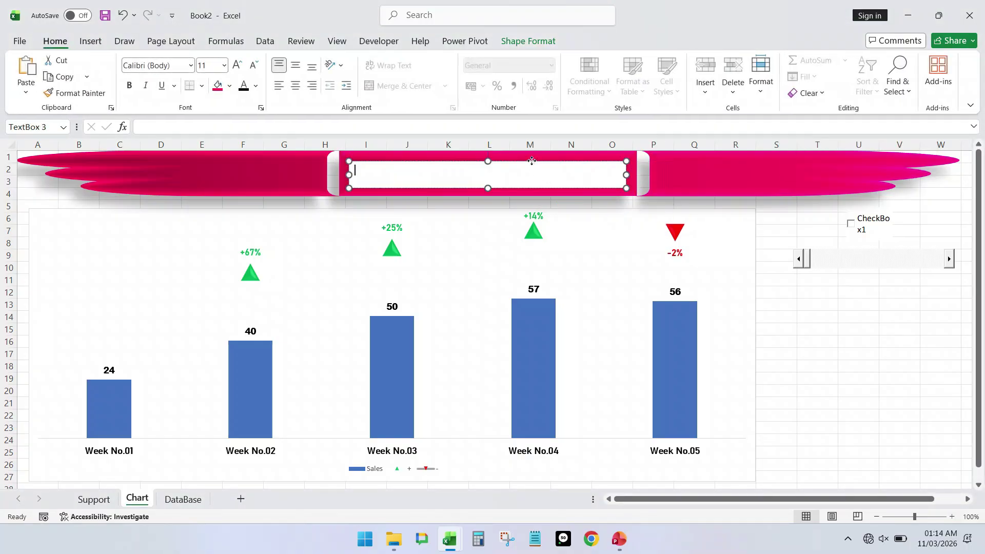
drag(531, 161, 530, 159)
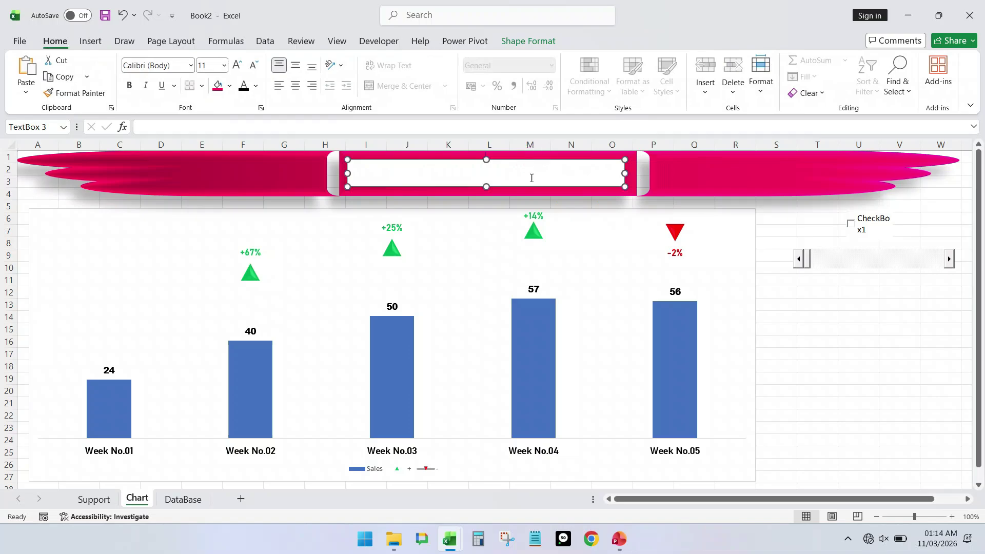
click(485, 174)
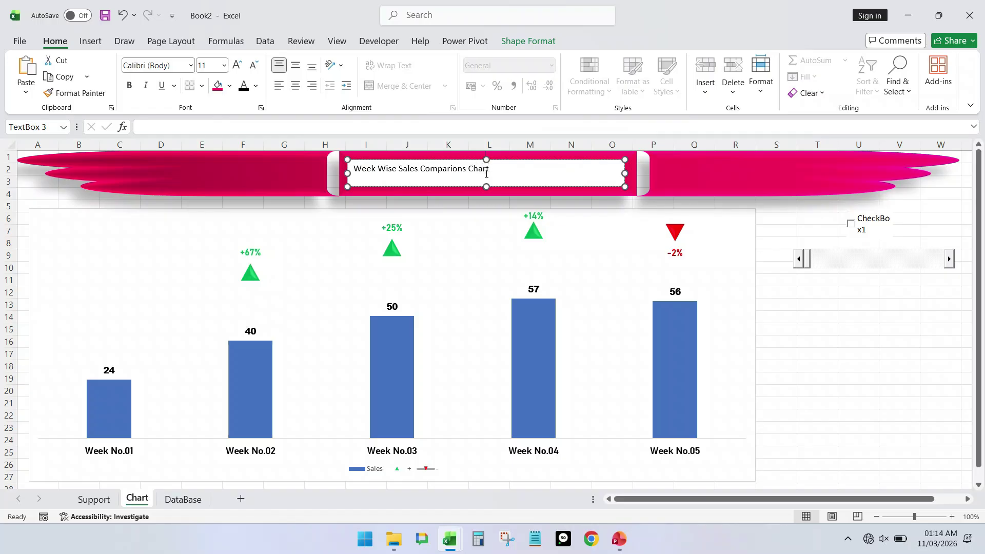
Centre the title horizontally and vertically in its text box, and make it bold at size 20
triple_click(486, 174)
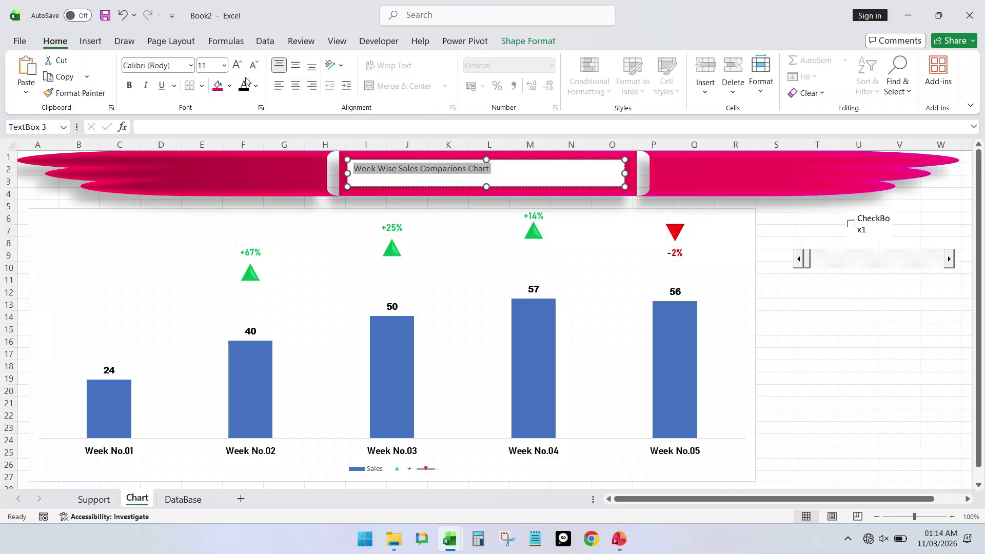
click(294, 66)
click(291, 85)
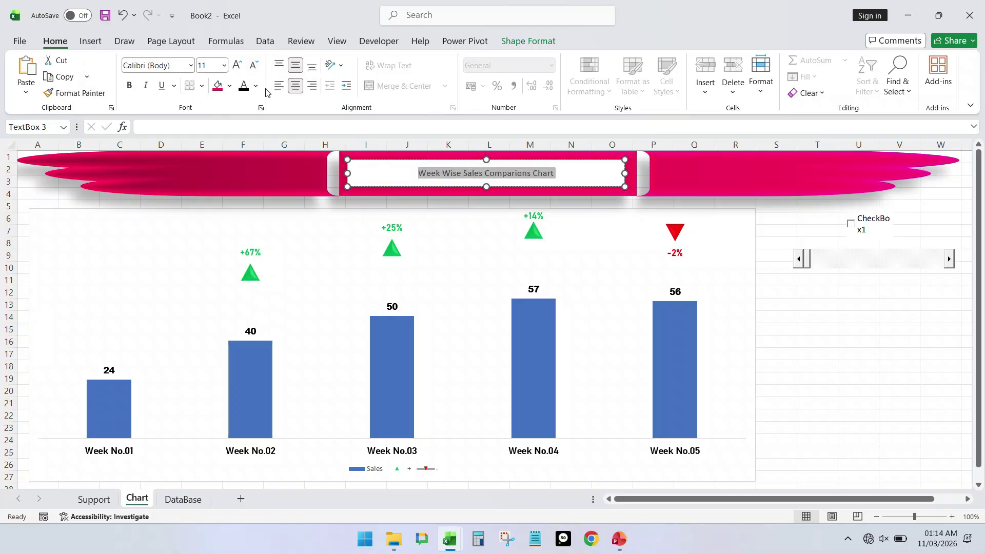
click(235, 64)
click(235, 64)
click(235, 65)
click(235, 64)
click(235, 64)
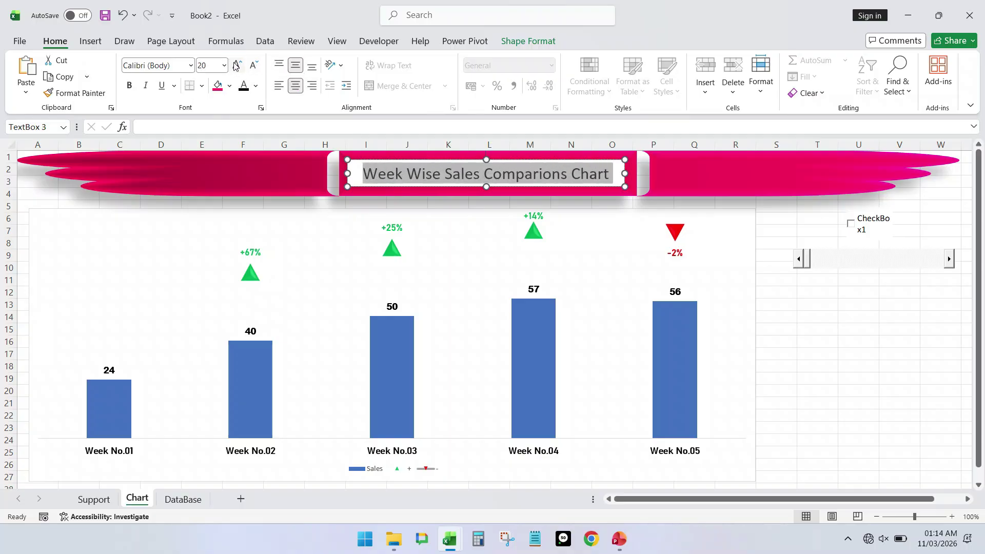
click(130, 85)
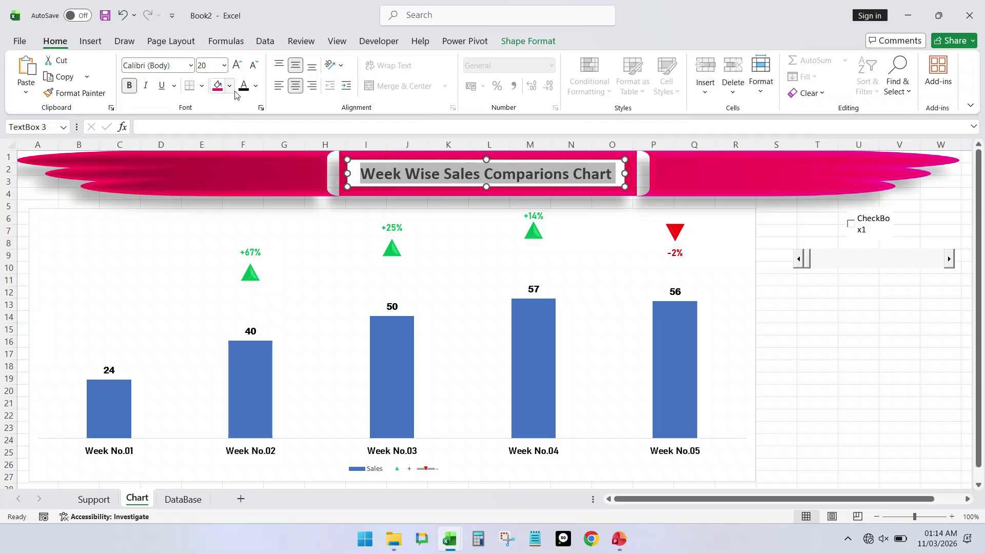
Set the title font to Berlin Sans FB Demi and widen its text box to about 11.81 cm so it fits one line
click(190, 65)
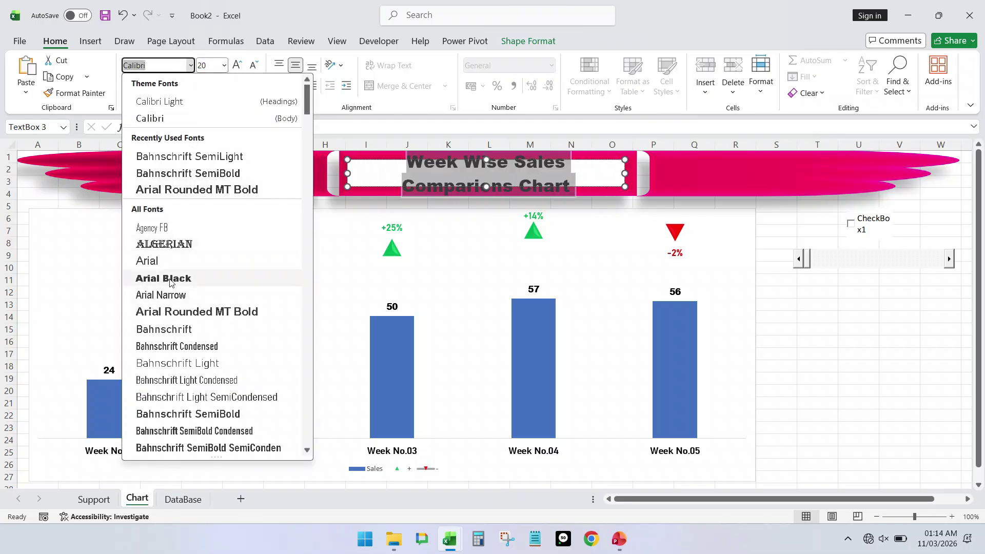
scroll(175, 323, down, 5)
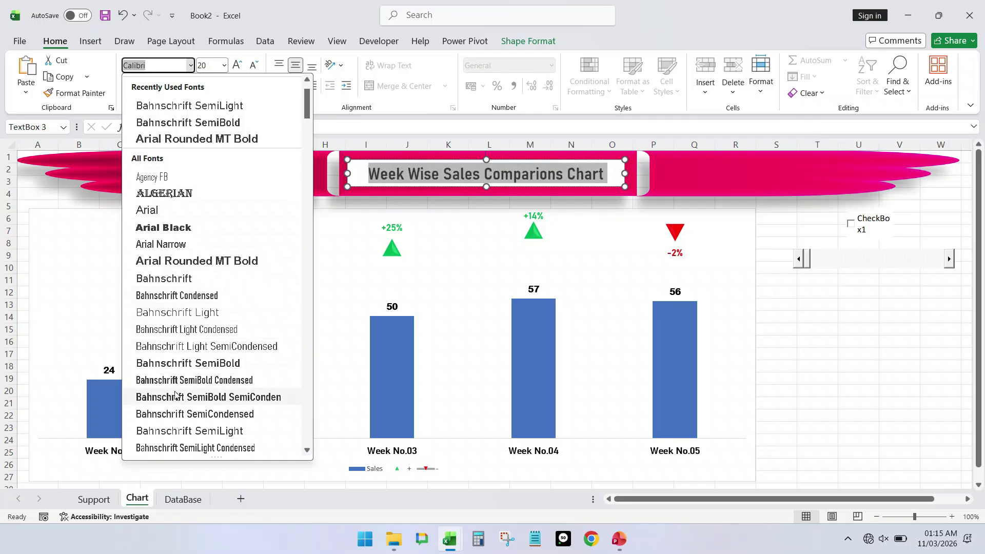
scroll(179, 329, down, 4)
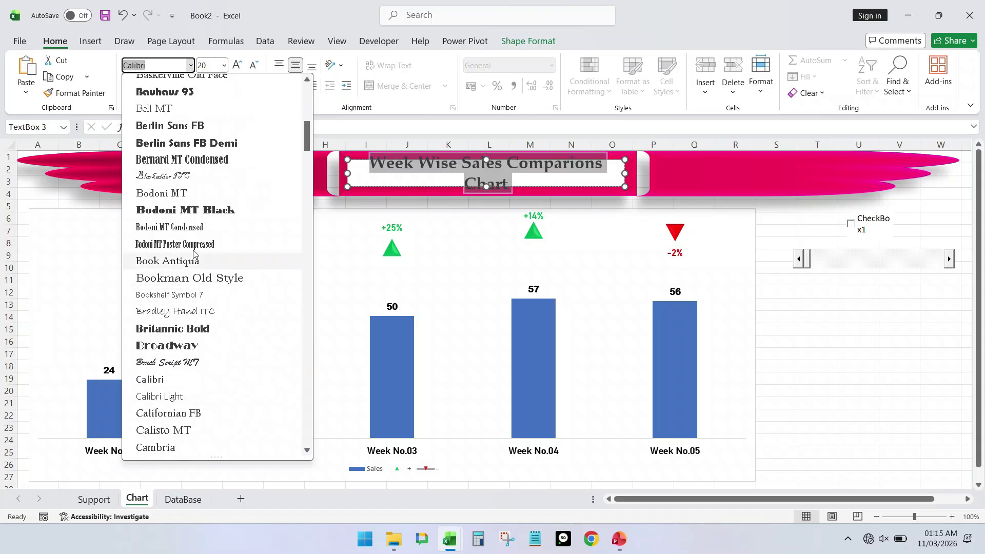
scroll(185, 251, up, 1)
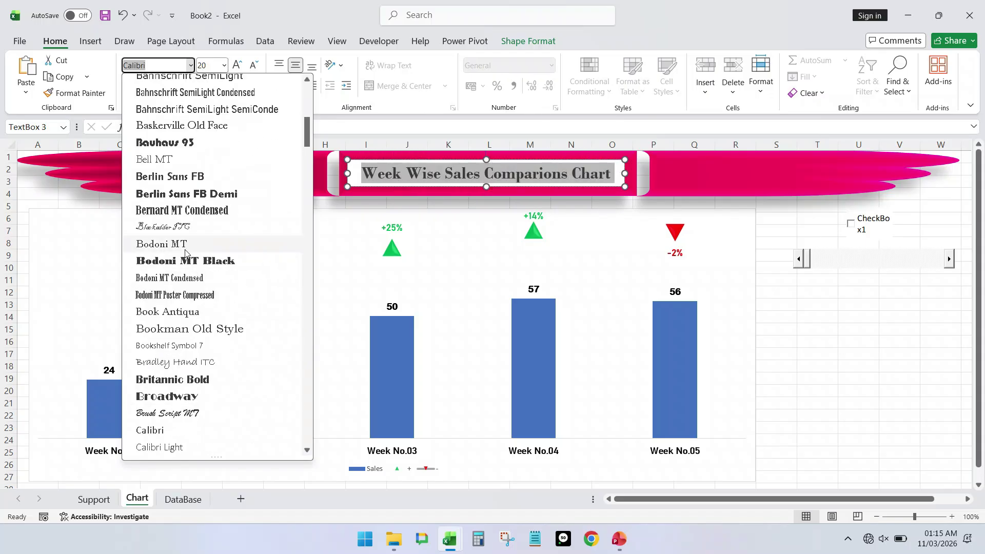
click(169, 193)
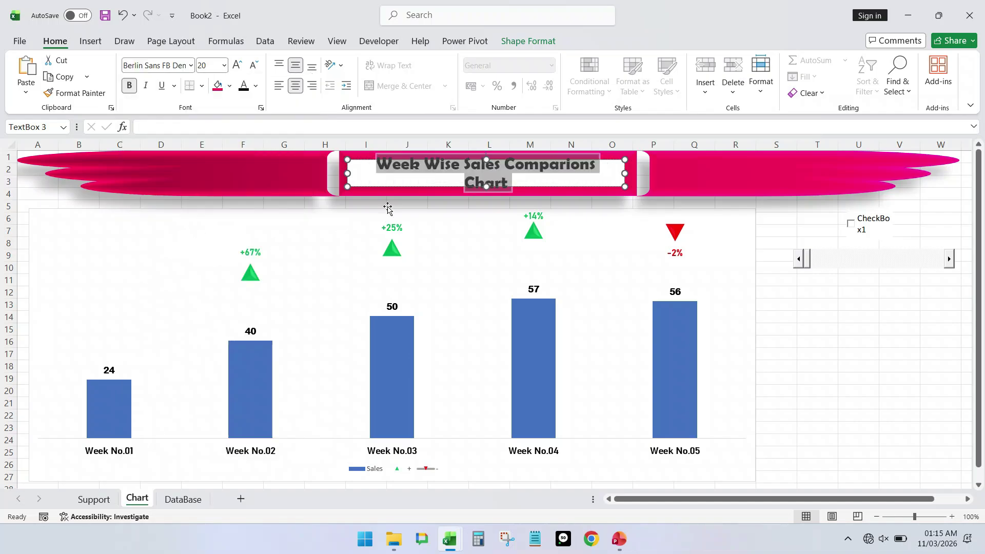
drag(347, 173, 339, 174)
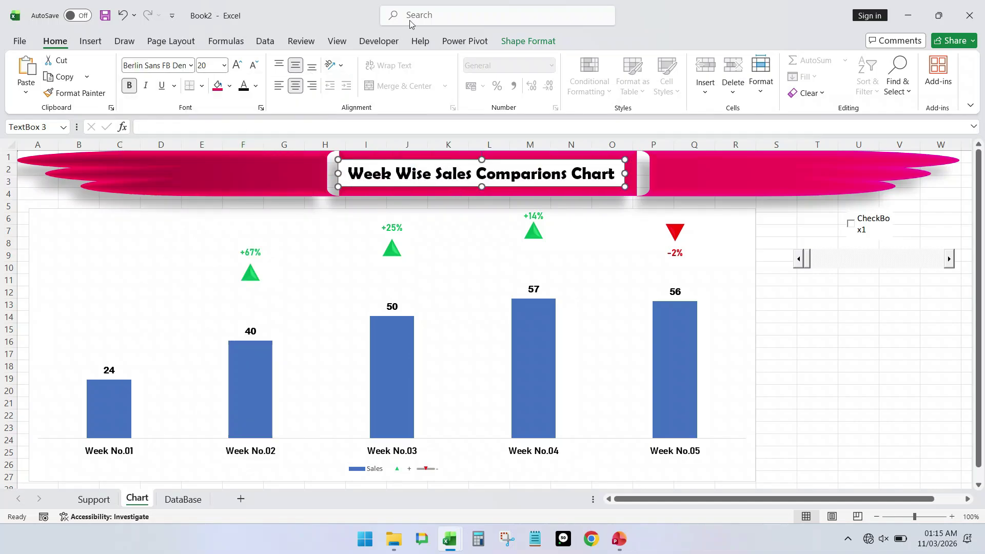
Remove the outline and the fill from the title text box
click(541, 47)
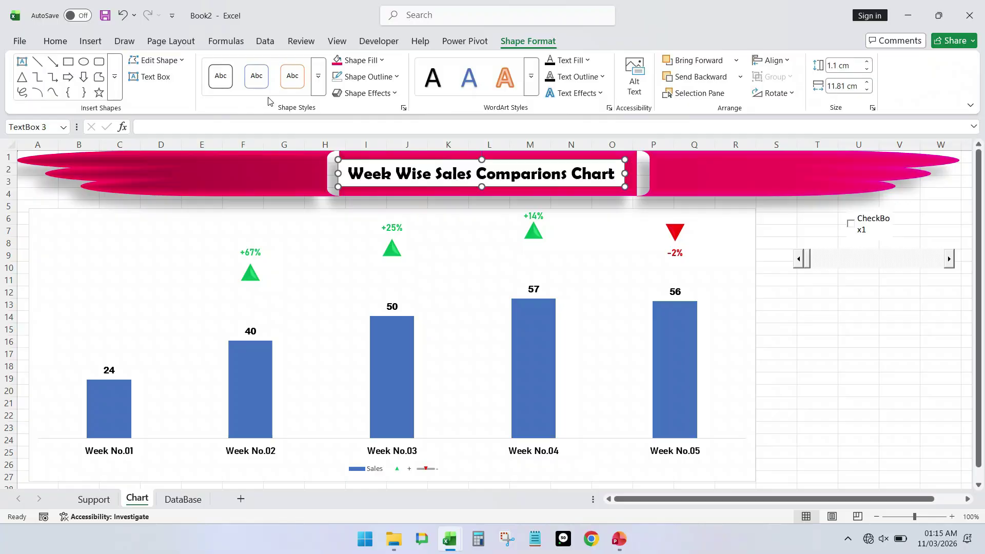
click(396, 78)
click(396, 353)
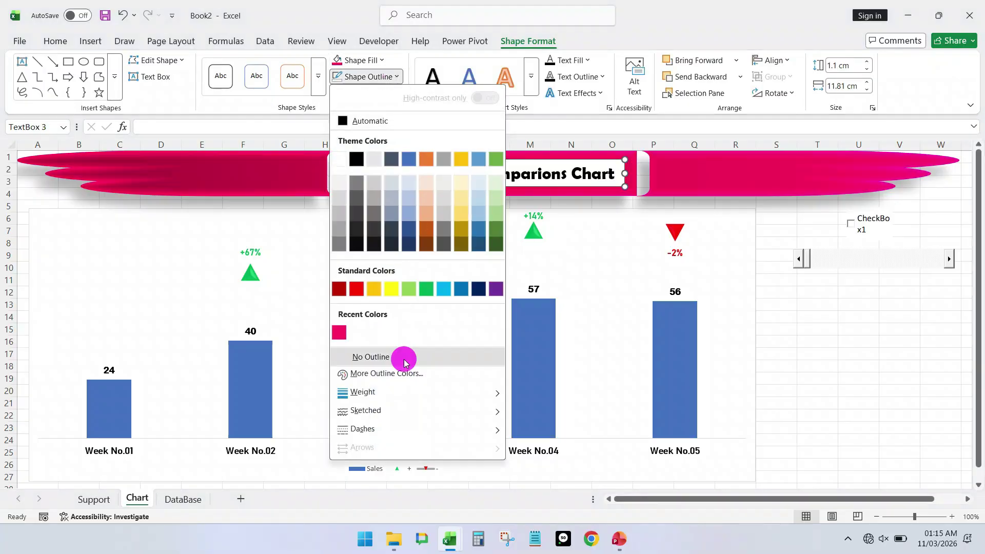
click(384, 60)
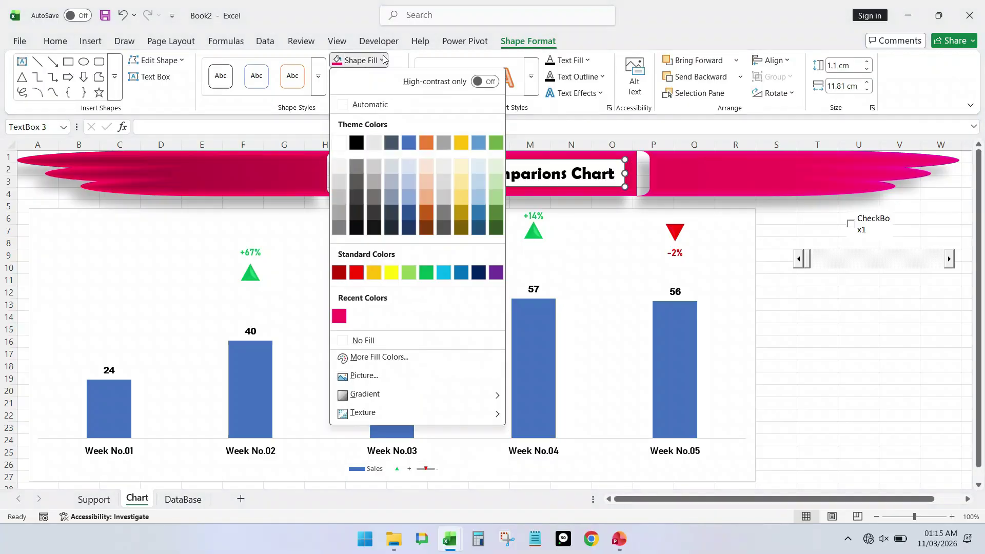
click(377, 339)
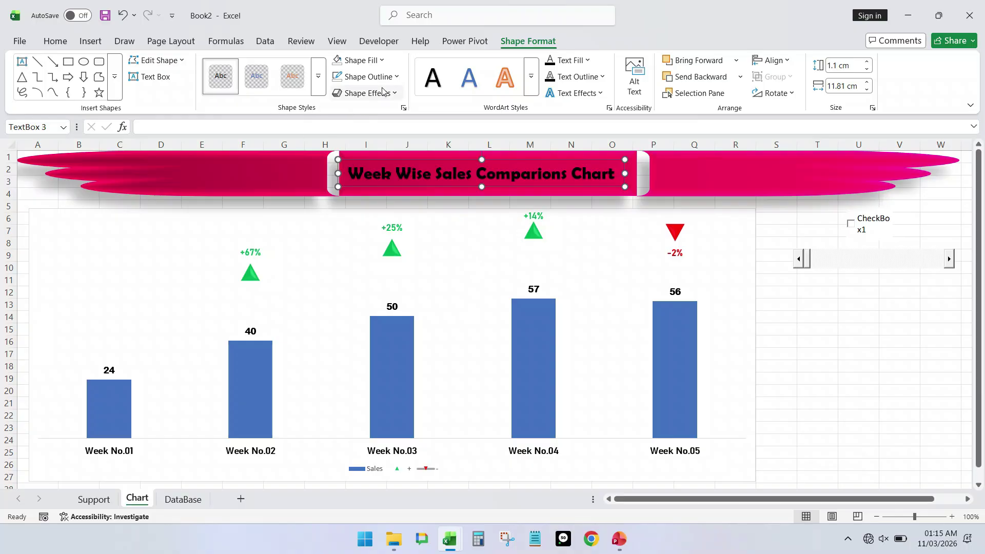
Colour the title text white and nudge the text box to centre it on the banner's middle section
click(589, 62)
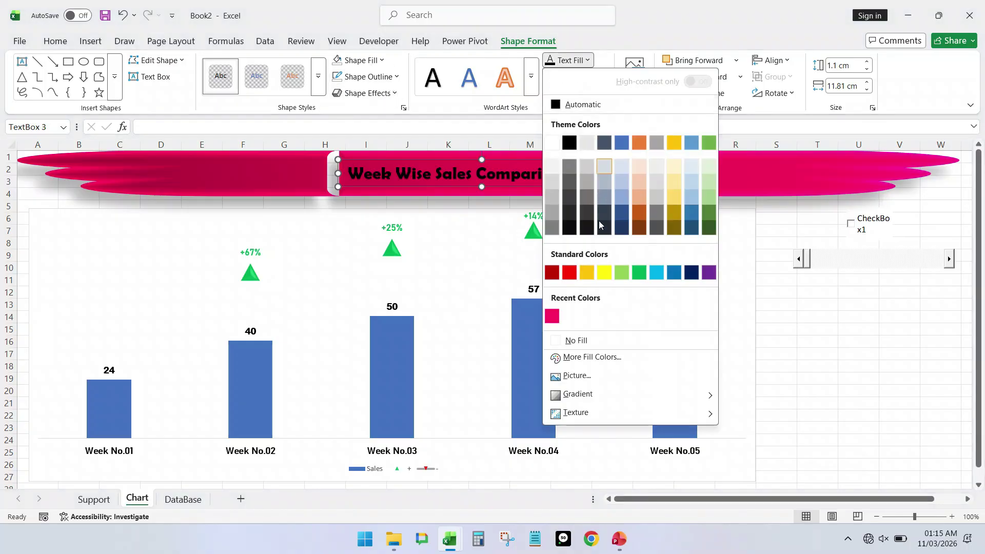
click(554, 140)
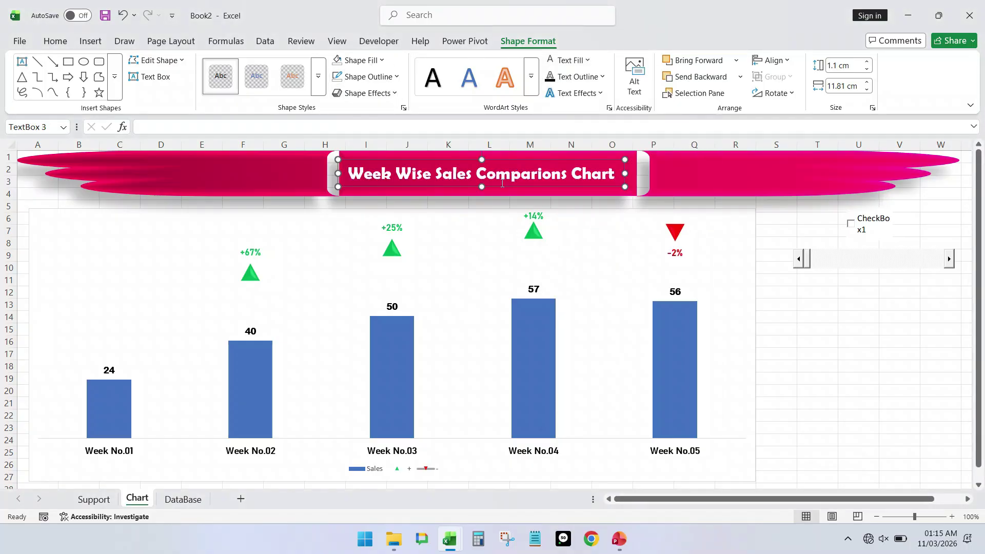
drag(497, 187, 502, 191)
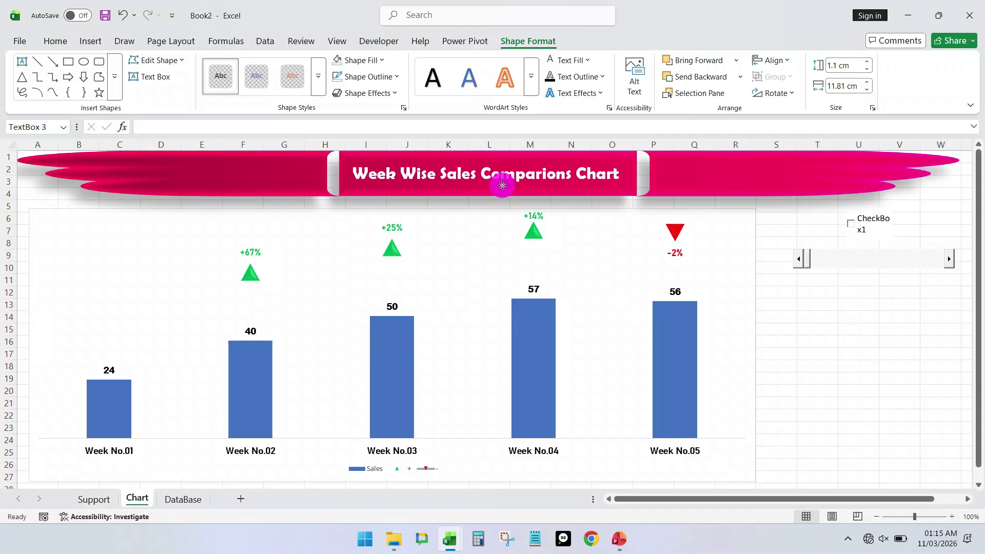
click(810, 349)
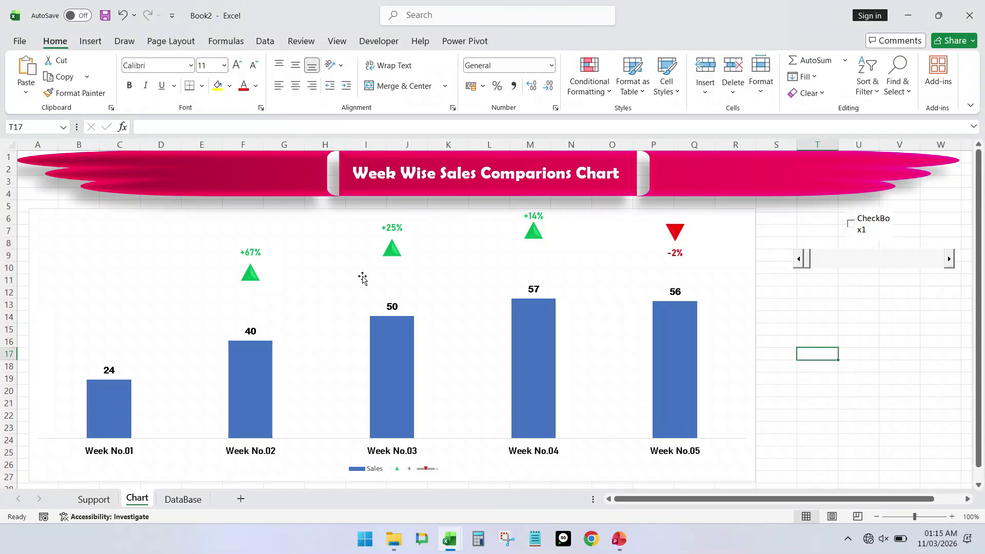
Draw a rounded rectangle about 12.34 cm by 31.28 cm covering the chart area below the banner and reduce its corner rounding
click(39, 219)
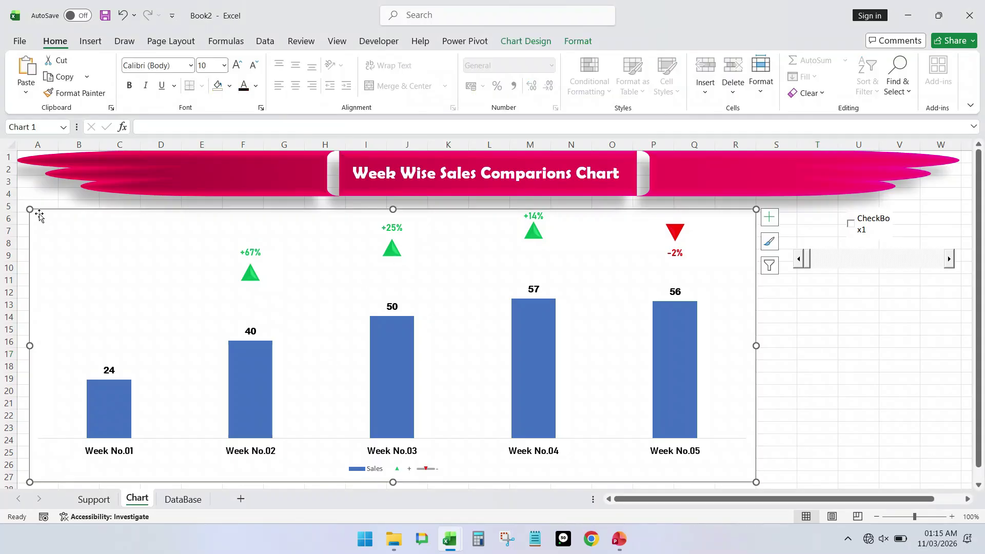
click(90, 45)
click(218, 62)
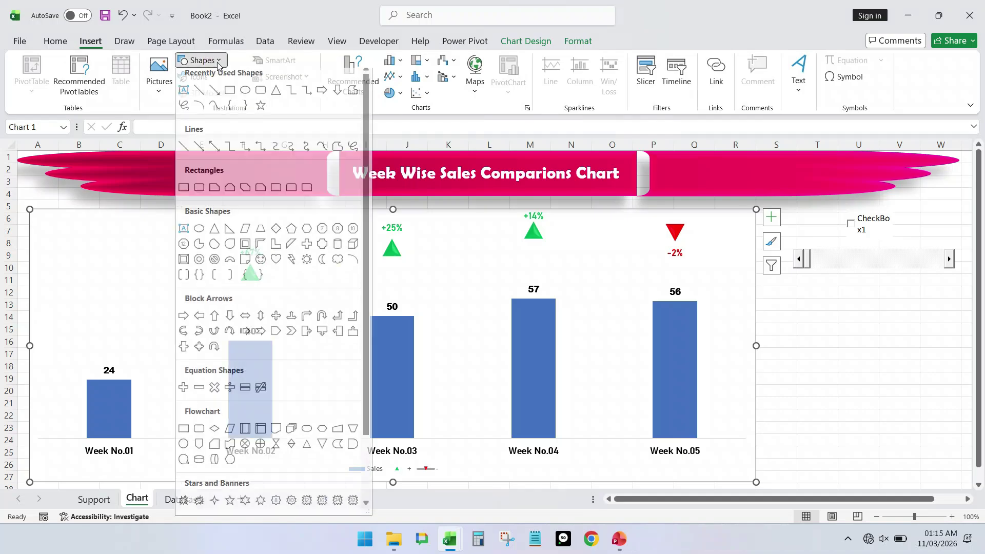
click(259, 93)
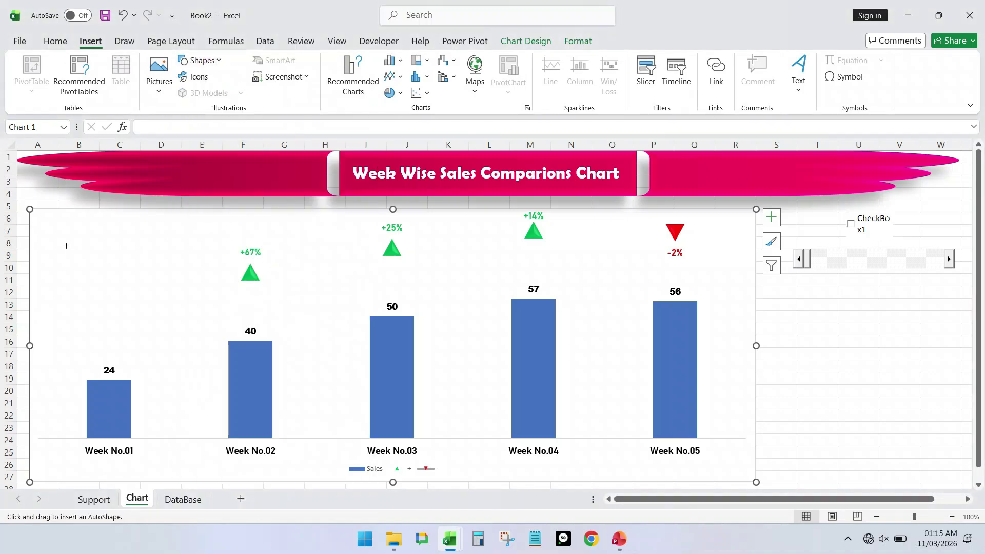
drag(22, 201, 780, 500)
drag(531, 299, 523, 297)
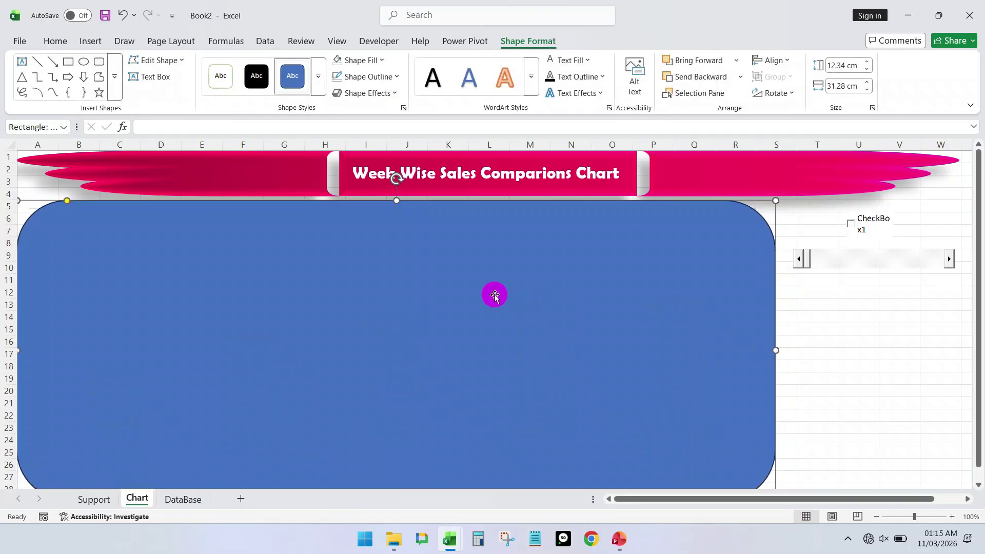
drag(66, 202, 40, 199)
Remove the outline from the rounded rectangle and fill it with the lightest gold theme colour
click(368, 76)
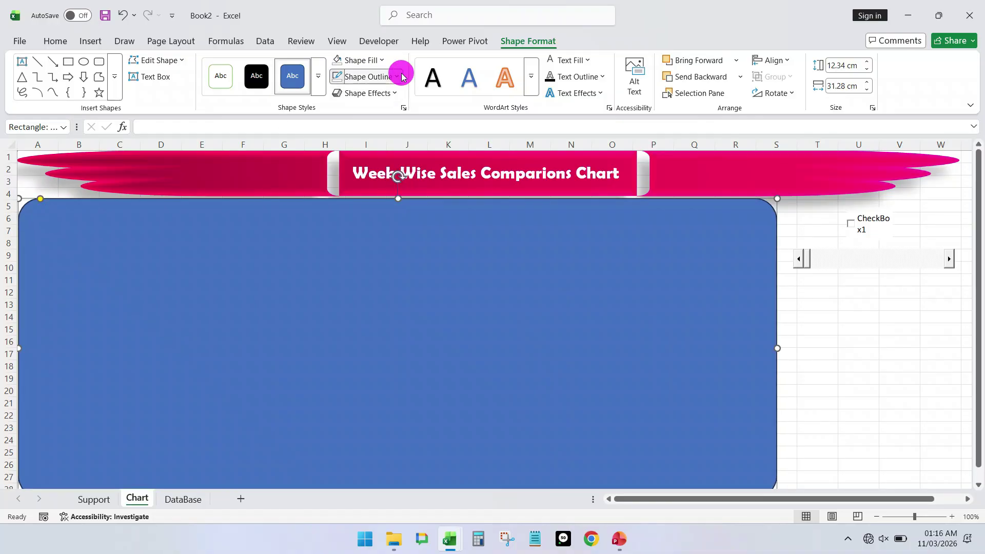
click(373, 353)
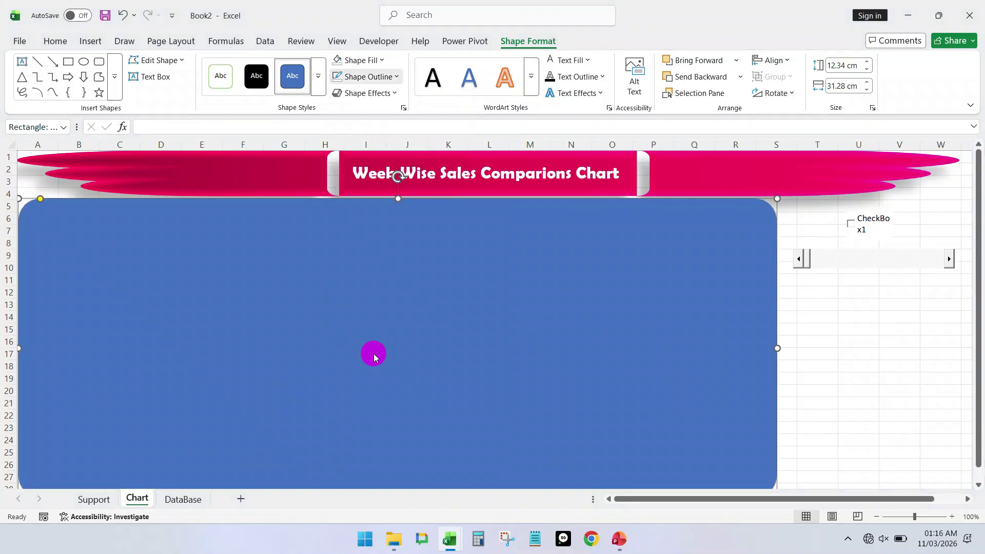
click(382, 60)
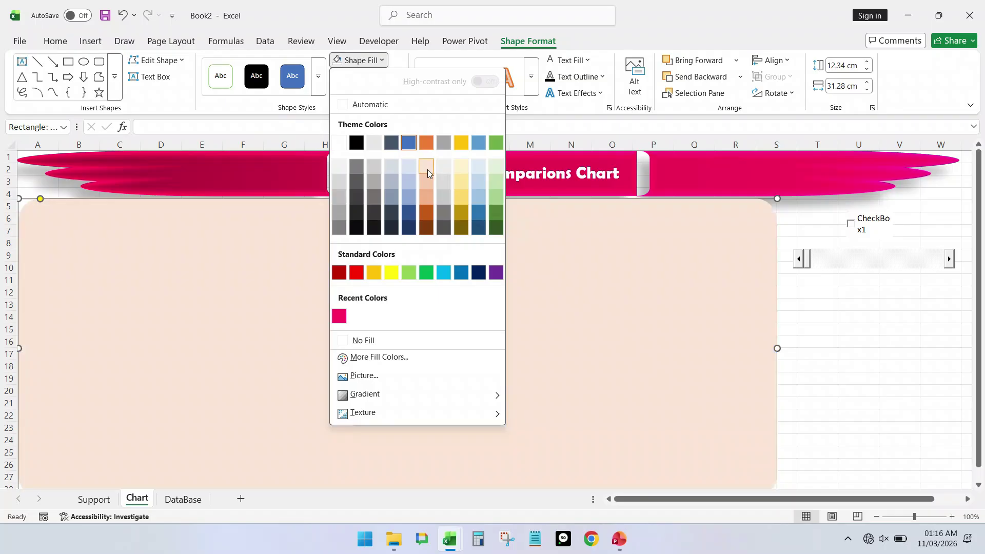
click(459, 171)
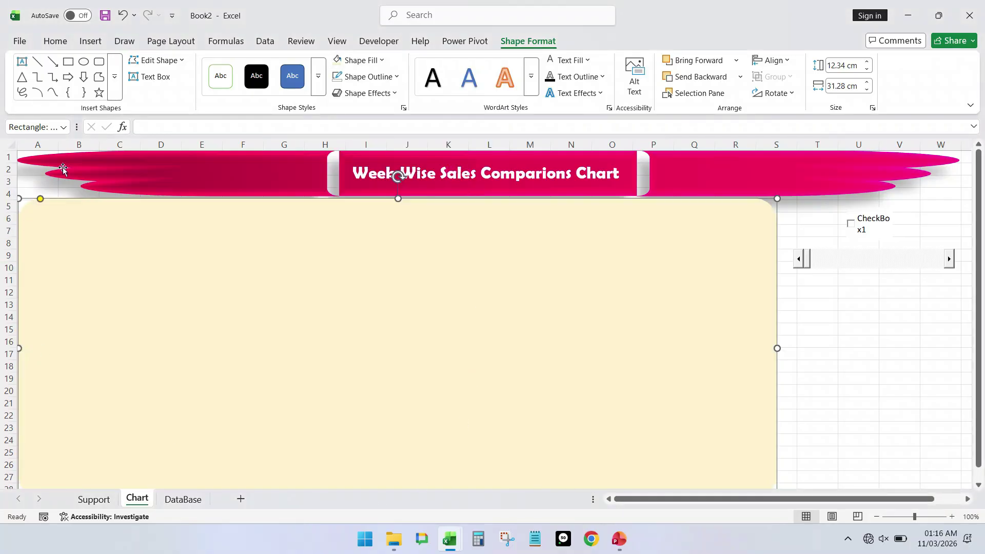
Lower the panel's top edge to make it about 12.23 cm tall and shift it slightly away from the banner
mouse_move(398, 199)
mouse_down()
mouse_move(399, 210)
mouse_move(395, 202)
mouse_up()
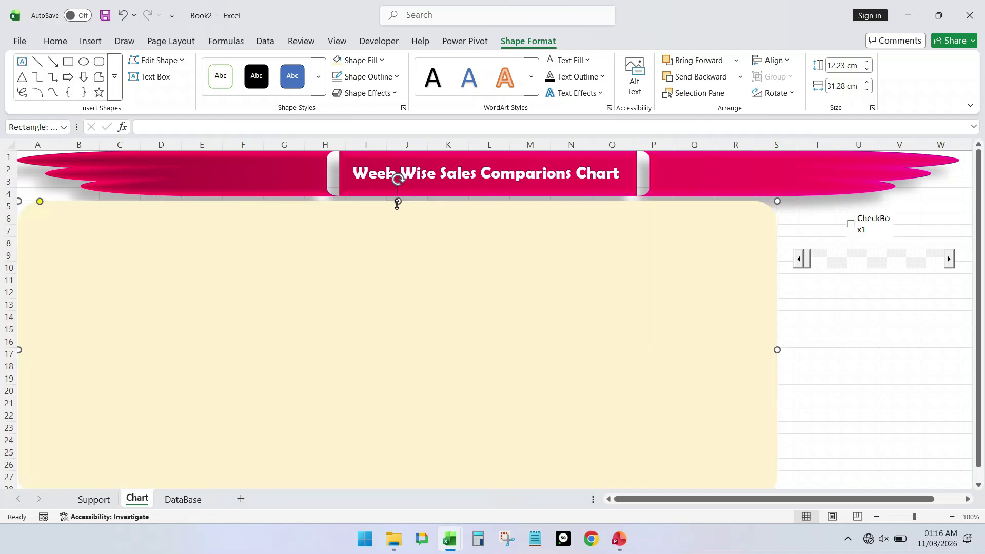
click(350, 277)
click(380, 60)
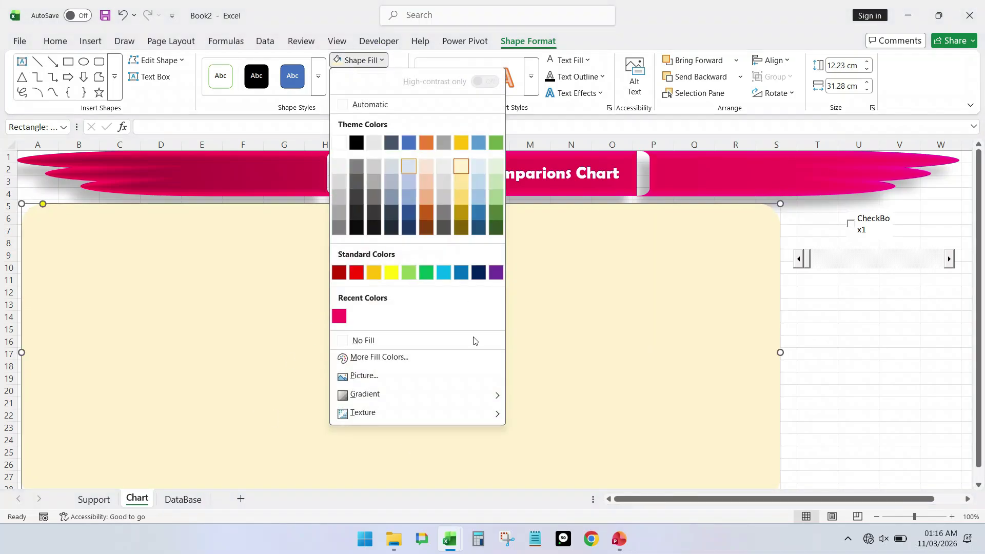
mouse_move(480, 395)
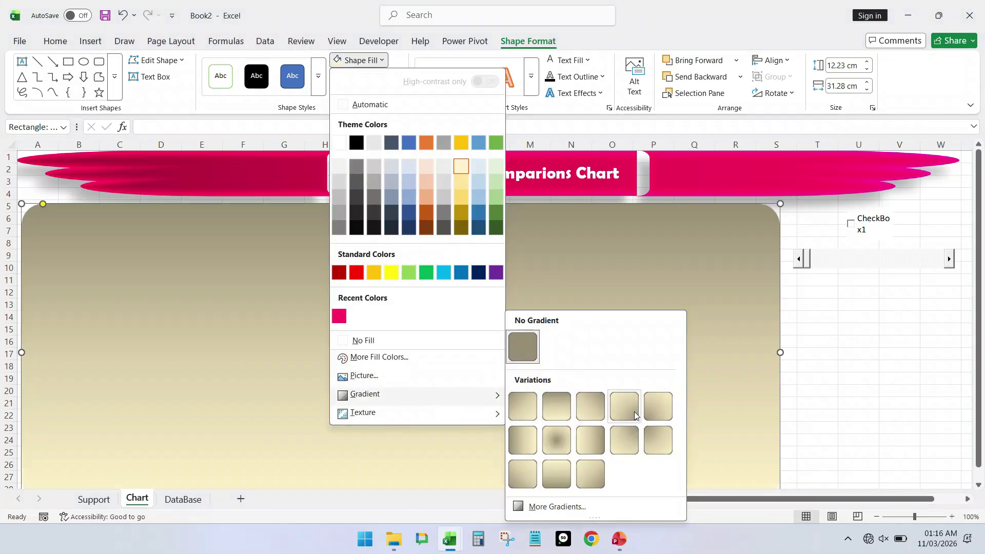
click(353, 60)
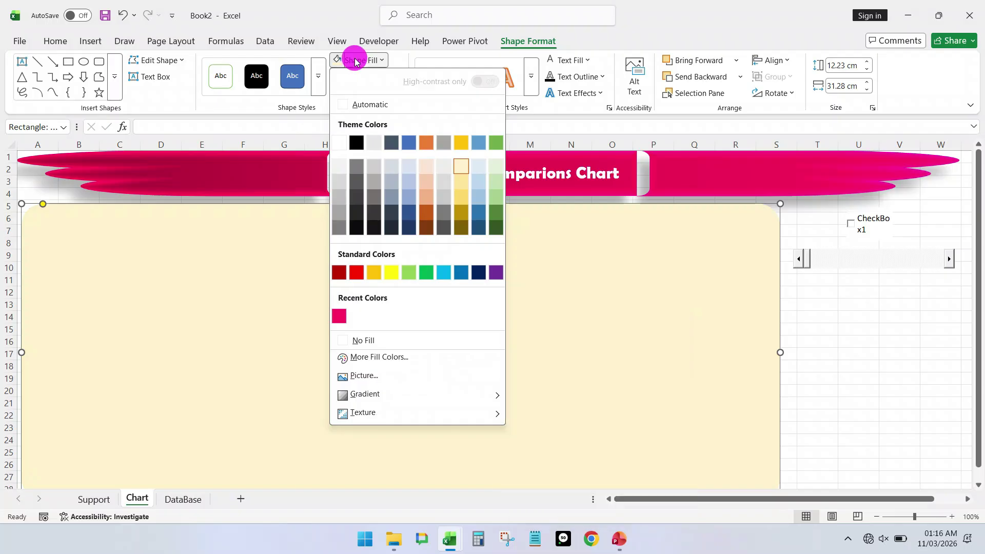
Apply the fourth preset shape effect to the gold panel and send it to the back, behind the chart
click(395, 93)
mouse_move(389, 116)
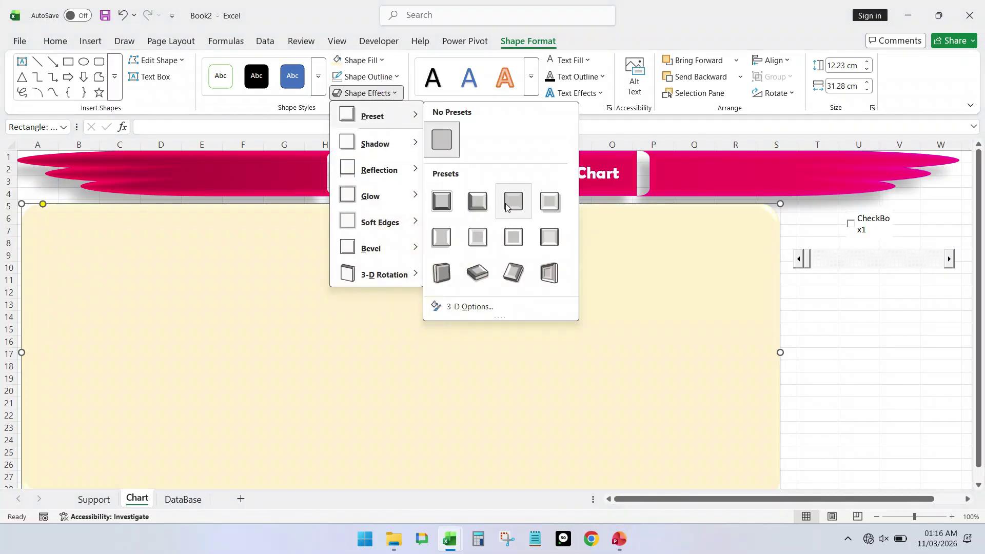
click(547, 203)
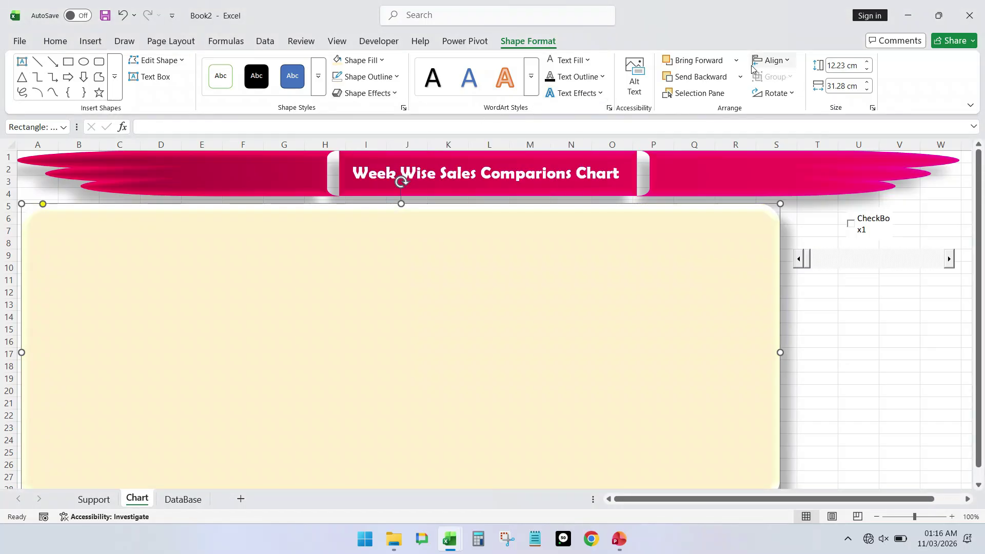
click(740, 76)
click(731, 116)
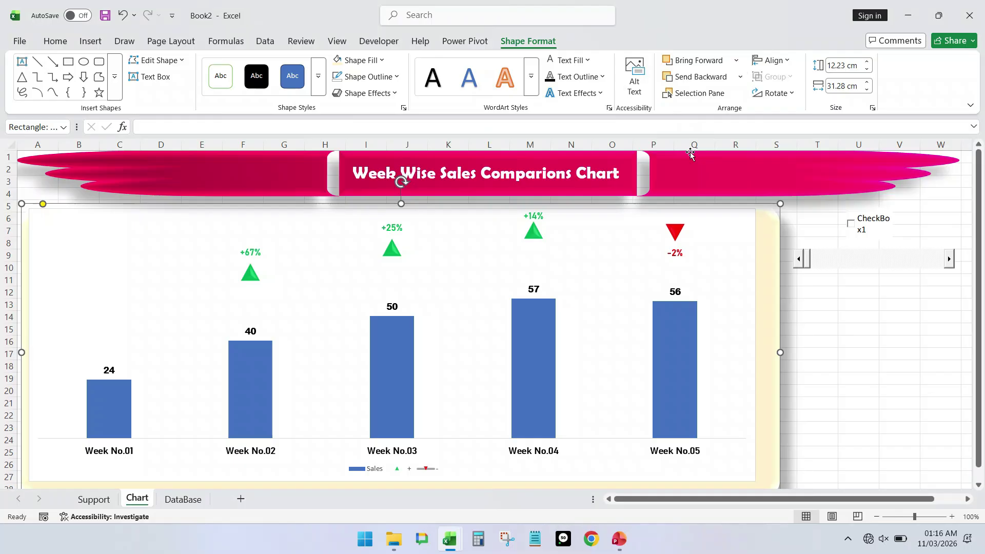
Remove the fill and the outline from the chart's plot area
click(649, 228)
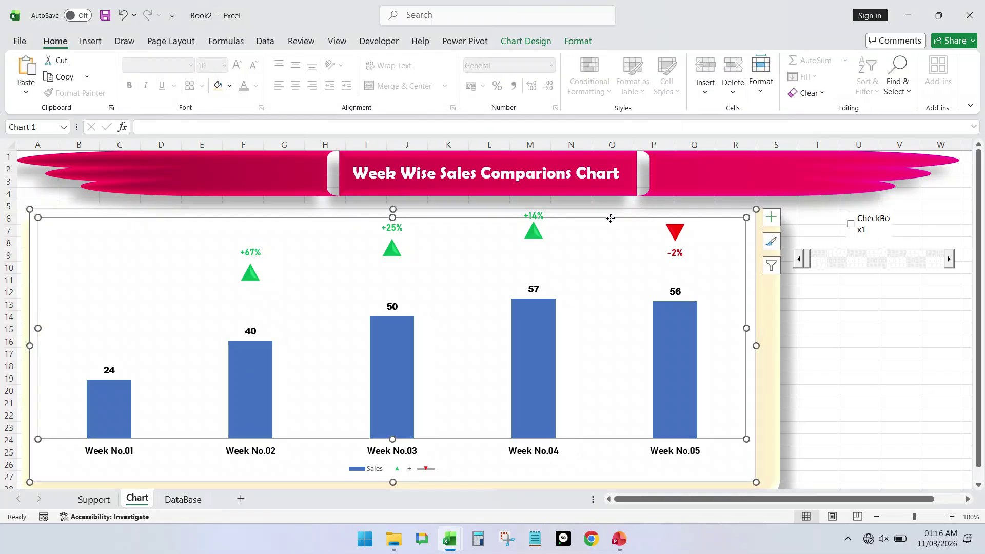
click(569, 44)
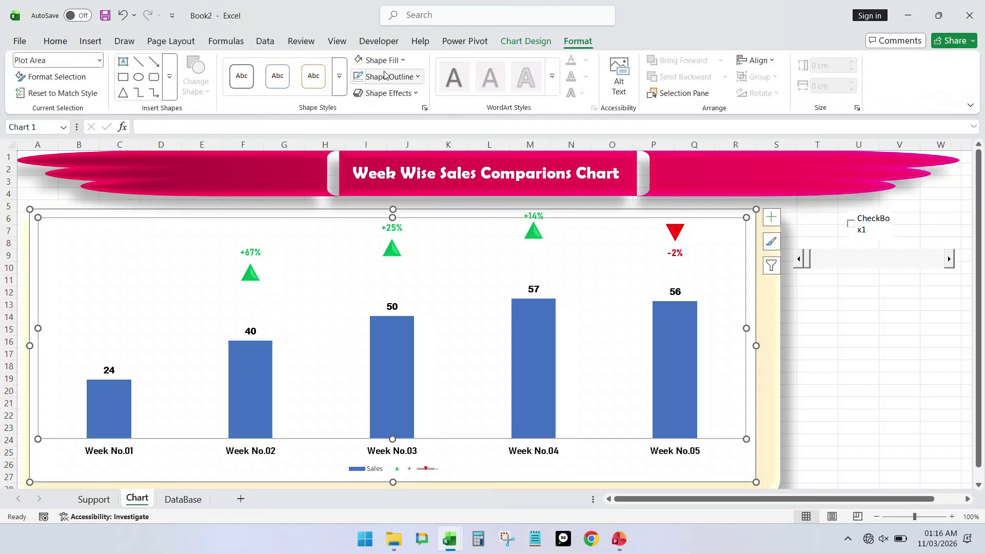
click(403, 60)
click(384, 340)
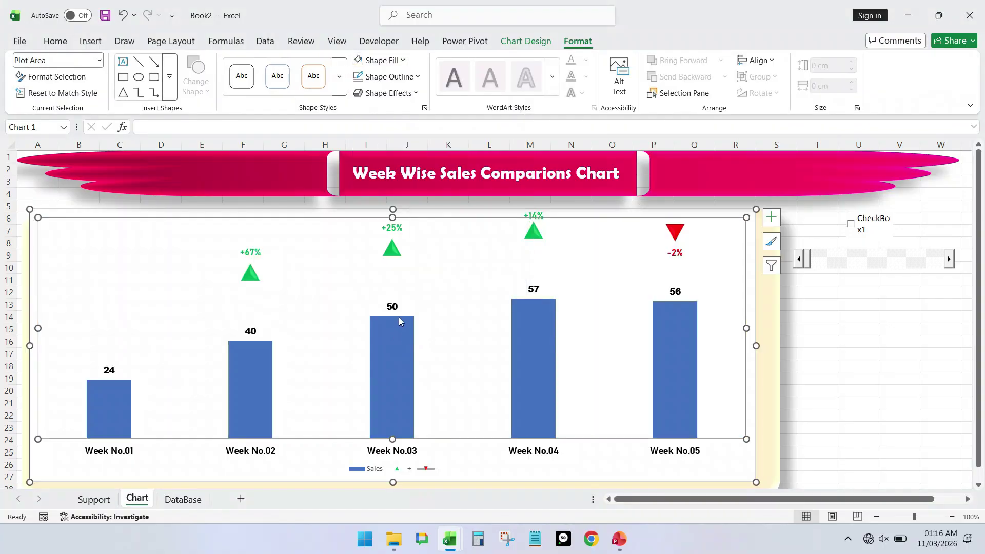
click(418, 77)
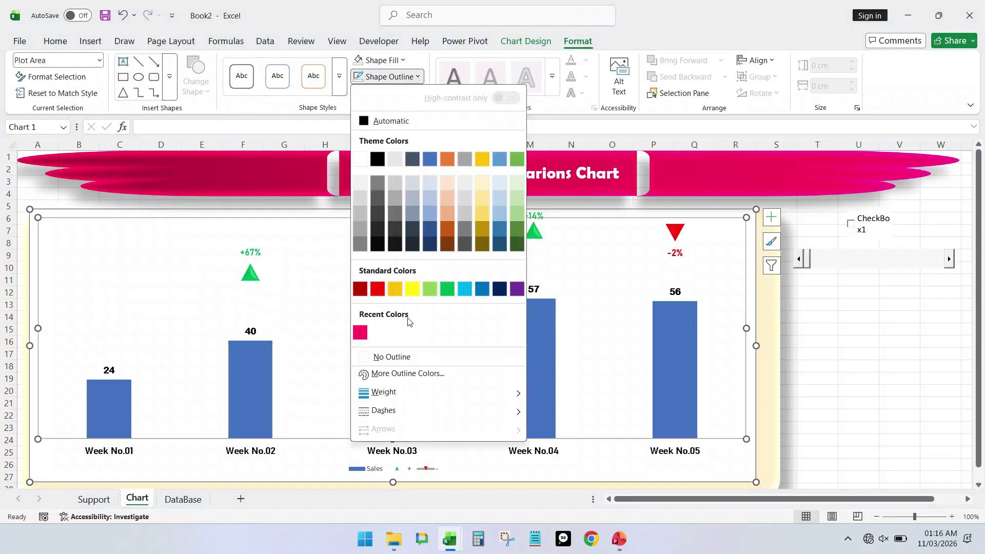
click(405, 354)
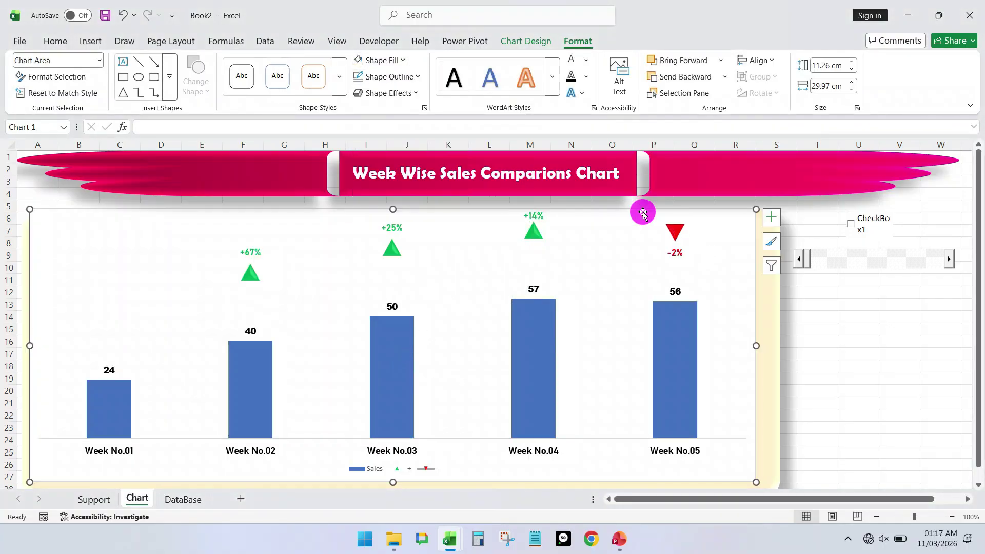
Nudge the chart to centre it on the panel and remove the chart area's fill and outline
drag(641, 211, 647, 220)
click(403, 61)
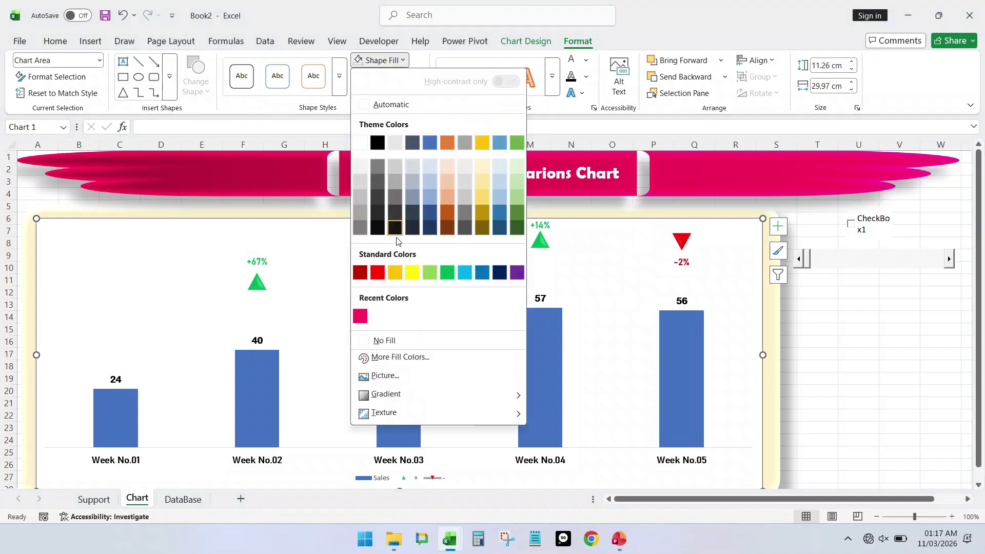
click(410, 314)
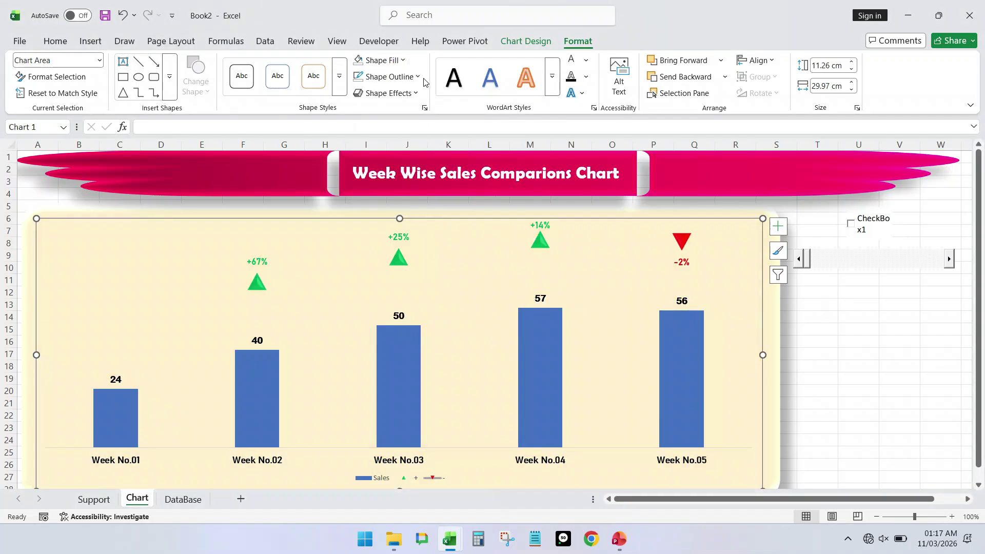
click(418, 77)
click(408, 353)
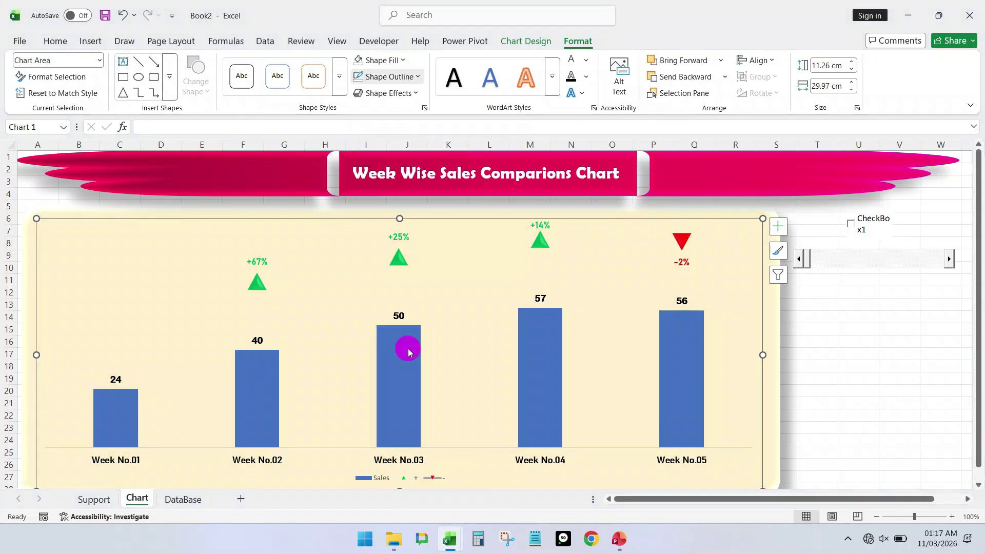
click(816, 357)
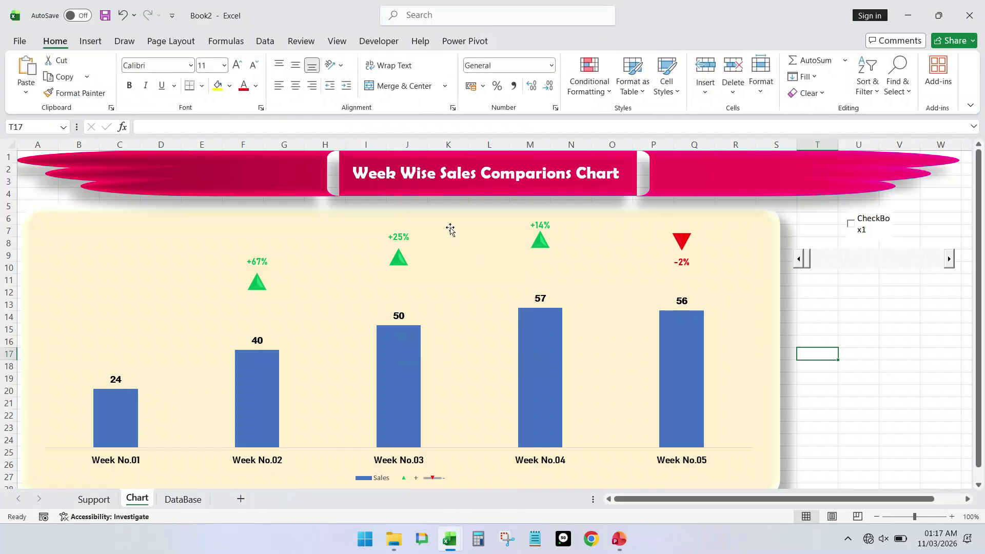
Lower the gold panel's top edge slightly to widen the gap below the banner
click(447, 227)
click(425, 214)
drag(399, 205, 400, 213)
click(440, 249)
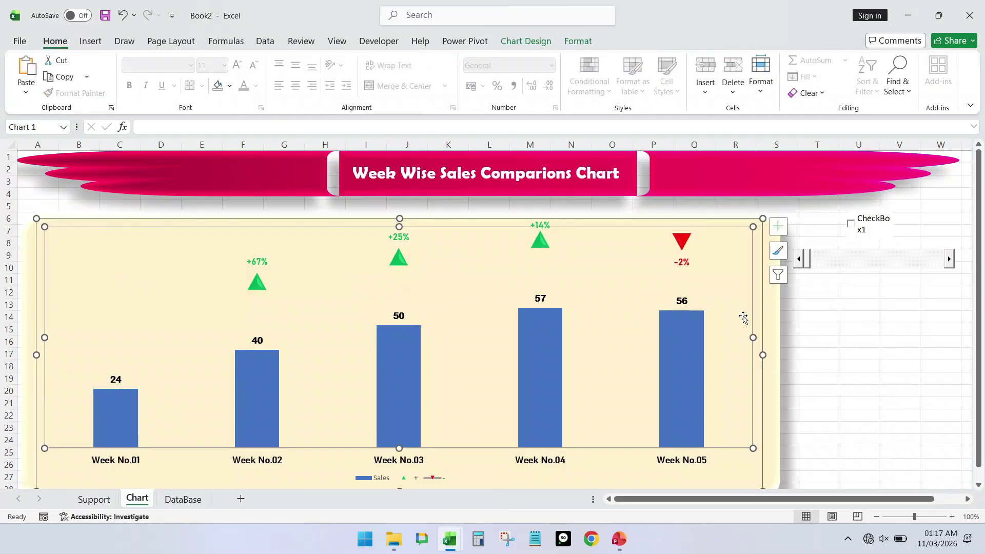
click(893, 365)
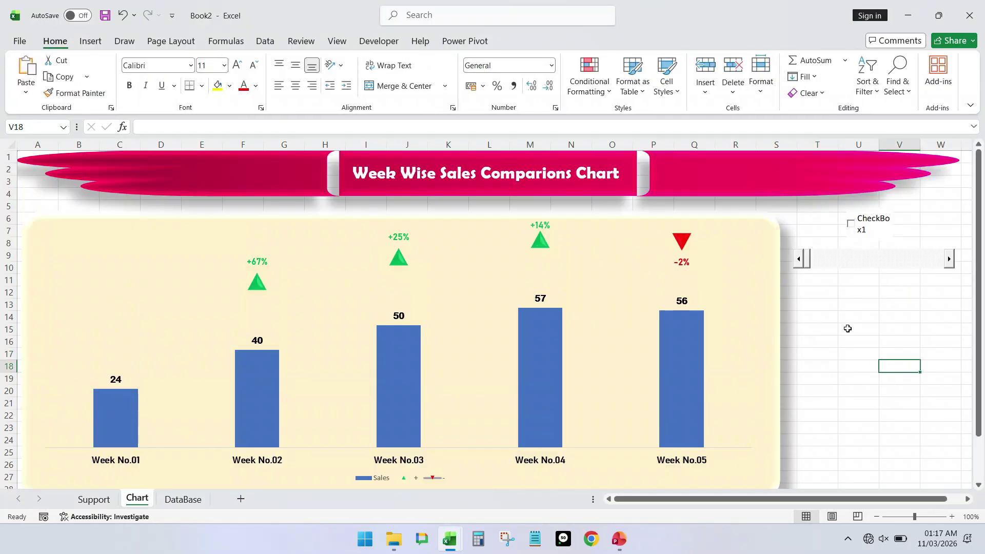
Draw a rectangle about 17.95 cm by 39.79 cm from the sheet's first cell, covering the whole dashboard area
click(91, 42)
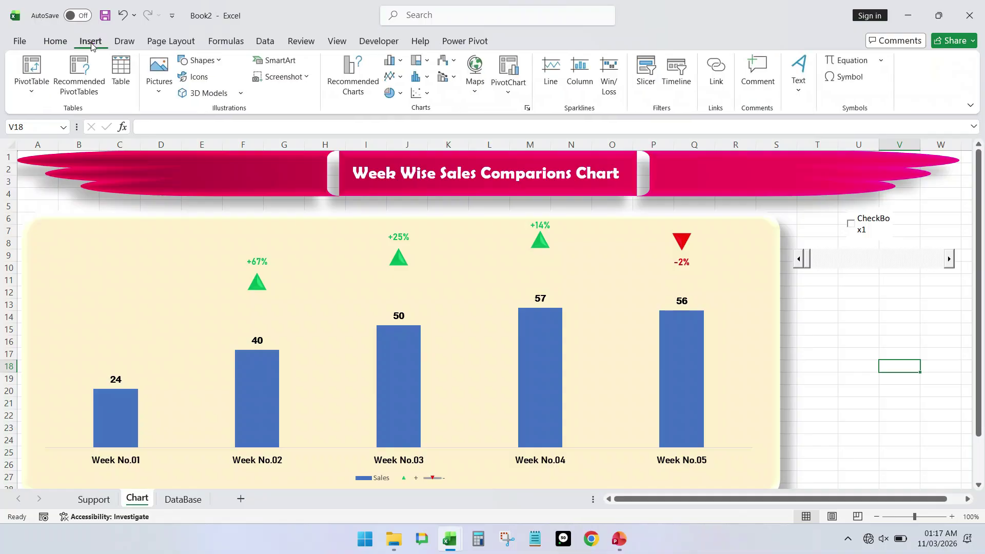
click(202, 60)
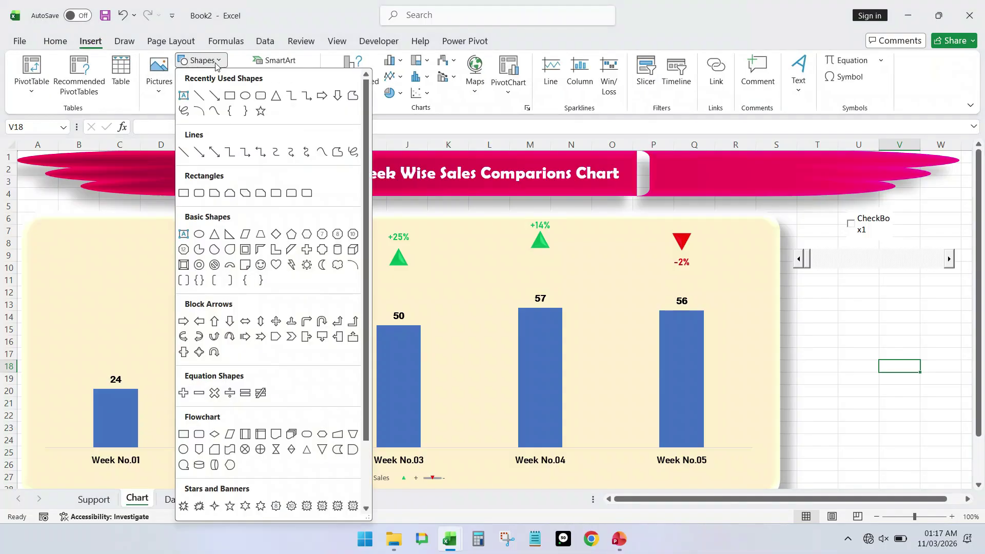
click(230, 98)
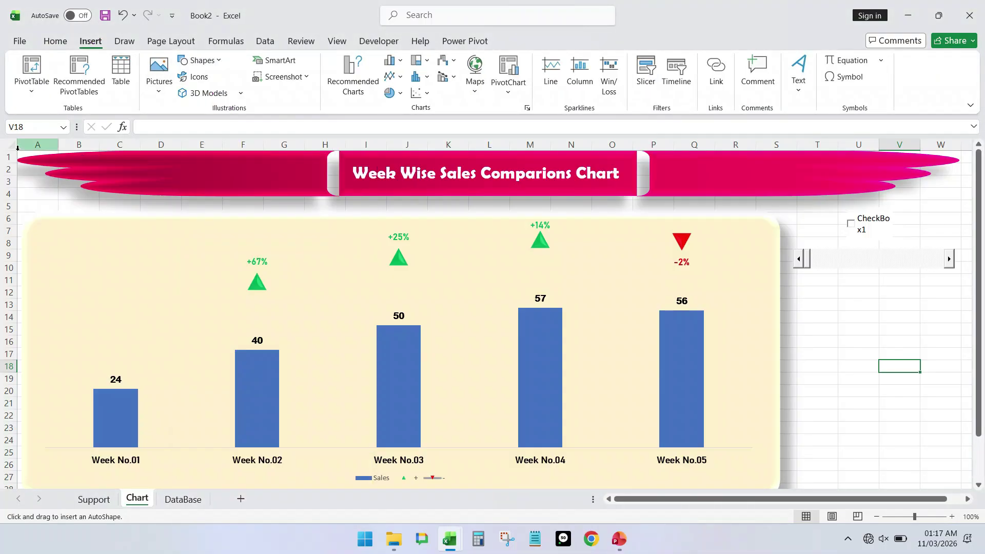
drag(18, 149, 967, 485)
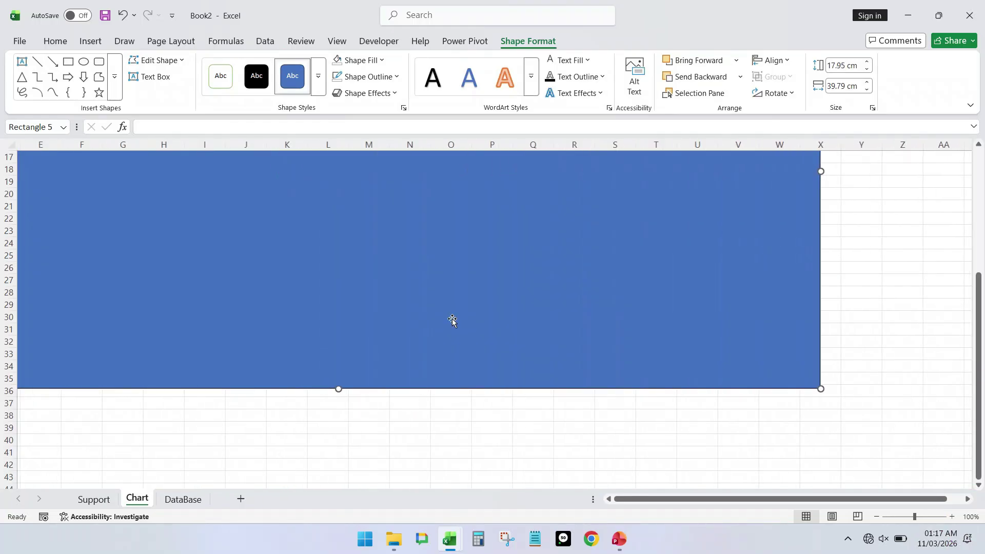
Fill the large rectangle with the lightest blue and a dark Linear Up gradient, and send it to the back
click(382, 60)
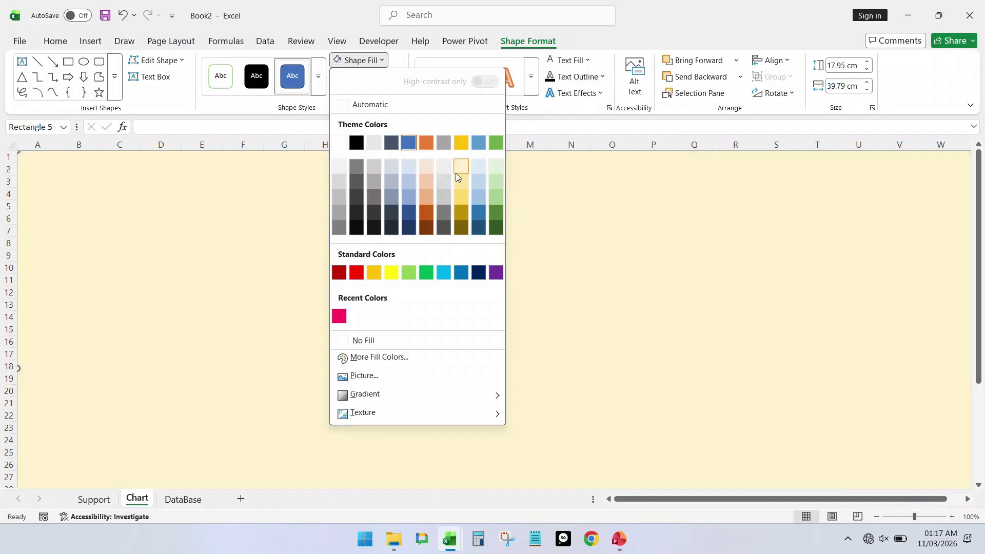
click(478, 167)
click(382, 60)
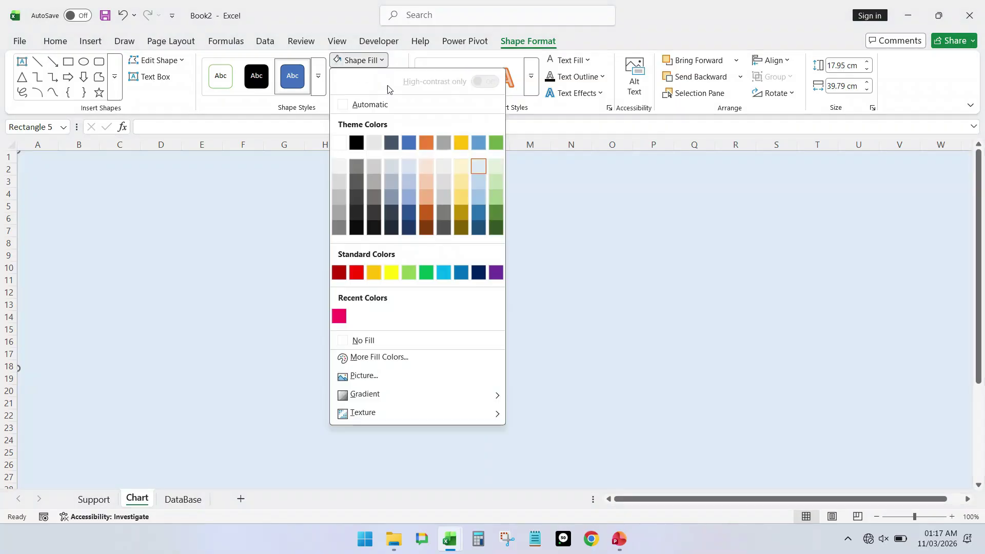
mouse_move(494, 395)
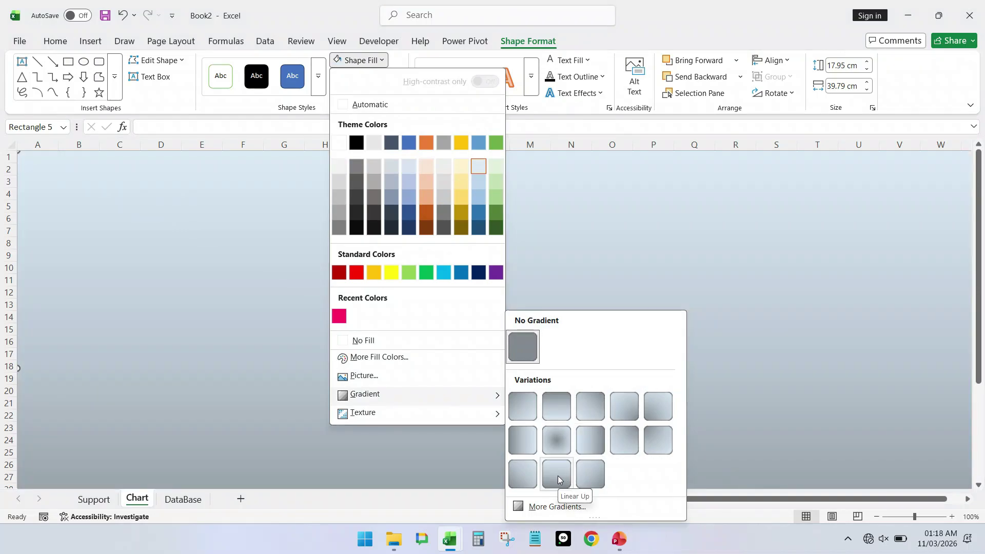
click(558, 479)
click(740, 76)
click(719, 114)
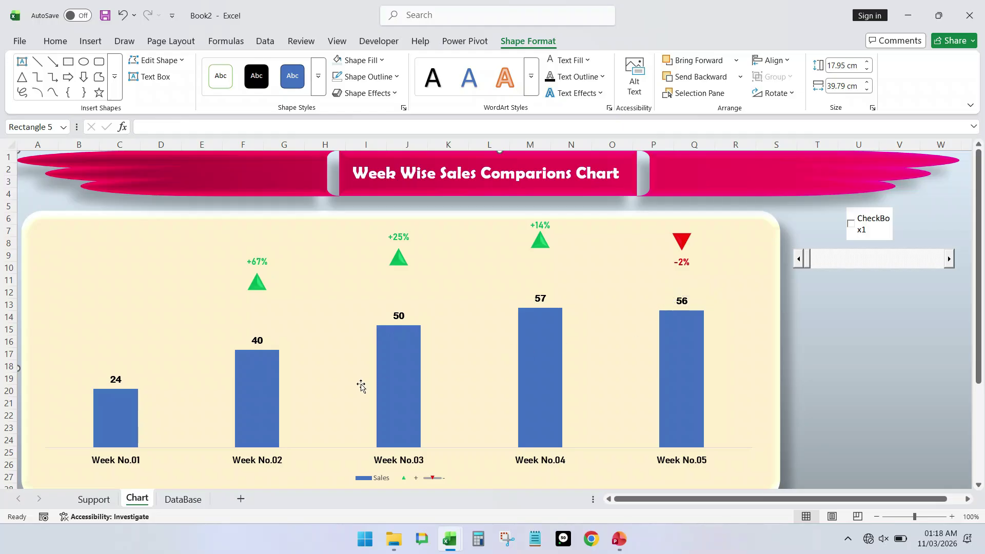
Raise the bottom edge of the gold panel and the chart together to shorten them slightly
scroll(474, 366, down, 3)
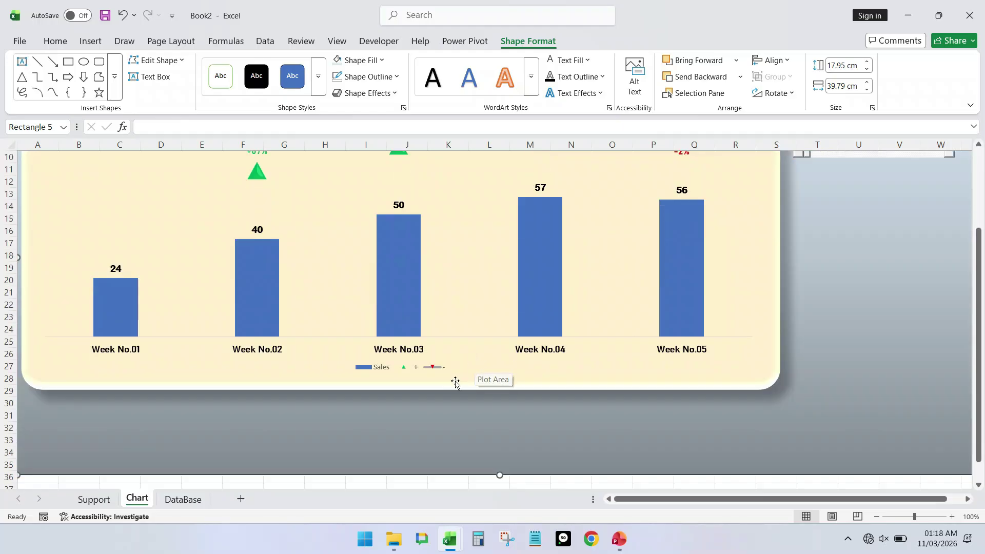
click(450, 377)
click(398, 383)
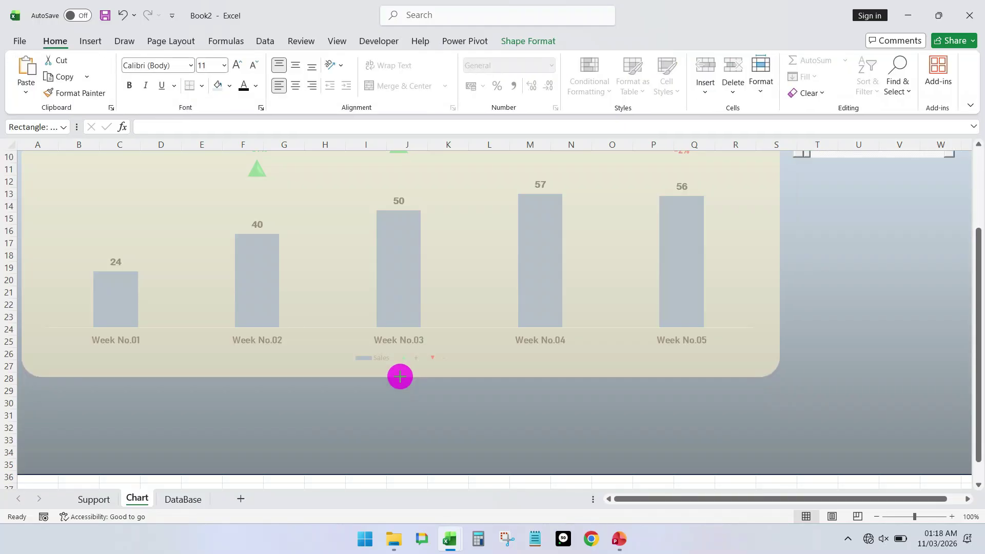
scroll(400, 377, up, 3)
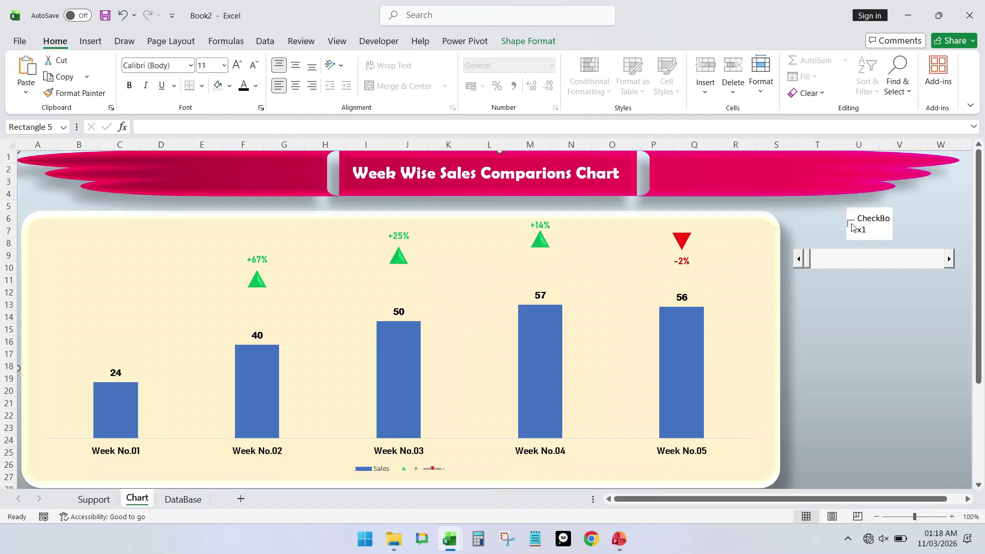
On the Support sheet, centre the week dates table in G18:I23 and give it all borders
click(94, 499)
drag(346, 367, 458, 427)
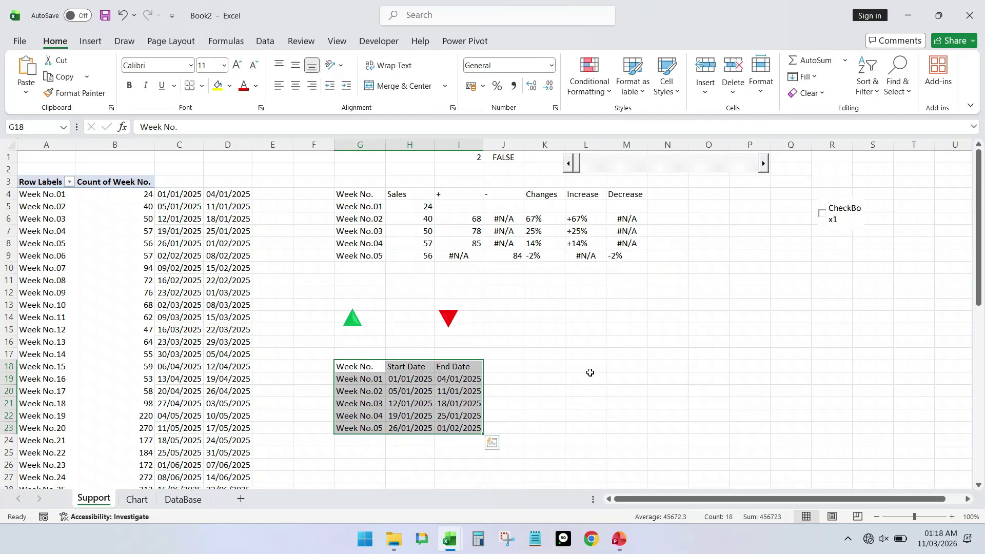
key(alt+h)
key(a)
key(c)
key(alt+h)
key(b)
key(a)
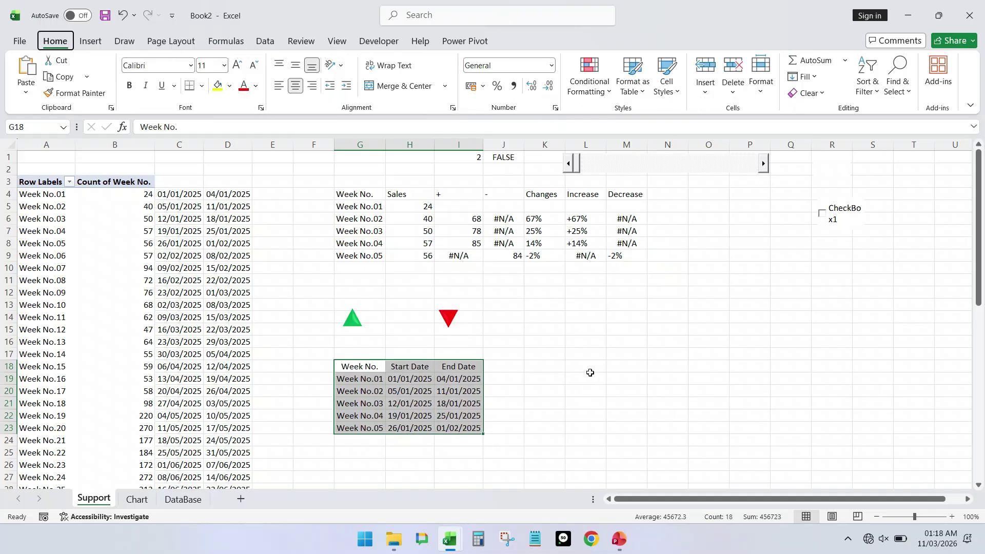
Add thick outside borders to the week dates table in G18:I23
key(alt+h)
key(b)
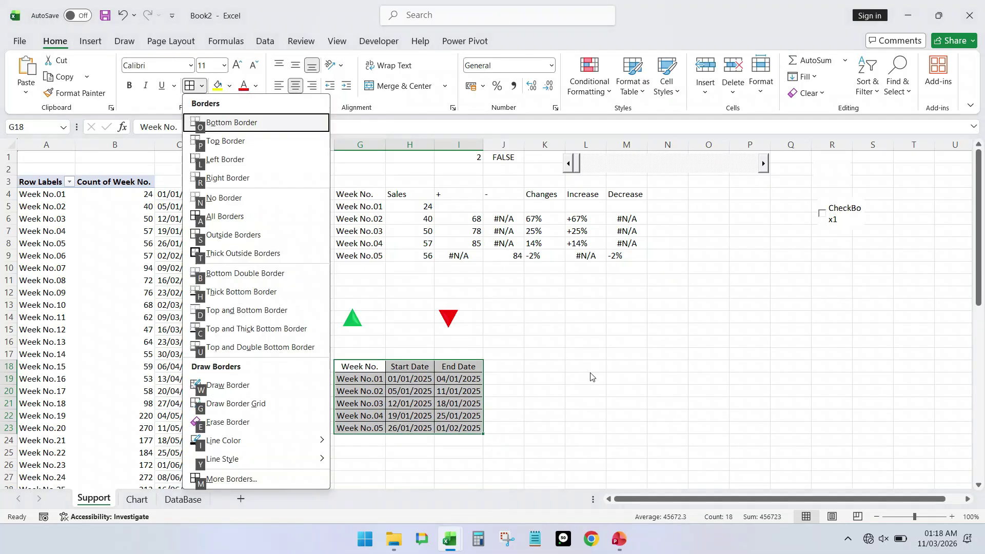
key(t)
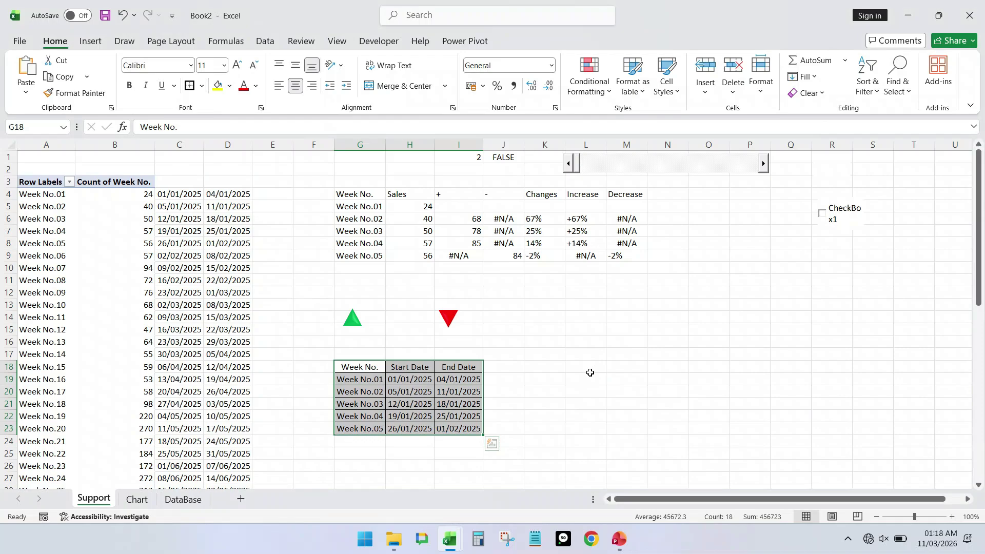
Give the dates table's header row G18:I18 thick outside borders and make it bold
key(shift+Up)
key(shift+Up)
key(shift+Up)
key(shift+Up)
key(shift+Up)
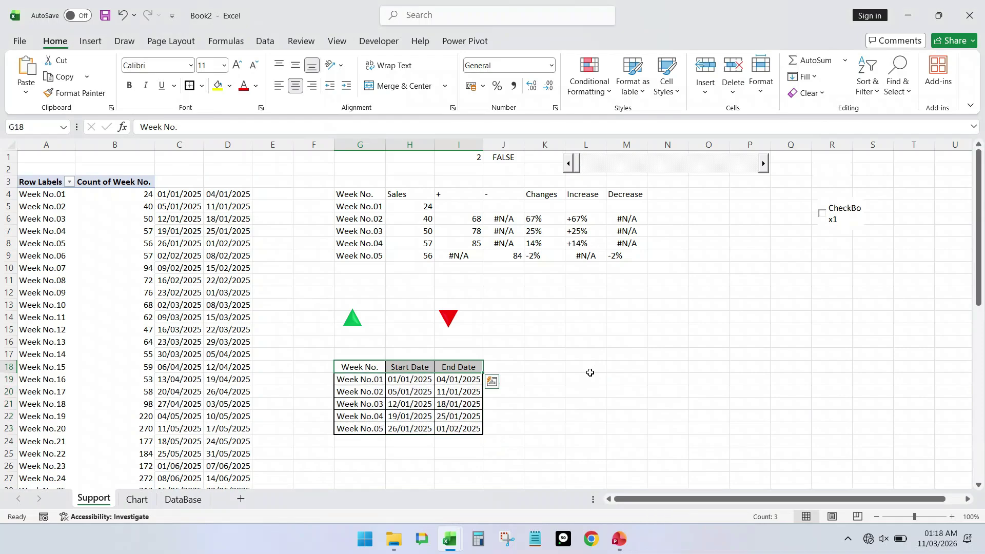
key(alt+h)
key(b)
key(t)
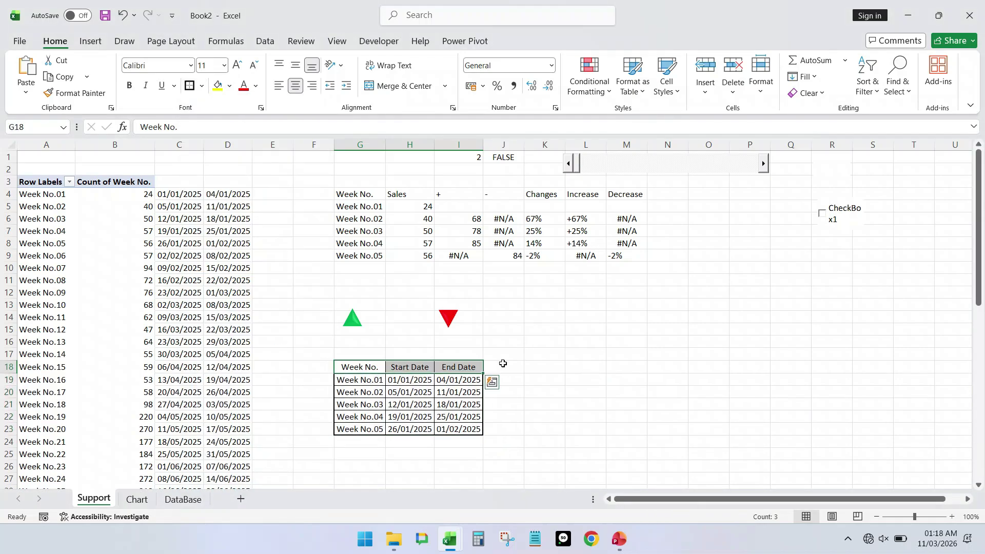
key(ctrl+b)
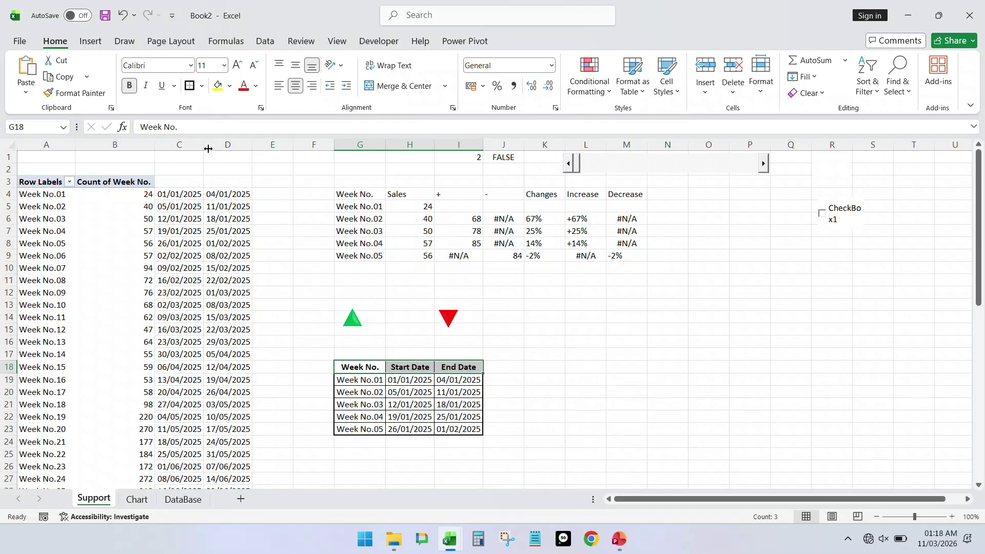
click(536, 390)
click(589, 359)
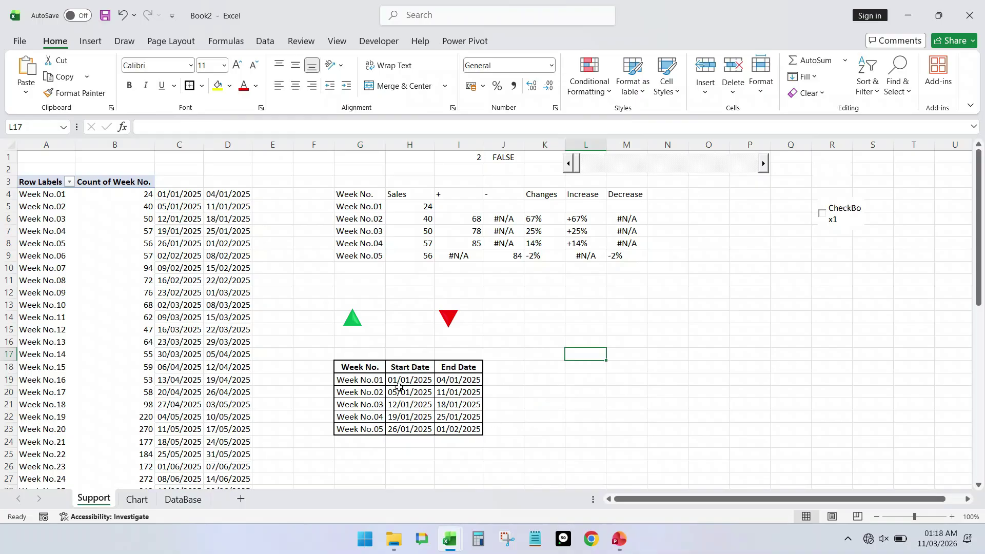
Copy the dates table G18:I23 and paste it as a linked picture at Q40 on the Chart sheet
drag(368, 367, 465, 435)
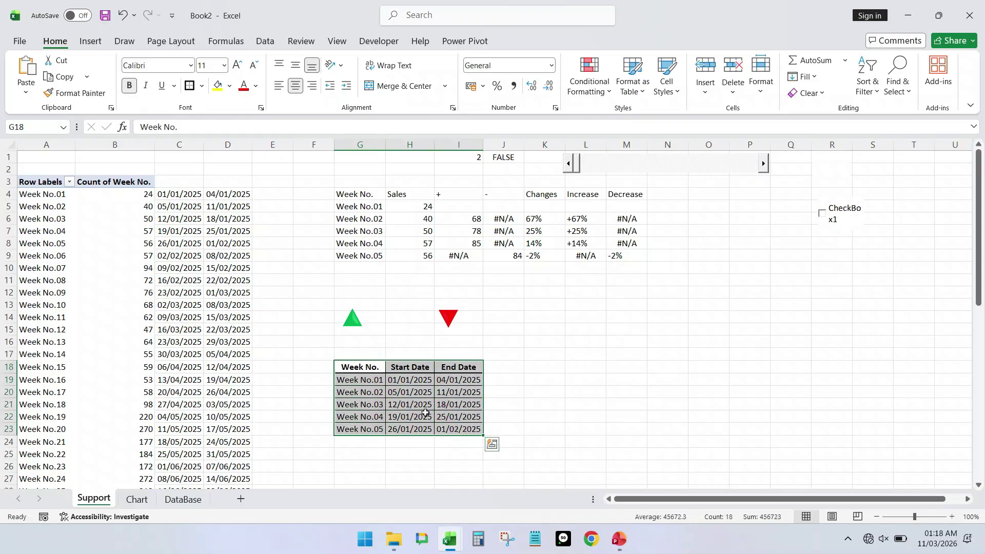
key(ctrl+c)
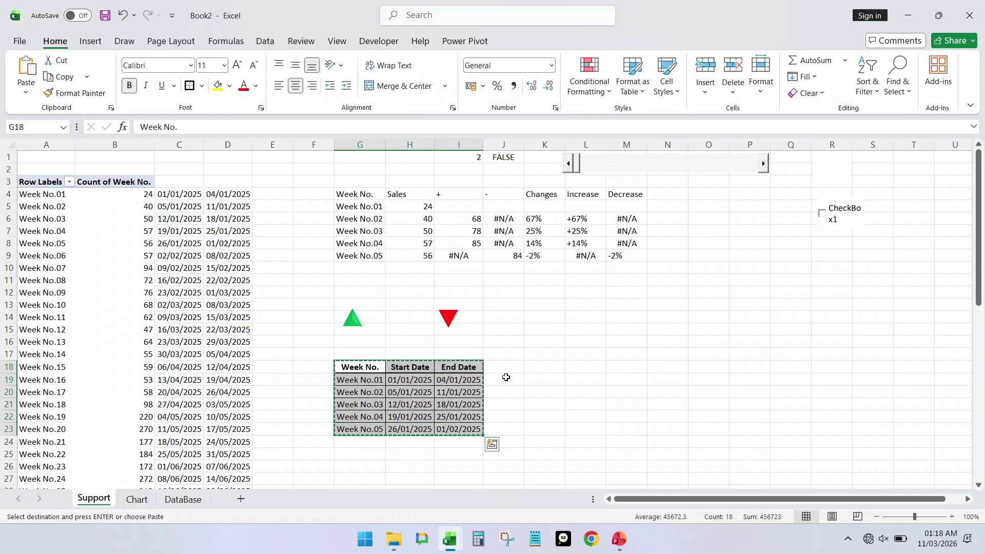
key(alt+Tab)
key(alt+Tab)
click(137, 498)
scroll(689, 389, down, 9)
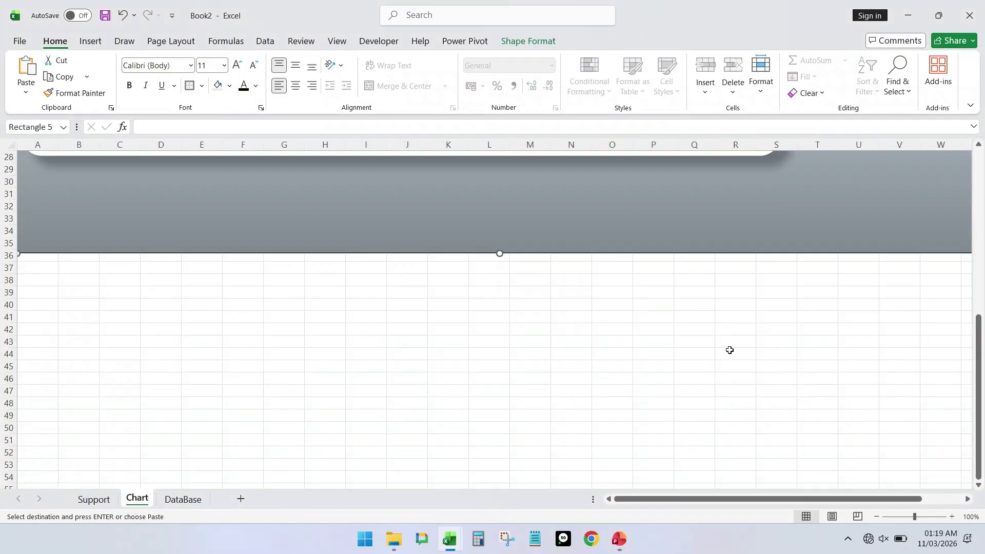
click(704, 304)
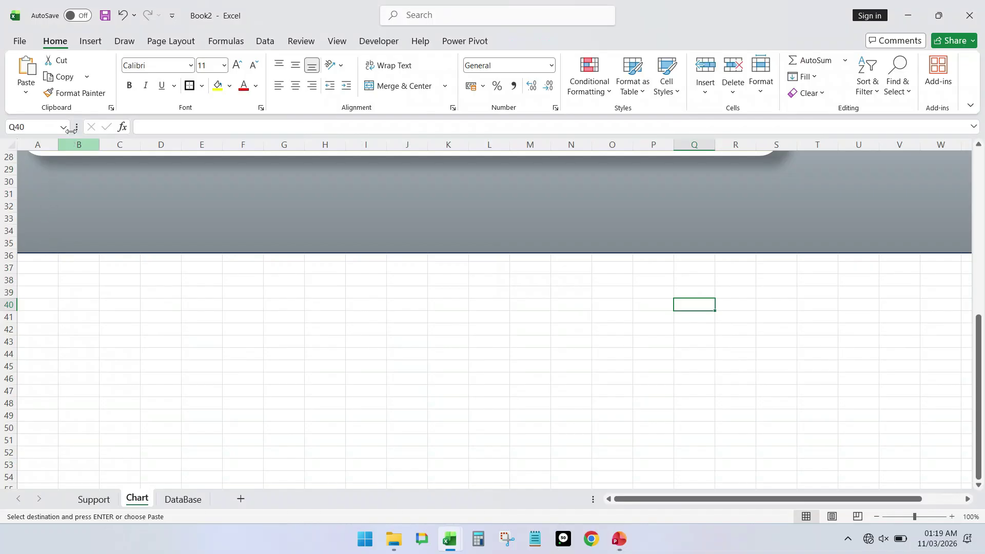
click(26, 93)
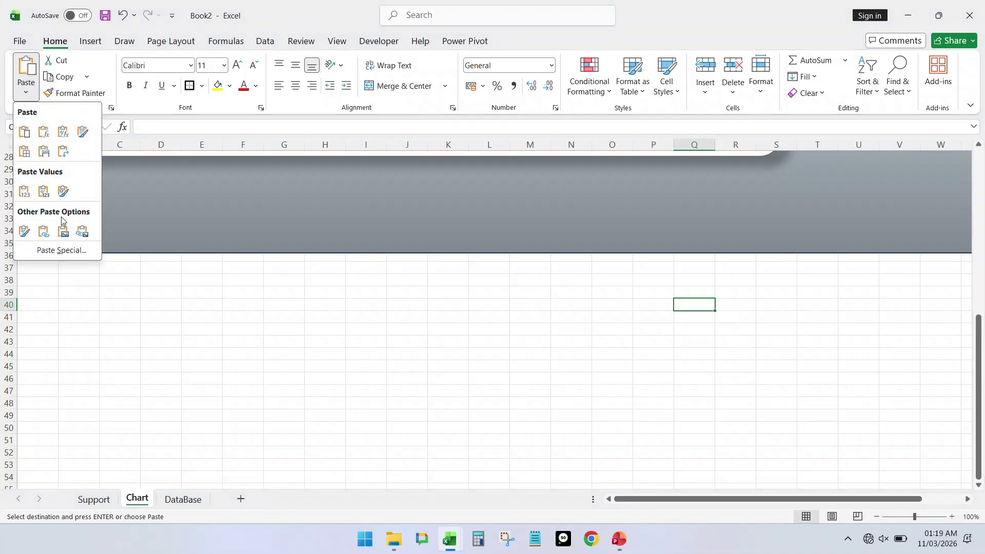
click(82, 234)
click(719, 413)
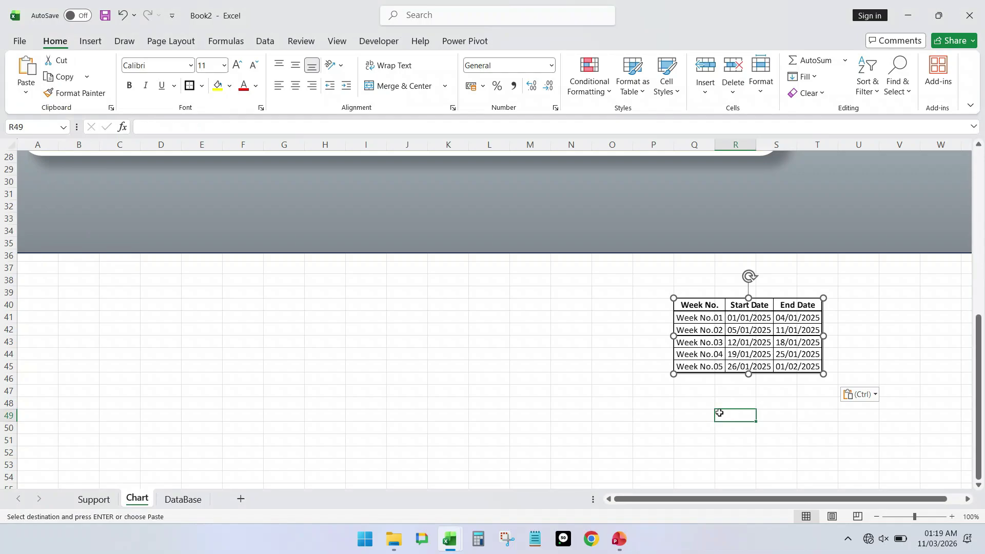
Move the linked dates picture beside the chart, below the scroll bar, and test it by scrolling the weeks forward and back
scroll(719, 413, up, 2)
drag(719, 431, 841, 221)
scroll(842, 330, up, 7)
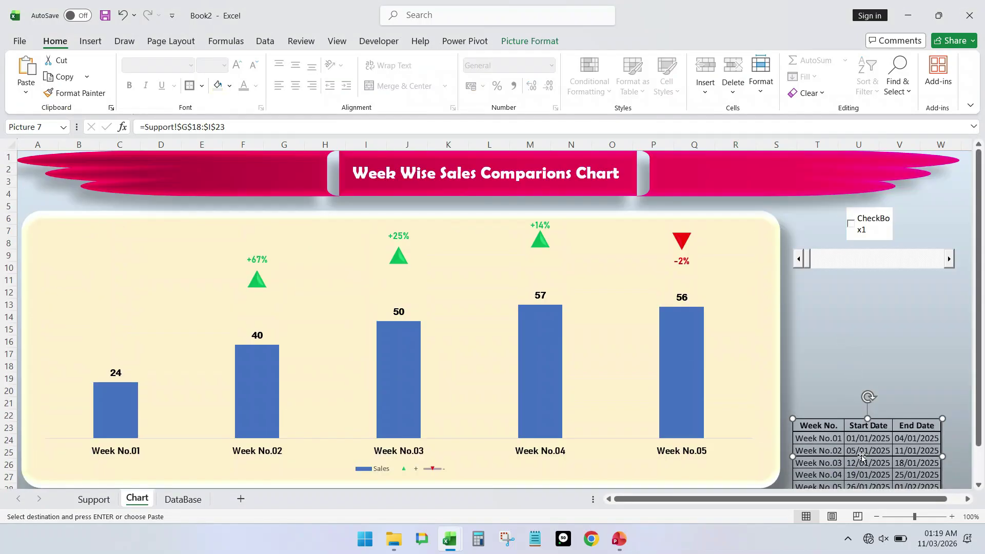
drag(861, 457, 869, 338)
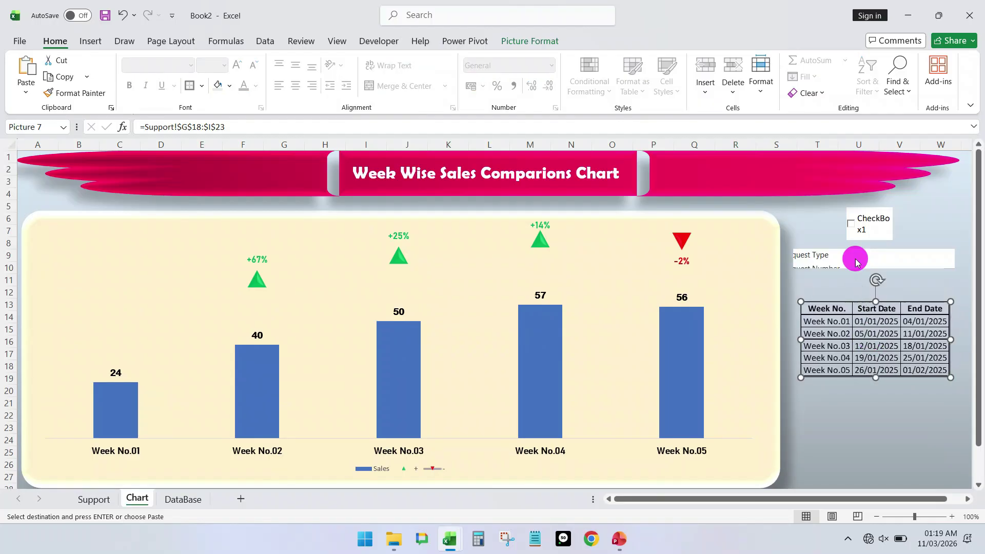
click(856, 262)
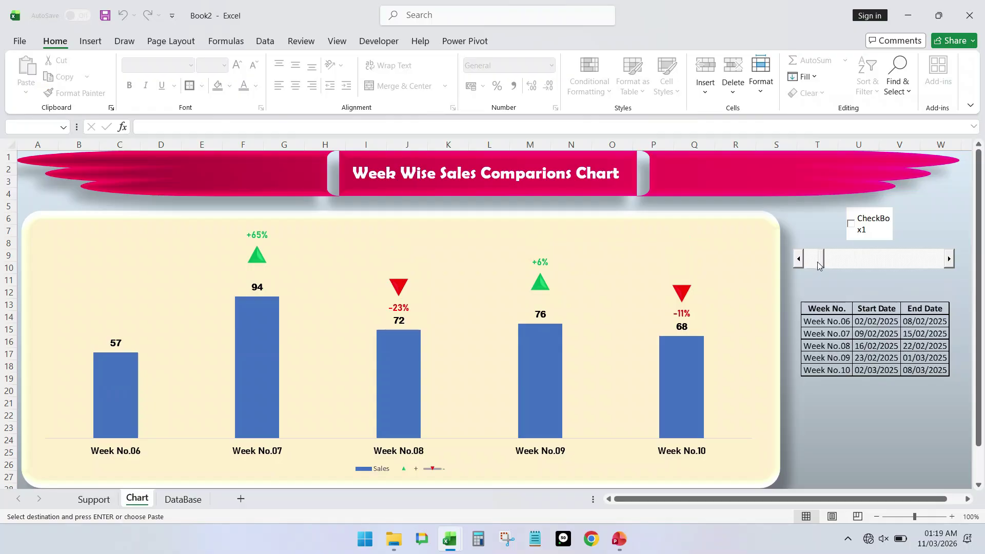
drag(817, 261, 805, 259)
Enlarge the linked dates picture to about 4.3 cm high and 6.58 cm wide
click(861, 345)
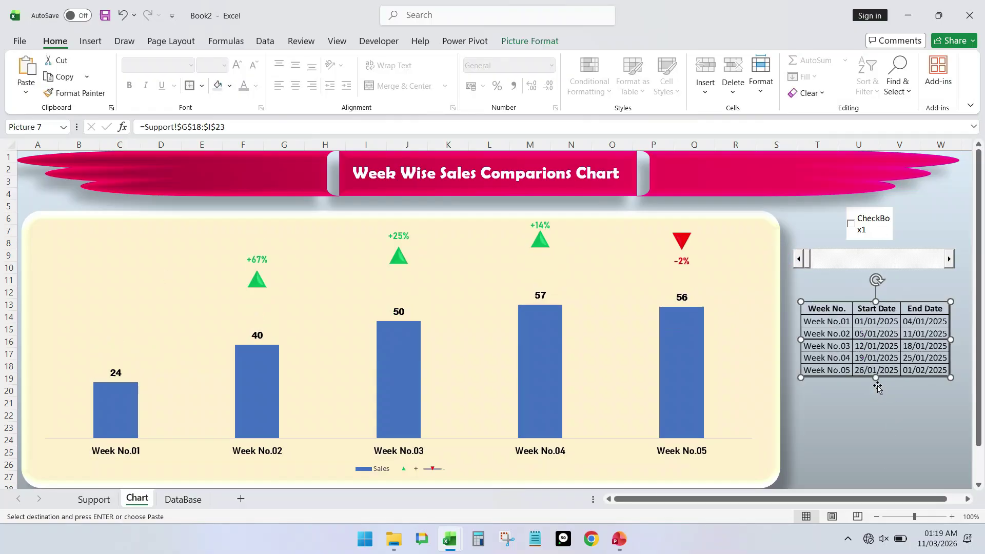
drag(876, 378, 875, 406)
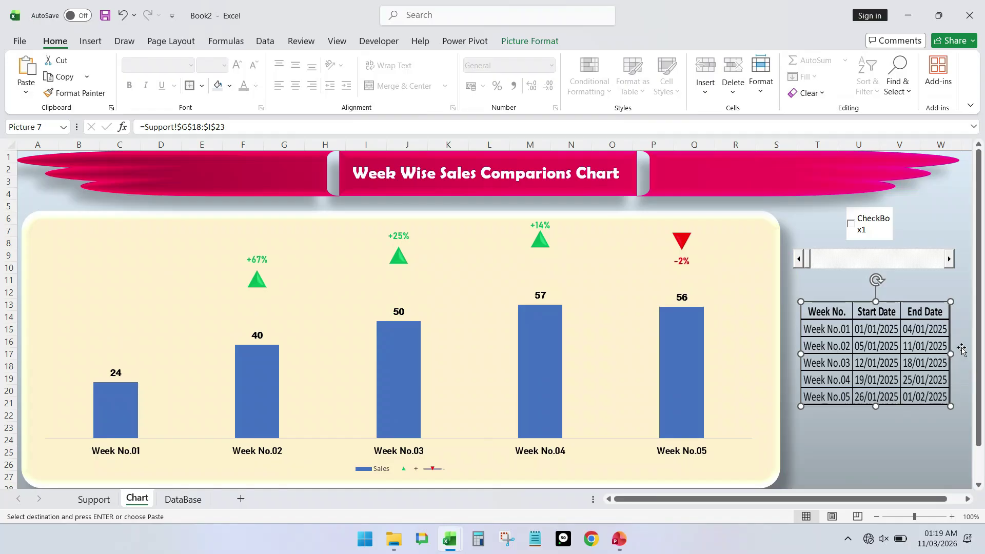
drag(952, 351, 962, 351)
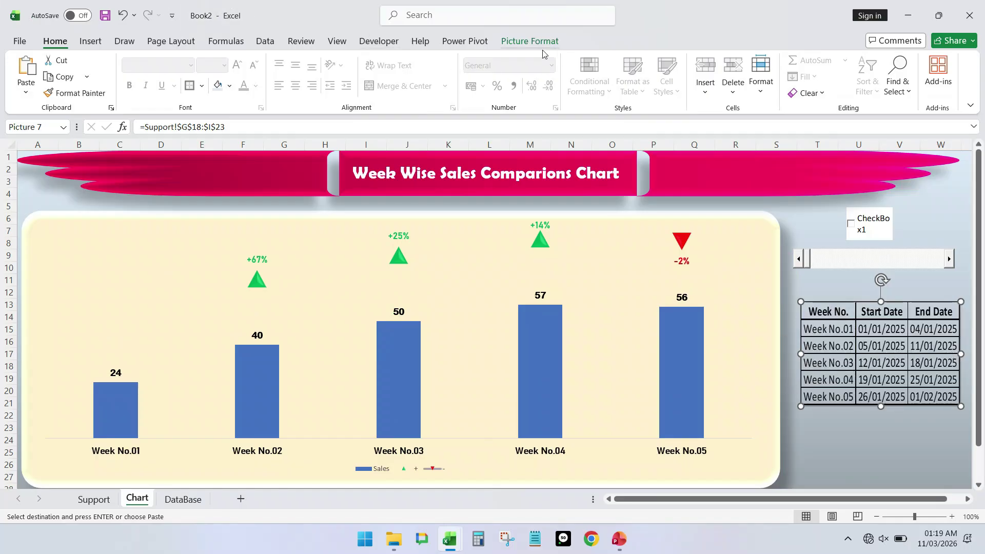
Apply the black reflected bevel picture style to the dates picture and nudge it slightly up and left
click(523, 44)
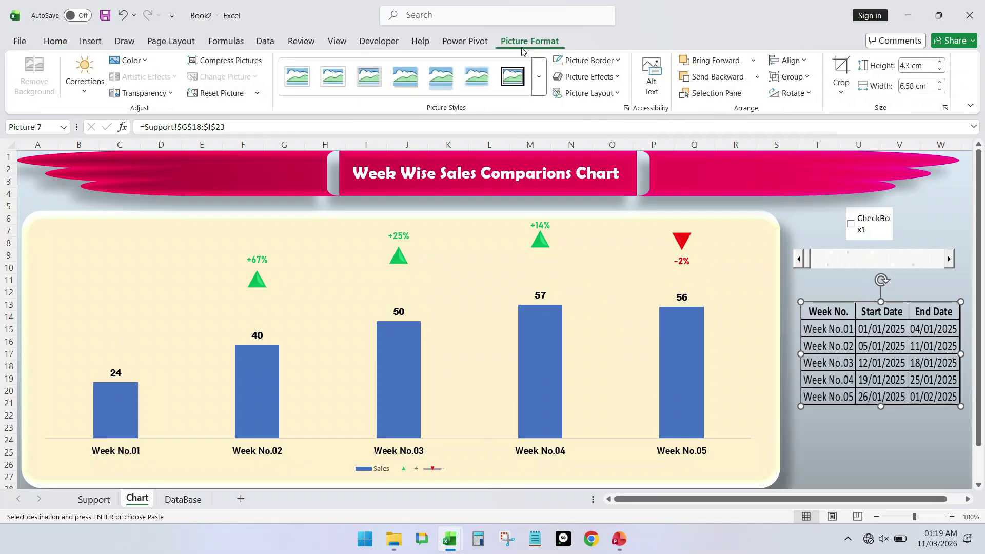
click(538, 78)
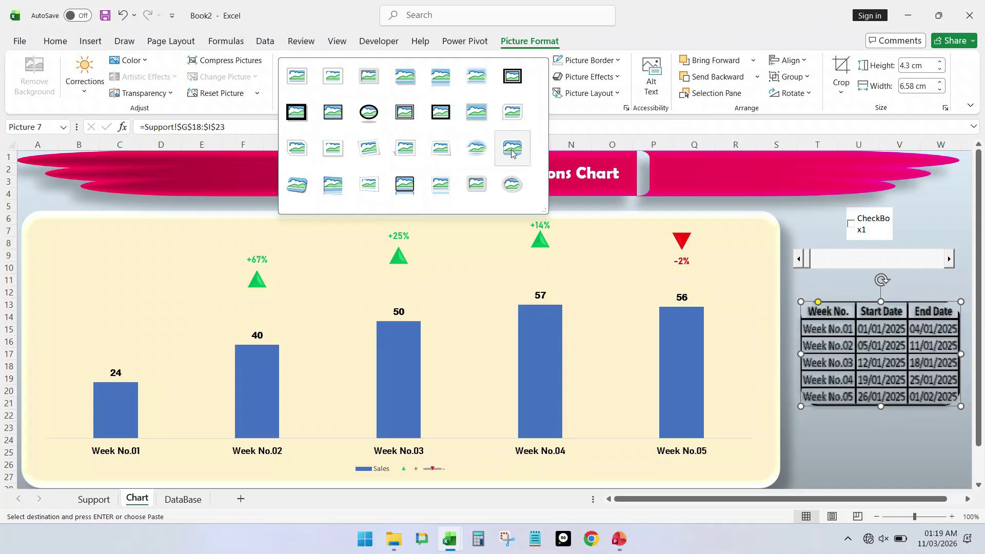
click(403, 189)
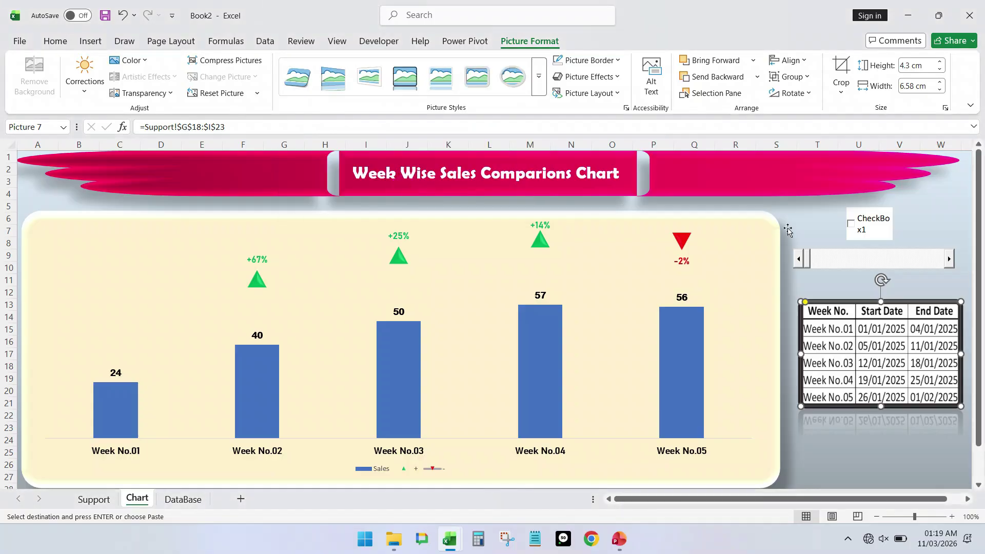
click(897, 443)
drag(857, 370, 852, 368)
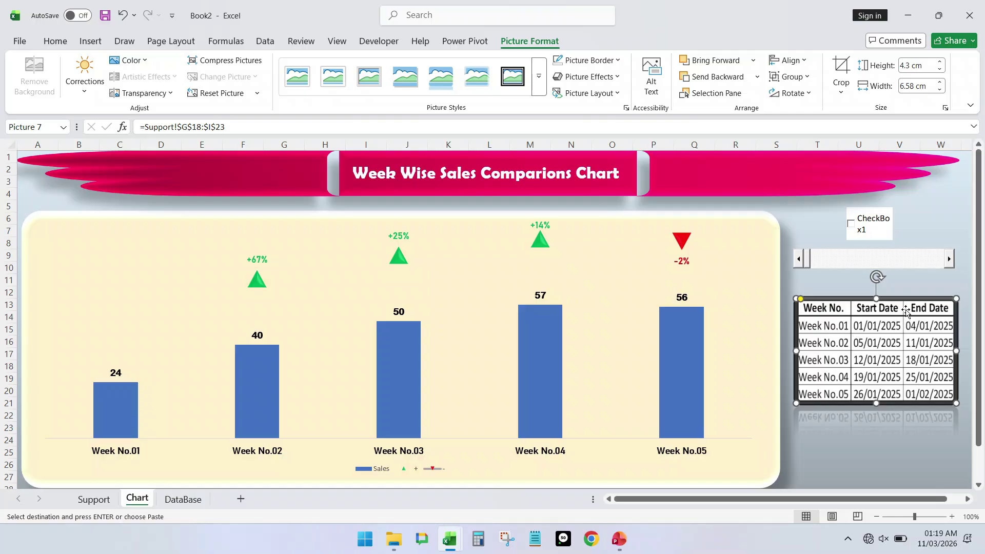
Scroll the chart forward several weeks and back to Week No.01 to check the linked dates table
click(950, 259)
click(950, 259)
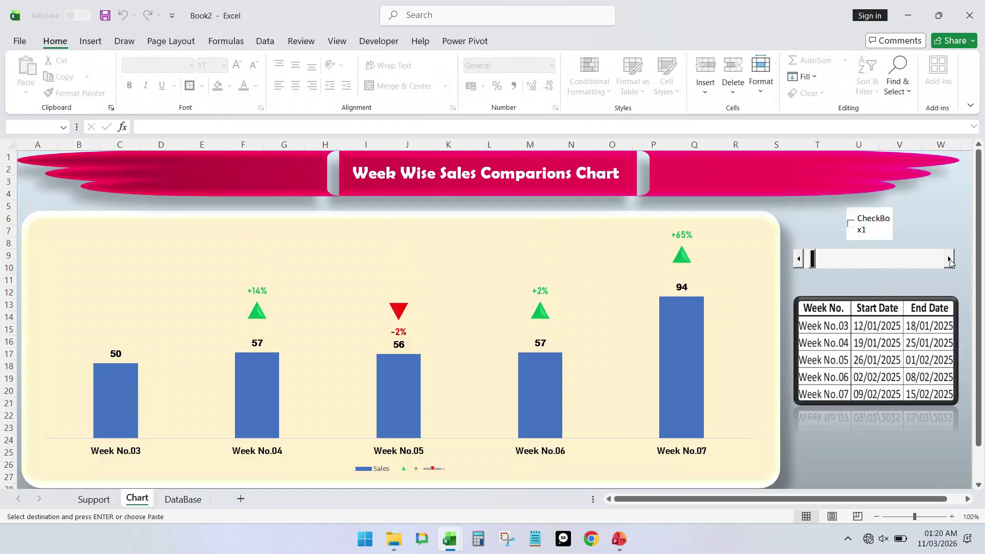
click(949, 259)
click(949, 260)
click(949, 259)
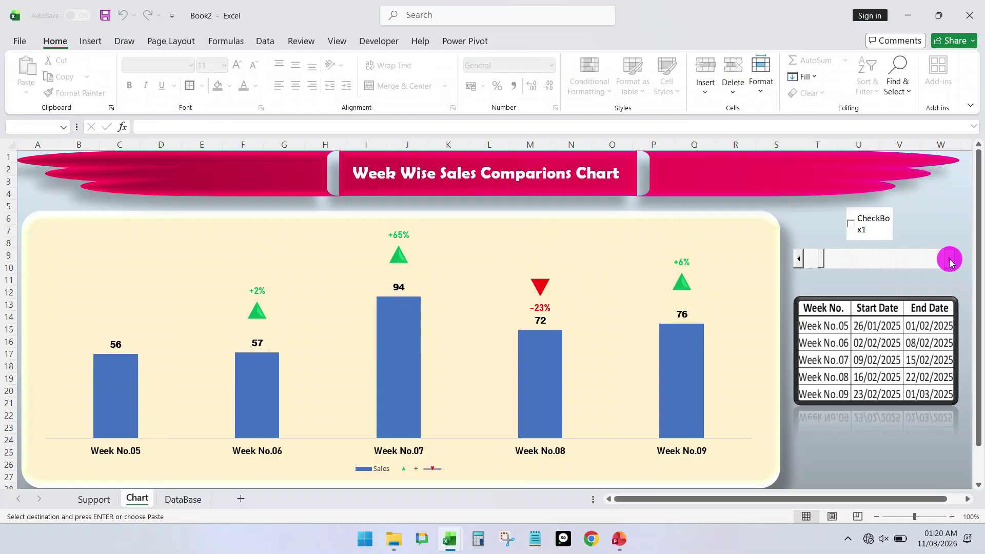
click(807, 259)
click(807, 259)
click(877, 433)
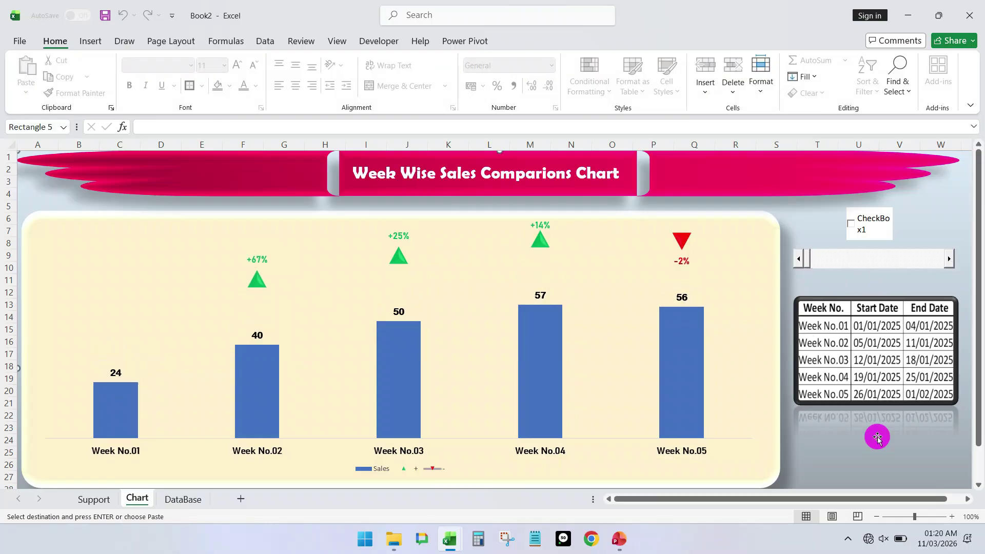
Turn on Design Mode and shorten the check box above the scroll bar to a height of about 21
click(870, 221)
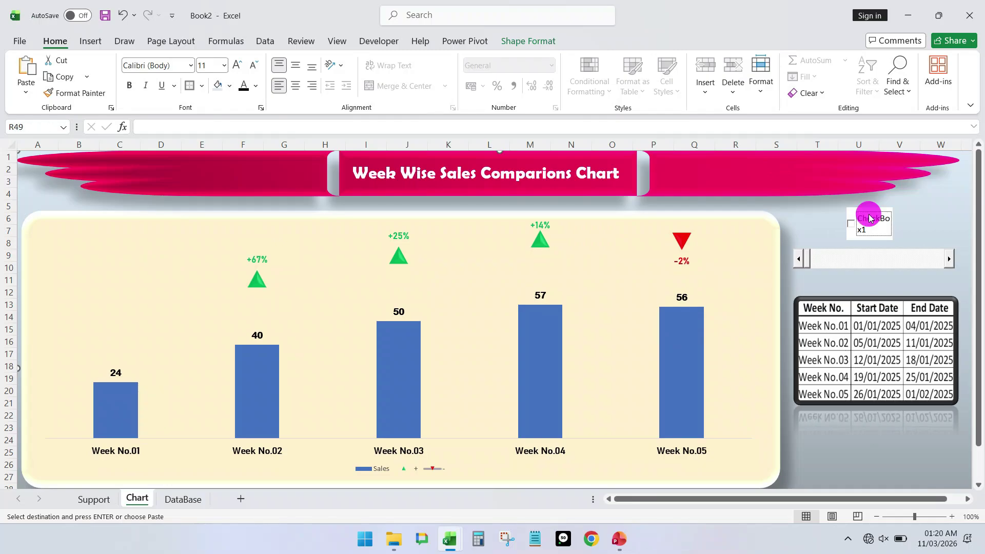
click(862, 230)
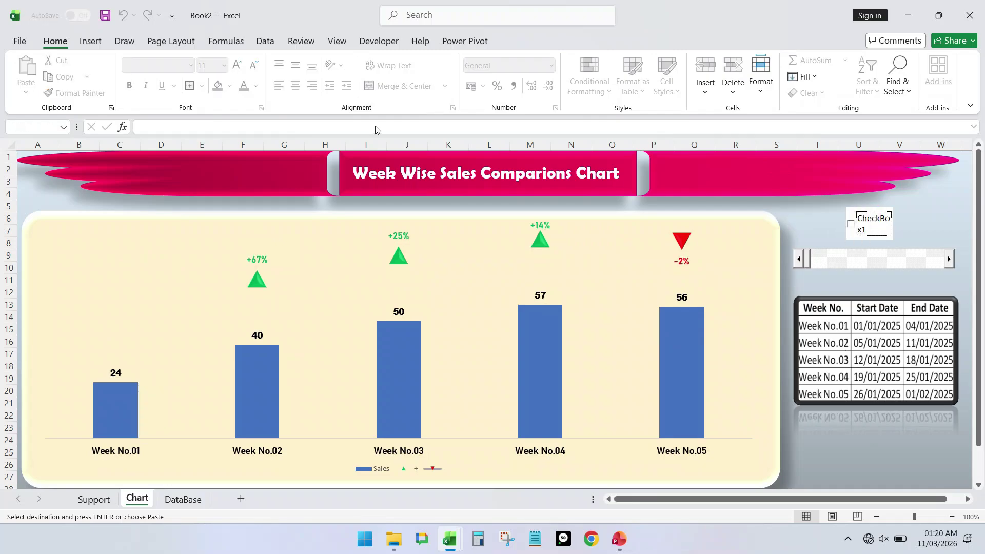
click(380, 42)
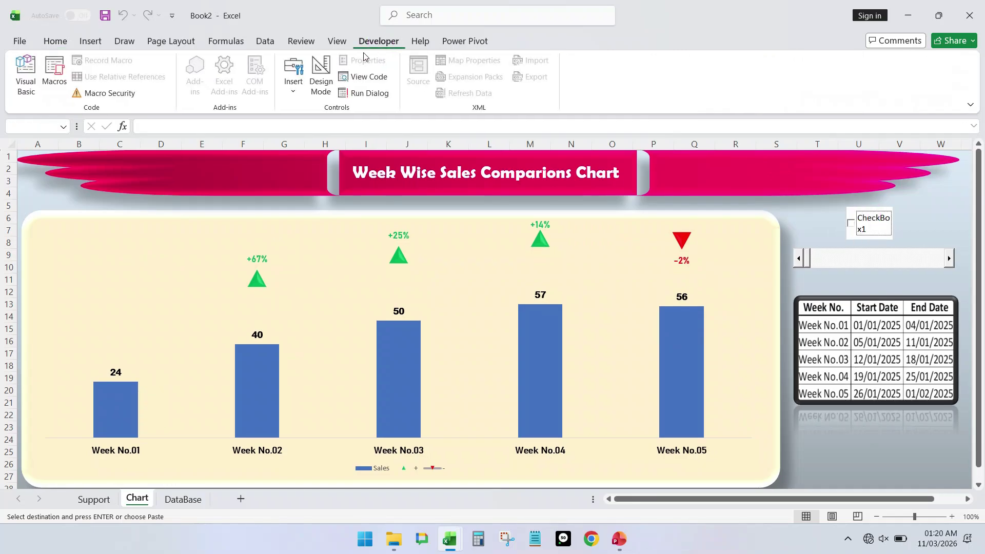
click(321, 74)
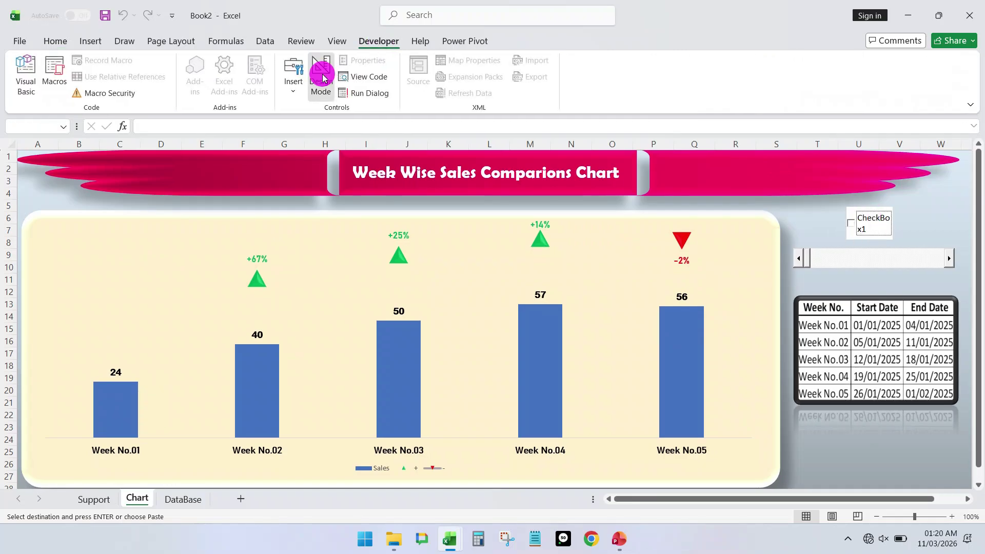
click(860, 218)
drag(868, 207, 869, 221)
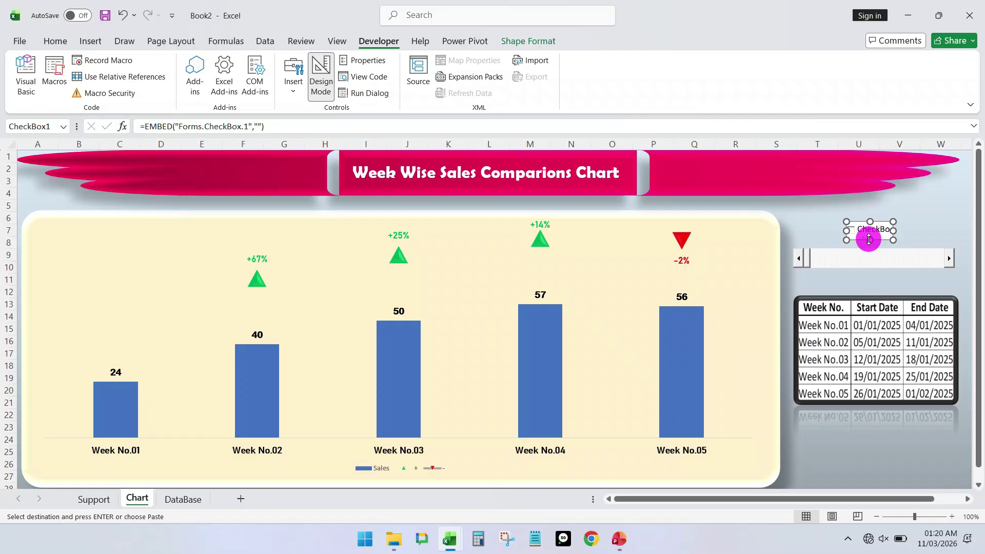
Replace the check box's caption with "-" in its properties
click(361, 63)
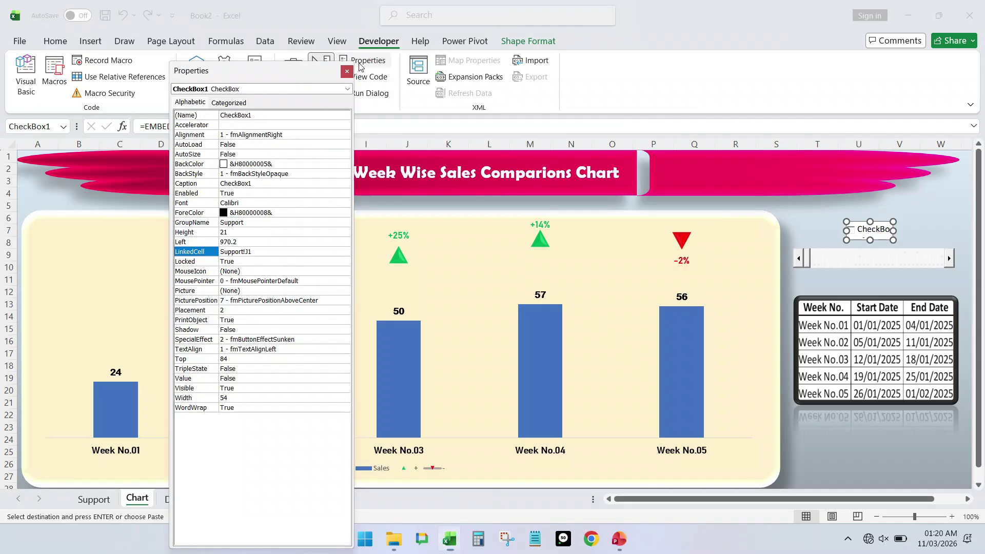
click(260, 186)
click(210, 188)
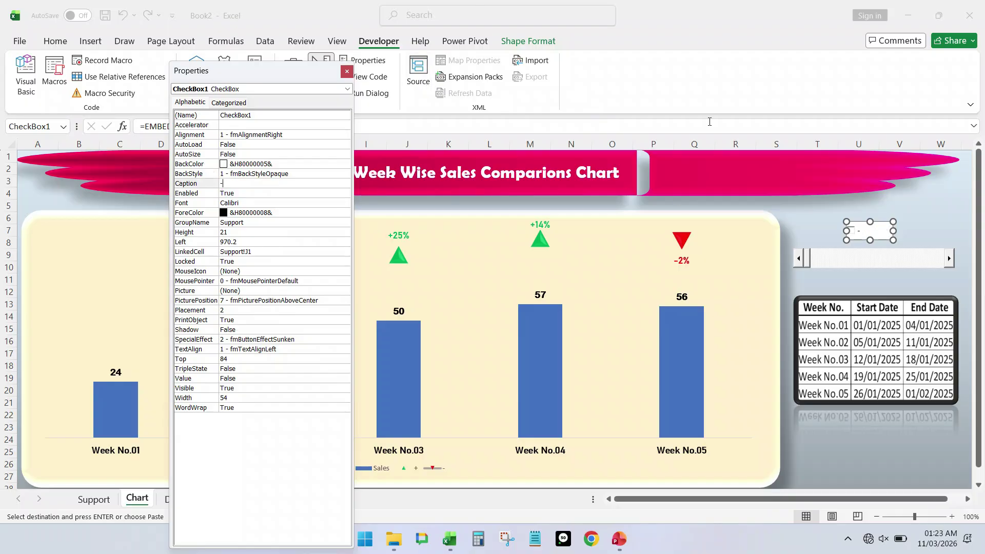
click(276, 491)
click(346, 71)
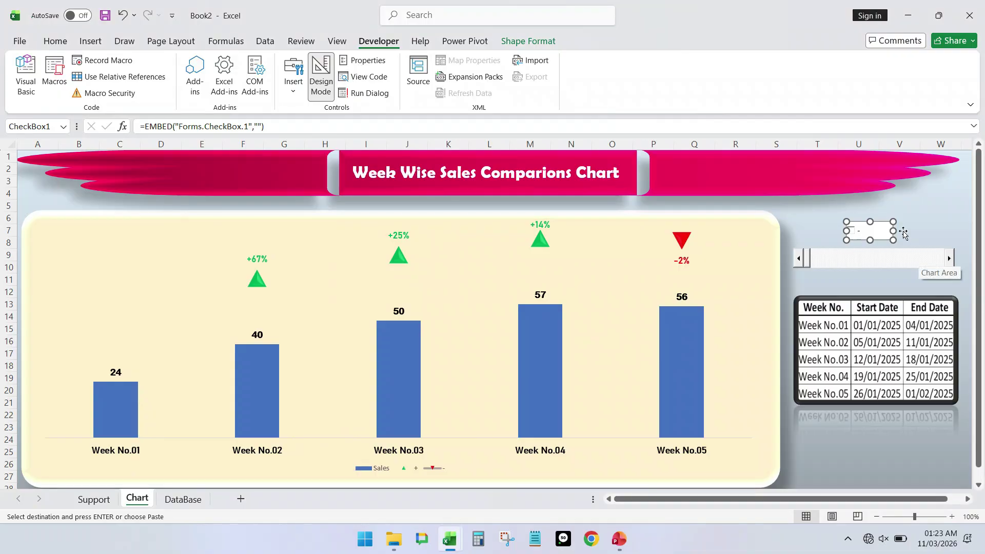
Narrow the check box above the scroll bar so that only its tick square remains
drag(879, 228, 857, 231)
click(871, 234)
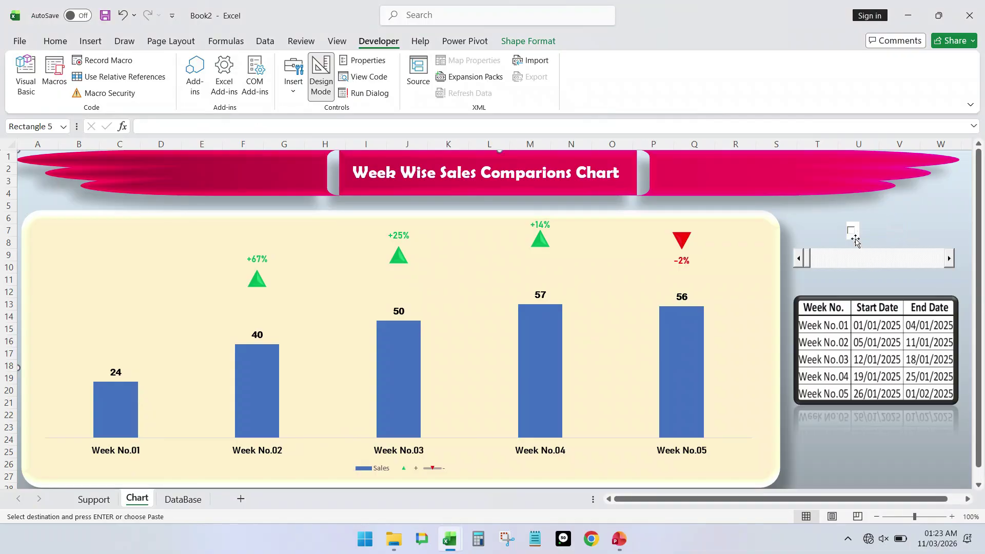
click(855, 240)
click(857, 220)
On the Support sheet, move the scroll bar to the right, clear of cell K1 and its neighbours
click(95, 500)
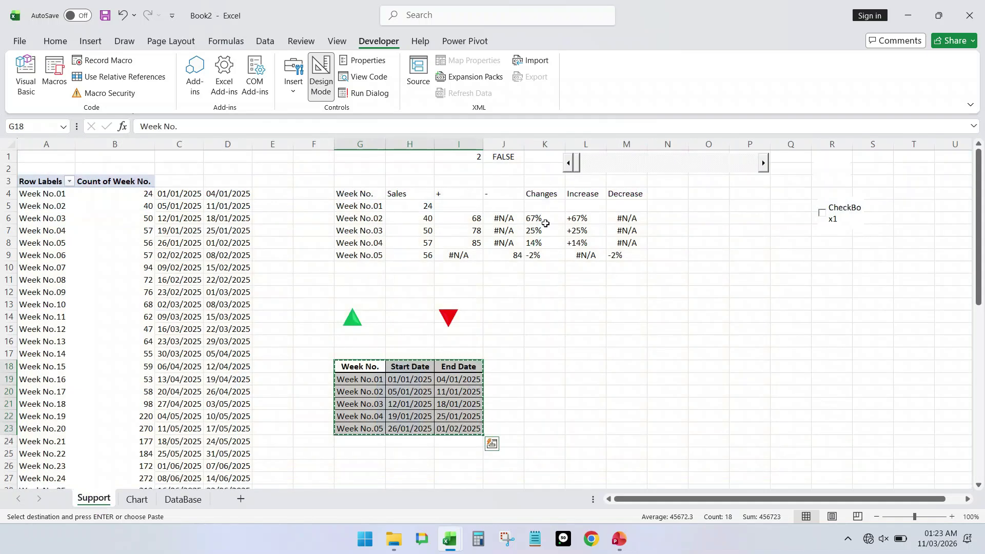
click(618, 163)
drag(625, 163, 697, 169)
Enter =IF(J1=TRUE,"In %", "In Values") in cell K1 of the Support sheet
click(543, 157)
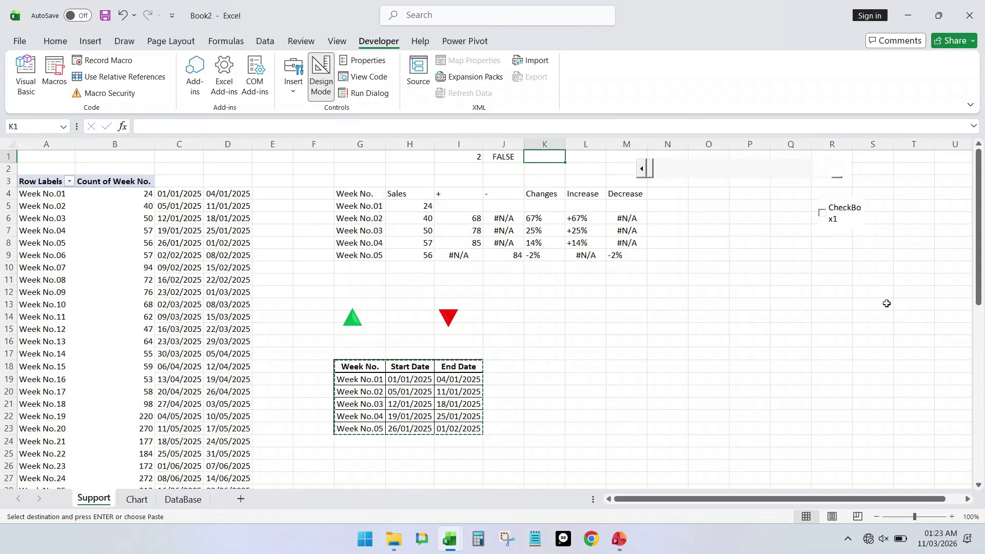
text(=IF()
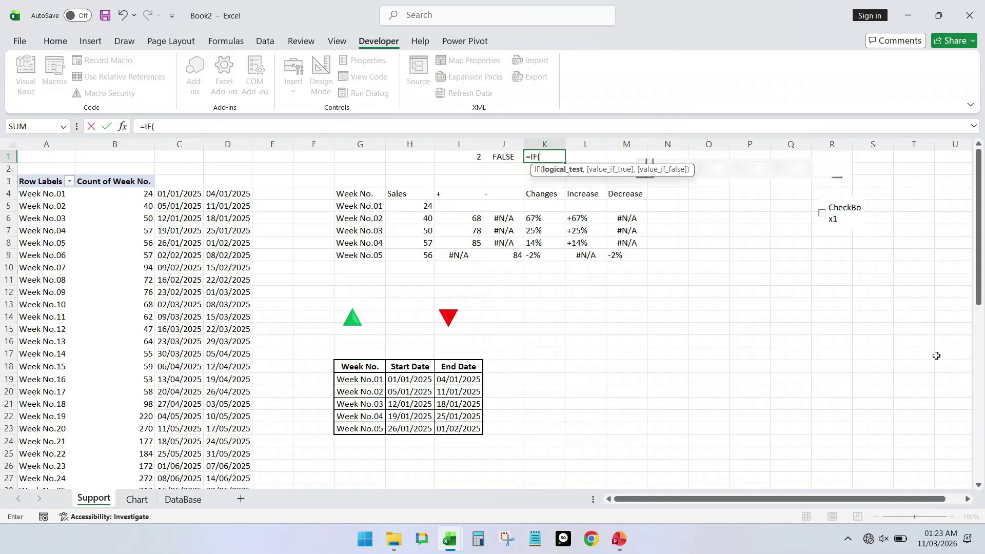
click(496, 161)
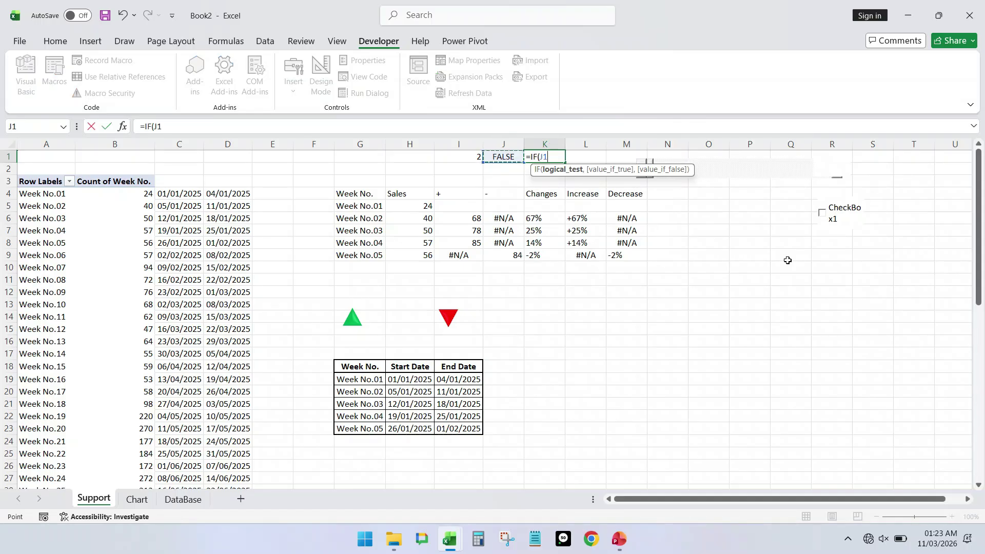
text(=)
text(TRUE,"In %)
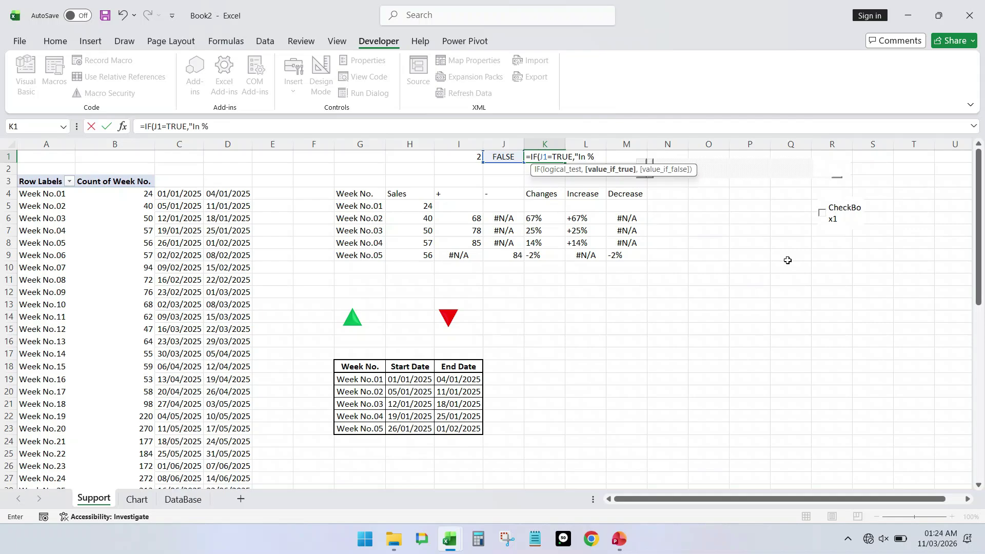
text(", "In Values)
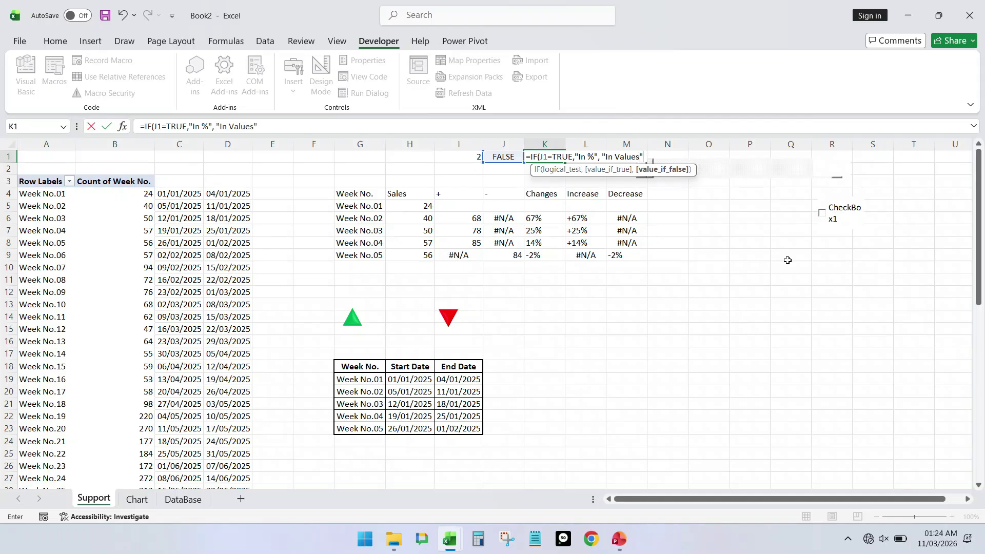
text())
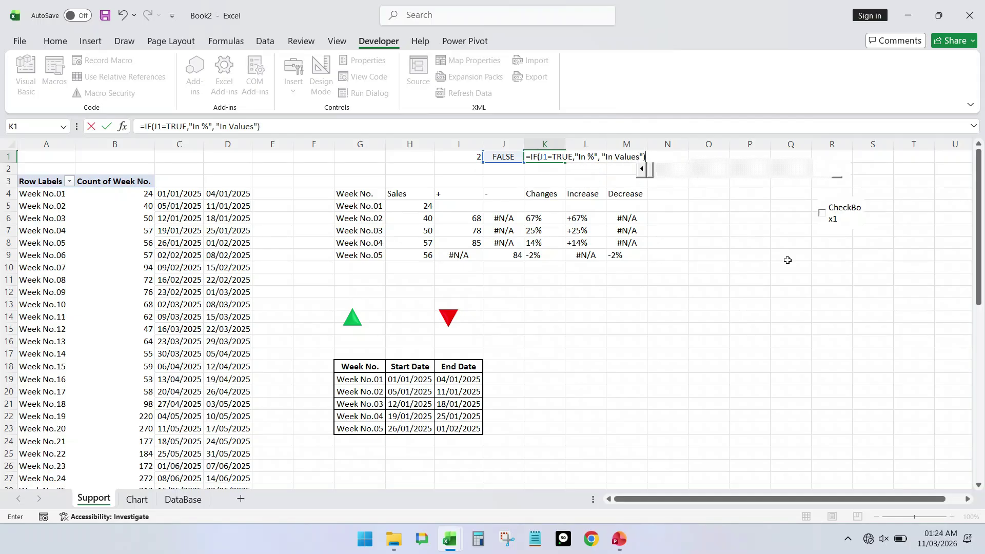
key(Return)
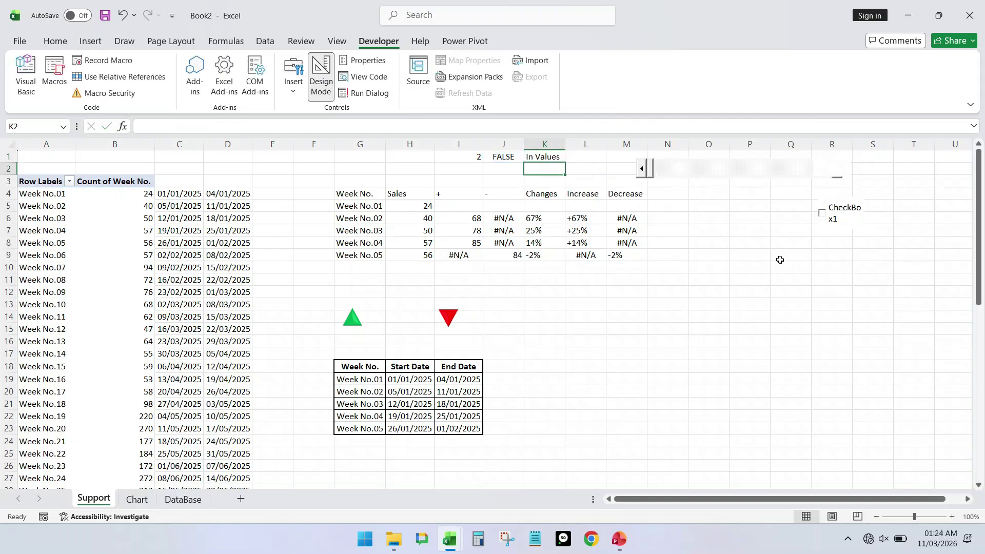
click(552, 152)
On the Chart sheet, draw a rectangle about 2.77 cm wide and 0.74 cm high just right of the check box
click(165, 497)
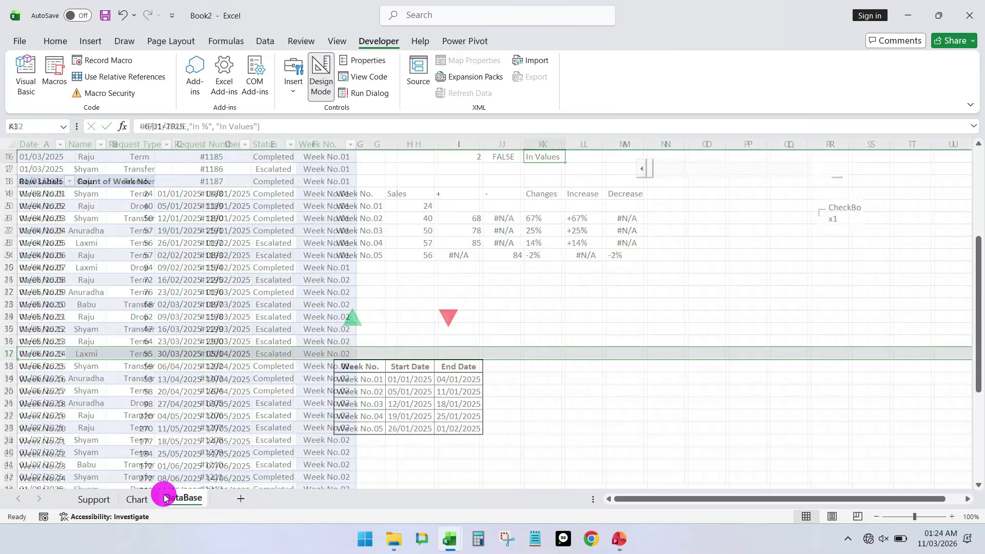
click(136, 499)
click(265, 41)
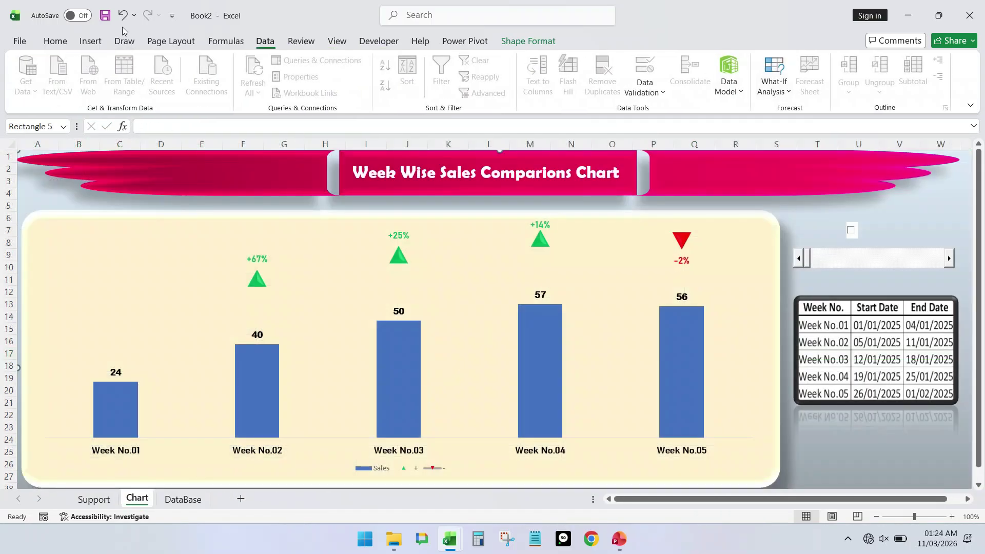
click(82, 41)
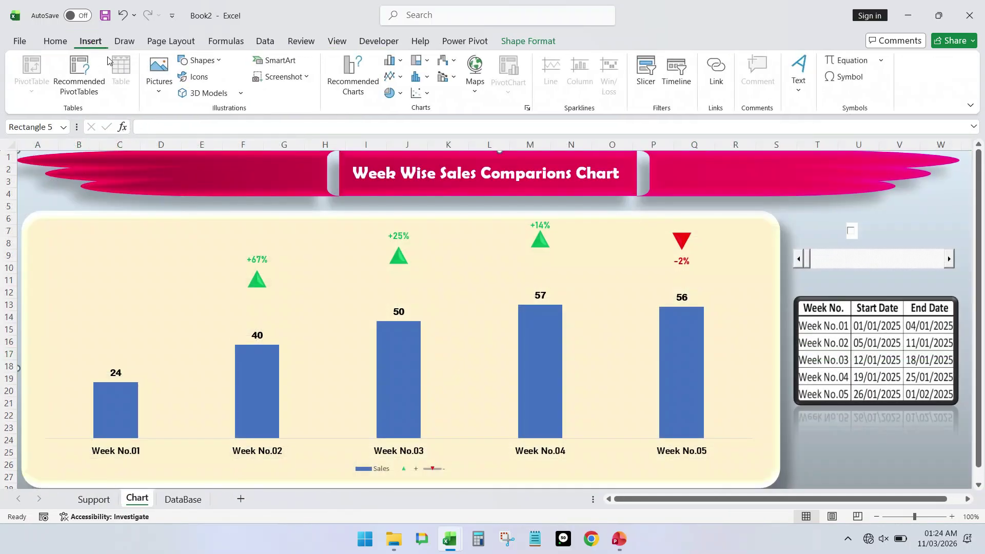
click(202, 60)
click(229, 95)
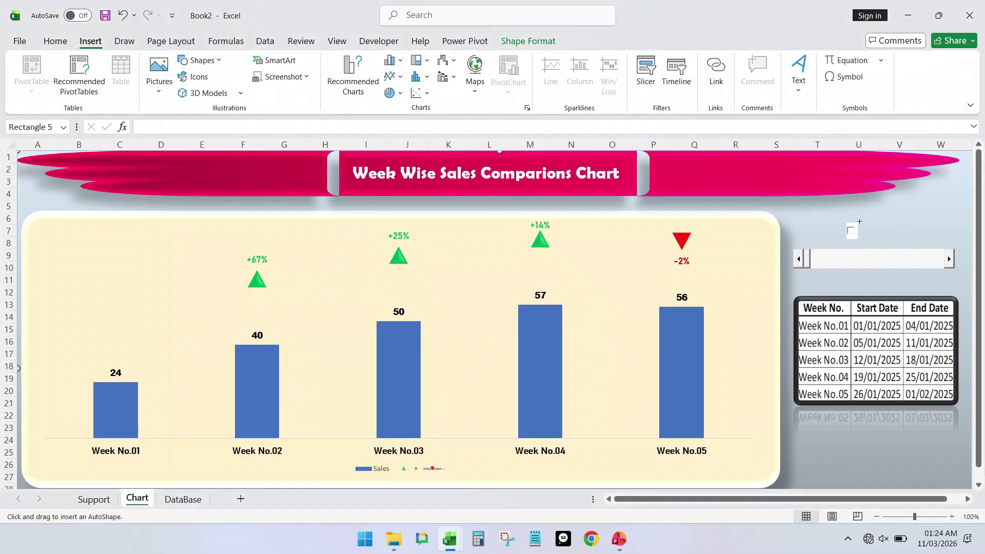
drag(866, 221, 905, 232)
click(911, 233)
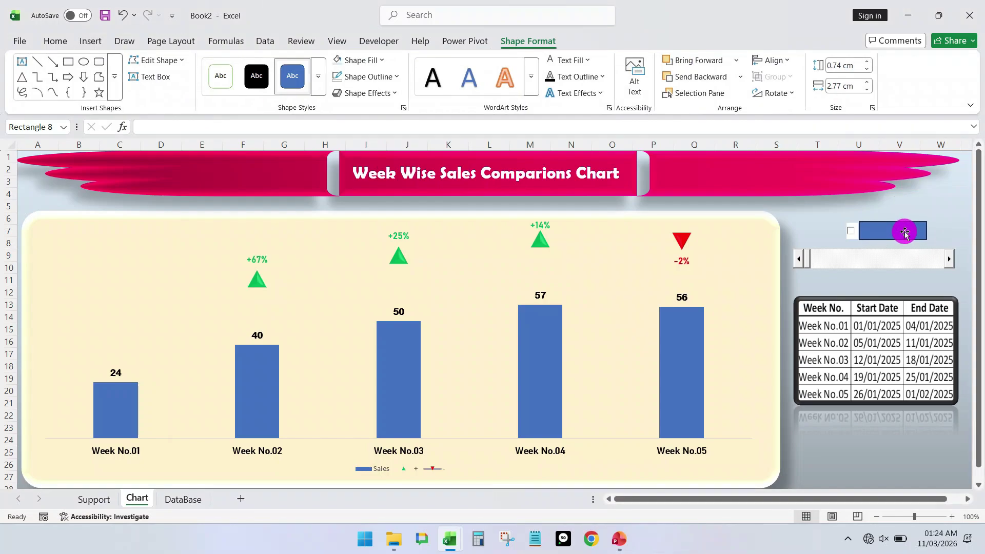
Link the new rectangle's text to cell K1 on the Support sheet with =Support!K1
click(904, 232)
click(157, 128)
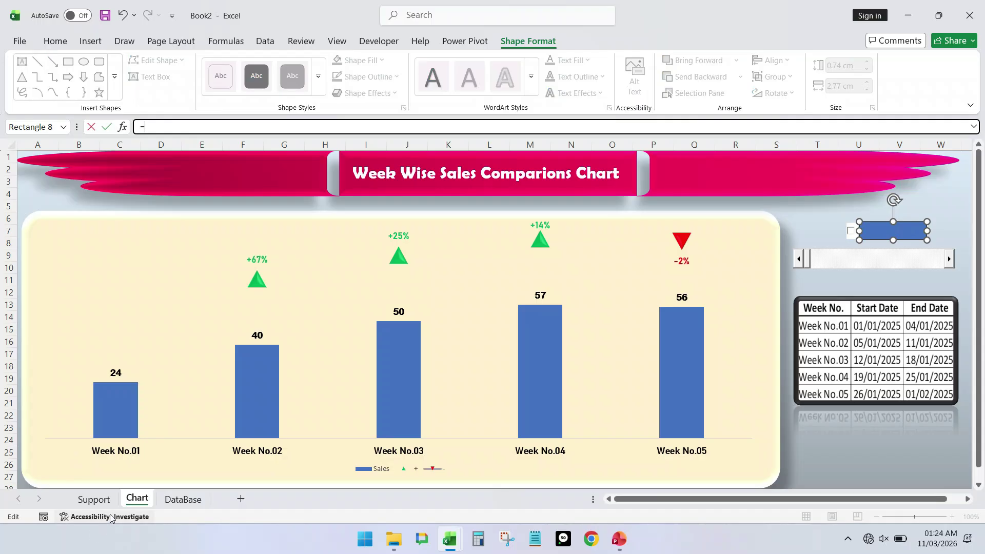
click(93, 499)
click(546, 159)
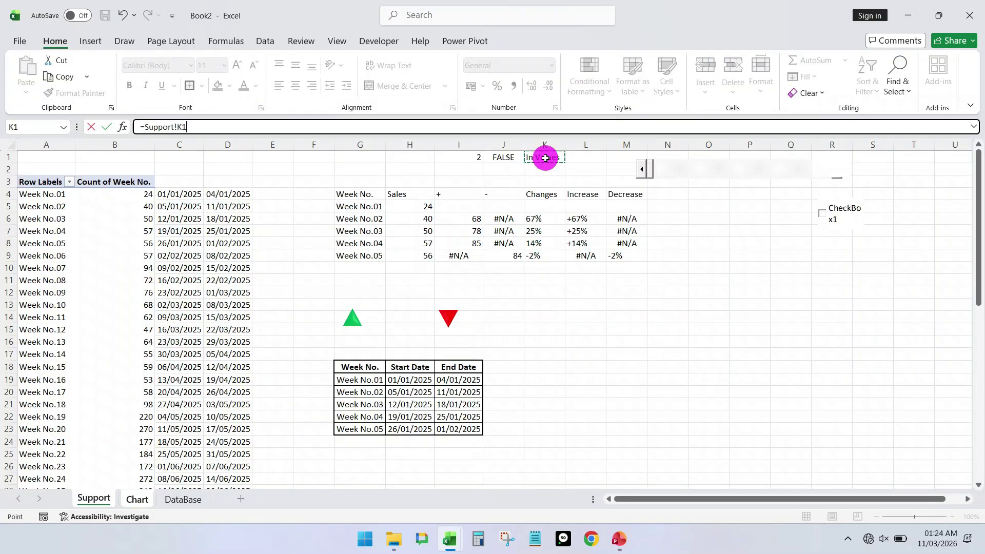
key(Return)
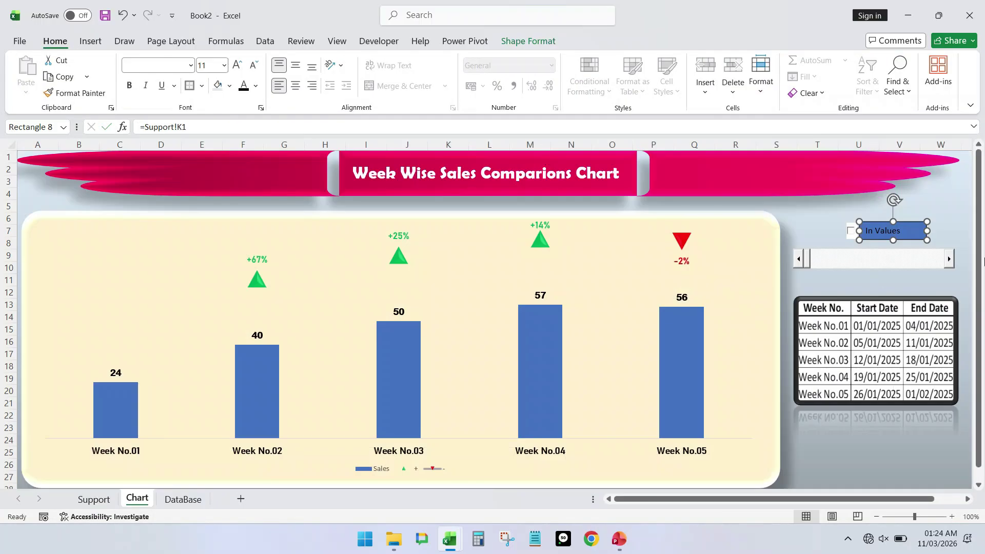
Remove the outline of the linked label rectangle and fill it with white
click(527, 41)
click(364, 76)
click(396, 358)
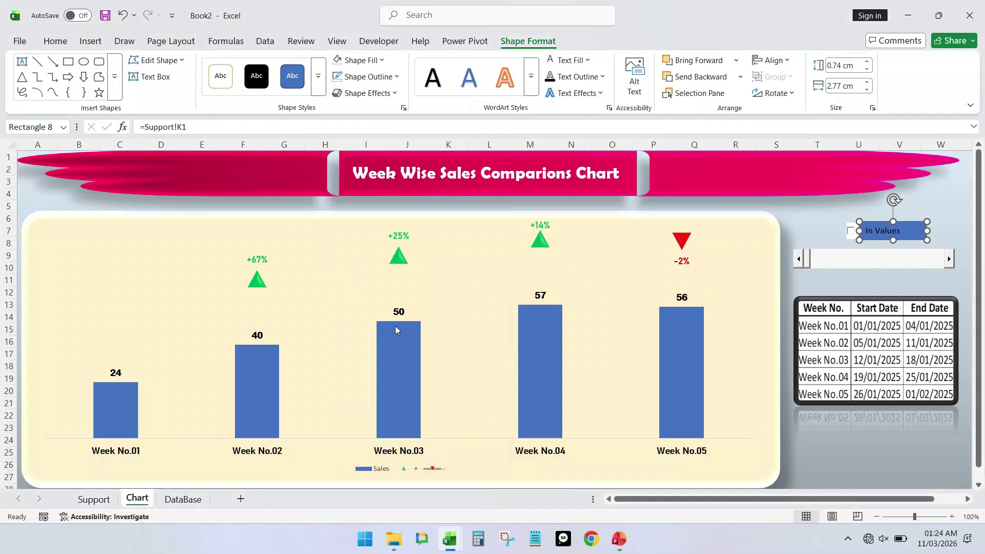
click(359, 60)
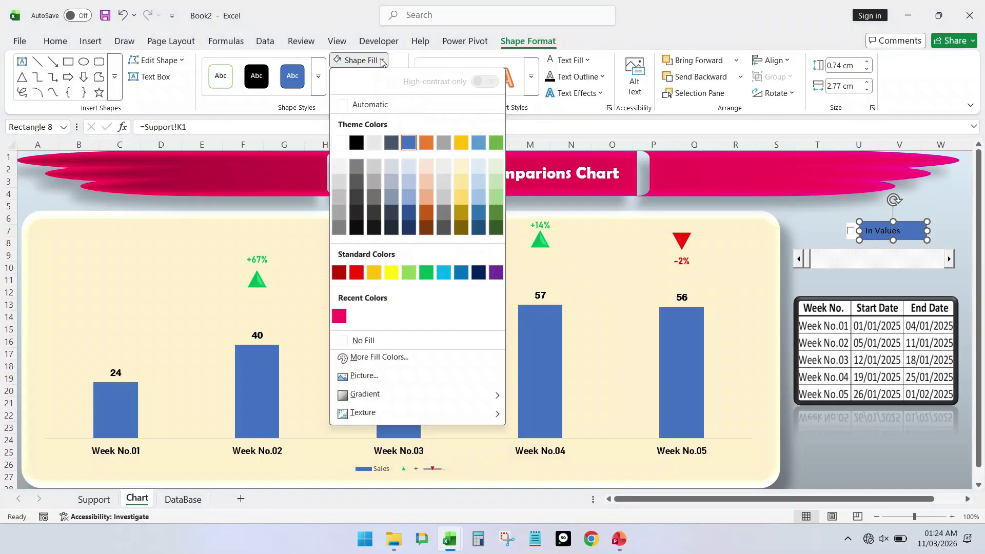
click(340, 143)
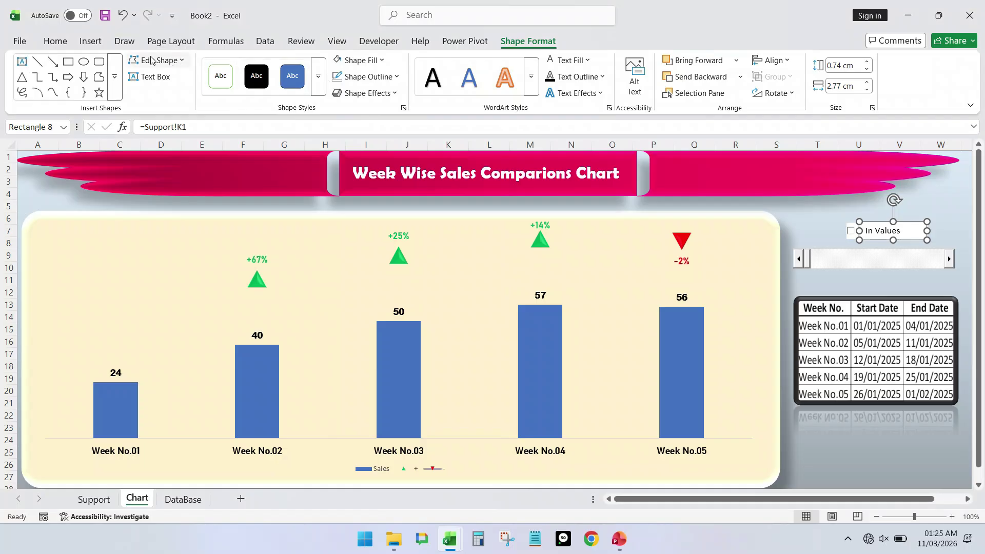
Format the linked label's text as Berlin Sans FB, size 16, centered horizontally and vertically
click(56, 41)
click(237, 64)
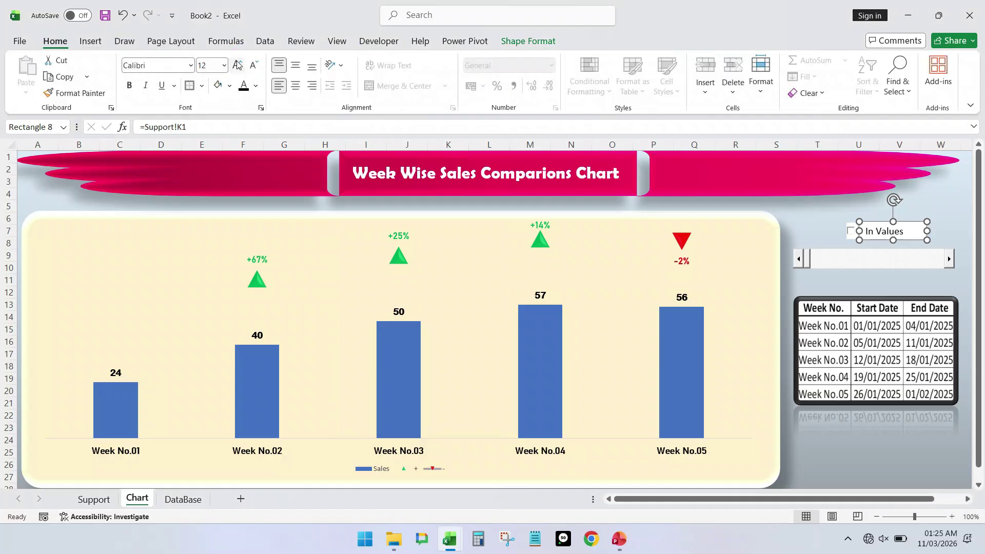
click(237, 64)
click(237, 64)
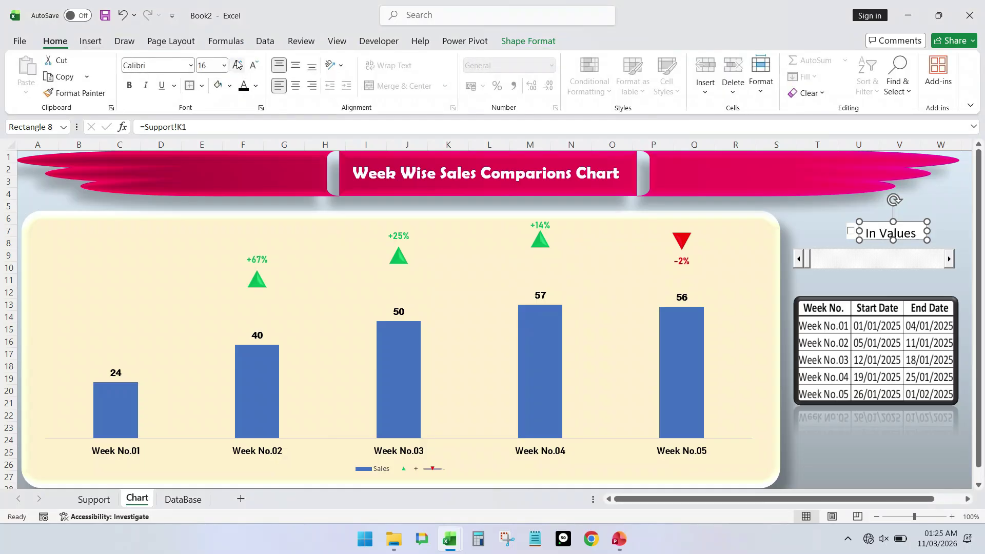
click(295, 64)
click(295, 85)
click(190, 65)
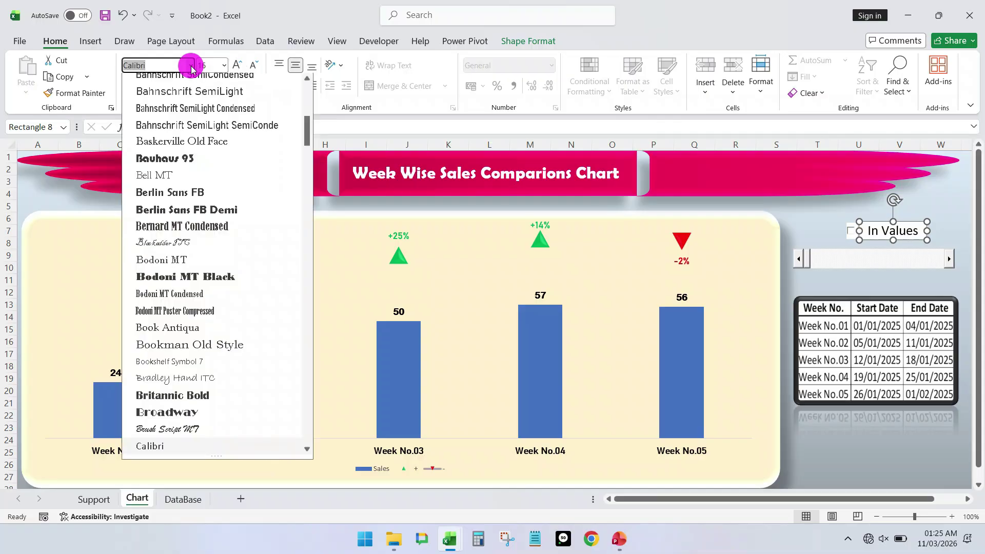
click(198, 194)
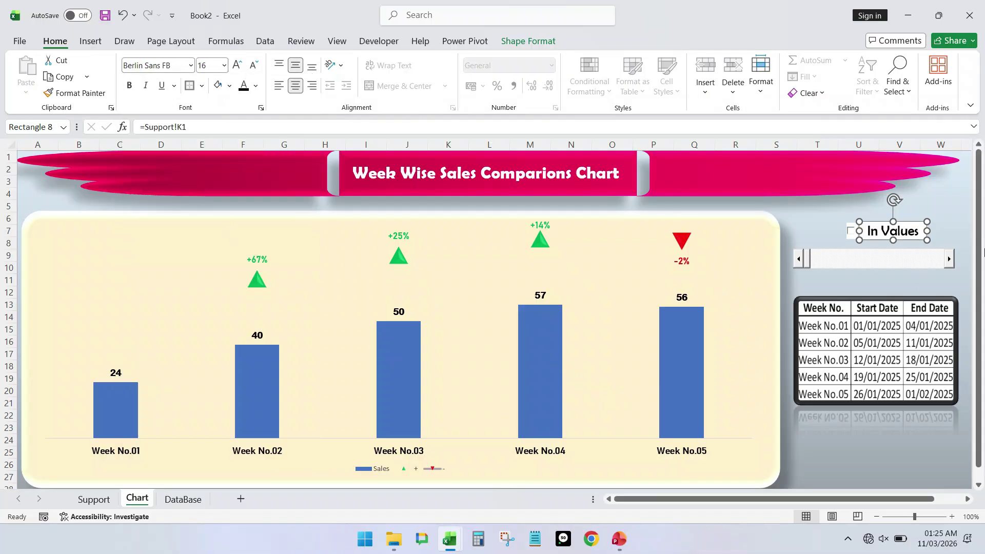
Fit the "In Values" label against the check box and align the two by their middles
mouse_move(894, 238)
mouse_down()
mouse_move(879, 229)
mouse_move(892, 238)
mouse_up()
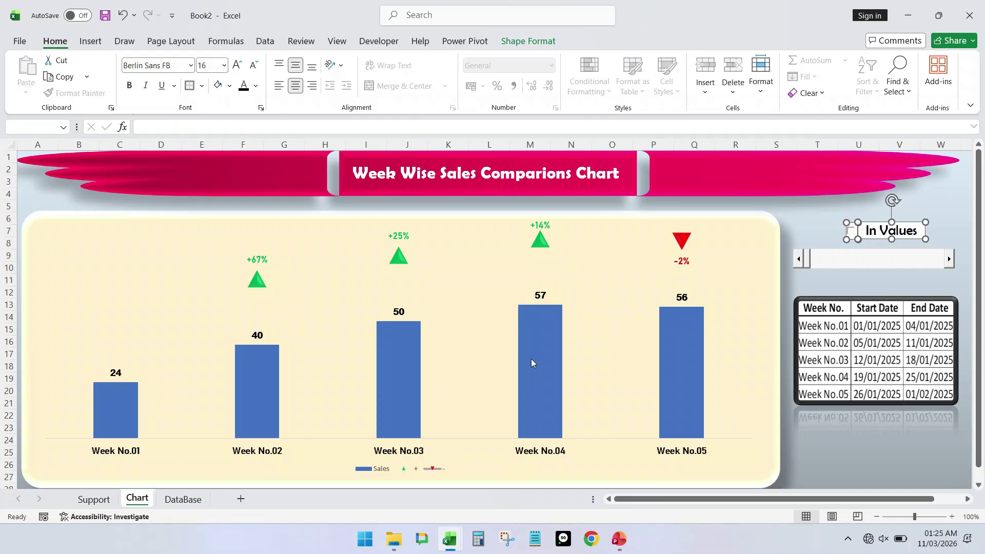
click(541, 45)
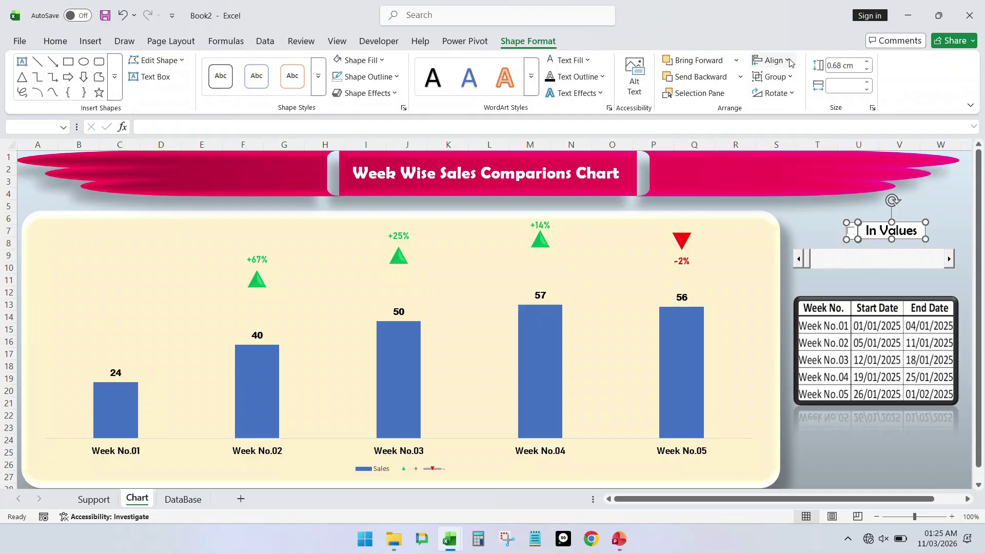
click(773, 60)
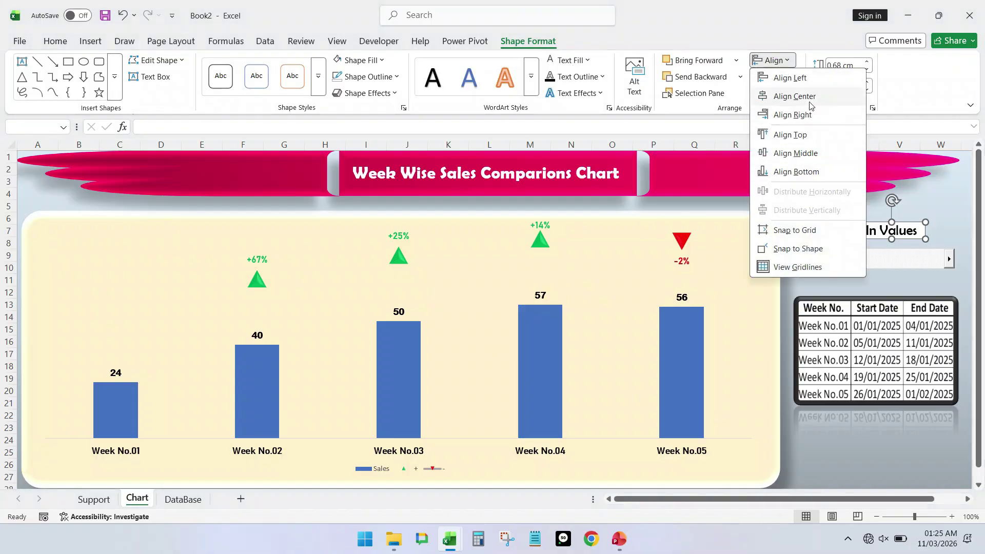
click(819, 153)
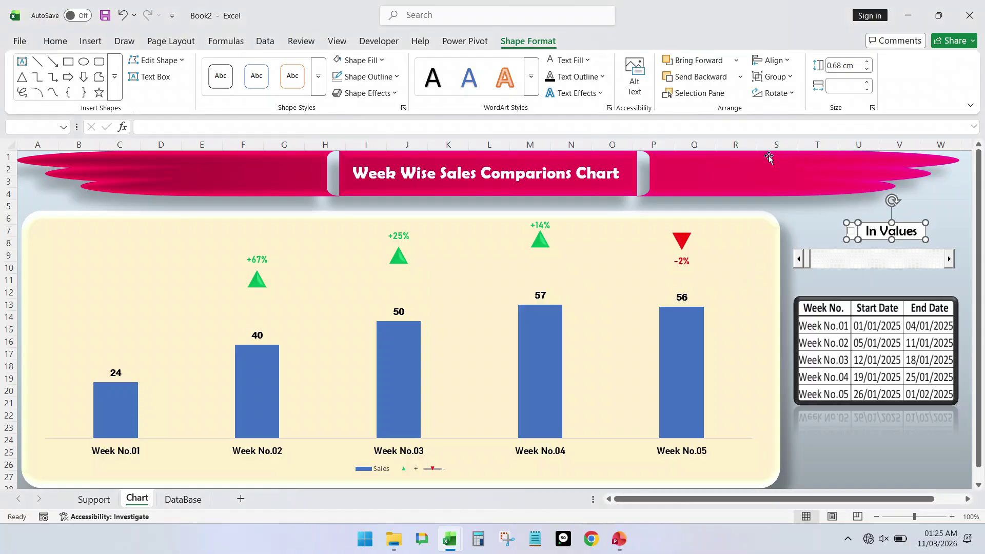
Group the check box with its label and shift the group slightly left to center it above the scroll bar
click(779, 77)
click(785, 94)
click(791, 208)
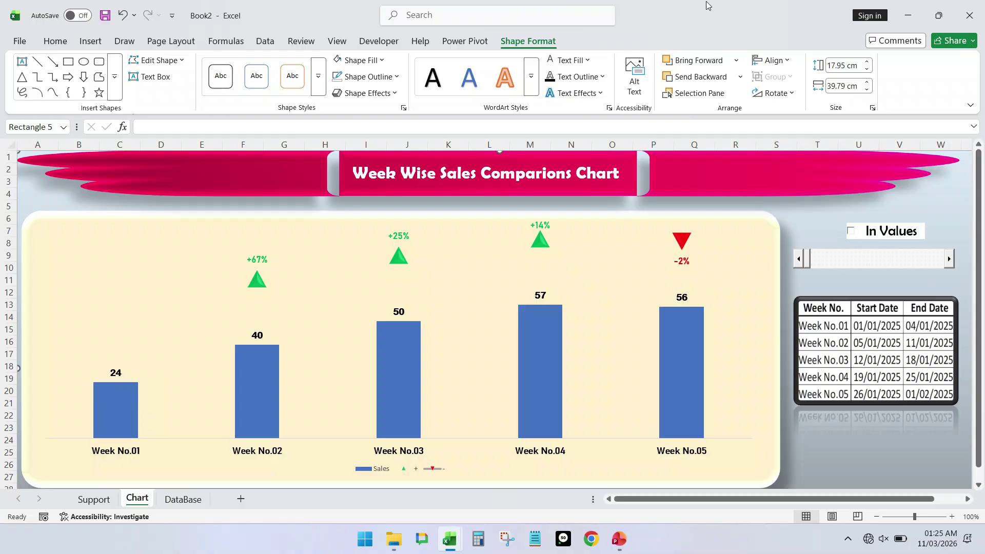
drag(870, 232, 858, 230)
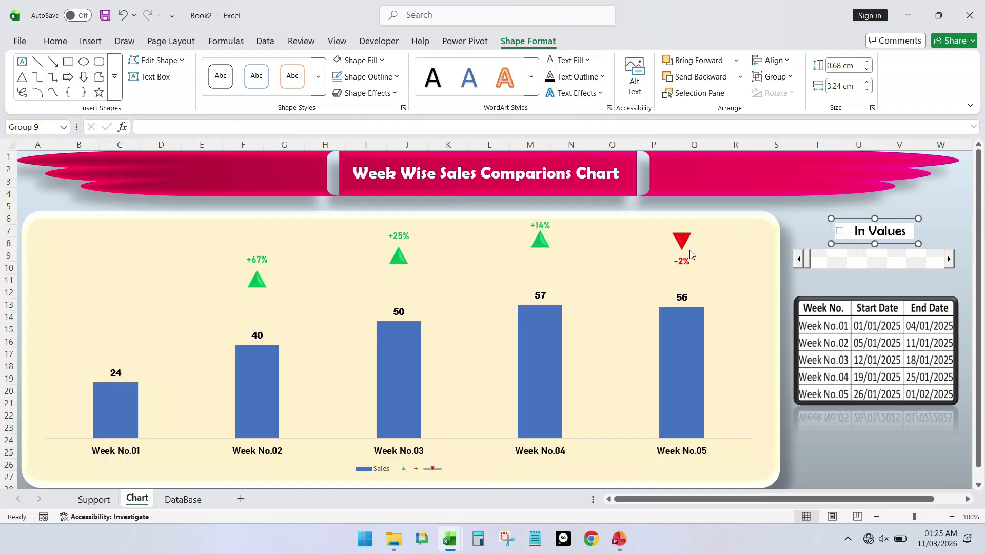
Align the chart and the rounded panel behind it by middle and center, and group them
click(615, 243)
click(28, 251)
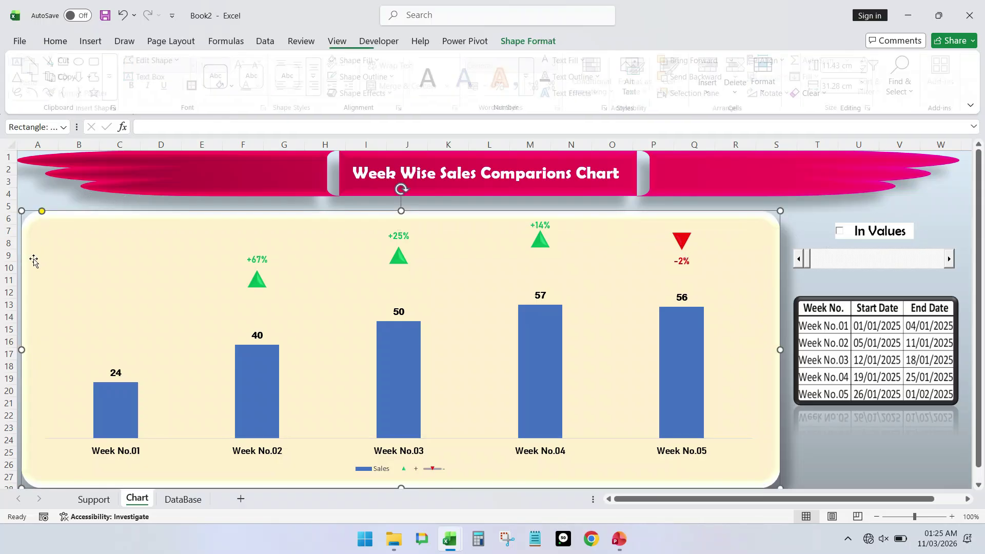
click(158, 285)
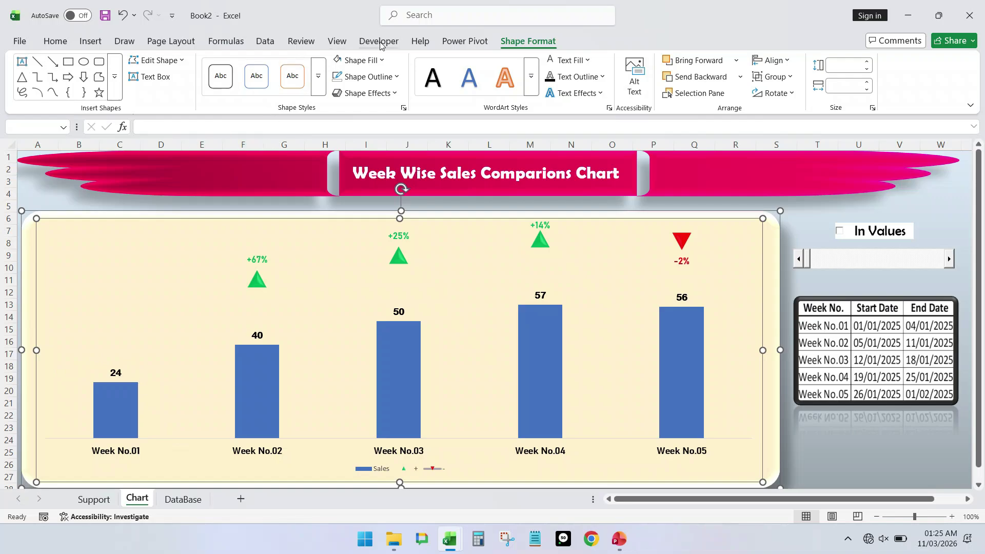
click(771, 60)
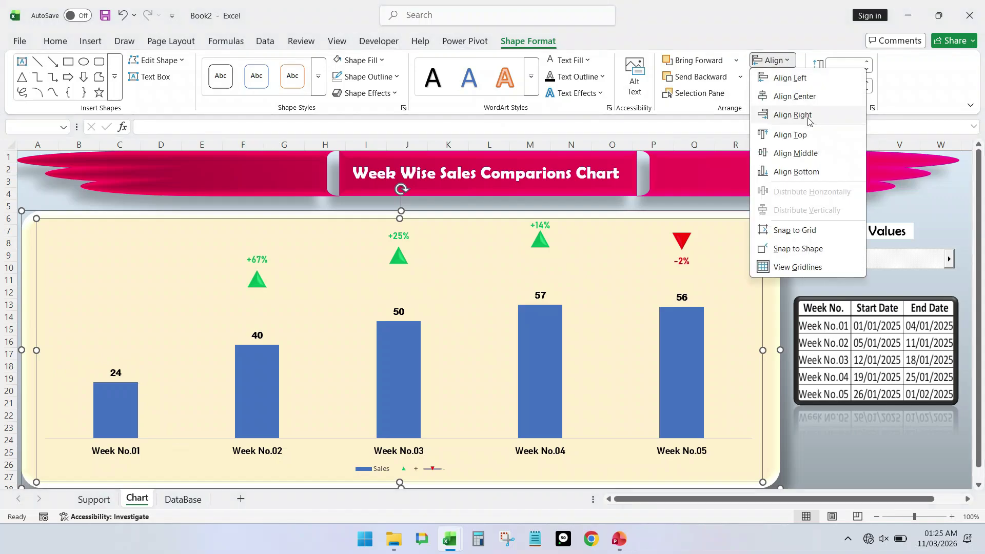
click(810, 156)
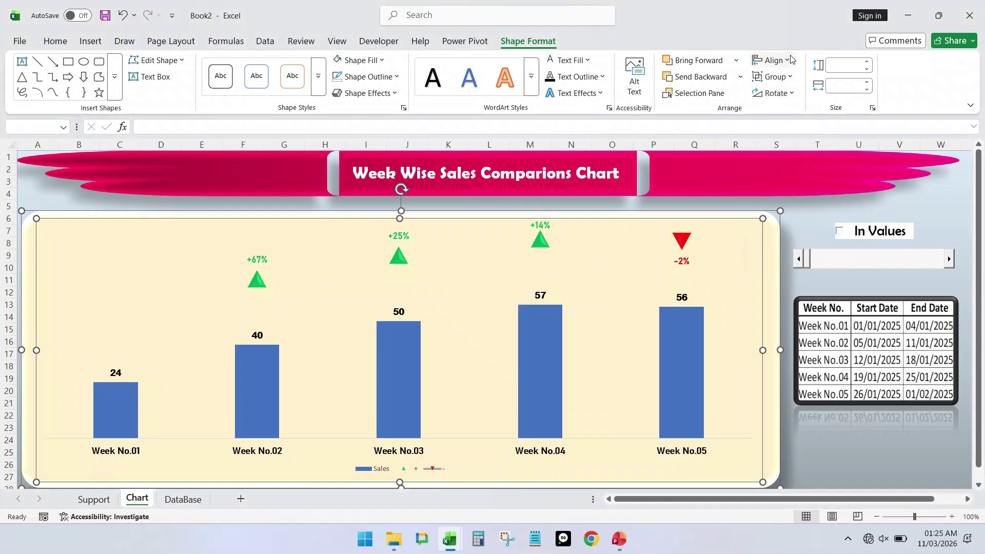
click(771, 60)
click(805, 98)
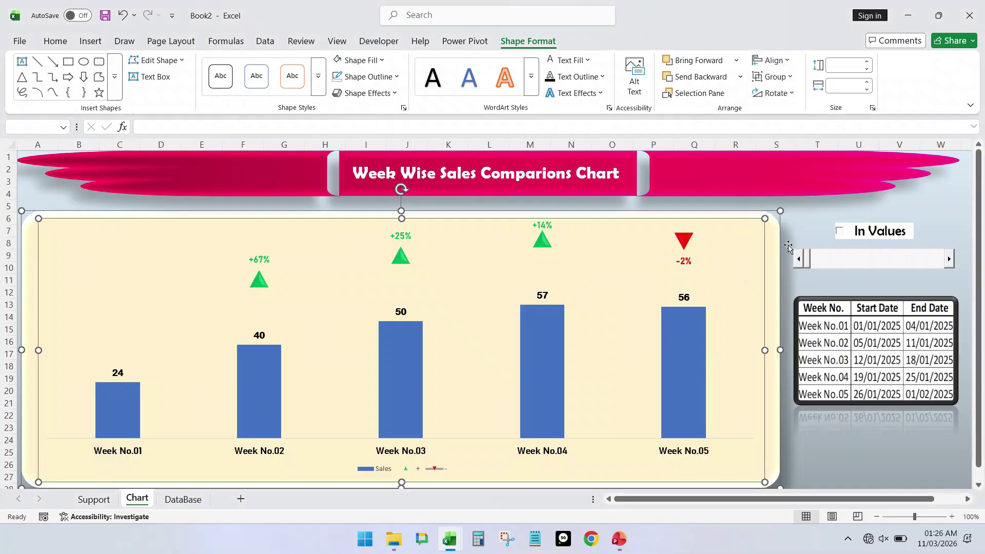
click(774, 77)
click(774, 93)
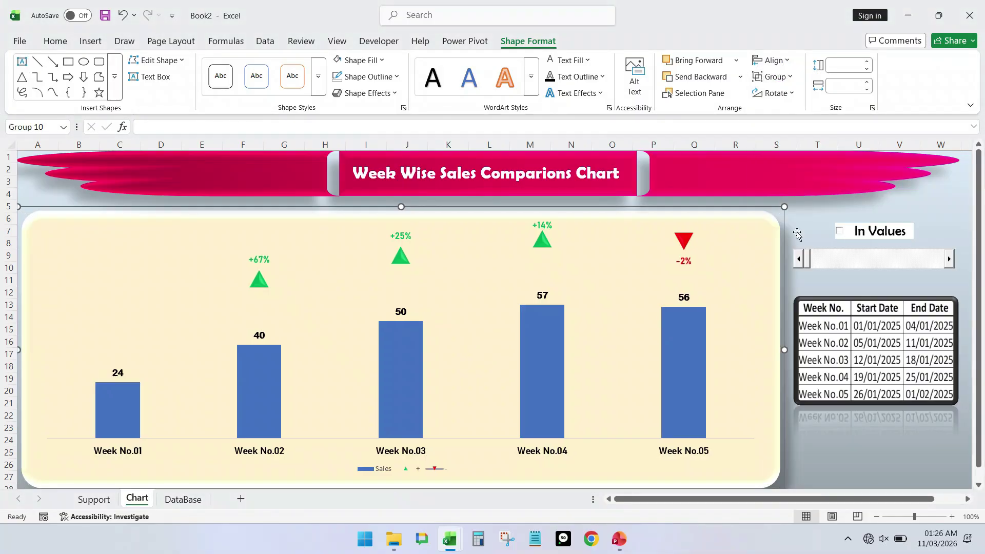
Turn off Design Mode so the check box and scroll bar on the dashboard can be operated
click(875, 446)
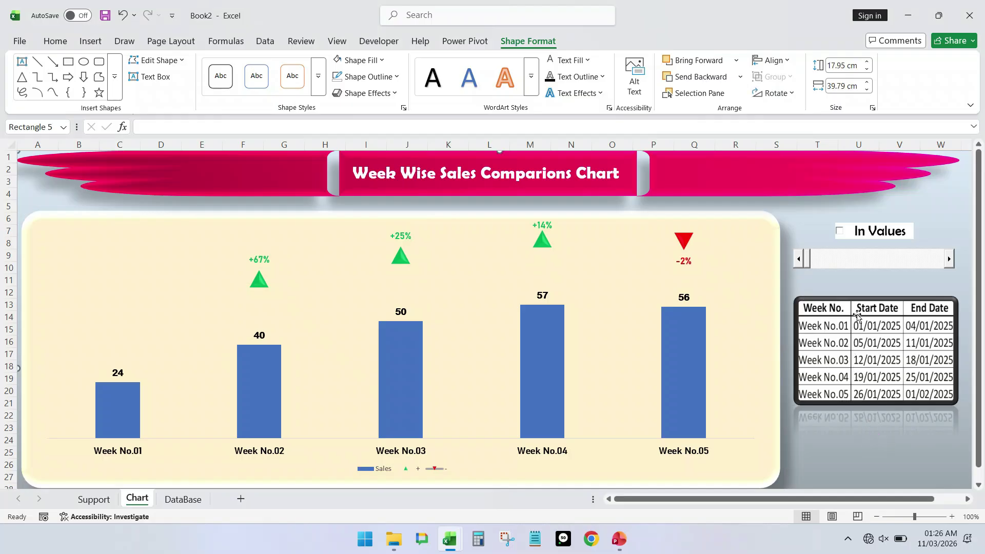
click(836, 232)
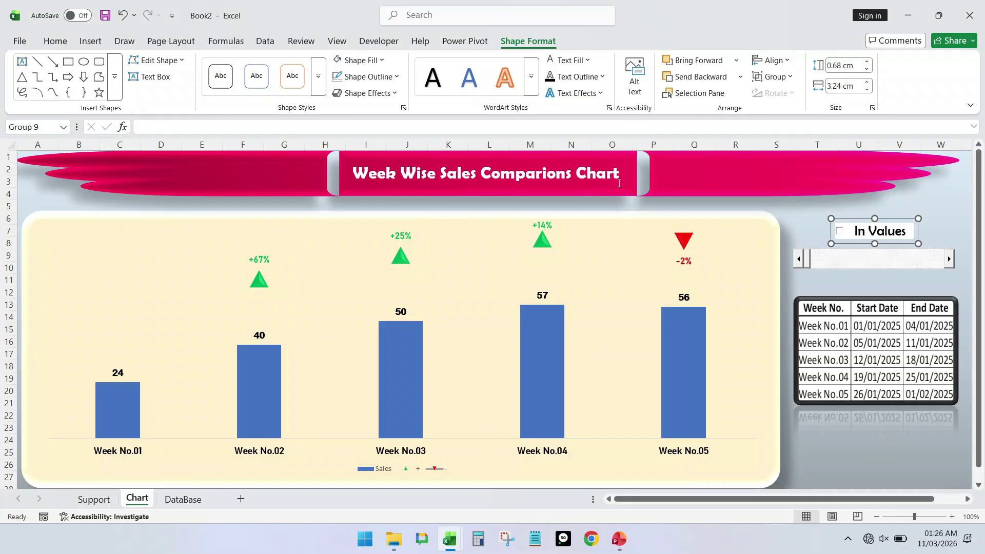
click(379, 41)
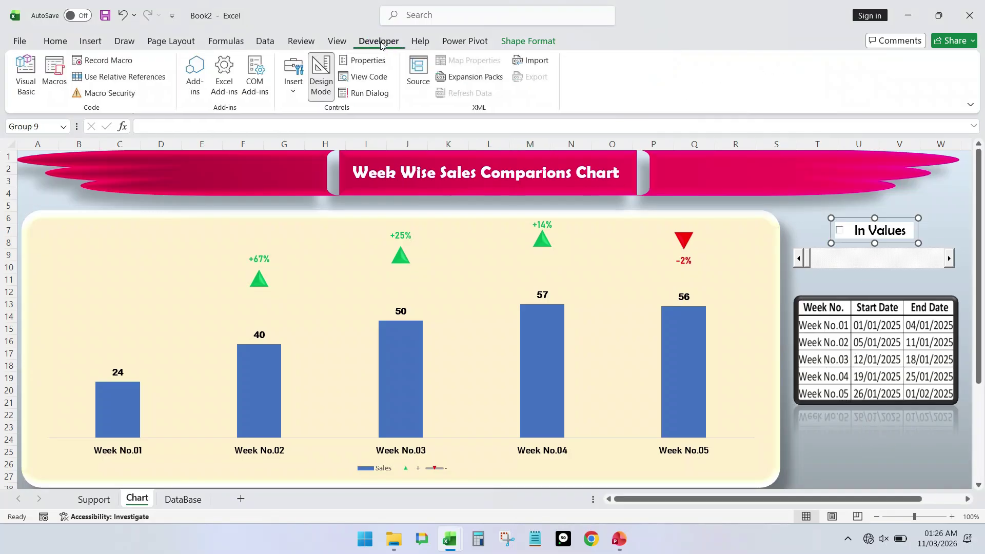
click(321, 74)
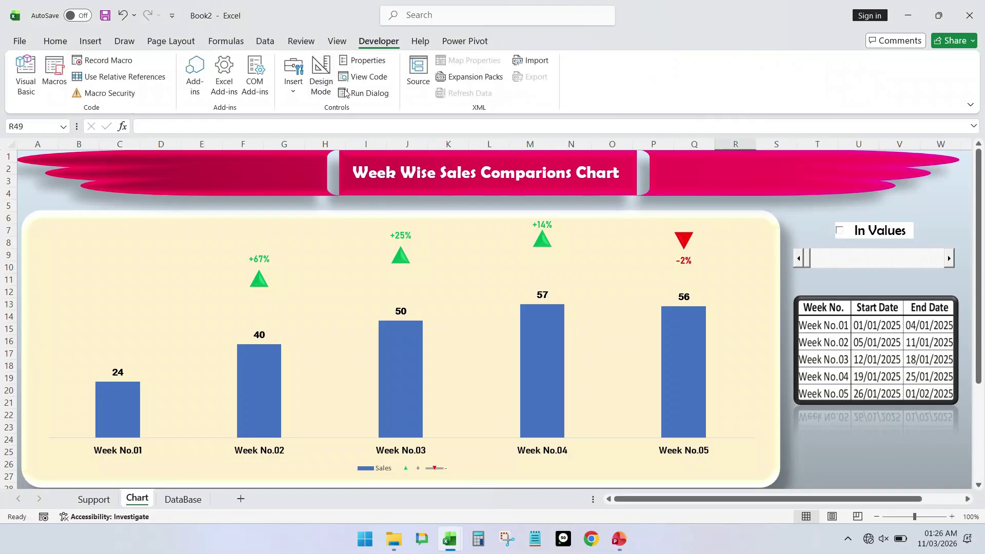
Test the check box by toggling the chart's change labels between percentages and values, leaving it unchecked
click(839, 230)
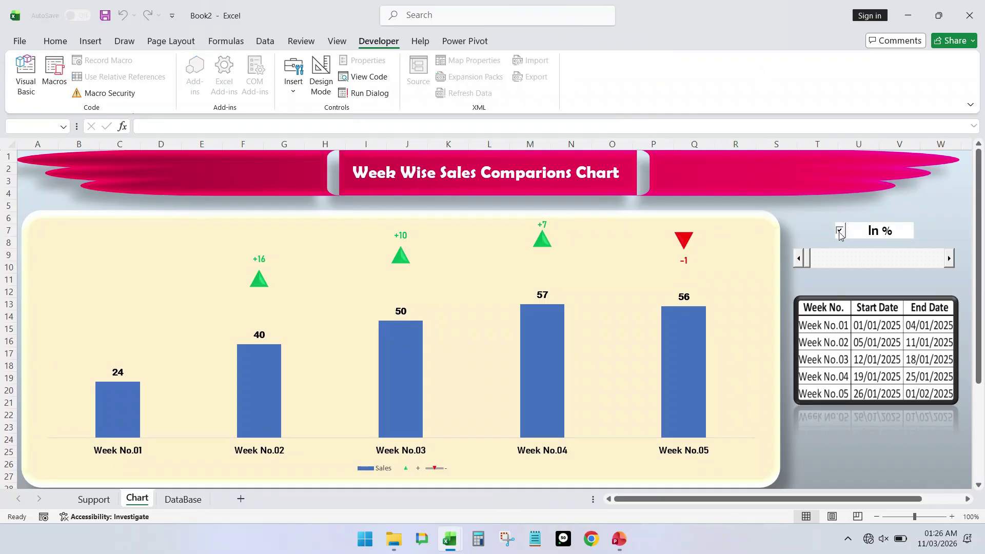
click(839, 232)
click(839, 231)
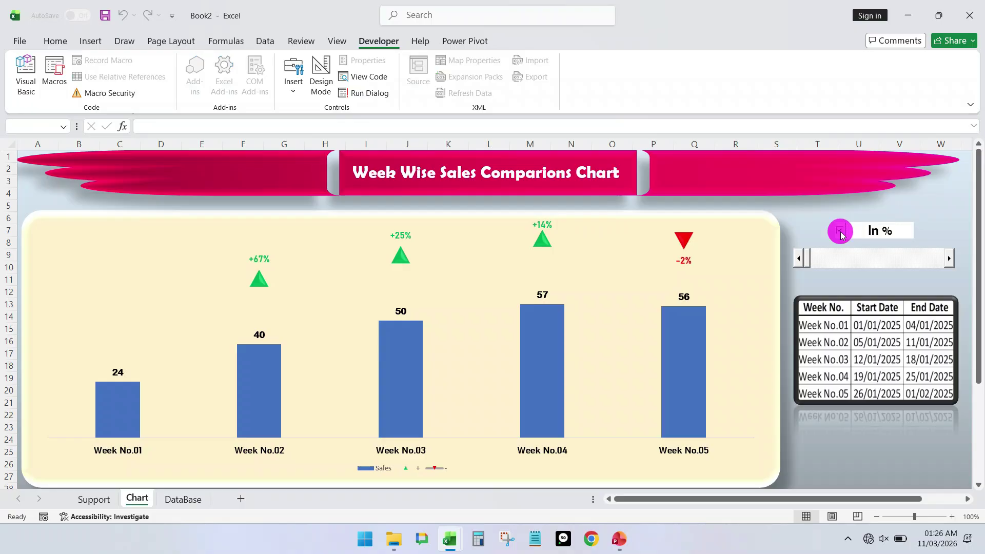
click(839, 231)
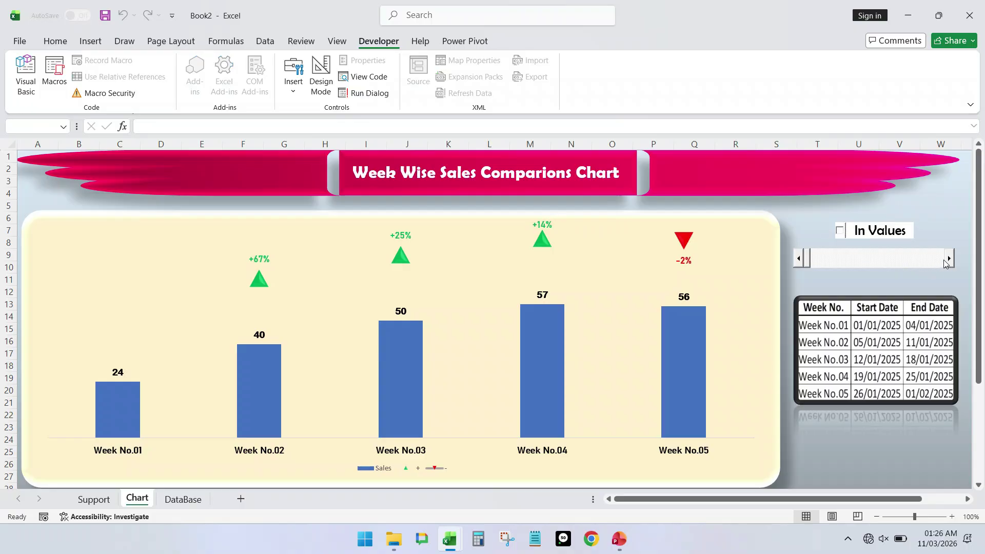
Test the scroll bar by advancing the chart four weeks and returning it to Week No.01
click(948, 258)
click(948, 259)
click(948, 259)
click(948, 259)
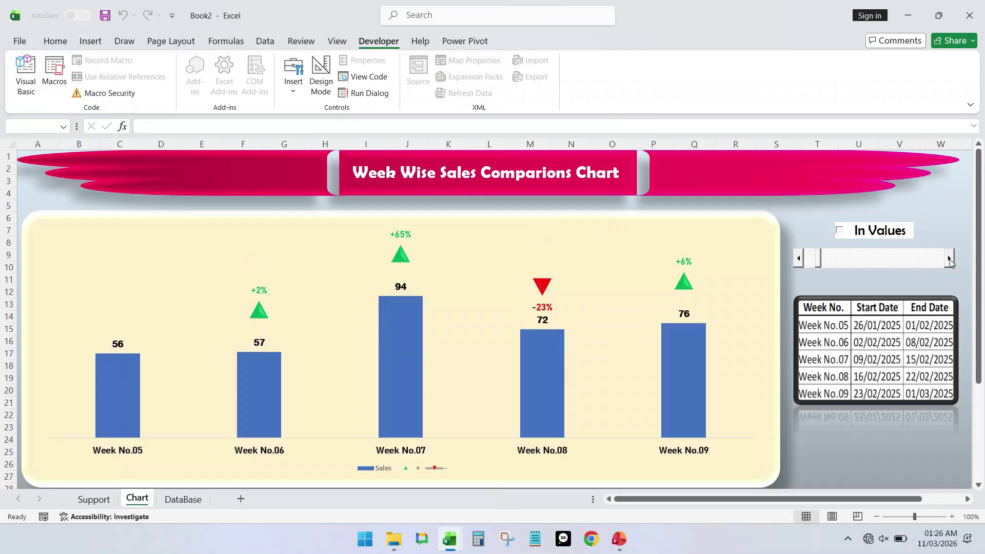
click(805, 261)
click(805, 261)
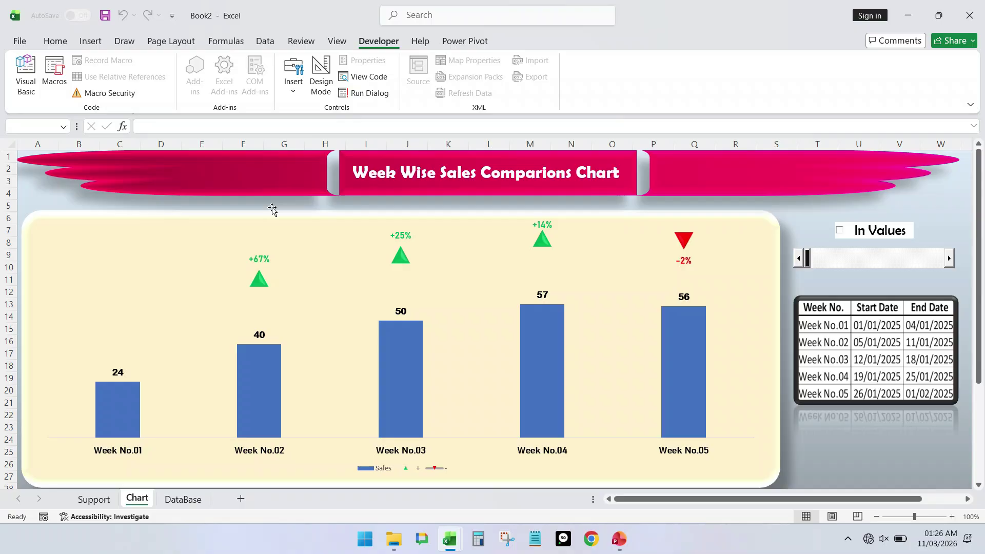
Save the workbook as an Excel Macro-Enabled Workbook named "Scroll Bar Chart_" in the Documents folder
key(F12)
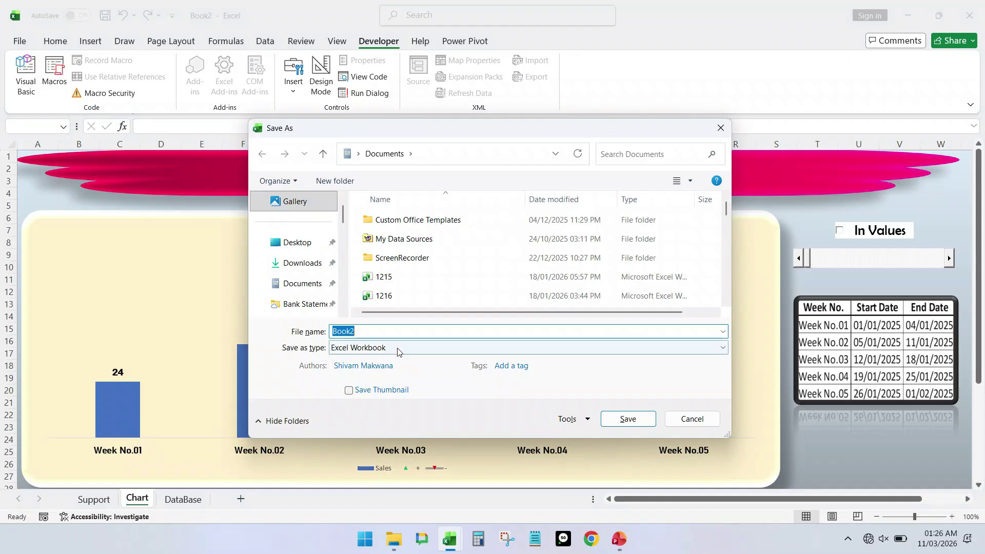
click(382, 348)
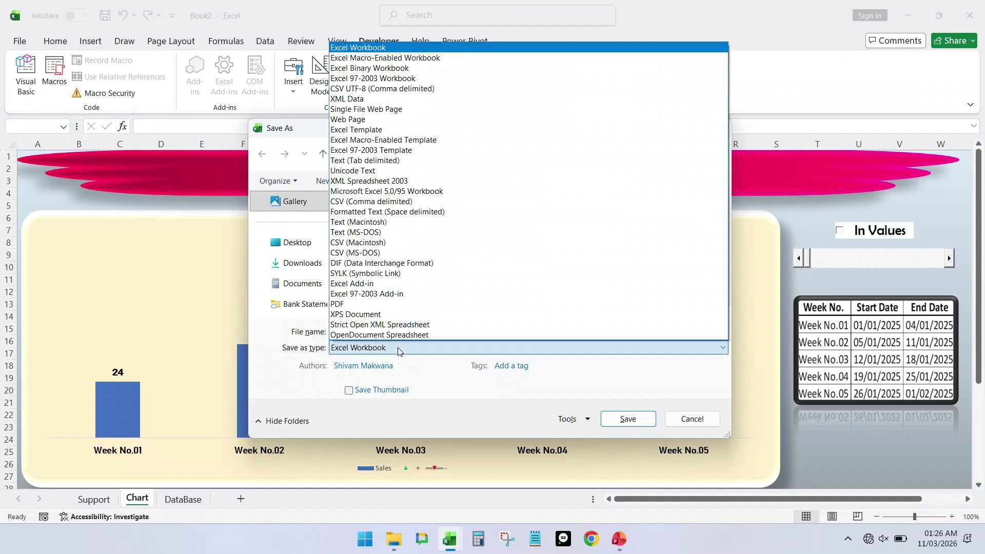
click(438, 59)
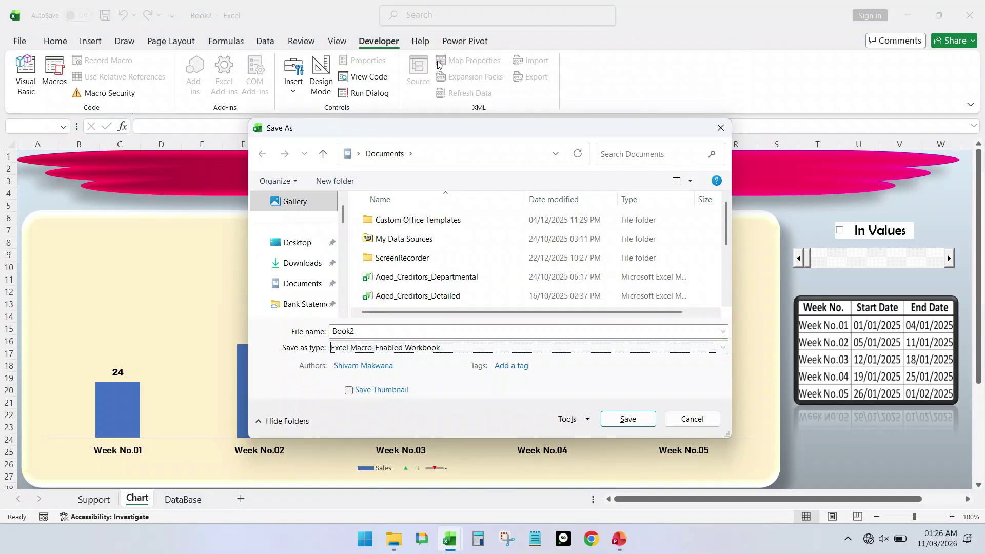
double_click(367, 331)
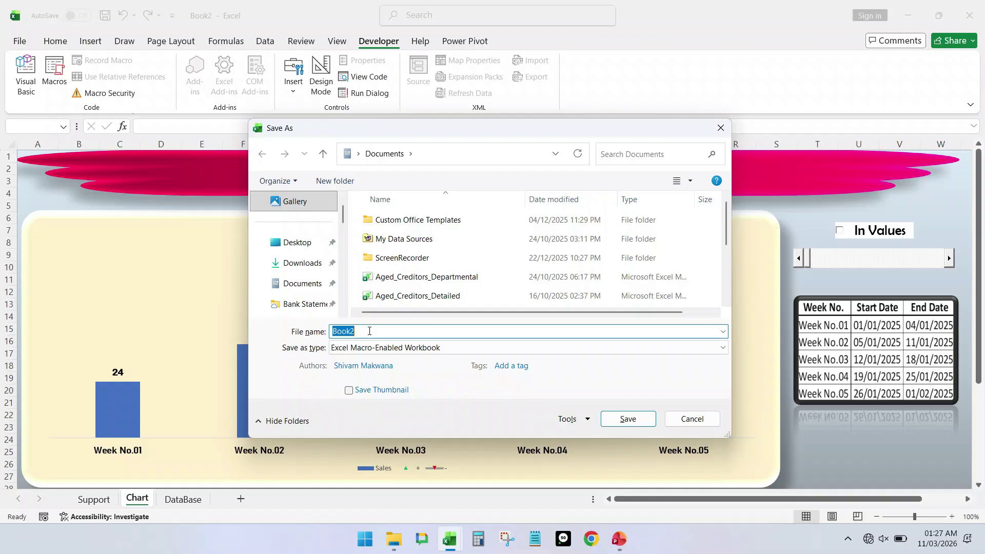
text(Scroll Bar C)
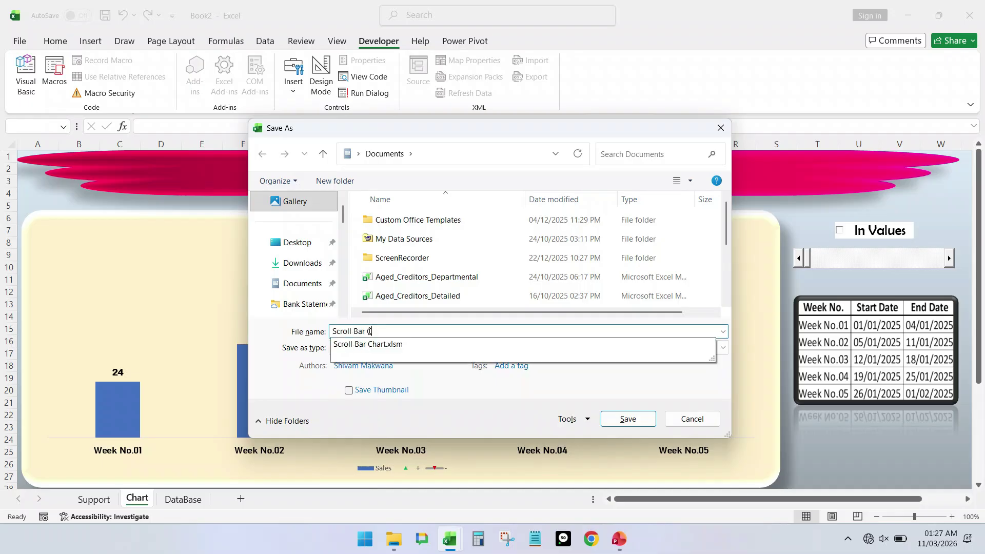
text(hart_)
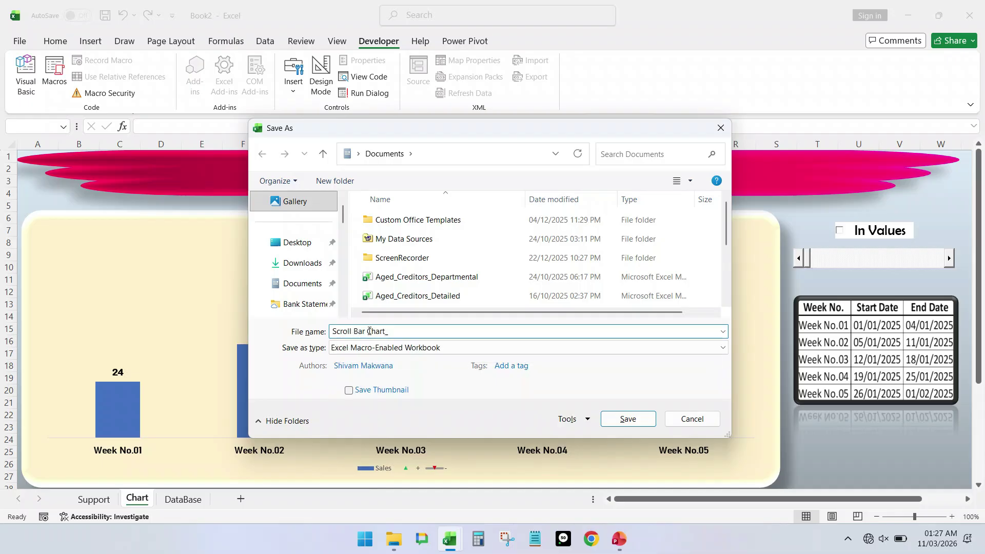
key(Return)
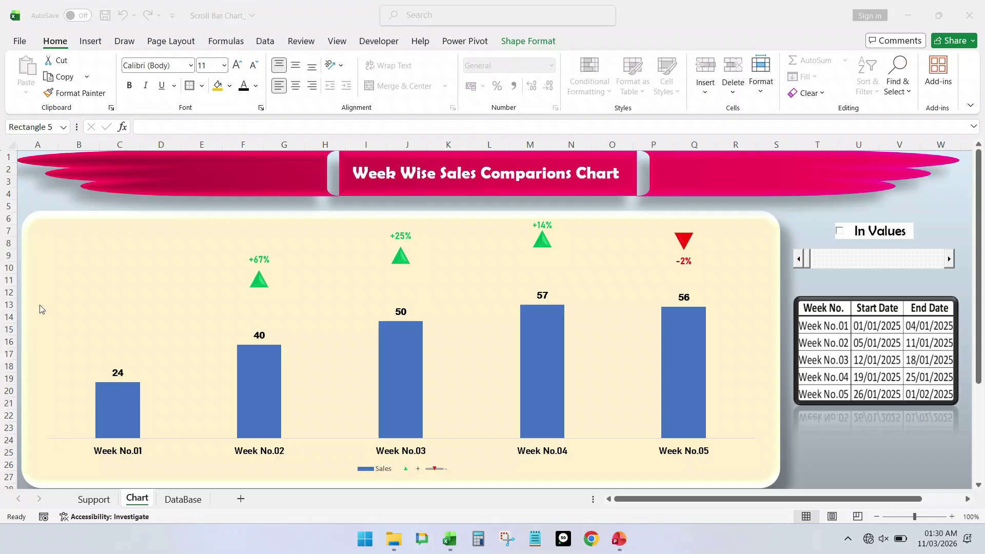
Fill the Sales columns with gold and apply a dark-variation gradient shading from dark on the left to light on the right
click(268, 376)
click(268, 377)
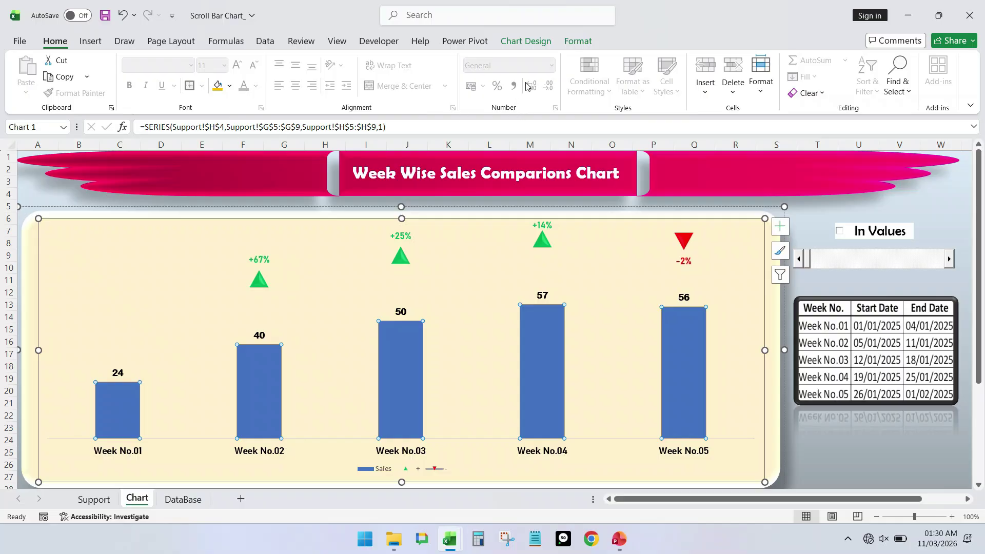
click(575, 45)
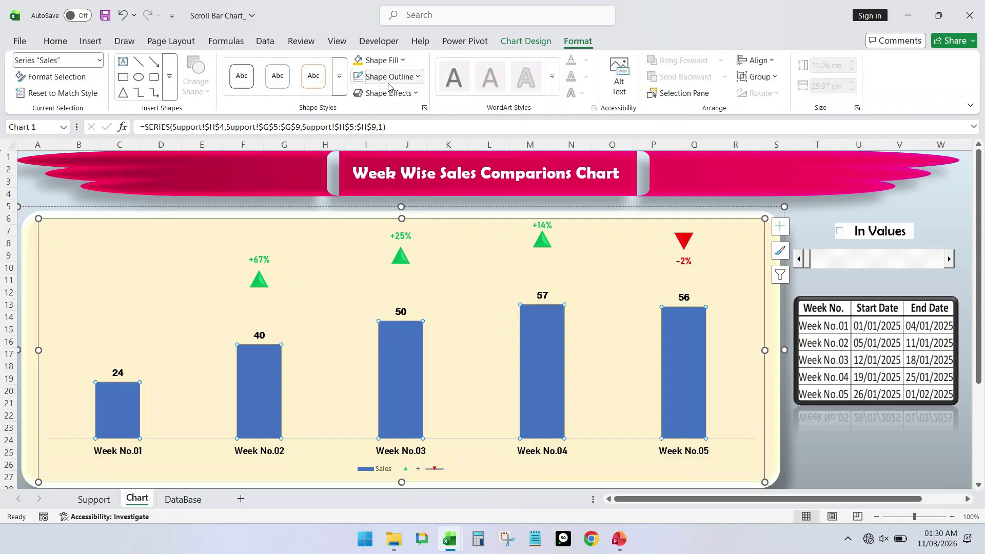
click(402, 60)
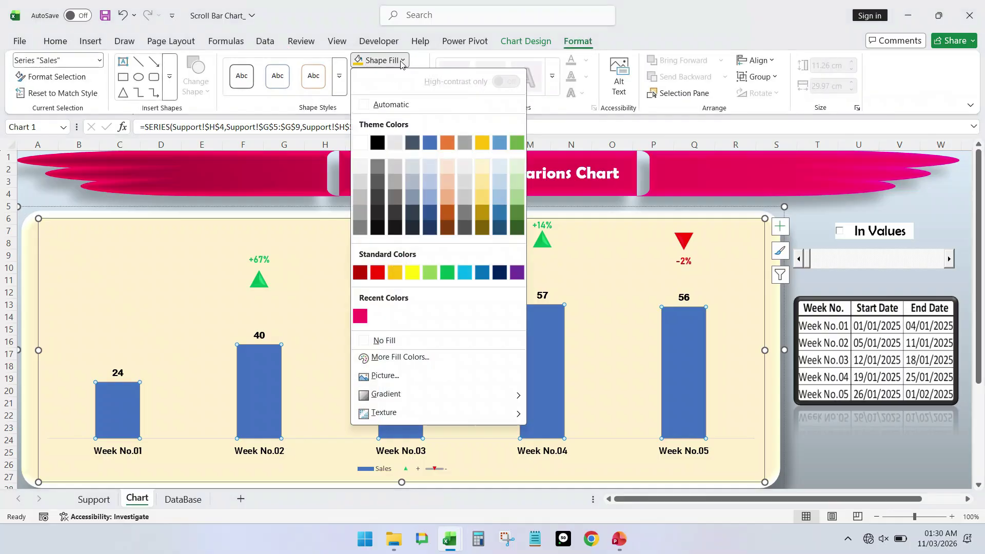
click(393, 278)
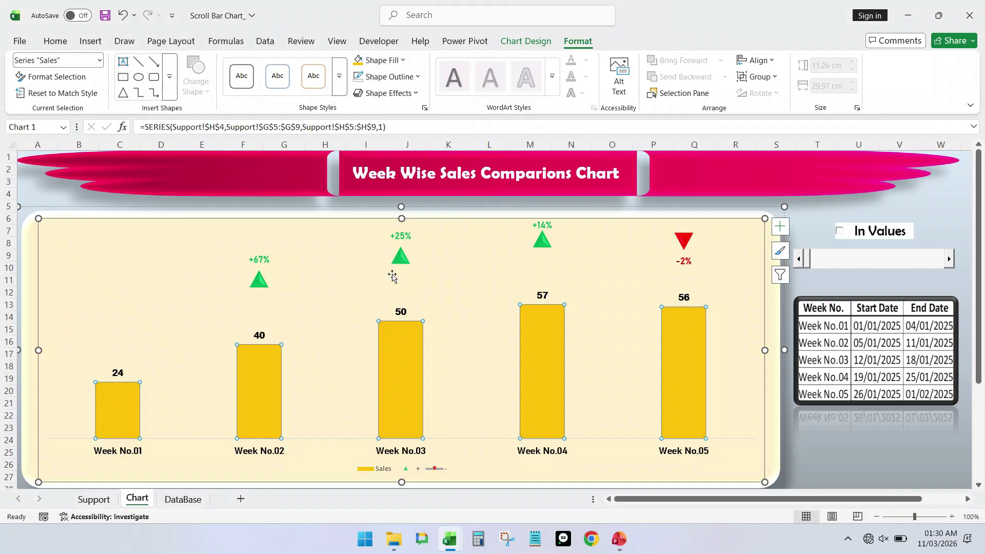
click(402, 61)
mouse_move(500, 405)
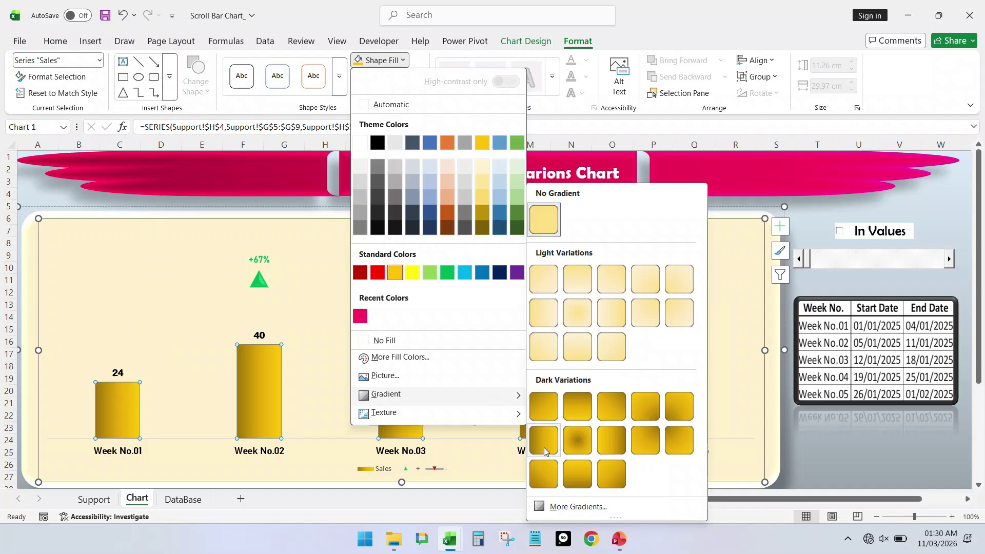
click(543, 451)
Apply the second-smallest soft edge variation to the Sales columns
click(413, 94)
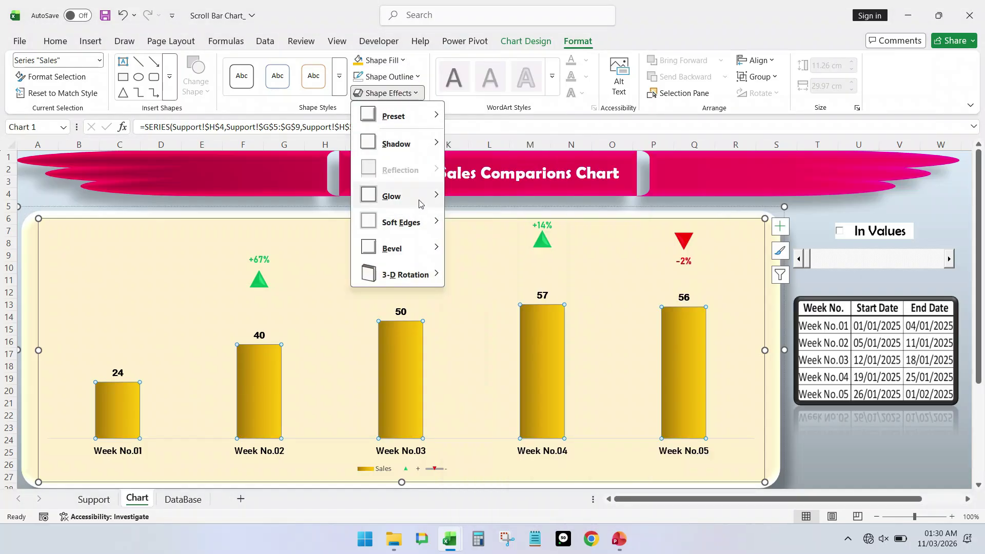
mouse_move(416, 198)
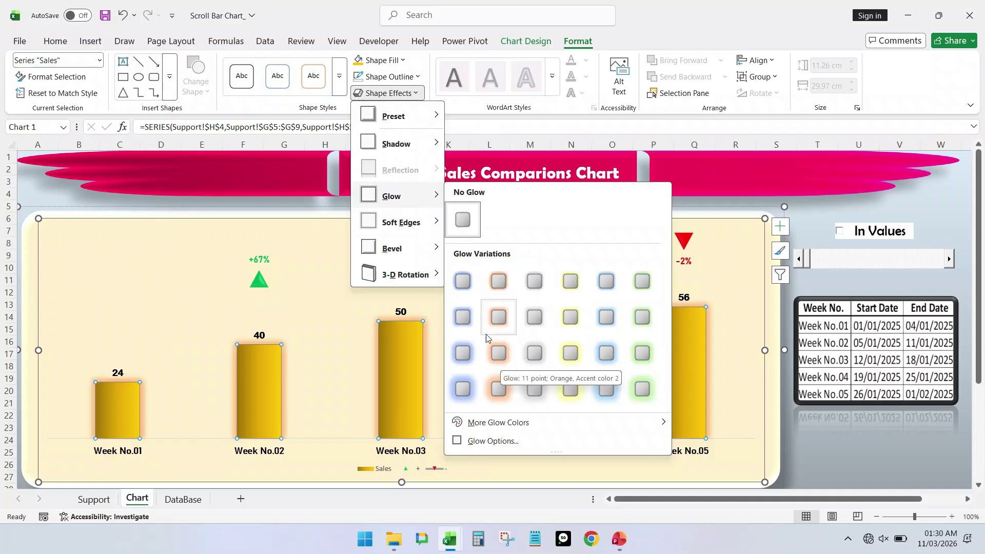
mouse_move(430, 222)
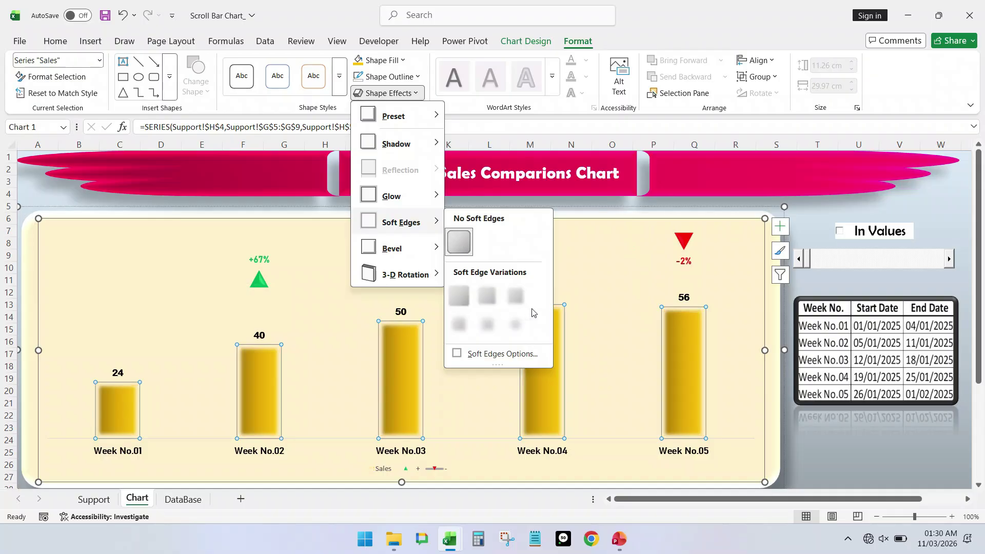
click(491, 304)
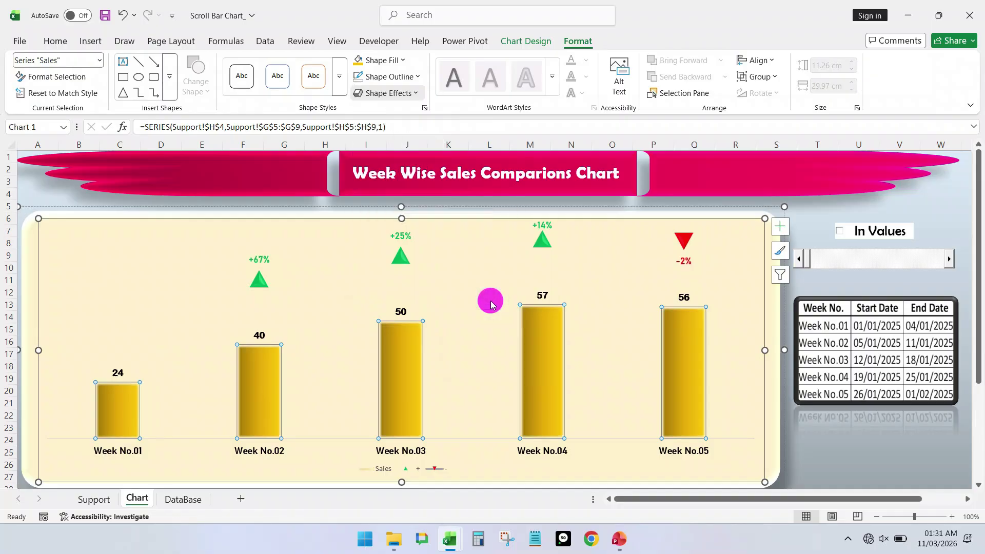